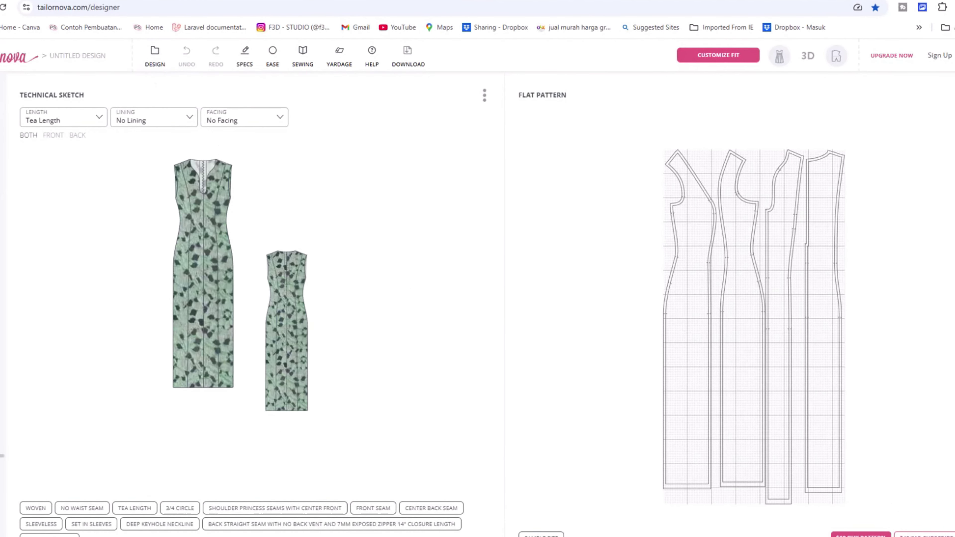
# Look through the dress style library in the Tailornova designer and close it
pyautogui.click(1, 323)
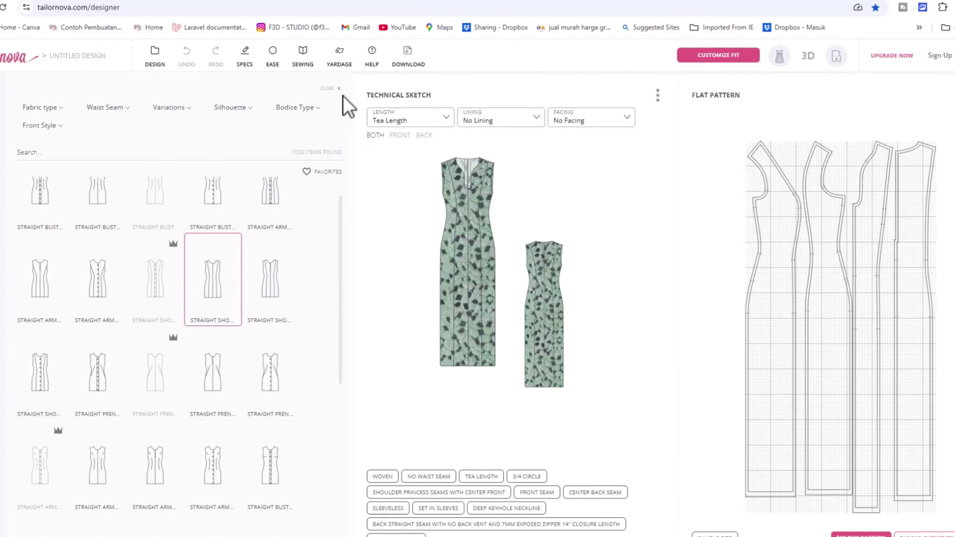
pyautogui.click(336, 90)
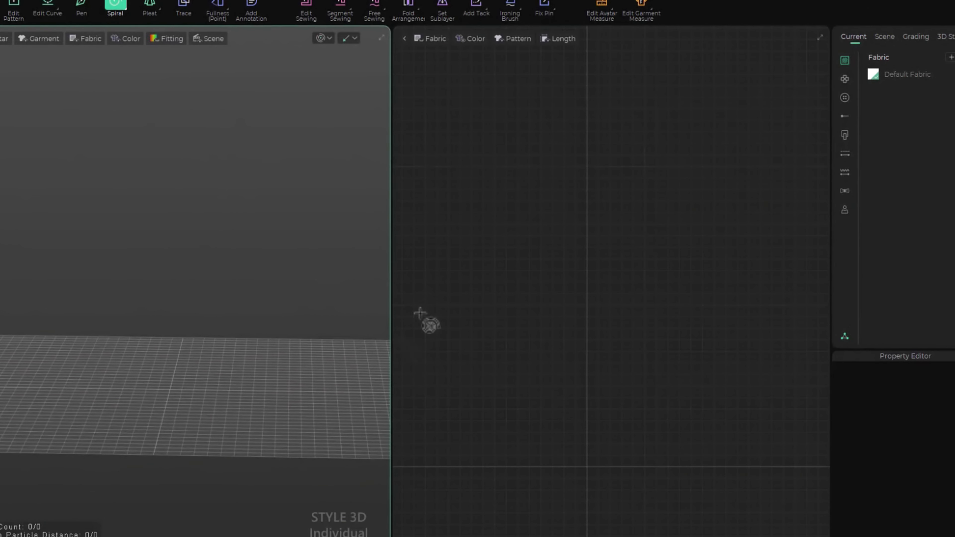
# Switch to Style3D and expand the 2D pattern view to fill the workspace
pyautogui.moveTo(593, 439); pyautogui.dragTo(610, 356, button='middle')
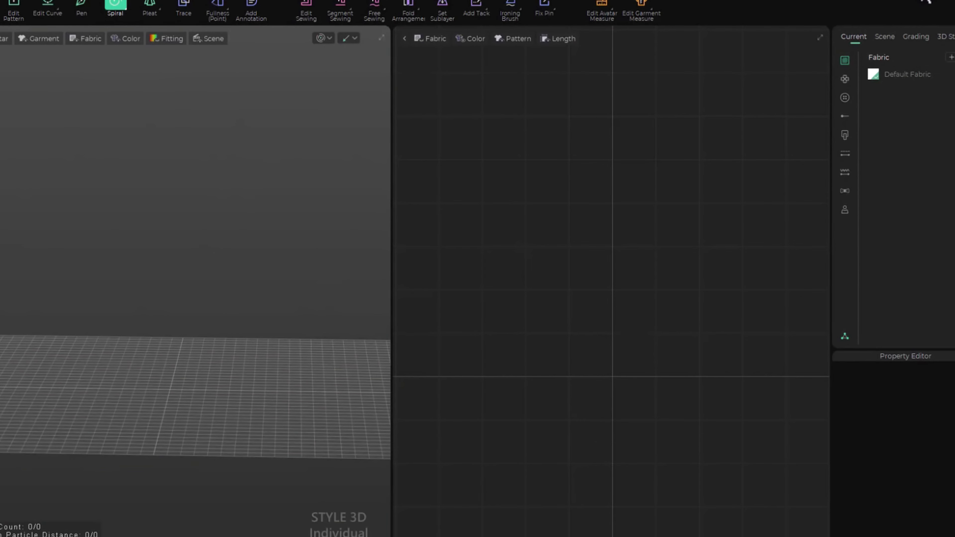
pyautogui.click(926, 2)
pyautogui.scroll(-5, 427, 341)
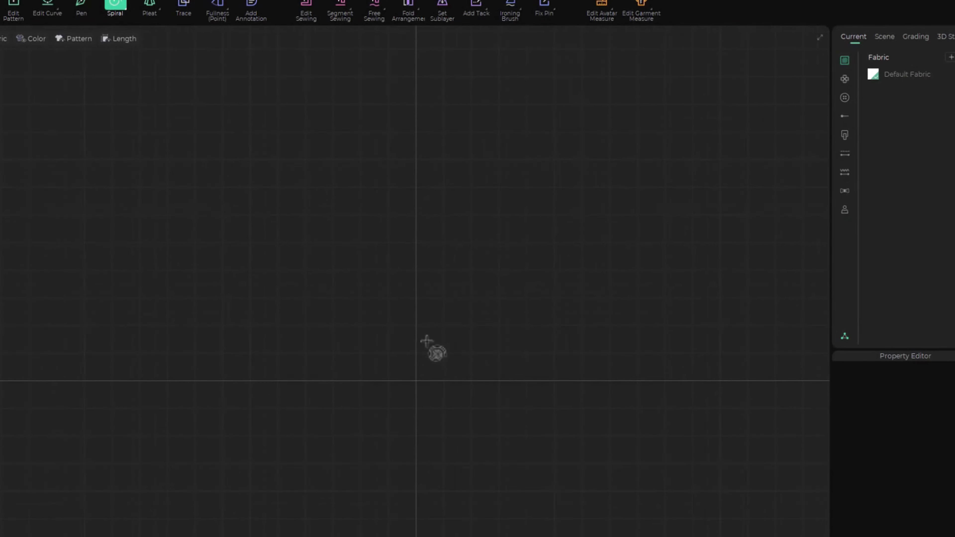
pyautogui.scroll(-3, 426, 341)
pyautogui.moveTo(465, 343); pyautogui.dragTo(439, 343, button='middle')
pyautogui.scroll(2, 445, 296)
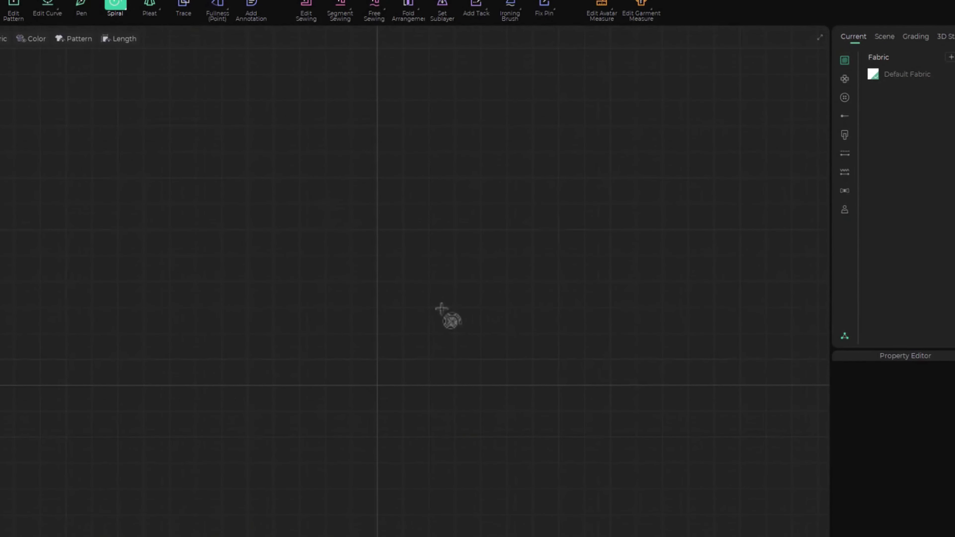
# Load the EU_Female.savt avatar from the resource library's Female folder with load type Open and zero translation, closing the library when done
pyautogui.click(845, 209)
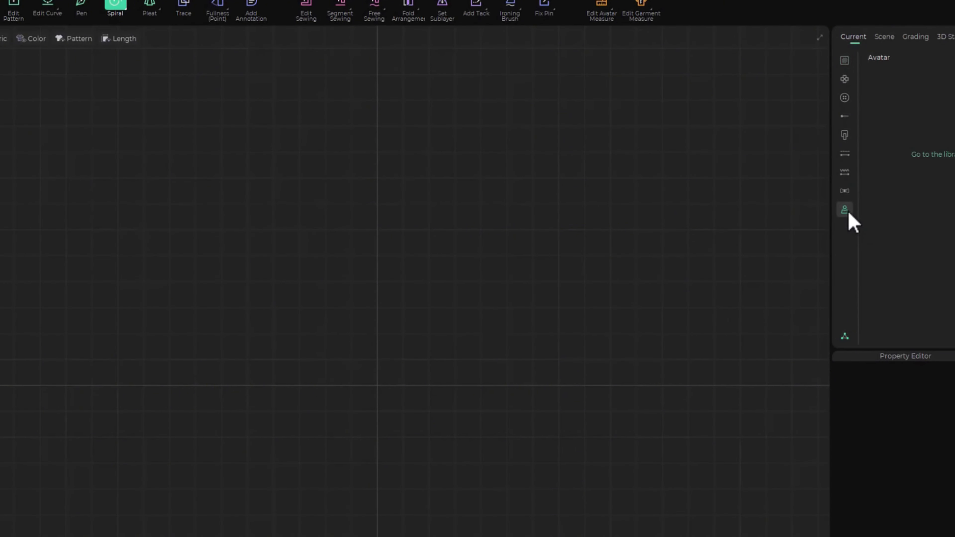
pyautogui.click(845, 336)
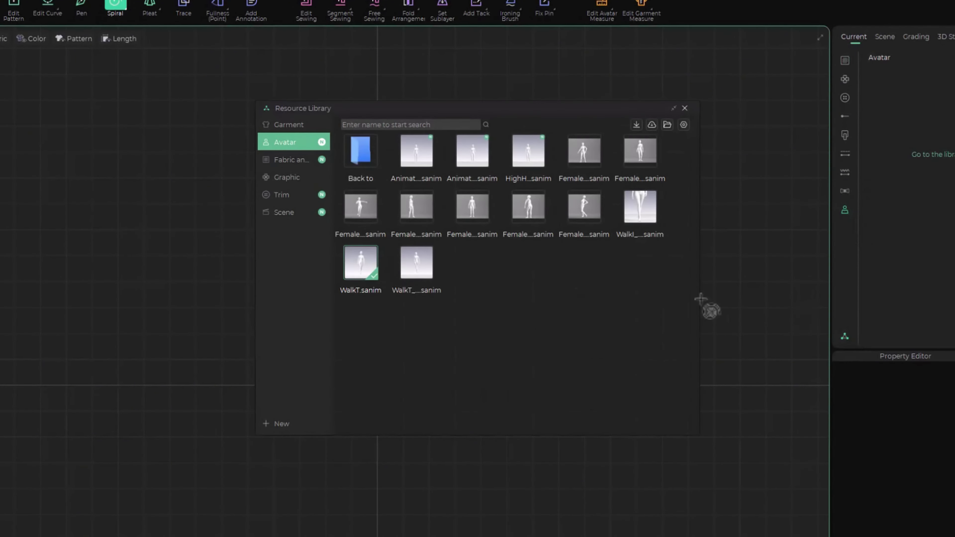
pyautogui.click(290, 144)
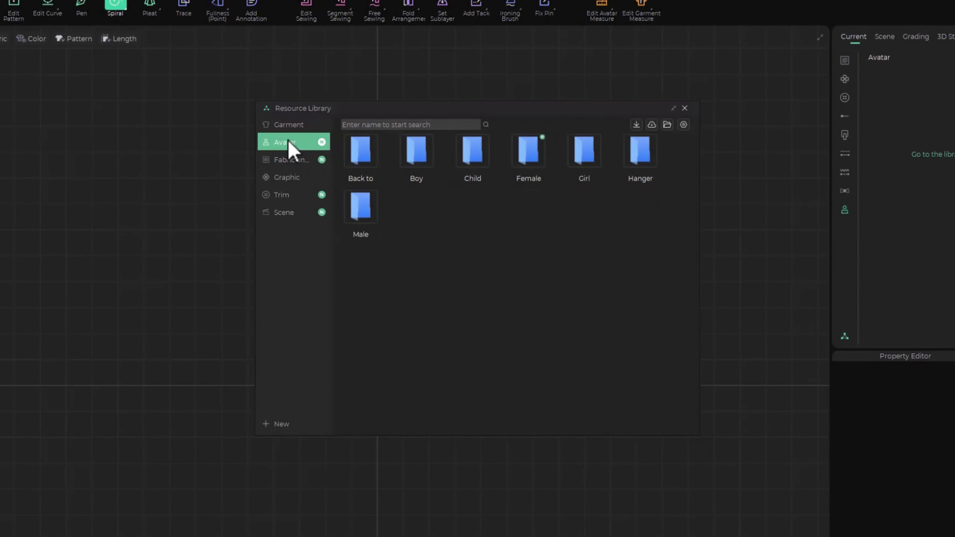
pyautogui.doubleClick(545, 167)
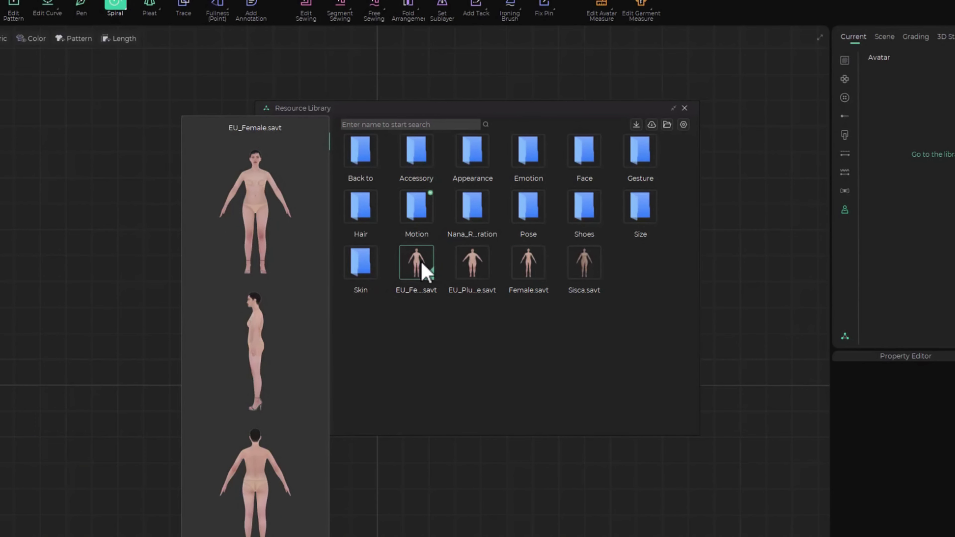
pyautogui.doubleClick(426, 272)
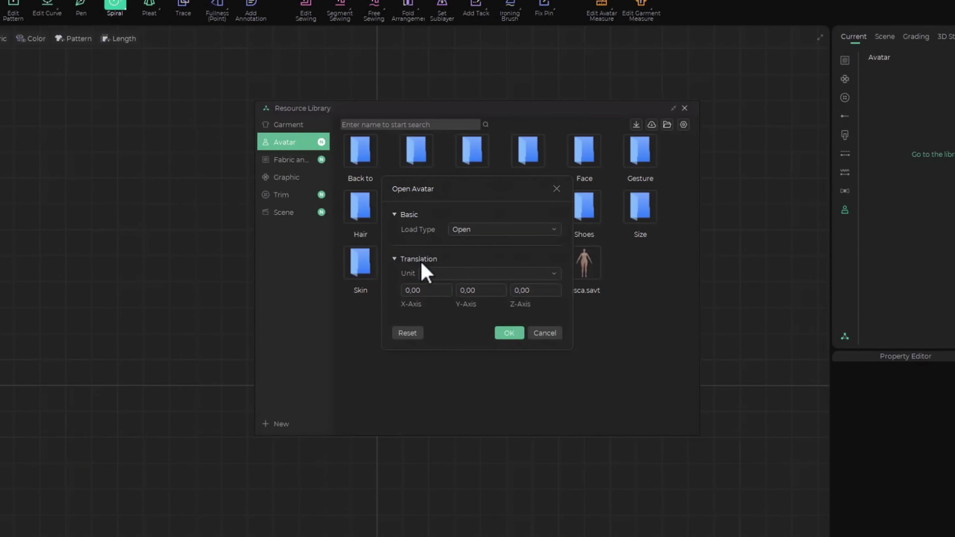
pyautogui.click(515, 334)
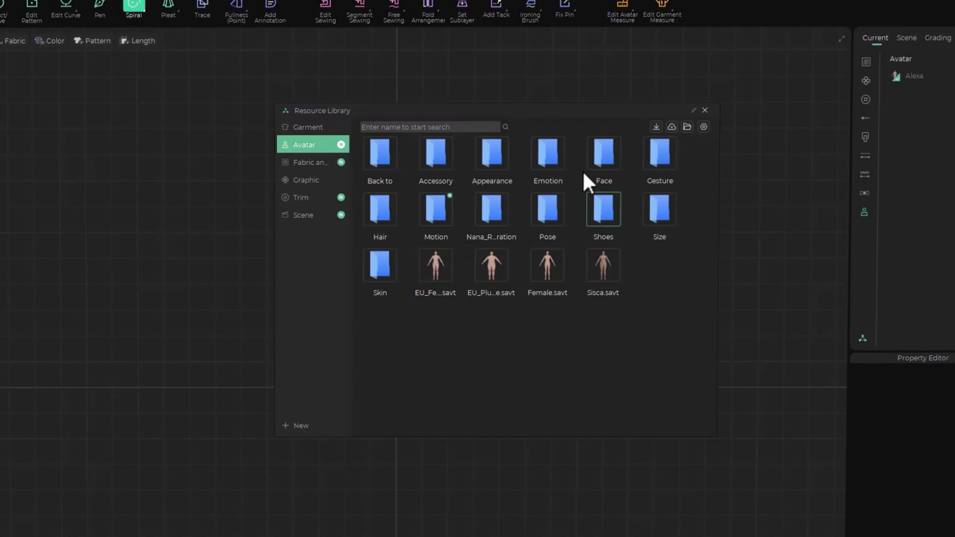
pyautogui.moveTo(597, 108); pyautogui.dragTo(606, 91)
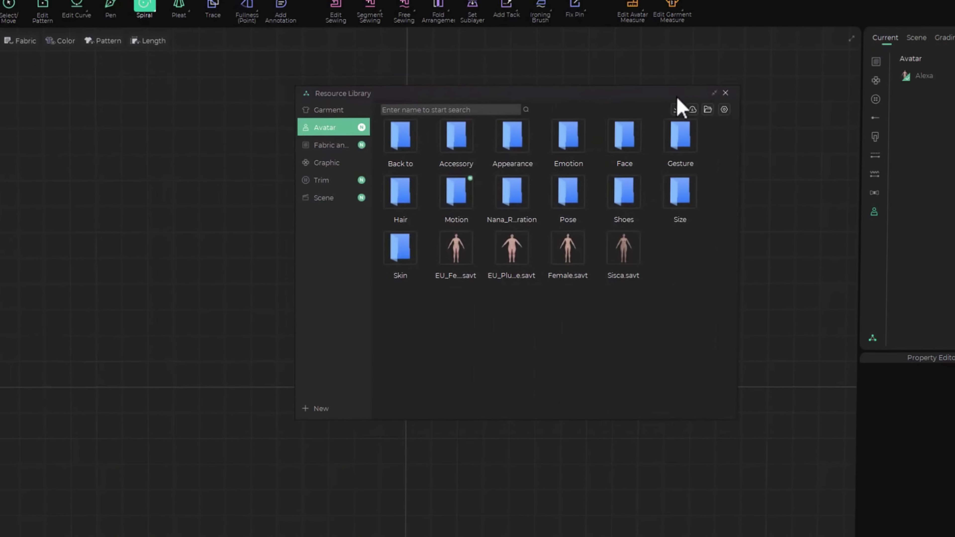
pyautogui.click(714, 91)
# Create a rectangle pattern beside the avatar silhouette, 100 cm wide and 150 cm high
pyautogui.scroll(5, 413, 361)
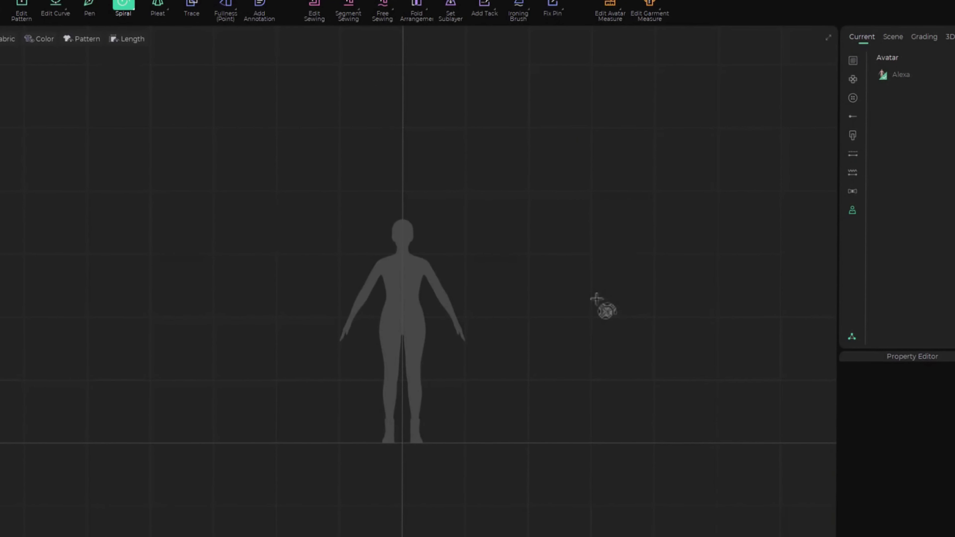
pyautogui.press('s')
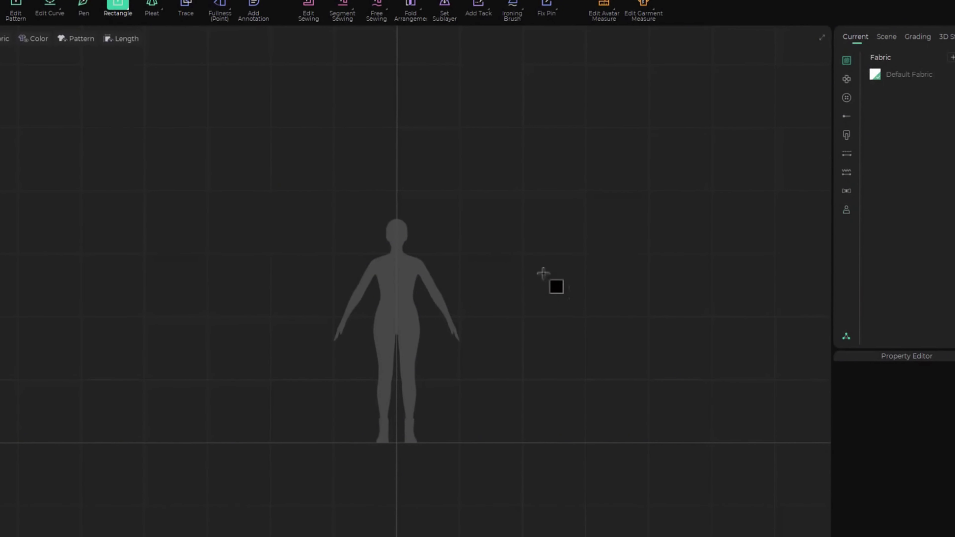
pyautogui.click(540, 235)
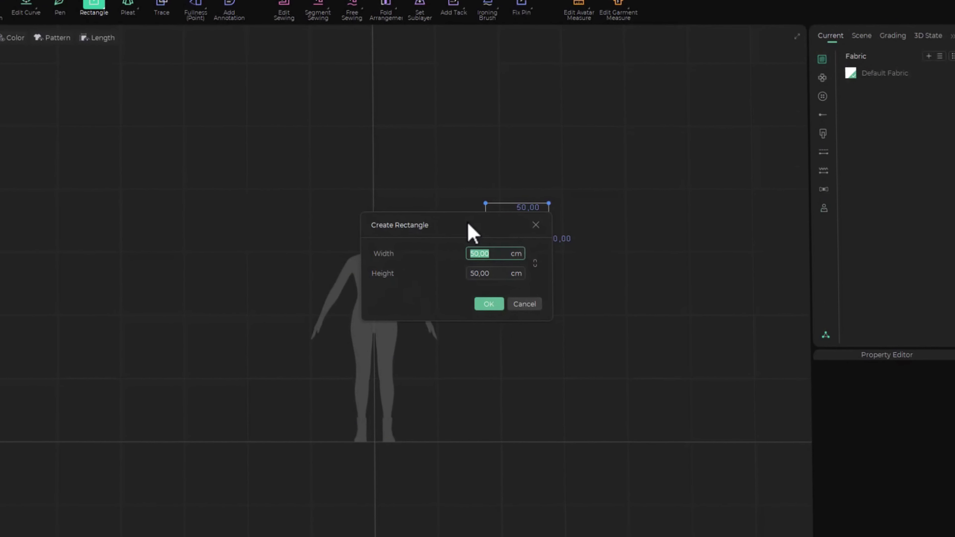
pyautogui.moveTo(470, 231); pyautogui.dragTo(280, 188)
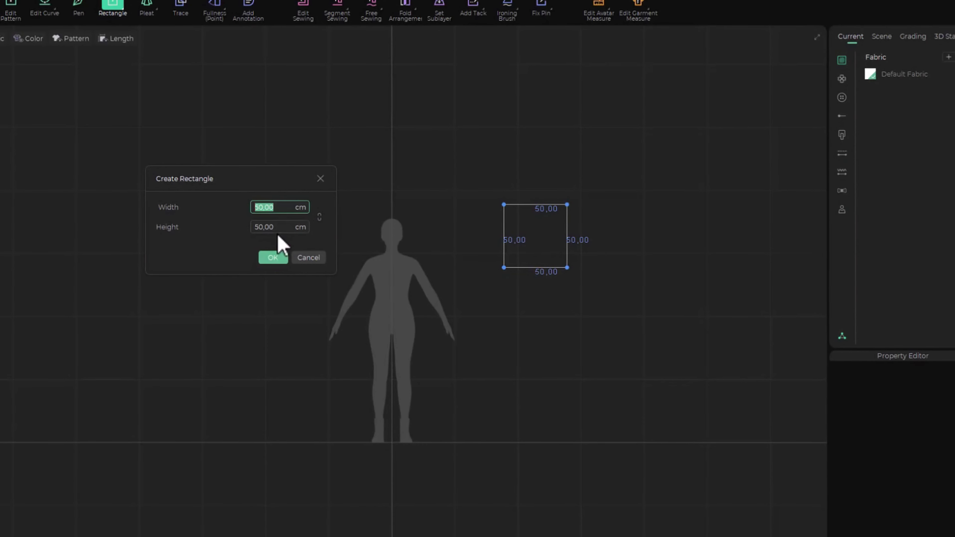
pyautogui.write('100')
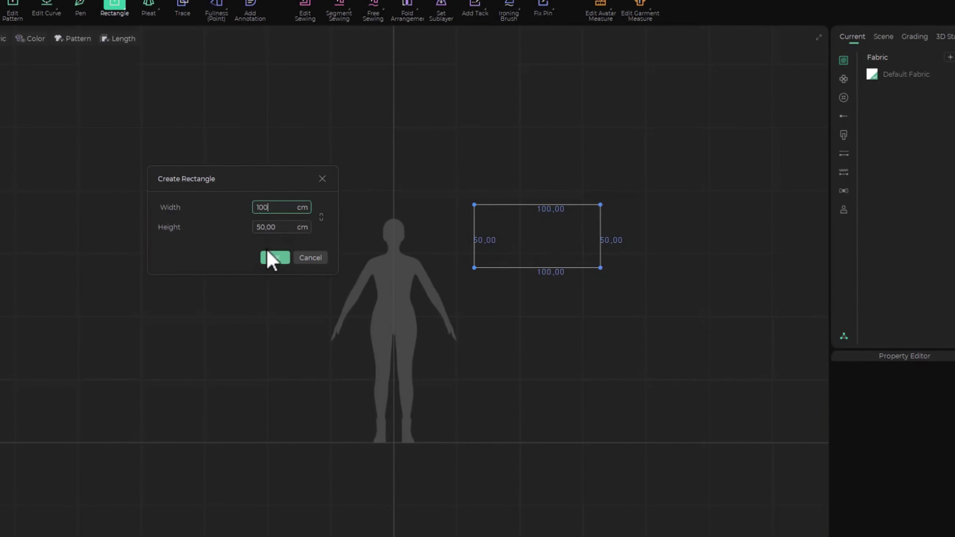
pyautogui.click(269, 230)
pyautogui.moveTo(281, 228); pyautogui.dragTo(255, 231)
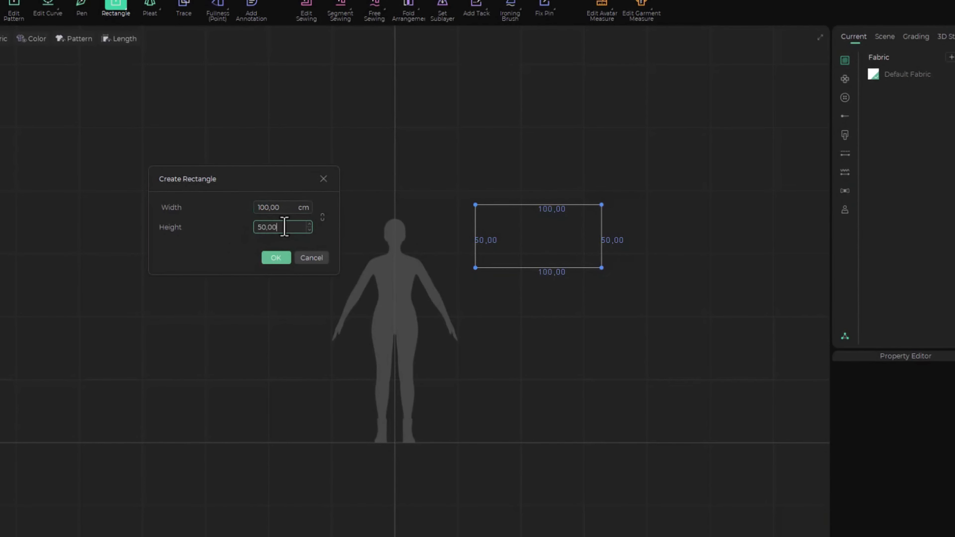
pyautogui.press('BackSpace')
pyautogui.press('BackSpace')
pyautogui.write('150')
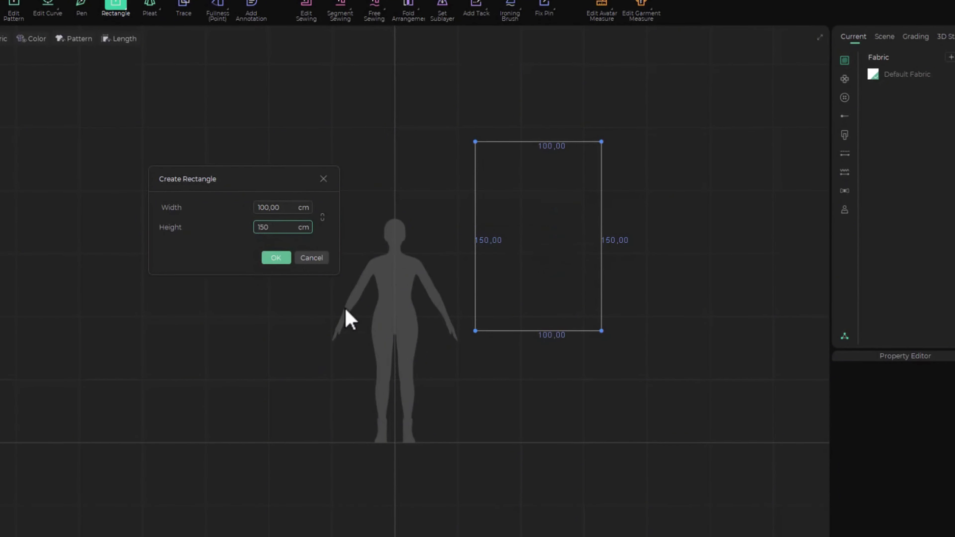
pyautogui.click(279, 259)
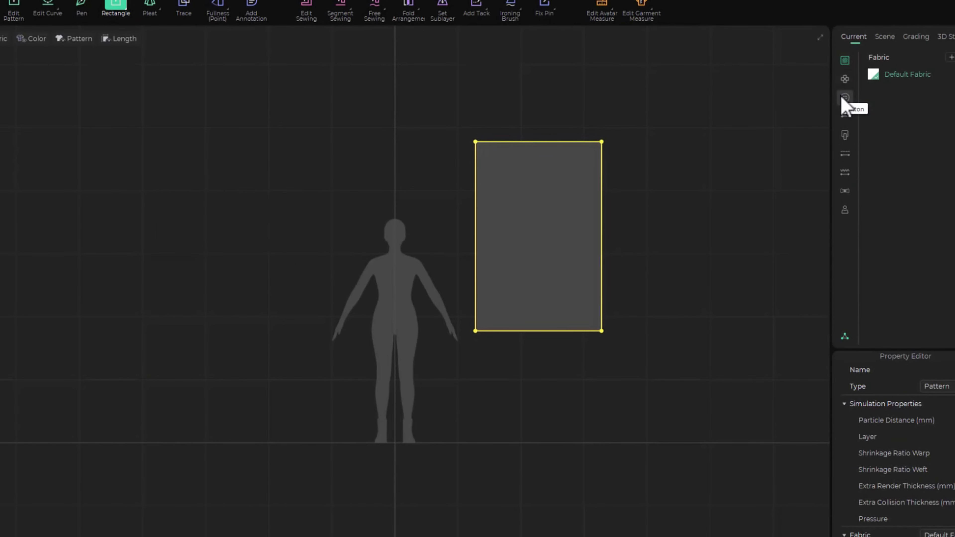
# Place the dress flat-pattern image as a graphic on the rectangle, enlarging and centring it to nearly fill the piece
pyautogui.click(845, 80)
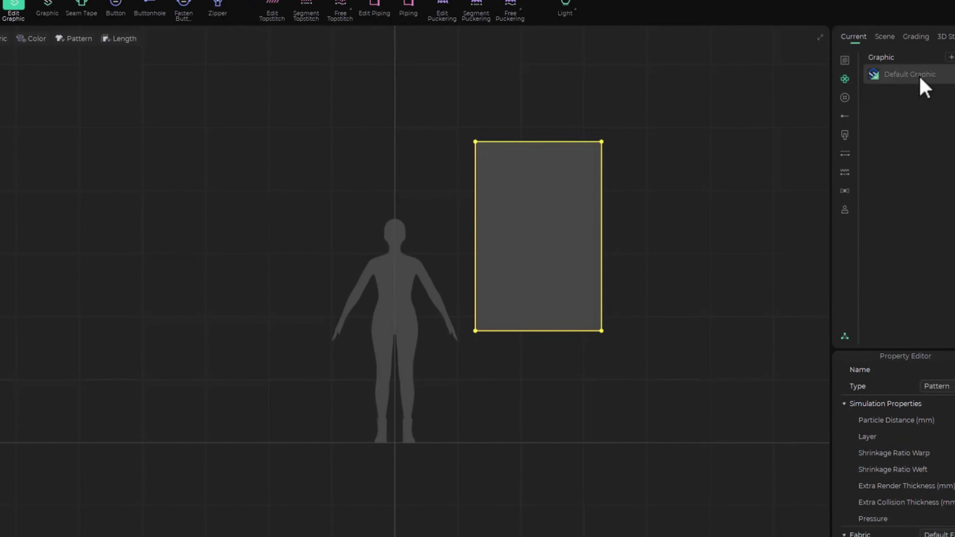
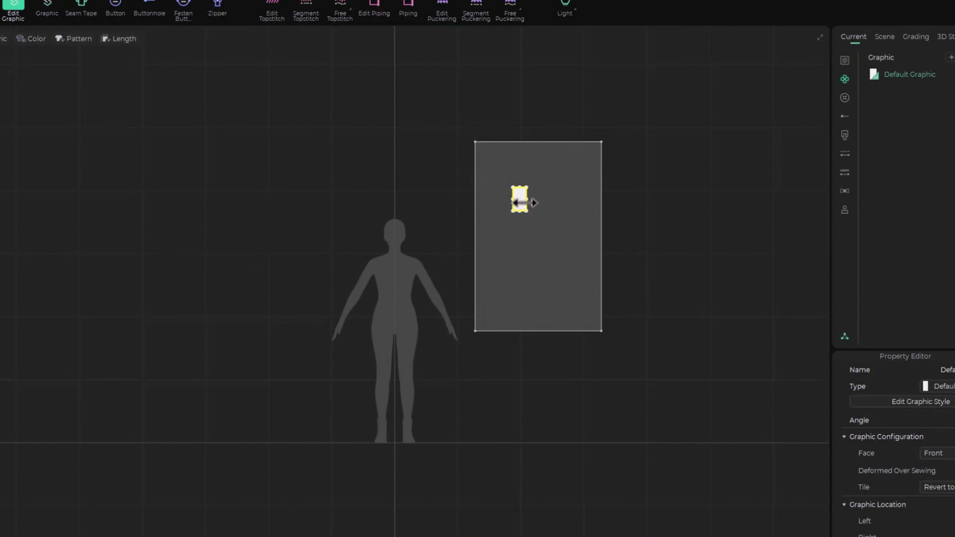
pyautogui.moveTo(528, 213); pyautogui.dragTo(595, 292)
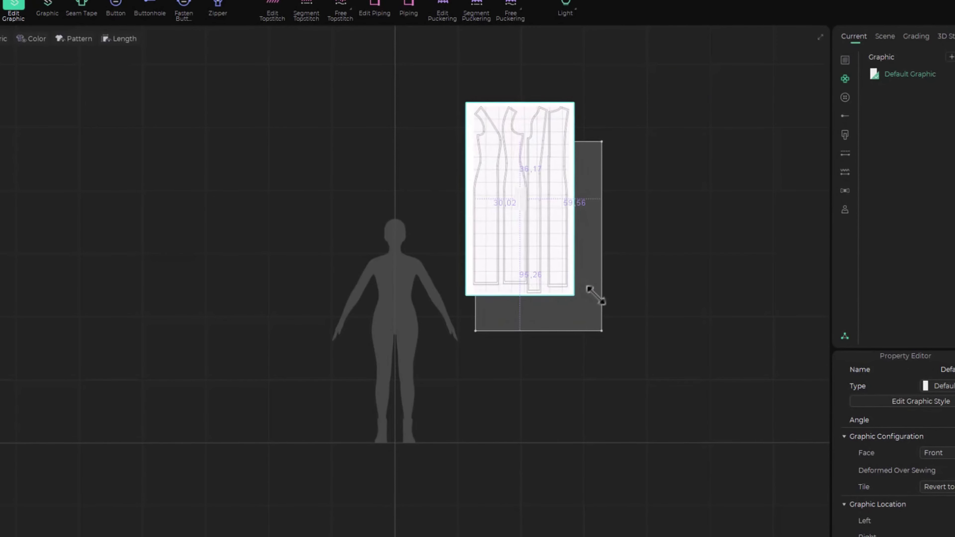
pyautogui.moveTo(535, 247); pyautogui.dragTo(550, 284)
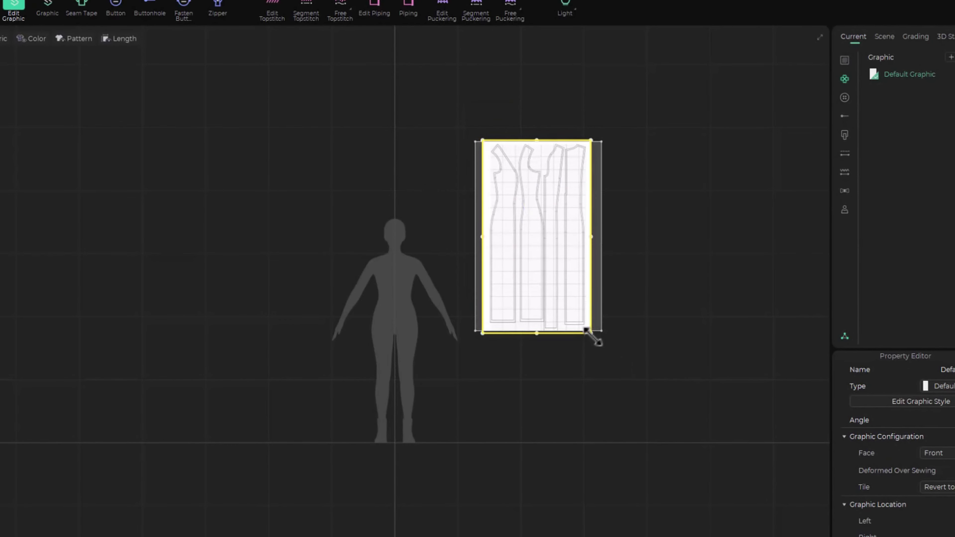
pyautogui.moveTo(586, 330); pyautogui.dragTo(585, 328)
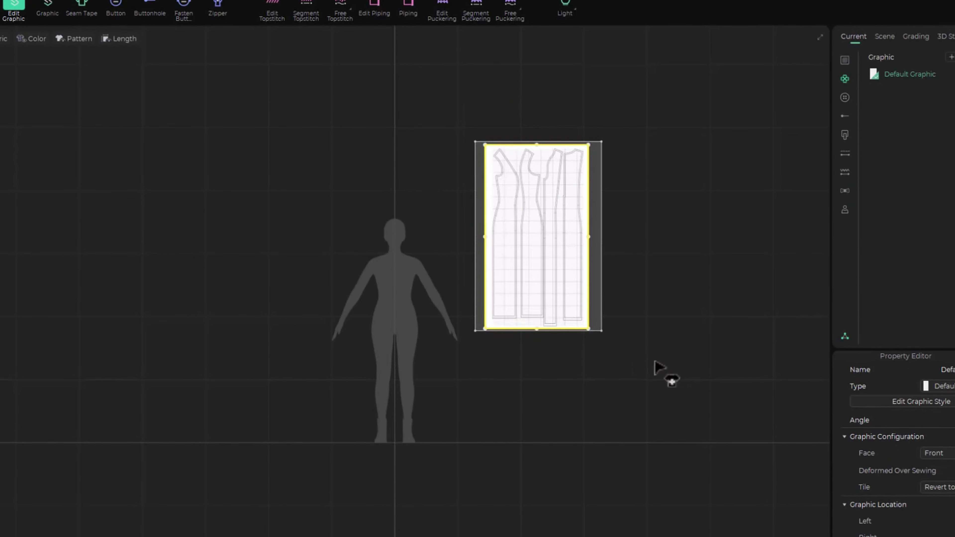
pyautogui.click(659, 369)
pyautogui.click(561, 305)
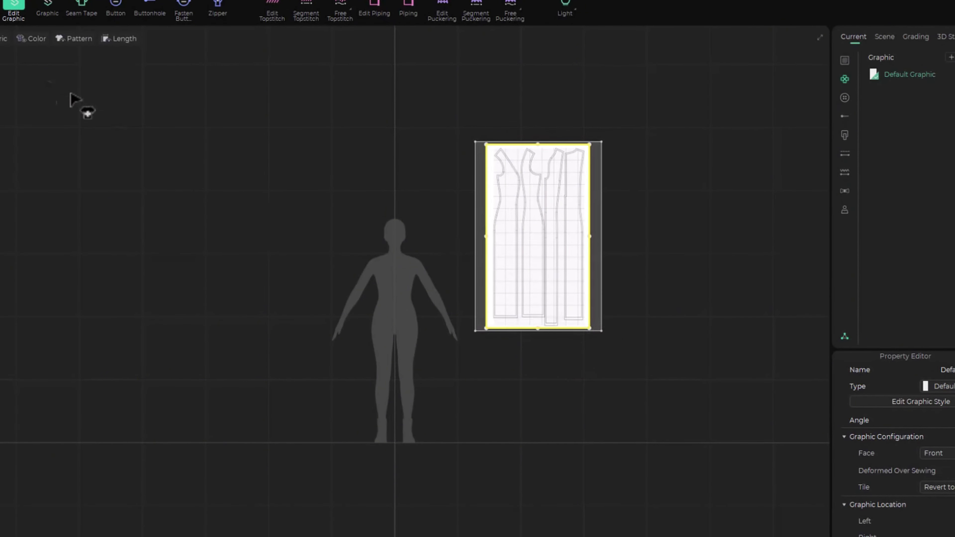
# Narrow the rectangle pattern on both sides so its vertical edges fit closely around the dress flat-pattern graphic
pyautogui.click(33, 0)
pyautogui.click(14, 14)
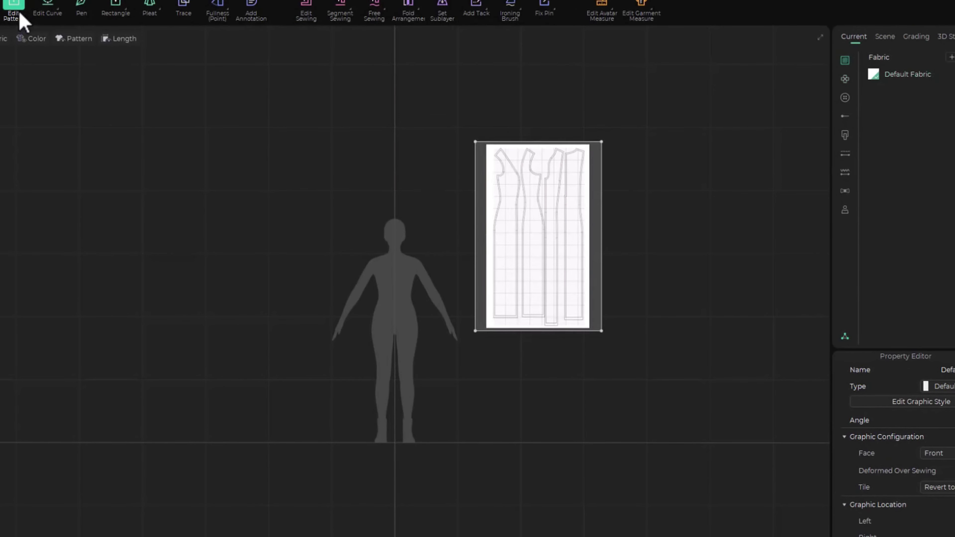
pyautogui.click(611, 241)
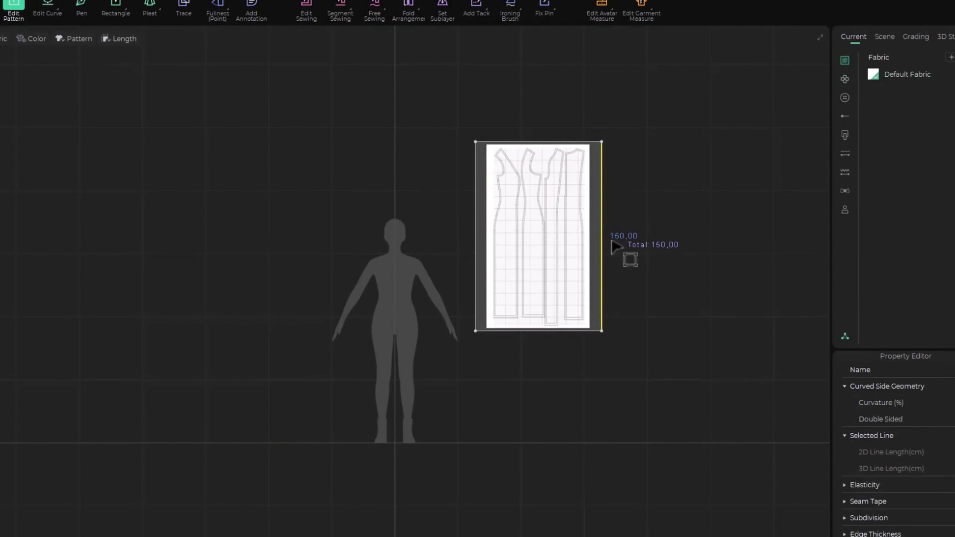
pyautogui.click(699, 260)
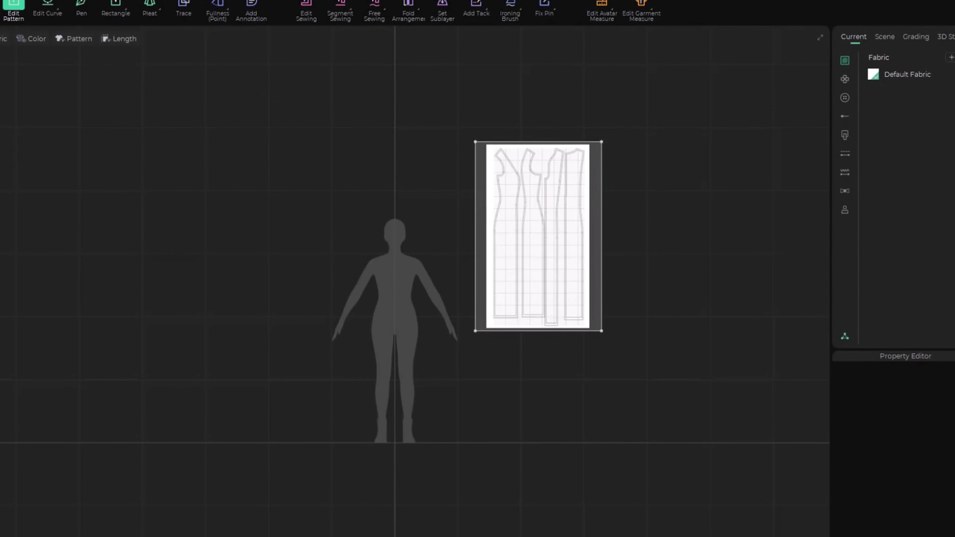
pyautogui.click(599, 231)
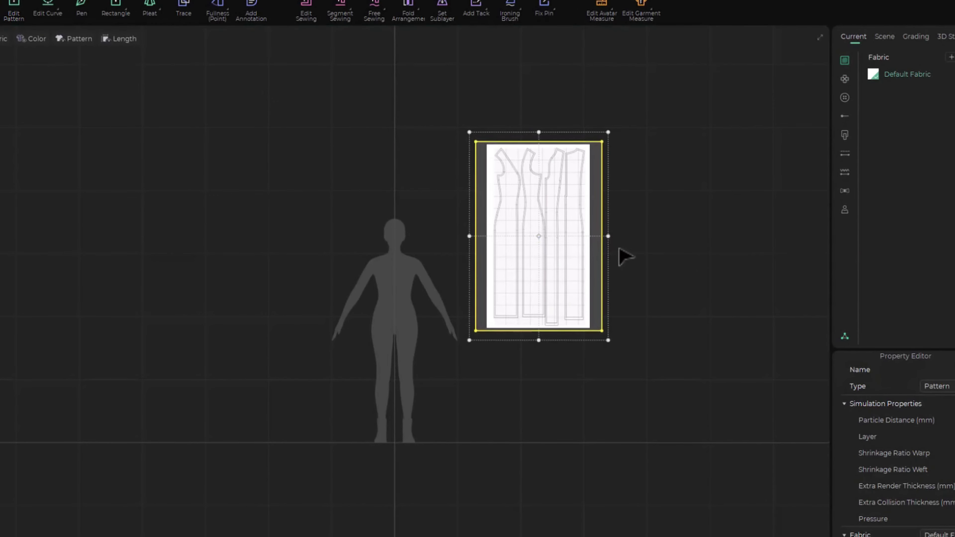
pyautogui.moveTo(609, 237); pyautogui.dragTo(594, 240)
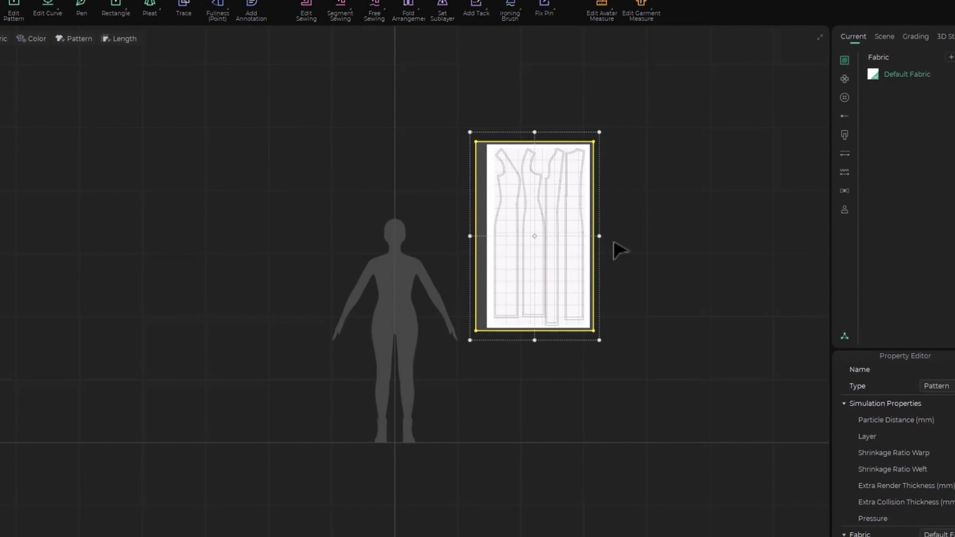
pyautogui.moveTo(602, 237); pyautogui.dragTo(623, 234)
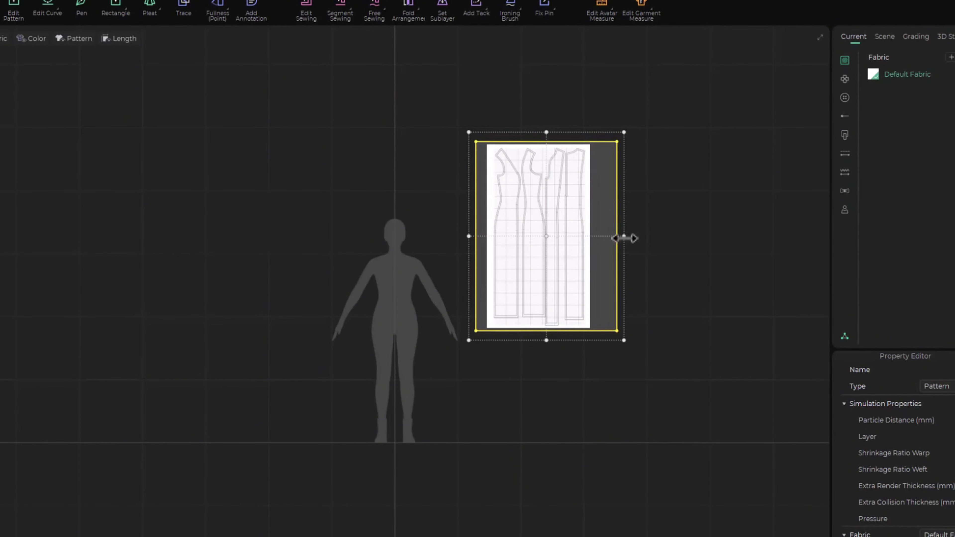
pyautogui.moveTo(586, 256); pyautogui.dragTo(586, 256)
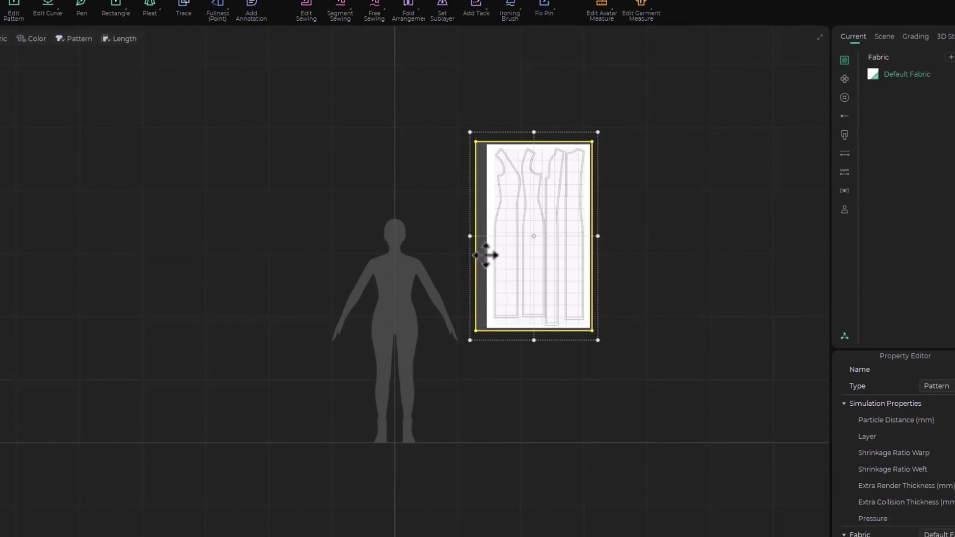
pyautogui.moveTo(471, 234); pyautogui.dragTo(477, 234)
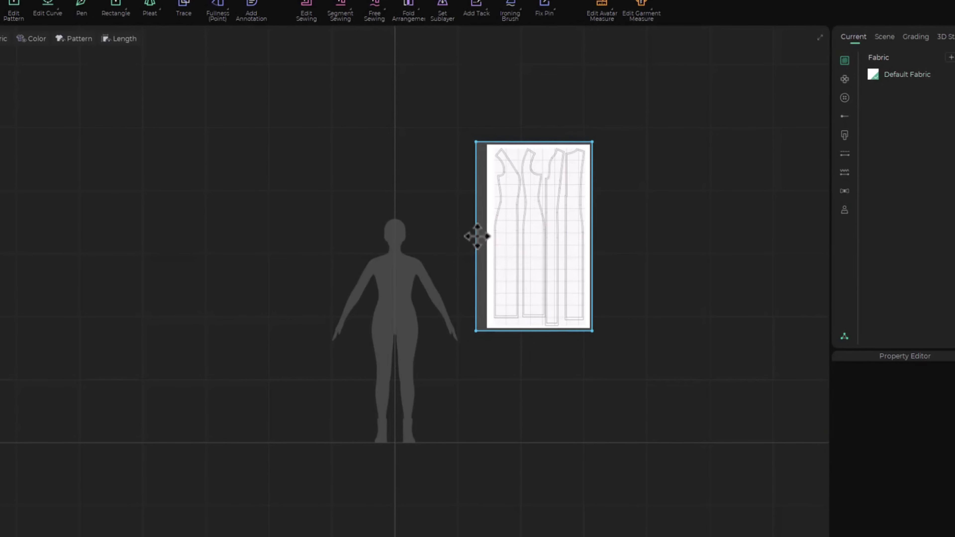
pyautogui.click(476, 235)
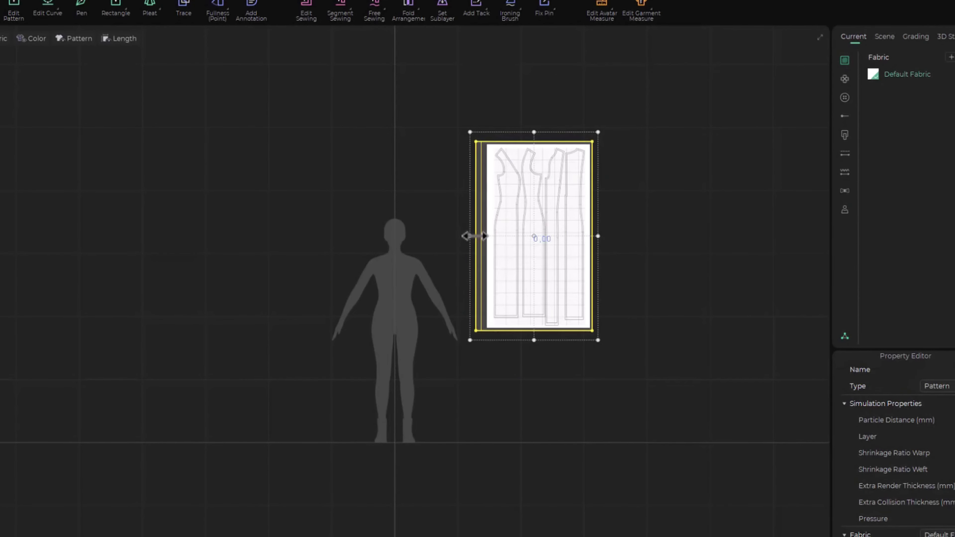
pyautogui.click(633, 369)
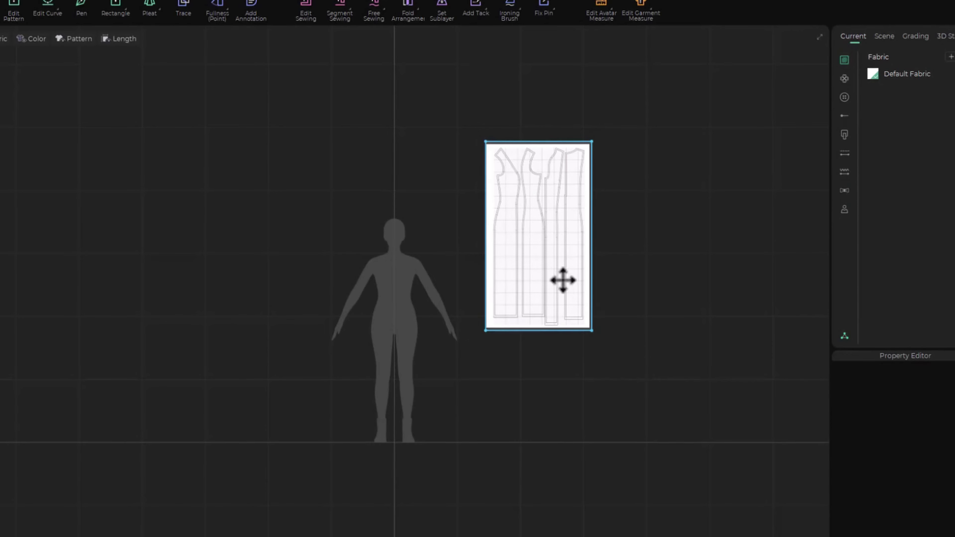
# Move the rectangle pattern right beside the avatar silhouette, with its lower edge just above the ground line
pyautogui.scroll(1, 572, 290)
pyautogui.moveTo(597, 304); pyautogui.dragTo(536, 421)
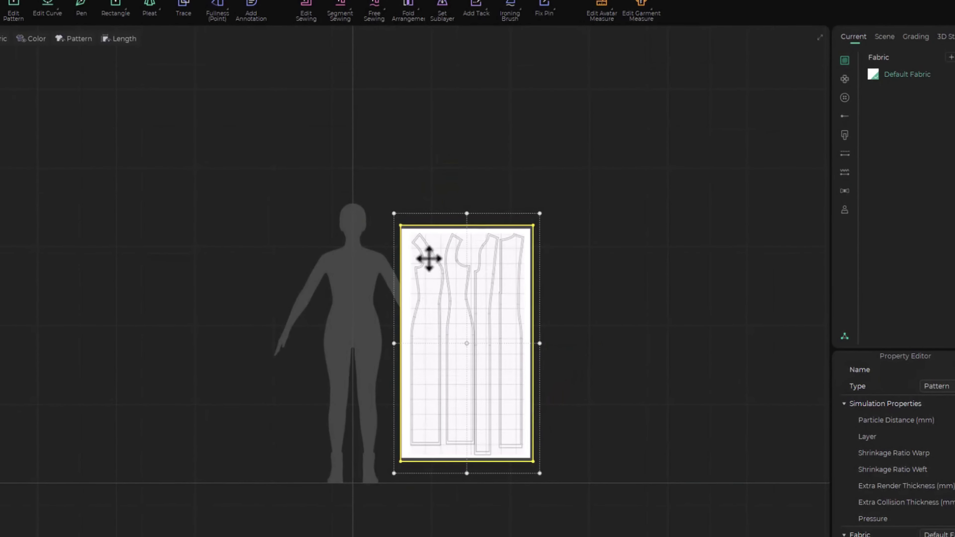
pyautogui.moveTo(495, 319); pyautogui.dragTo(656, 280, button='middle')
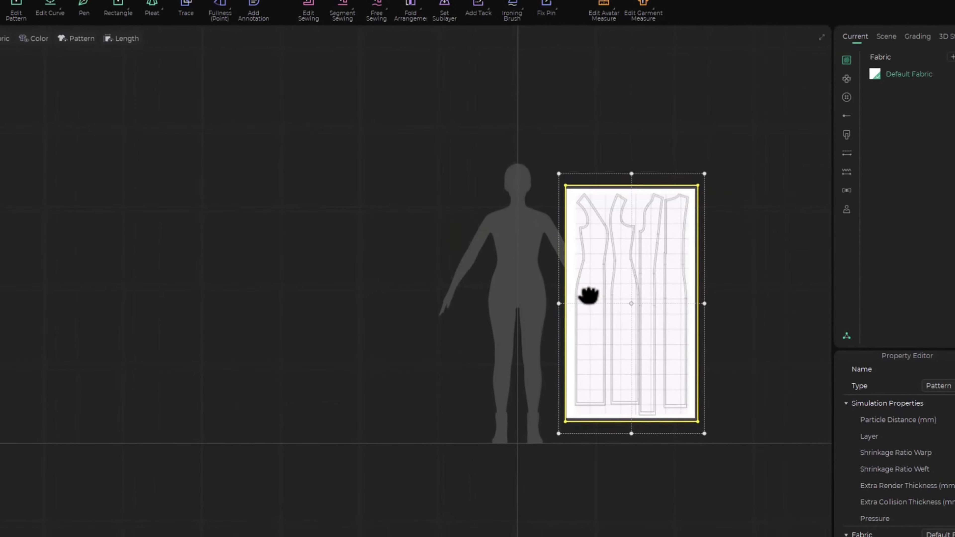
pyautogui.scroll(3, 546, 290)
pyautogui.moveTo(546, 305); pyautogui.dragTo(503, 252, button='middle')
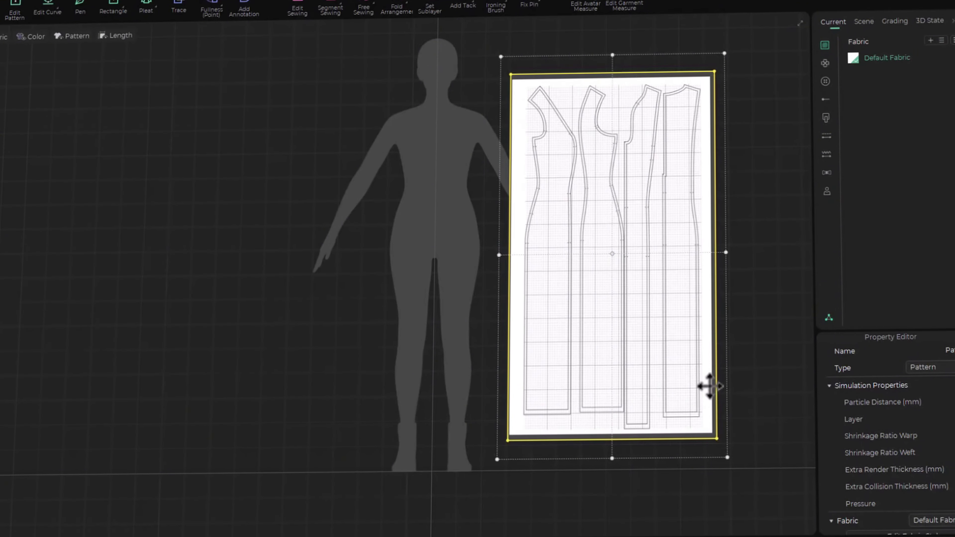
pyautogui.click(761, 375)
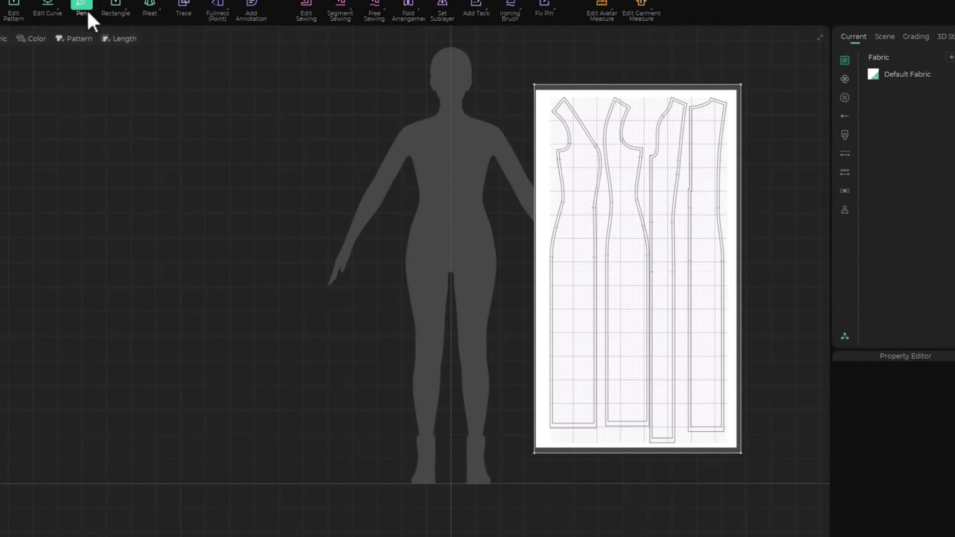
# With the Pen tool, trace the first panel's shoulder, about 7.7 cm, and its slanted neckline edge, about 23.9 cm, along the outer line
pyautogui.scroll(4, 675, 355)
pyautogui.moveTo(674, 353); pyautogui.dragTo(587, 408, button='middle')
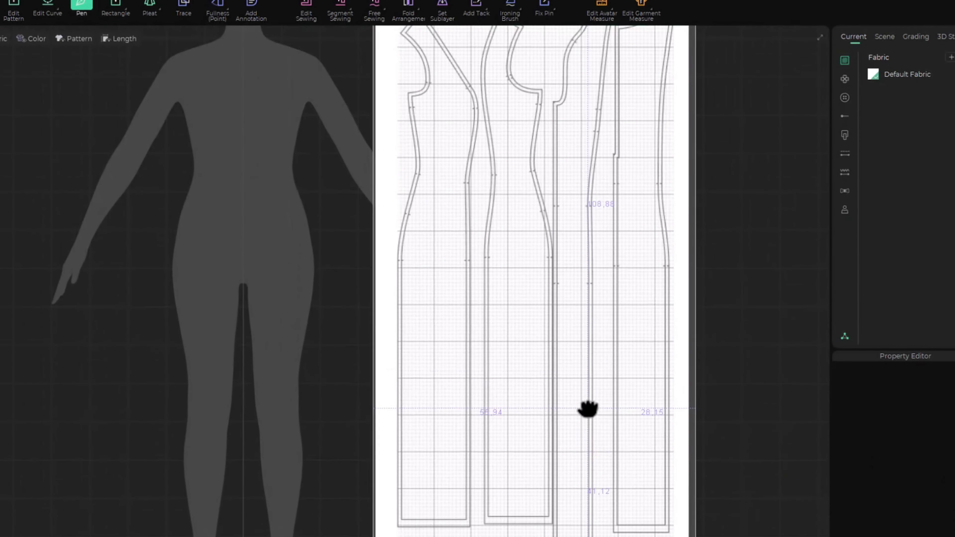
pyautogui.scroll(-2, 586, 407)
pyautogui.scroll(1, 585, 404)
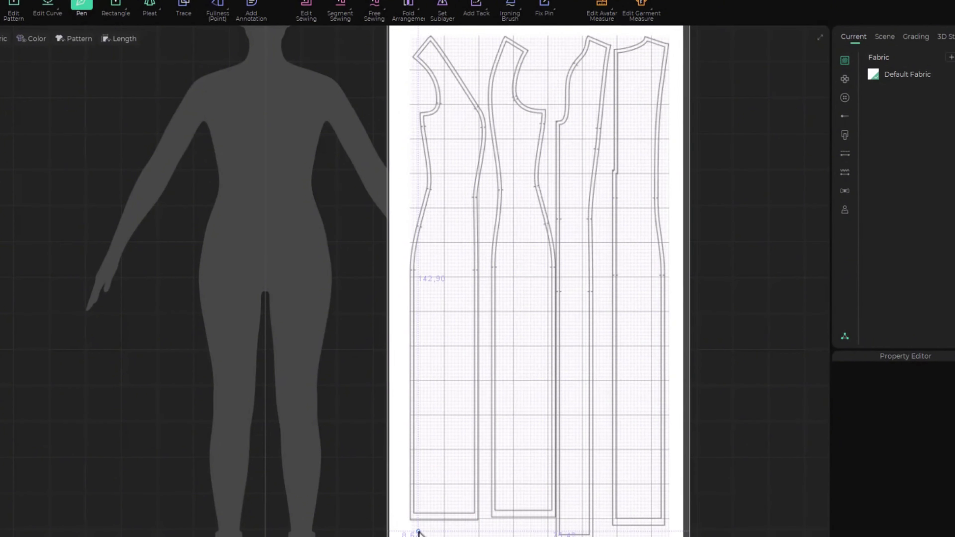
pyautogui.scroll(5, 432, 72)
pyautogui.moveTo(432, 63); pyautogui.dragTo(404, 124, button='middle')
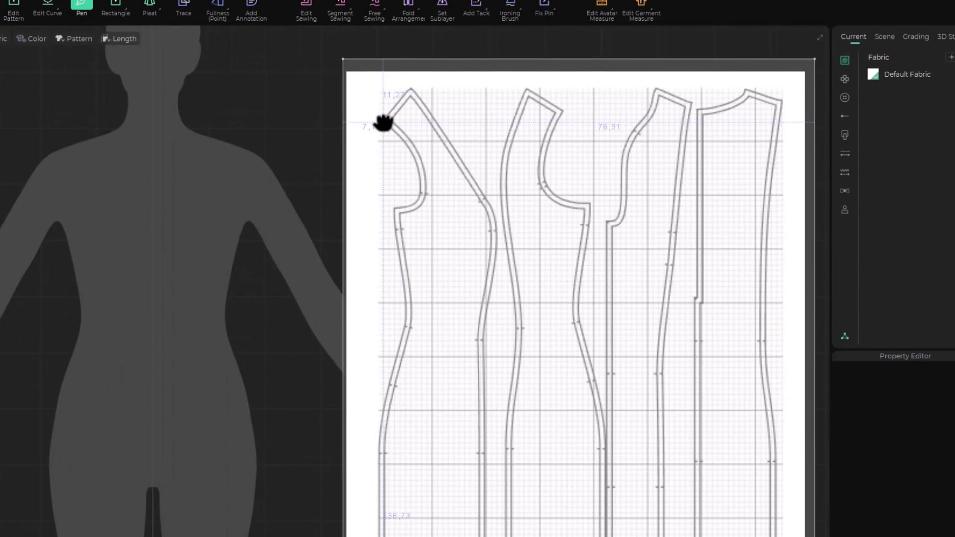
pyautogui.scroll(2, 383, 123)
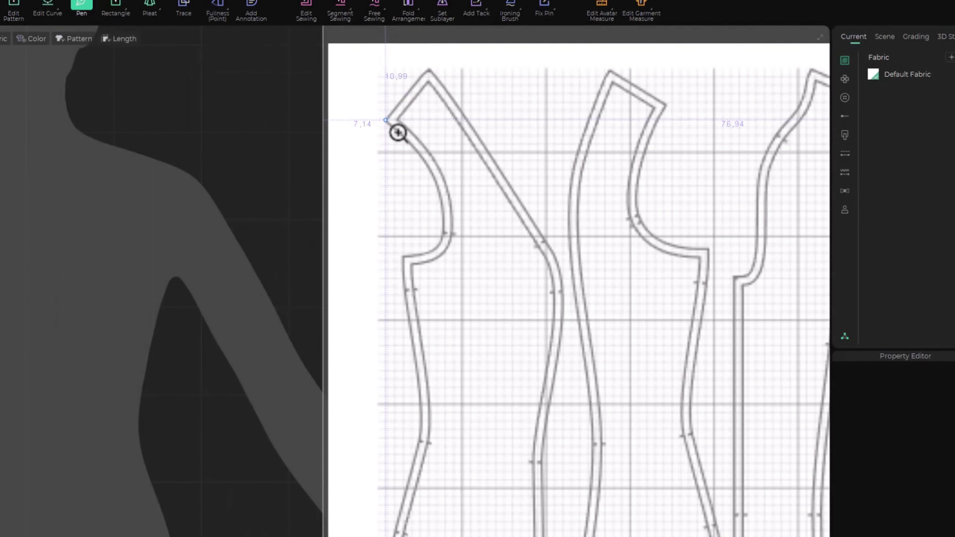
pyautogui.click(386, 122)
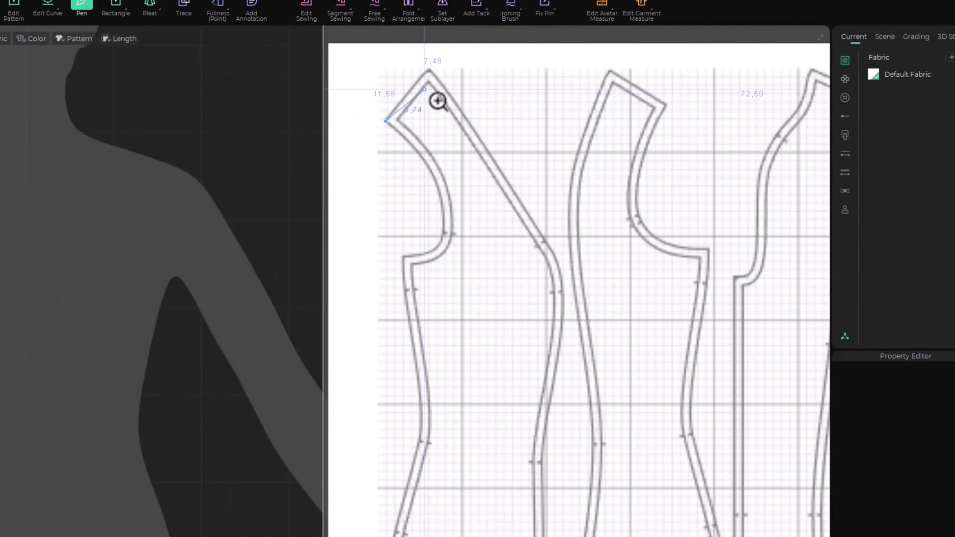
pyautogui.click(429, 70)
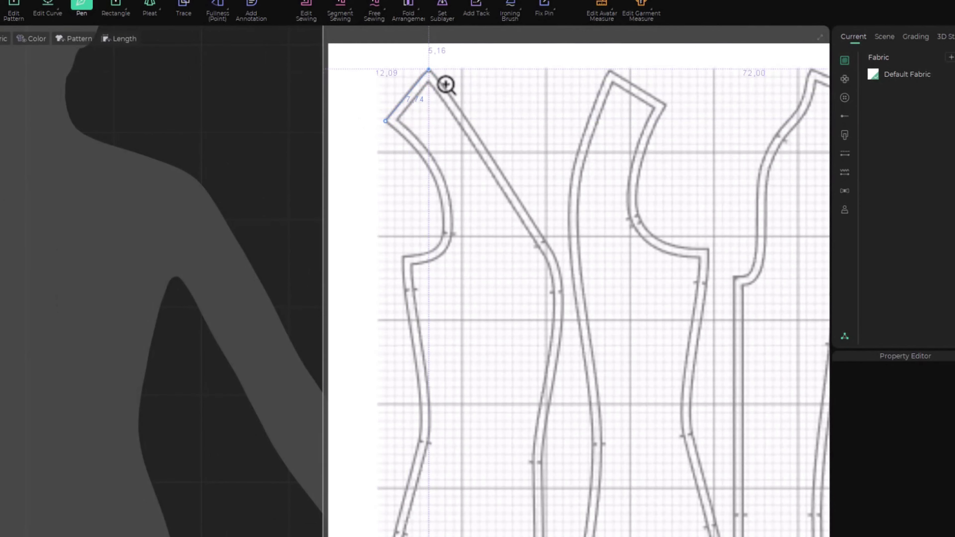
pyautogui.click(546, 241)
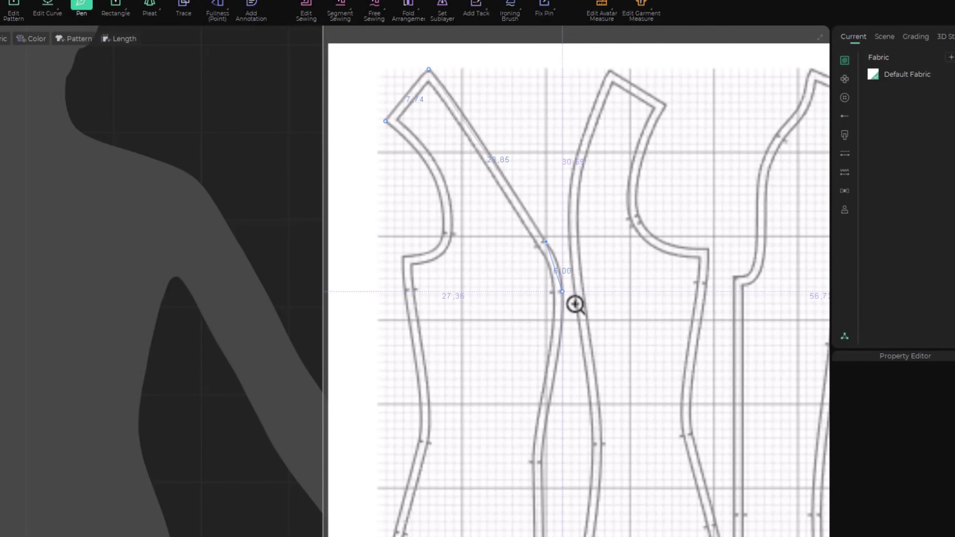
# Continue the first panel's outline past the bust notch to the waist and hip notches, with segments about 6, 19.7 and 20.2 cm long
pyautogui.moveTo(567, 394); pyautogui.dragTo(537, 220, button='middle')
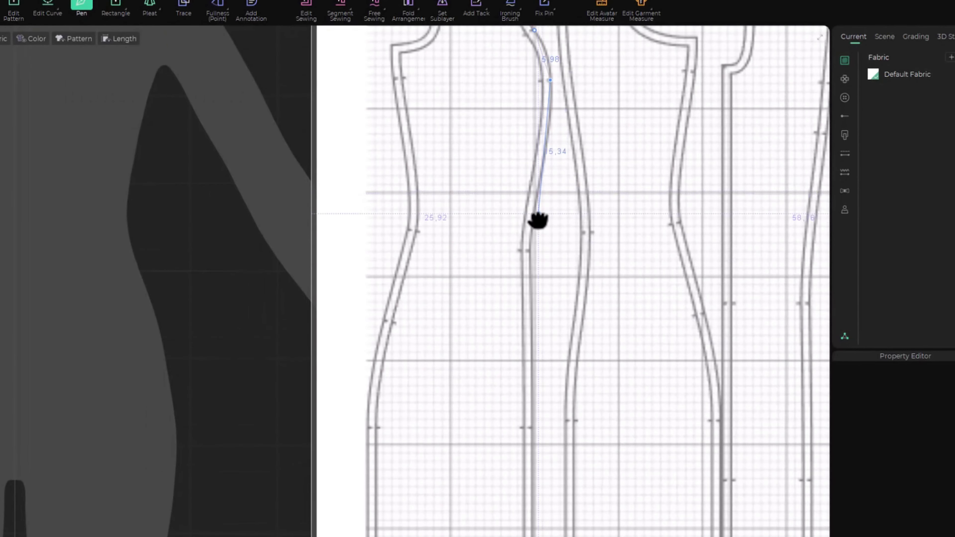
pyautogui.click(532, 251)
pyautogui.moveTo(522, 390); pyautogui.dragTo(486, 188, button='middle')
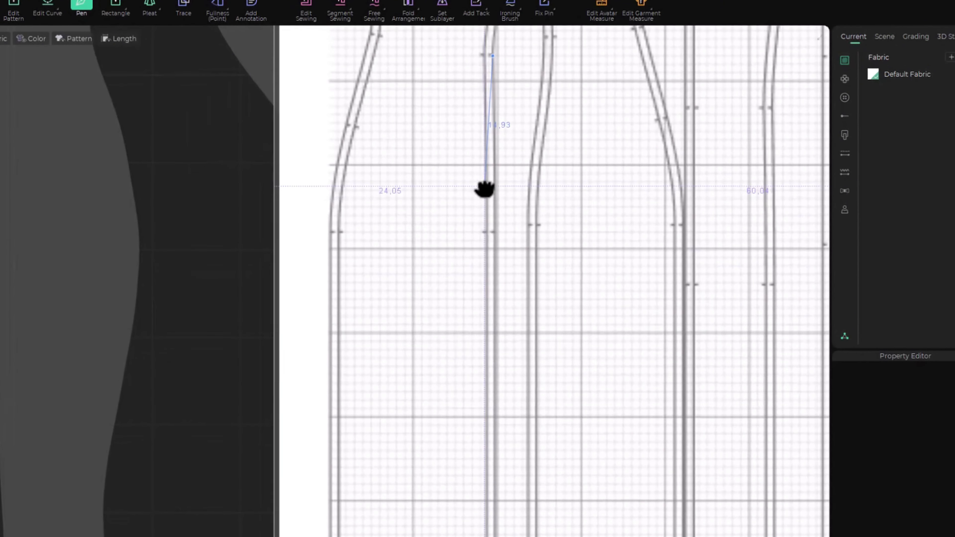
pyautogui.click(495, 232)
# Extend the outline about 69.3 cm down to the first panel's hem and trace the hem to its opposite corner
pyautogui.moveTo(522, 488); pyautogui.dragTo(532, 241, button='middle')
pyautogui.scroll(-6, 511, 405)
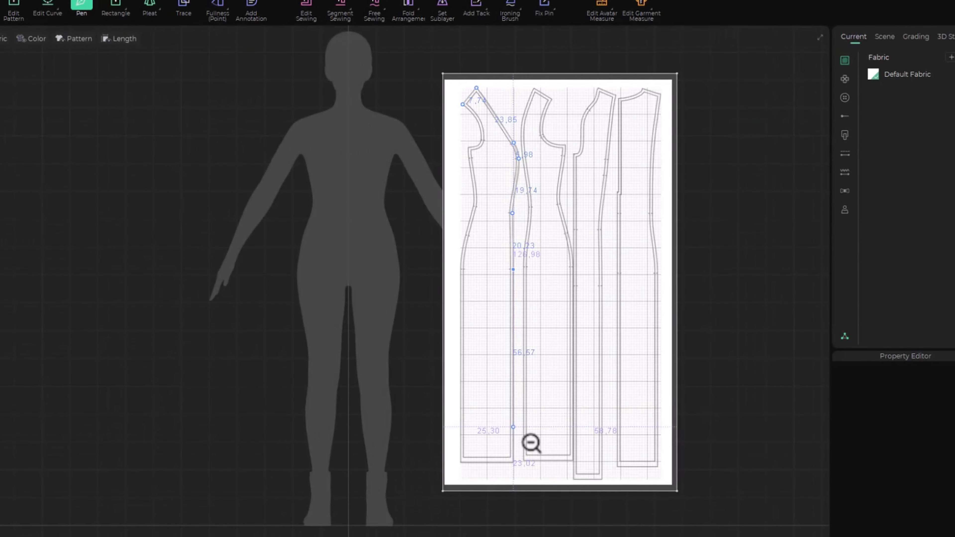
pyautogui.scroll(6, 531, 466)
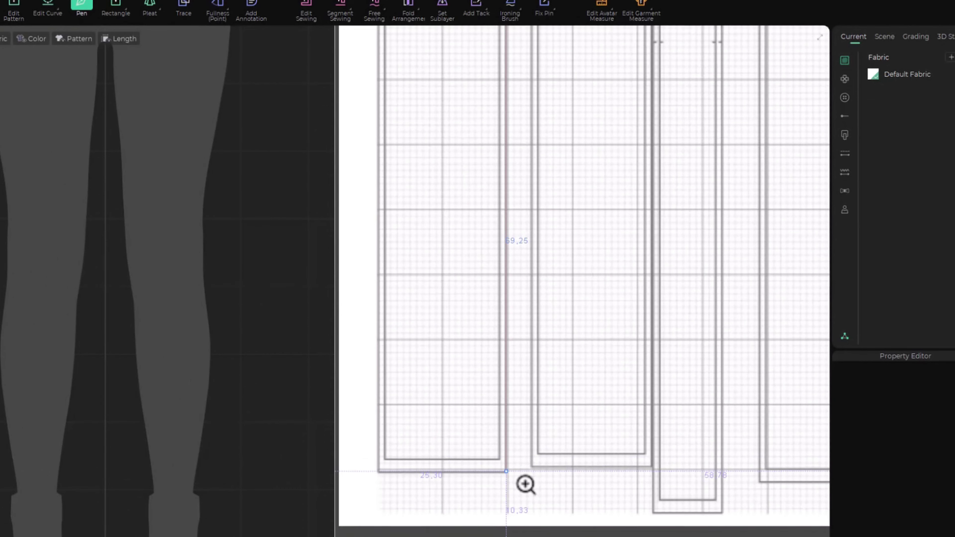
pyautogui.click(525, 485)
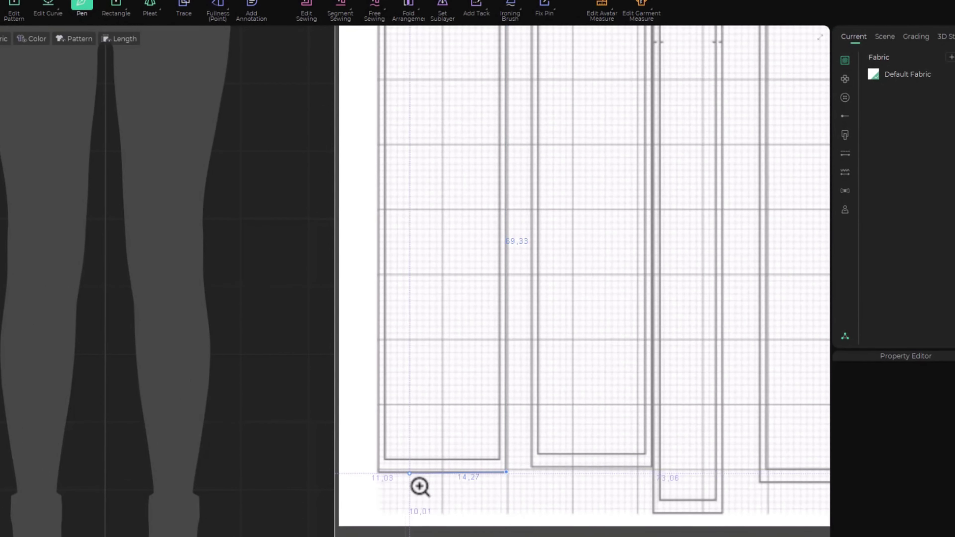
pyautogui.click(391, 484)
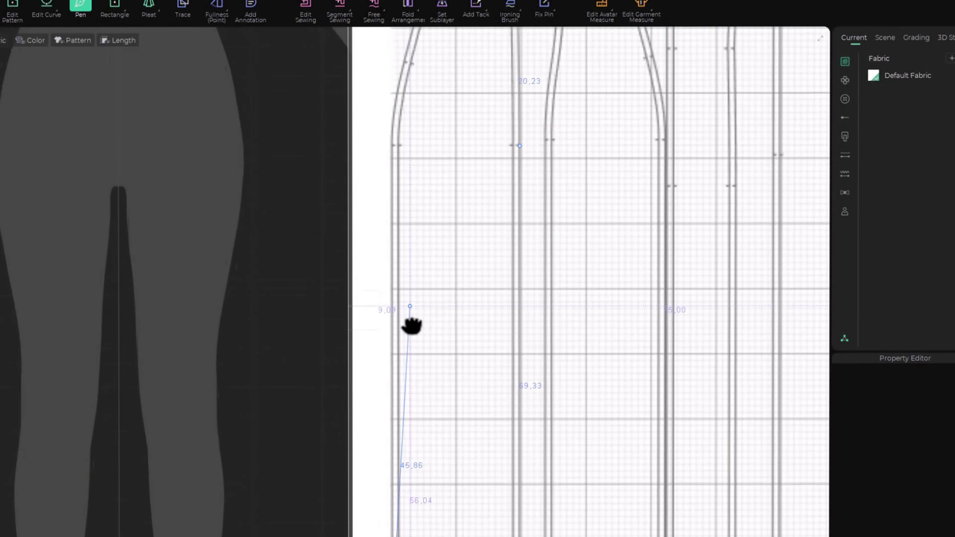
# Trace the first panel's side seam upward from the hem through the hip, waist and bust-level notches to the underarm corner
pyautogui.click(398, 225)
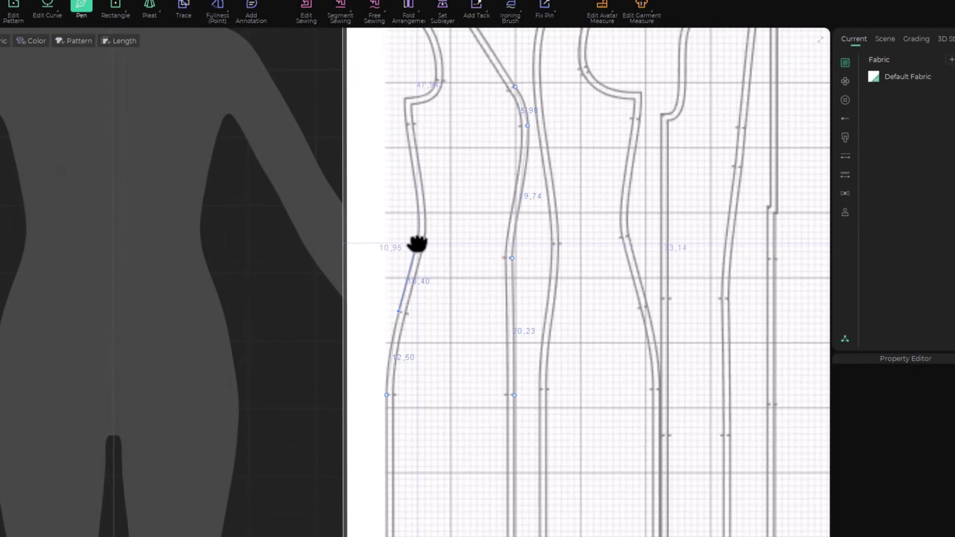
pyautogui.click(418, 241)
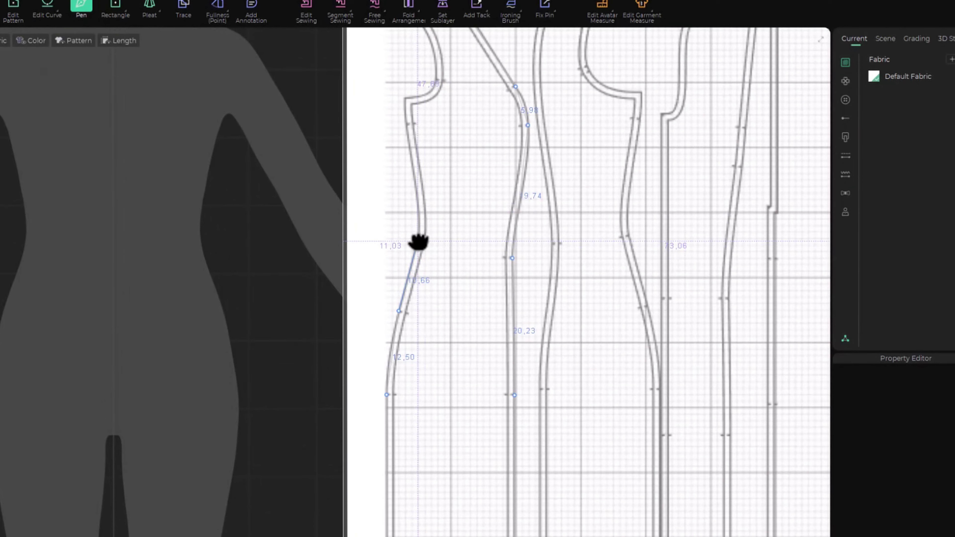
pyautogui.click(406, 123)
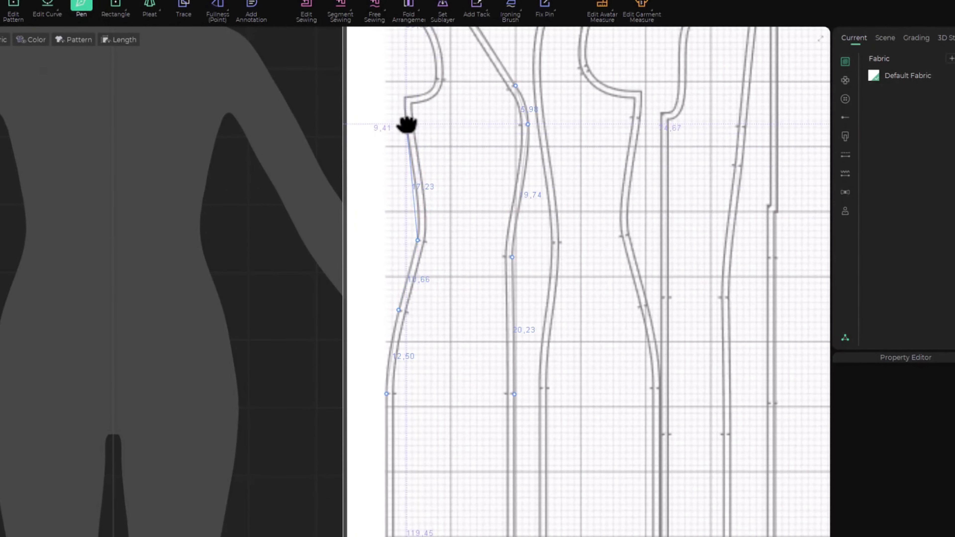
pyautogui.click(406, 95)
# Trace the first panel's armhole with straight segments of about 5.4 and 14.4 cm, closing the outline at the shoulder starting point
pyautogui.moveTo(434, 75); pyautogui.dragTo(465, 253, button='middle')
pyautogui.scroll(5, 470, 258)
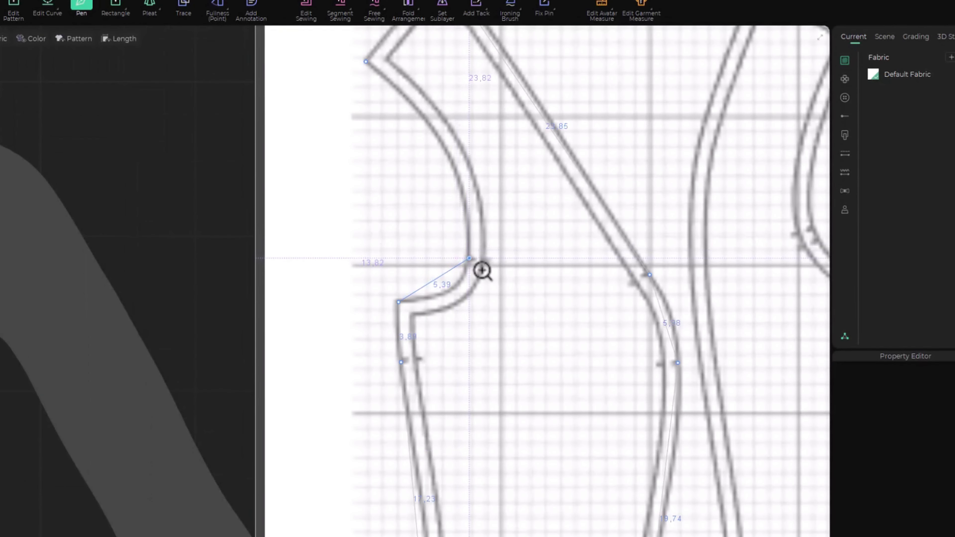
pyautogui.click(470, 258)
pyautogui.click(366, 62)
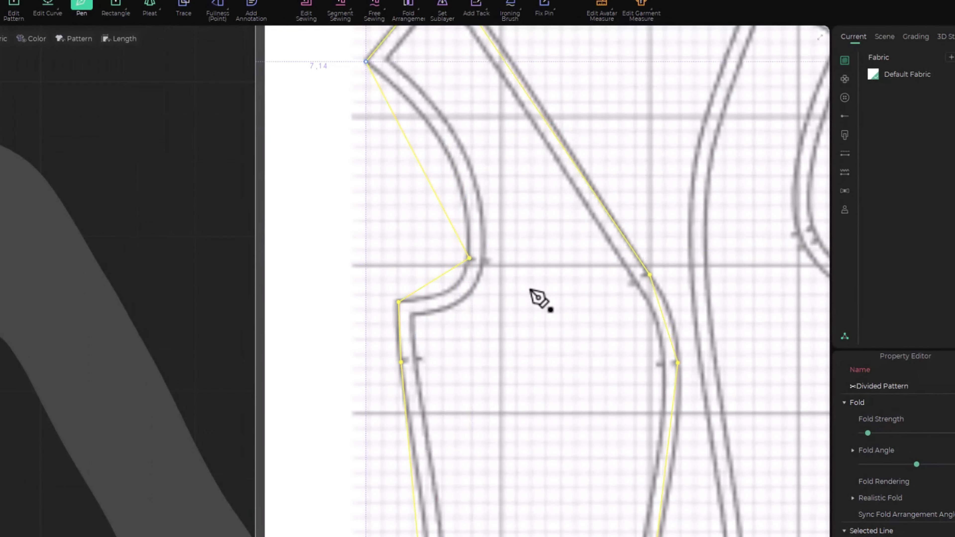
# Bend the first panel's upper armhole segment with Edit Curve so it follows the printed armhole from shoulder to armhole notch
pyautogui.scroll(-10, 576, 335)
pyautogui.moveTo(580, 347); pyautogui.dragTo(552, 310, button='middle')
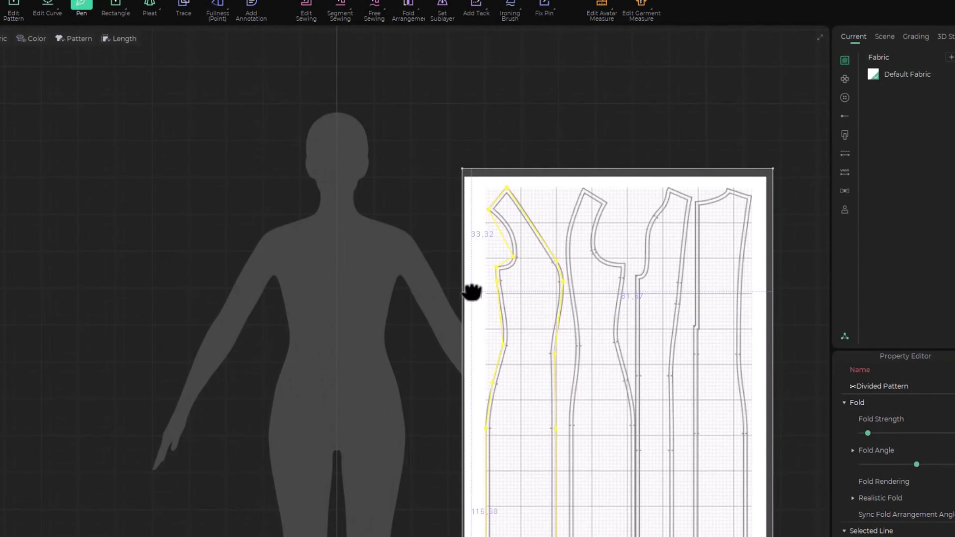
pyautogui.press('v')
pyautogui.scroll(3, 517, 216)
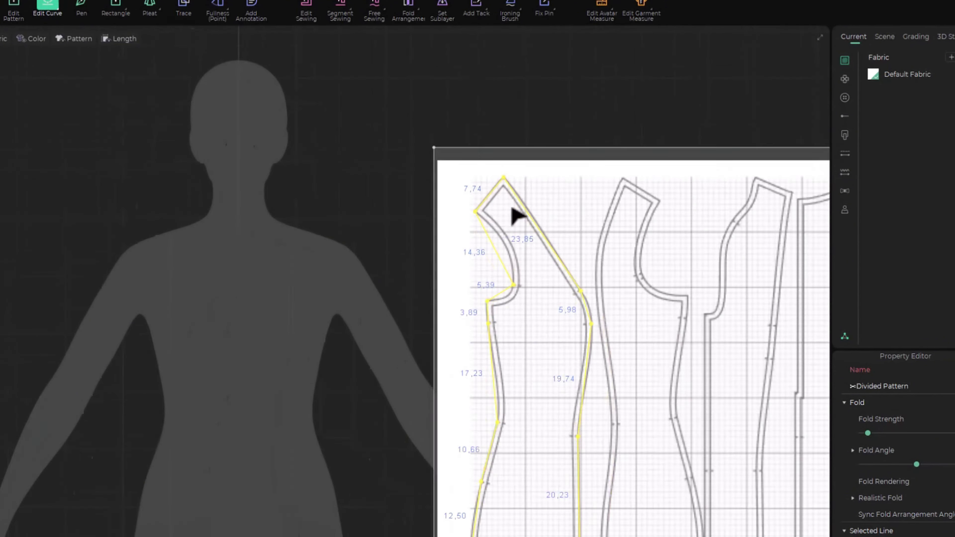
pyautogui.scroll(1, 517, 216)
pyautogui.click(582, 182)
pyautogui.scroll(2, 503, 275)
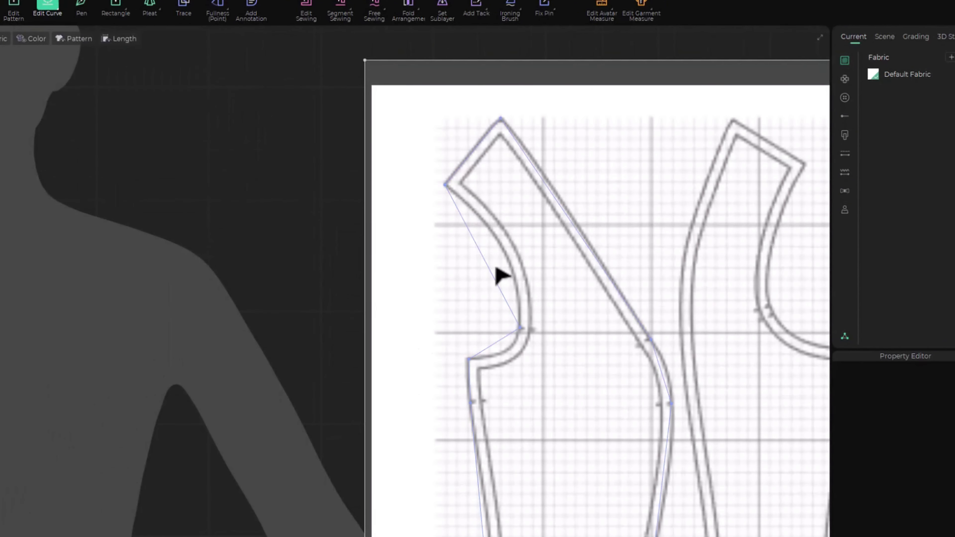
pyautogui.click(499, 264)
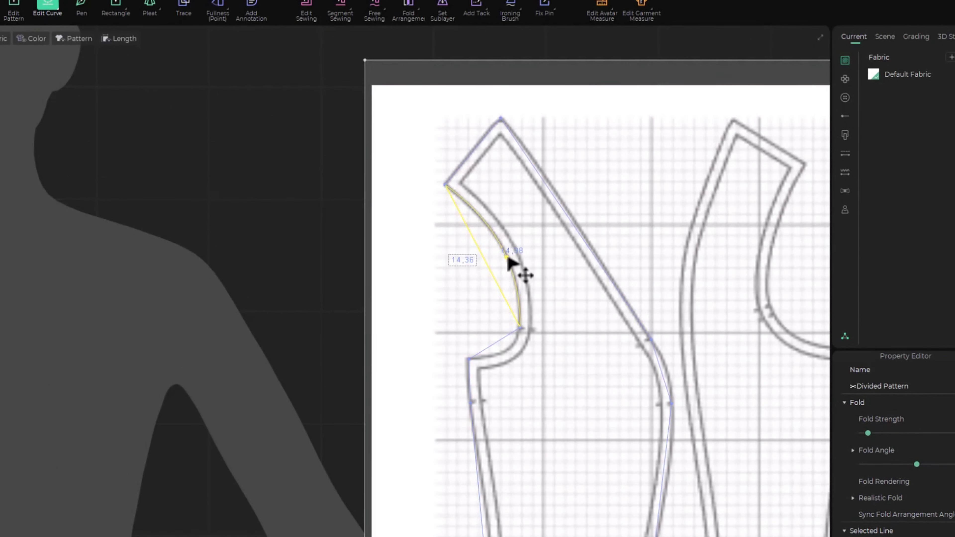
pyautogui.click(507, 258)
# Curve the first panel's lower armhole from the notch to the underarm corner, adding a second curve point near the corner
pyautogui.click(505, 348)
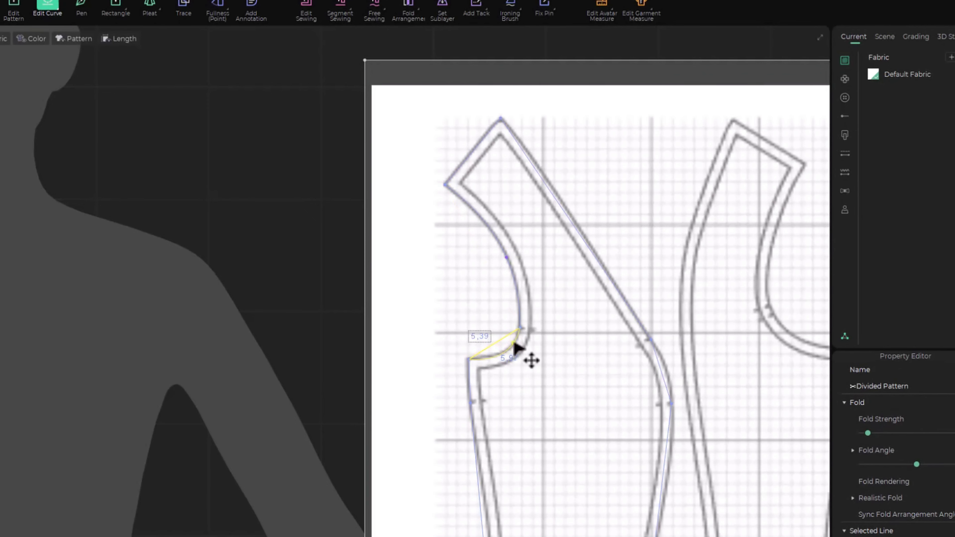
pyautogui.moveTo(513, 340); pyautogui.dragTo(514, 343)
pyautogui.scroll(4, 502, 372)
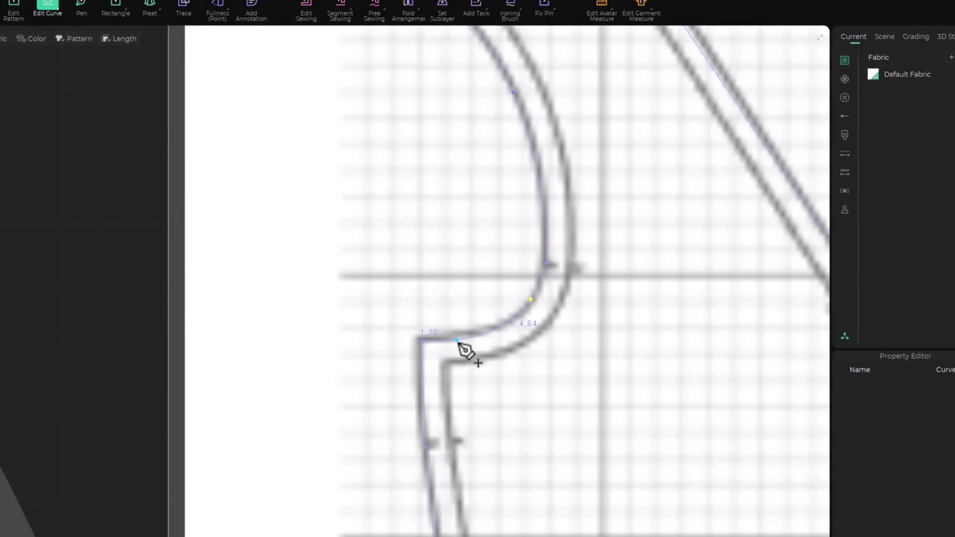
pyautogui.click(458, 343)
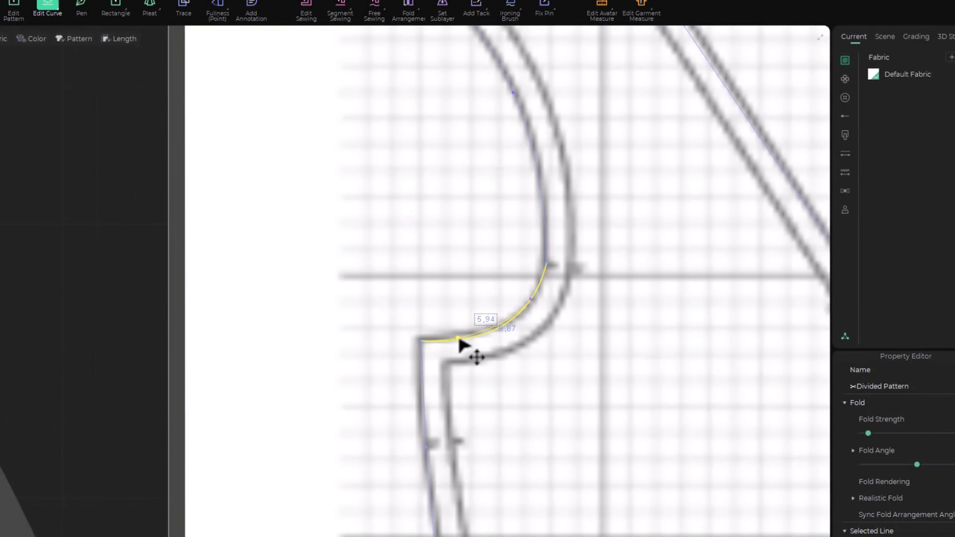
pyautogui.click(459, 339)
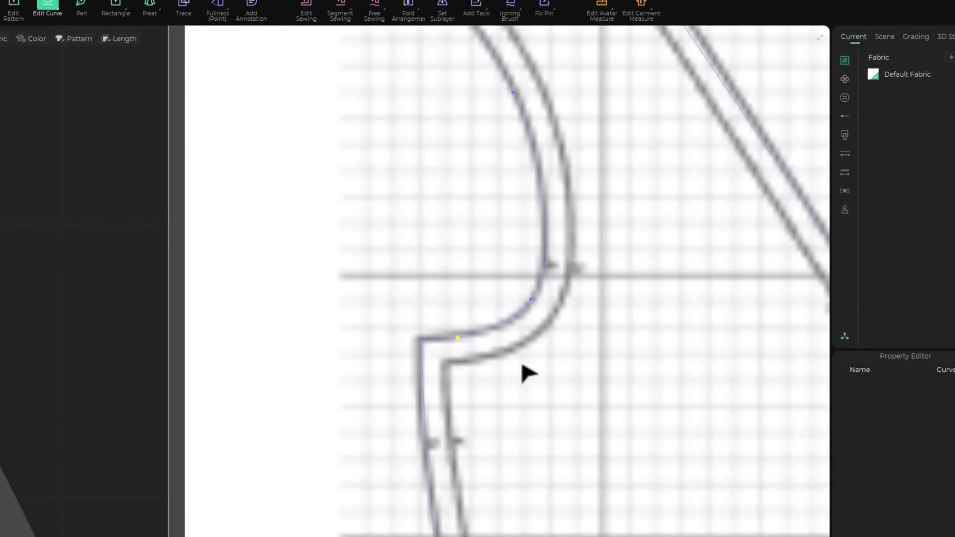
# Shape the first panel's side seam between the bust-level and waist notches with two curve points matching the printed outer line
pyautogui.scroll(-10, 529, 373)
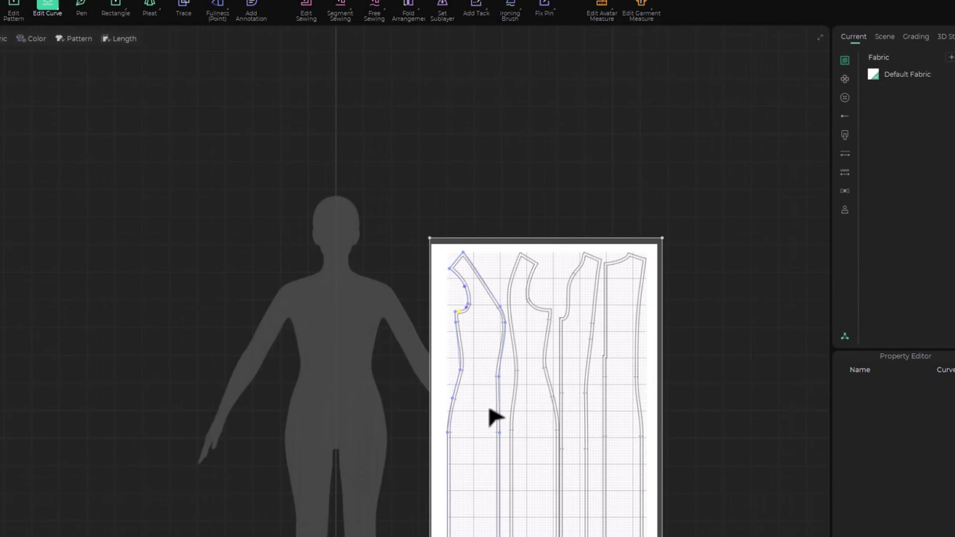
pyautogui.scroll(6, 495, 417)
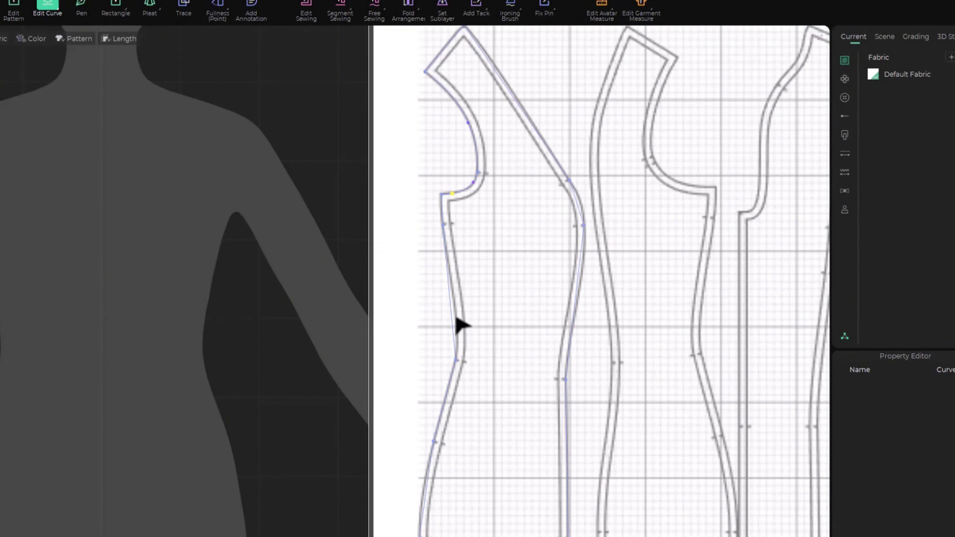
pyautogui.click(454, 314)
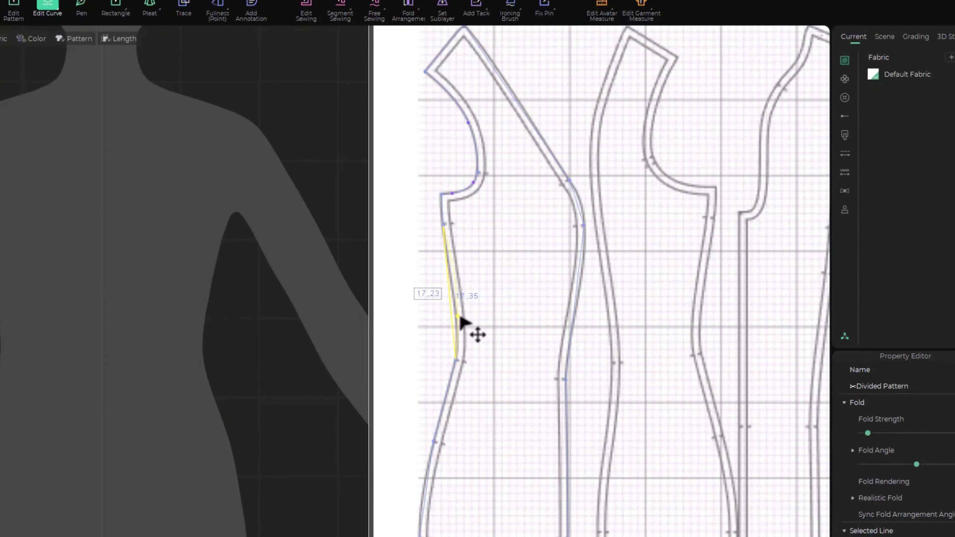
pyautogui.moveTo(458, 317); pyautogui.dragTo(458, 316)
pyautogui.scroll(3, 464, 294)
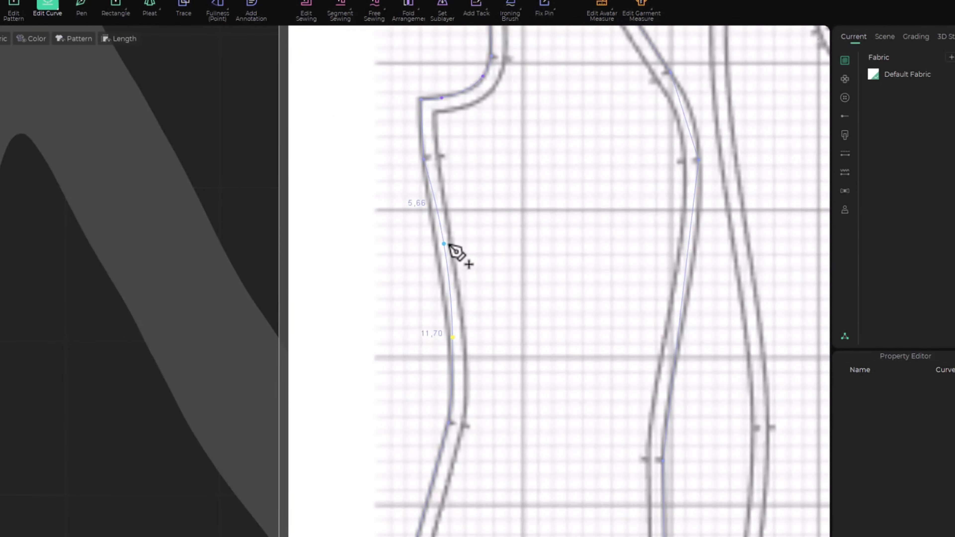
pyautogui.click(438, 219)
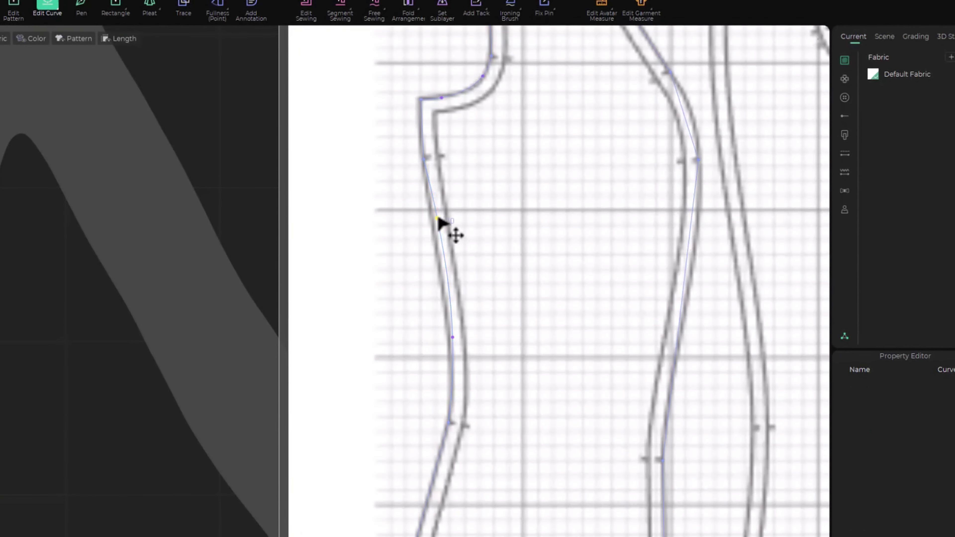
pyautogui.moveTo(437, 219); pyautogui.dragTo(430, 197)
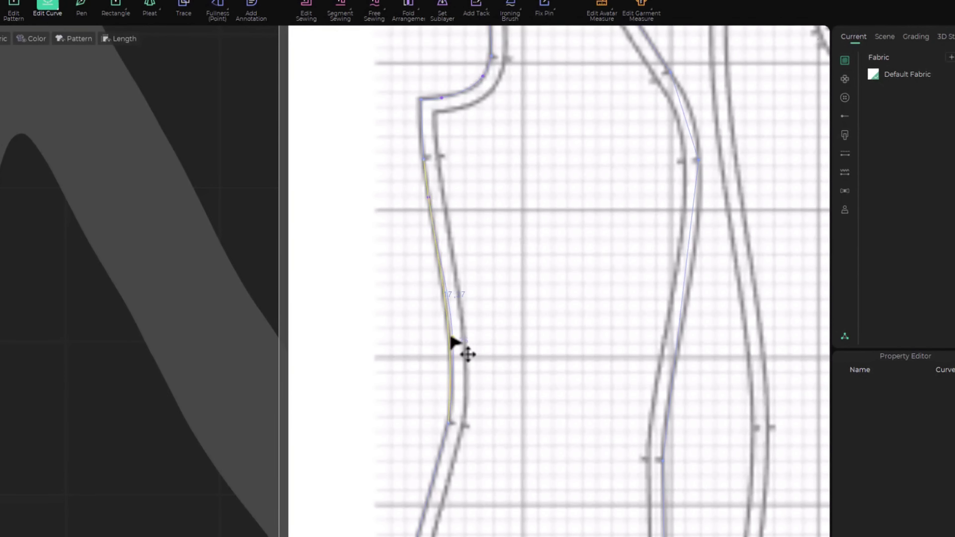
pyautogui.click(450, 337)
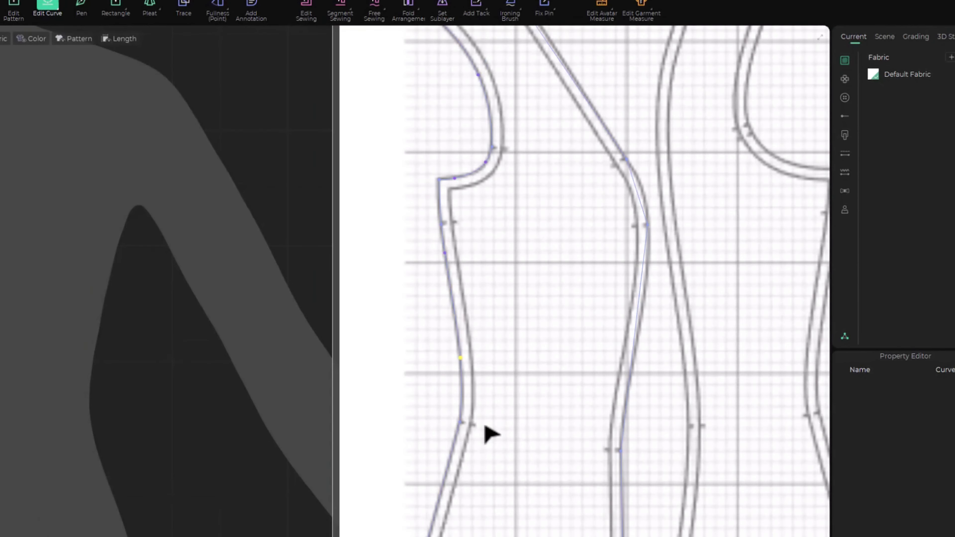
# Curve the first panel's 12.5 cm side-seam segment between the two hip notches outward onto the printed line
pyautogui.scroll(2, 488, 433)
pyautogui.moveTo(488, 433); pyautogui.dragTo(485, 192, button='right')
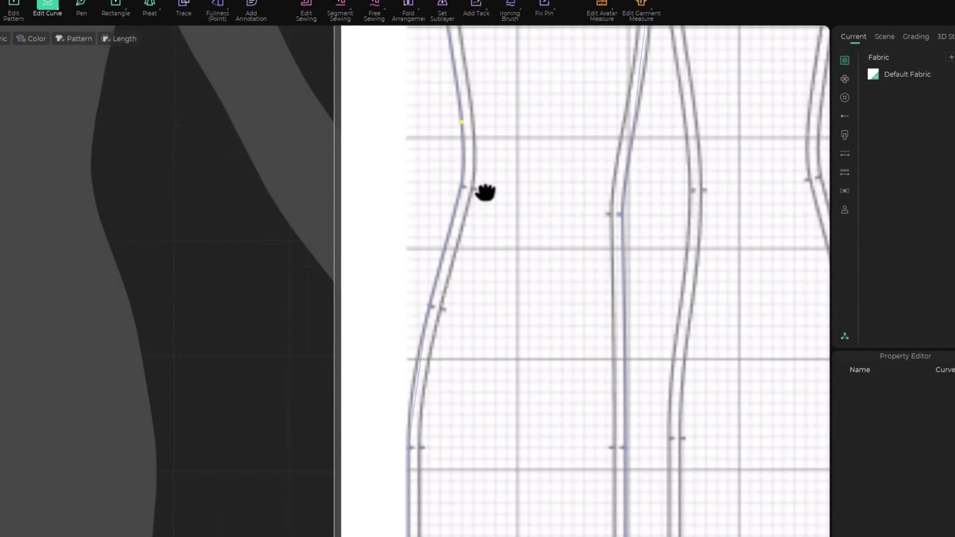
pyautogui.scroll(2, 413, 376)
pyautogui.click(409, 384)
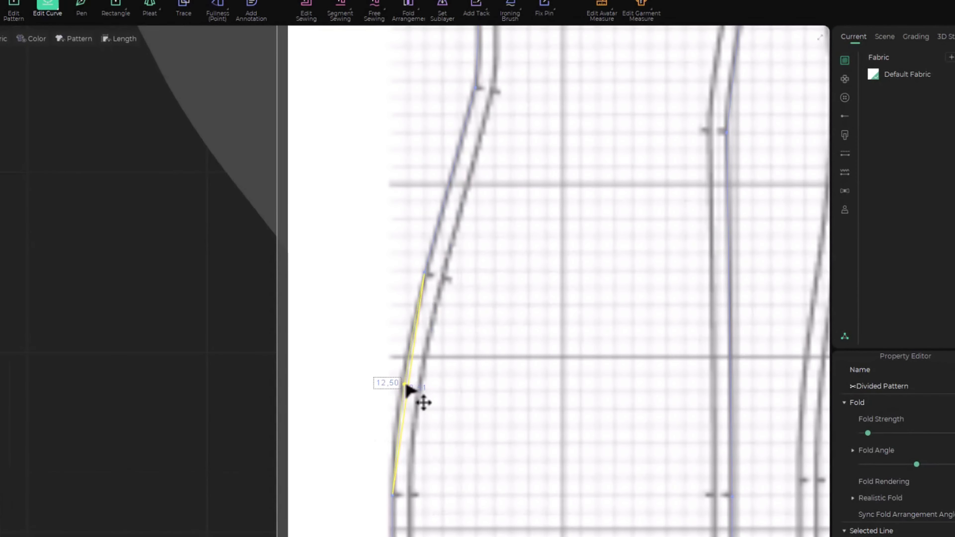
pyautogui.moveTo(409, 384); pyautogui.dragTo(405, 384)
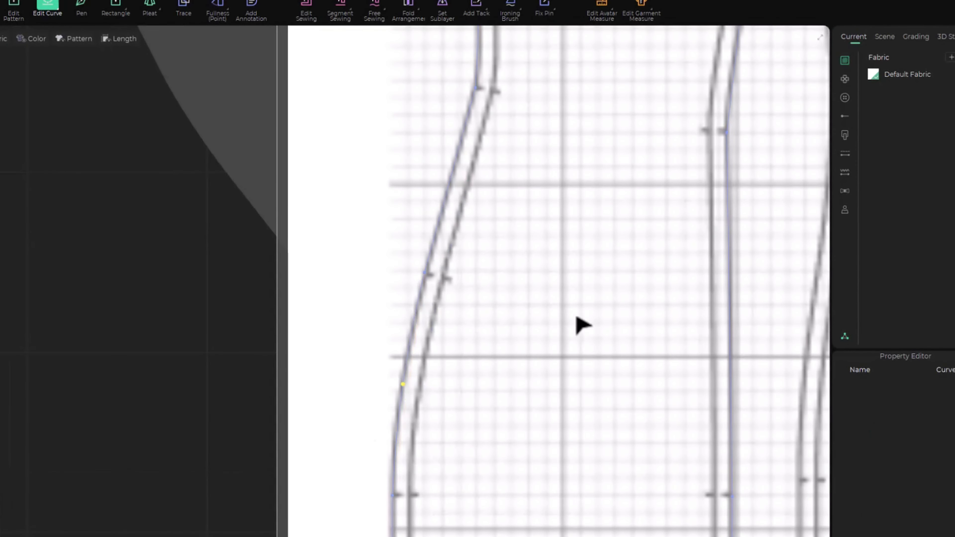
# Bend the first panel's long slanted neckline edge slightly outward so it matches the printed outer line
pyautogui.scroll(-2, 631, 354)
pyautogui.moveTo(625, 446); pyautogui.dragTo(488, 490, button='middle')
pyautogui.scroll(-2, 488, 490)
pyautogui.moveTo(572, 206); pyautogui.dragTo(553, 368, button='middle')
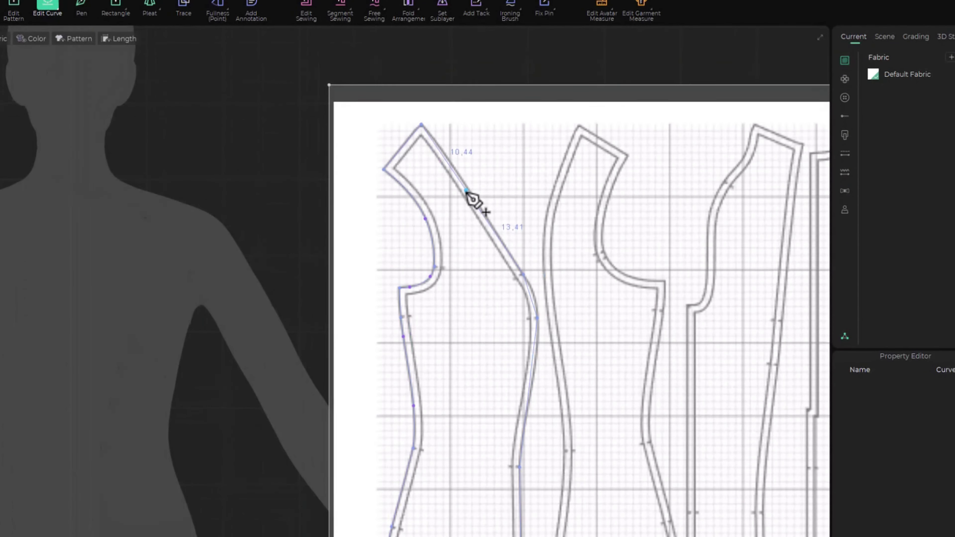
pyautogui.scroll(2, 466, 192)
pyautogui.click(476, 203)
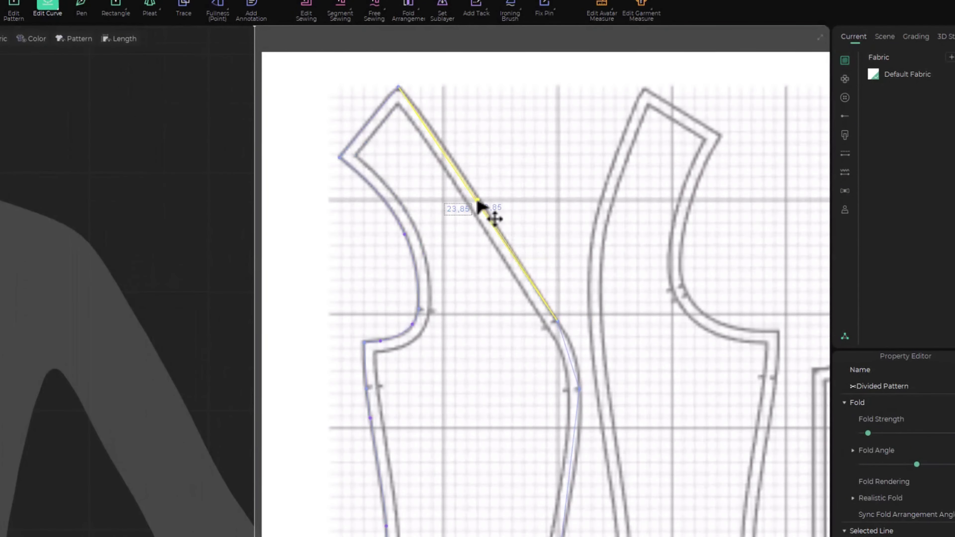
pyautogui.click(480, 201)
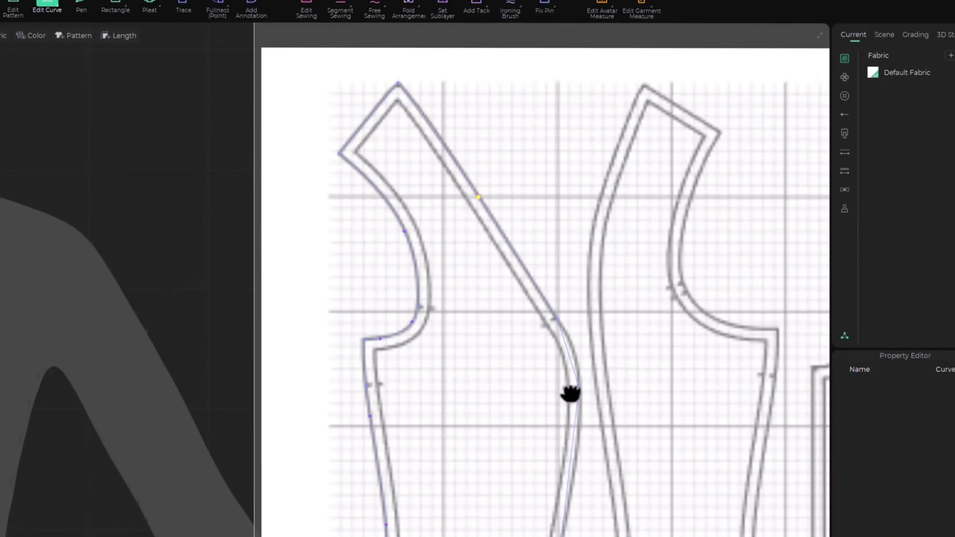
# Curve the first panel's front seam around the bust, and shape its bust-to-waist segment with two curve points along the printed line
pyautogui.moveTo(570, 392); pyautogui.dragTo(516, 328, button='middle')
pyautogui.scroll(2, 521, 335)
pyautogui.moveTo(484, 282); pyautogui.dragTo(492, 281)
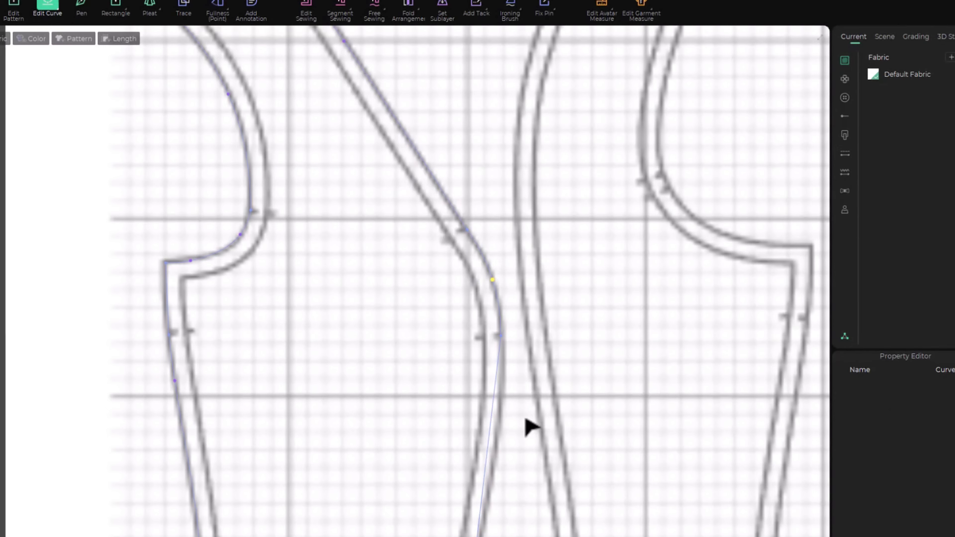
pyautogui.moveTo(522, 412); pyautogui.dragTo(488, 157, button='middle')
pyautogui.click(458, 212)
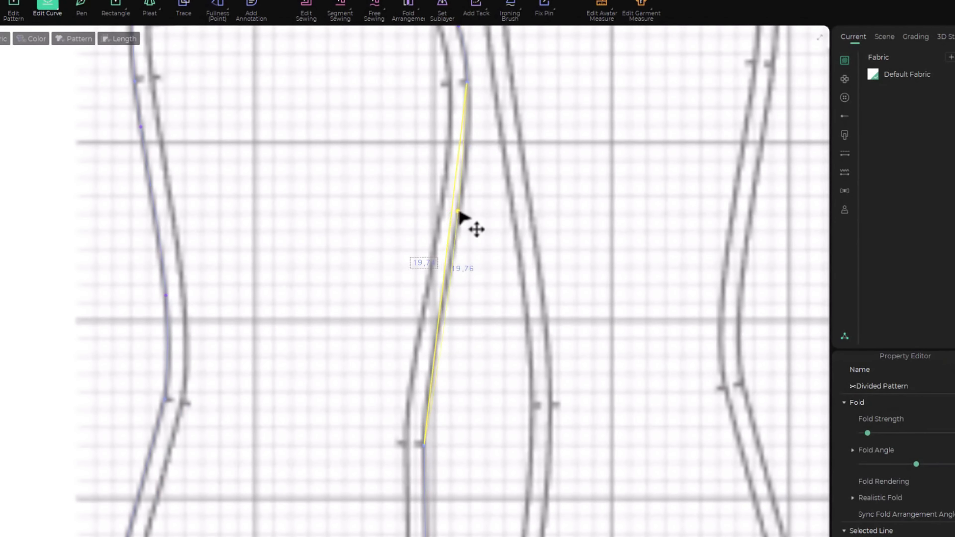
pyautogui.moveTo(460, 212); pyautogui.dragTo(467, 153)
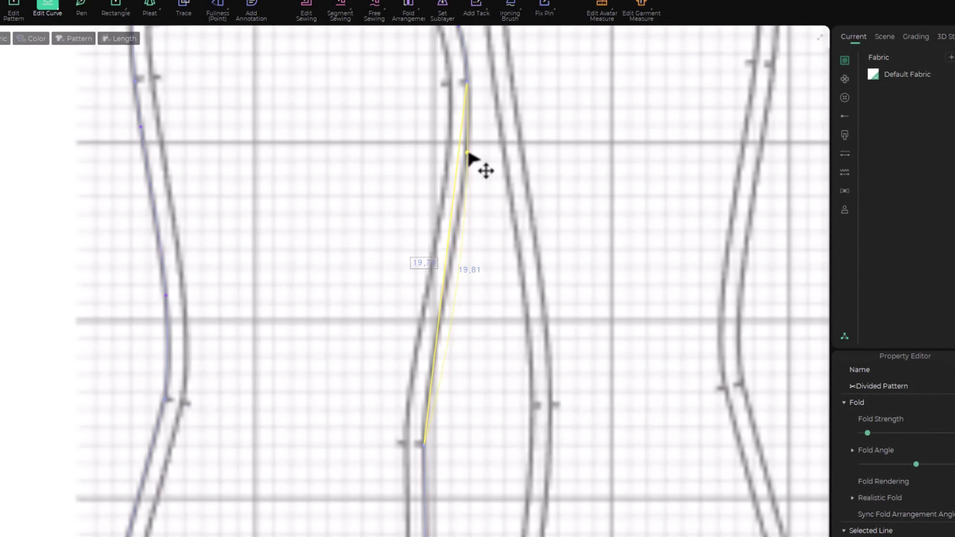
pyautogui.moveTo(456, 250); pyautogui.dragTo(428, 394)
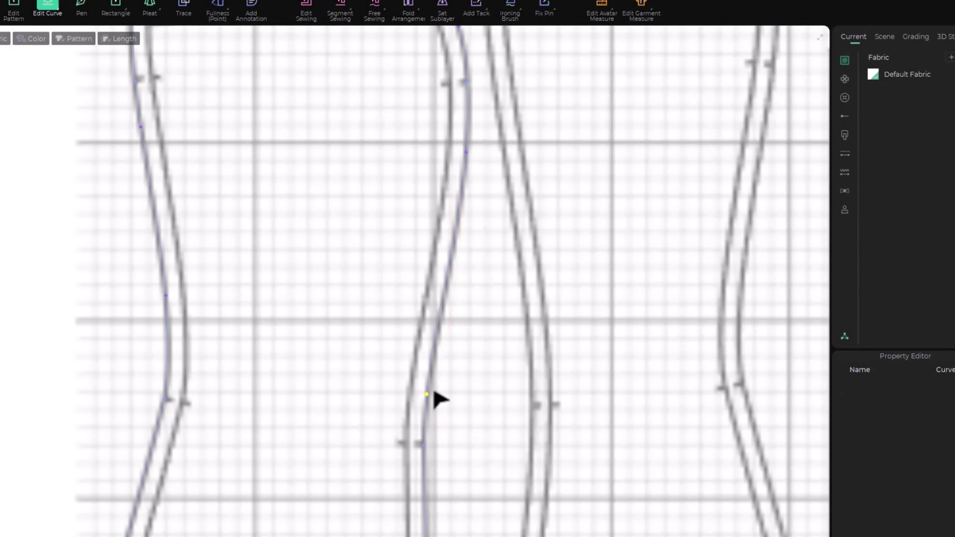
# Select the first panel's whole outline, trace it as a separate pattern, and place the copy on the avatar's side opposite the reference
pyautogui.scroll(-10, 491, 429)
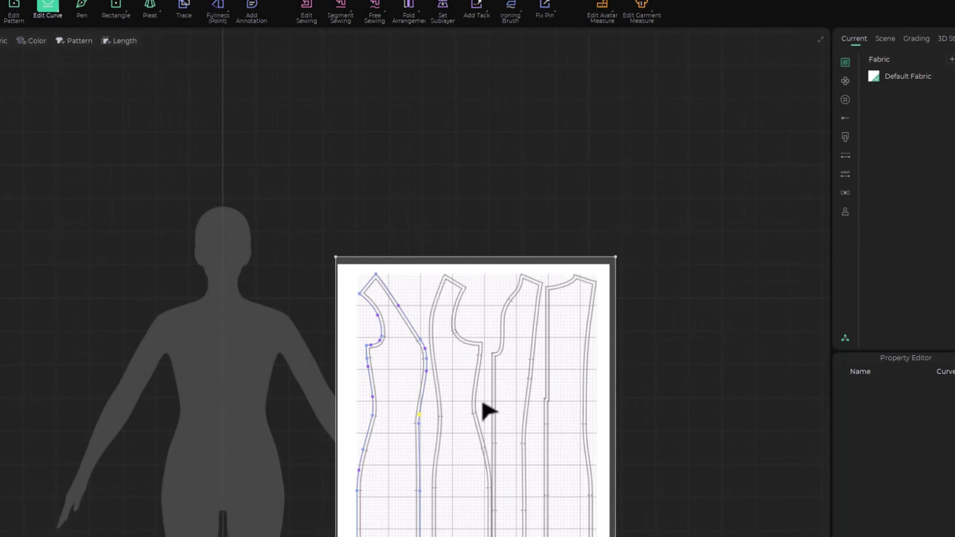
pyautogui.moveTo(489, 410); pyautogui.dragTo(462, 153, button='middle')
pyautogui.scroll(-3, 465, 150)
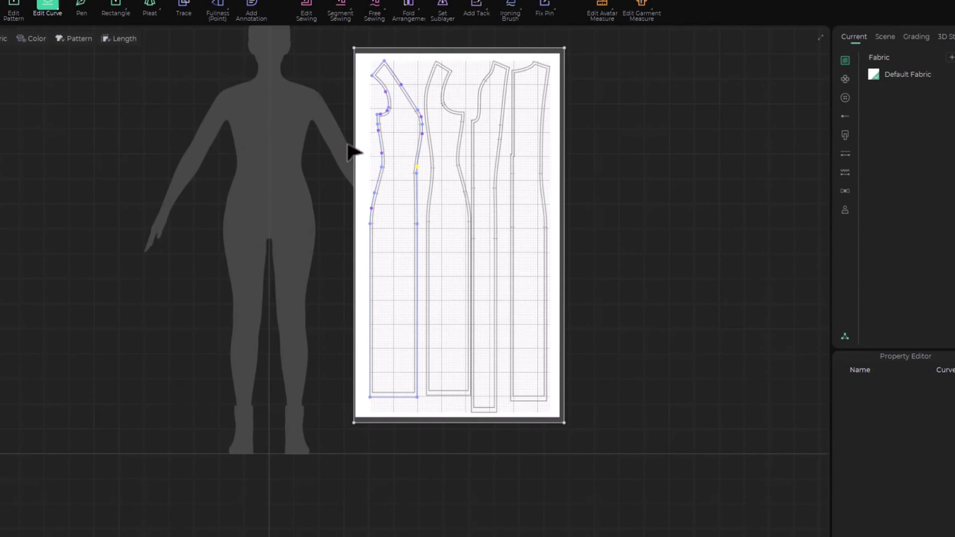
pyautogui.click(185, 7)
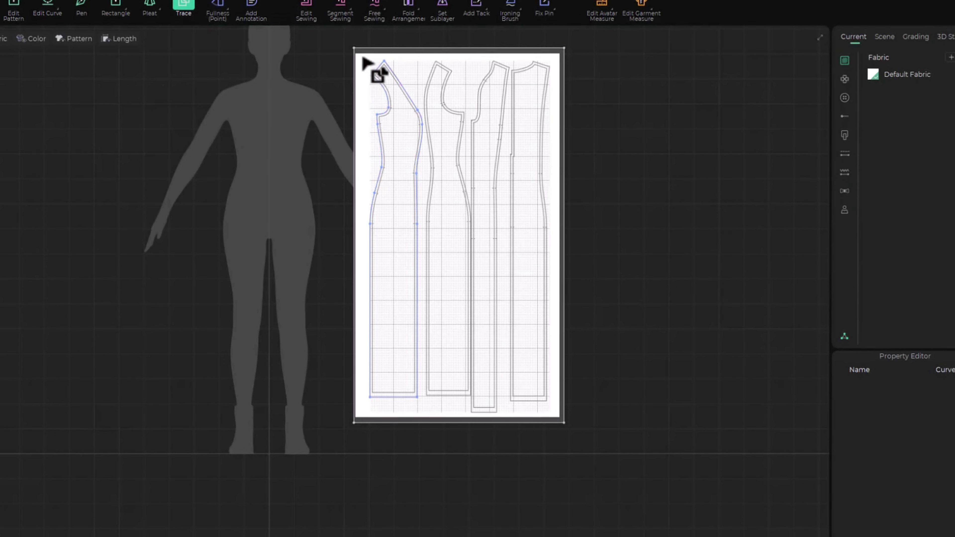
pyautogui.moveTo(361, 58); pyautogui.dragTo(427, 412)
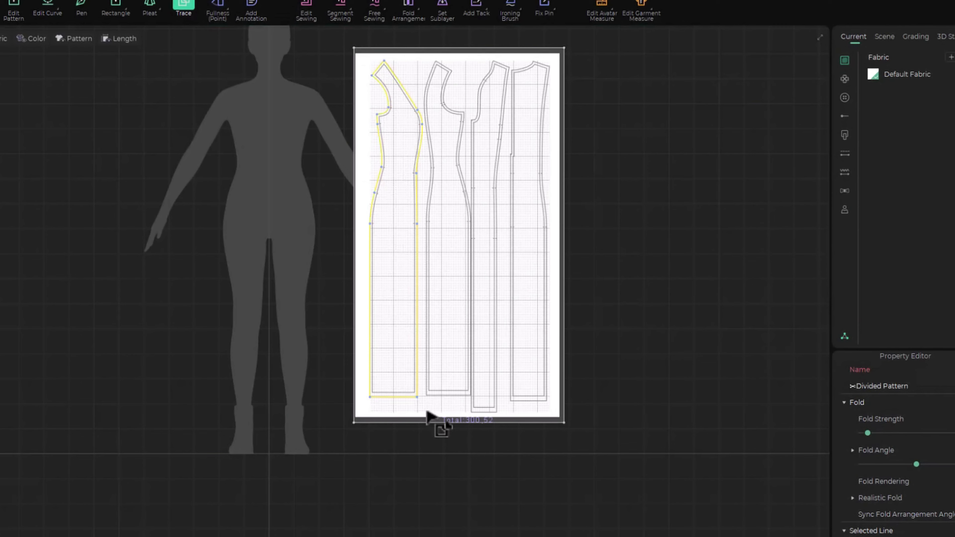
pyautogui.rightClick(419, 356)
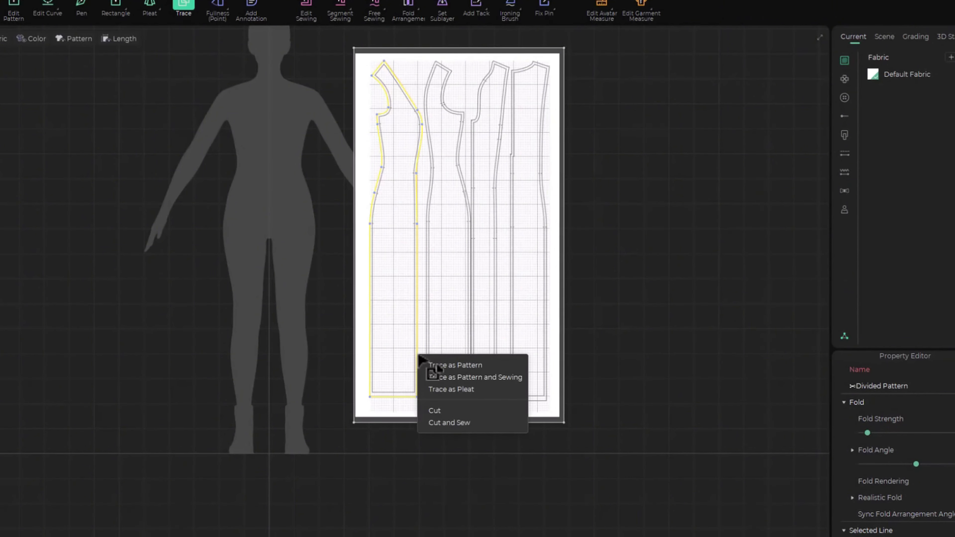
pyautogui.click(449, 367)
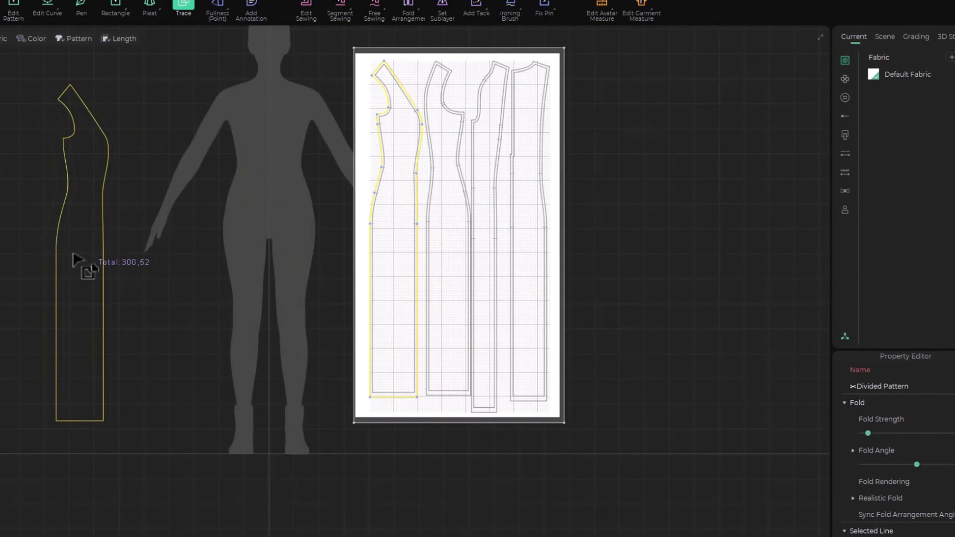
pyautogui.click(15, 252)
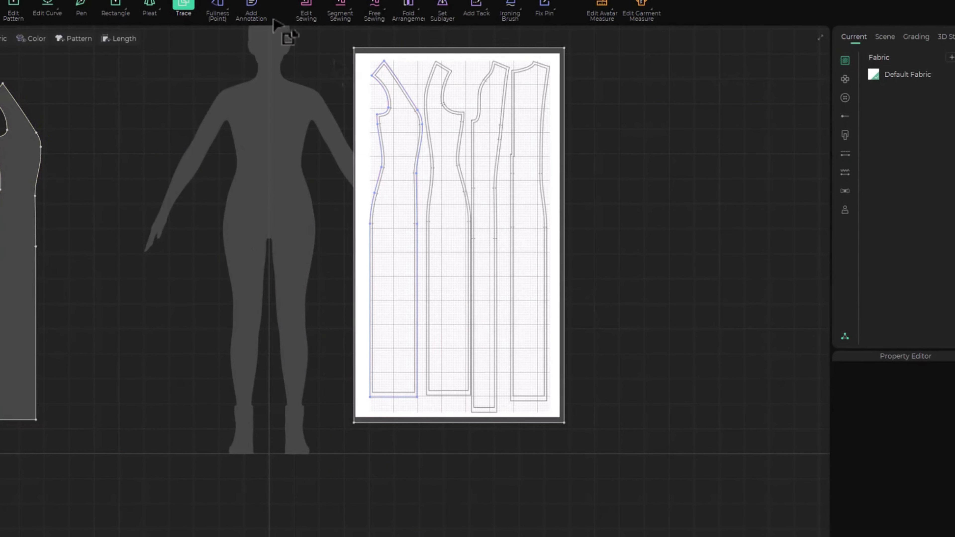
# Begin the second panel's Pen outline with a shoulder edge about 7.4 cm long, the two armhole notches and the underarm corner
pyautogui.click(86, 17)
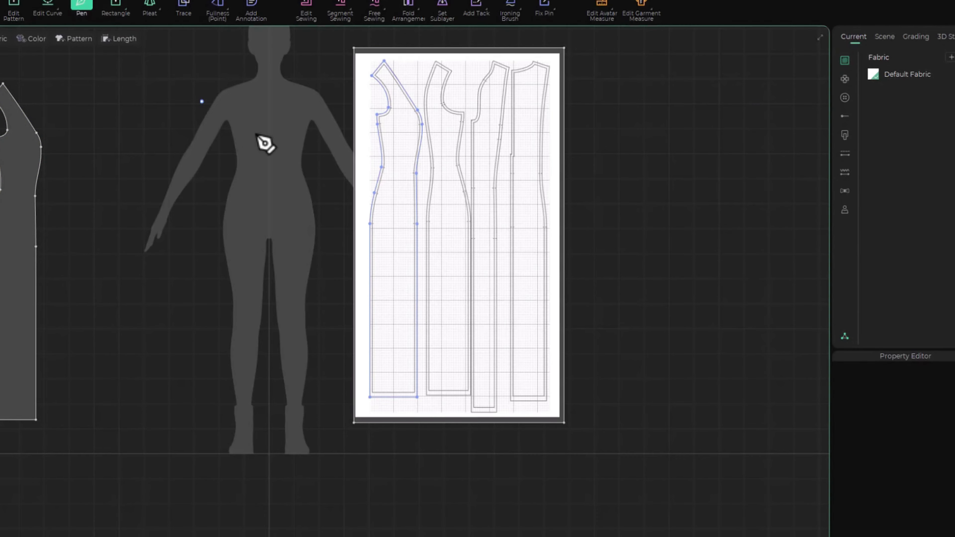
pyautogui.scroll(3, 448, 111)
pyautogui.moveTo(426, 52); pyautogui.dragTo(390, 93, button='right')
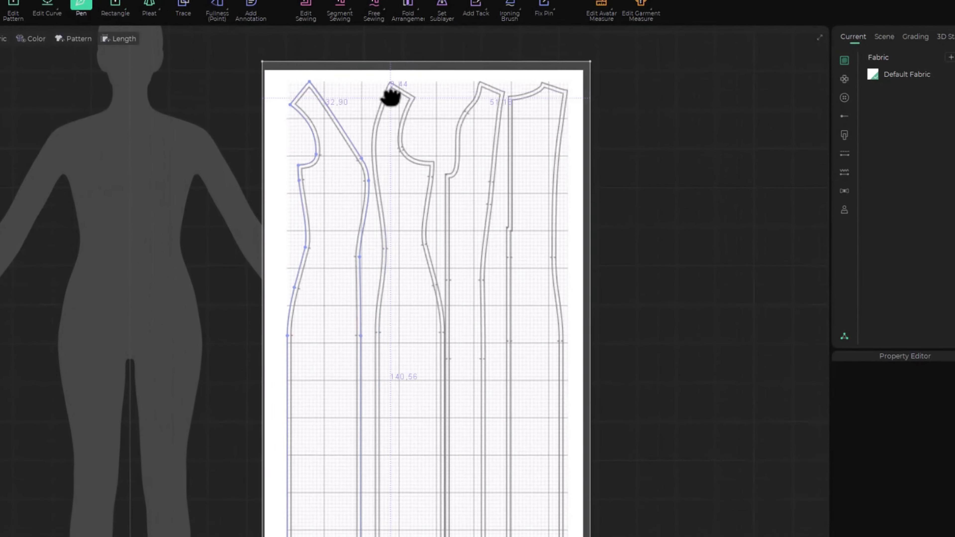
pyautogui.scroll(2, 403, 97)
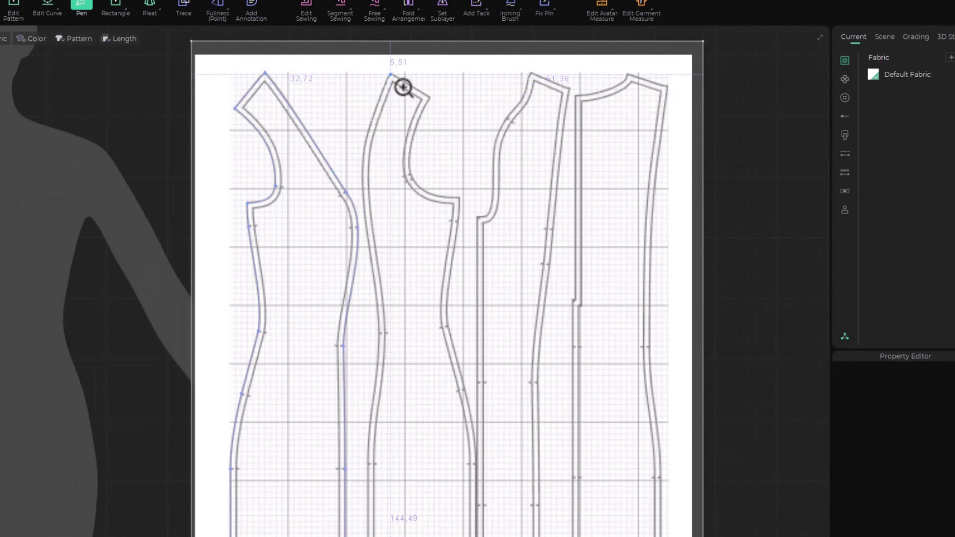
pyautogui.click(391, 75)
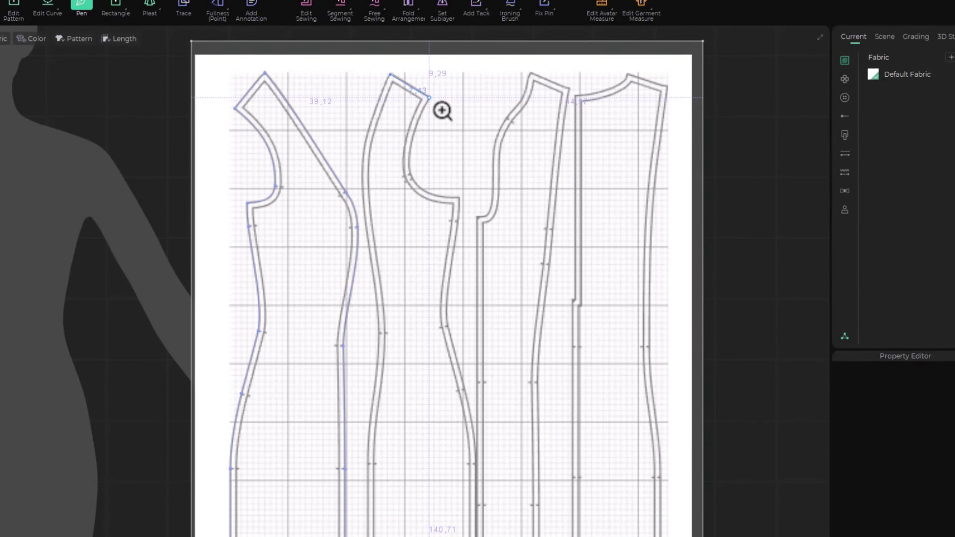
pyautogui.scroll(2, 440, 200)
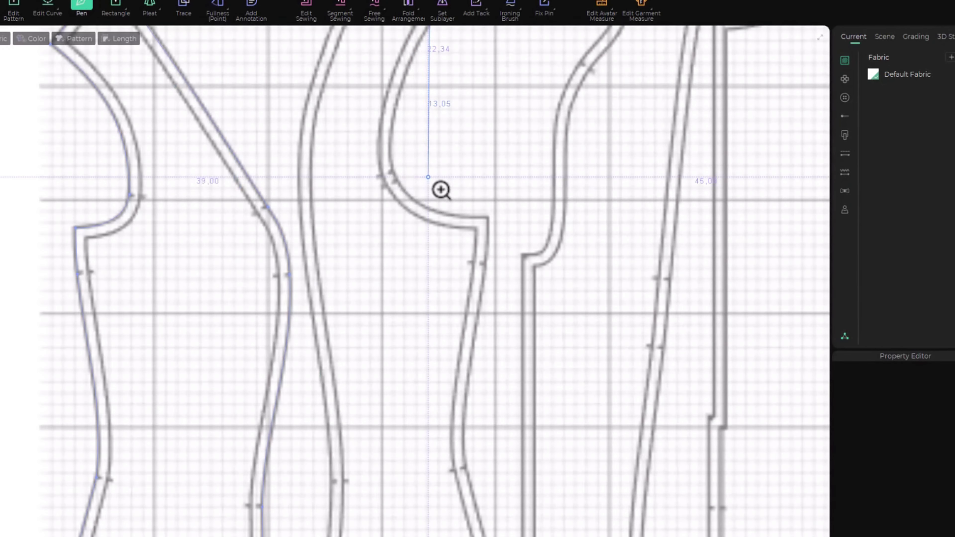
pyautogui.click(394, 171)
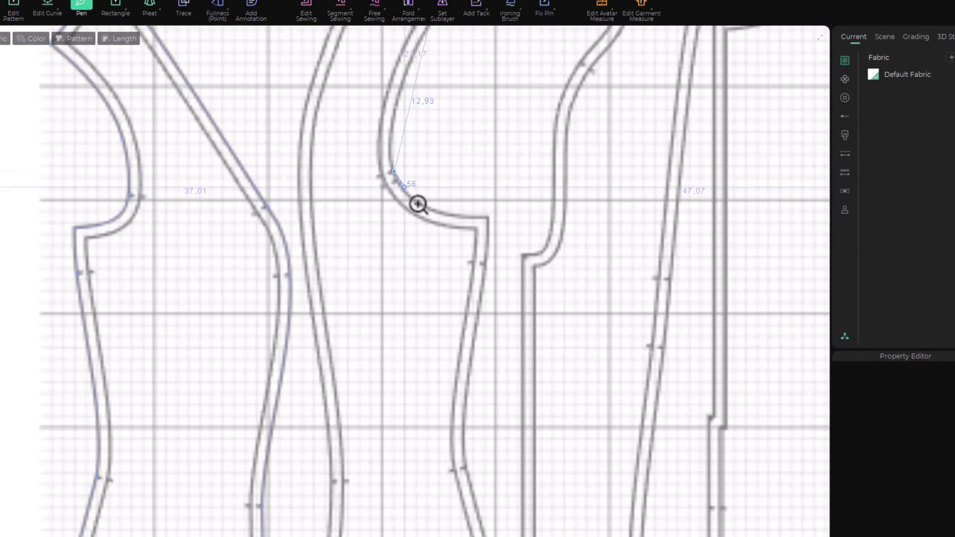
pyautogui.click(397, 180)
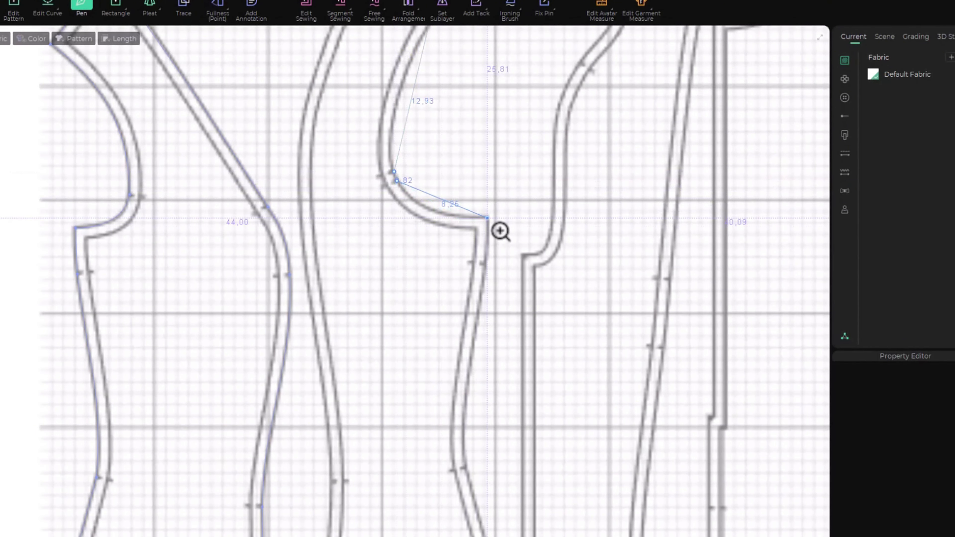
pyautogui.click(487, 218)
# Continue the second panel's outline down the side seam with points at the bust notch, the waist notch and the upper hip notch
pyautogui.moveTo(469, 346); pyautogui.dragTo(438, 260, button='middle')
pyautogui.scroll(2, 447, 213)
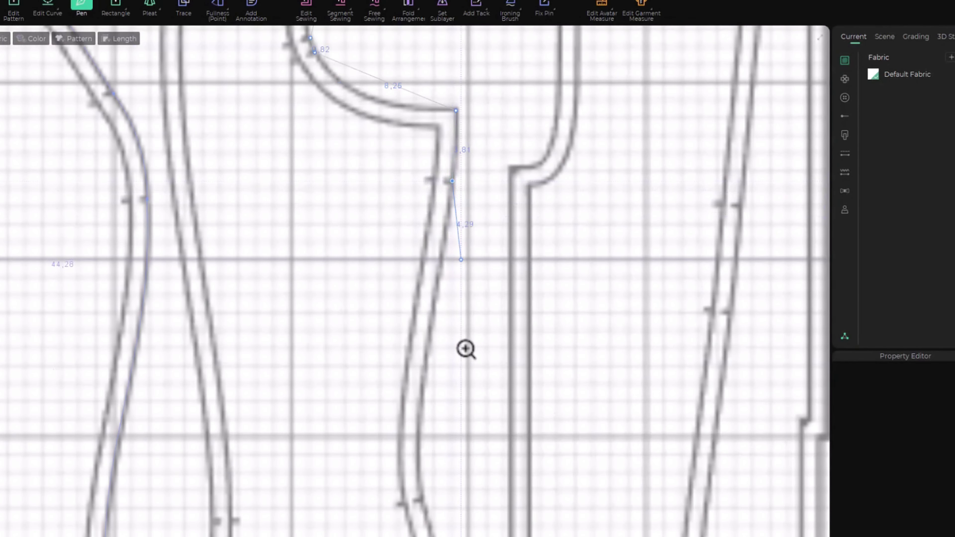
pyautogui.moveTo(448, 372); pyautogui.dragTo(415, 38, button='middle')
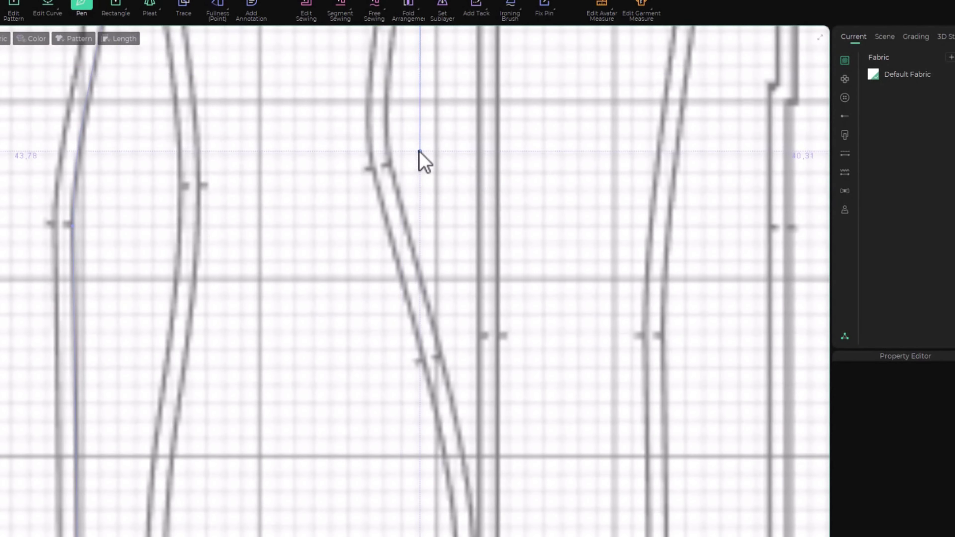
pyautogui.click(391, 165)
pyautogui.scroll(-3, 429, 362)
pyautogui.moveTo(424, 360); pyautogui.dragTo(315, 63, button='middle')
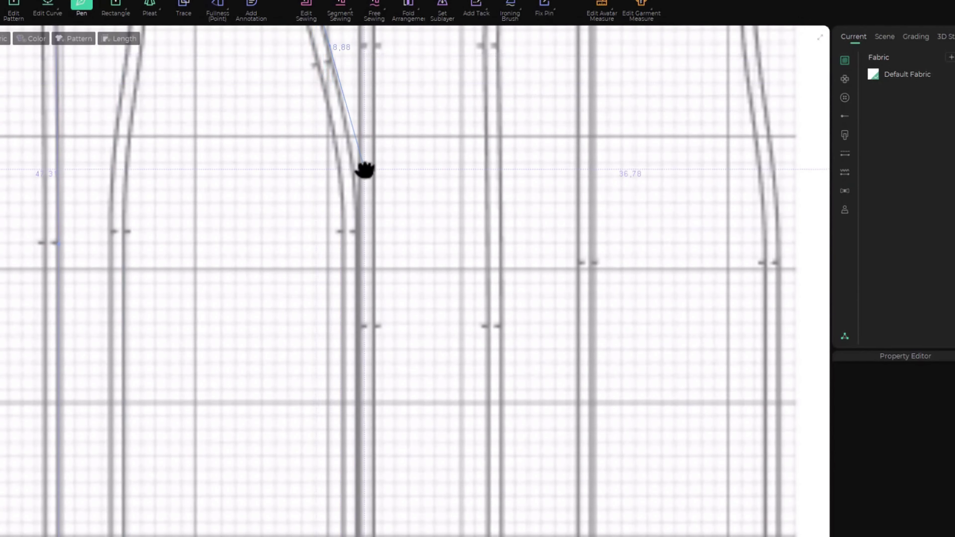
pyautogui.moveTo(330, 96); pyautogui.dragTo(405, 425, button='middle')
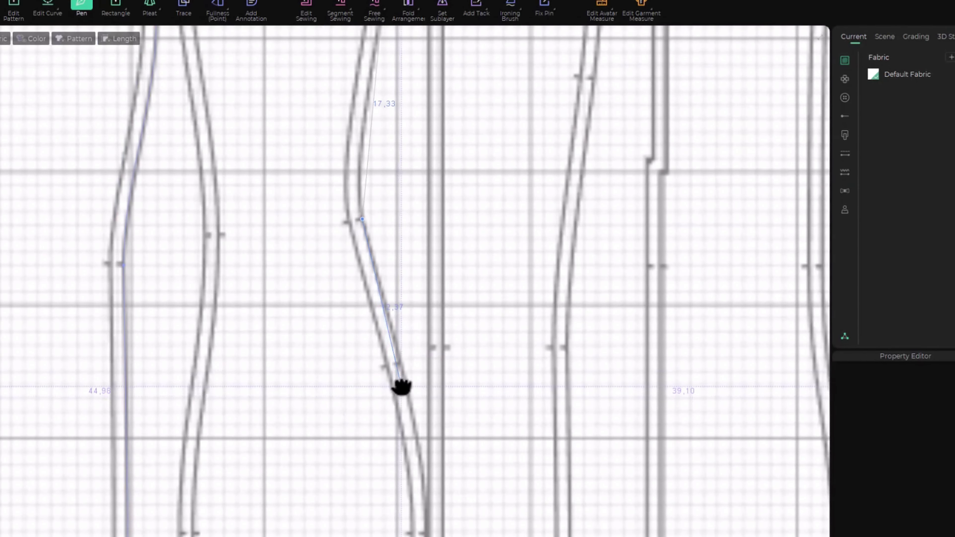
pyautogui.click(401, 364)
# Extend the side seam through the lower hip notch, about 69.5 cm down to the hem, and add a hem about 17.7 cm wide
pyautogui.moveTo(428, 416); pyautogui.dragTo(369, 14, button='middle')
pyautogui.scroll(-1, 369, 14)
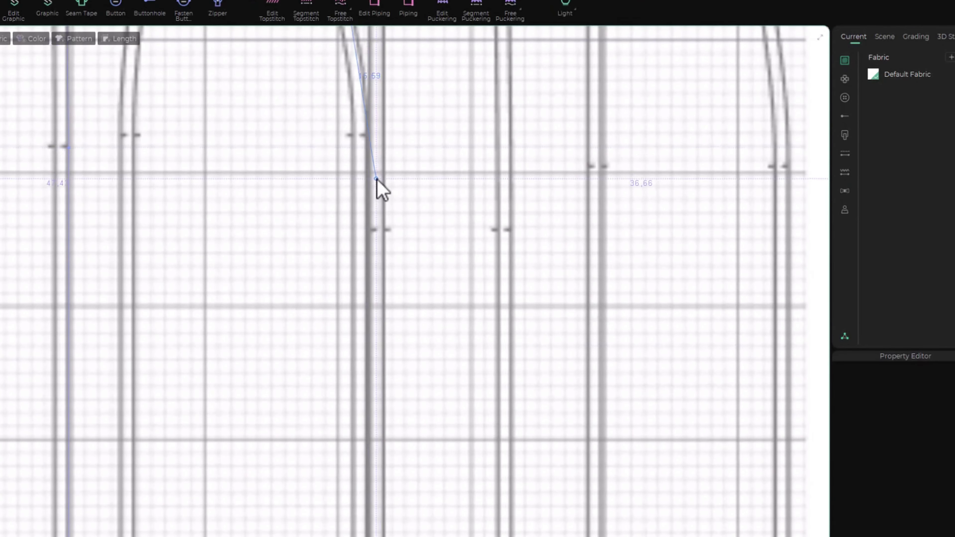
pyautogui.click(366, 135)
pyautogui.moveTo(371, 301); pyautogui.dragTo(424, 111, button='middle')
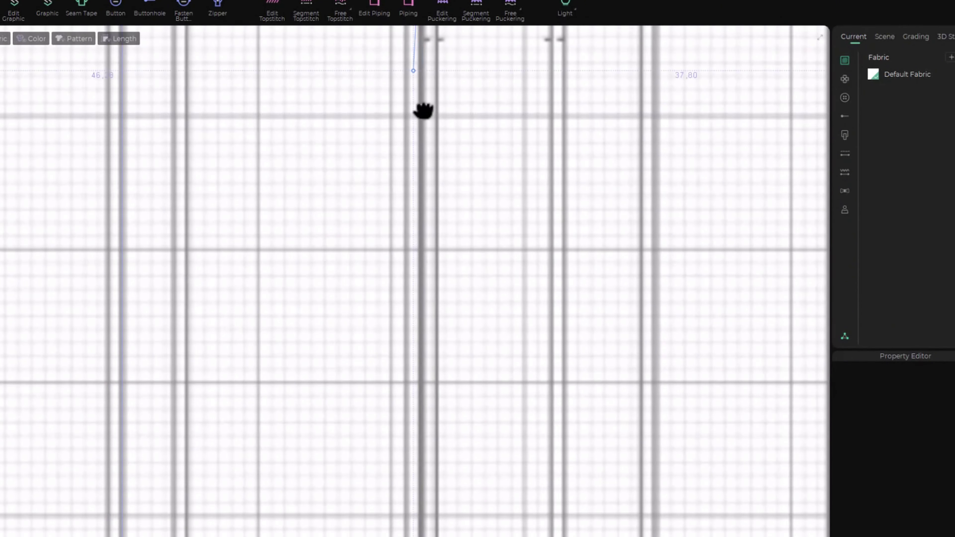
pyautogui.scroll(-4, 425, 114)
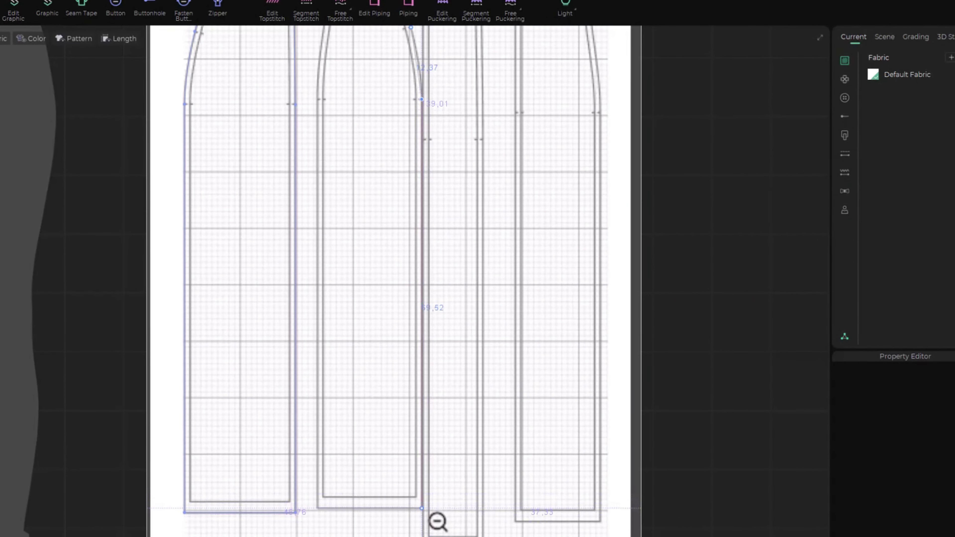
pyautogui.click(421, 507)
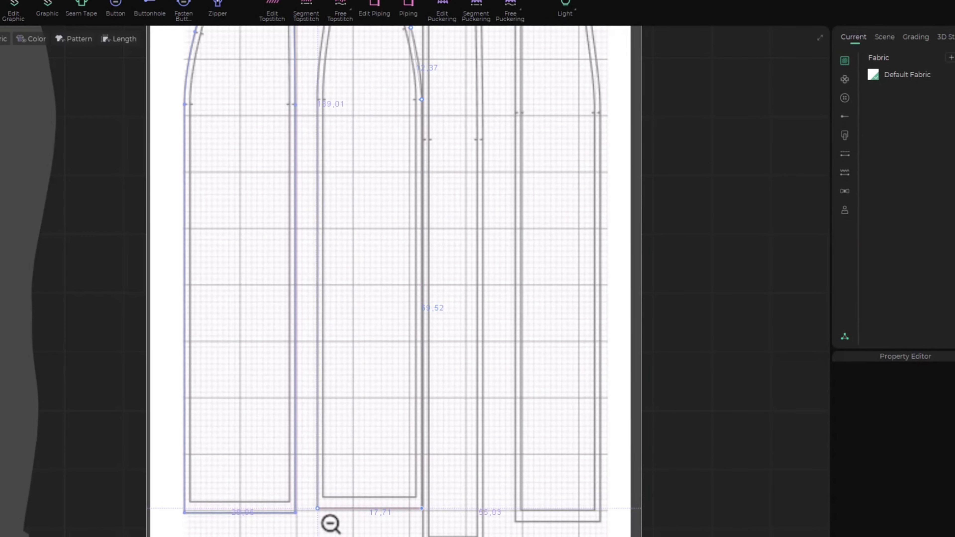
pyautogui.scroll(-3, 331, 522)
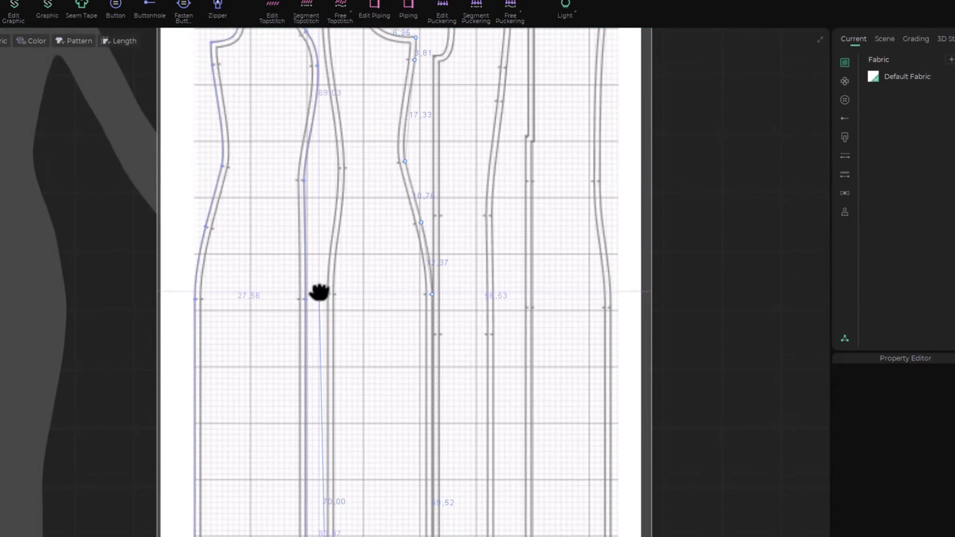
# Close the second panel's outline up the seam opposite the armhole, through its hip and waist notches to the shoulder starting point
pyautogui.scroll(6, 319, 292)
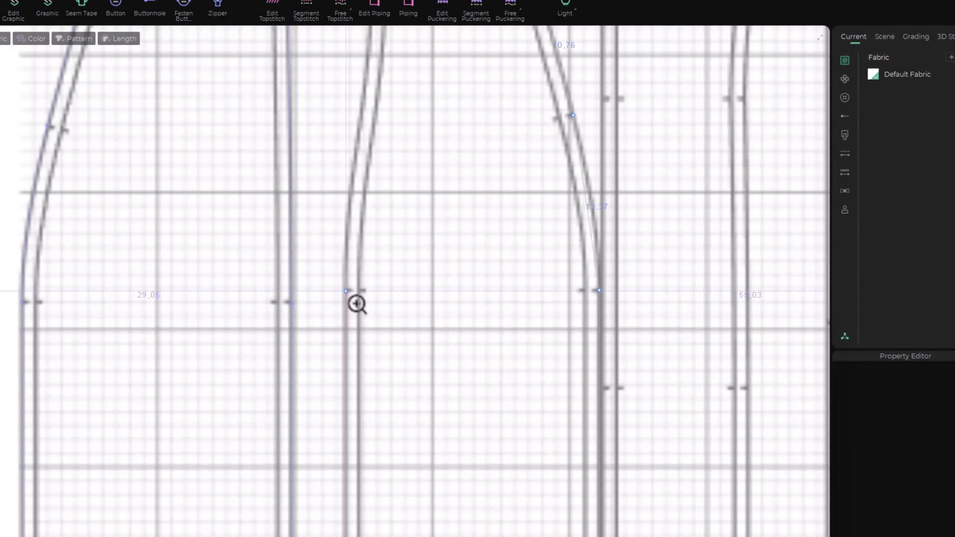
pyautogui.moveTo(383, 181); pyautogui.dragTo(379, 341, button='middle')
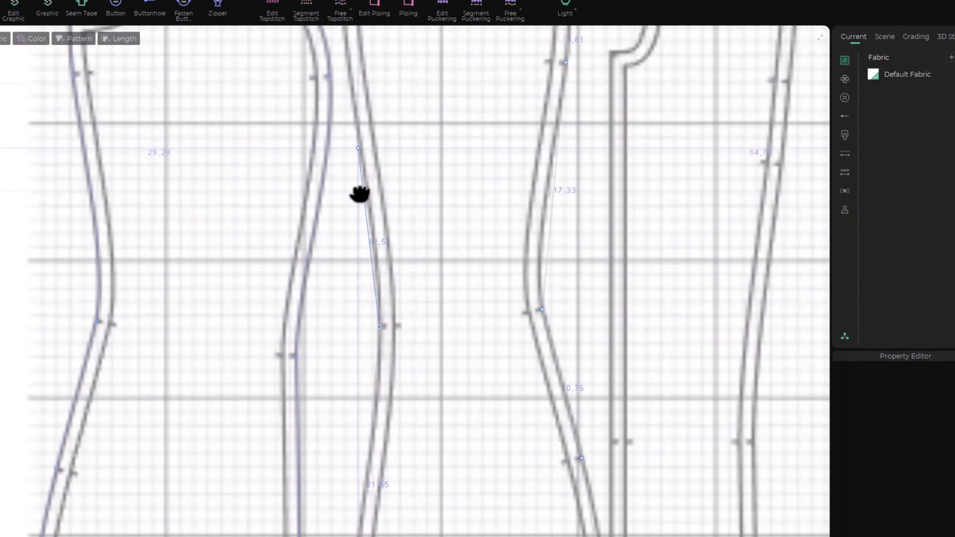
pyautogui.moveTo(360, 194); pyautogui.dragTo(364, 373, button='middle')
pyautogui.moveTo(365, 134); pyautogui.dragTo(399, 309, button='middle')
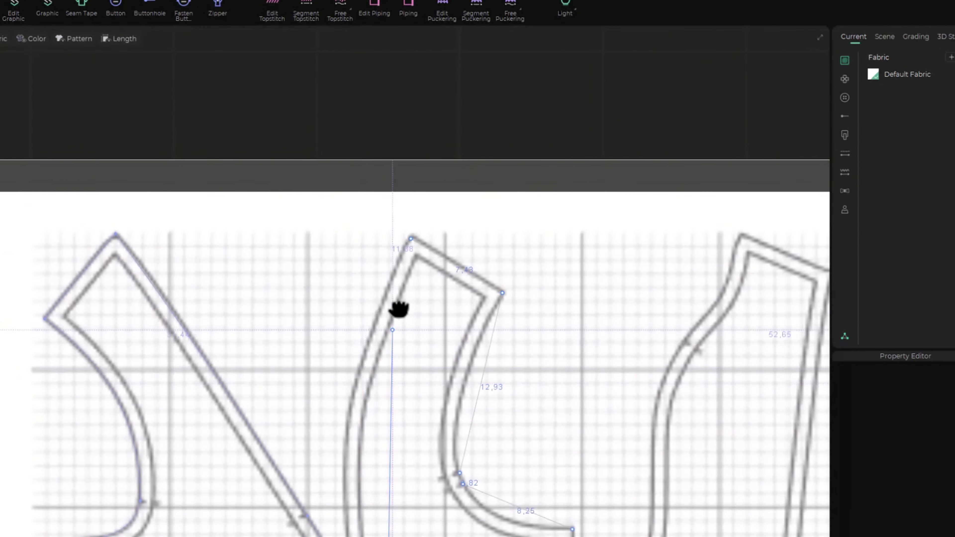
pyautogui.click(411, 239)
pyautogui.moveTo(432, 420); pyautogui.dragTo(490, 252, button='middle')
pyautogui.scroll(-2, 487, 292)
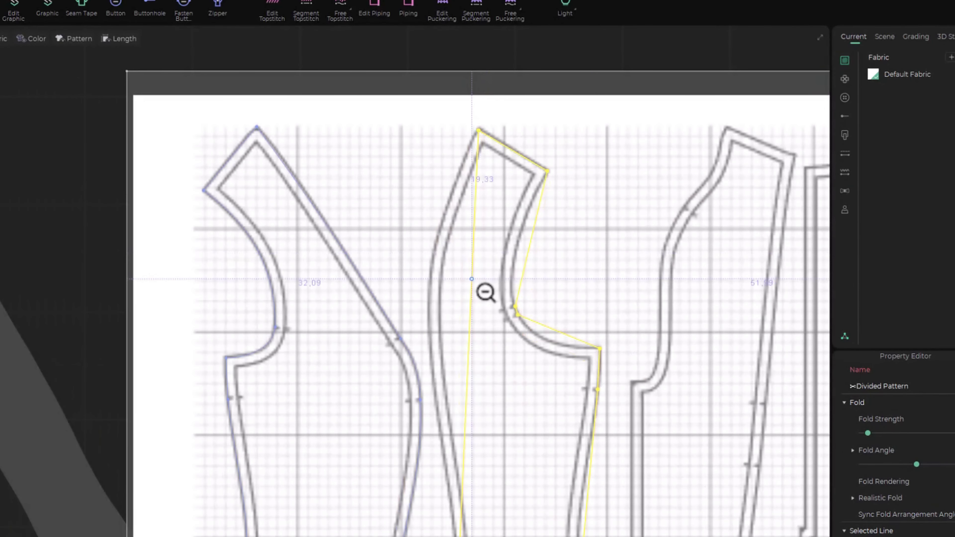
# Curve the second panel's long waist-to-shoulder edge onto the printed outer line with four curve points
pyautogui.press('c')
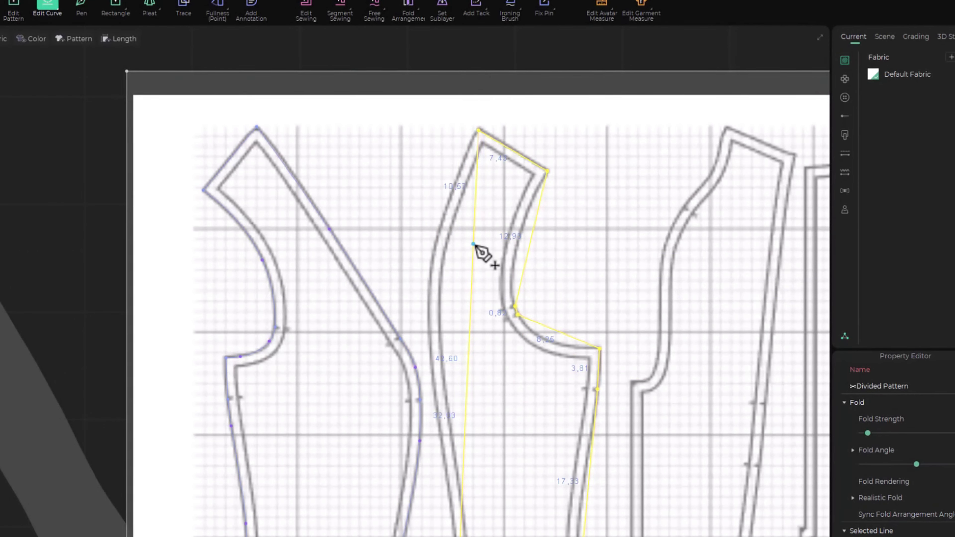
pyautogui.moveTo(473, 245); pyautogui.dragTo(445, 212)
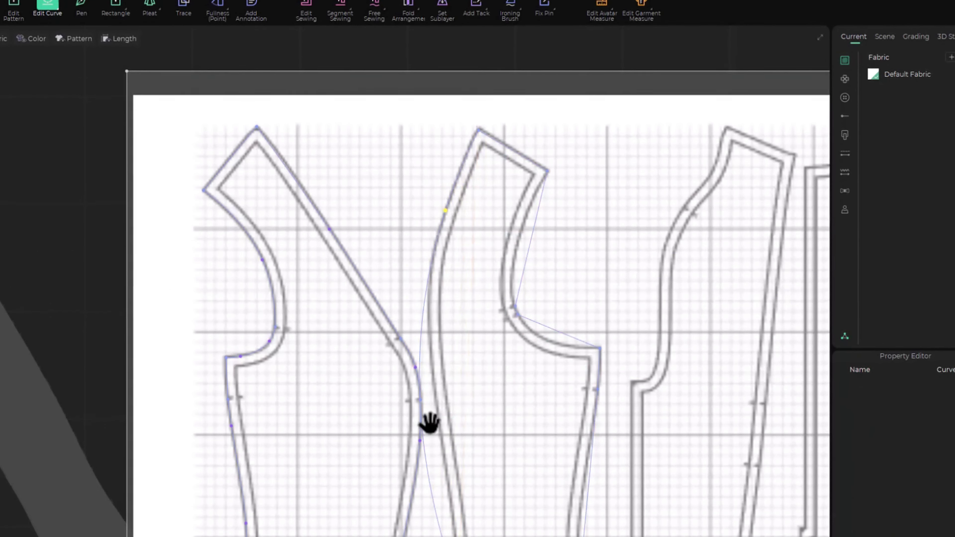
pyautogui.moveTo(426, 423); pyautogui.dragTo(412, 305, button='middle')
pyautogui.click(409, 327)
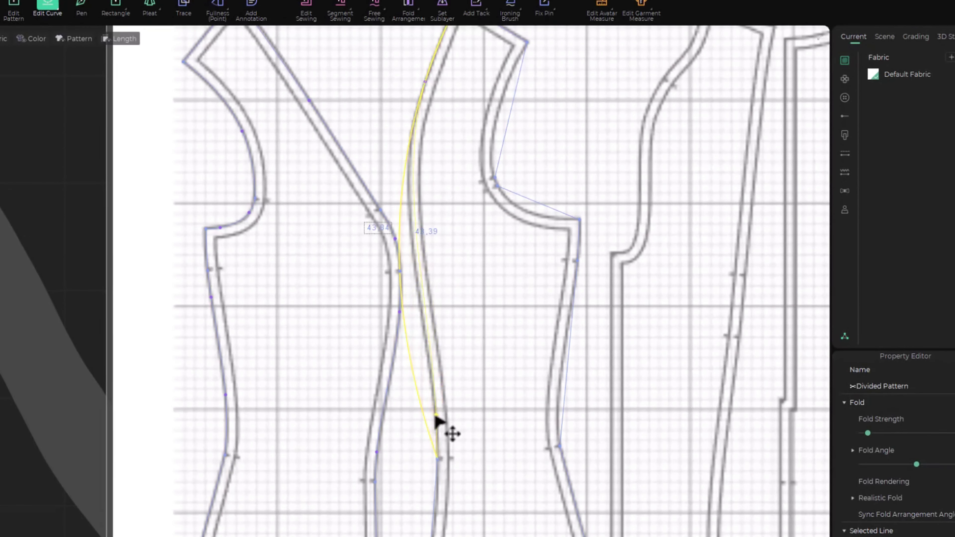
pyautogui.moveTo(435, 415); pyautogui.dragTo(436, 415)
pyautogui.scroll(2, 432, 226)
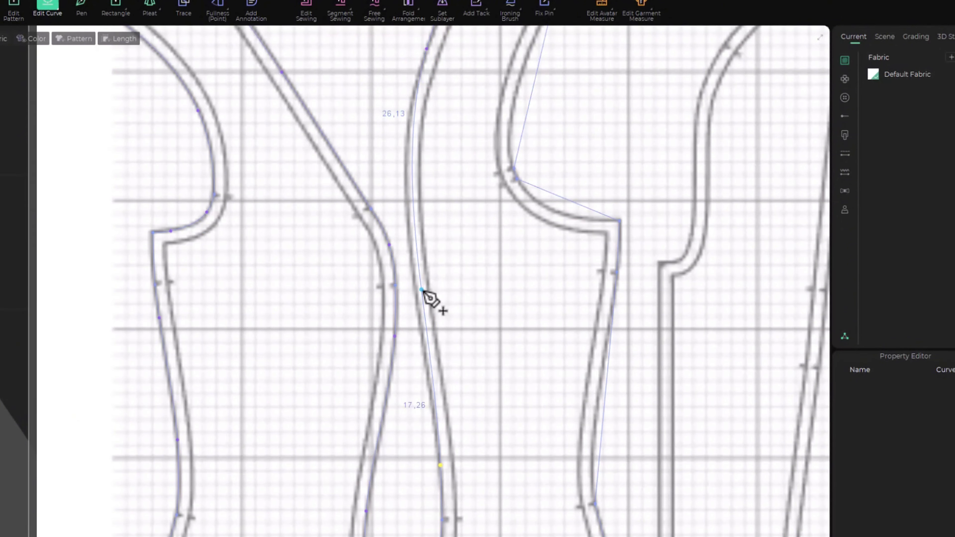
pyautogui.moveTo(422, 290); pyautogui.dragTo(416, 292)
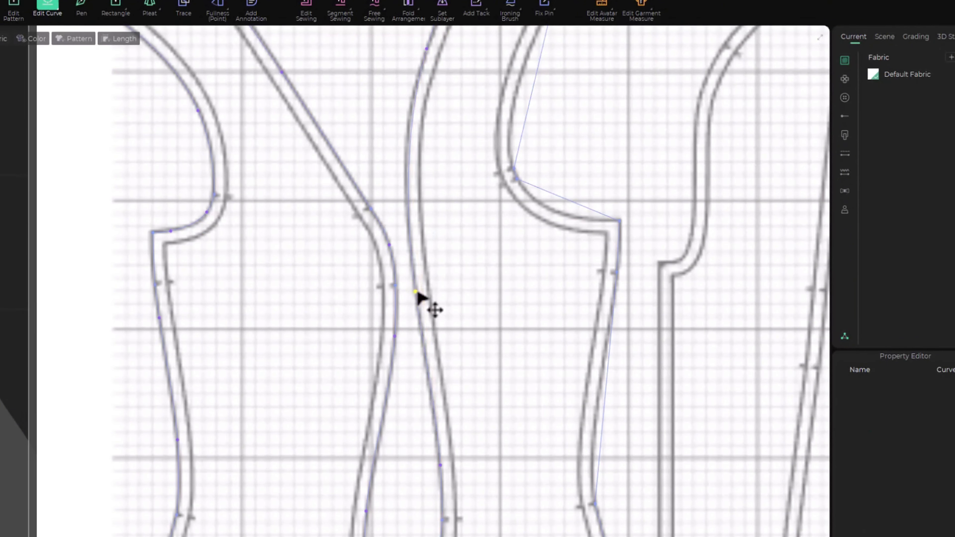
pyautogui.scroll(2, 397, 88)
pyautogui.moveTo(418, 152); pyautogui.dragTo(413, 152)
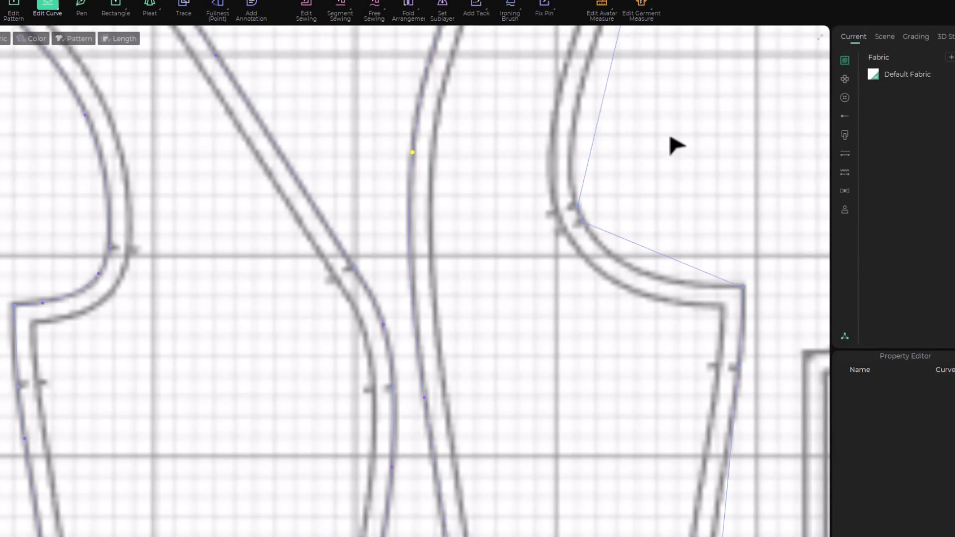
# Curve the second panel's upper armhole edge between the shoulder and the first notch onto the printed line with two curve points
pyautogui.moveTo(676, 146); pyautogui.dragTo(618, 416, button='right')
pyautogui.moveTo(560, 366); pyautogui.dragTo(570, 265)
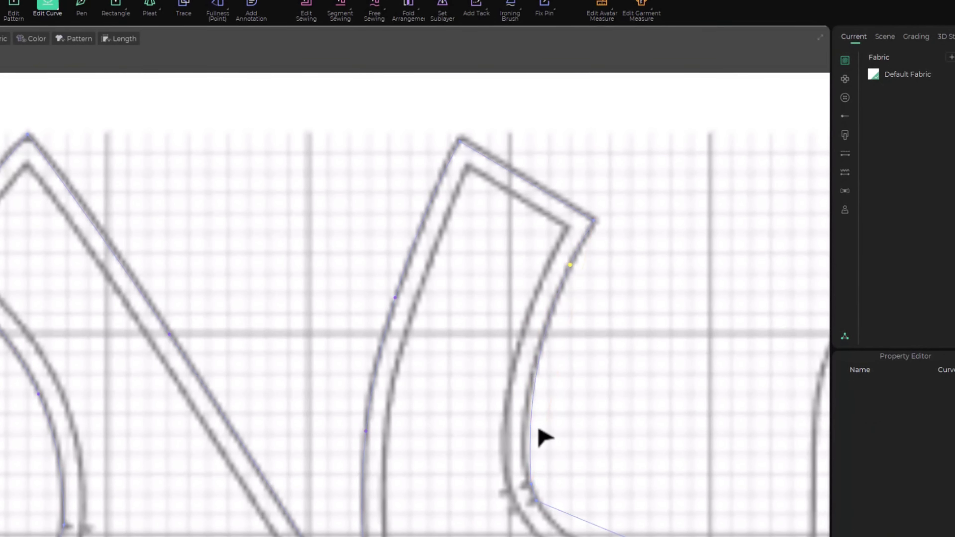
pyautogui.moveTo(532, 429); pyautogui.dragTo(526, 433)
pyautogui.moveTo(567, 501); pyautogui.dragTo(526, 360, button='middle')
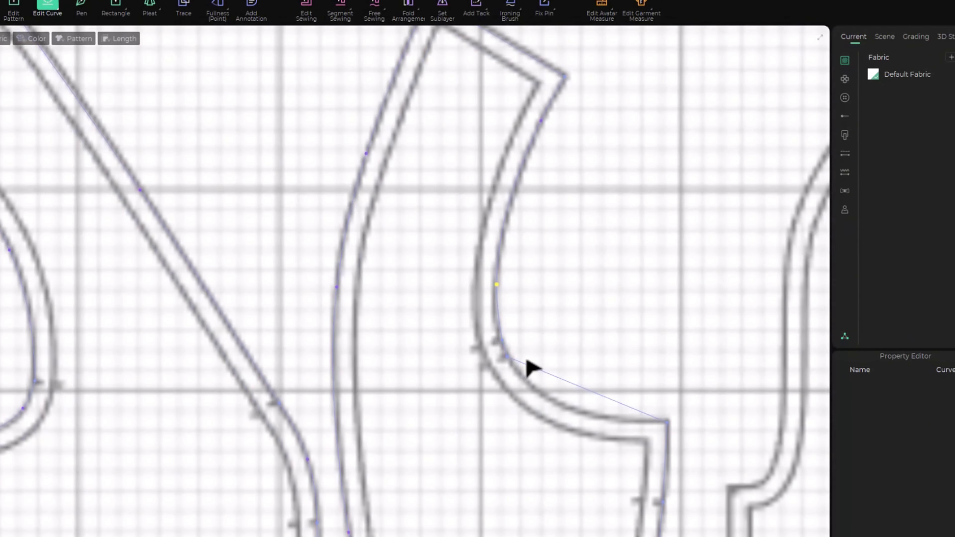
pyautogui.click(501, 344)
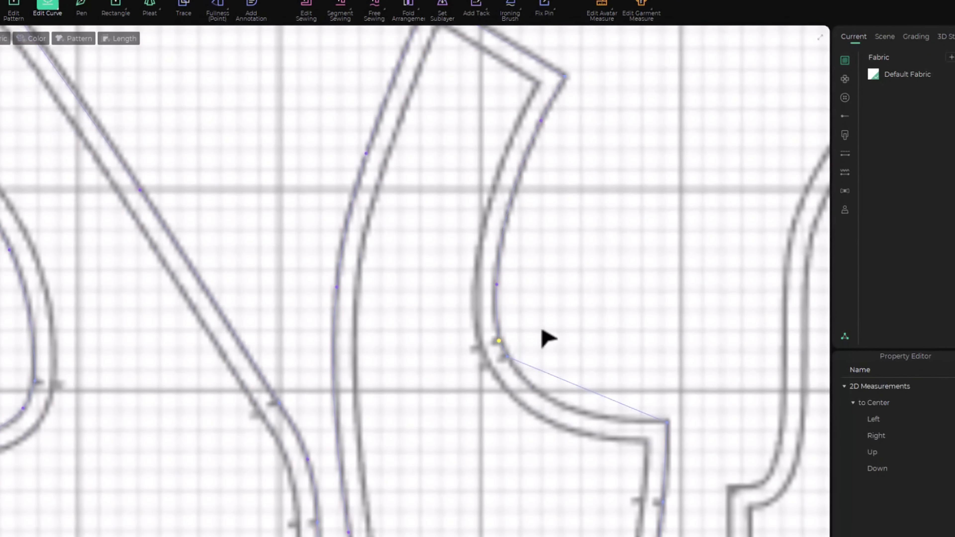
pyautogui.click(496, 285)
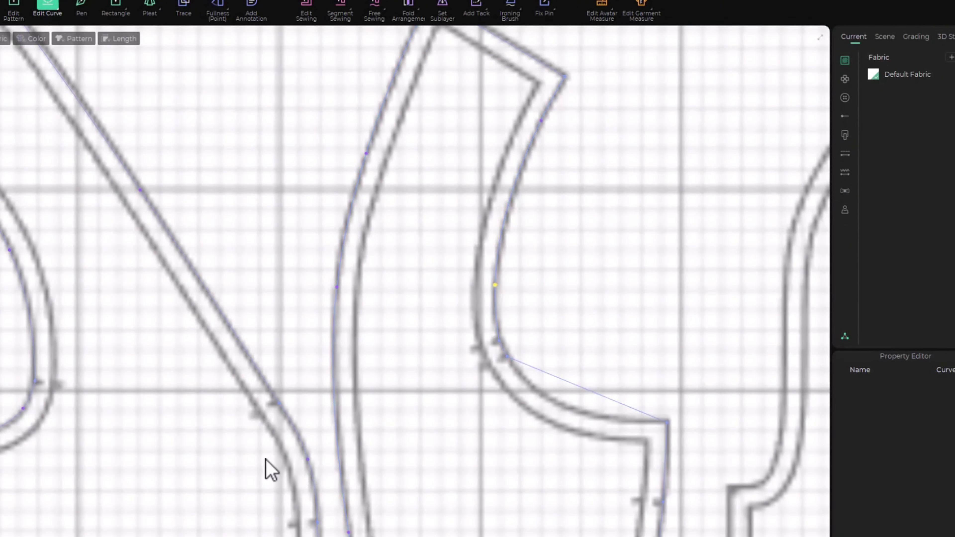
# Curve the second panel's lower armhole edge from the second notch to the underarm corner with two curve points along the printed line
pyautogui.scroll(2, 591, 428)
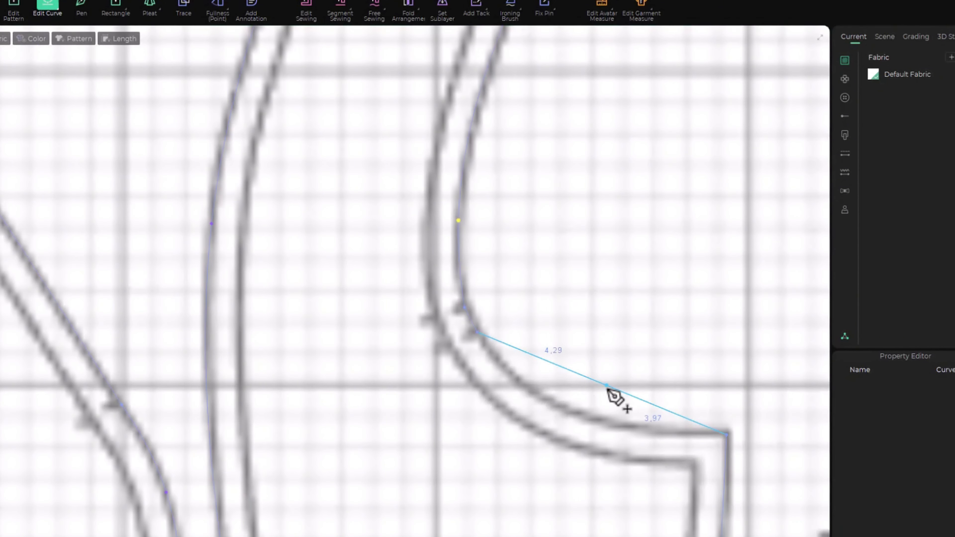
pyautogui.moveTo(609, 390); pyautogui.dragTo(573, 417)
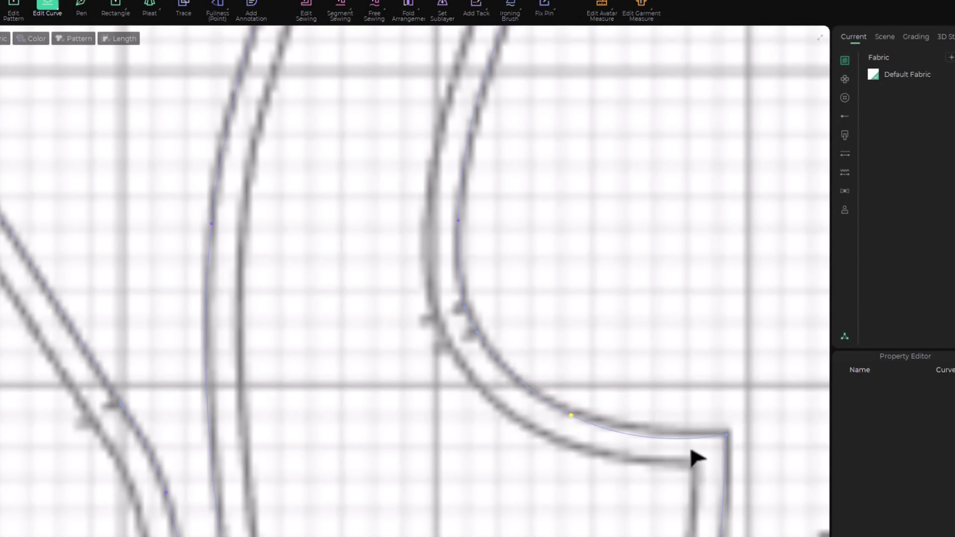
pyautogui.click(667, 439)
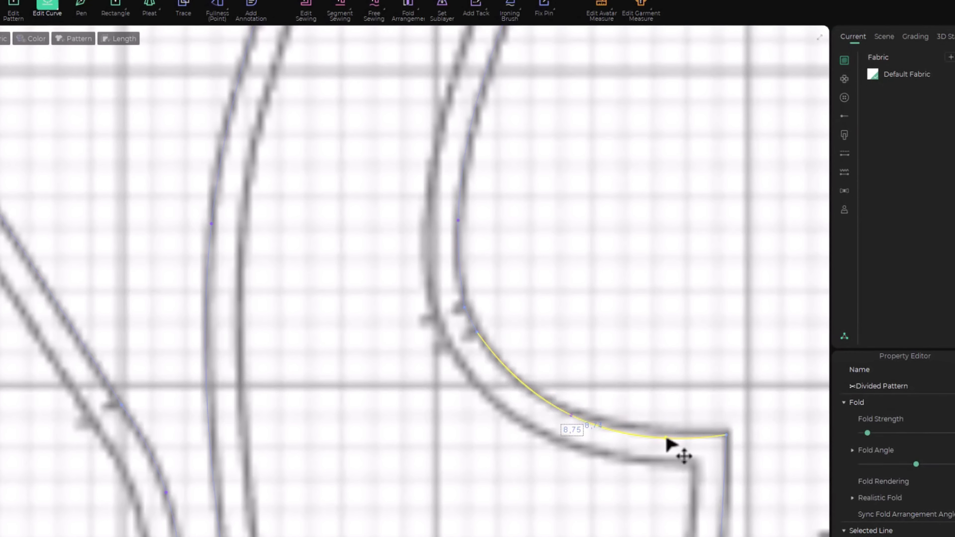
pyautogui.click(669, 435)
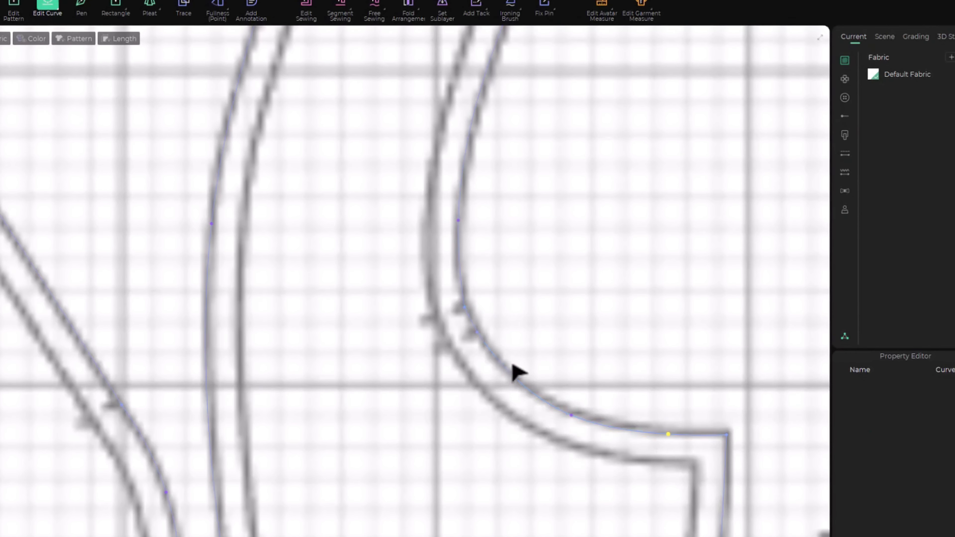
# Curve the second panel's side edge between the underarm notch and the waist notch onto the printed line with two curve points
pyautogui.scroll(-5, 518, 373)
pyautogui.moveTo(550, 443); pyautogui.dragTo(520, 261, button='middle')
pyautogui.scroll(3, 530, 338)
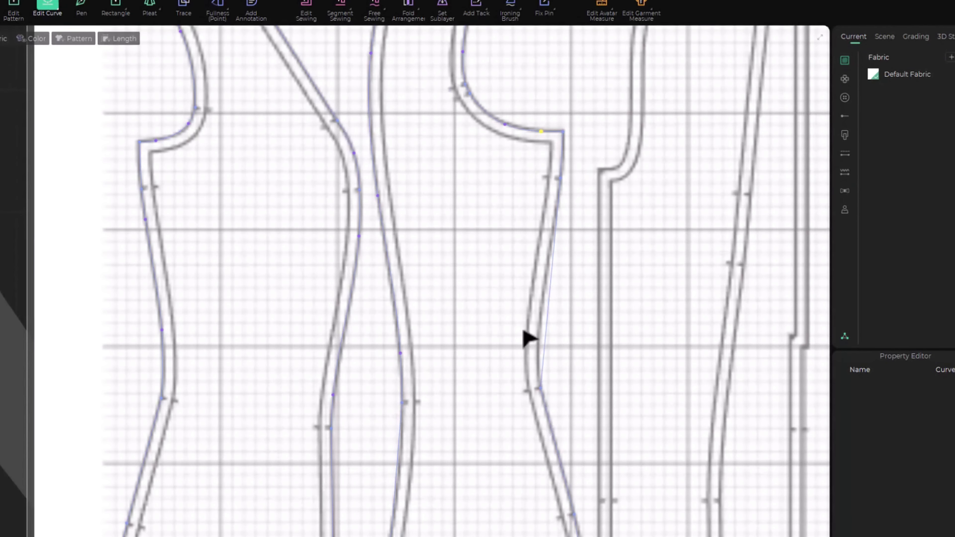
pyautogui.click(548, 316)
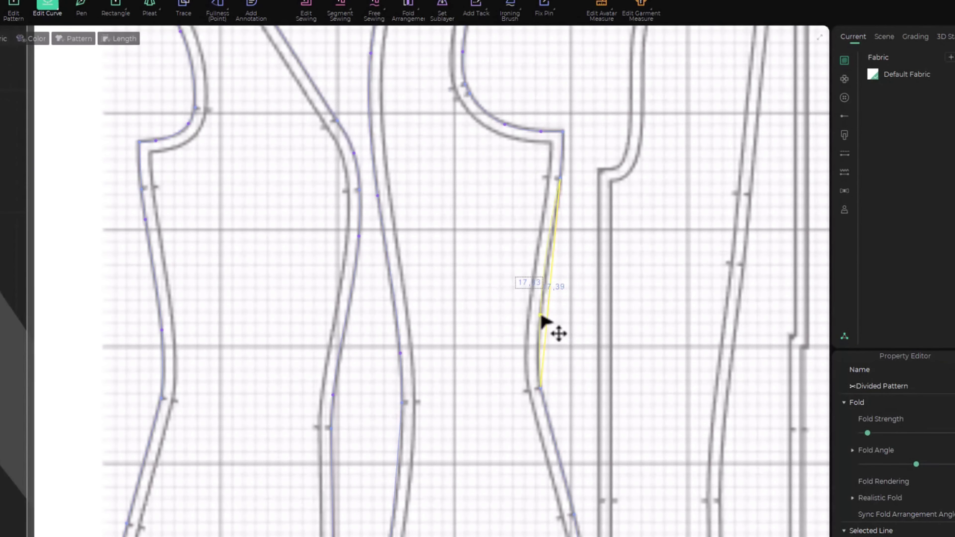
pyautogui.click(550, 264)
pyautogui.scroll(3, 548, 288)
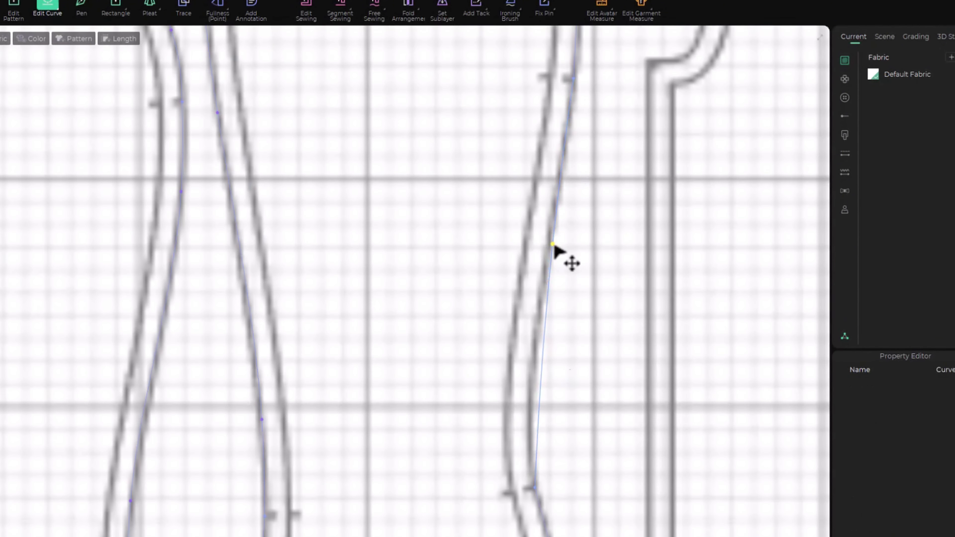
pyautogui.click(532, 402)
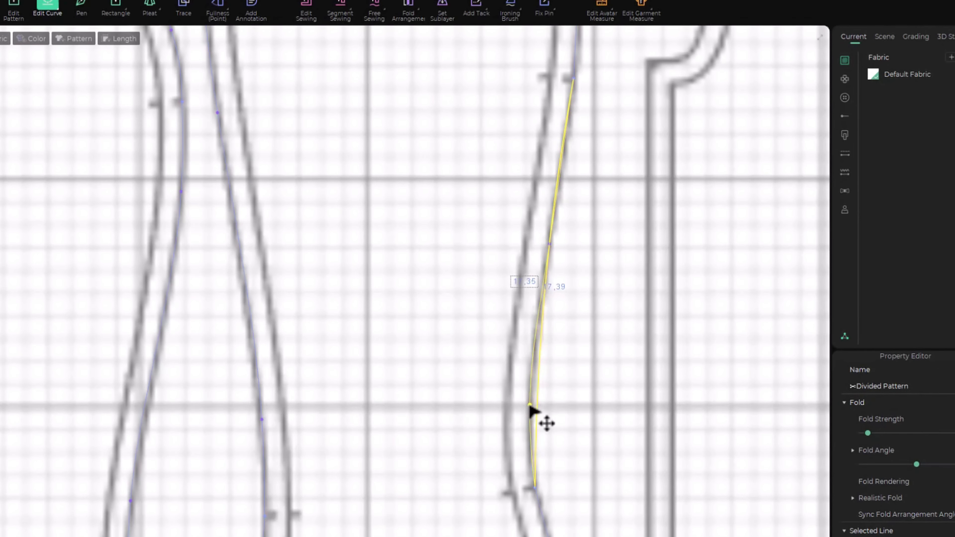
pyautogui.moveTo(529, 406); pyautogui.dragTo(530, 406)
# Curve the second panel's lower hip edge on the side seam onto the printed outer line with one curve point
pyautogui.scroll(-3, 574, 494)
pyautogui.moveTo(574, 494); pyautogui.dragTo(462, 82, button='middle')
pyautogui.scroll(3, 470, 128)
pyautogui.click(497, 152)
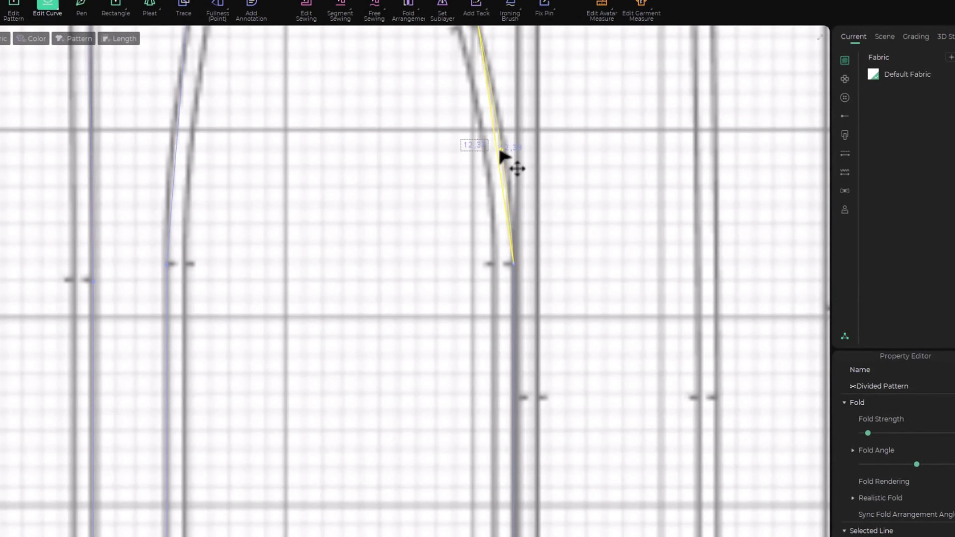
pyautogui.click(505, 149)
# Curve the second panel's opposite waist-to-hip edge onto the printed outer line with two curve points
pyautogui.scroll(-4, 539, 237)
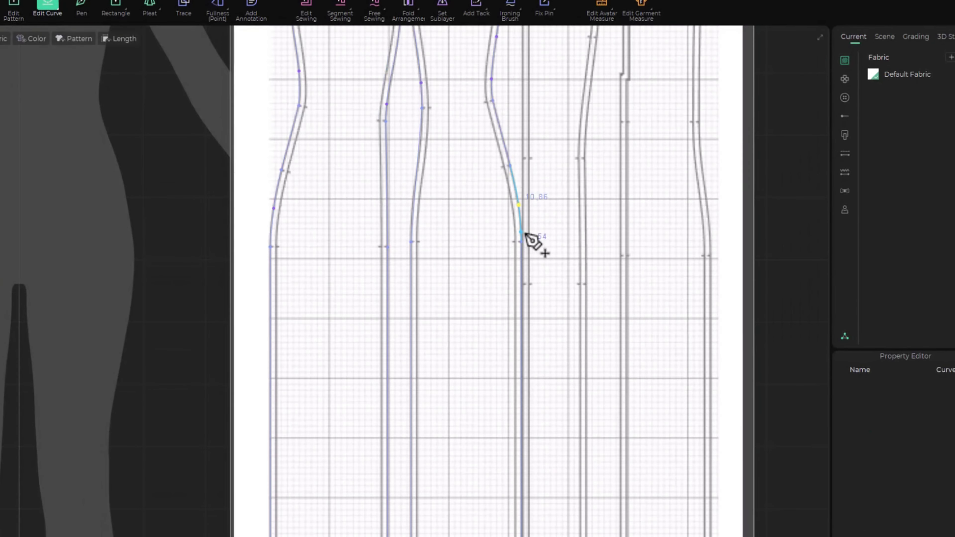
pyautogui.scroll(3, 439, 184)
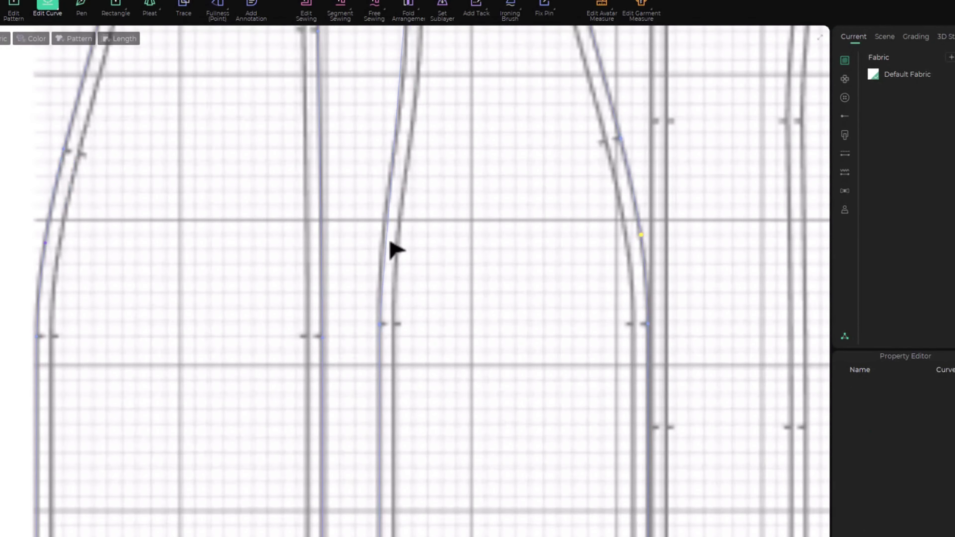
pyautogui.click(386, 242)
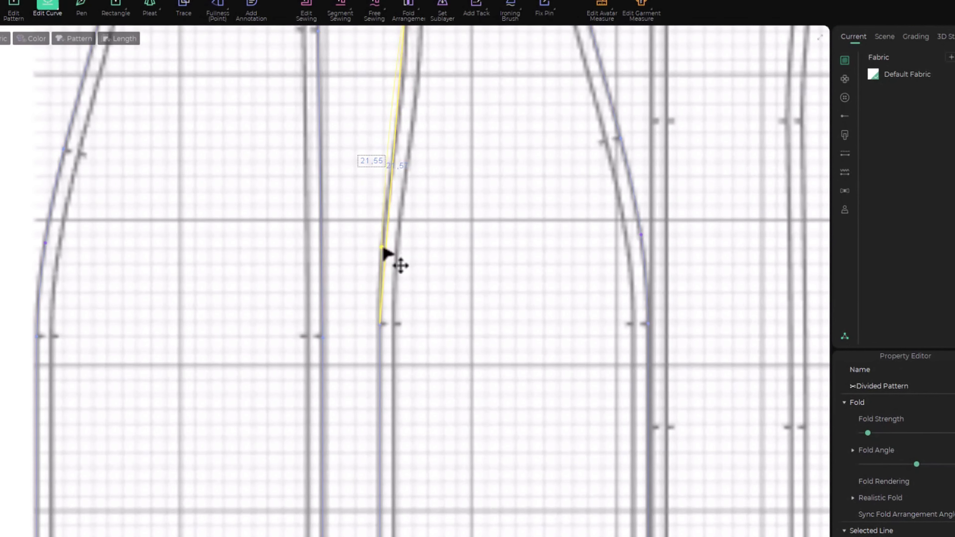
pyautogui.moveTo(382, 247); pyautogui.dragTo(382, 247)
pyautogui.moveTo(391, 117); pyautogui.dragTo(398, 117)
# Select the second panel's upper outline with Trace, from the waist notch over the shoulder and armhole down the side seam
pyautogui.scroll(-5, 410, 227)
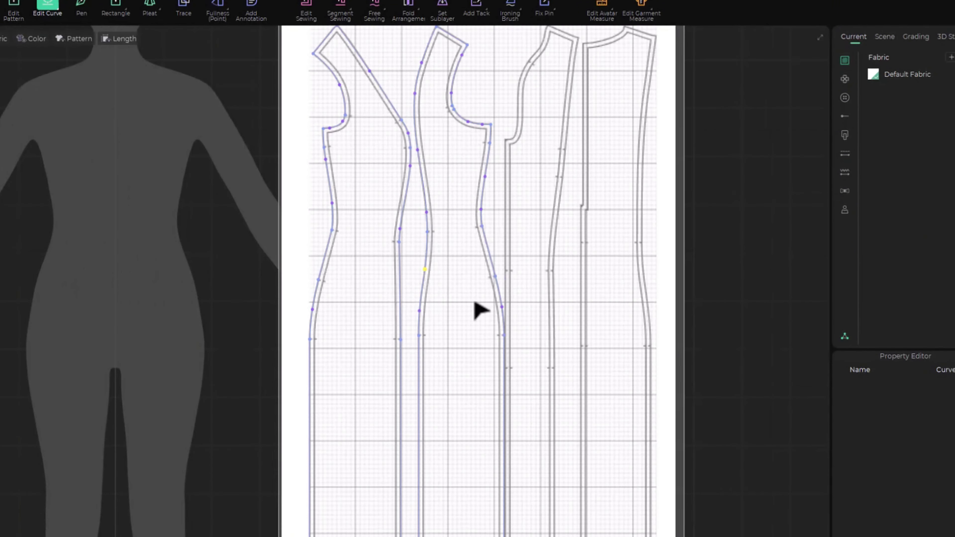
pyautogui.moveTo(480, 311); pyautogui.dragTo(441, 122, button='middle')
pyautogui.scroll(-2, 466, 320)
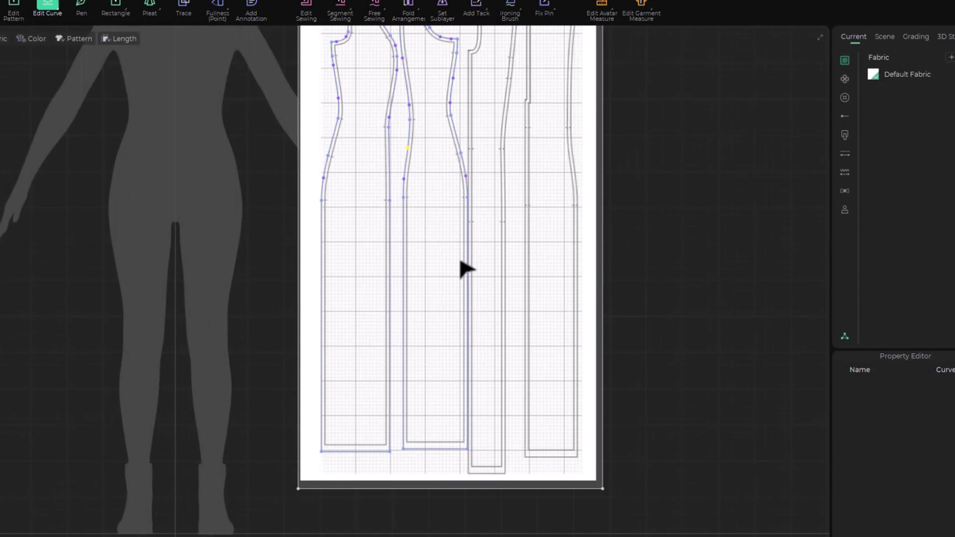
pyautogui.click(185, 9)
pyautogui.scroll(-3, 485, 166)
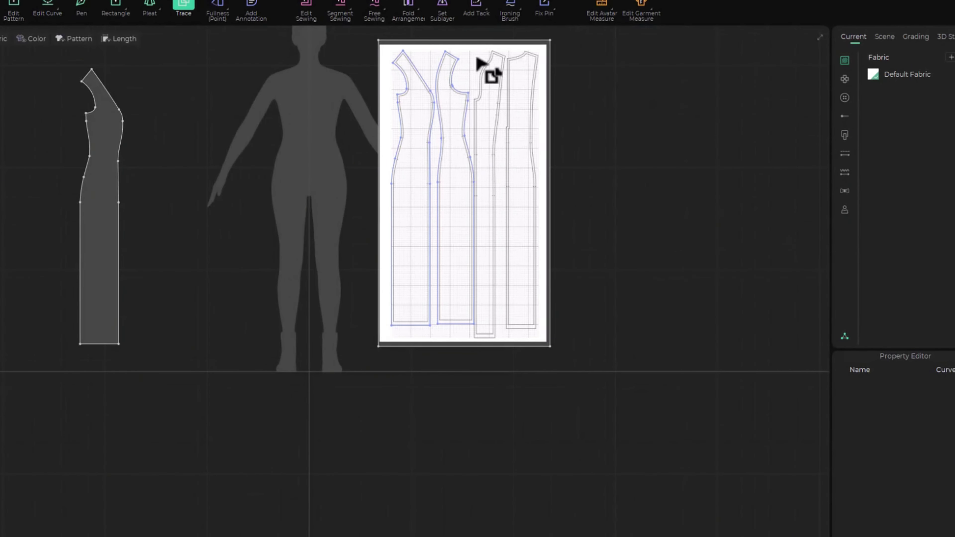
pyautogui.scroll(2, 477, 60)
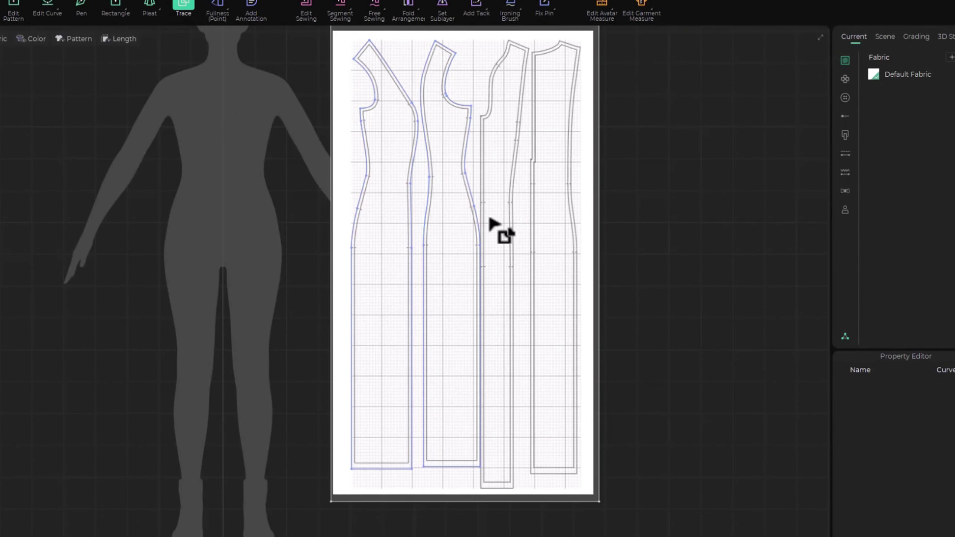
pyautogui.click(428, 147)
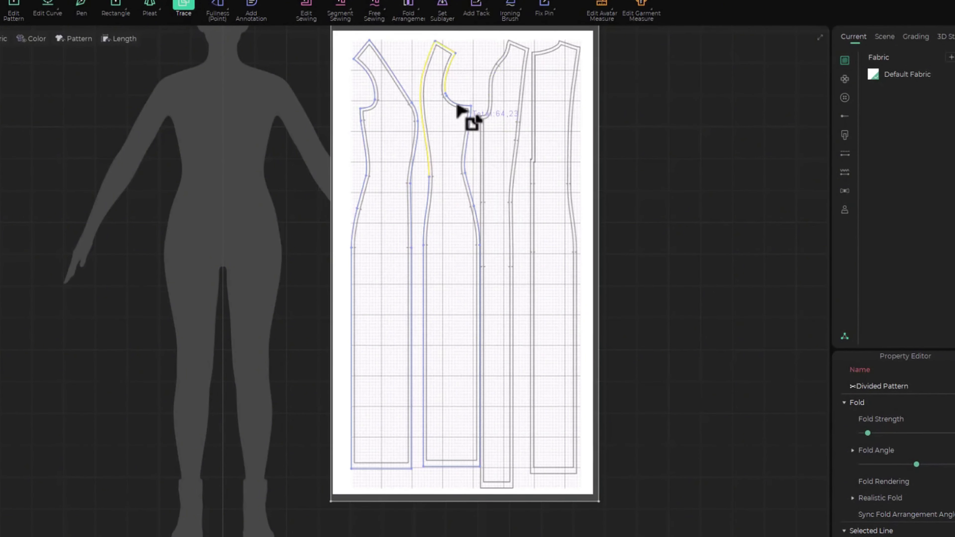
pyautogui.scroll(5, 453, 96)
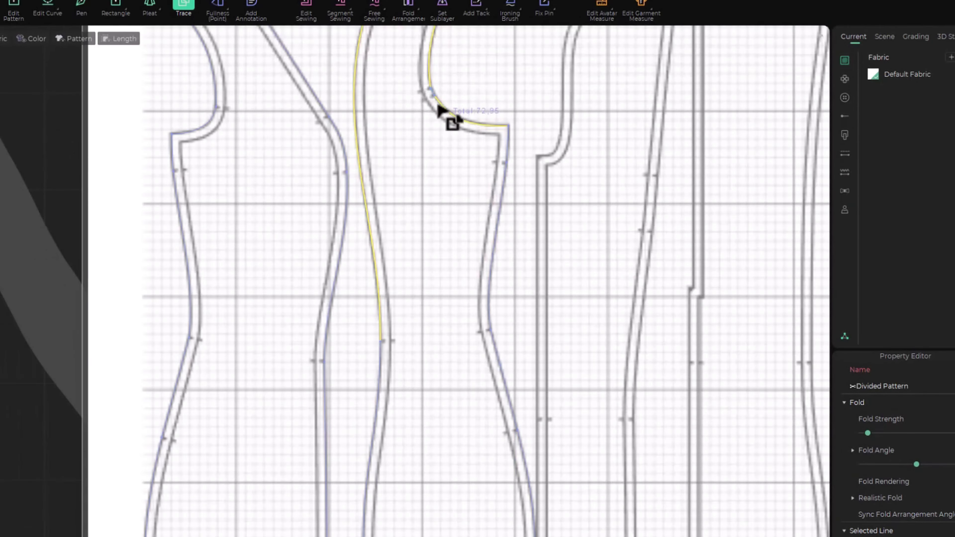
pyautogui.scroll(2, 437, 99)
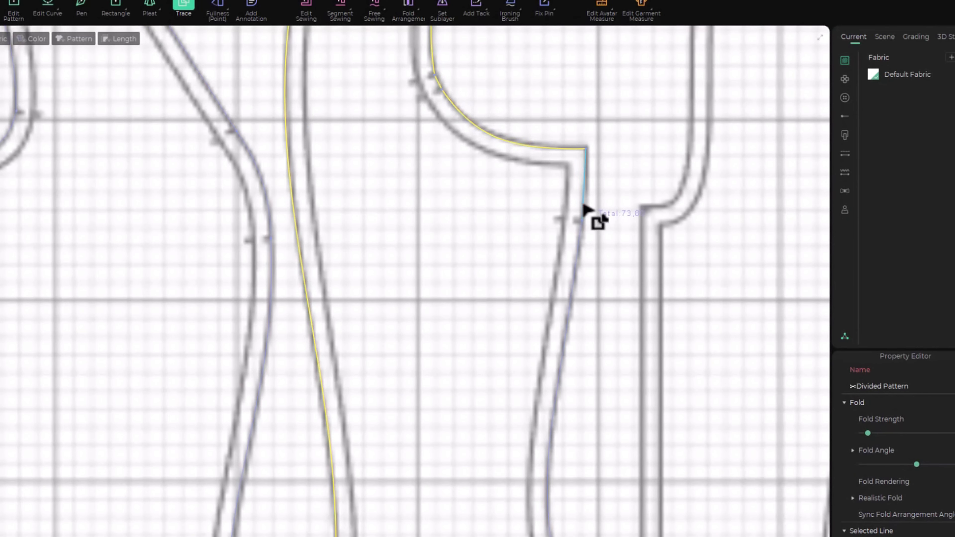
pyautogui.click(585, 220)
# Add the second panel's hip edges, long skirt edges and hem to the trace selection, completing the outline up to the opposite waist notch
pyautogui.scroll(-5, 535, 386)
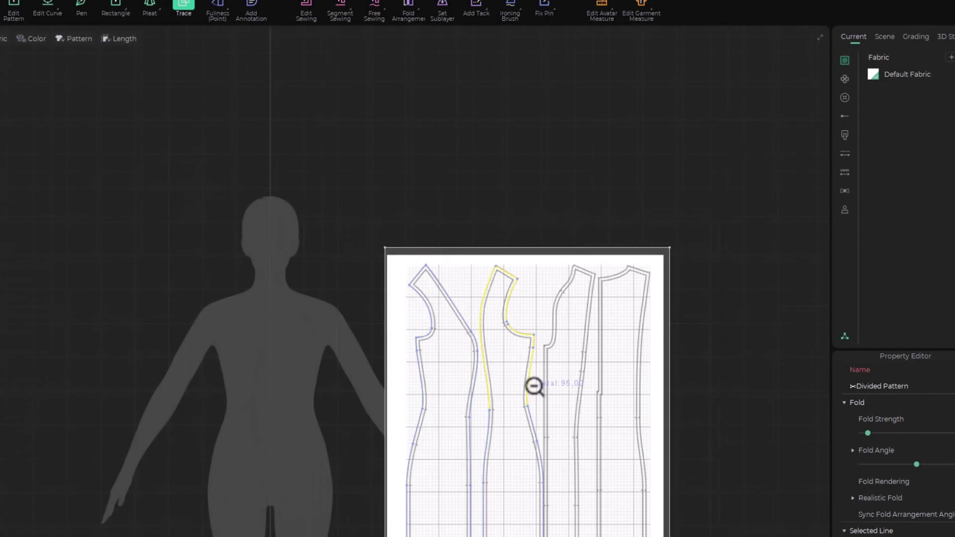
pyautogui.scroll(5, 485, 301)
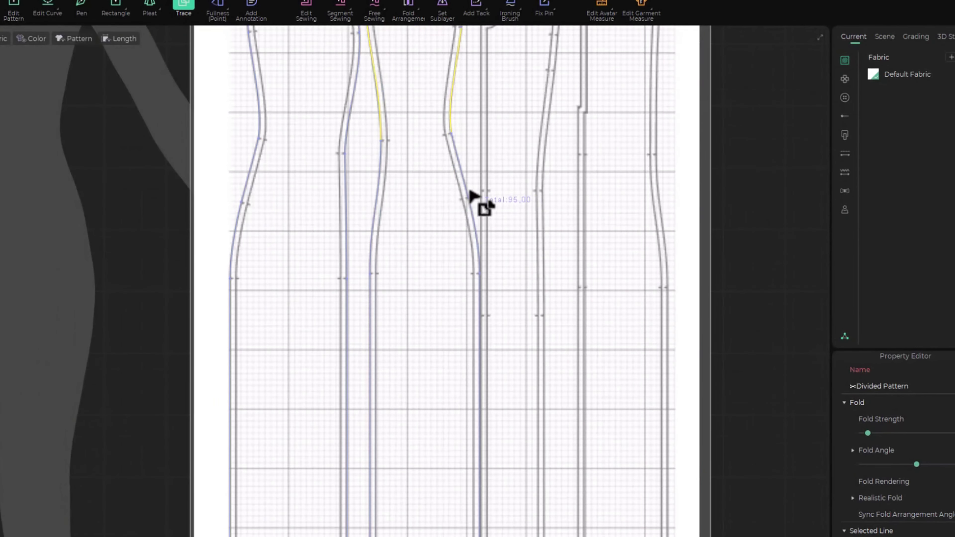
pyautogui.click(470, 196)
pyautogui.click(479, 242)
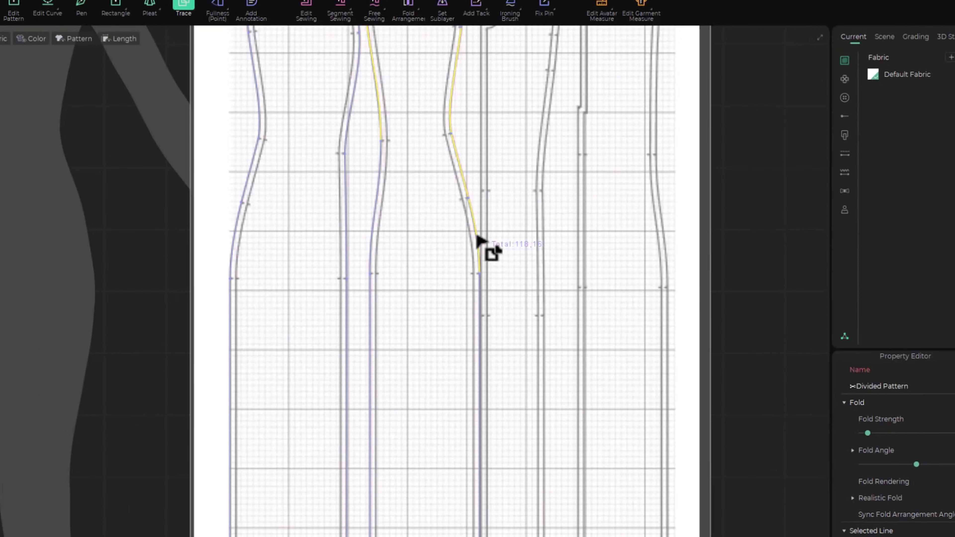
pyautogui.click(482, 316)
pyautogui.scroll(-3, 452, 408)
pyautogui.moveTo(456, 349); pyautogui.dragTo(486, 182, button='middle')
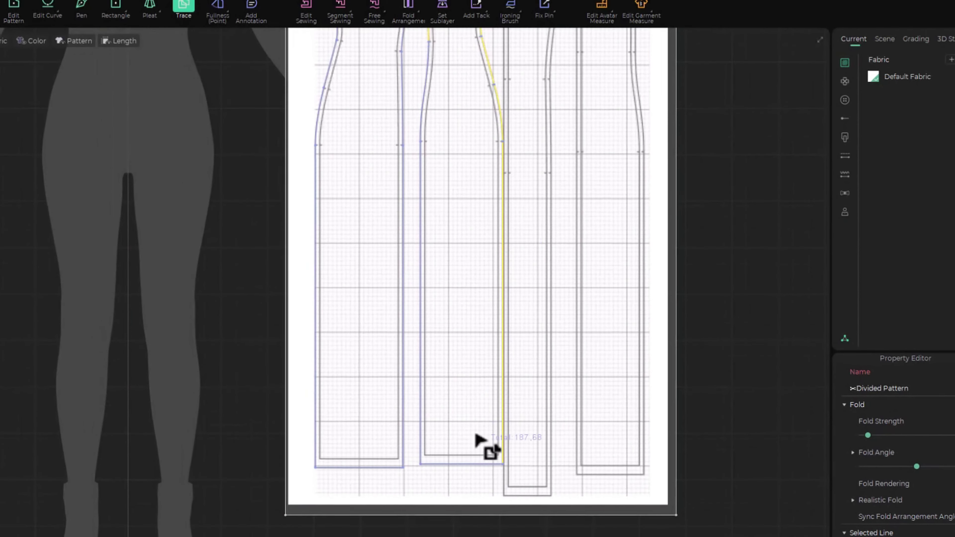
pyautogui.click(477, 466)
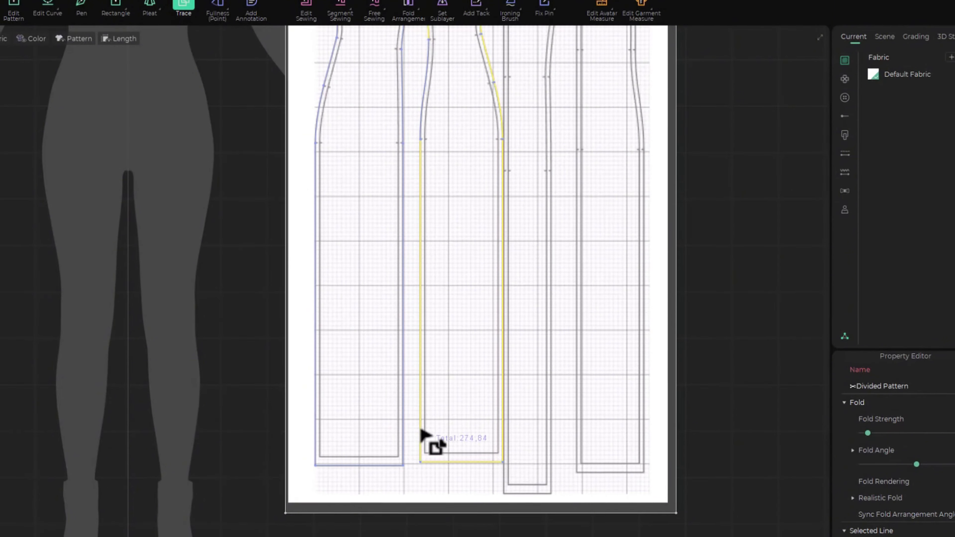
pyautogui.moveTo(467, 109); pyautogui.dragTo(428, 356, button='middle')
pyautogui.scroll(4, 373, 339)
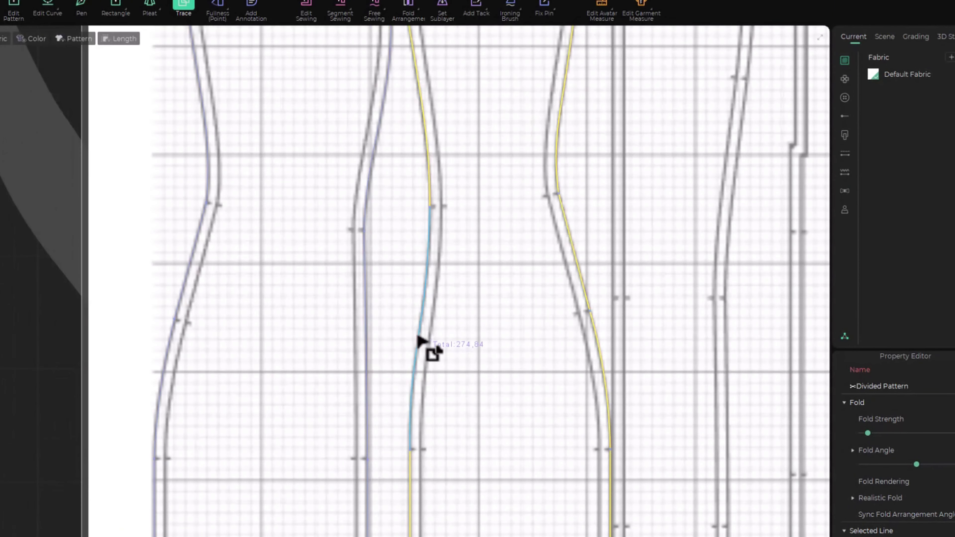
pyautogui.scroll(-5, 520, 332)
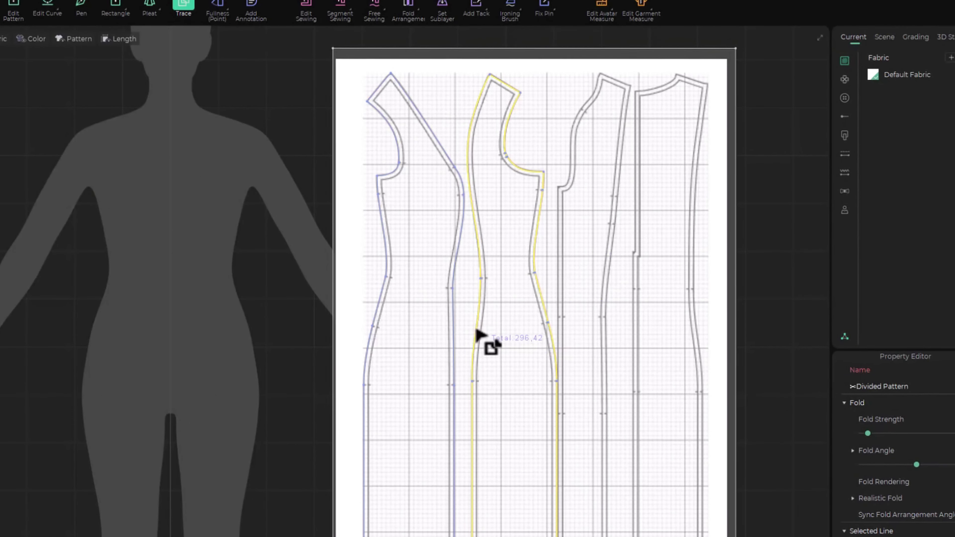
# Trace the selected outline as a new pattern piece and place it between the first traced piece and the avatar
pyautogui.rightClick(482, 333)
pyautogui.click(500, 337)
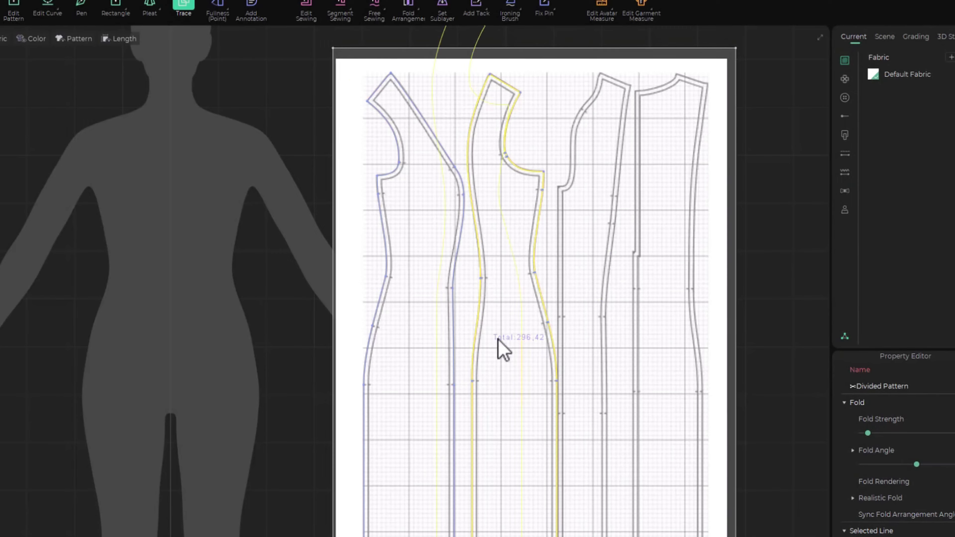
pyautogui.scroll(-8, 309, 355)
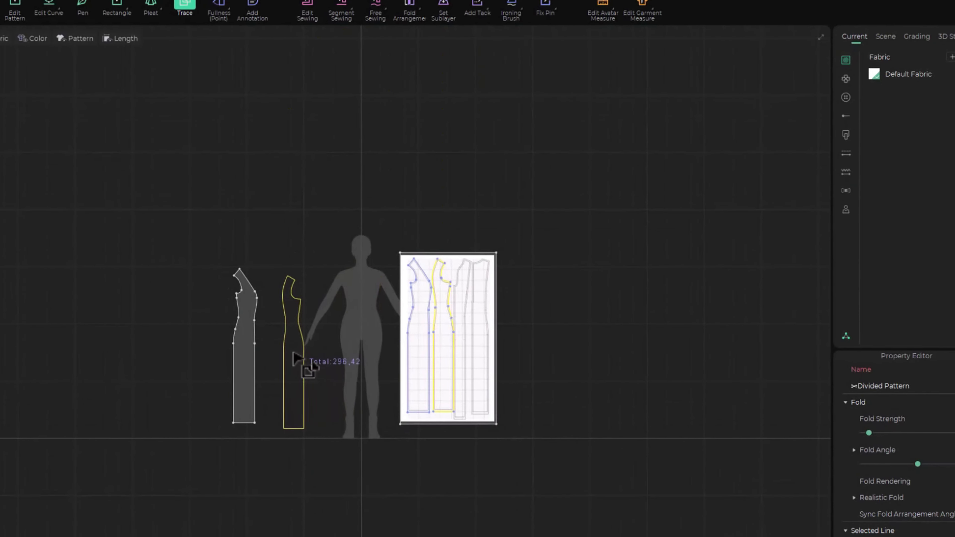
pyautogui.click(285, 354)
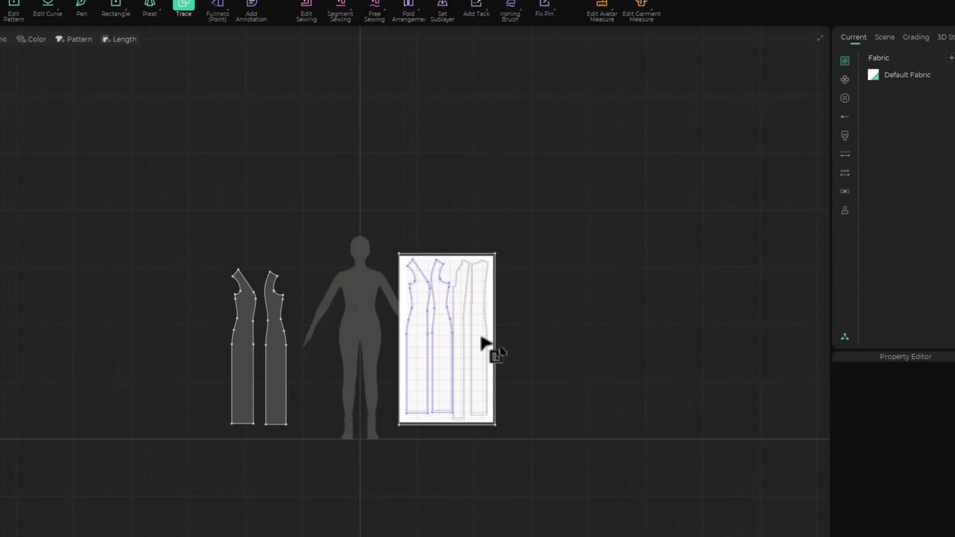
# Start the third panel's outline with the Pen tool at its outer shoulder corner and continue down the long seam through both upper notches
pyautogui.scroll(5, 486, 346)
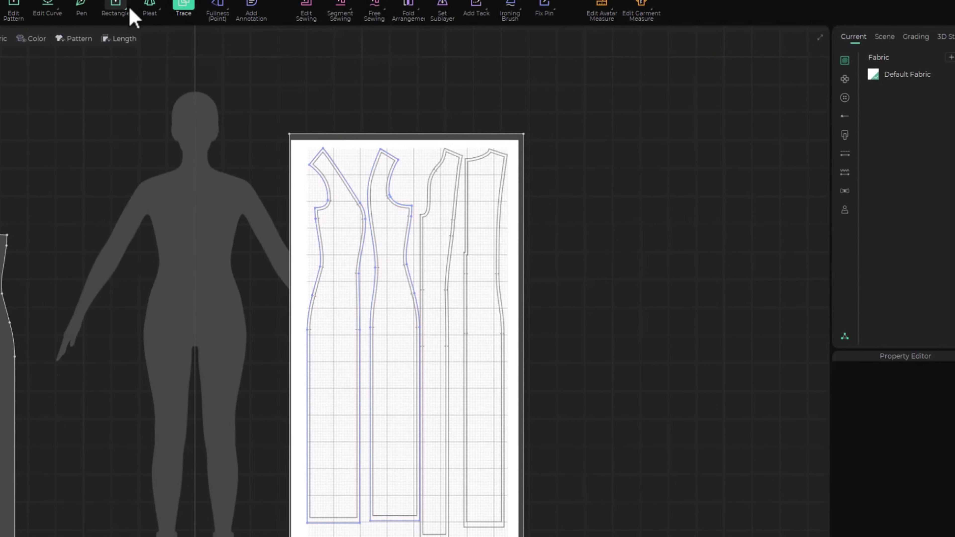
pyautogui.click(89, 9)
pyautogui.scroll(4, 395, 150)
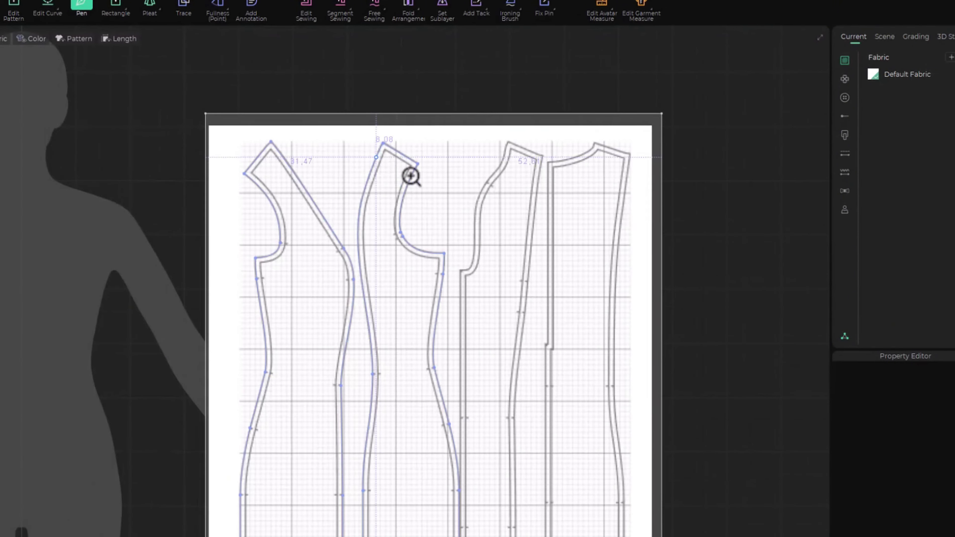
pyautogui.moveTo(493, 213); pyautogui.dragTo(371, 187, button='middle')
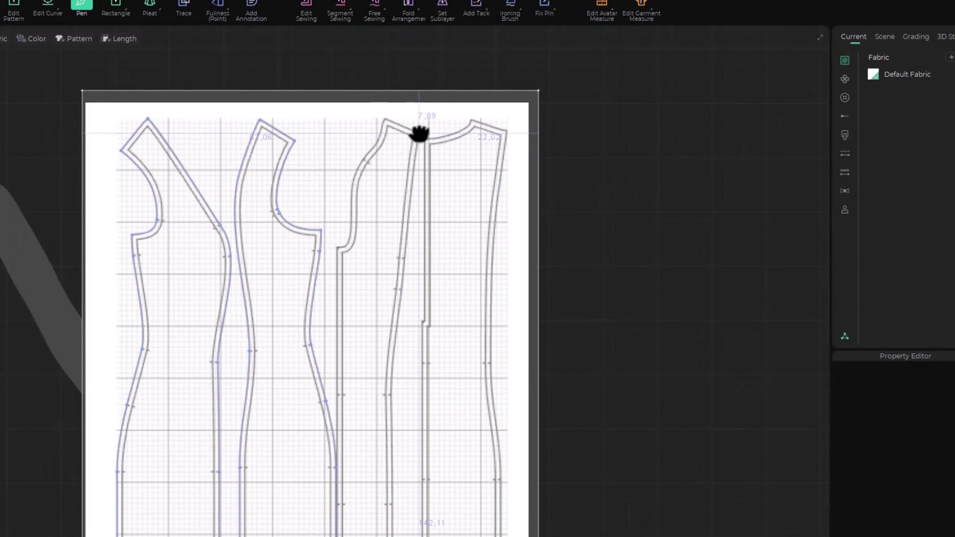
pyautogui.scroll(4, 421, 147)
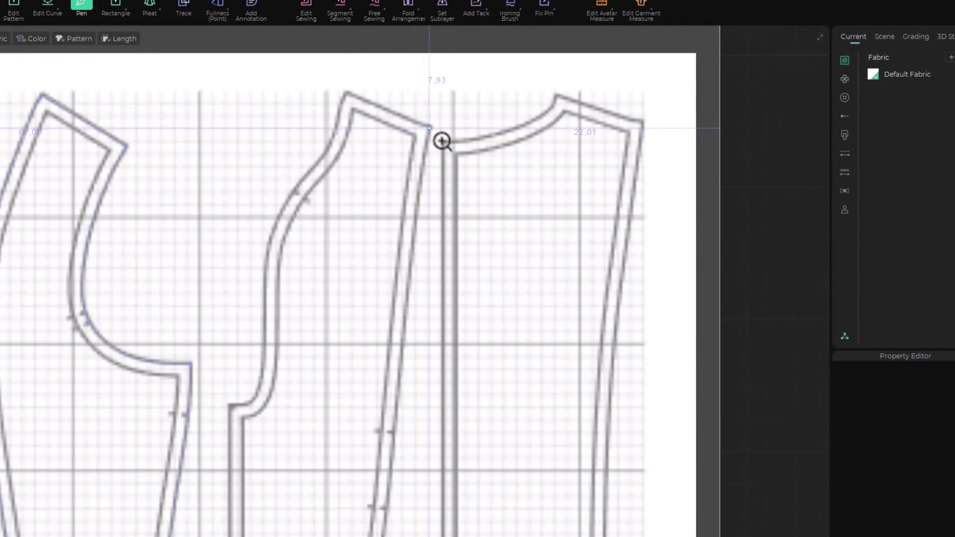
pyautogui.click(438, 150)
pyautogui.scroll(-5, 407, 356)
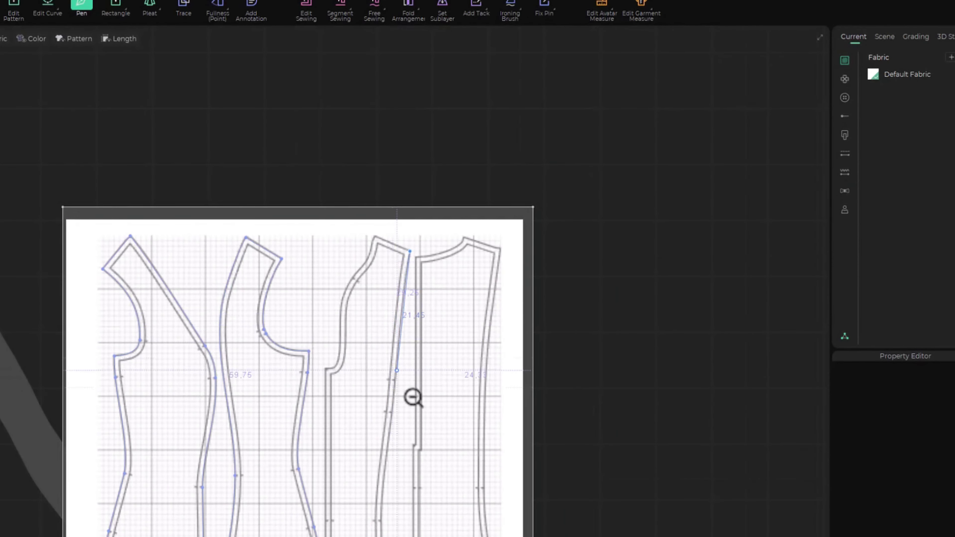
pyautogui.scroll(5, 410, 400)
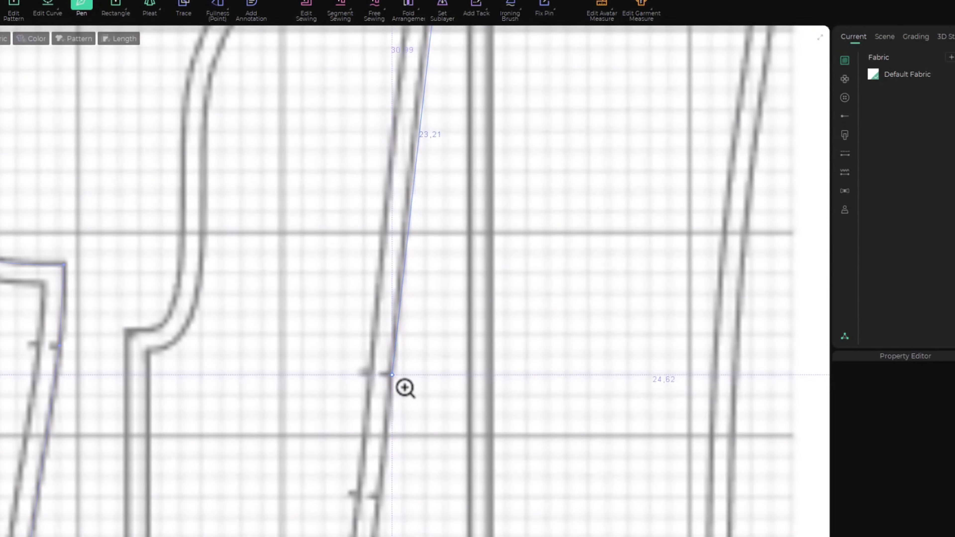
pyautogui.click(391, 375)
pyautogui.scroll(-1, 387, 451)
pyautogui.moveTo(388, 442); pyautogui.dragTo(403, 169, button='middle')
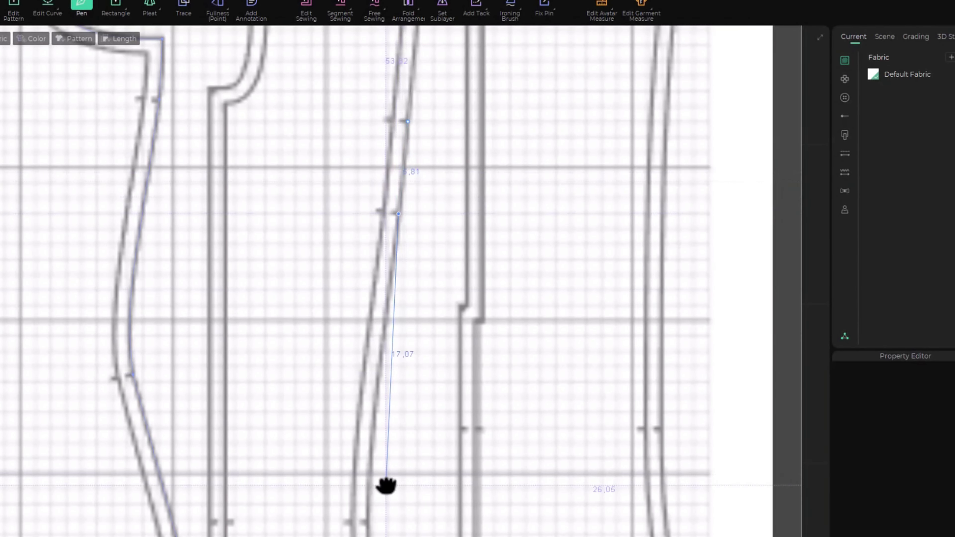
# Extend the third panel's outline down the long seam through the waist notch to the hip notch
pyautogui.moveTo(386, 486); pyautogui.dragTo(416, 294, button='middle')
pyautogui.scroll(-1, 409, 338)
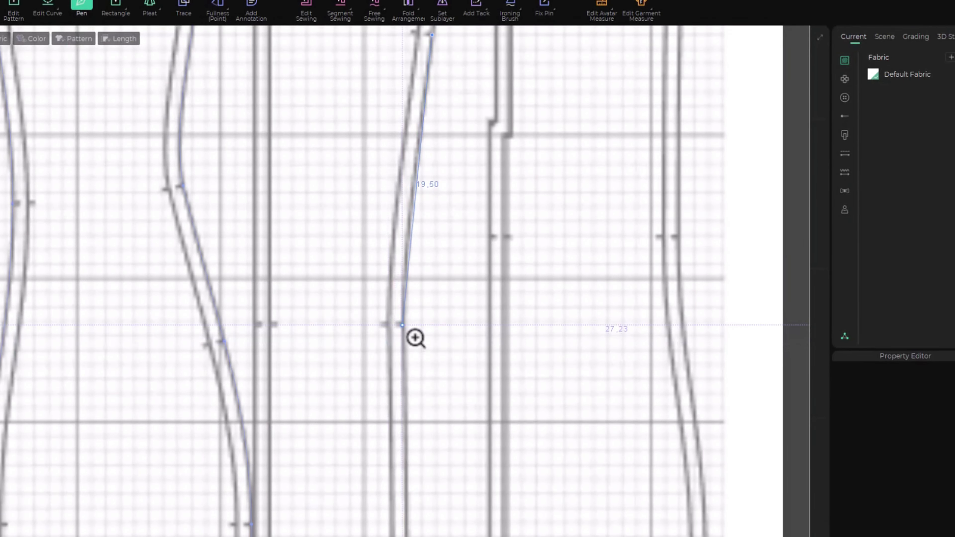
pyautogui.click(402, 325)
pyautogui.moveTo(408, 432); pyautogui.dragTo(454, 189, button='middle')
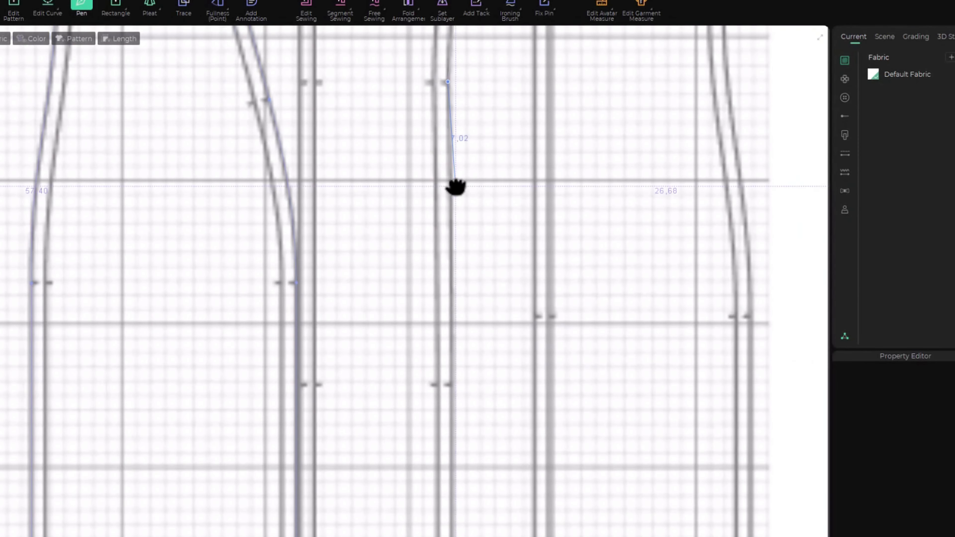
pyautogui.click(452, 387)
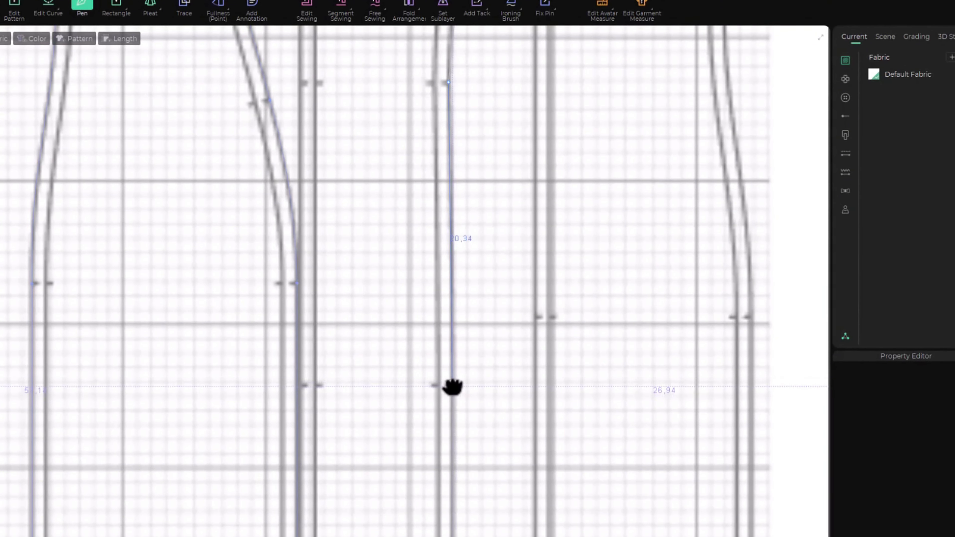
# Extend the third panel's outline down the long seam to the hem corner and across the hem to the opposite corner
pyautogui.moveTo(449, 462); pyautogui.dragTo(520, 151, button='middle')
pyautogui.scroll(-7, 515, 350)
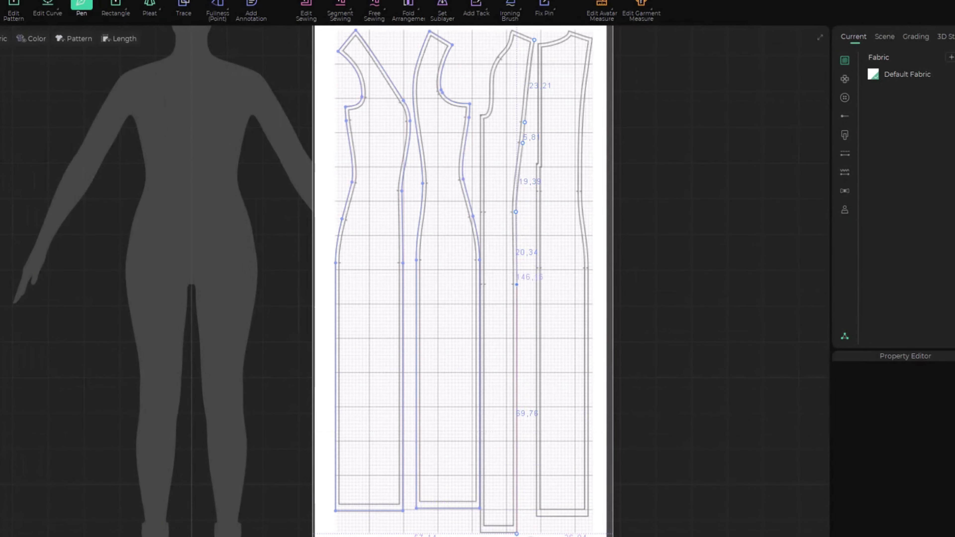
pyautogui.scroll(5, 529, 536)
pyautogui.moveTo(512, 522); pyautogui.dragTo(512, 466, button='middle')
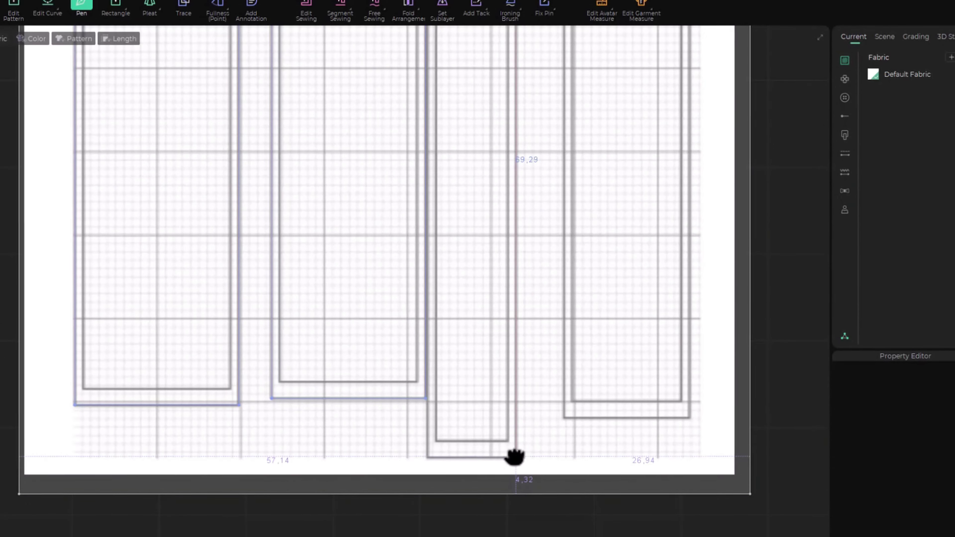
pyautogui.click(516, 458)
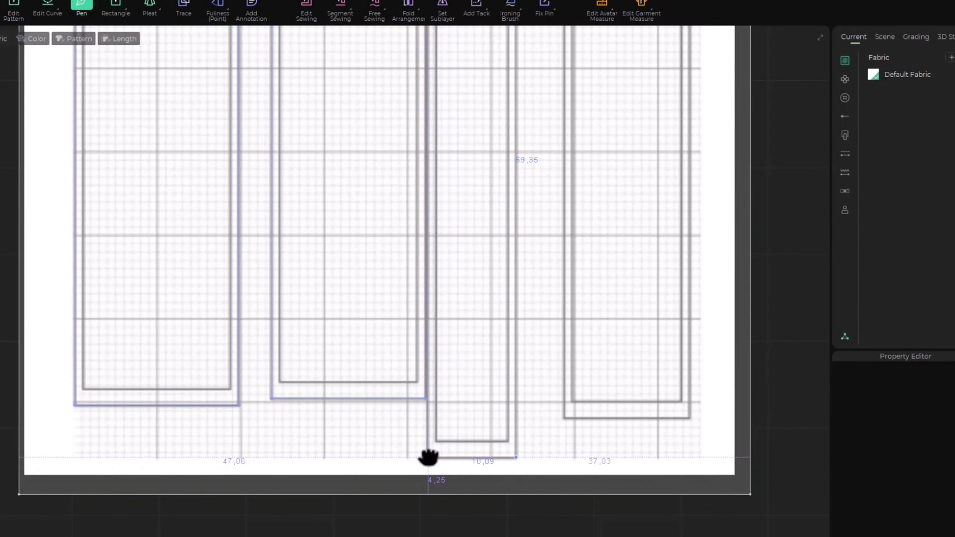
pyautogui.click(428, 458)
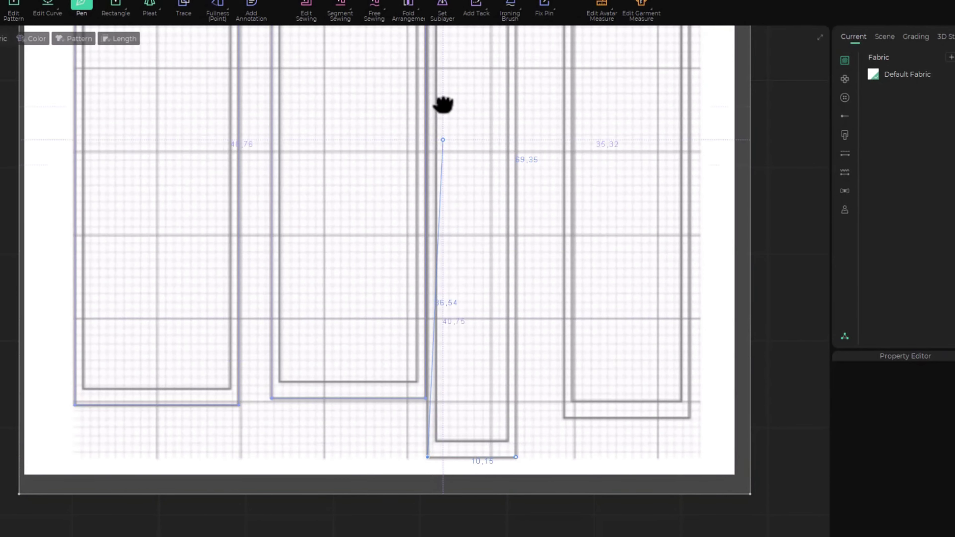
# Continue the third panel's outline up the straight edge through the hip and waist notches to the underarm corner
pyautogui.moveTo(438, 62); pyautogui.dragTo(420, 359, button='middle')
pyautogui.scroll(4, 417, 160)
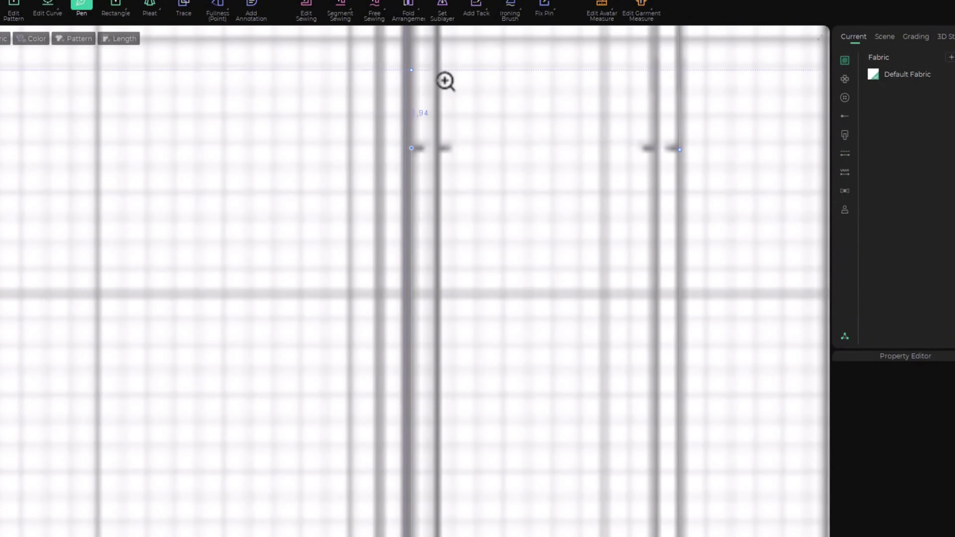
pyautogui.scroll(-3, 436, 80)
pyautogui.moveTo(435, 79); pyautogui.dragTo(420, 305, button='middle')
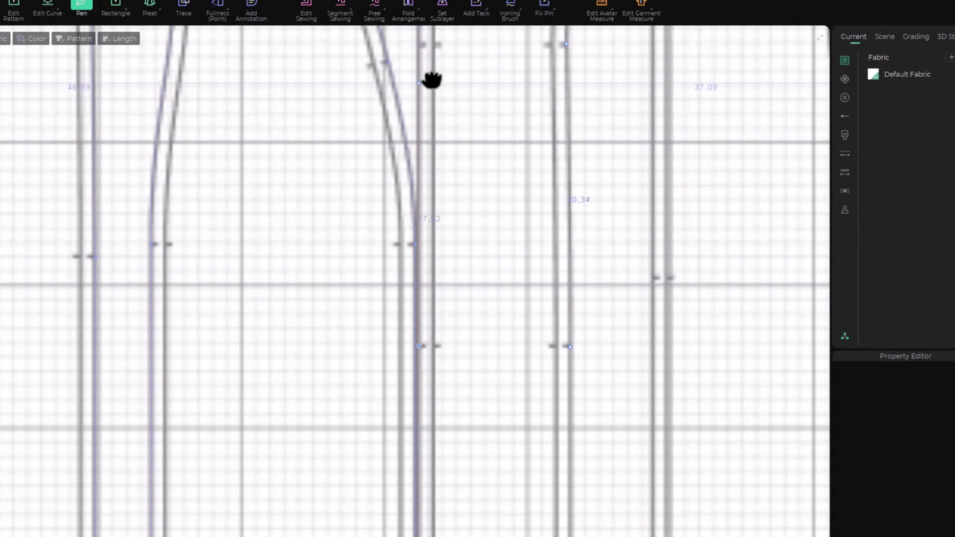
pyautogui.scroll(3, 428, 62)
pyautogui.moveTo(429, 62); pyautogui.dragTo(398, 273, button='middle')
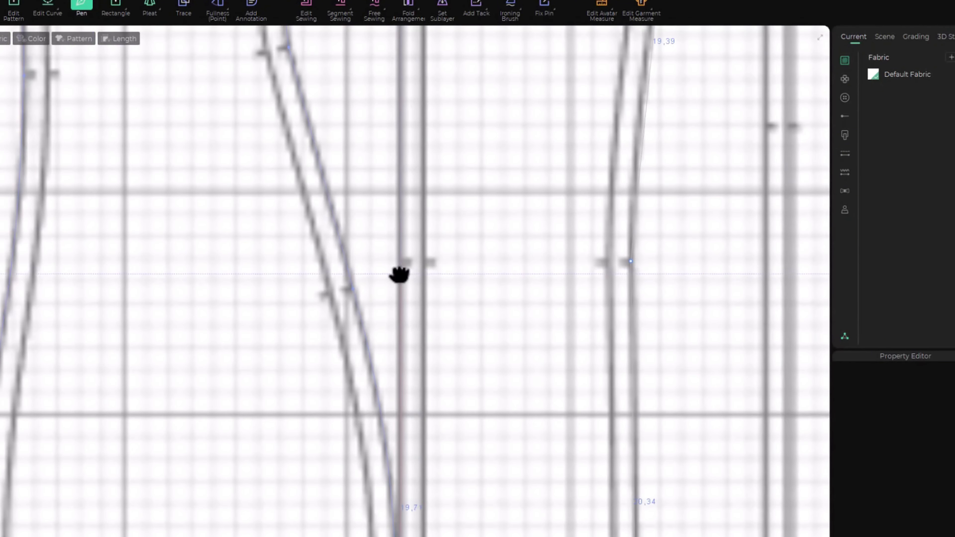
pyautogui.moveTo(403, 62); pyautogui.dragTo(397, 261, button='middle')
pyautogui.scroll(-3, 396, 131)
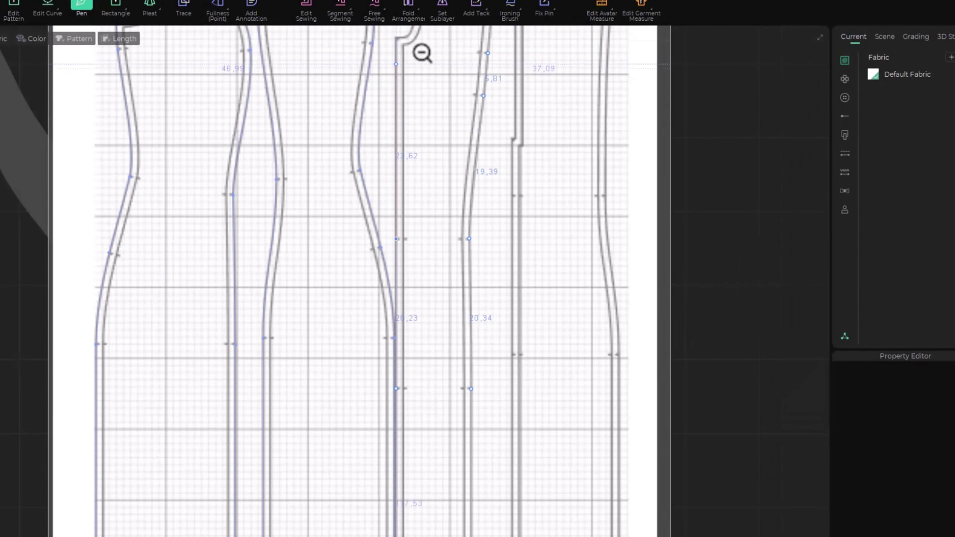
pyautogui.scroll(5, 415, 47)
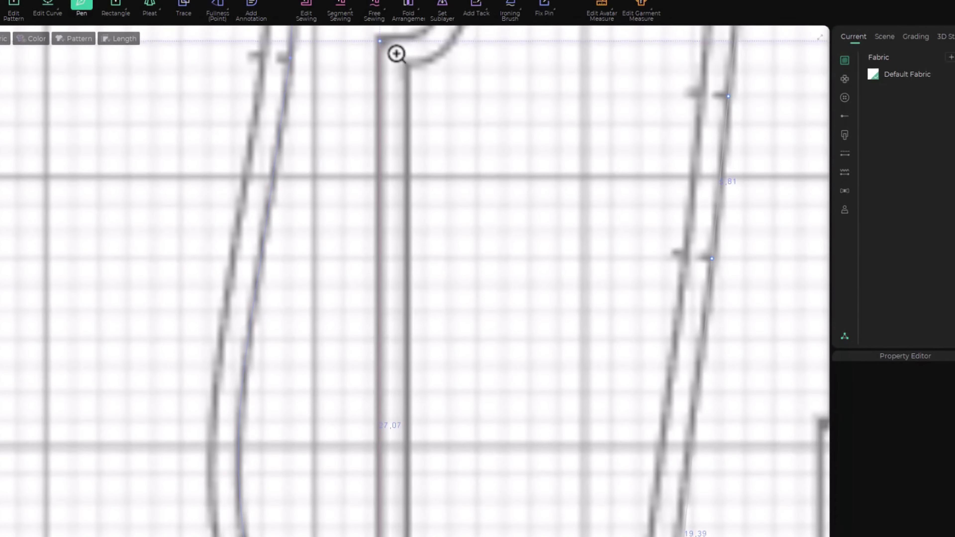
pyautogui.moveTo(426, 42); pyautogui.dragTo(426, 361, button='middle')
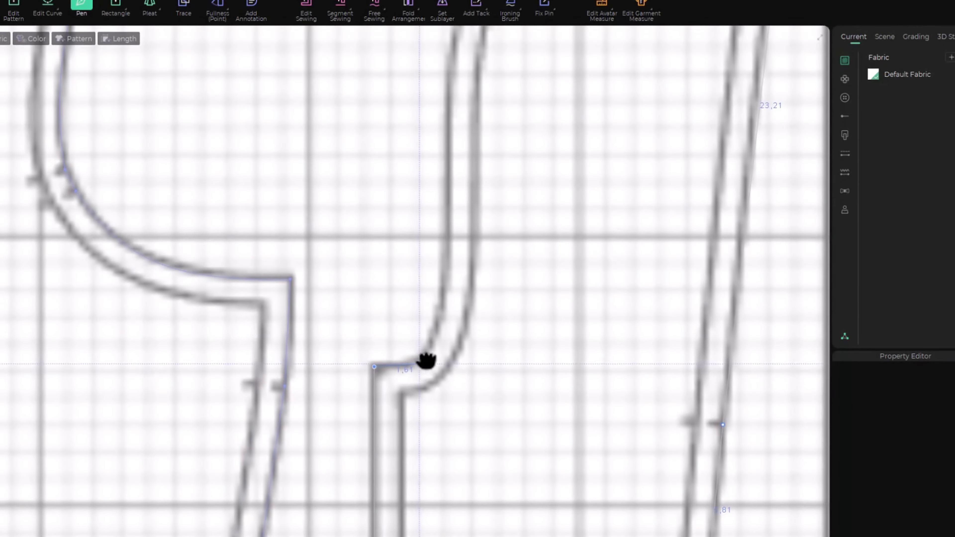
# Add outline points at the armhole notch and upper shoulder corner, and close the third panel's outline at its starting corner
pyautogui.scroll(-5, 486, 224)
pyautogui.scroll(5, 530, 66)
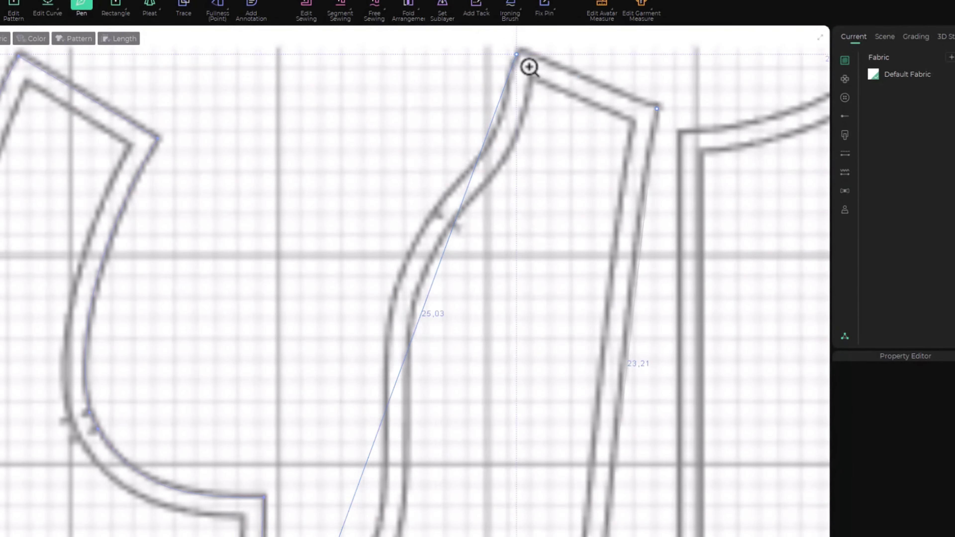
pyautogui.click(447, 224)
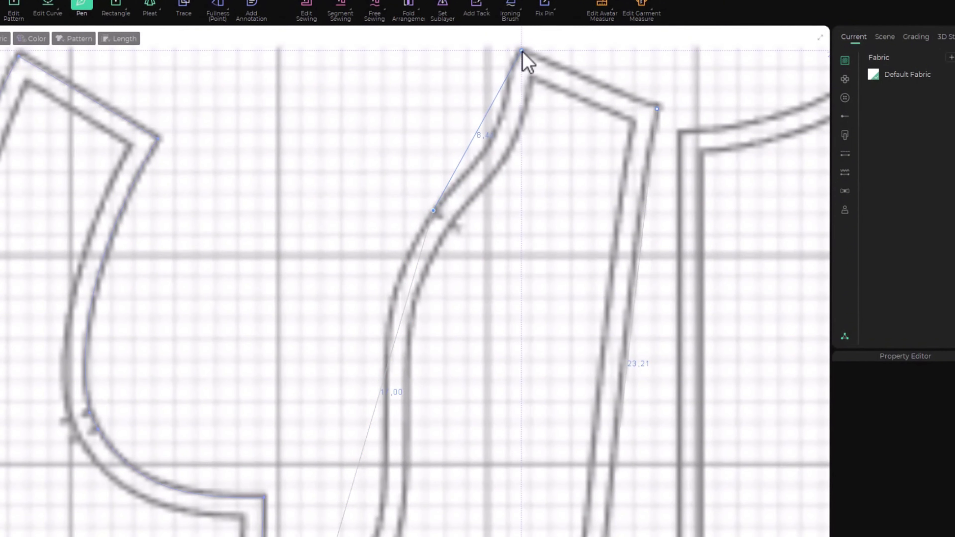
pyautogui.click(522, 50)
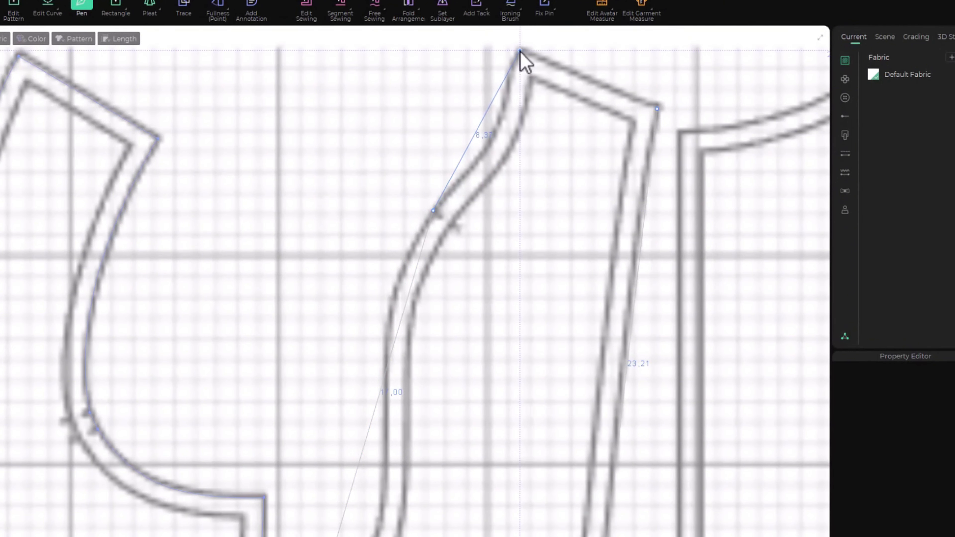
pyautogui.click(657, 109)
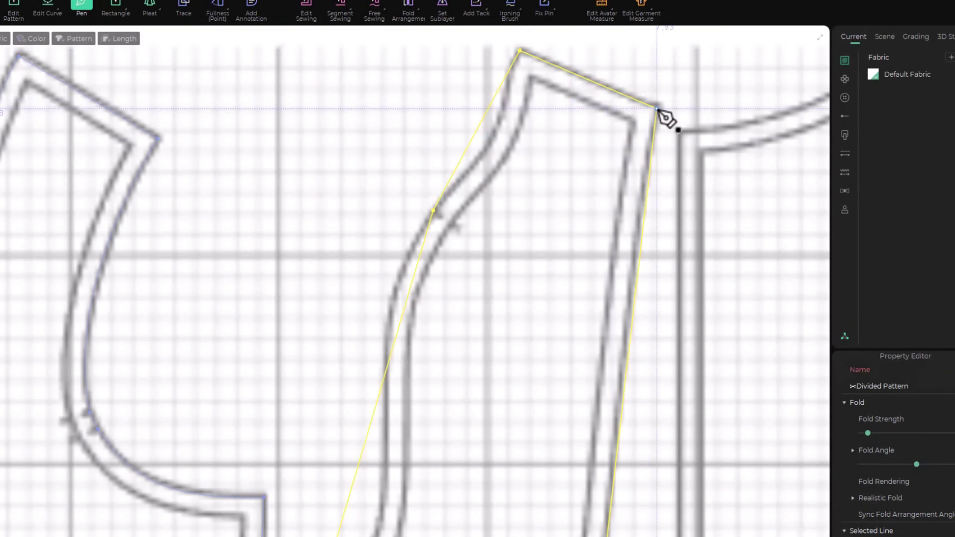
# Bend the third panel's upper armhole segment with Edit Curve points to follow the reference line between shoulder and armhole notch
pyautogui.scroll(-4, 629, 395)
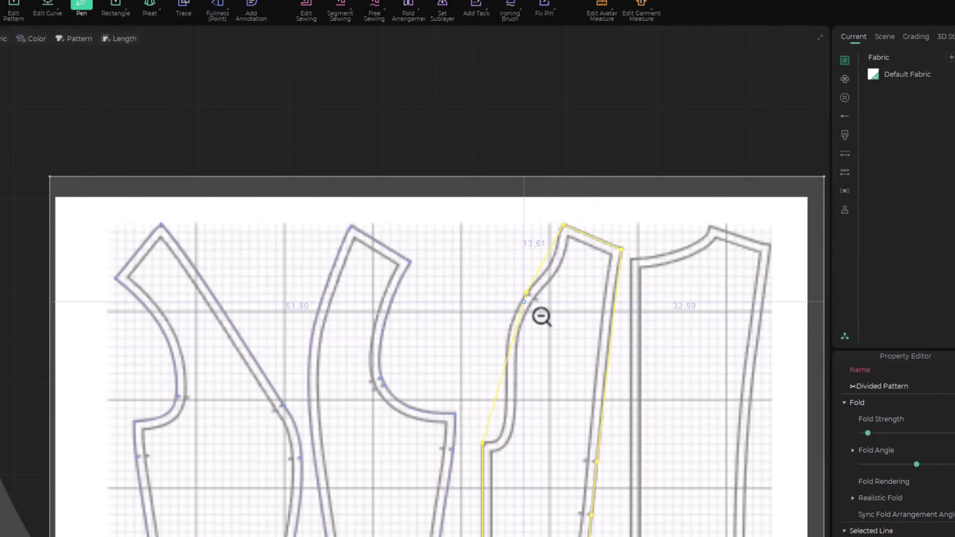
pyautogui.click(49, 11)
pyautogui.scroll(3, 602, 301)
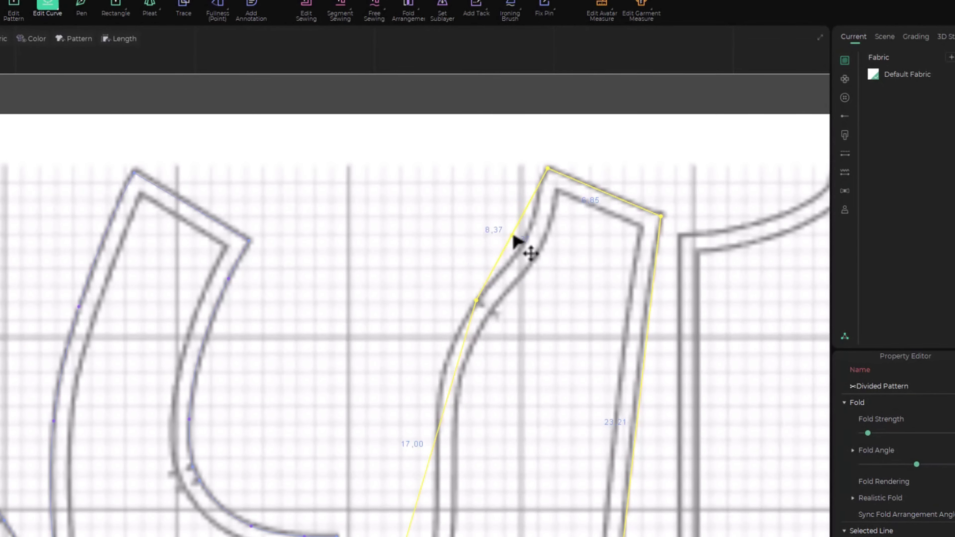
pyautogui.moveTo(514, 237)
pyautogui.mouseDown()
pyautogui.moveTo(524, 245)
pyautogui.moveTo(519, 253)
pyautogui.mouseUp()
pyautogui.scroll(3, 551, 210)
pyautogui.click(535, 188)
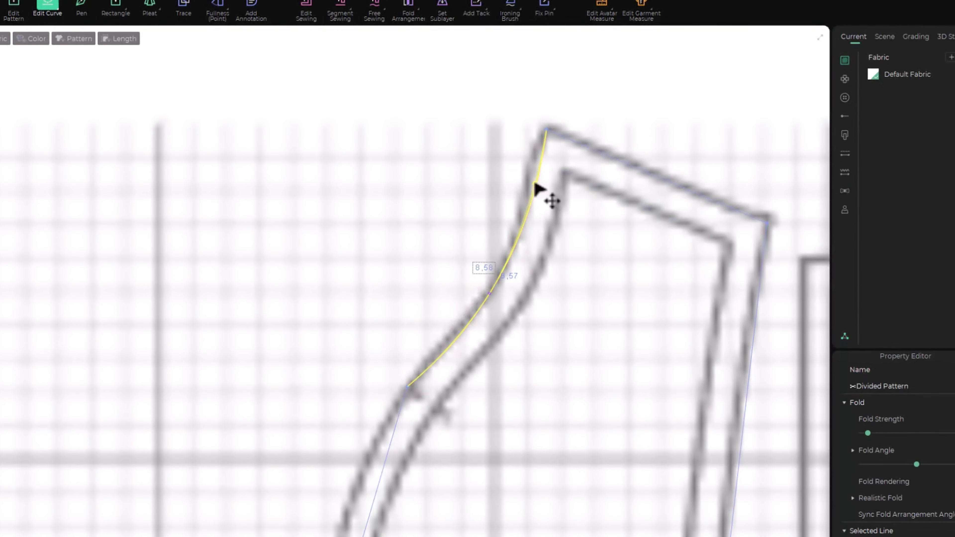
pyautogui.moveTo(530, 179); pyautogui.dragTo(521, 218)
pyautogui.click(521, 217)
pyautogui.scroll(-5, 529, 366)
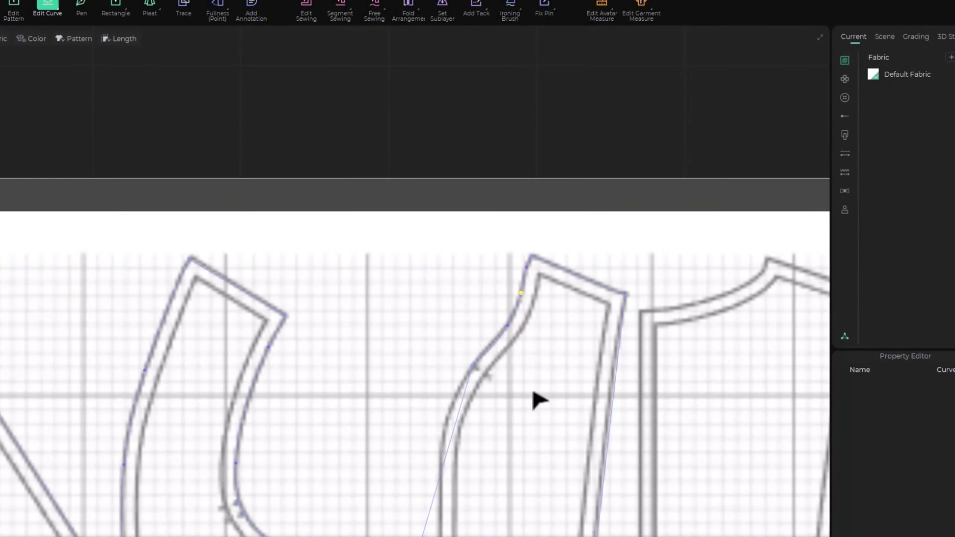
# Curve the third panel's lower armhole segment from the notch to the underarm corner, placing a curve point near that corner
pyautogui.moveTo(537, 400); pyautogui.dragTo(533, 197, button='middle')
pyautogui.moveTo(494, 337); pyautogui.dragTo(478, 217, button='middle')
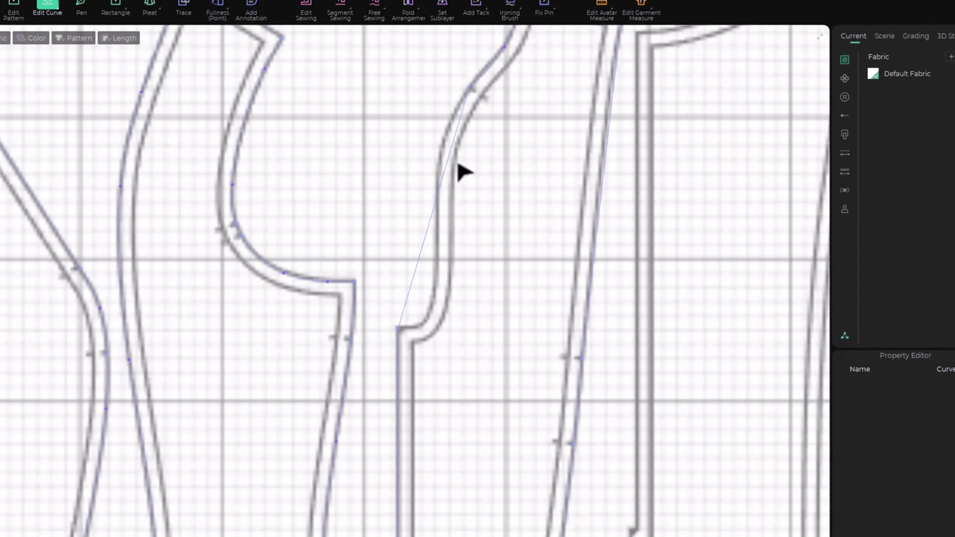
pyautogui.click(452, 141)
pyautogui.click(448, 130)
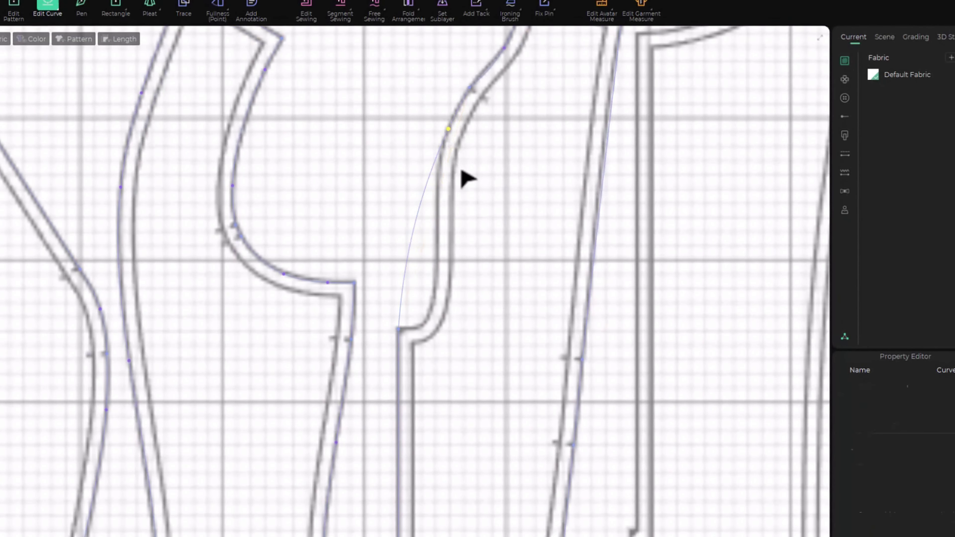
pyautogui.moveTo(419, 210); pyautogui.dragTo(435, 302)
pyautogui.scroll(2, 445, 258)
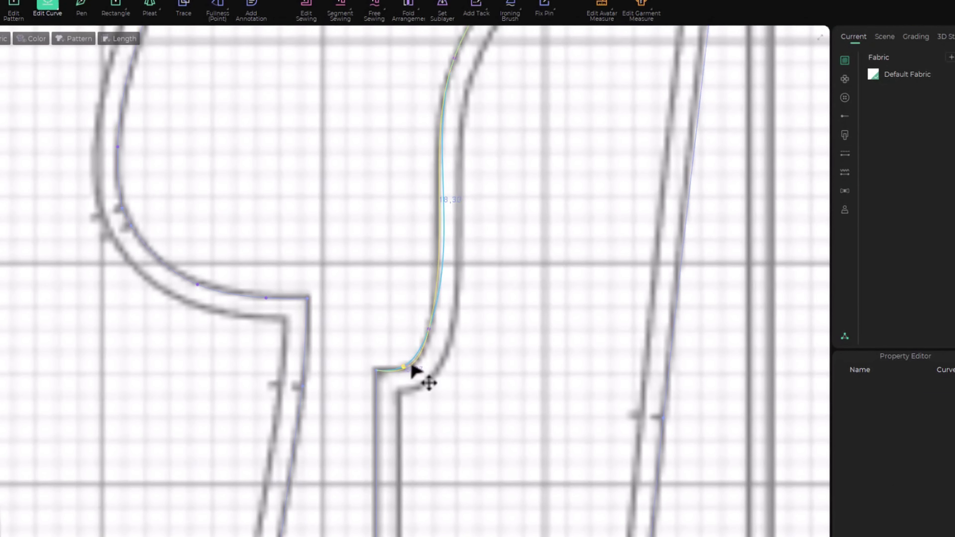
pyautogui.moveTo(413, 368); pyautogui.dragTo(414, 373)
pyautogui.scroll(3, 412, 378)
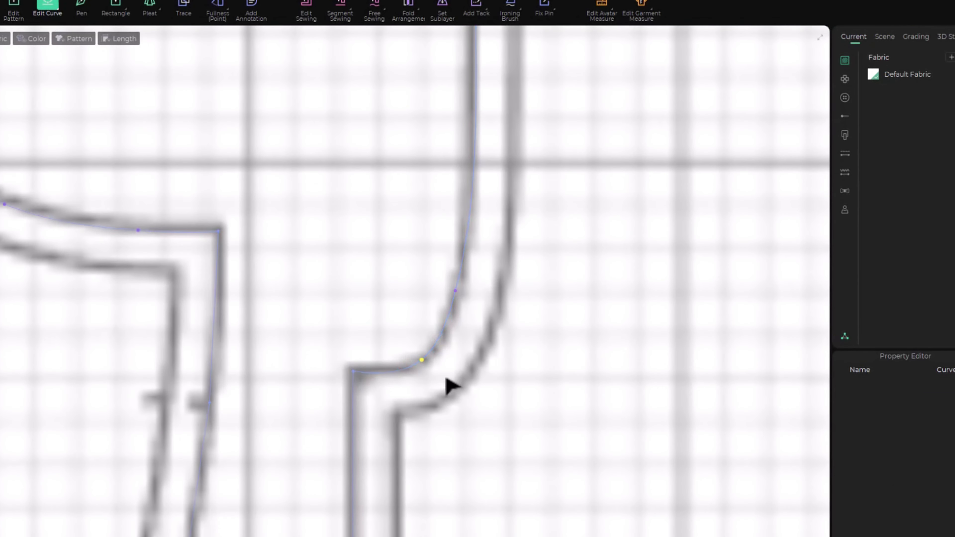
pyautogui.moveTo(420, 363); pyautogui.dragTo(408, 371)
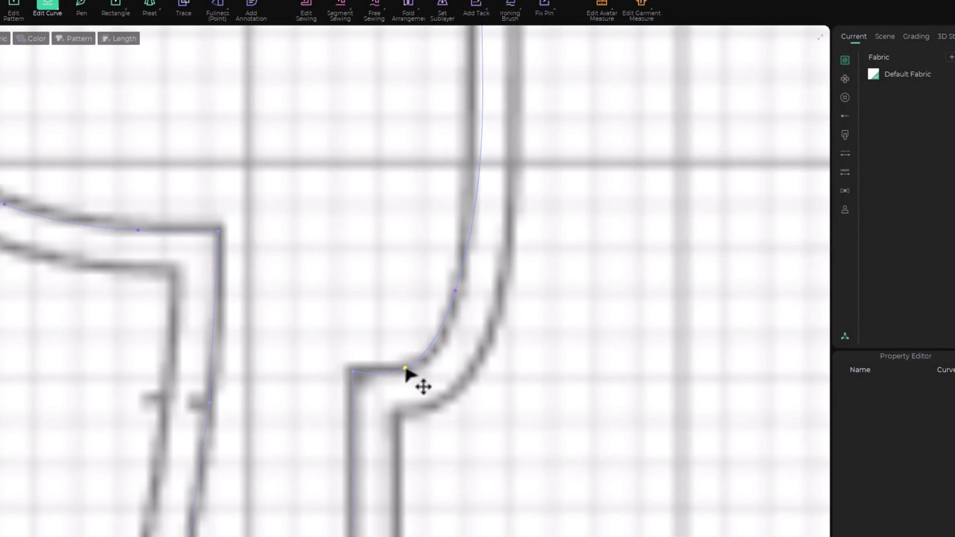
# Try to convert the curve point beside the underarm corner to an end point
pyautogui.rightClick(407, 370)
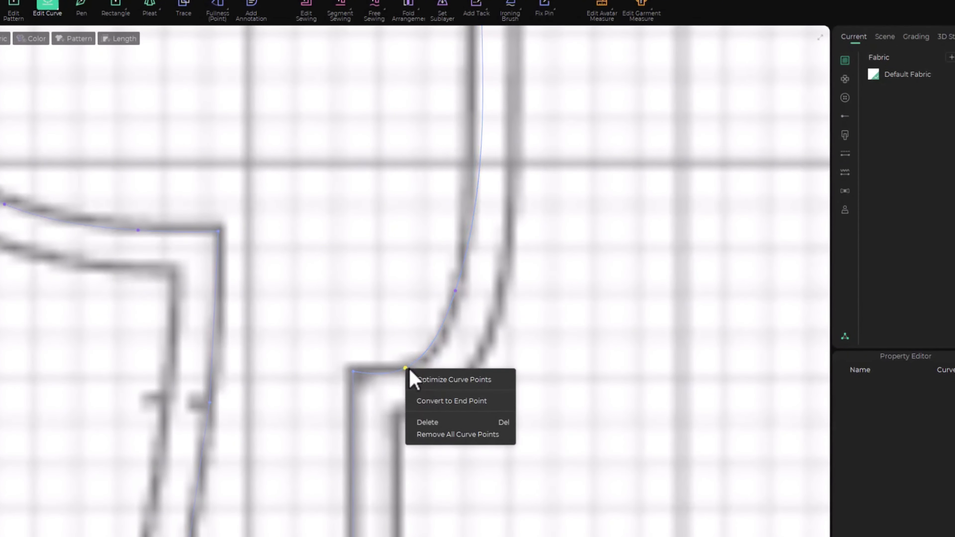
pyautogui.click(466, 401)
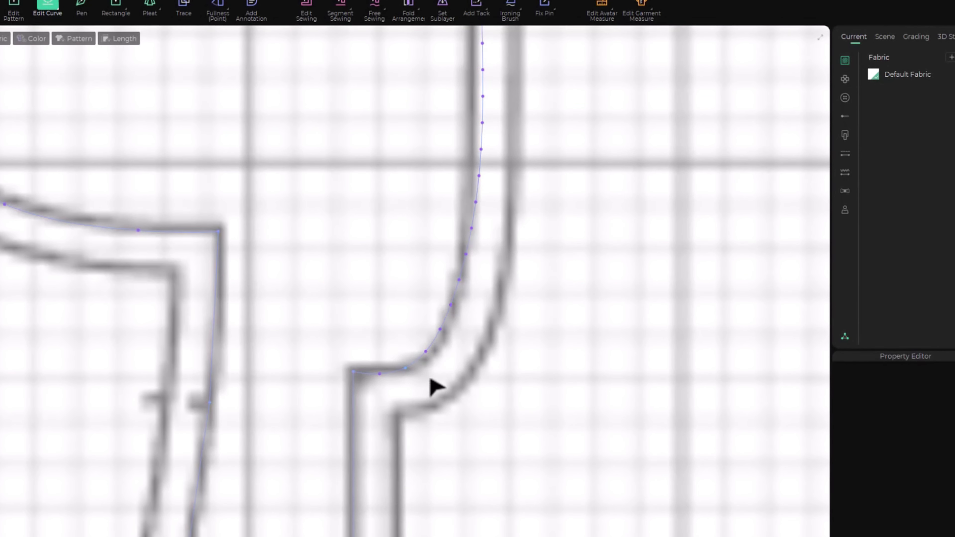
pyautogui.click(451, 367)
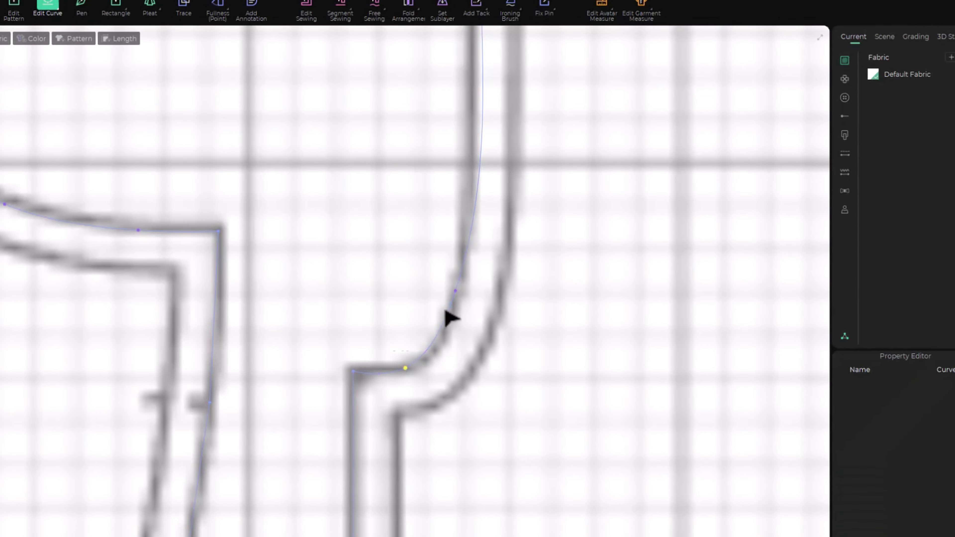
# Refine the lower armhole with extra curve points at the underarm bend, the short flat edge and the near-vertical stretch
pyautogui.moveTo(440, 333); pyautogui.dragTo(385, 378)
pyautogui.click(453, 378)
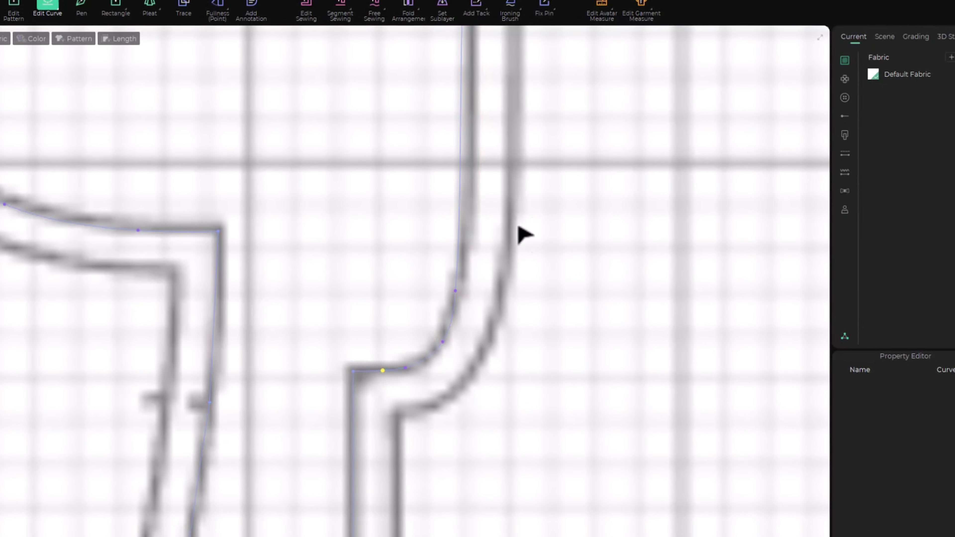
pyautogui.moveTo(525, 235); pyautogui.dragTo(529, 390, button='middle')
pyautogui.moveTo(466, 317); pyautogui.dragTo(476, 316)
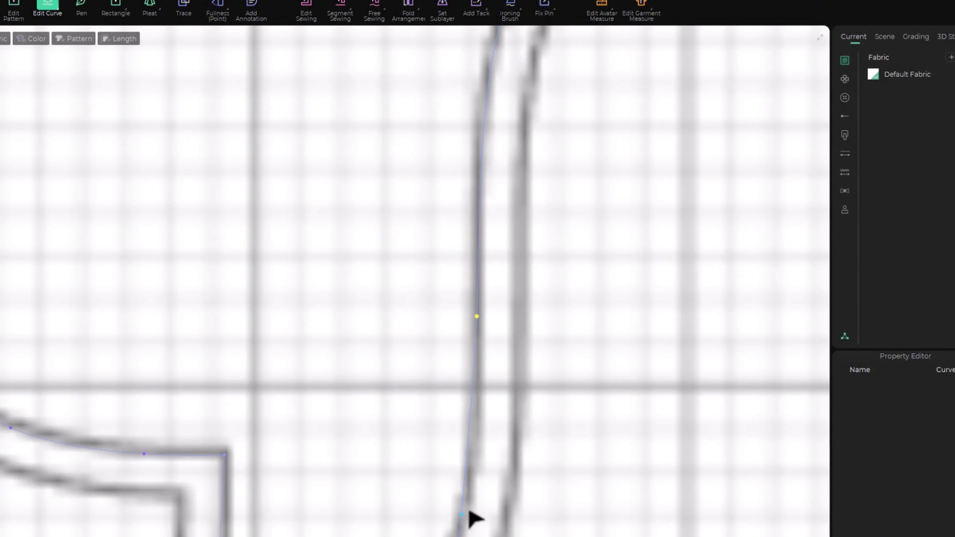
pyautogui.scroll(-5, 507, 437)
pyautogui.moveTo(542, 447); pyautogui.dragTo(488, 353, button='middle')
pyautogui.click(434, 339)
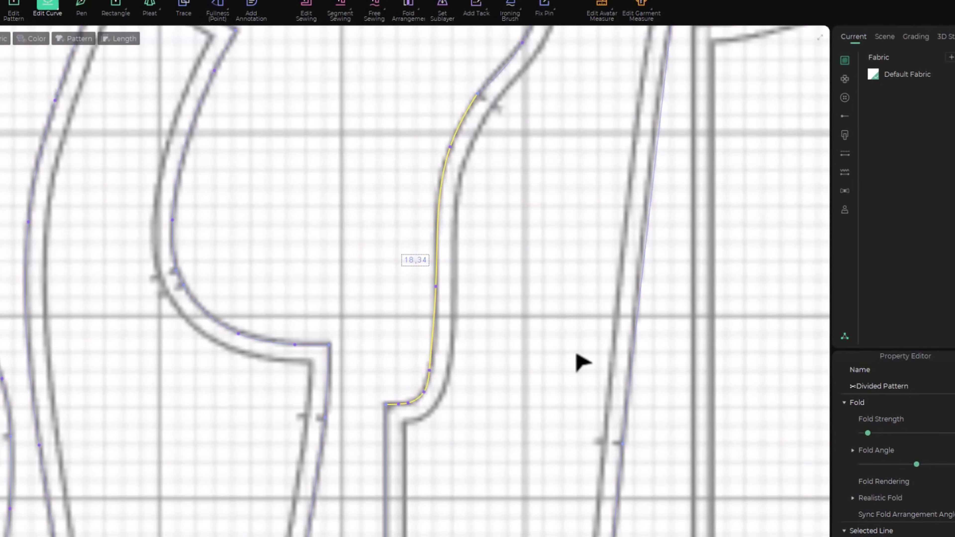
# Add a curve point midway on the third panel's long seam between the shoulder corner and first notch, matching the reference line
pyautogui.scroll(-5, 598, 403)
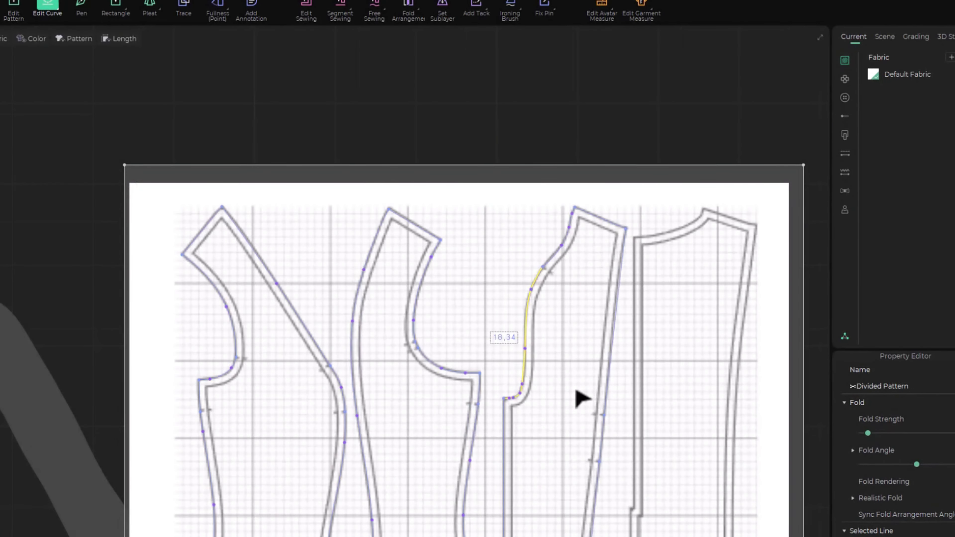
pyautogui.moveTo(580, 378); pyautogui.dragTo(511, 372, button='middle')
pyautogui.scroll(2, 498, 221)
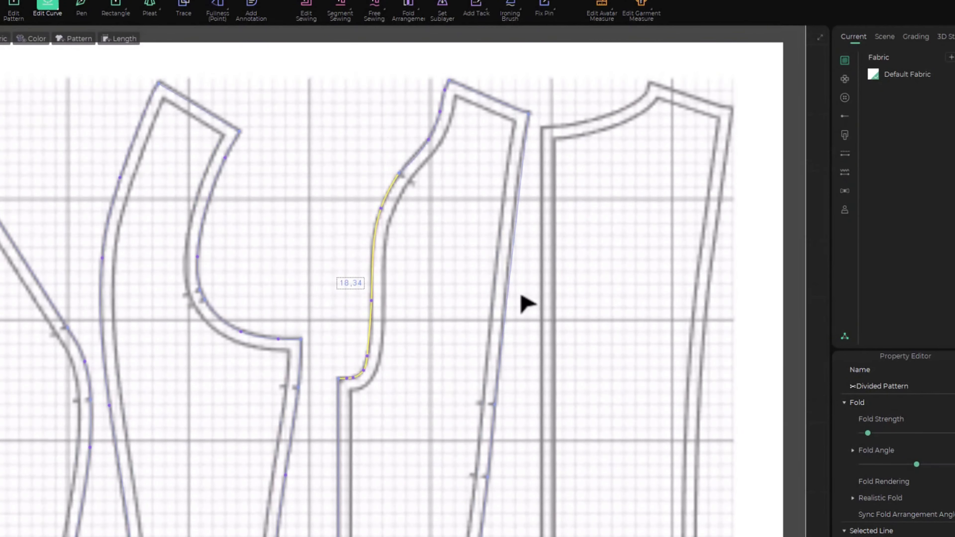
pyautogui.scroll(-4, 527, 303)
pyautogui.scroll(4, 522, 288)
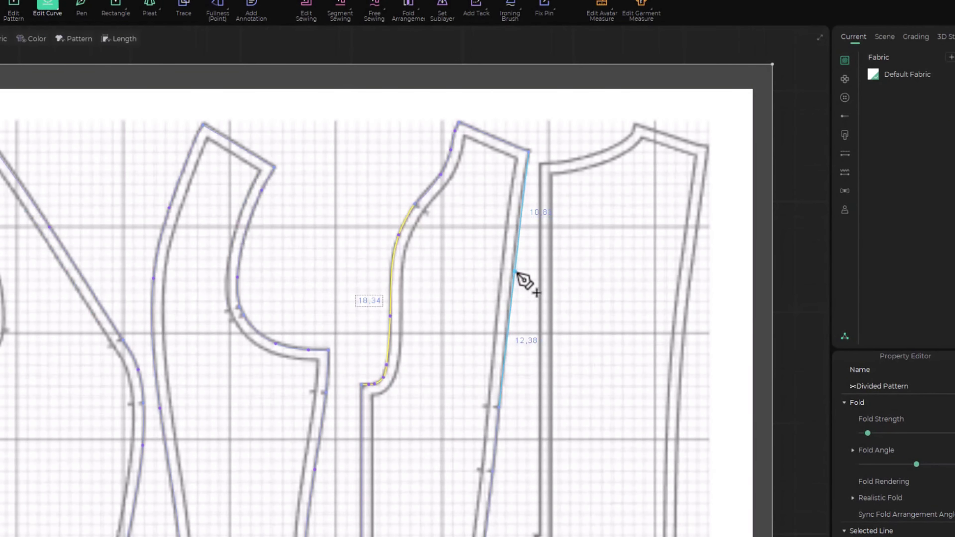
pyautogui.click(516, 273)
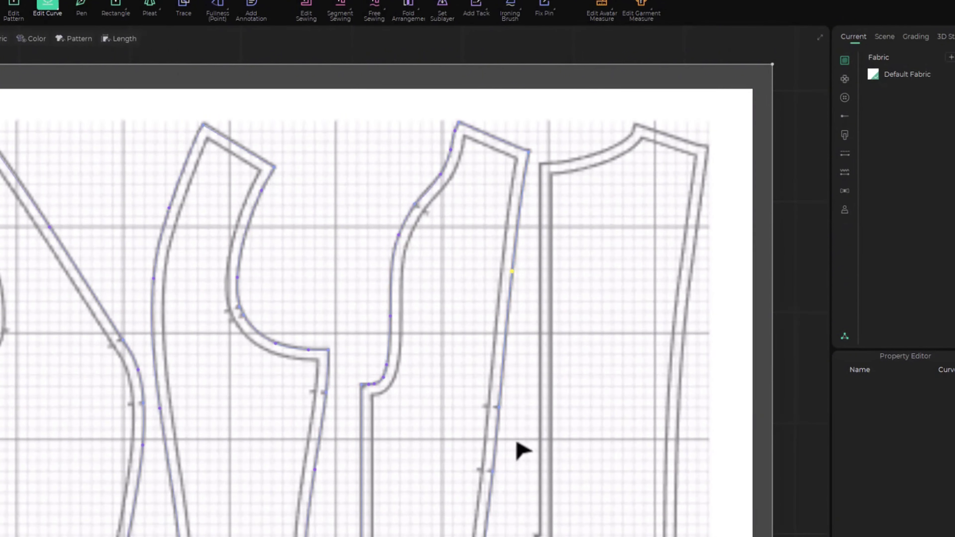
# Add a curve point on the third panel's long seam between the second notch and the waist notch, matching the reference line
pyautogui.moveTo(518, 364); pyautogui.dragTo(536, 70, button='middle')
pyautogui.scroll(2, 516, 345)
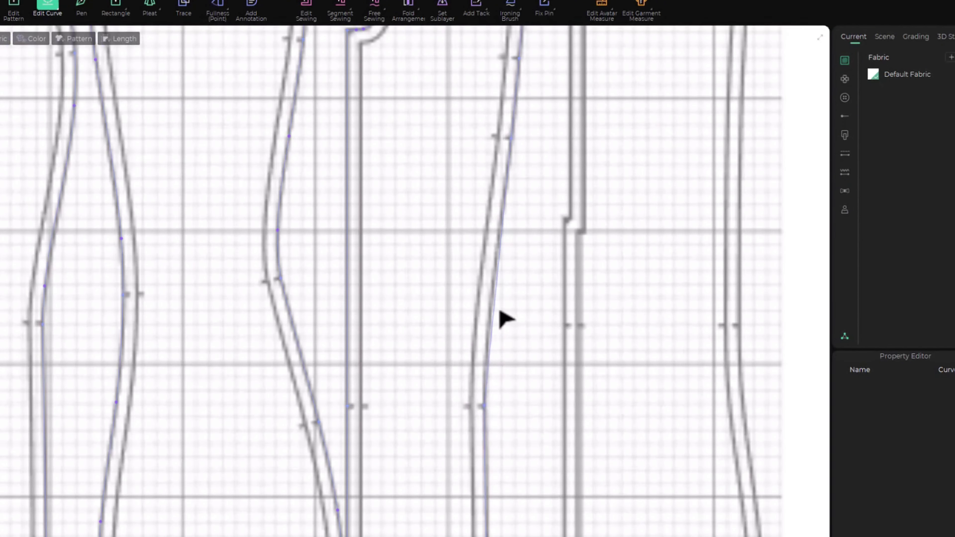
pyautogui.click(495, 316)
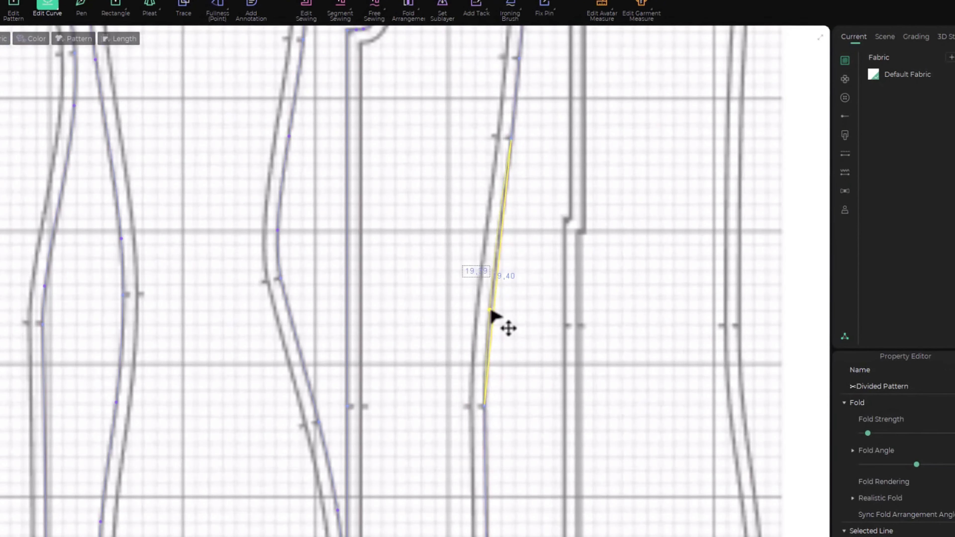
pyautogui.click(491, 310)
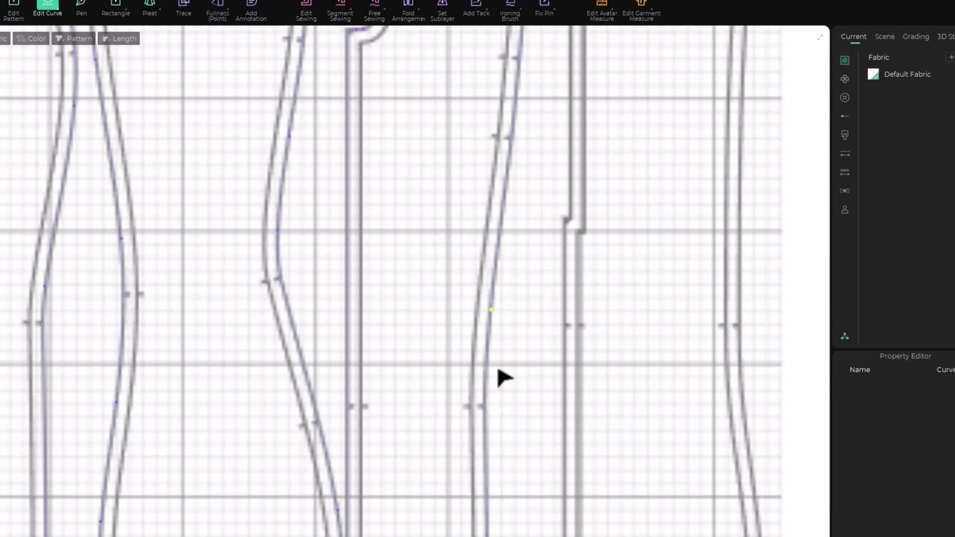
# With Trace, select the third panel's armhole, shoulder and long-seam segments down to the waist notch
pyautogui.scroll(-5, 503, 376)
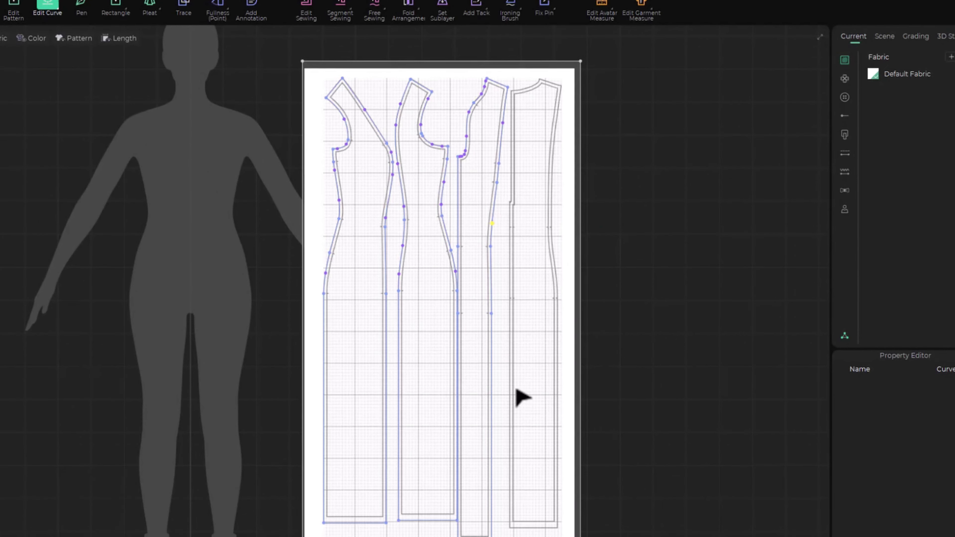
pyautogui.click(185, 9)
pyautogui.click(469, 130)
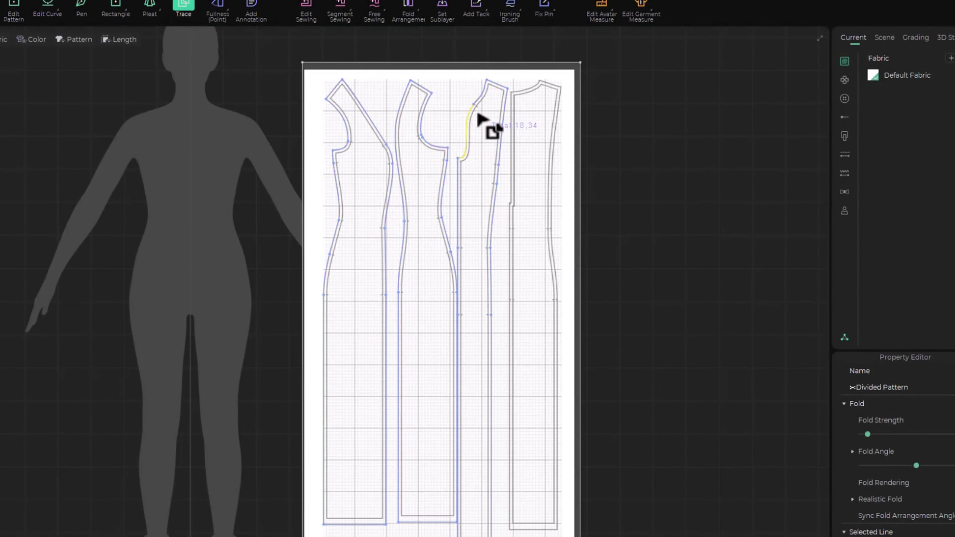
pyautogui.click(497, 85)
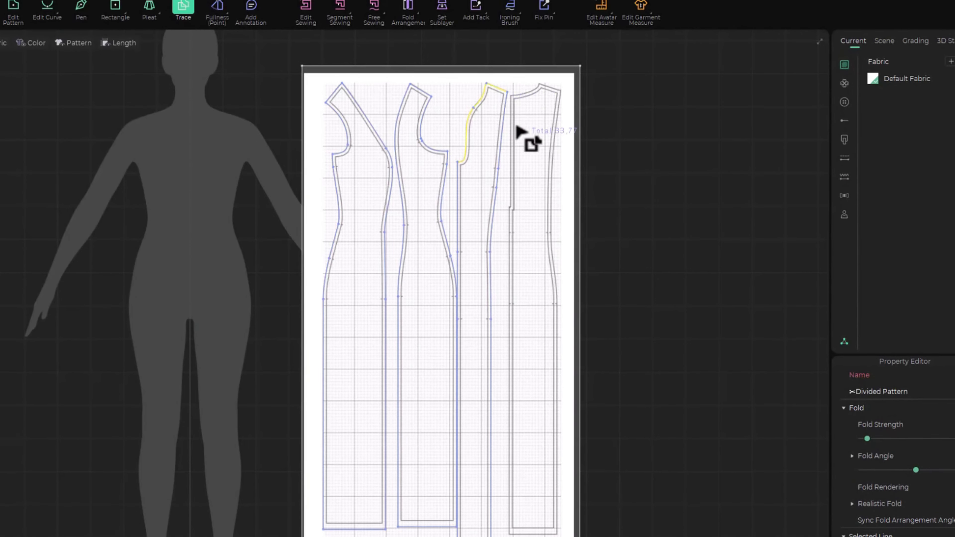
pyautogui.click(498, 169)
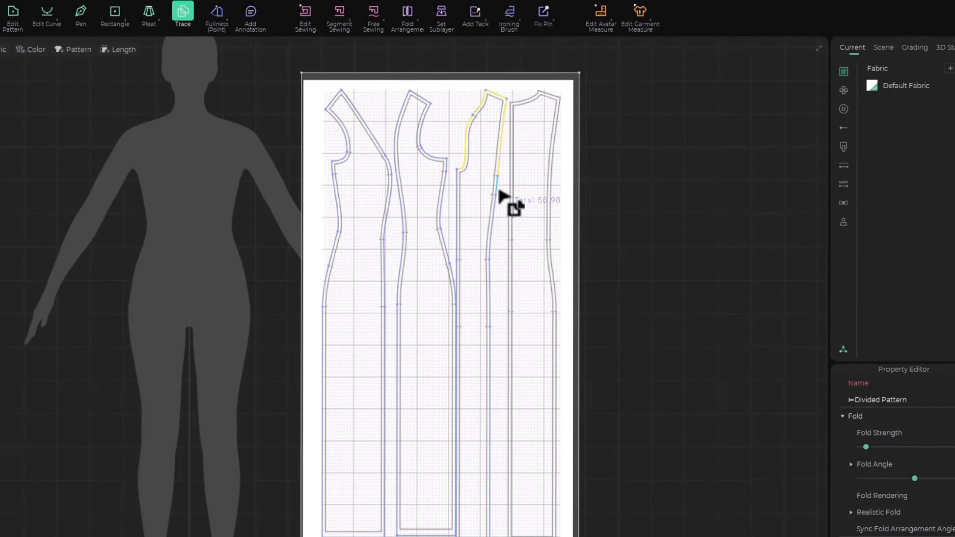
pyautogui.click(498, 190)
pyautogui.click(494, 213)
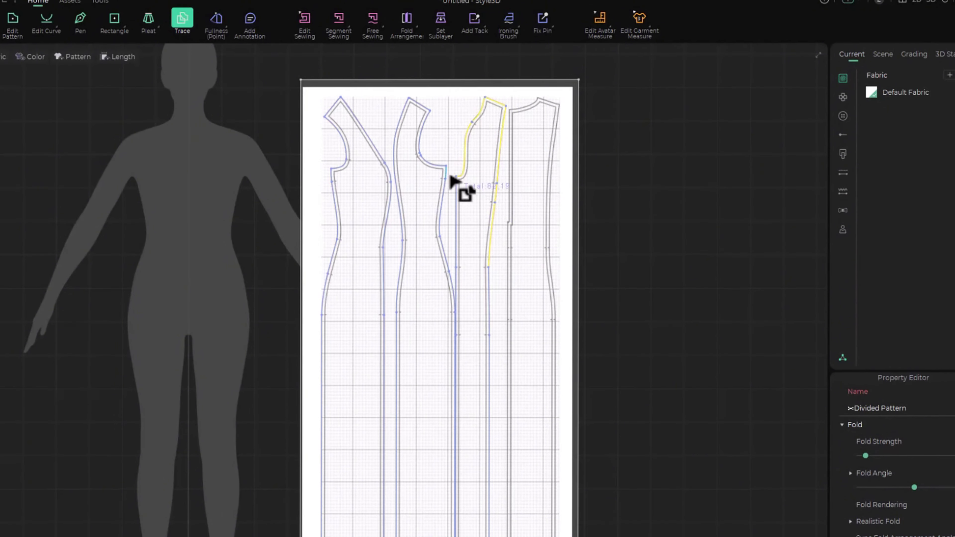
# Add the third panel's straight edge, lower seam segments and hem to the trace selection, completing the outline
pyautogui.click(477, 265)
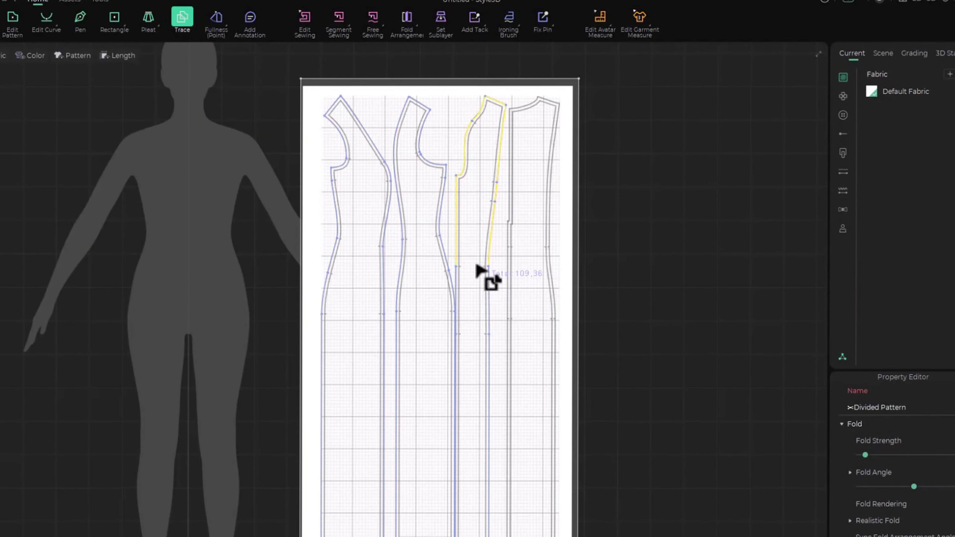
pyautogui.click(484, 288)
pyautogui.moveTo(491, 427); pyautogui.dragTo(493, 316, button='middle')
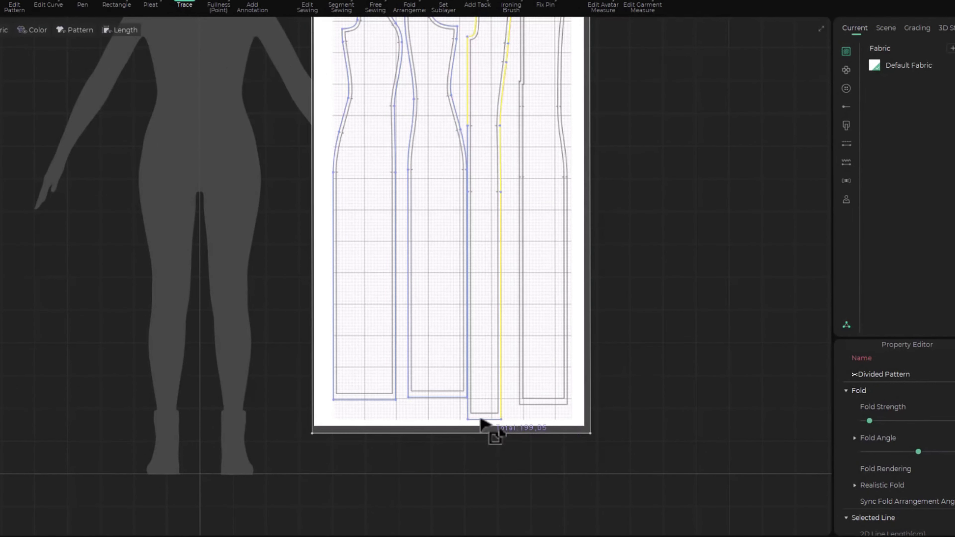
pyautogui.click(468, 380)
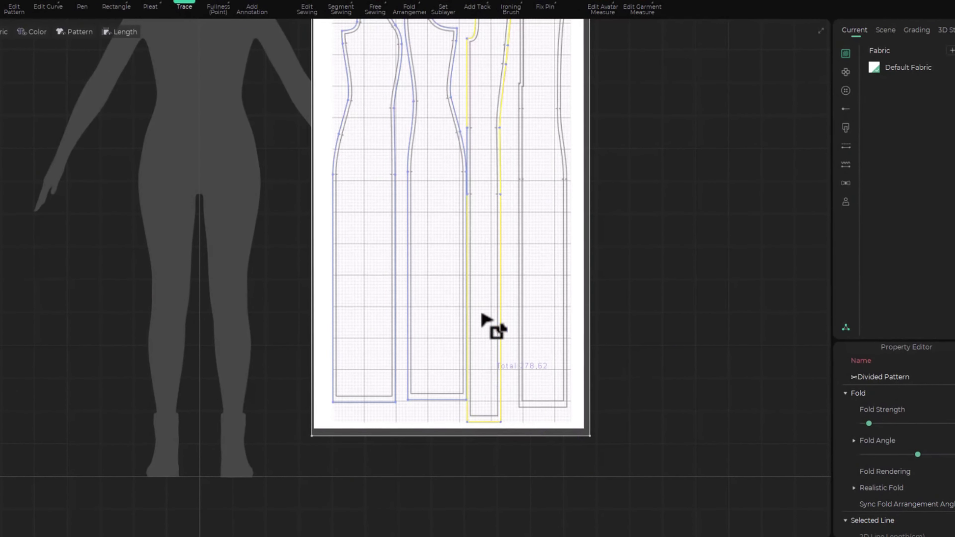
pyautogui.click(466, 152)
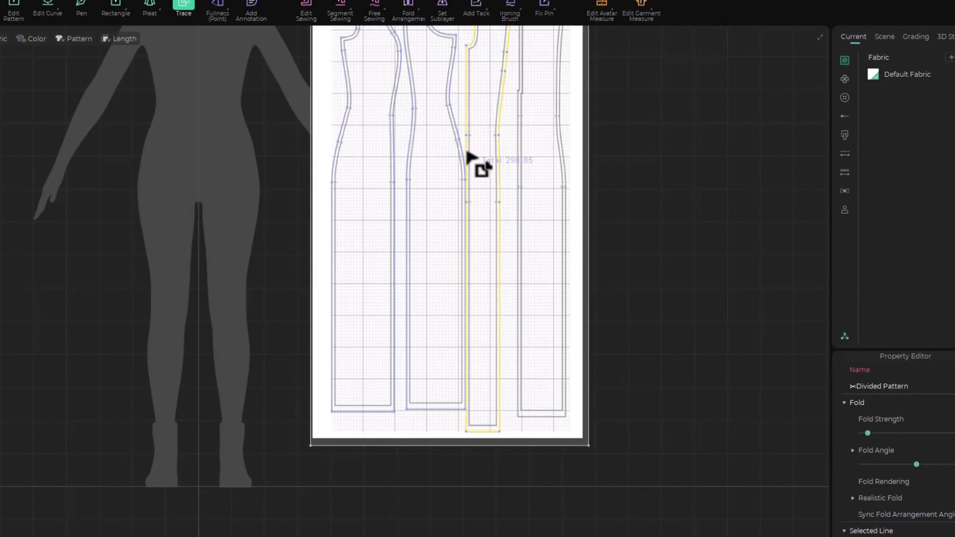
# Trace the selected third-panel outline as a separate pattern piece and place it to the right of the reference graphic
pyautogui.moveTo(493, 115); pyautogui.dragTo(472, 328, button='middle')
pyautogui.scroll(3, 492, 200)
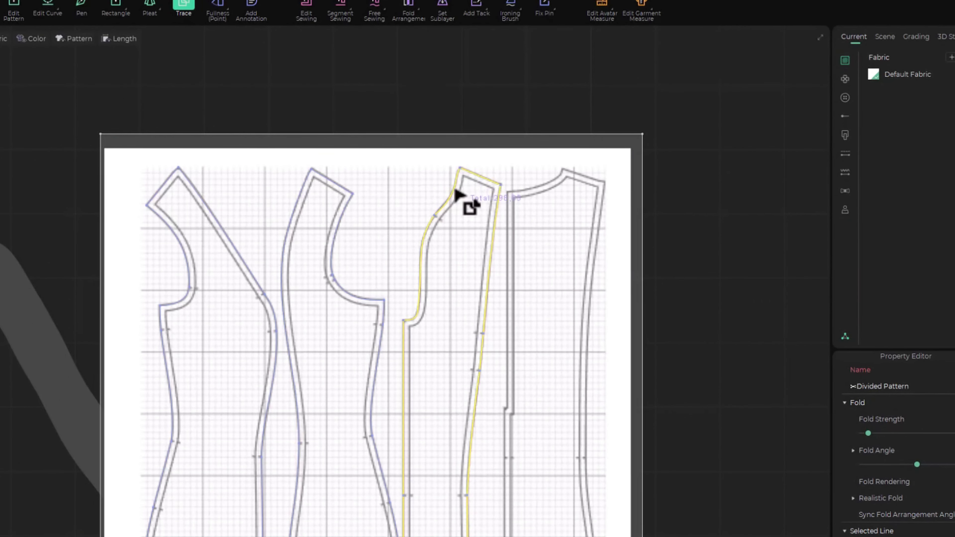
pyautogui.rightClick(456, 191)
pyautogui.click(489, 205)
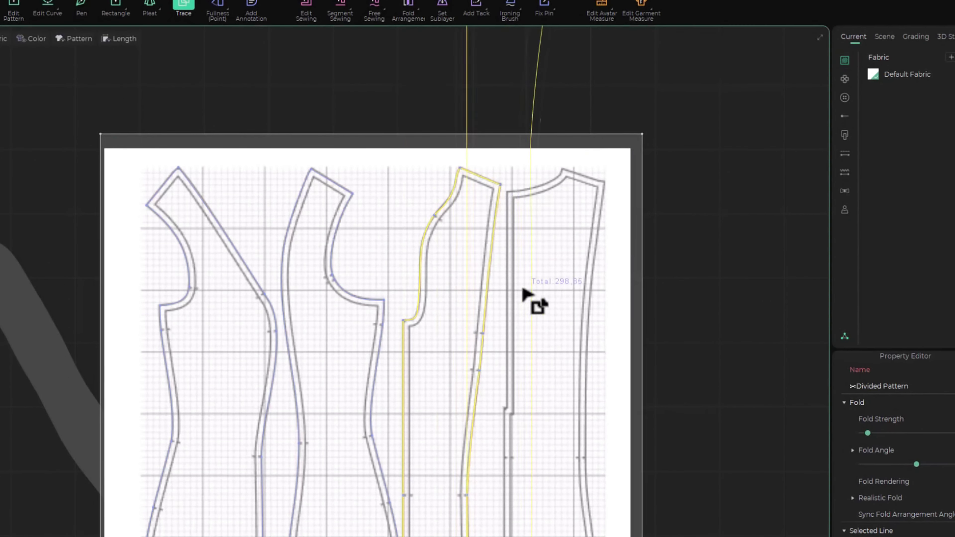
pyautogui.scroll(-5, 508, 280)
pyautogui.scroll(-2, 507, 280)
pyautogui.moveTo(495, 326)
pyautogui.mouseDown()
pyautogui.moveTo(590, 352)
pyautogui.moveTo(571, 342)
pyautogui.mouseUp()
# Start the fourth panel's outline with the Pen tool, placing points at both neckline ends and the outer shoulder corner
pyautogui.scroll(4, 524, 303)
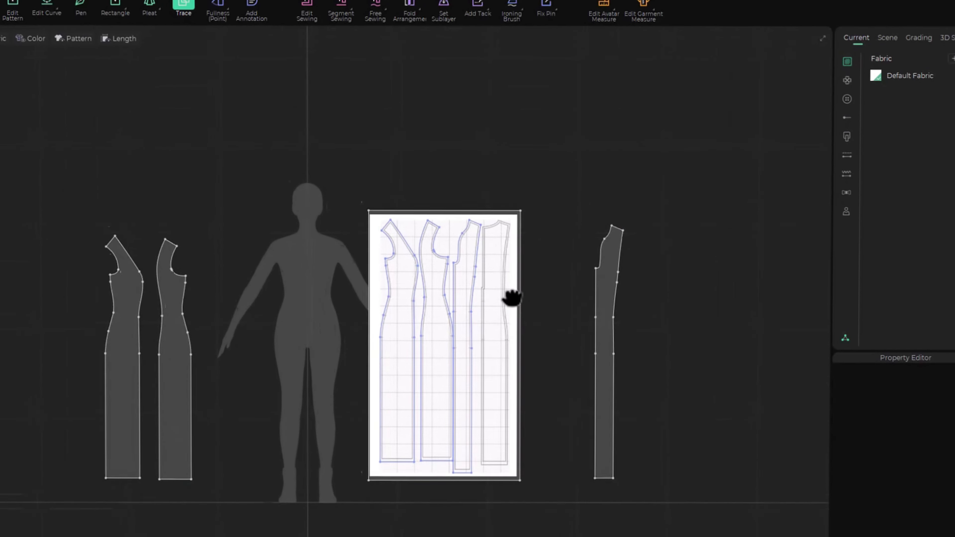
pyautogui.scroll(2, 465, 251)
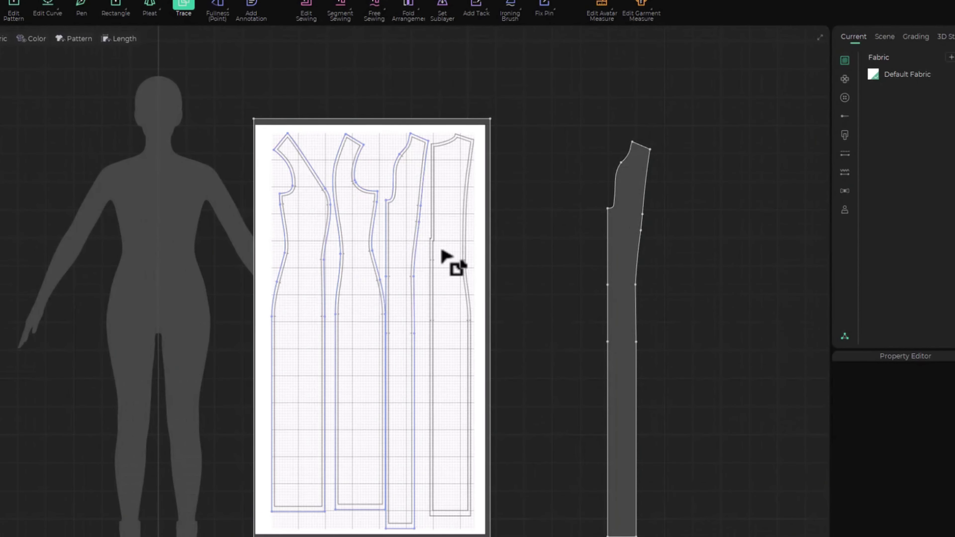
pyautogui.scroll(1, 444, 150)
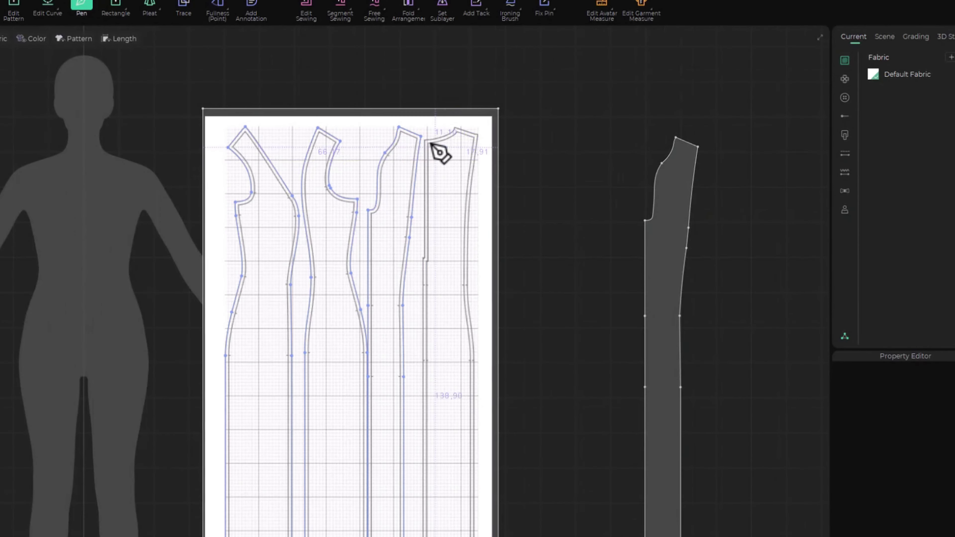
pyautogui.scroll(1, 429, 140)
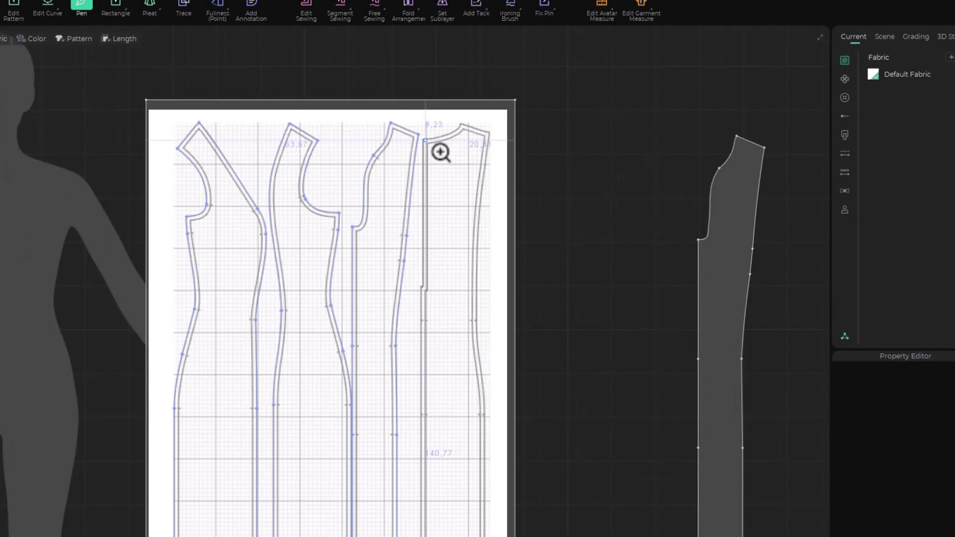
pyautogui.scroll(1, 440, 153)
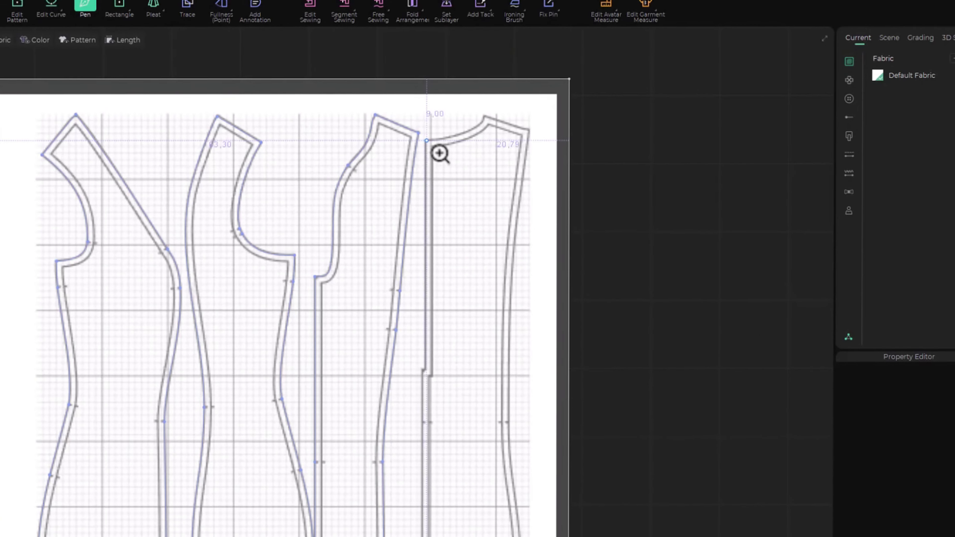
pyautogui.click(430, 142)
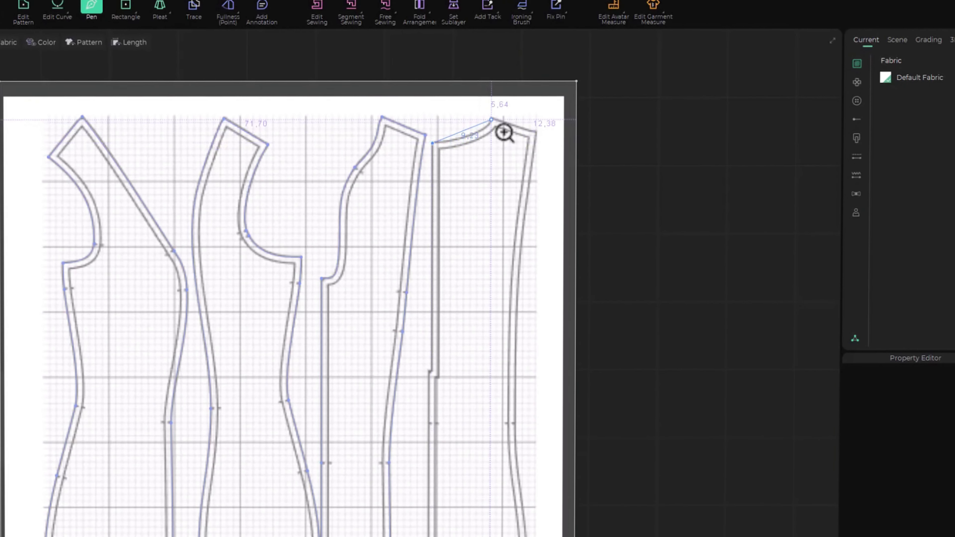
pyautogui.click(492, 119)
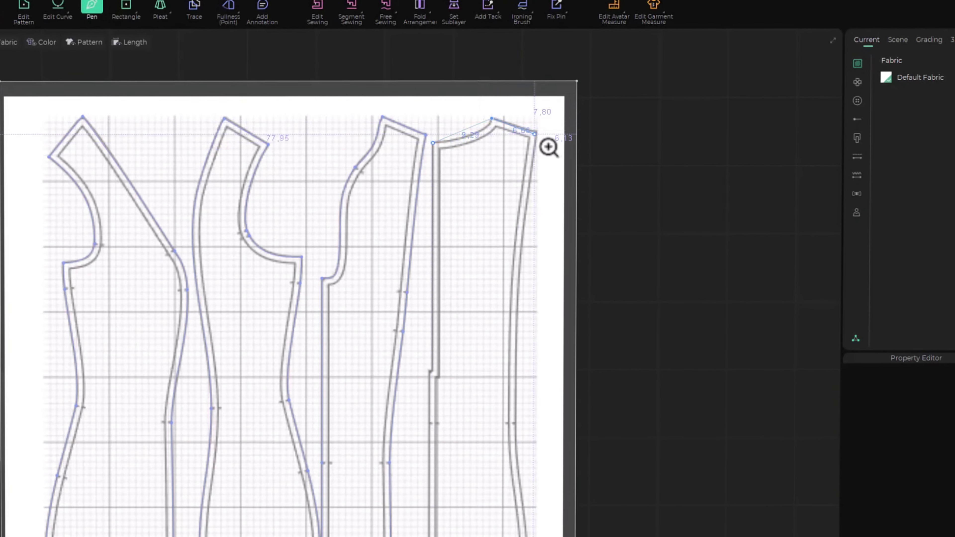
pyautogui.click(530, 131)
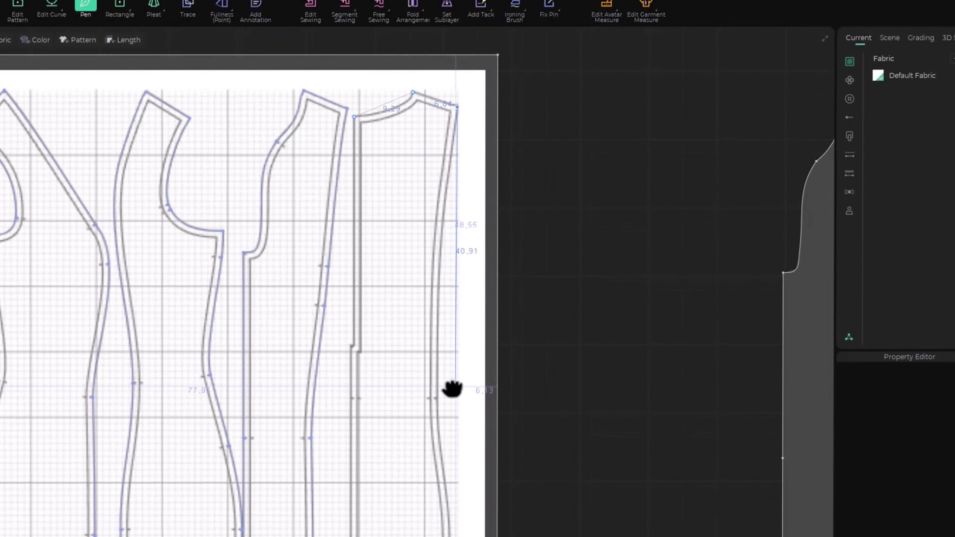
# Continue the fourth panel's outline down the shaped seam with points at the waist notch and the hip notch
pyautogui.scroll(3, 433, 399)
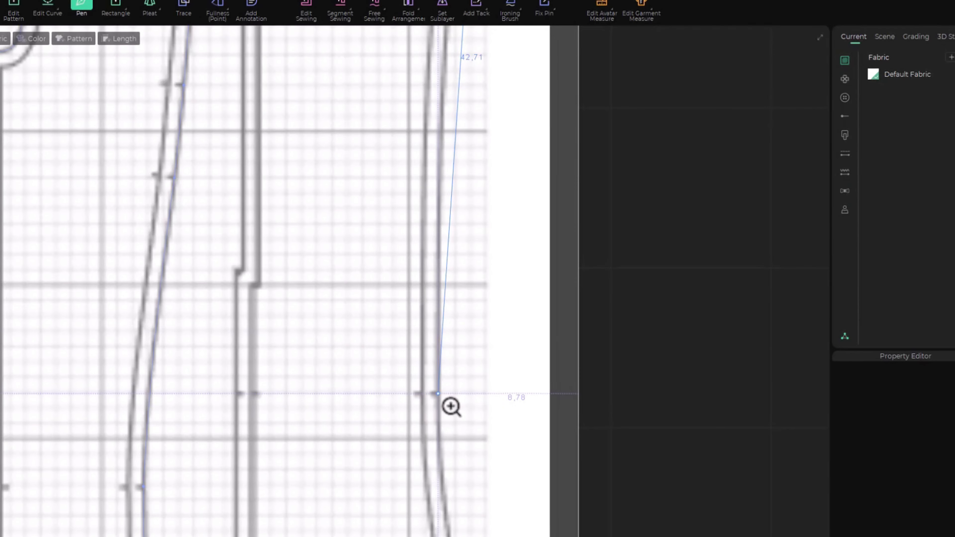
pyautogui.scroll(-5, 431, 477)
pyautogui.scroll(3, 388, 215)
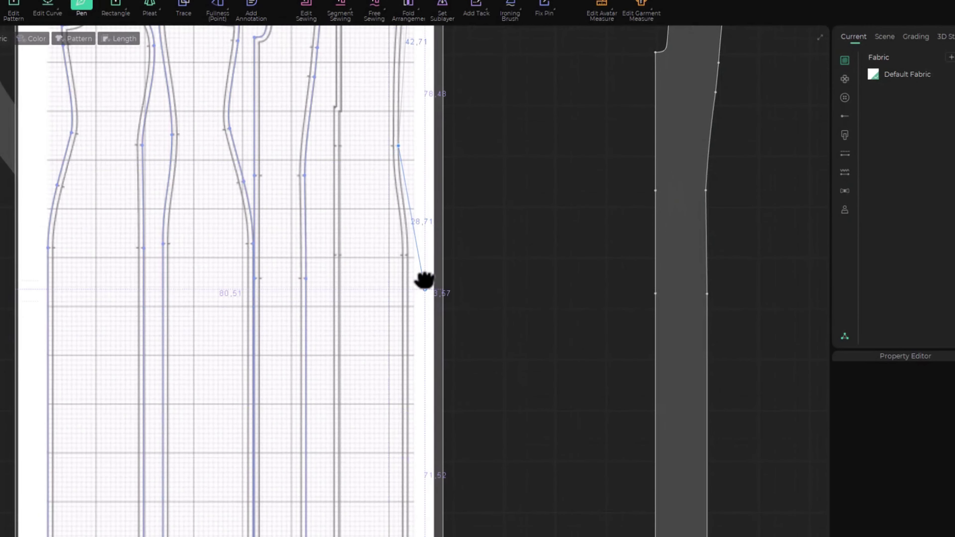
pyautogui.scroll(3, 415, 234)
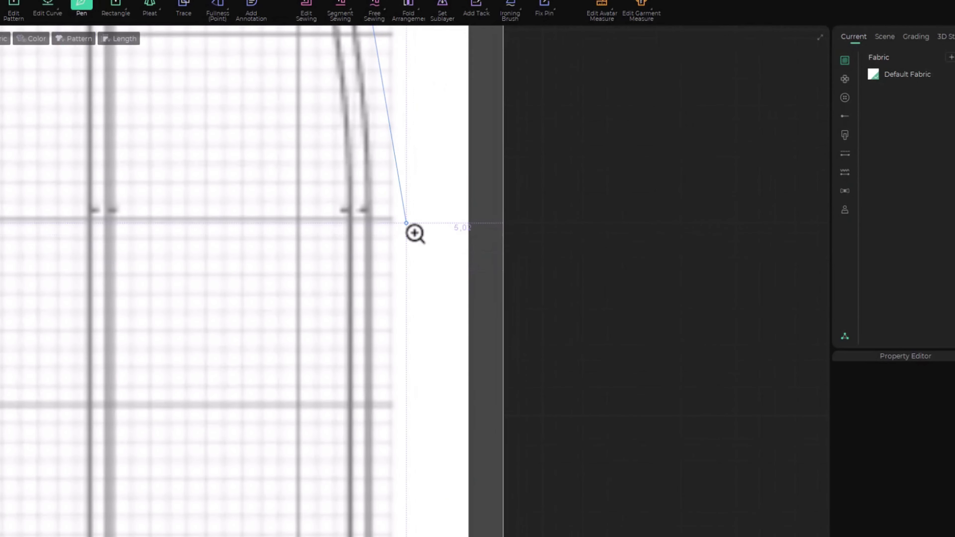
pyautogui.click(369, 210)
# Extend the fourth panel's outline from the hip notch straight down to the hem corner
pyautogui.moveTo(347, 485); pyautogui.dragTo(405, 196, button='middle')
pyautogui.scroll(-4, 397, 352)
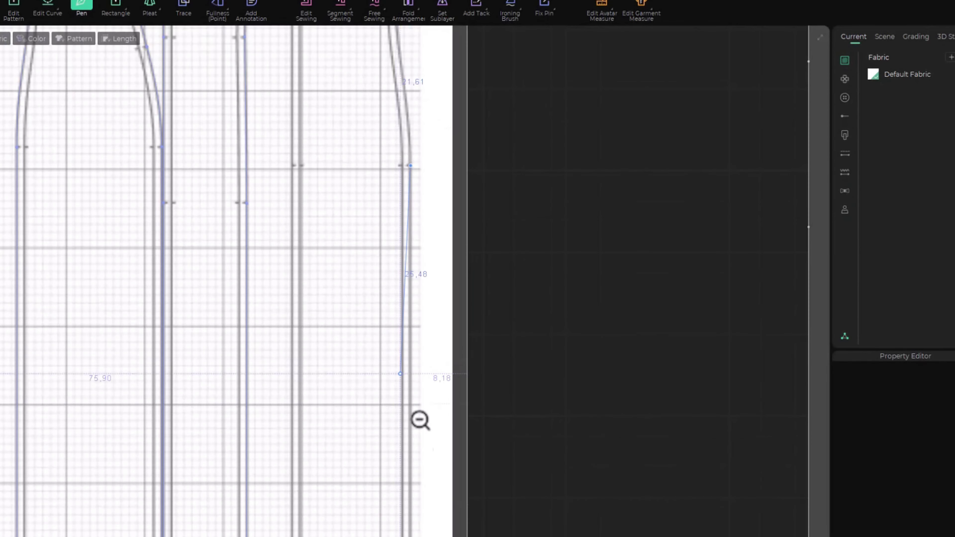
pyautogui.moveTo(412, 430); pyautogui.dragTo(432, 109, button='middle')
pyautogui.scroll(-1, 431, 109)
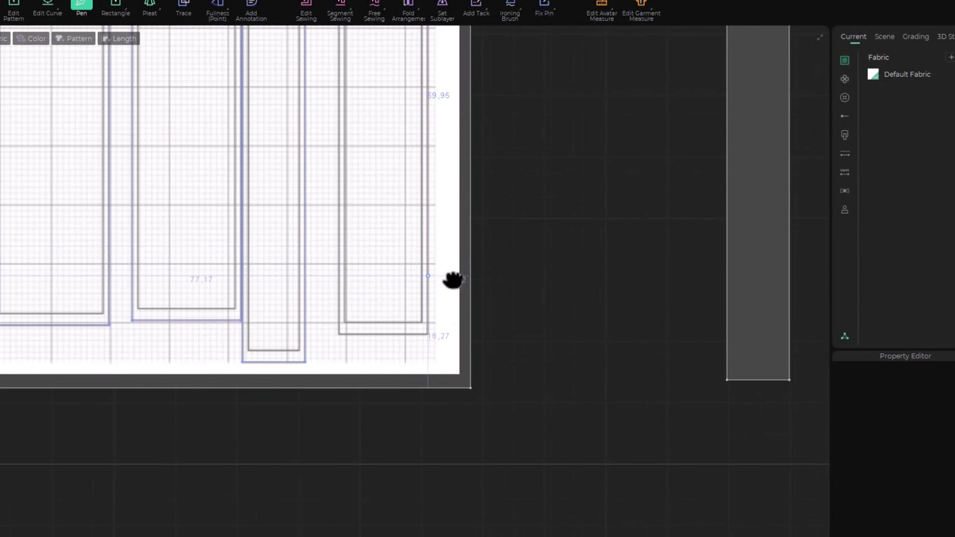
pyautogui.scroll(2, 429, 335)
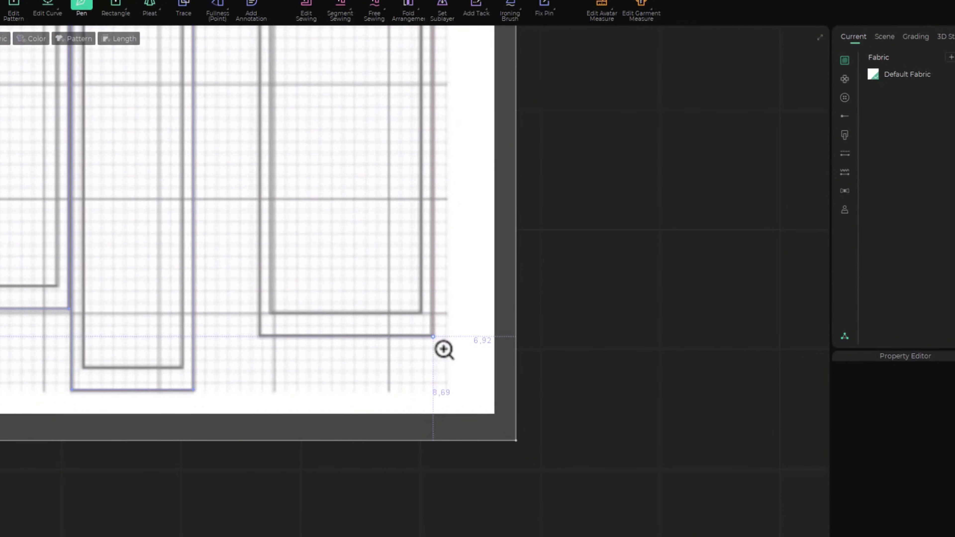
pyautogui.click(433, 335)
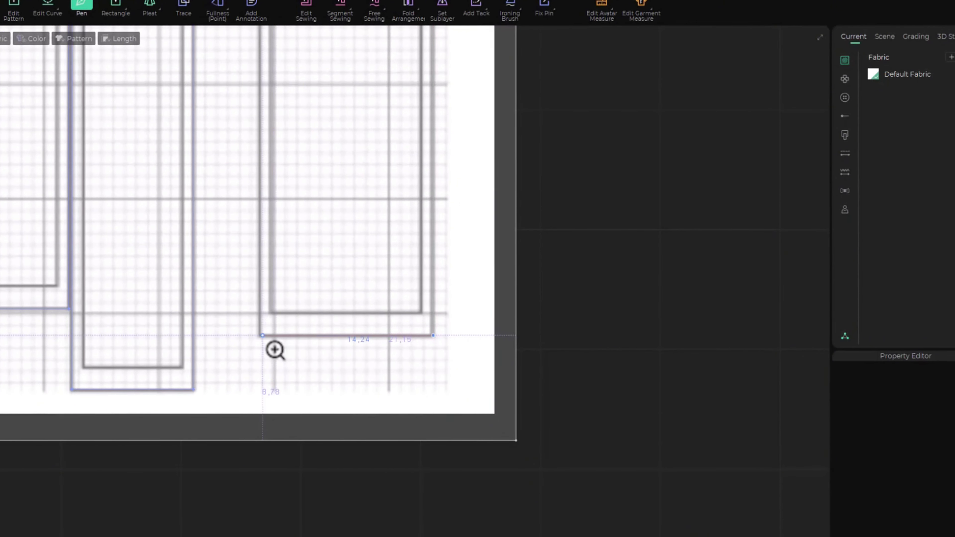
# Carry the fourth panel's outline across the hem and up the straight edge through both notches to the small step's outer corner
pyautogui.scroll(-5, 265, 100)
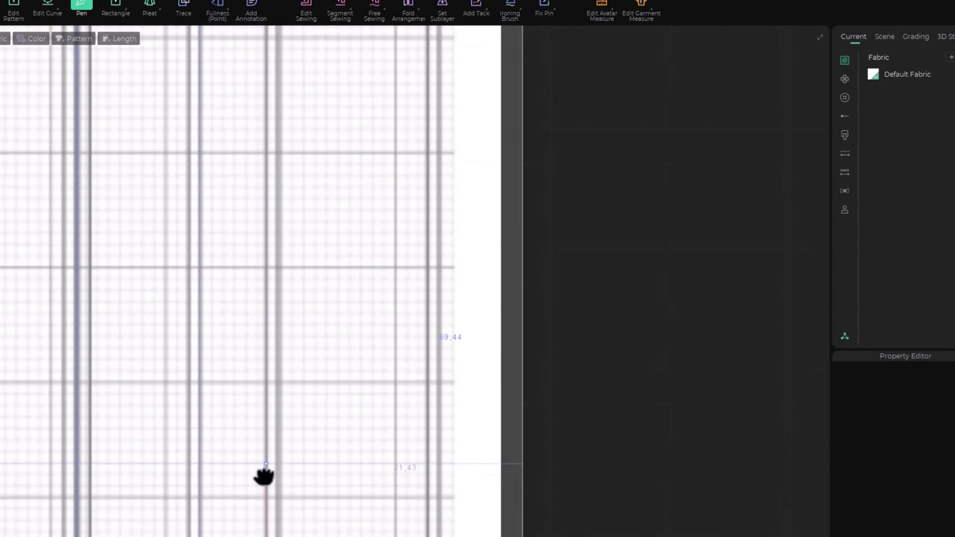
pyautogui.scroll(5, 267, 108)
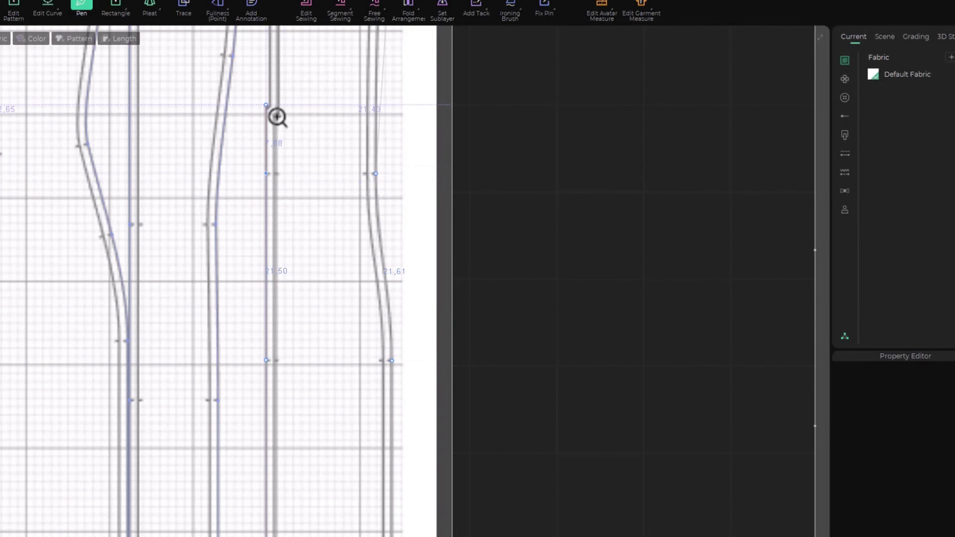
pyautogui.scroll(5, 266, 105)
pyautogui.scroll(3, 261, 104)
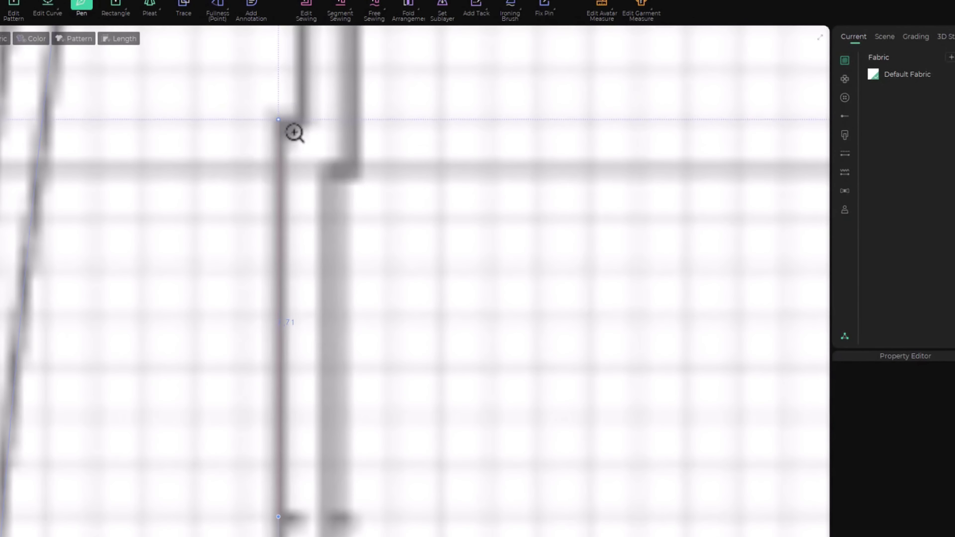
pyautogui.scroll(-4, 305, 136)
# Place the small step's inner corner on the fourth panel's outline with a next-point length of 0.5 cm
pyautogui.scroll(4, 302, 136)
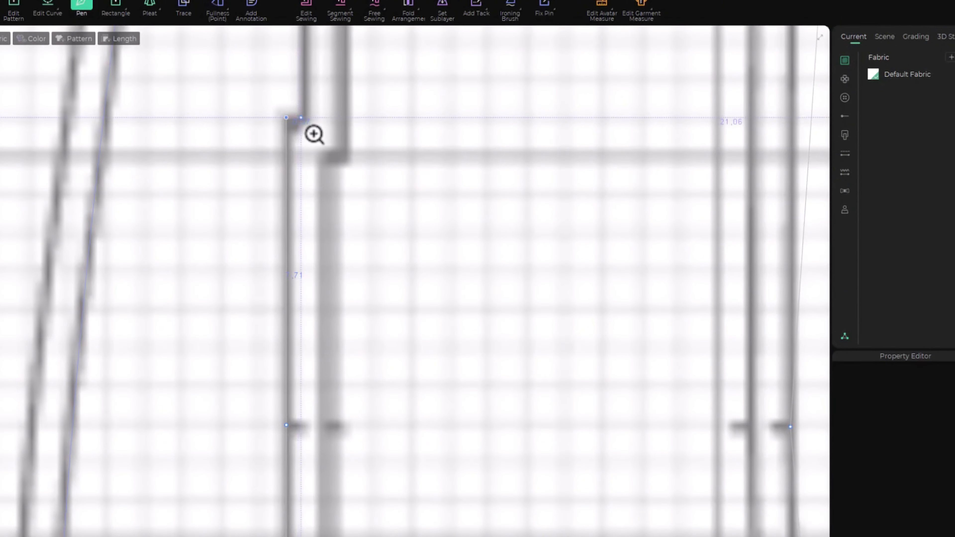
pyautogui.scroll(2, 314, 134)
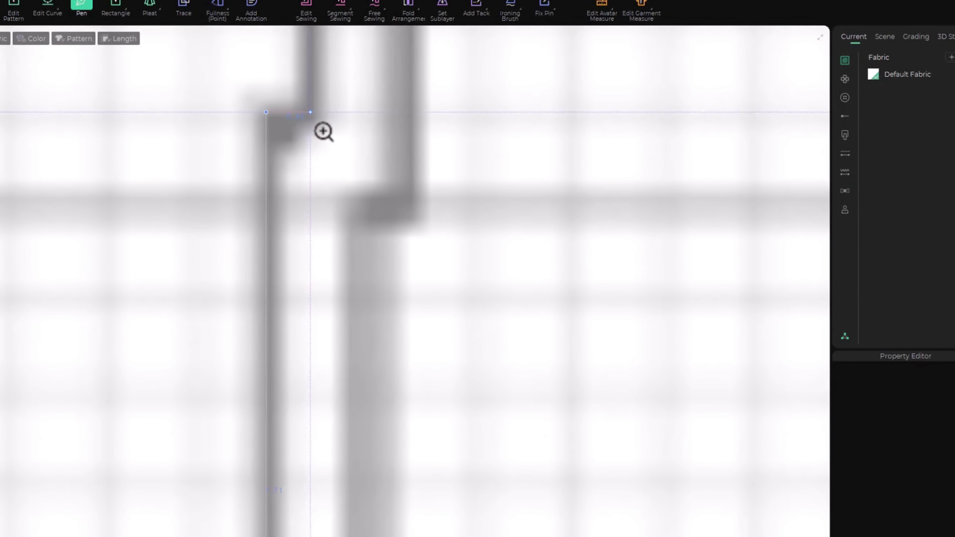
pyautogui.rightClick(314, 128)
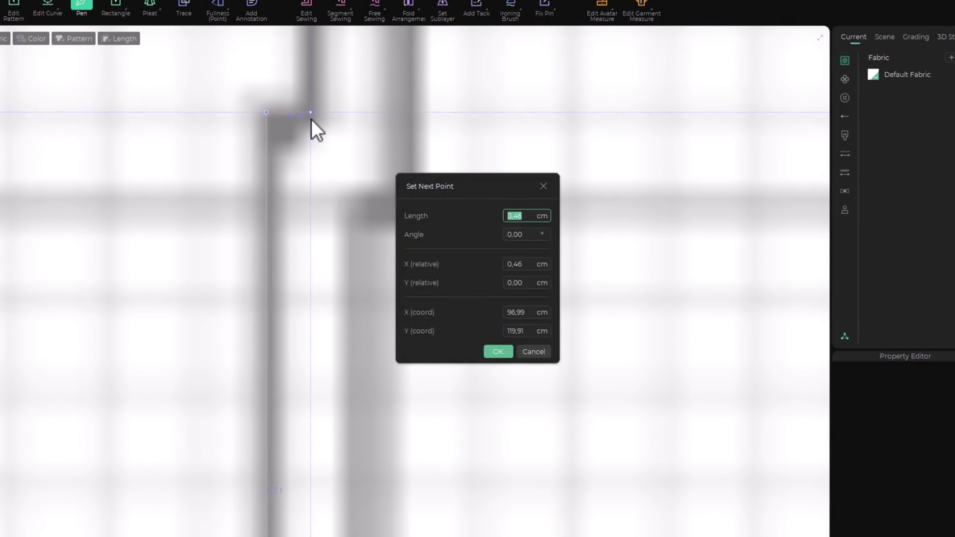
pyautogui.write('0')
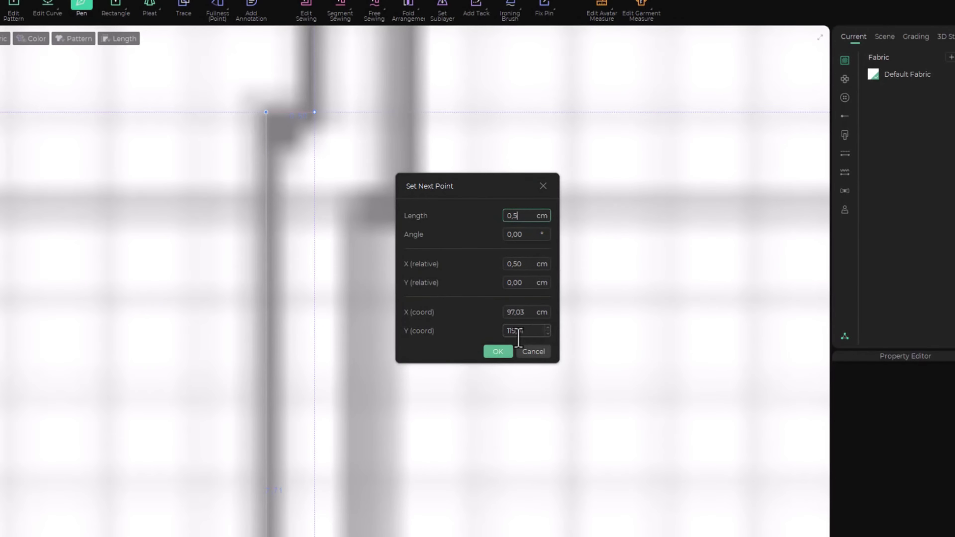
pyautogui.click(495, 357)
# Run the fourth panel's straight edge up from the small step and close the outline at the neckline's starting point
pyautogui.scroll(-5, 329, 99)
pyautogui.moveTo(325, 87); pyautogui.dragTo(311, 471, button='middle')
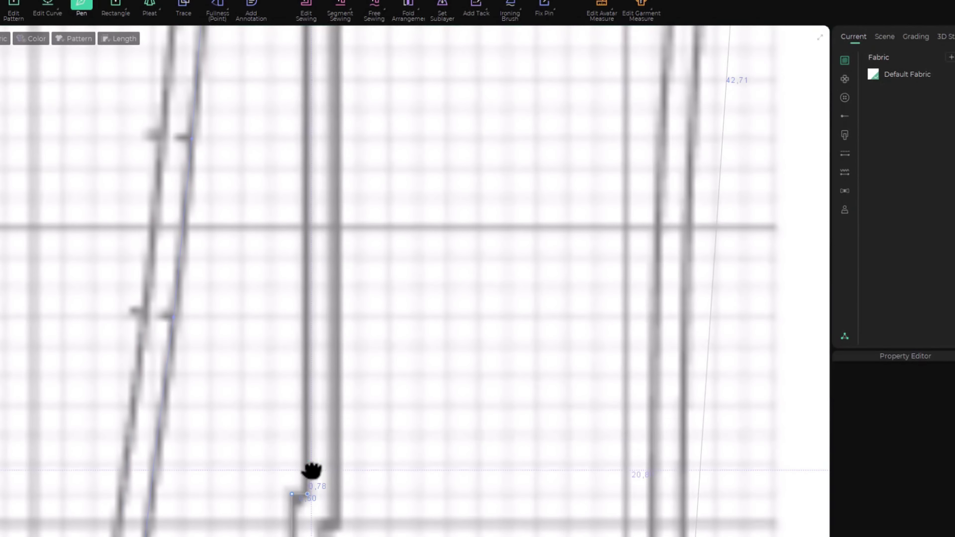
pyautogui.scroll(-6, 332, 257)
pyautogui.scroll(-2, 334, 259)
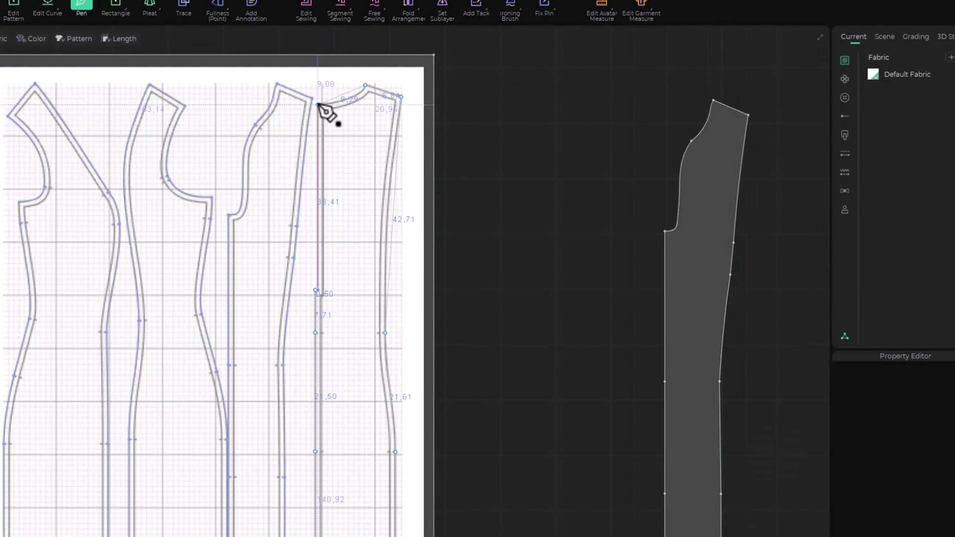
pyautogui.scroll(4, 319, 105)
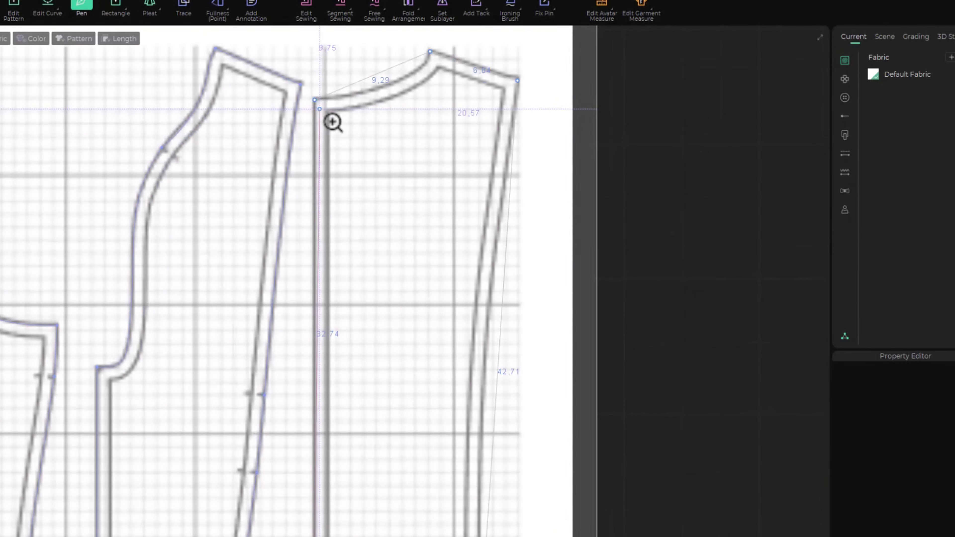
pyautogui.click(319, 102)
pyautogui.scroll(-4, 433, 278)
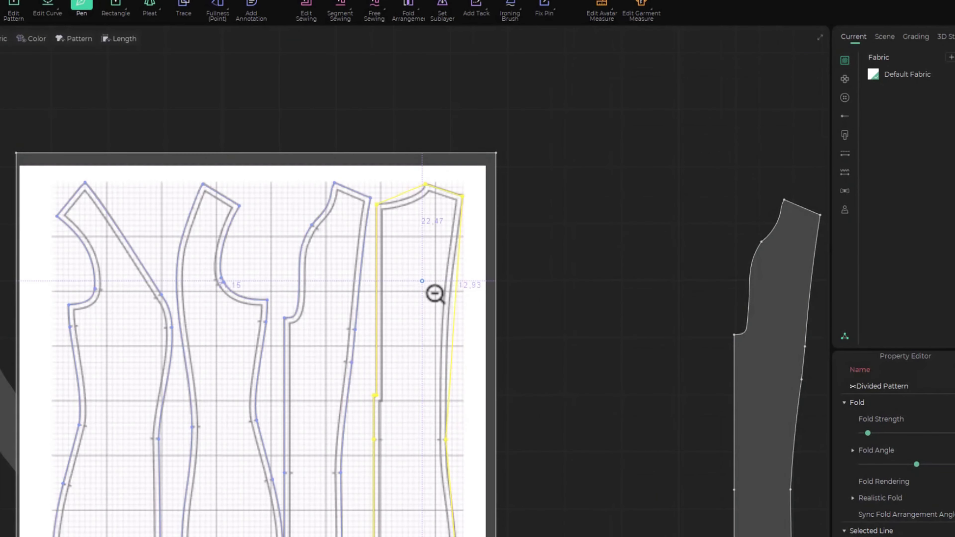
# Bend the fourth panel's neckline onto the reference line with two curve points using Edit Curve
pyautogui.scroll(2, 433, 277)
pyautogui.press('v')
pyautogui.scroll(2, 399, 181)
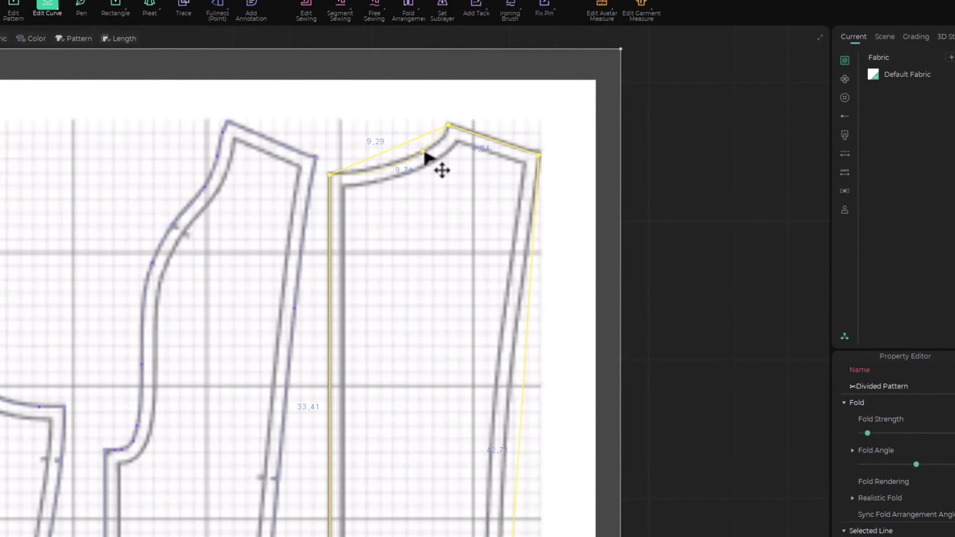
pyautogui.moveTo(425, 154); pyautogui.dragTo(356, 173)
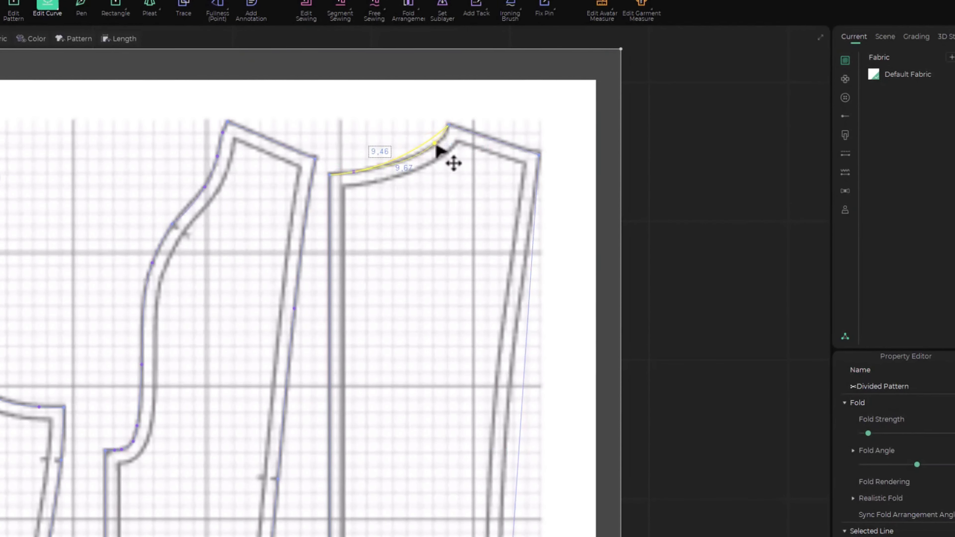
pyautogui.click(436, 144)
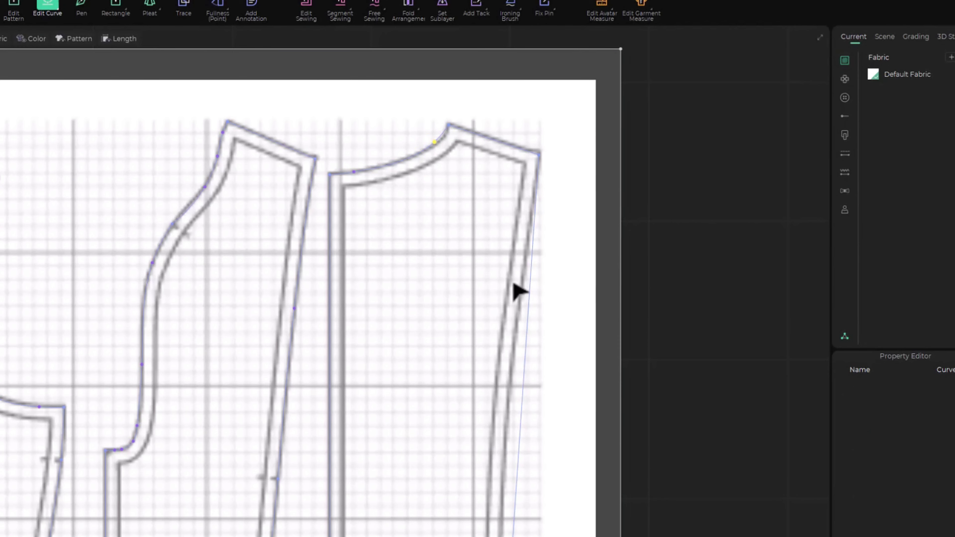
# Curve the fourth panel's shaped seam between the shoulder corner and the waist notch to match the reference
pyautogui.scroll(3, 477, 154)
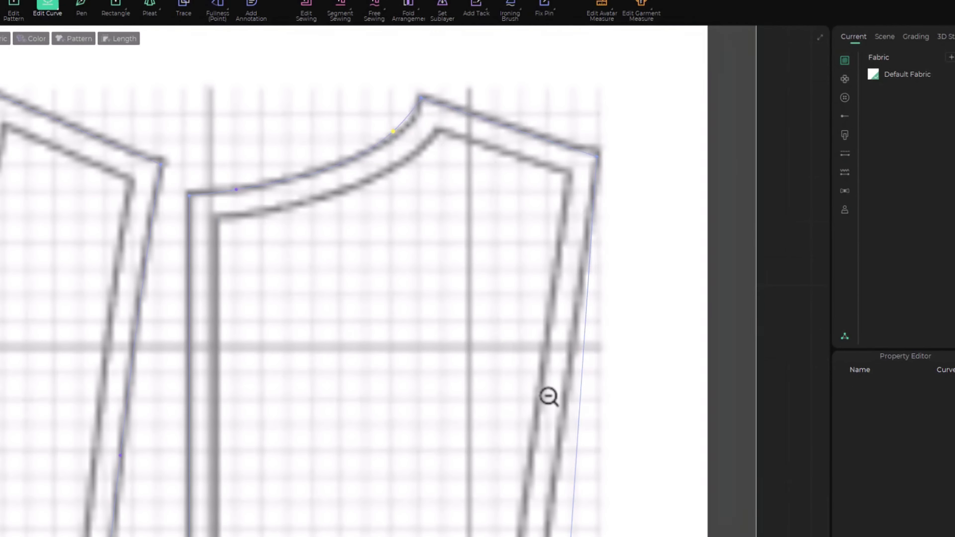
pyautogui.scroll(-3, 549, 397)
pyautogui.moveTo(555, 450); pyautogui.dragTo(533, 223, button='middle')
pyautogui.moveTo(529, 246); pyautogui.dragTo(520, 248)
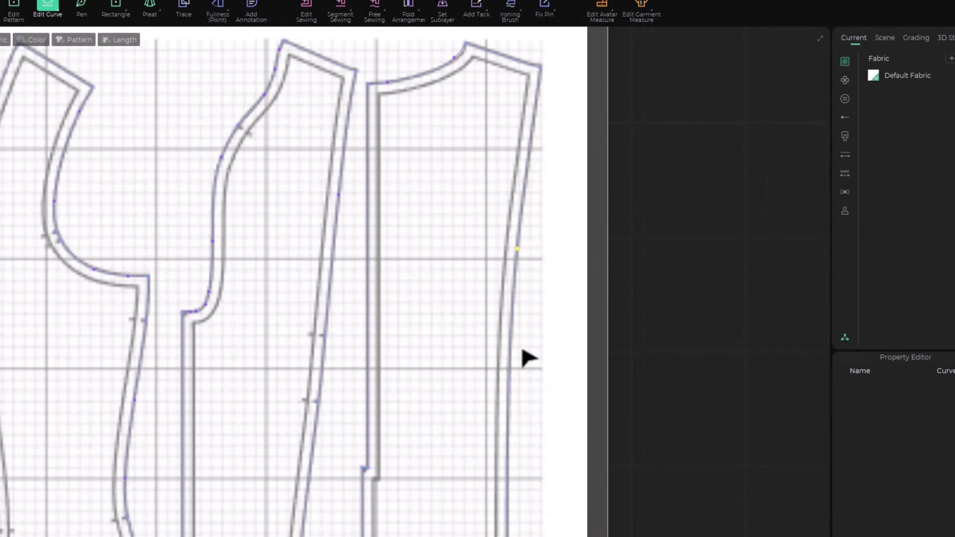
# Curve the fourth panel's seam between the waist and hip notches with two curve points following the reference
pyautogui.scroll(-2, 523, 358)
pyautogui.moveTo(522, 358); pyautogui.dragTo(504, 155, button='middle')
pyautogui.scroll(6, 508, 368)
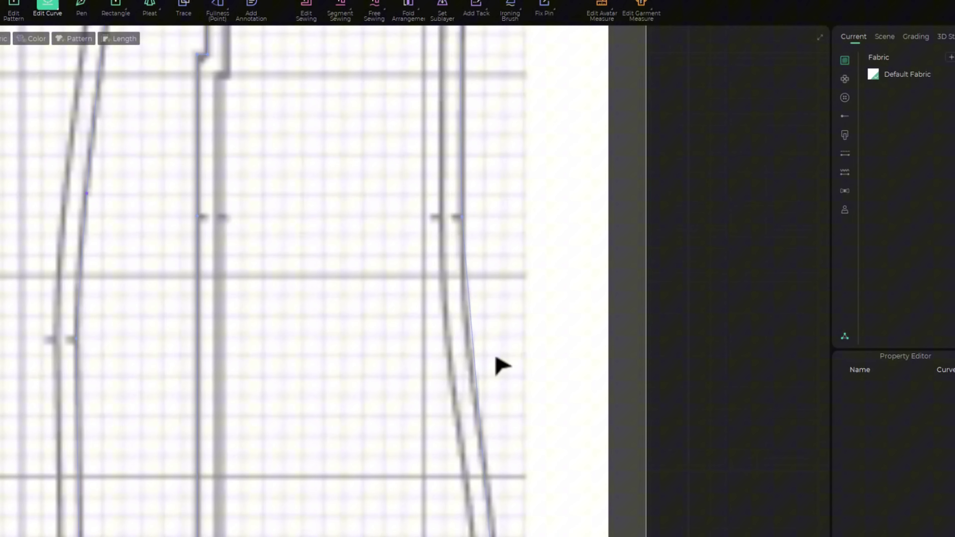
pyautogui.click(471, 335)
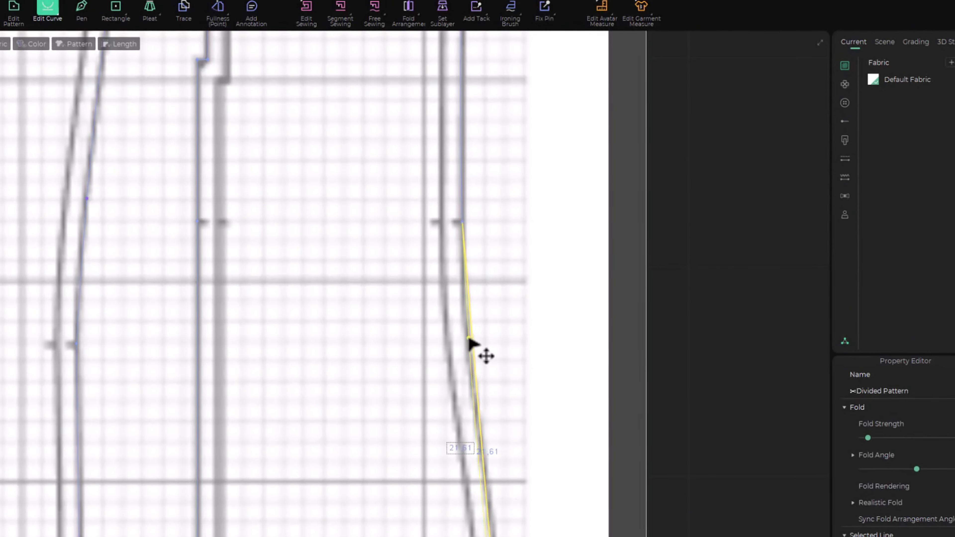
pyautogui.moveTo(468, 338); pyautogui.dragTo(468, 338)
pyautogui.moveTo(492, 378); pyautogui.dragTo(465, 150, button='middle')
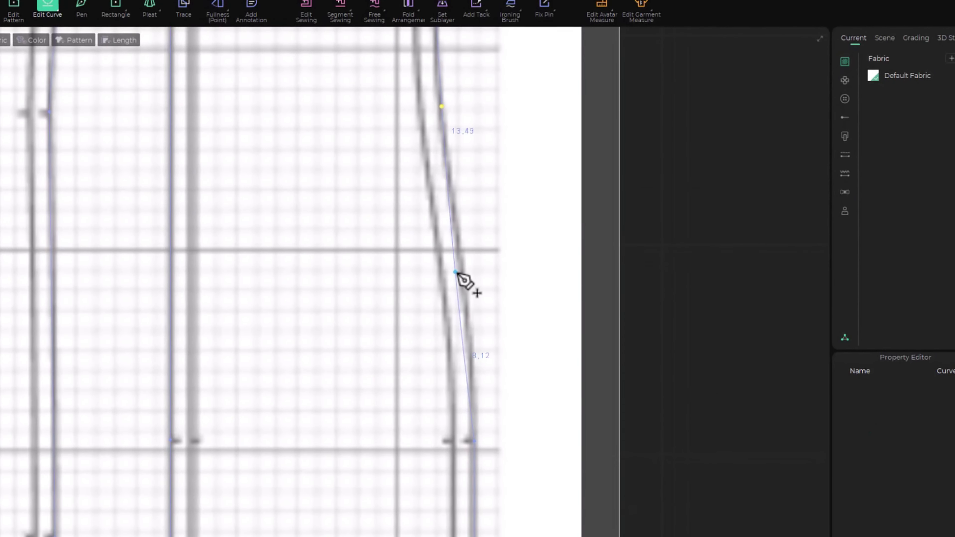
pyautogui.moveTo(456, 271); pyautogui.dragTo(462, 260)
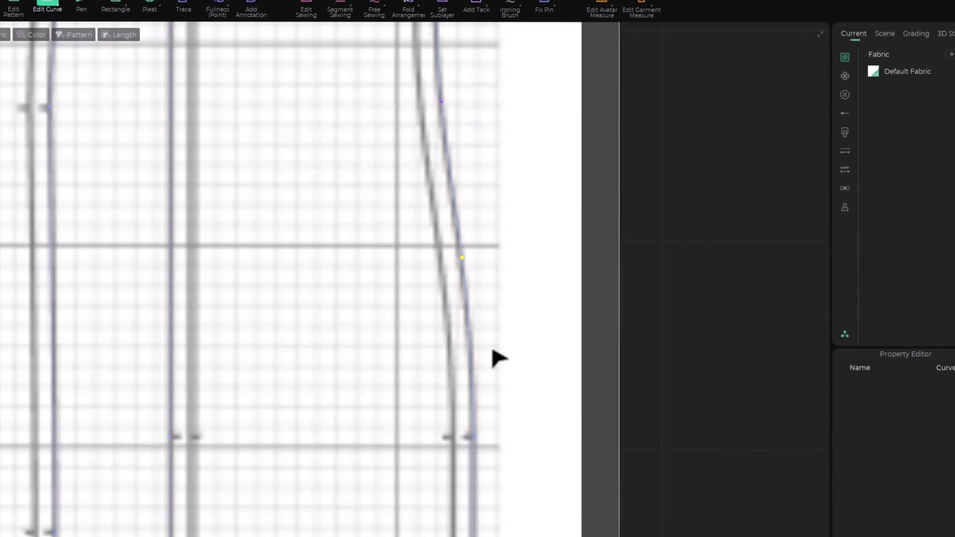
# Select the fourth panel's neckline, shoulder and shaped seam down to the hip notch with the Trace tool
pyautogui.moveTo(492, 350); pyautogui.dragTo(467, 56, button='middle')
pyautogui.scroll(-5, 496, 419)
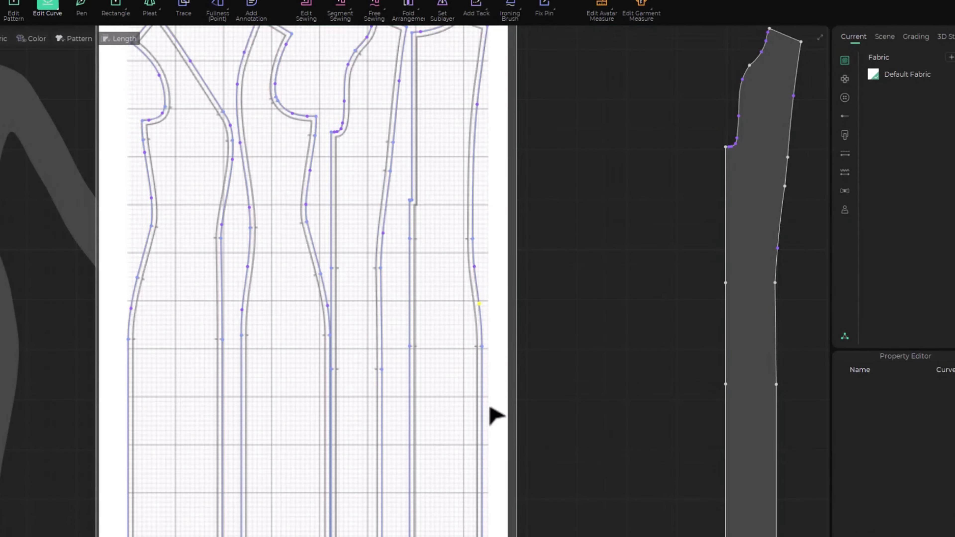
pyautogui.moveTo(466, 363); pyautogui.dragTo(418, 143, button='middle')
pyautogui.scroll(-3, 419, 150)
pyautogui.moveTo(402, 176); pyautogui.dragTo(404, 394, button='middle')
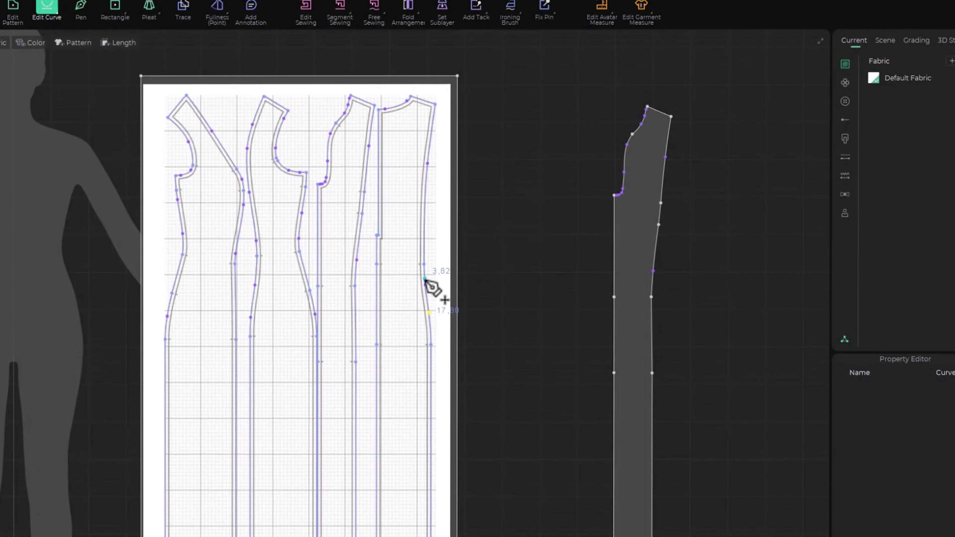
pyautogui.click(183, 9)
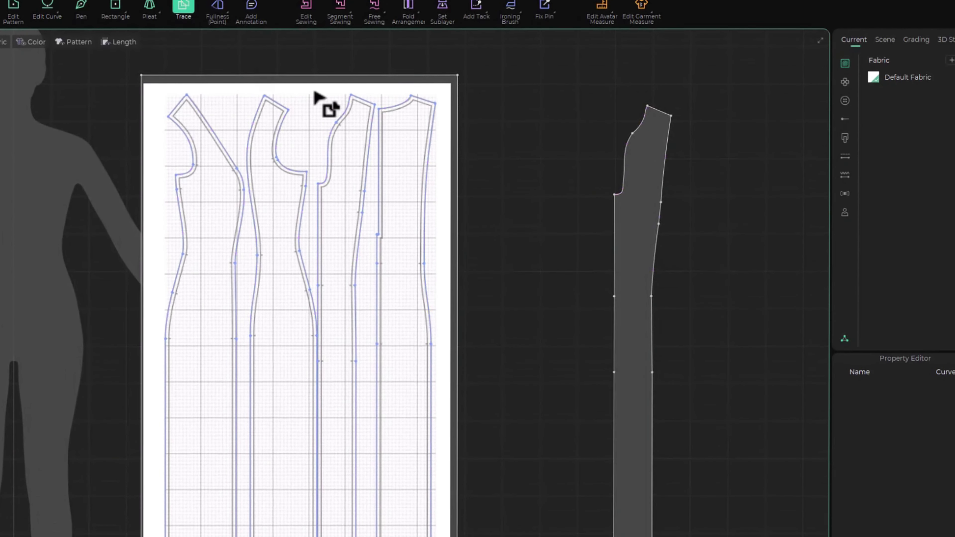
pyautogui.click(401, 107)
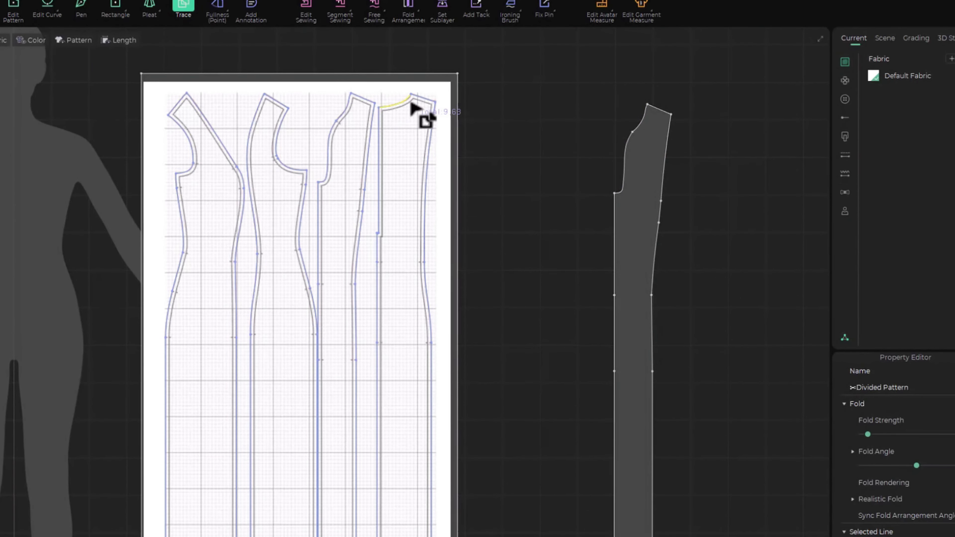
pyautogui.moveTo(405, 85)
pyautogui.mouseDown()
pyautogui.moveTo(452, 155)
pyautogui.moveTo(429, 185)
pyautogui.mouseUp()
# Add the lower shaped seam, the hem and all segments of the straight edge to the fourth panel's trace selection
pyautogui.moveTo(428, 340); pyautogui.dragTo(379, 170, button='right')
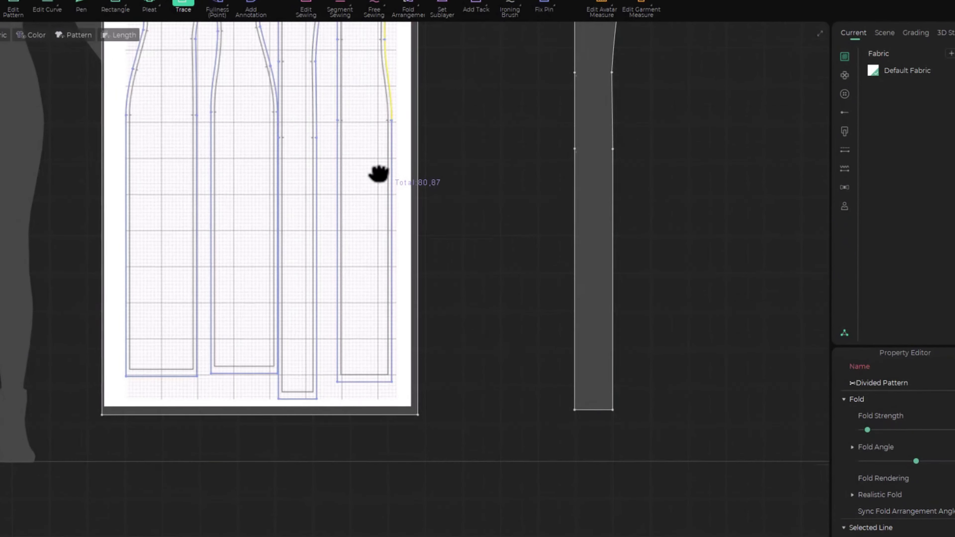
pyautogui.click(394, 228)
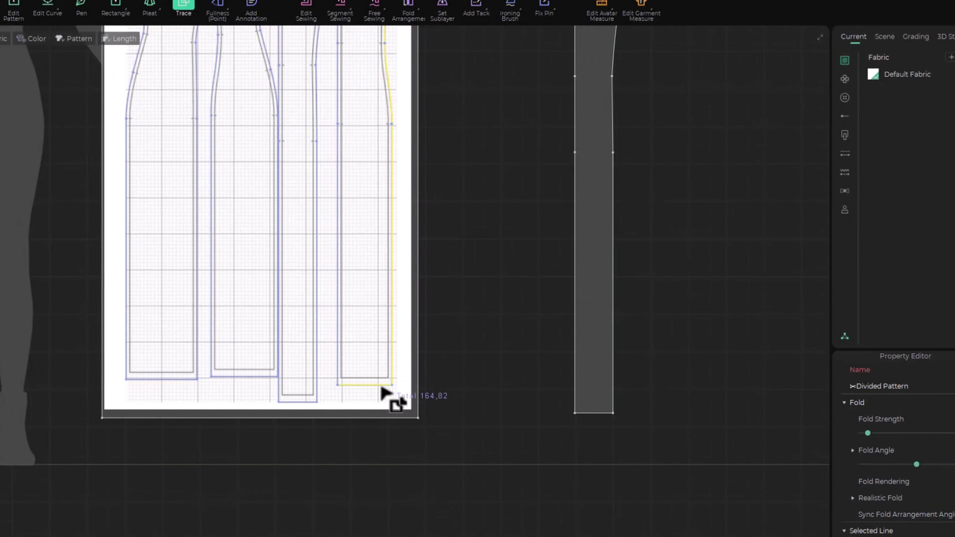
pyautogui.click(338, 360)
pyautogui.moveTo(366, 237); pyautogui.dragTo(352, 324, button='right')
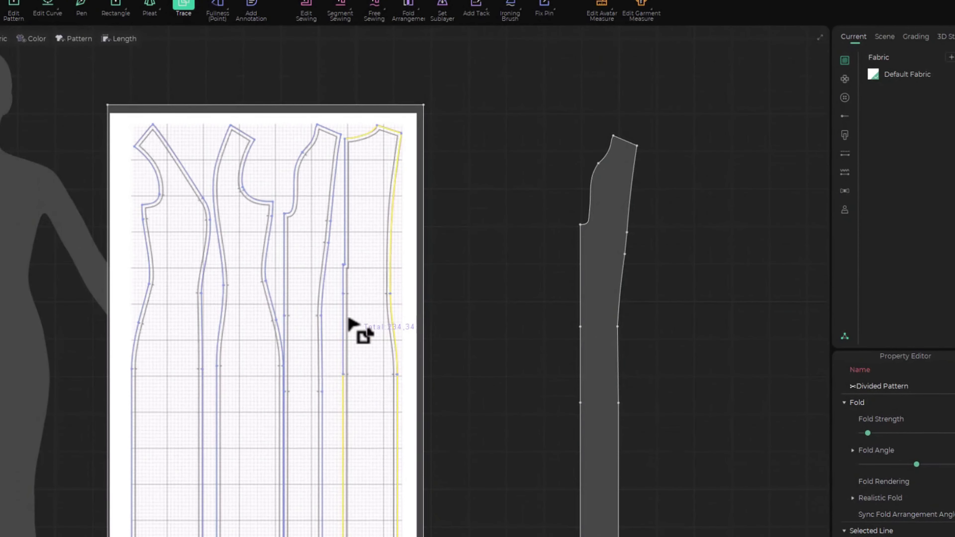
pyautogui.scroll(3, 357, 248)
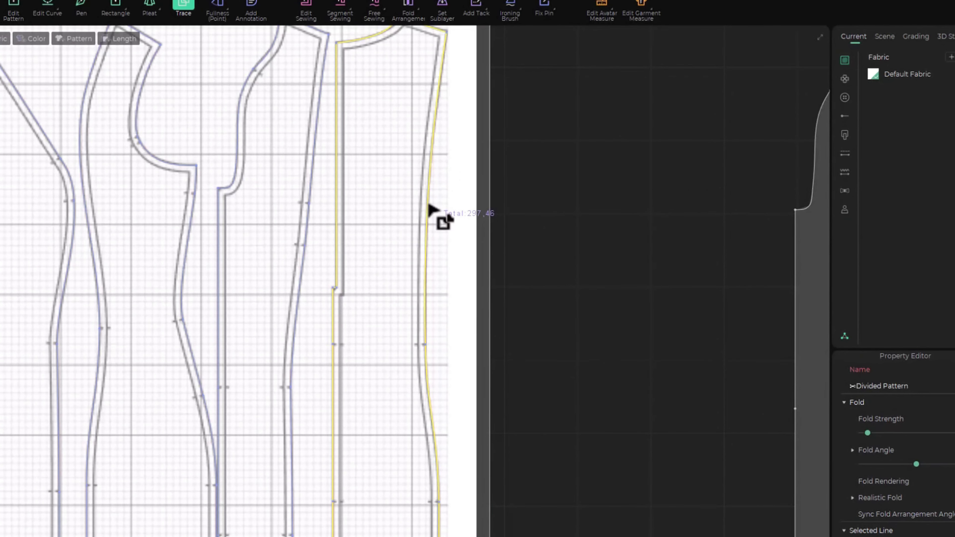
# Trace the selected fourth panel outline as a pattern piece and place it beside the traced third panel
pyautogui.rightClick(430, 206)
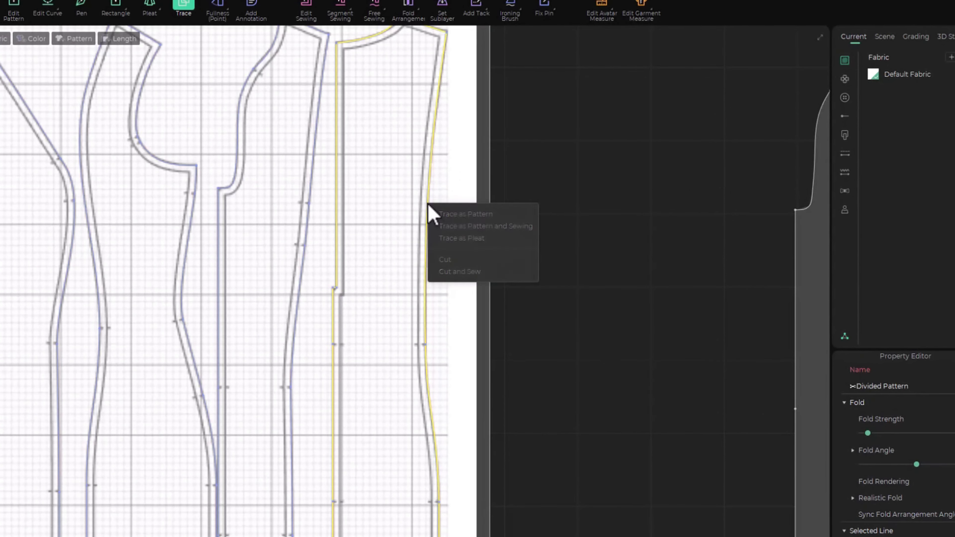
pyautogui.click(450, 227)
pyautogui.scroll(-5, 529, 260)
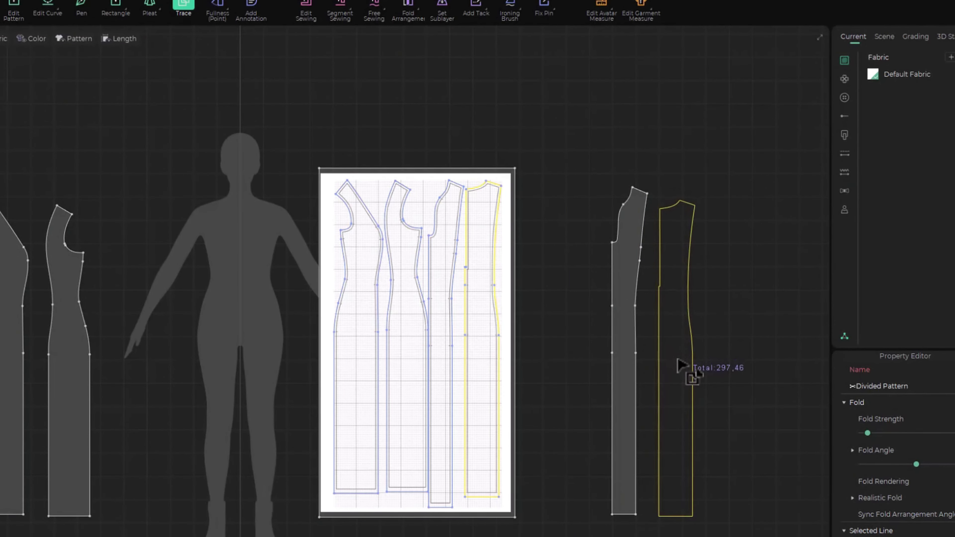
pyautogui.click(681, 367)
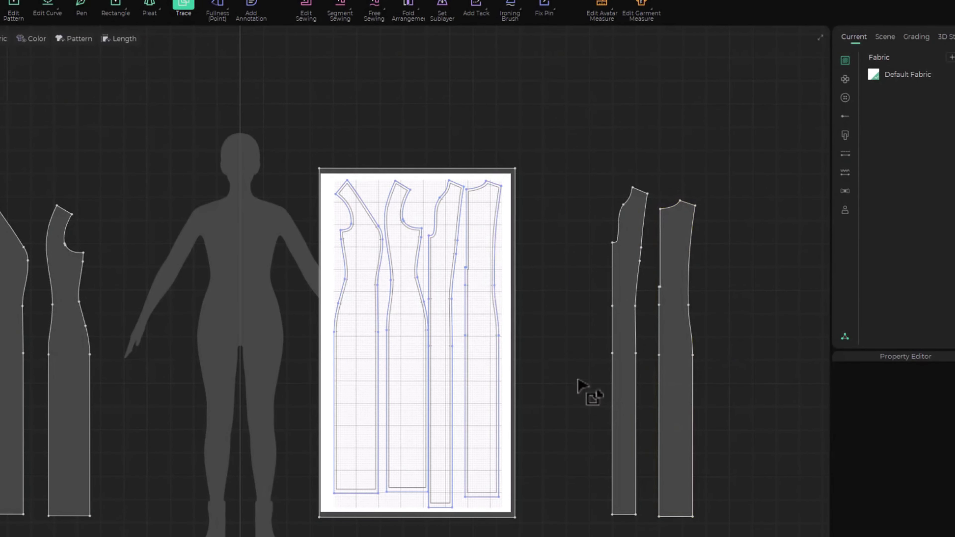
# Move the reference graphic with its internal outlines clear of the traced pieces, beyond the fourth panel
pyautogui.press('a')
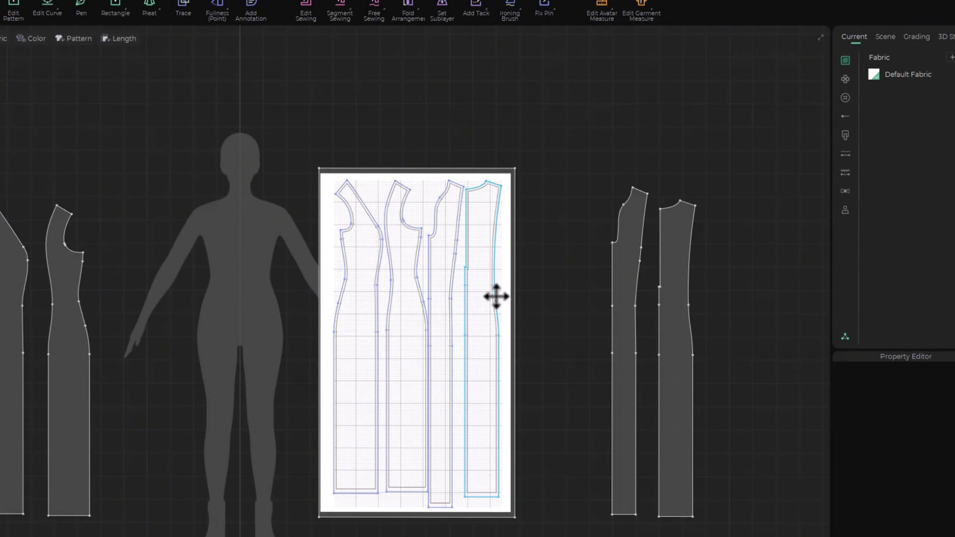
pyautogui.moveTo(506, 293)
pyautogui.mouseDown()
pyautogui.moveTo(719, 335)
pyautogui.moveTo(917, 335)
pyautogui.moveTo(904, 330)
pyautogui.mouseUp()
pyautogui.scroll(-3, 644, 347)
pyautogui.moveTo(644, 346); pyautogui.dragTo(632, 340, button='middle')
# Move the third and fourth traced panels close beside the avatar silhouette, keeping them side by side
pyautogui.click(611, 363)
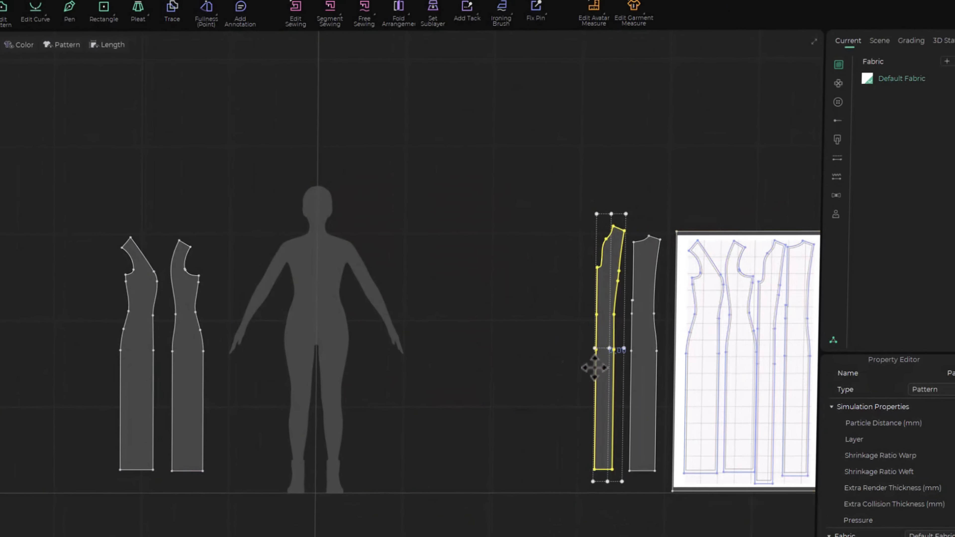
pyautogui.moveTo(594, 367); pyautogui.dragTo(375, 390)
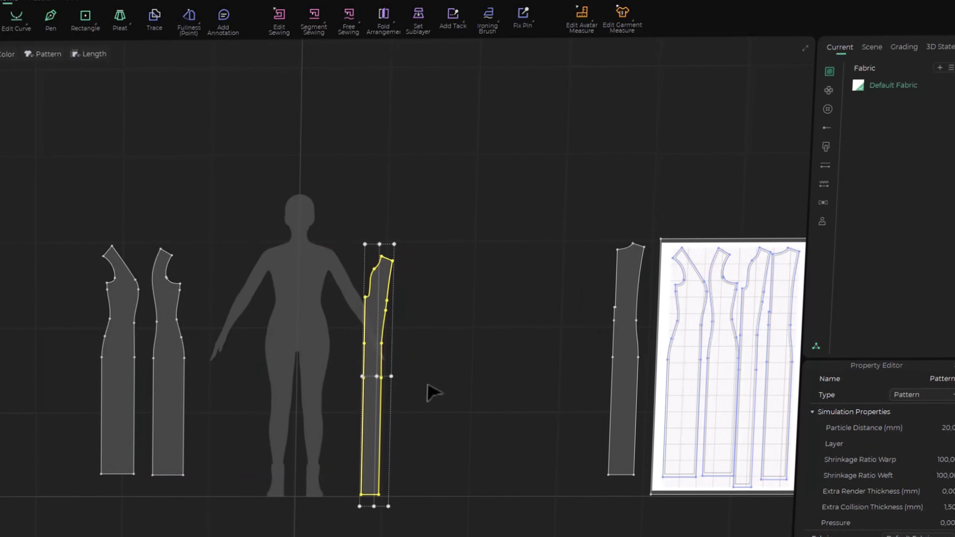
pyautogui.moveTo(614, 405); pyautogui.dragTo(429, 416)
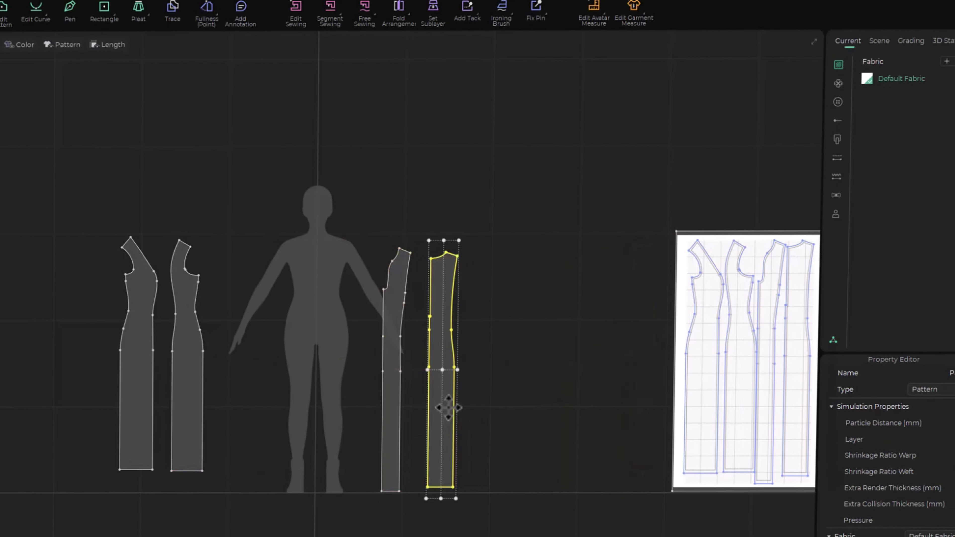
# Move the reference graphic closer to the traced panels and hide it in the 3D window
pyautogui.moveTo(551, 383); pyautogui.dragTo(625, 348, button='middle')
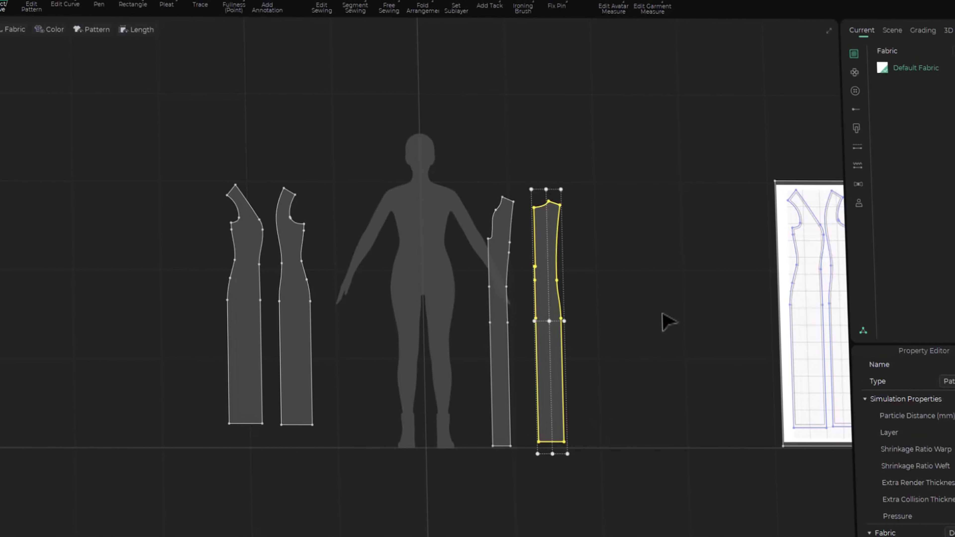
pyautogui.moveTo(781, 265); pyautogui.dragTo(629, 282)
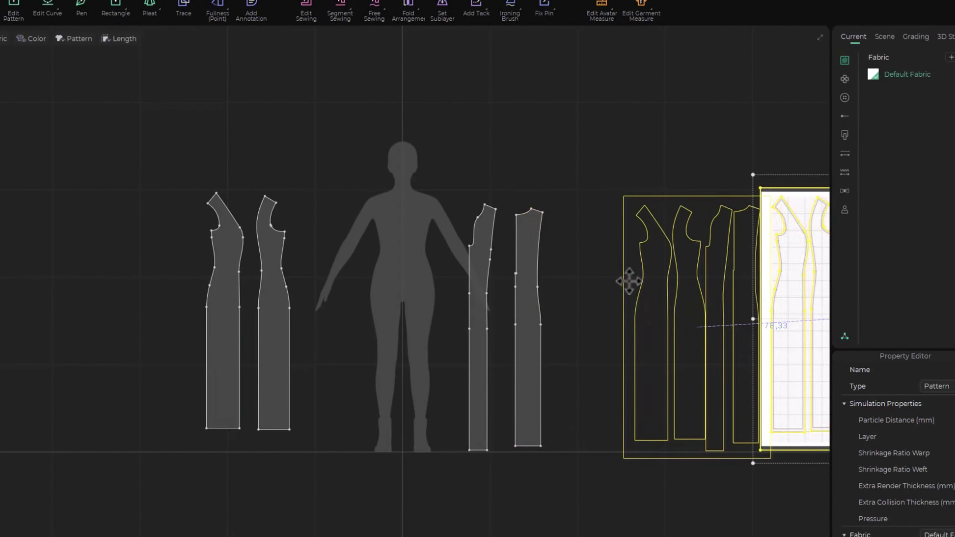
pyautogui.rightClick(635, 278)
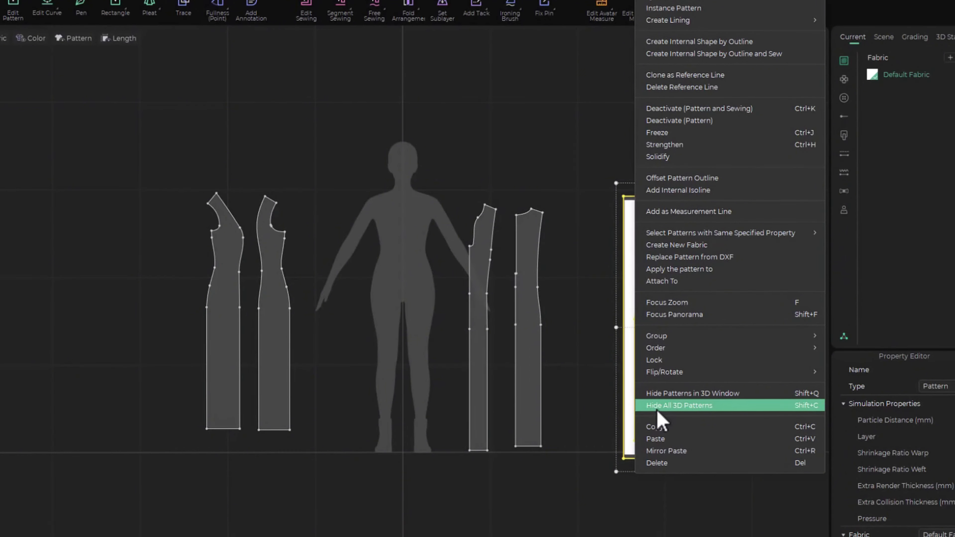
pyautogui.click(681, 393)
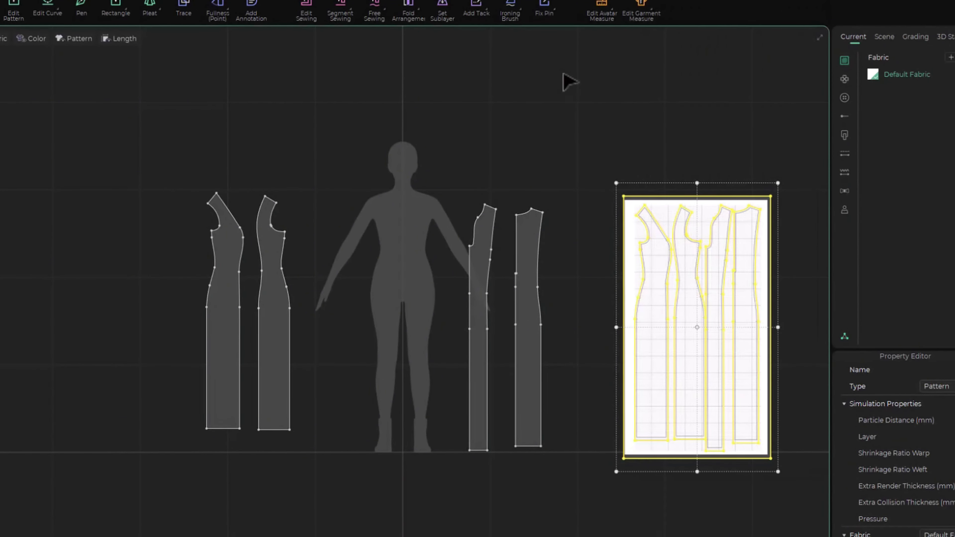
pyautogui.click(593, 167)
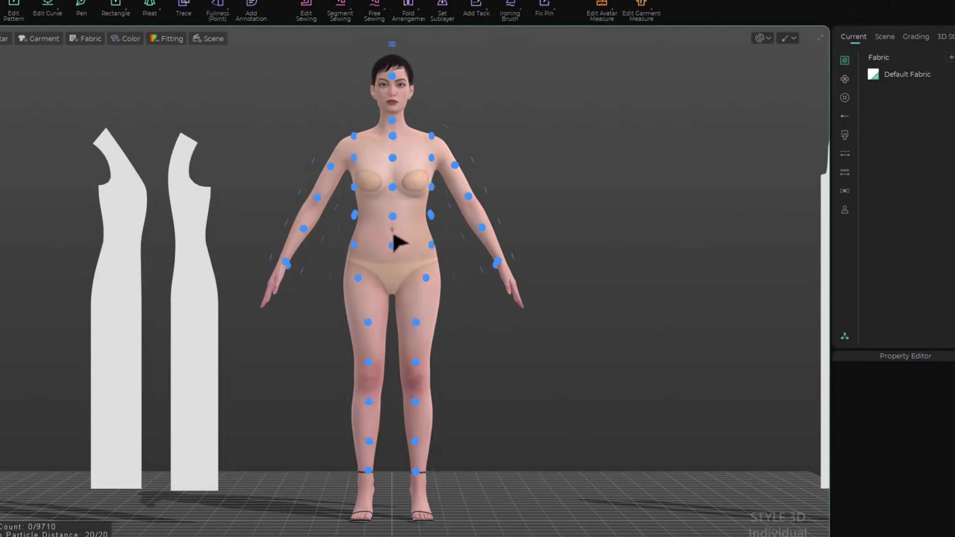
# Bring the third and fourth panels close beside the avatar in the 3D window, keeping them side by side
pyautogui.scroll(-3, 258, 284)
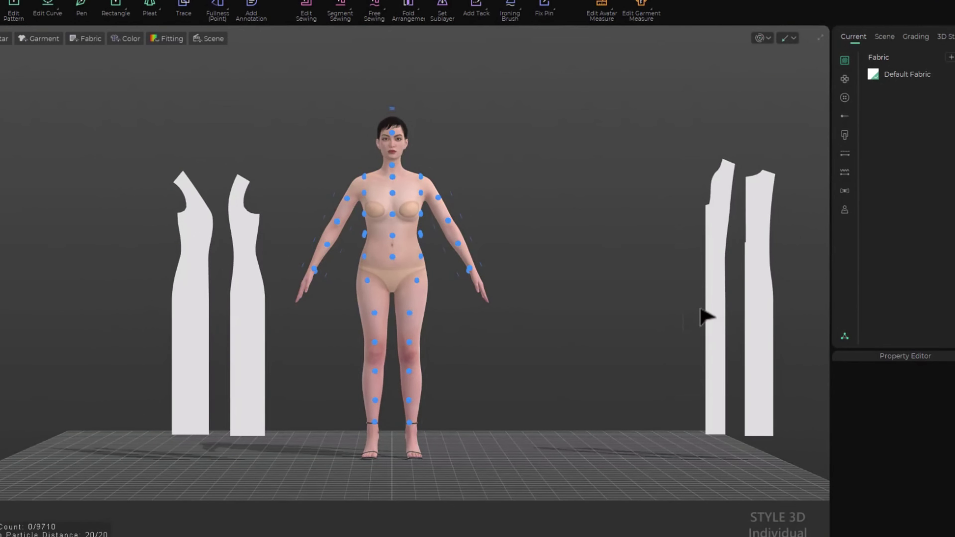
pyautogui.click(716, 309)
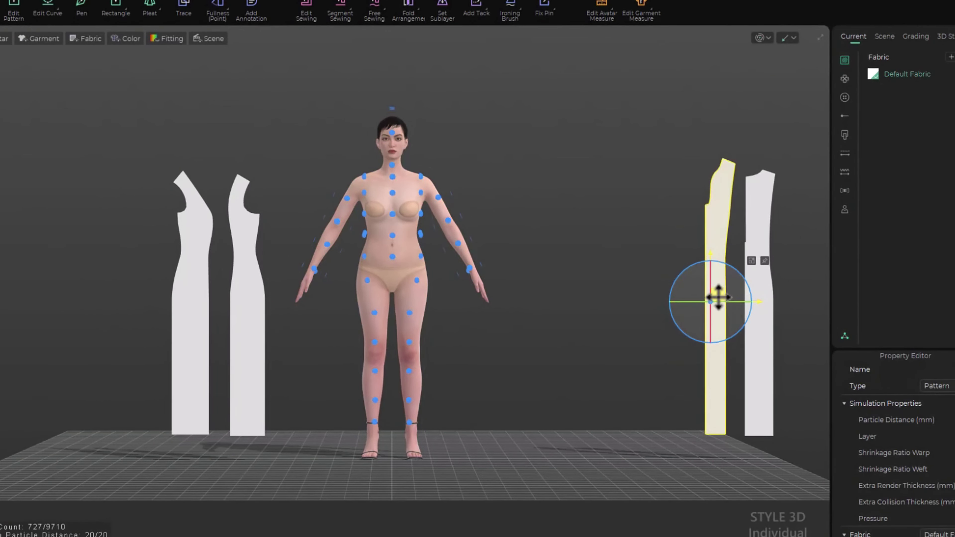
pyautogui.moveTo(718, 297); pyautogui.dragTo(538, 314)
pyautogui.moveTo(767, 301); pyautogui.dragTo(559, 309)
pyautogui.scroll(3, 376, 280)
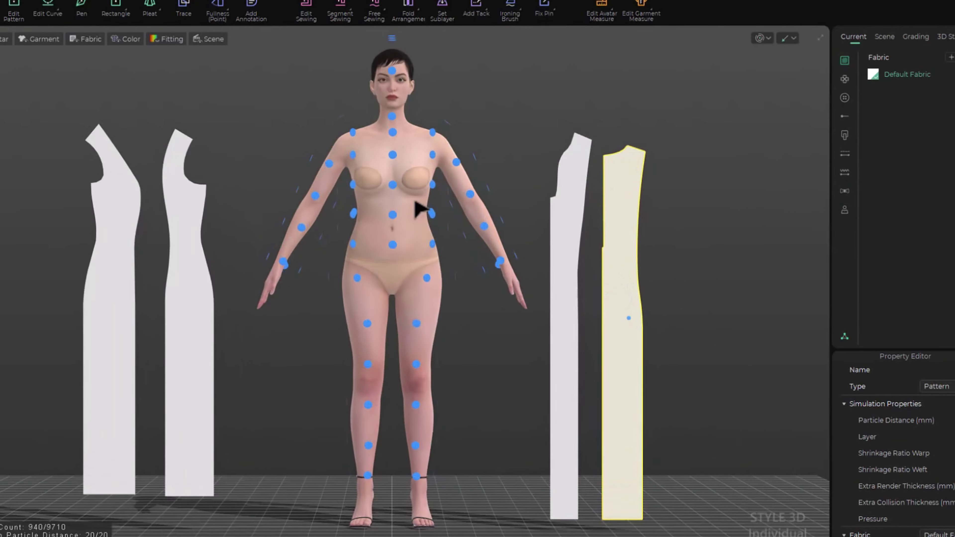
# Try to place the third panel with the arrangement point on the avatar's left front thigh and shift it forward off the body
pyautogui.scroll(2, 376, 280)
pyautogui.click(599, 310)
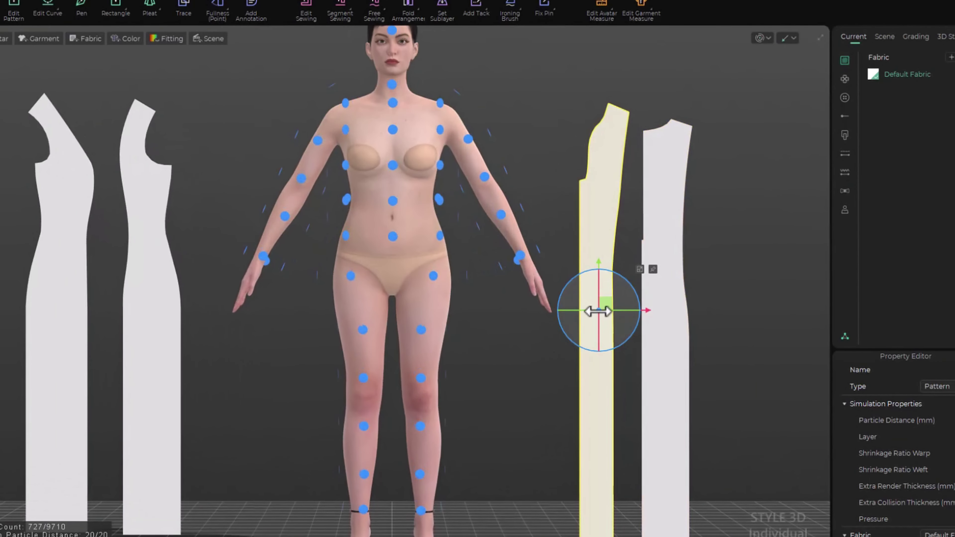
pyautogui.click(420, 331)
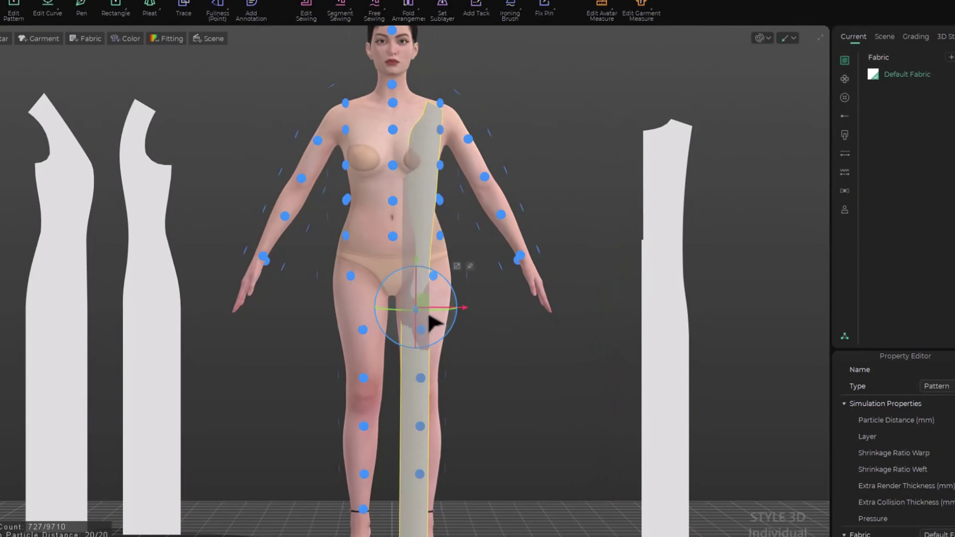
pyautogui.scroll(3, 497, 265)
pyautogui.moveTo(560, 333); pyautogui.dragTo(452, 334, button='right')
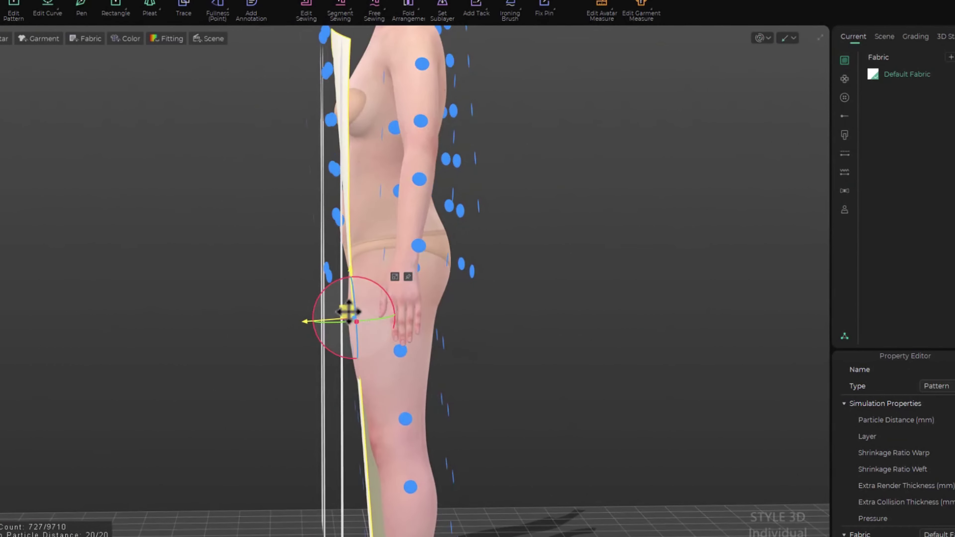
pyautogui.moveTo(349, 311); pyautogui.dragTo(321, 303)
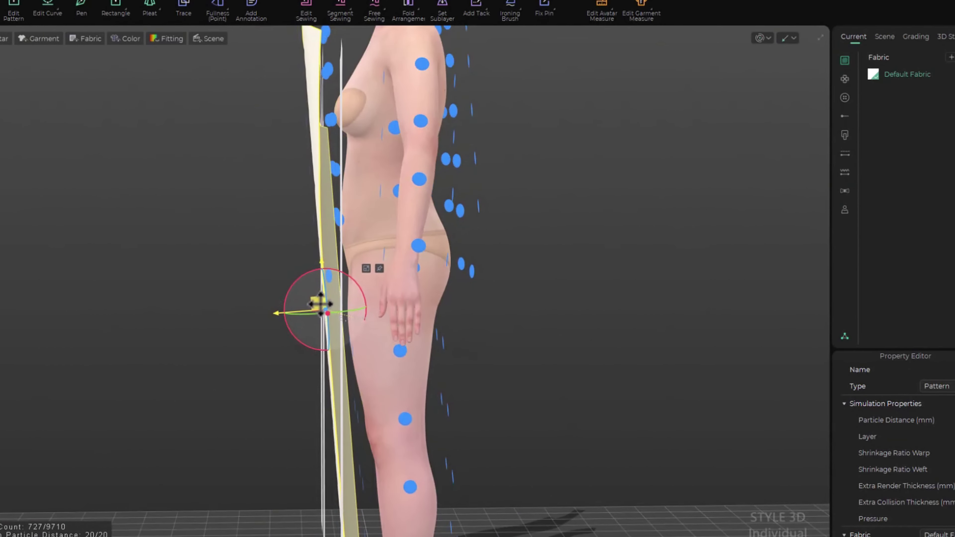
pyautogui.moveTo(229, 348); pyautogui.dragTo(316, 342, button='right')
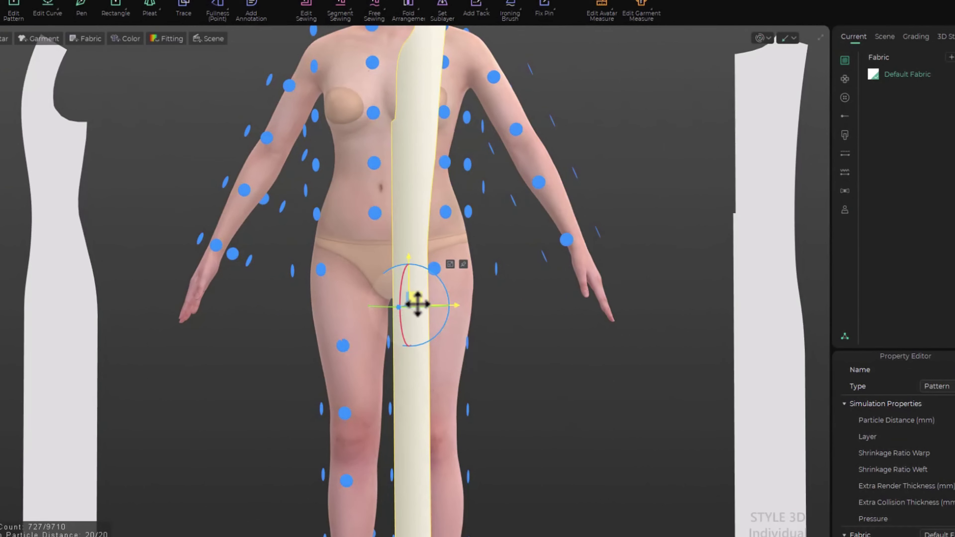
pyautogui.hotkey('ctrl', 'z')
pyautogui.hotkey('ctrl', 'z')
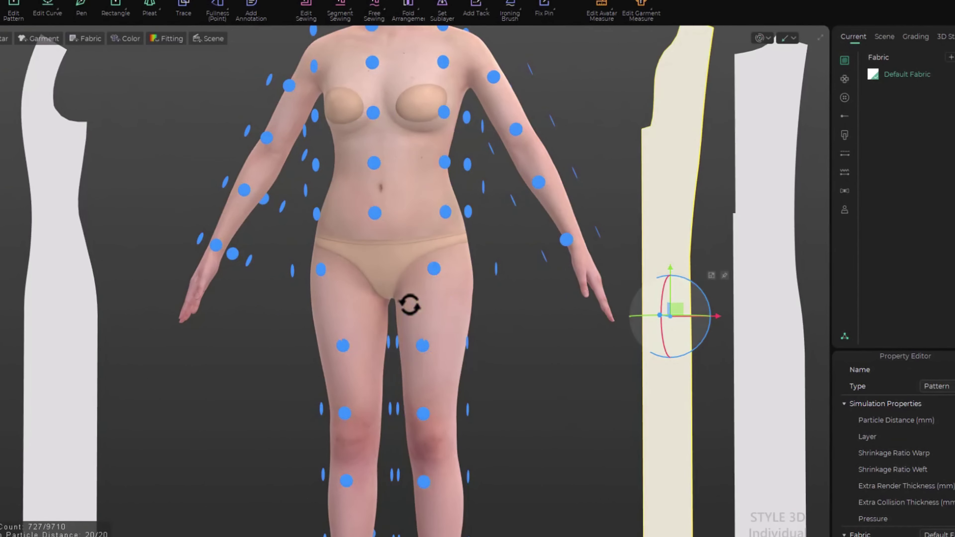
# Position the third panel flat in front of the left half of the avatar's body
pyautogui.moveTo(676, 311); pyautogui.dragTo(432, 290)
pyautogui.click(577, 367)
pyautogui.scroll(-2, 597, 364)
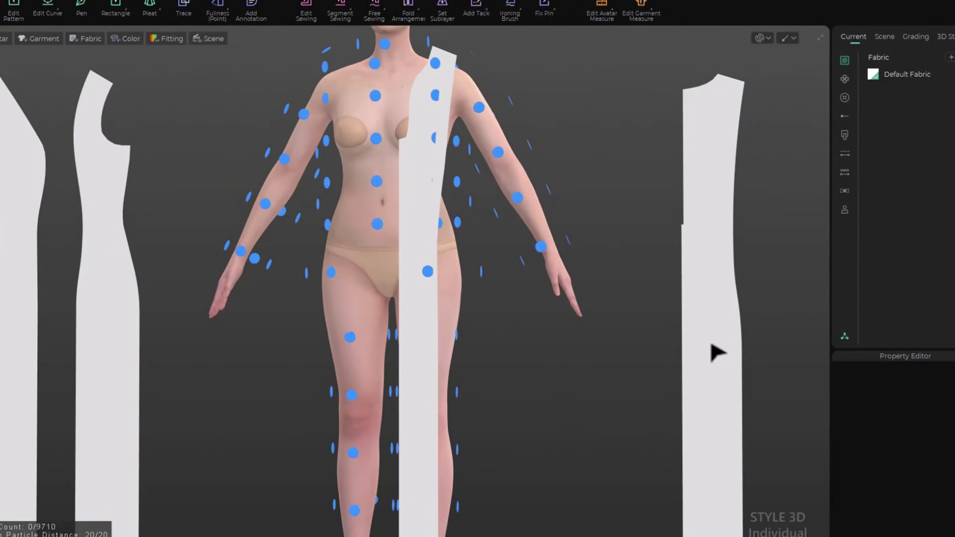
# Move the fourth panel behind the avatar, close to the back of the body
pyautogui.click(714, 353)
pyautogui.moveTo(651, 376)
pyautogui.mouseDown(button='right')
pyautogui.moveTo(599, 386)
pyautogui.moveTo(376, 386)
pyautogui.moveTo(542, 371)
pyautogui.moveTo(659, 376)
pyautogui.mouseUp(button='right')
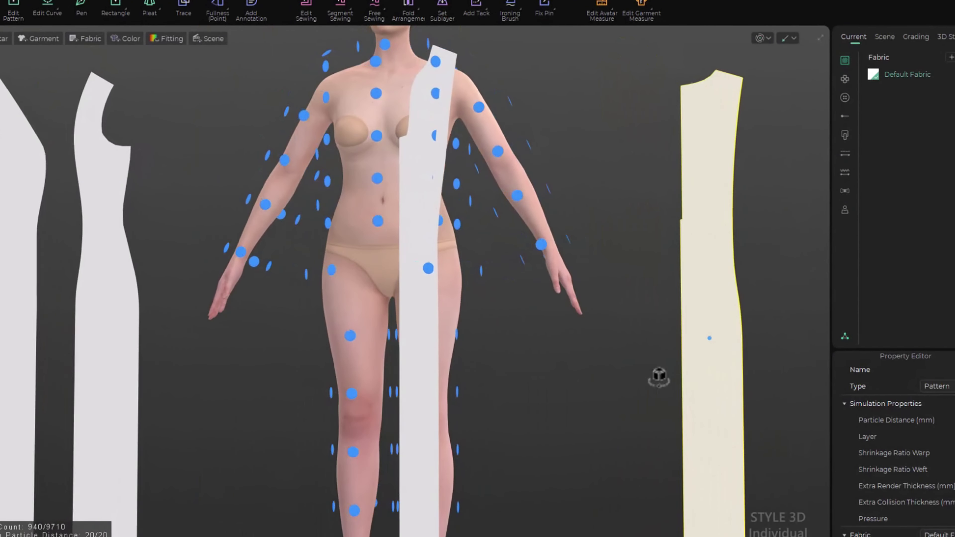
pyautogui.moveTo(506, 354); pyautogui.dragTo(424, 362, button='right')
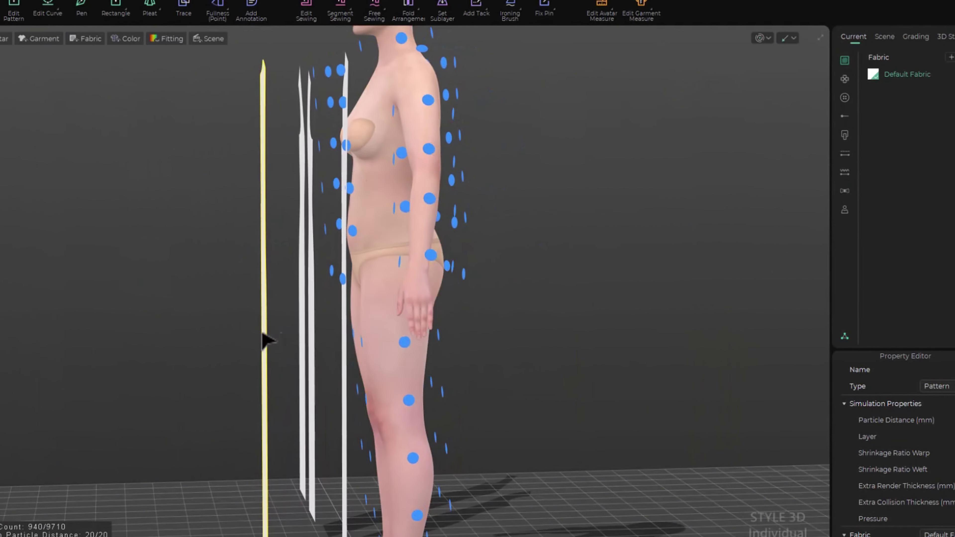
pyautogui.moveTo(309, 330); pyautogui.dragTo(452, 309)
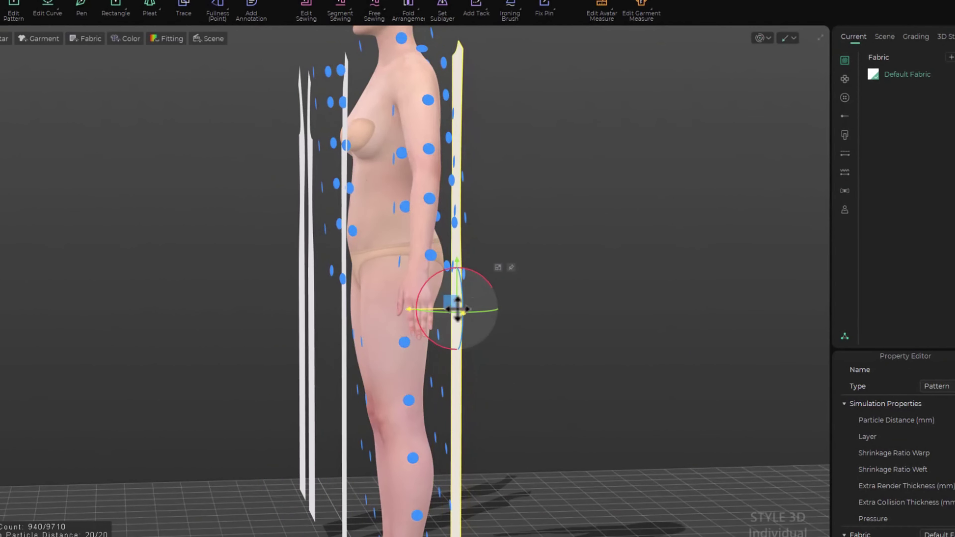
pyautogui.moveTo(452, 309); pyautogui.dragTo(571, 355, button='right')
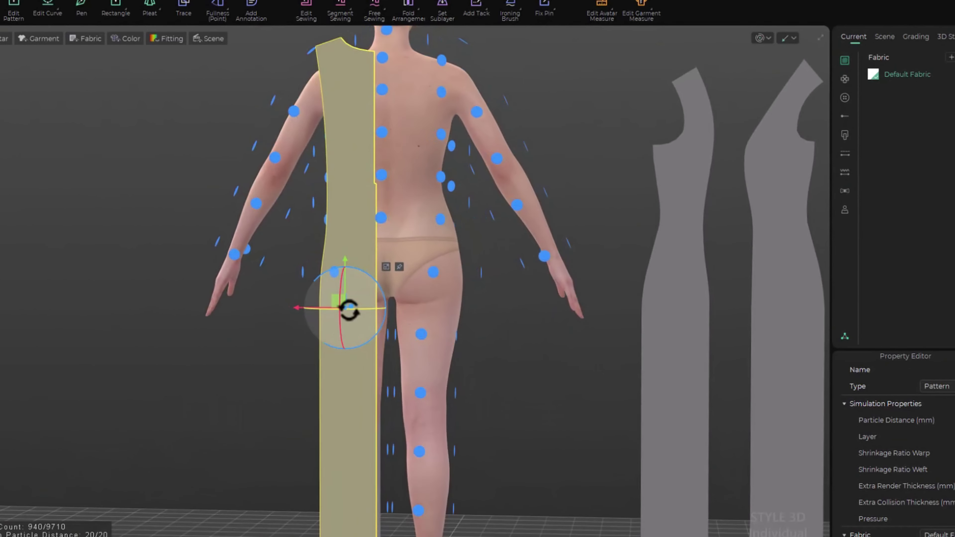
# Flip the fourth panel behind the avatar horizontally in 3D
pyautogui.moveTo(368, 399); pyautogui.dragTo(387, 309, button='right')
pyautogui.moveTo(355, 341); pyautogui.dragTo(349, 369, button='right')
pyautogui.rightClick(372, 265)
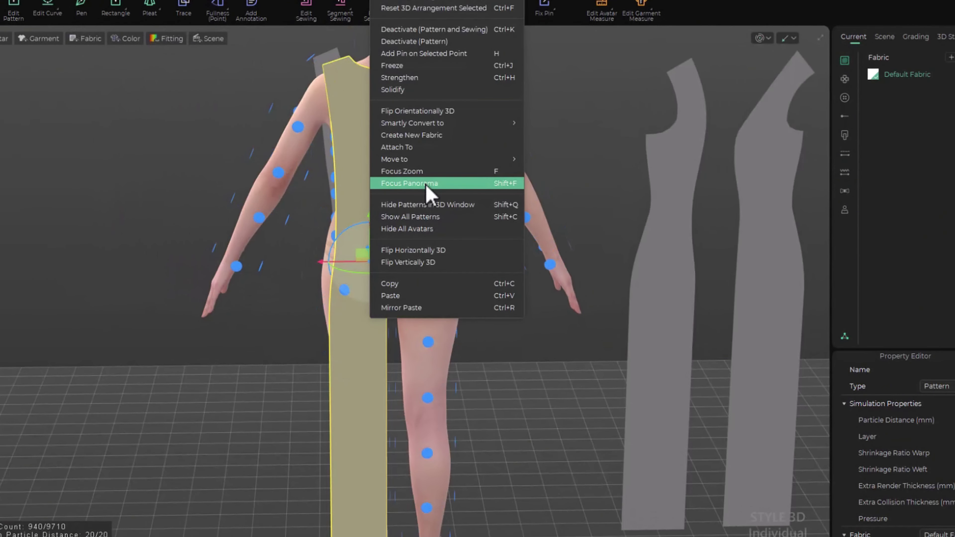
pyautogui.click(444, 251)
pyautogui.click(614, 348)
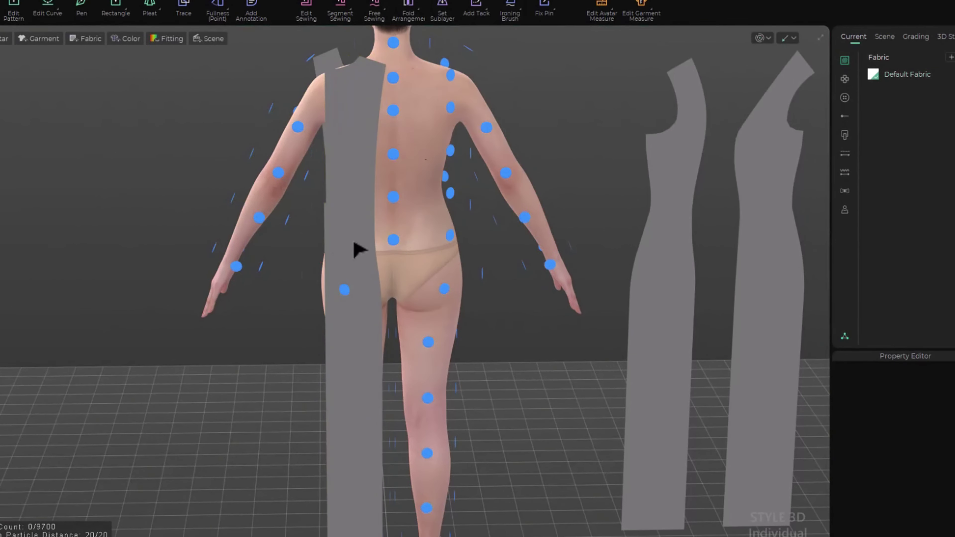
pyautogui.click(359, 249)
pyautogui.moveTo(264, 341); pyautogui.dragTo(321, 339, button='right')
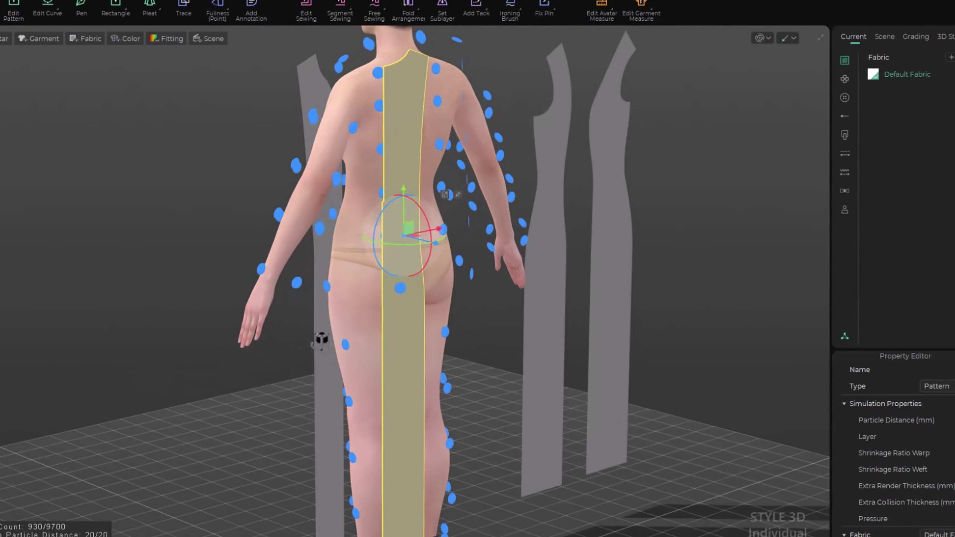
pyautogui.moveTo(415, 297); pyautogui.dragTo(415, 297)
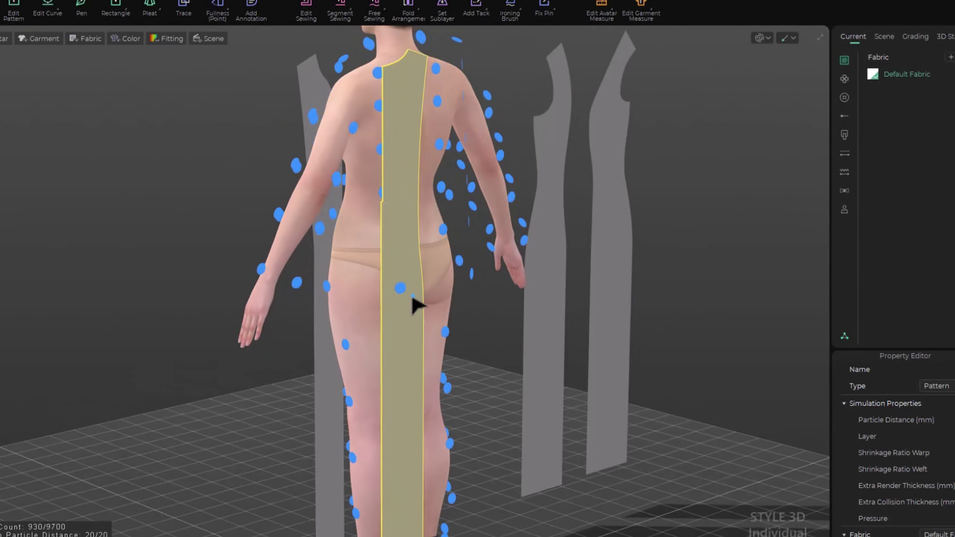
pyautogui.press('Escape')
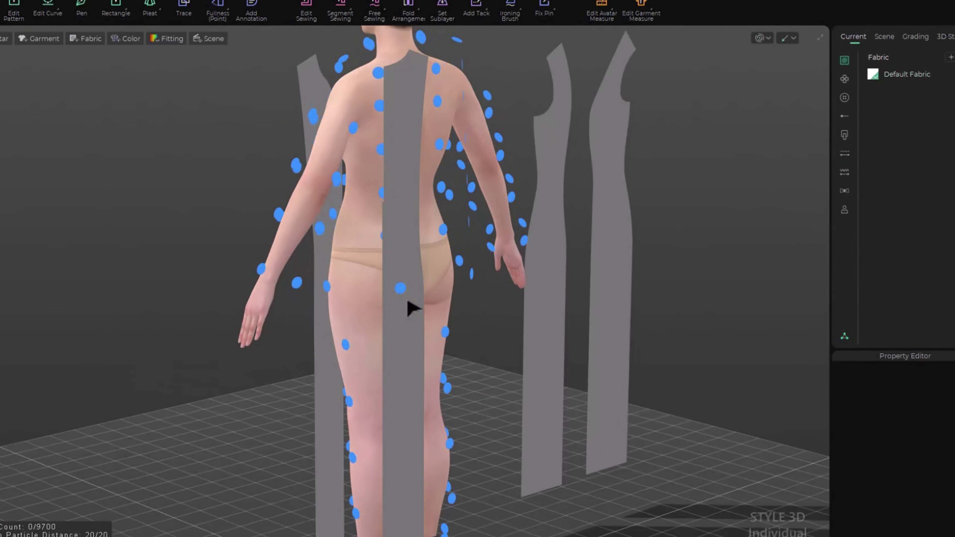
pyautogui.moveTo(472, 336); pyautogui.dragTo(419, 334, button='right')
pyautogui.click(405, 335)
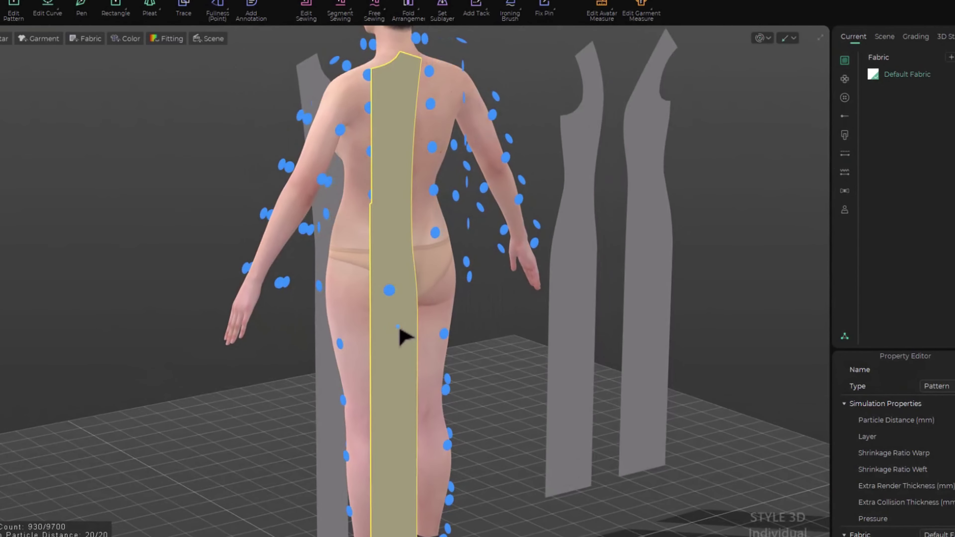
pyautogui.click(491, 304)
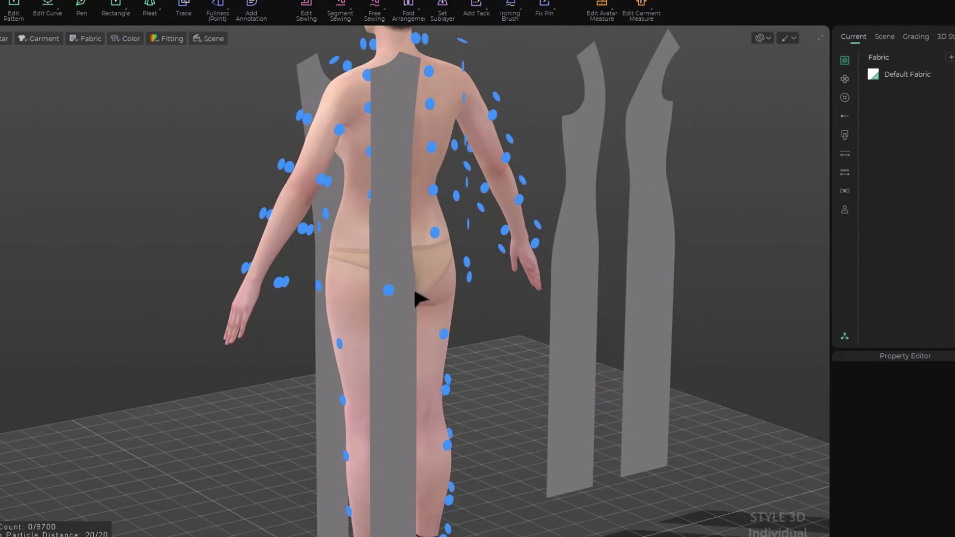
# Flip the orientation of the fourth panel with Flip Orientationally 3D, keeping its 3D shape
pyautogui.click(394, 248)
pyautogui.rightClick(395, 236)
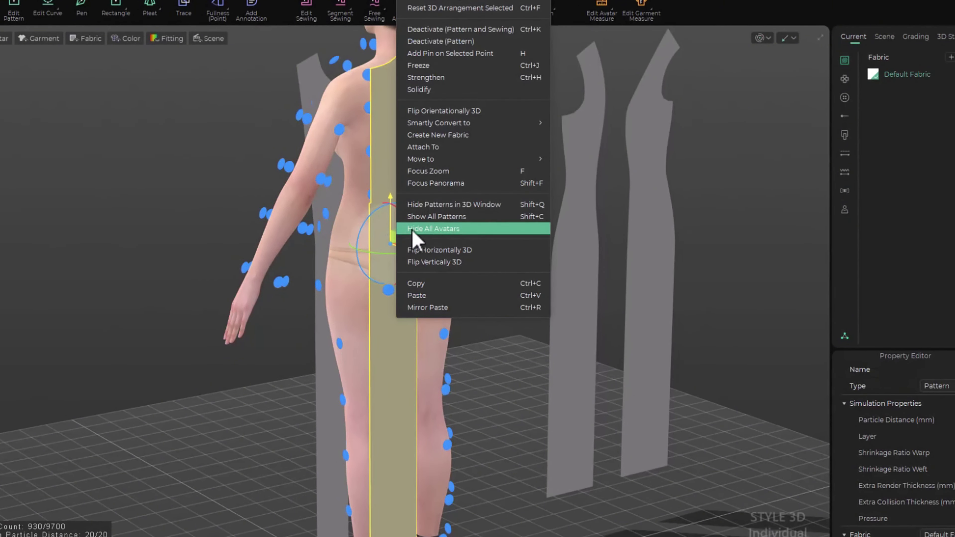
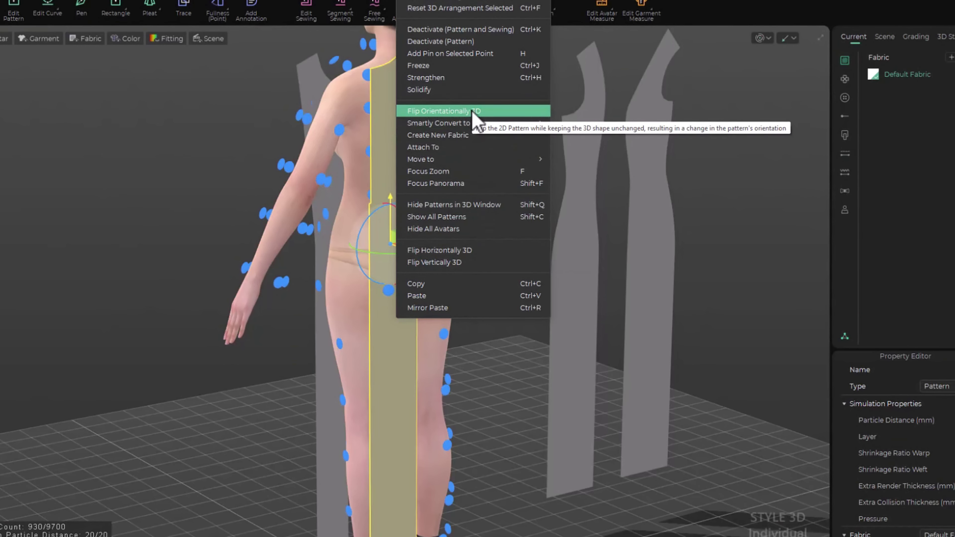
pyautogui.moveTo(466, 163)
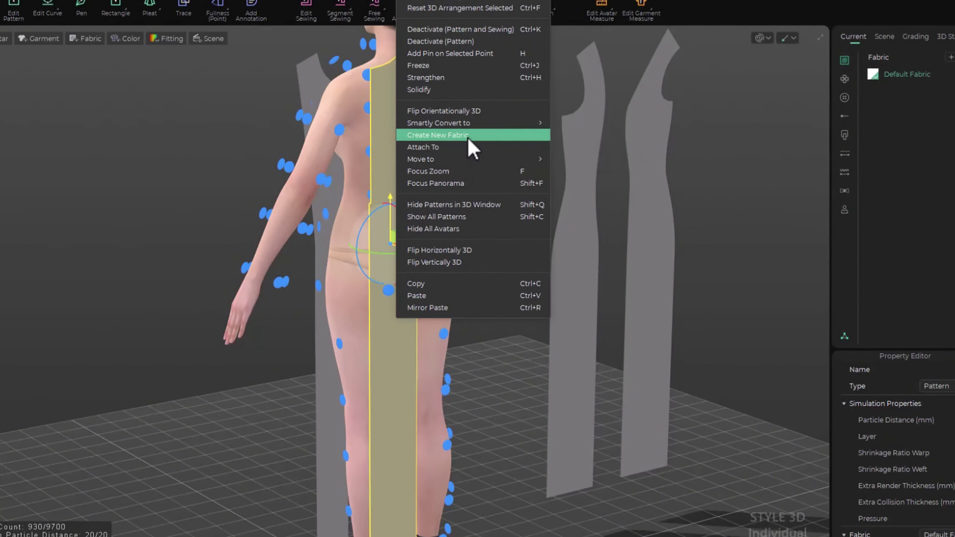
pyautogui.click(473, 112)
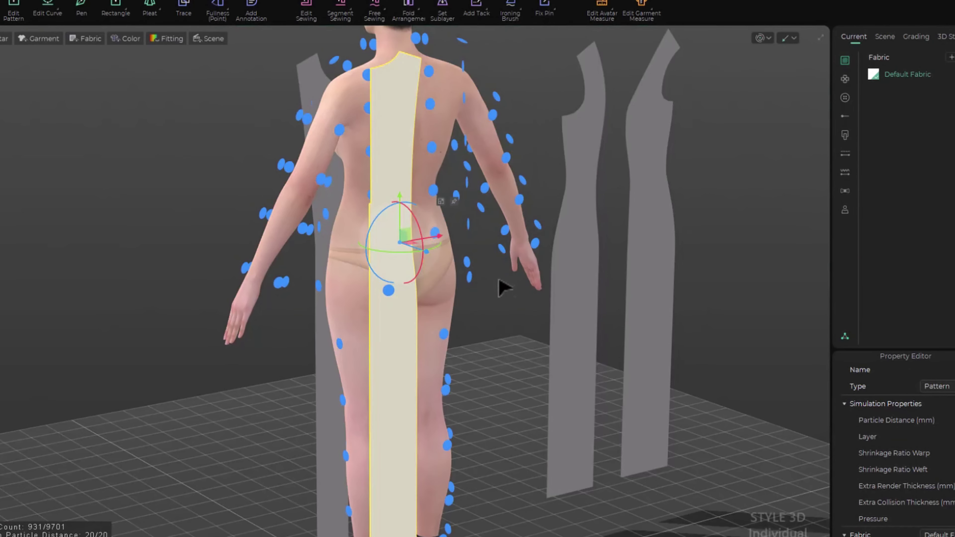
pyautogui.rightClick(395, 240)
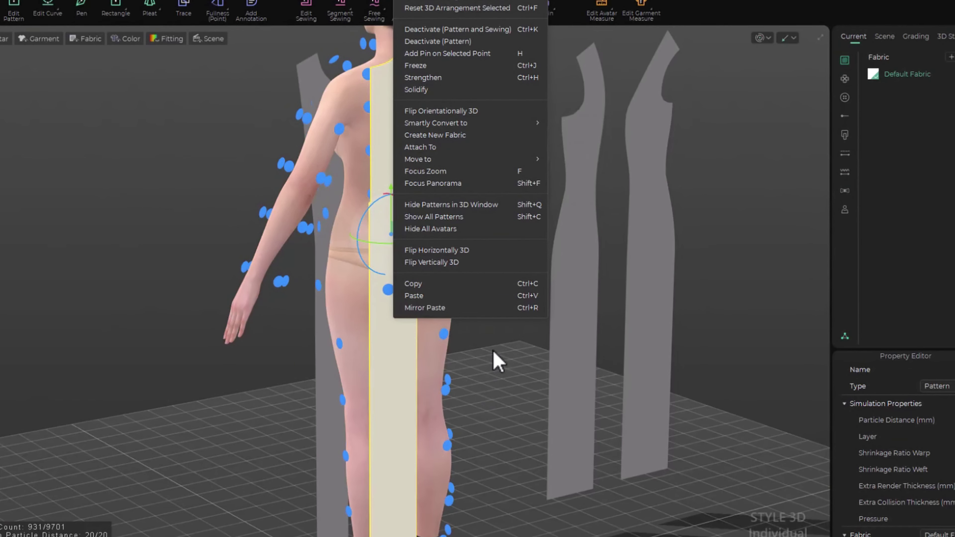
pyautogui.click(495, 362)
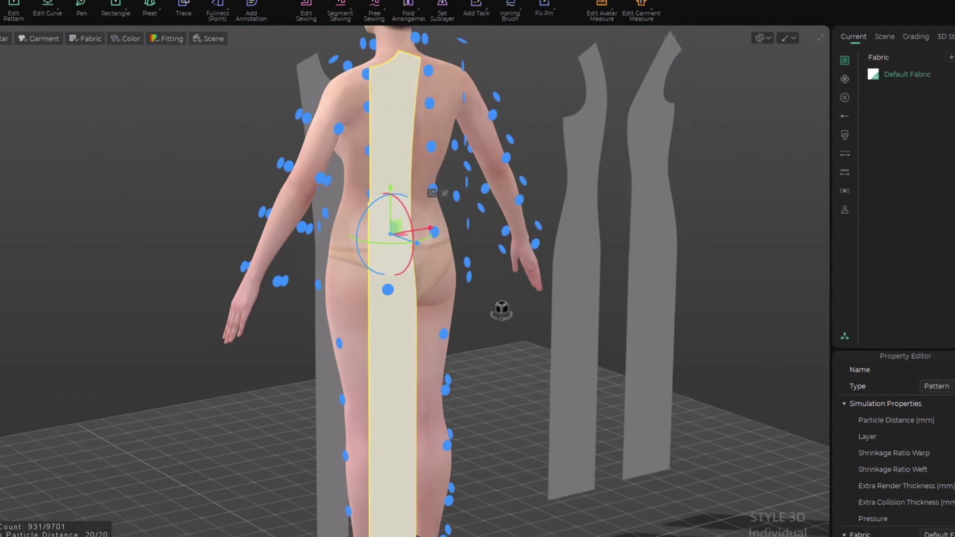
# Shift the fourth panel sideways to cover the right half of the avatar's back and deselect it
pyautogui.moveTo(501, 311); pyautogui.dragTo(449, 297, button='right')
pyautogui.moveTo(394, 236); pyautogui.dragTo(462, 234)
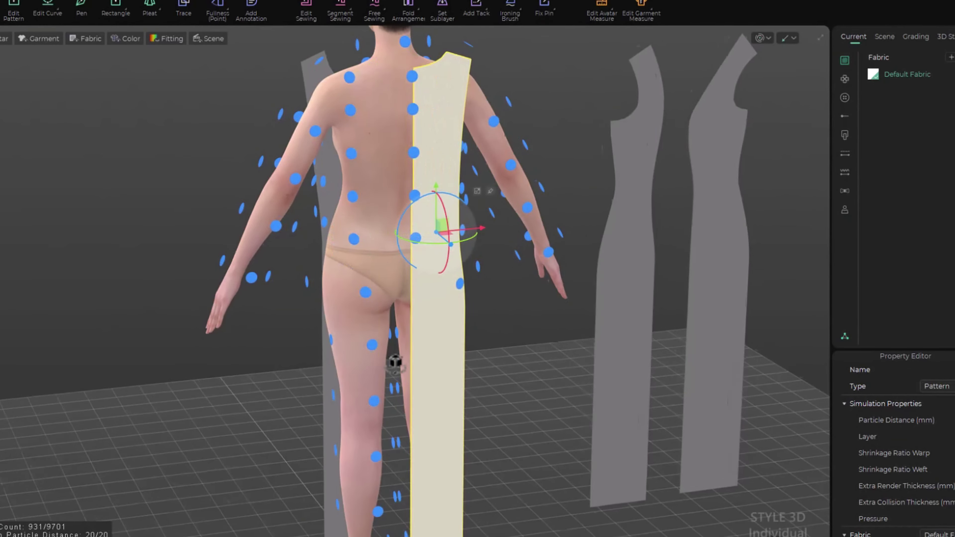
pyautogui.moveTo(394, 358); pyautogui.dragTo(569, 358, button='right')
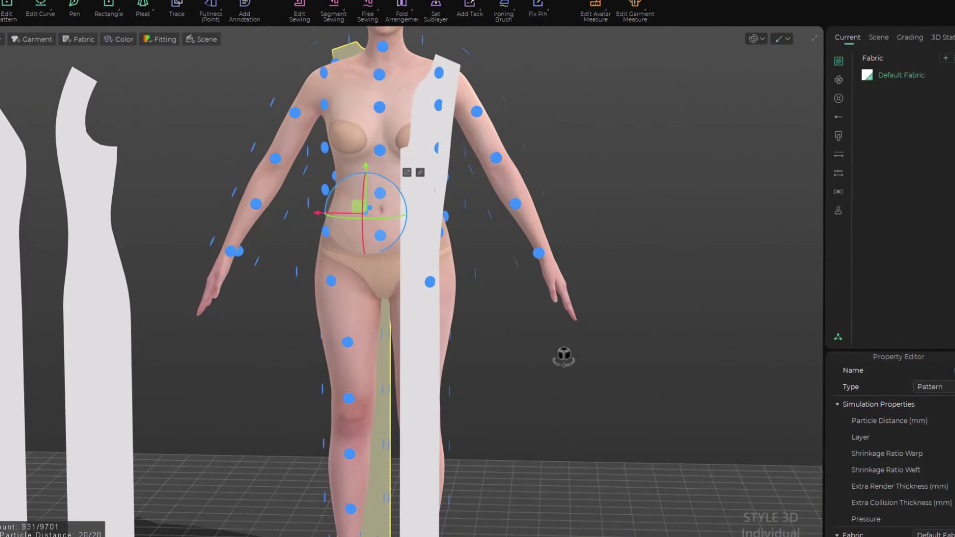
pyautogui.click(620, 430)
pyautogui.moveTo(199, 315); pyautogui.dragTo(327, 298, button='middle')
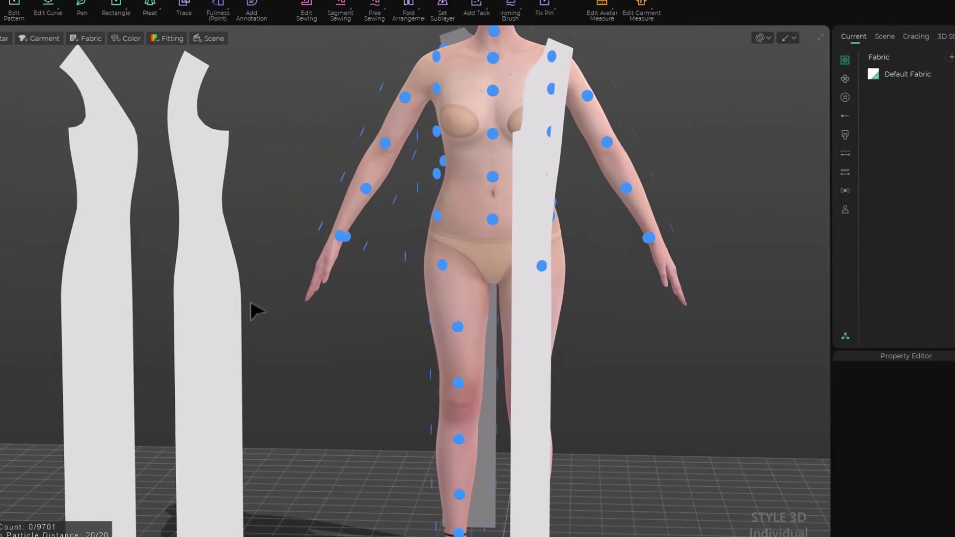
# Move the wide side-front panel in 3D in front of the right half of the avatar's body
pyautogui.click(126, 251)
pyautogui.moveTo(161, 239); pyautogui.dragTo(450, 231)
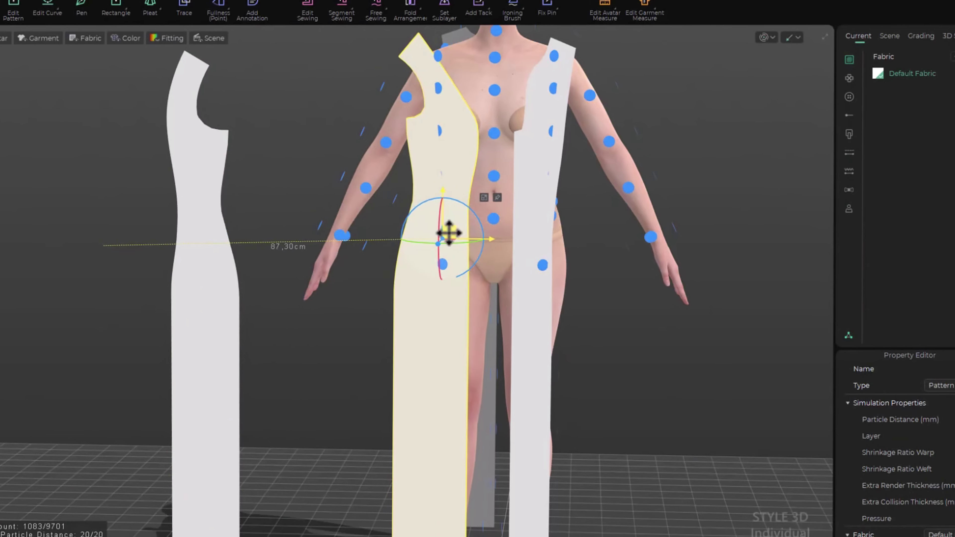
pyautogui.click(319, 374)
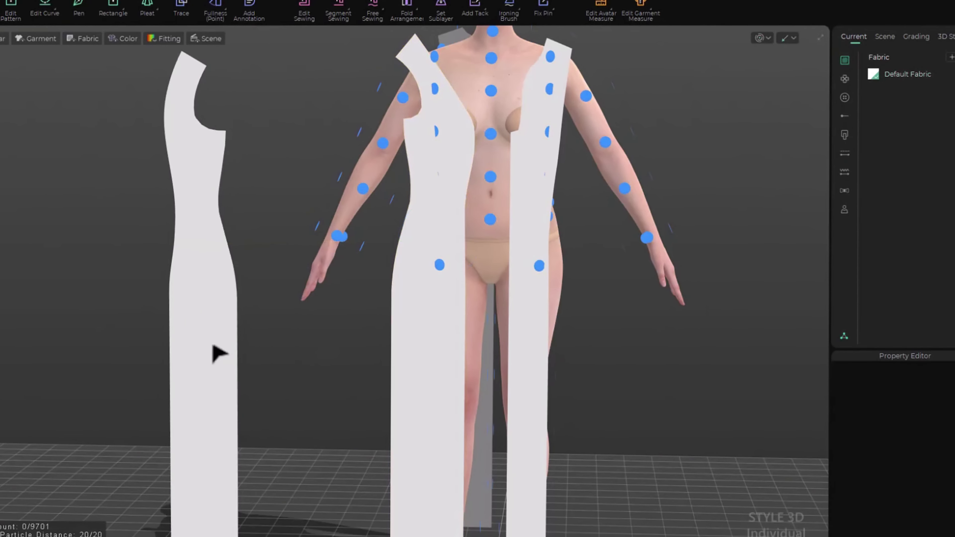
# Move the remaining side-back panel next to the avatar's left side and flip its orientation with Flip Orientationally 3D
pyautogui.click(219, 352)
pyautogui.moveTo(262, 358); pyautogui.dragTo(495, 362, button='right')
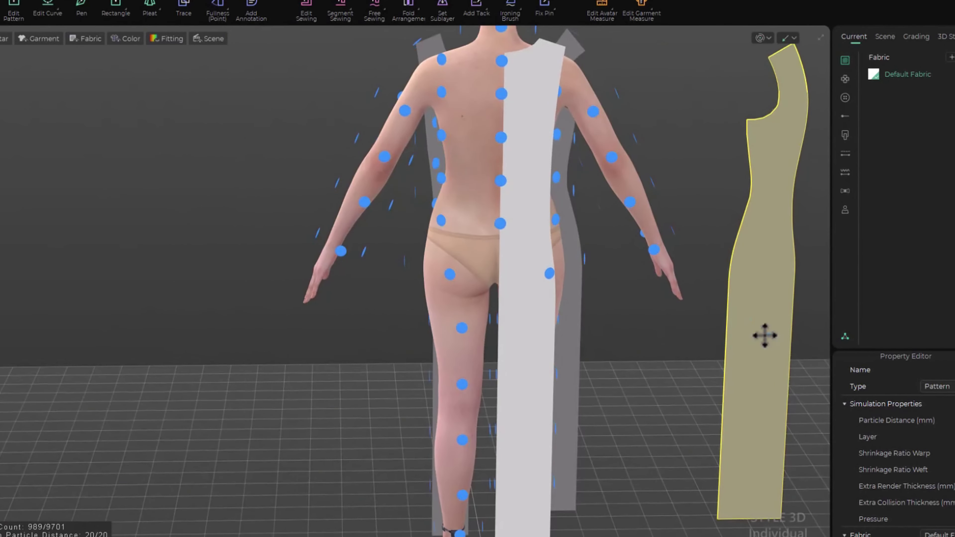
pyautogui.moveTo(764, 336); pyautogui.dragTo(393, 316)
pyautogui.rightClick(393, 318)
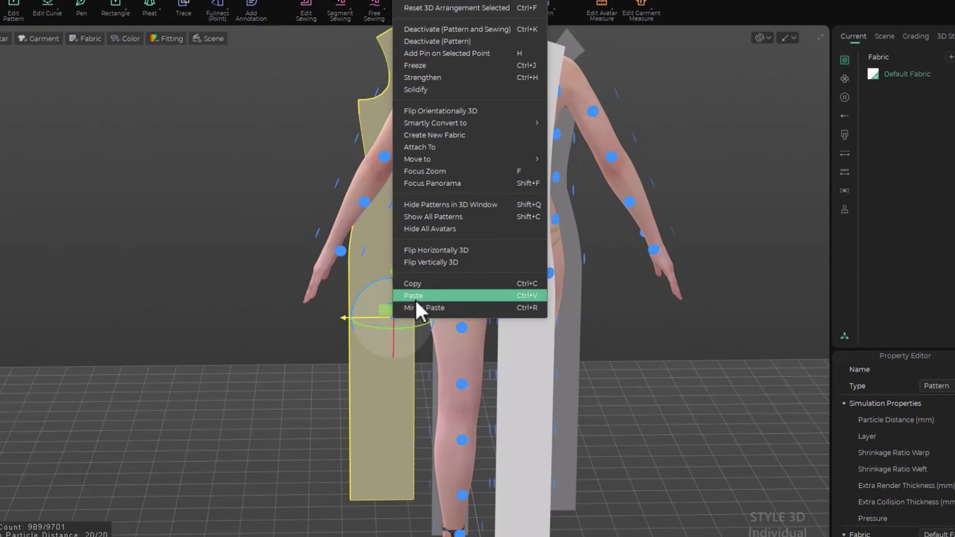
pyautogui.click(472, 113)
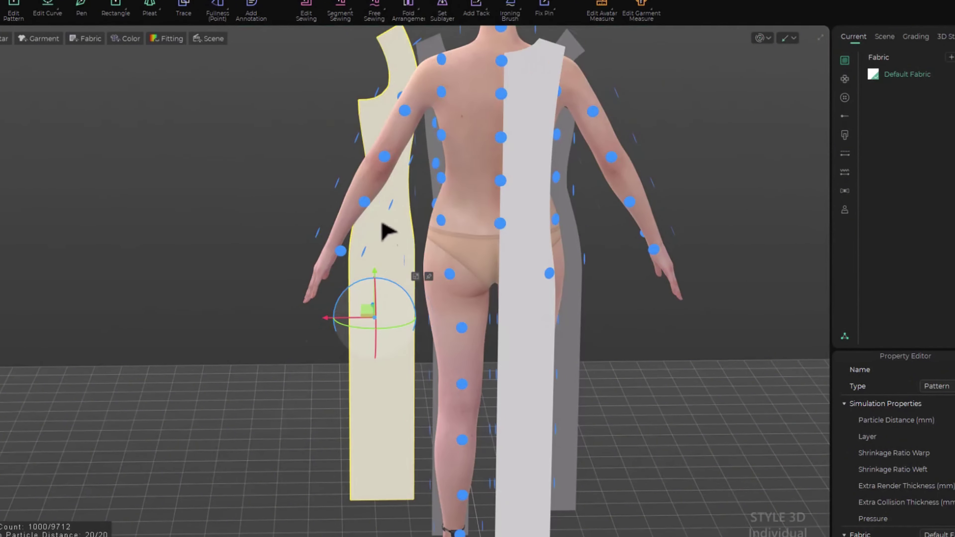
# Move the side-back panel close behind the avatar and shift it sideways over the left half of the back
pyautogui.moveTo(406, 350); pyautogui.dragTo(514, 357, button='right')
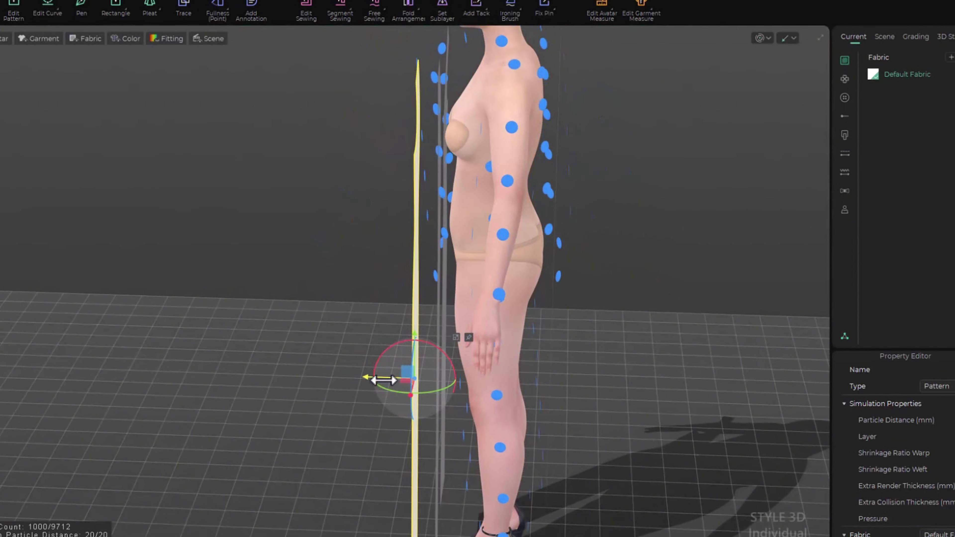
pyautogui.moveTo(383, 380); pyautogui.dragTo(524, 364)
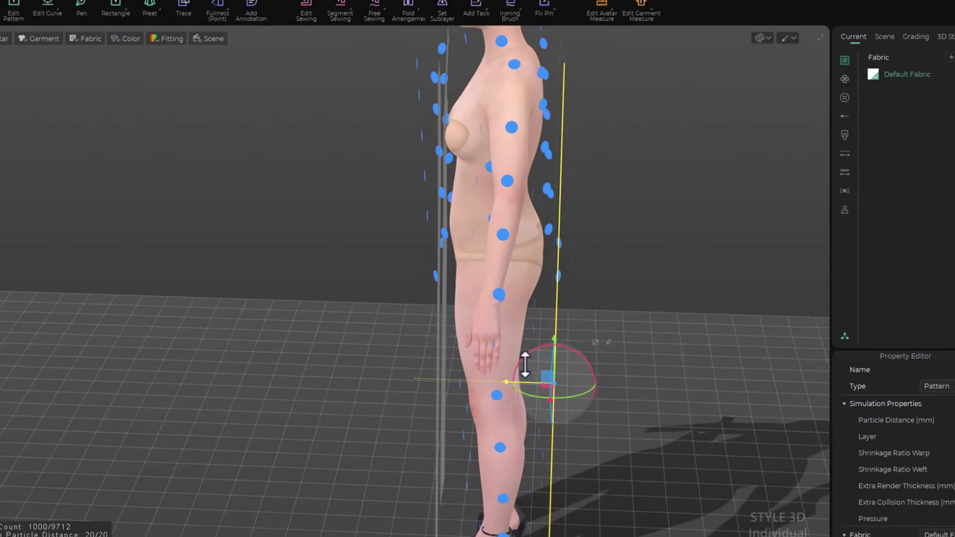
pyautogui.moveTo(590, 384)
pyautogui.mouseDown(button='right')
pyautogui.moveTo(652, 405)
pyautogui.moveTo(565, 391)
pyautogui.moveTo(585, 385)
pyautogui.mouseUp(button='right')
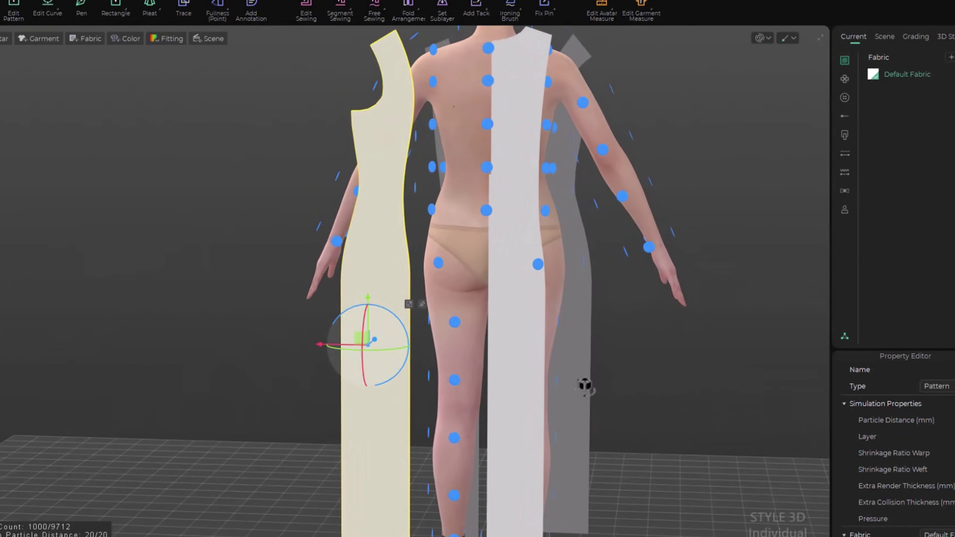
pyautogui.moveTo(330, 342); pyautogui.dragTo(398, 331)
pyautogui.click(397, 331)
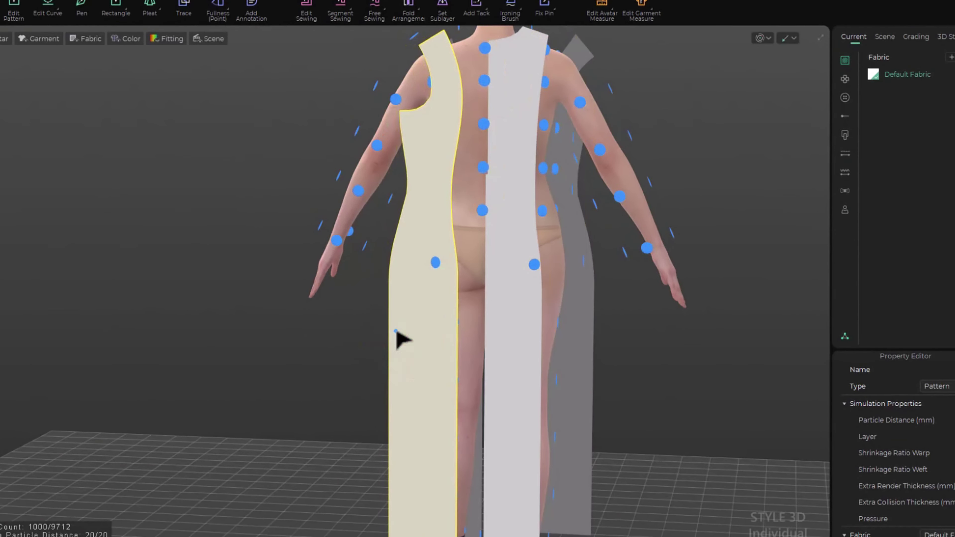
pyautogui.click(706, 396)
# Nudge the side-front panel slightly outward, away from the avatar's centre front
pyautogui.moveTo(336, 412); pyautogui.dragTo(588, 422, button='right')
pyautogui.moveTo(665, 398); pyautogui.dragTo(722, 405, button='right')
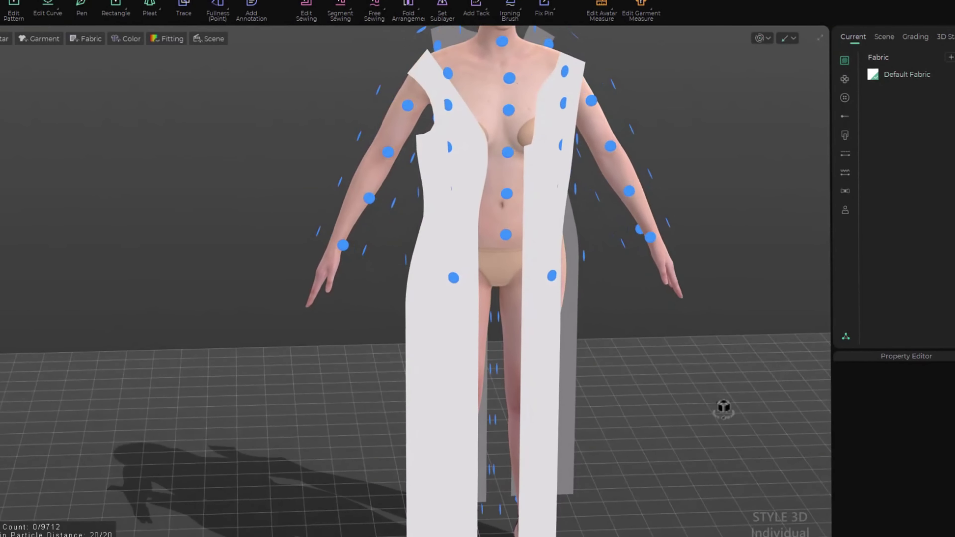
pyautogui.click(445, 364)
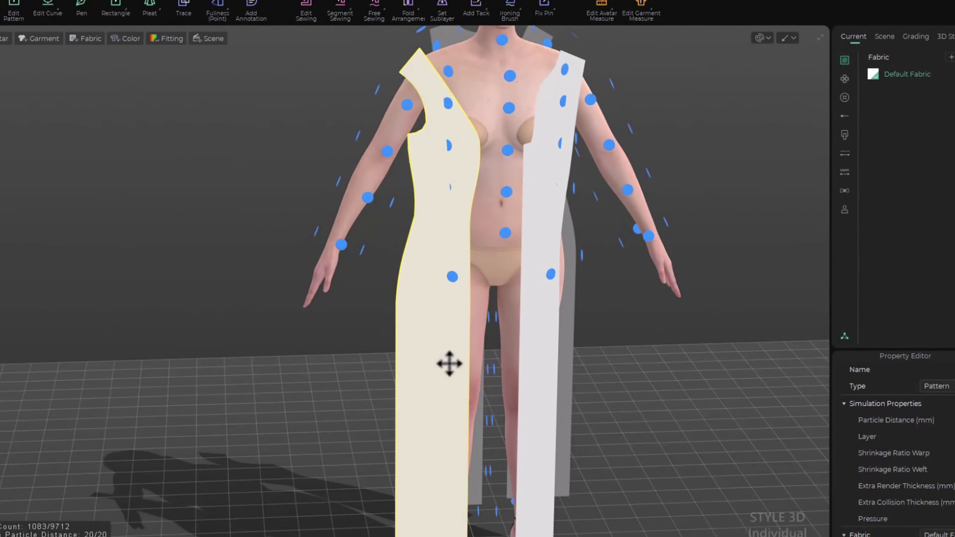
pyautogui.click(660, 392)
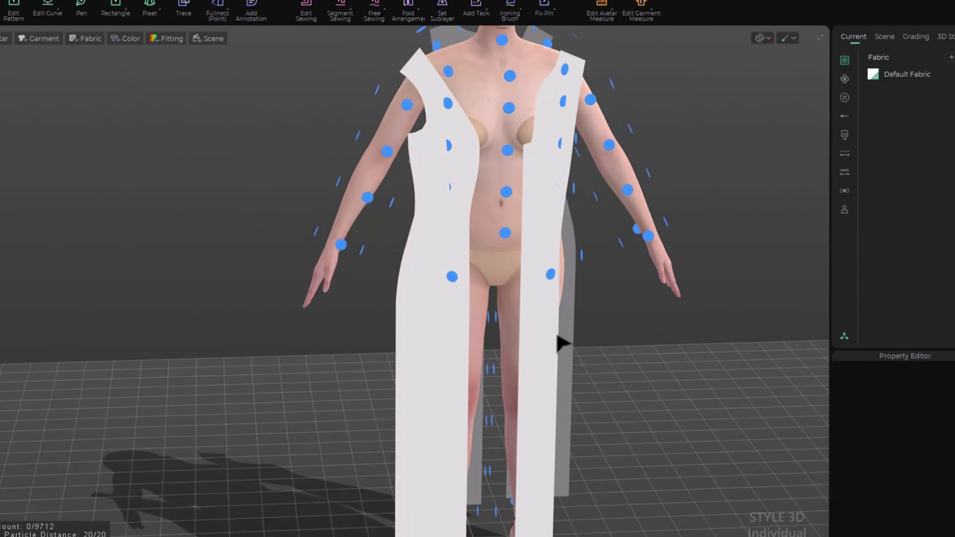
# Select the narrow centre-front panel and show the 2D pattern window beside the 3D view
pyautogui.click(544, 330)
pyautogui.click(589, 334)
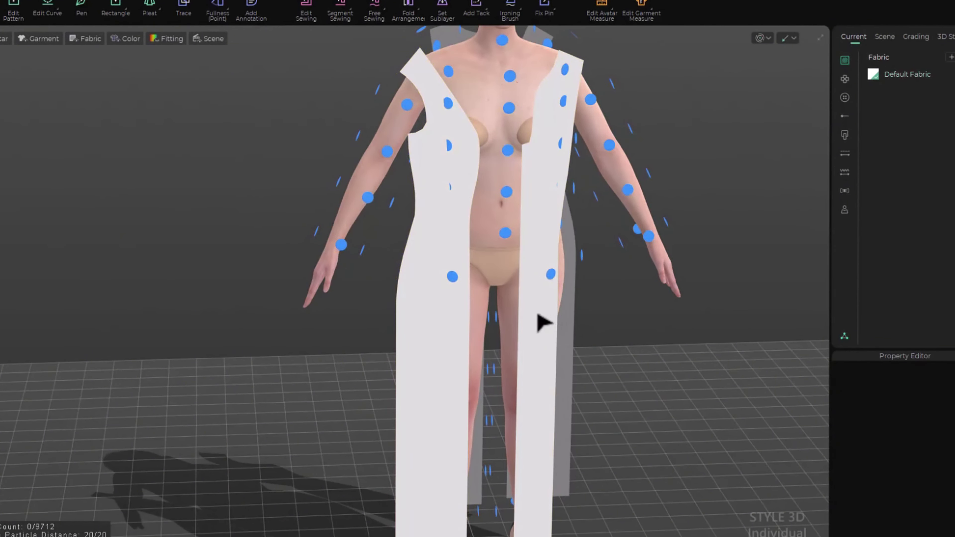
pyautogui.moveTo(538, 314); pyautogui.dragTo(539, 312, button='right')
pyautogui.click(546, 326)
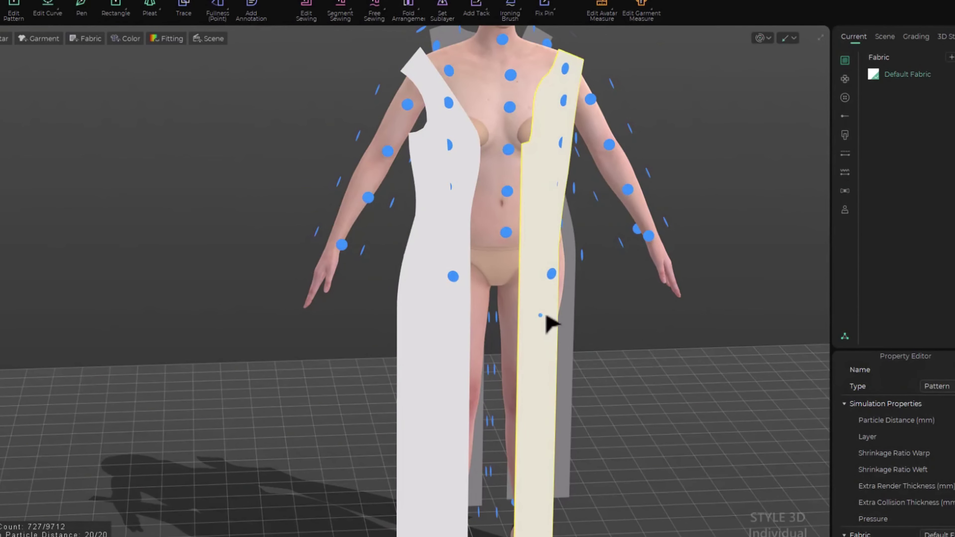
pyautogui.click(912, 1)
pyautogui.scroll(3, 703, 304)
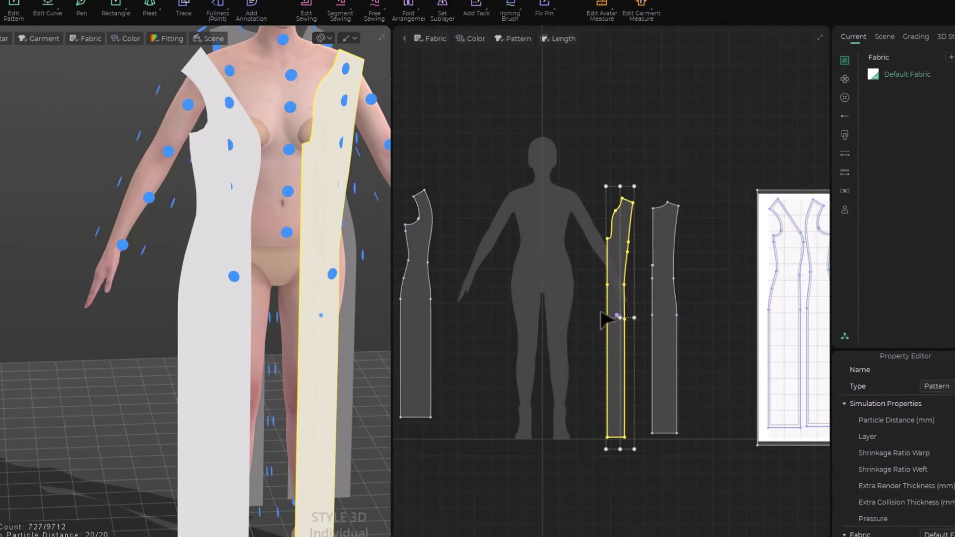
# Create a linked mirrored copy of the centre-front panel in 2D and place the pair side by side over the avatar silhouette's middle
pyautogui.click(701, 277)
pyautogui.click(622, 266)
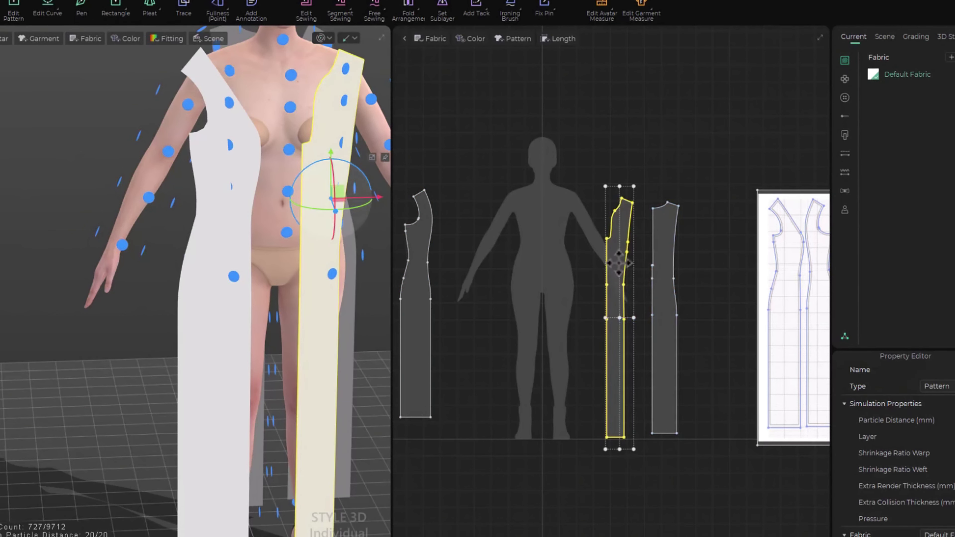
pyautogui.moveTo(615, 267); pyautogui.dragTo(617, 308)
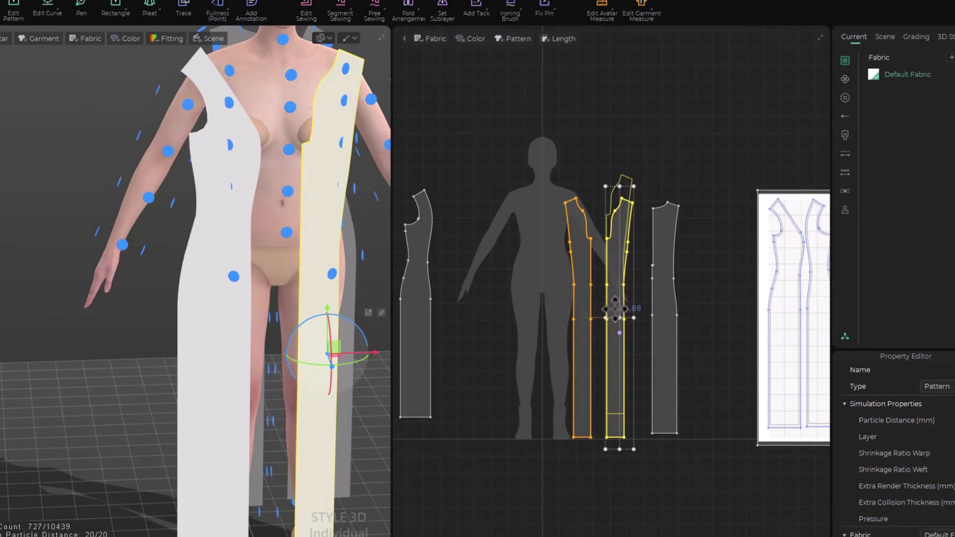
pyautogui.moveTo(579, 344); pyautogui.dragTo(528, 326)
pyautogui.moveTo(608, 340); pyautogui.dragTo(562, 342)
pyautogui.click(612, 357)
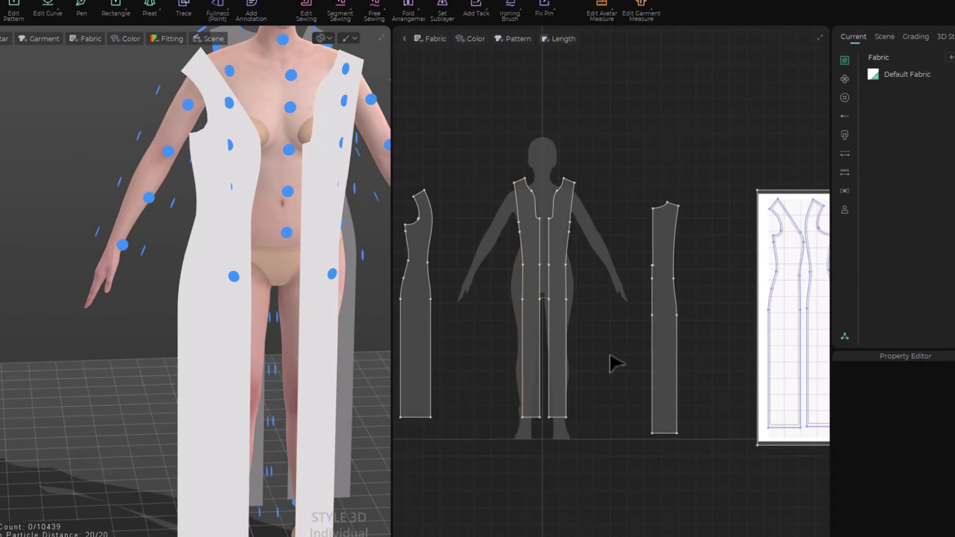
# Move the mirrored centre-front panel in 3D in front of the avatar and bring it close to the body
pyautogui.moveTo(299, 373); pyautogui.dragTo(118, 348, button='right')
pyautogui.scroll(-3, 173, 341)
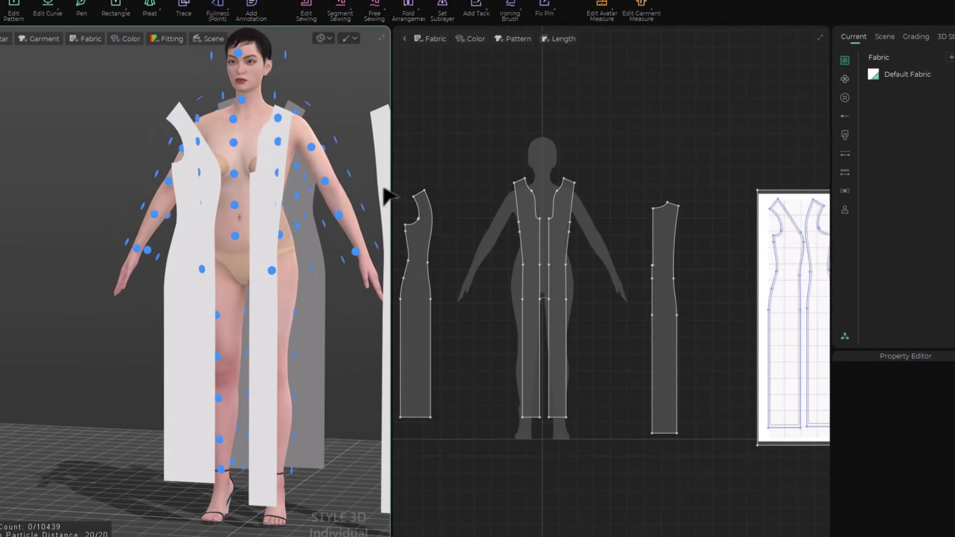
pyautogui.click(382, 186)
pyautogui.moveTo(344, 192); pyautogui.dragTo(205, 182)
pyautogui.moveTo(220, 234); pyautogui.dragTo(298, 333, button='right')
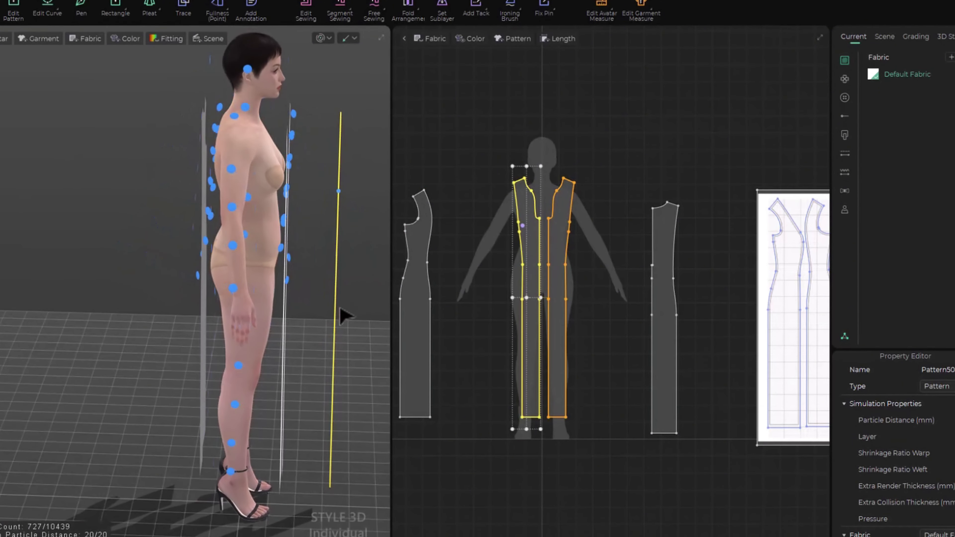
pyautogui.moveTo(342, 301); pyautogui.dragTo(290, 279)
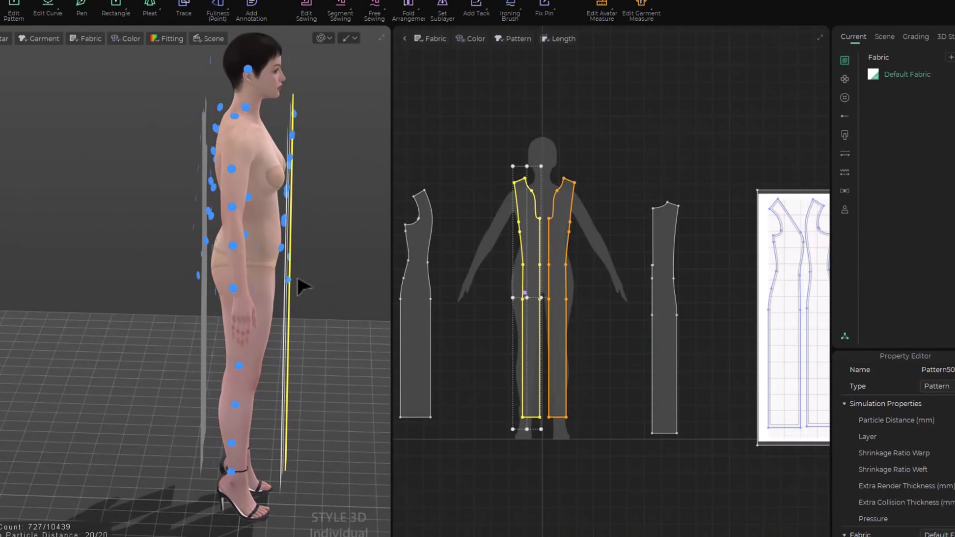
pyautogui.click(375, 292)
# Shift the front panels sideways in 3D so the two centre-front panels sit side by side at the avatar's centre
pyautogui.moveTo(375, 292); pyautogui.dragTo(273, 279, button='right')
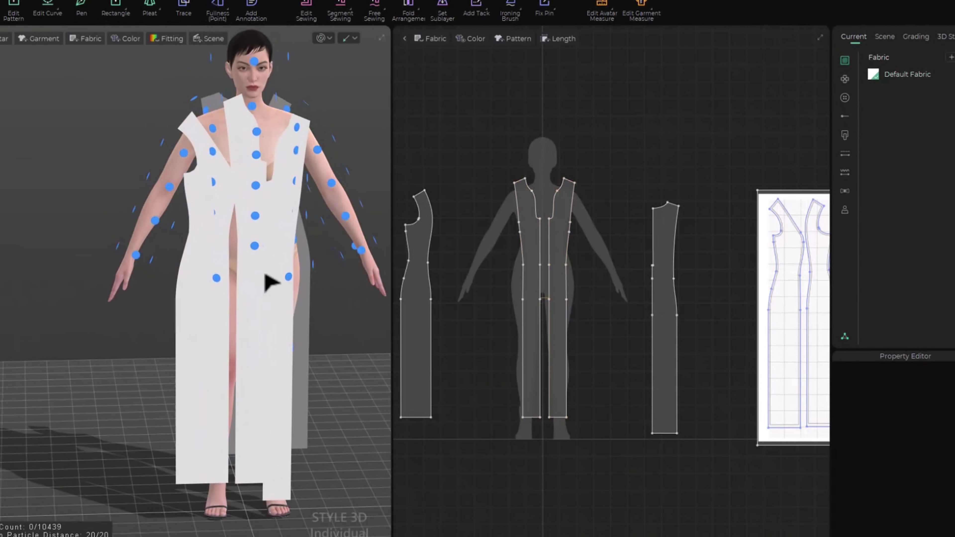
pyautogui.moveTo(219, 250); pyautogui.dragTo(205, 241)
pyautogui.moveTo(256, 188); pyautogui.dragTo(276, 195)
pyautogui.click(335, 263)
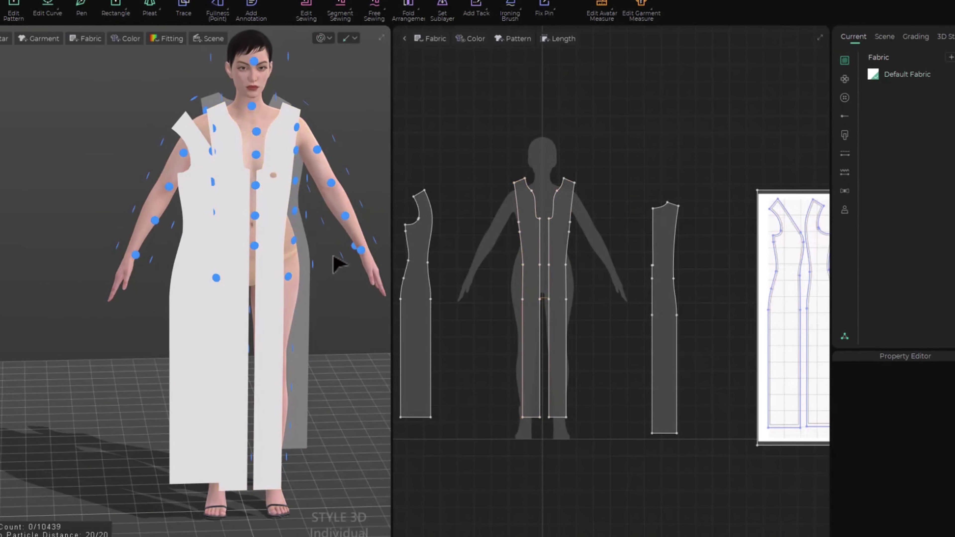
# Shift the side-front panel outward in 3D so it clears the adjacent centre-front panel
pyautogui.moveTo(211, 321); pyautogui.dragTo(239, 327, button='right')
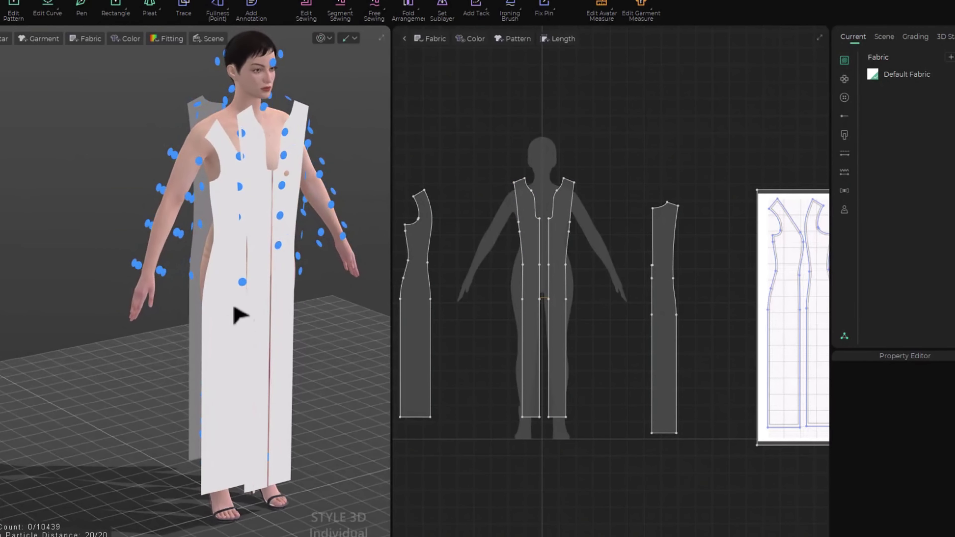
pyautogui.moveTo(230, 331); pyautogui.dragTo(211, 315)
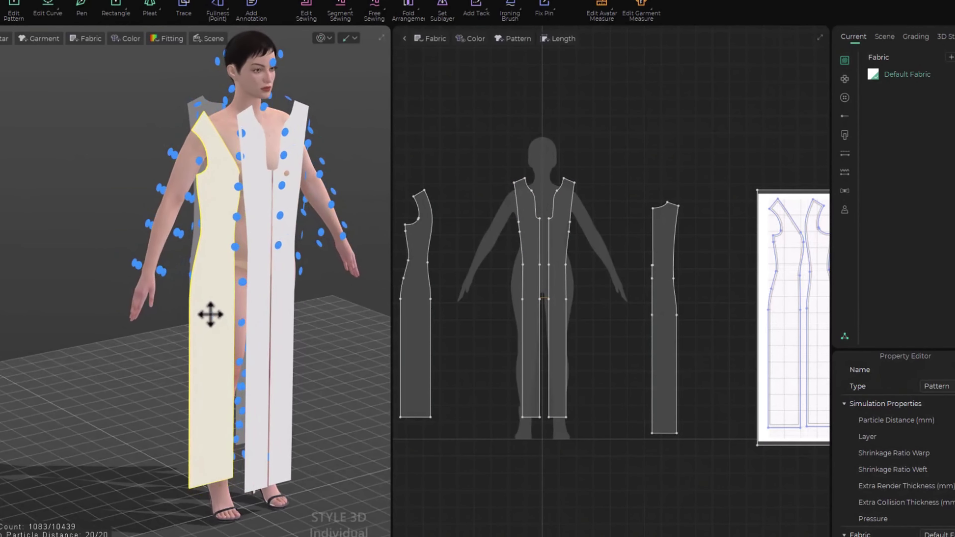
pyautogui.click(352, 319)
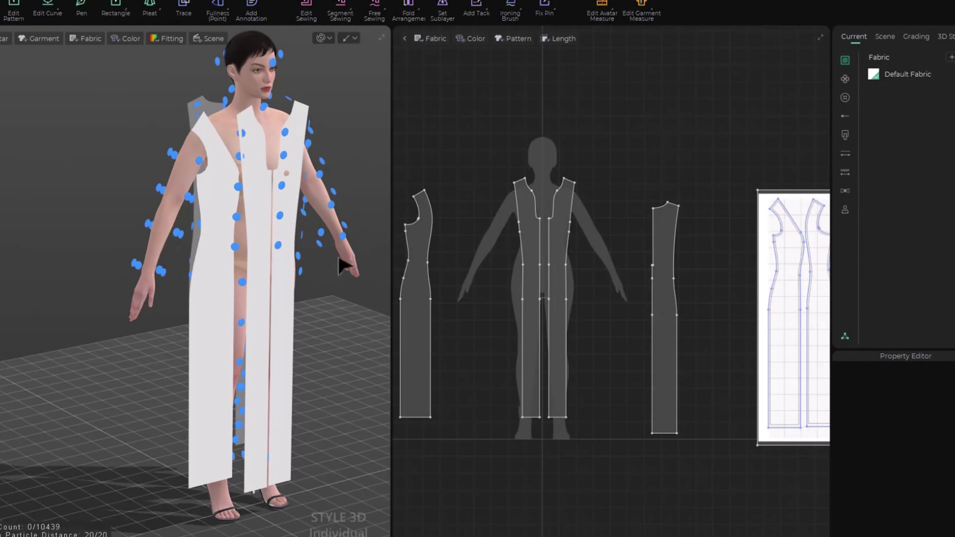
pyautogui.moveTo(388, 280); pyautogui.dragTo(322, 274, button='right')
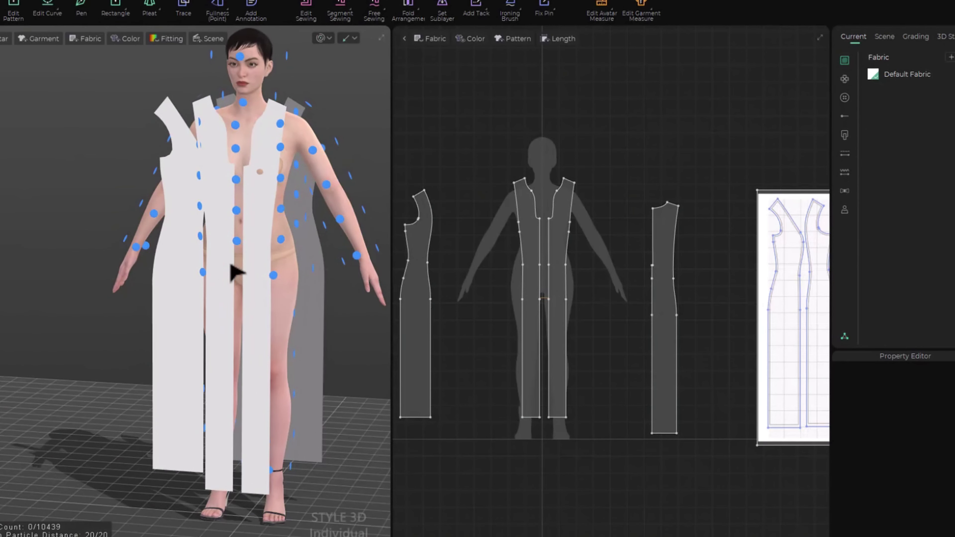
# Create a linked mirrored copy of the side-front panel in 2D and place the two on either side of the centre-front pair
pyautogui.click(420, 281)
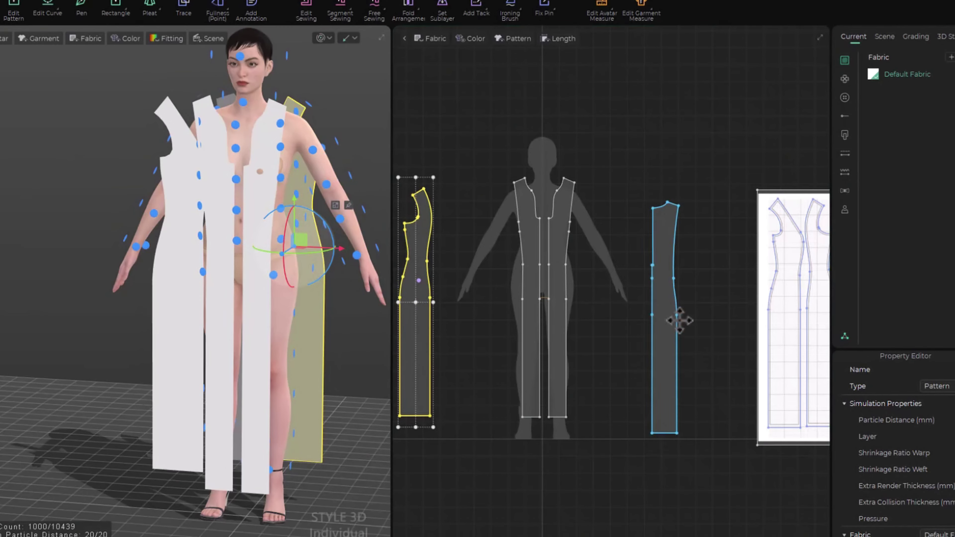
pyautogui.moveTo(699, 319); pyautogui.dragTo(832, 295, button='middle')
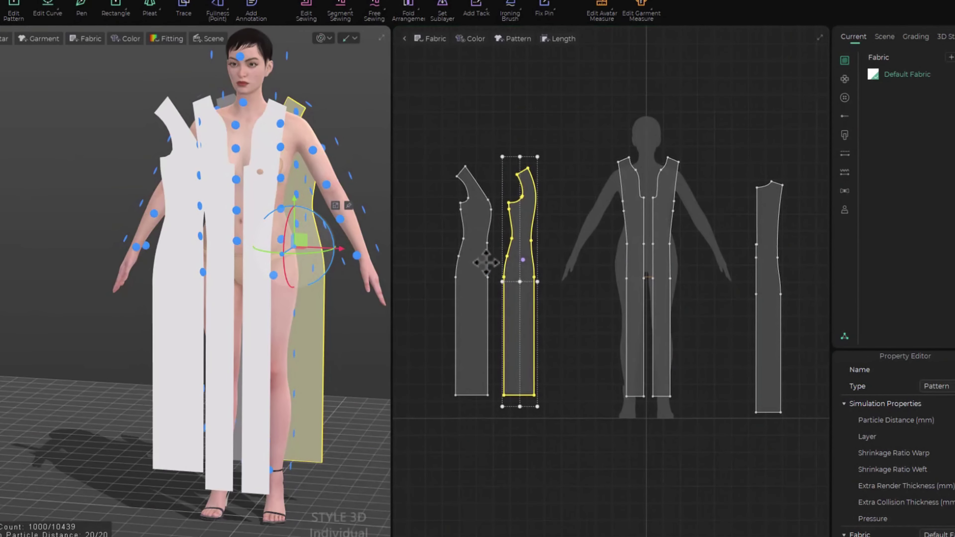
pyautogui.click(479, 260)
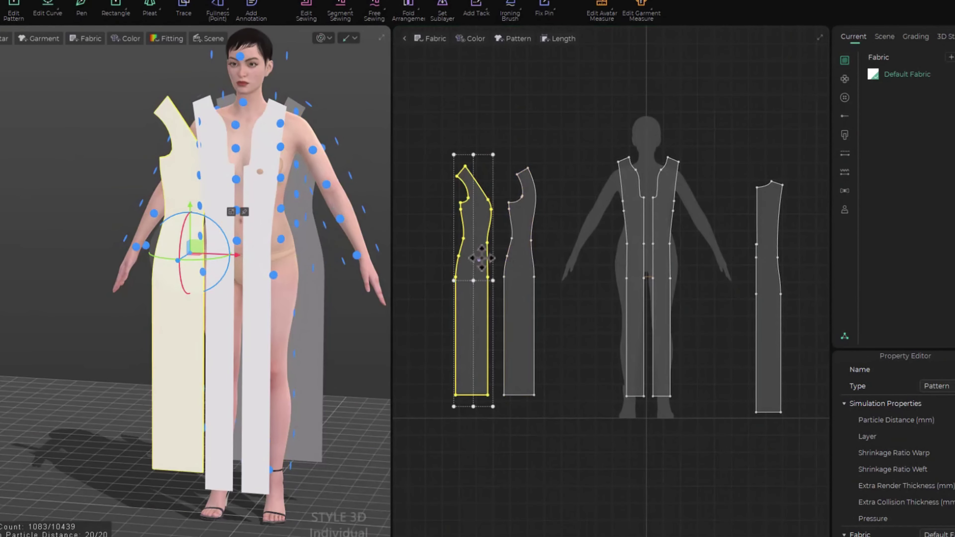
pyautogui.moveTo(479, 259); pyautogui.dragTo(698, 276)
pyautogui.moveTo(468, 292); pyautogui.dragTo(585, 282)
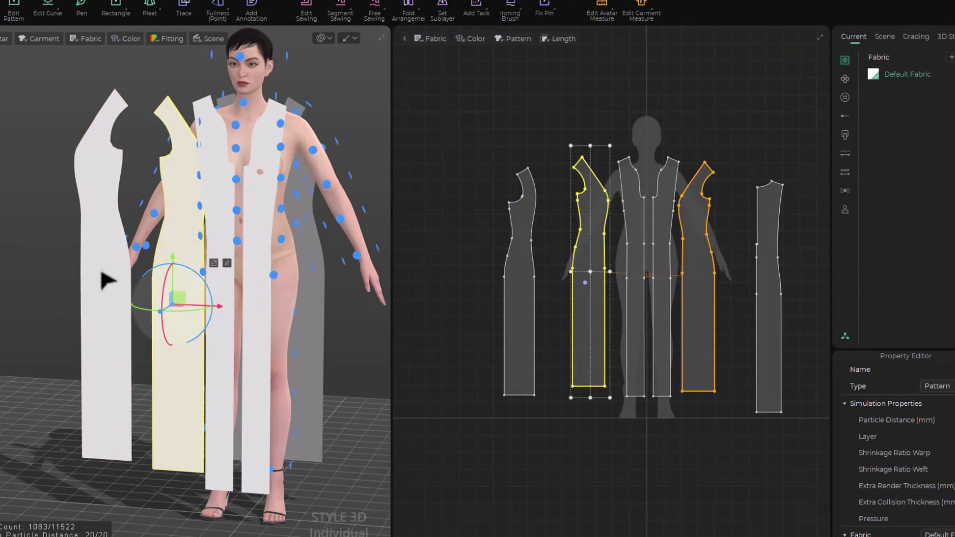
# Move the mirrored side-front panel in 3D in front of the avatar's left side, beside the centre-front panel, and deselect it
pyautogui.moveTo(109, 281); pyautogui.dragTo(309, 289)
pyautogui.moveTo(372, 344); pyautogui.dragTo(278, 355, button='right')
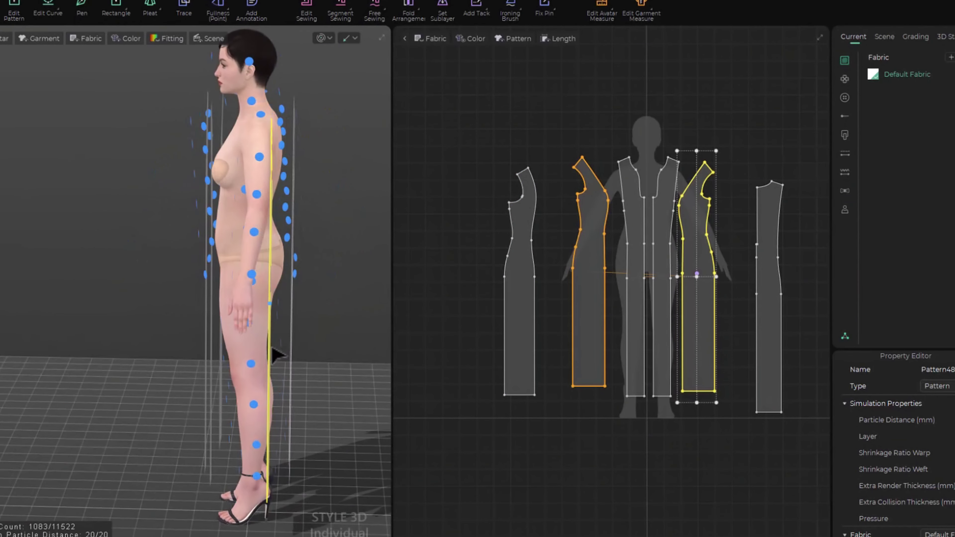
pyautogui.moveTo(232, 346); pyautogui.dragTo(201, 331)
pyautogui.moveTo(199, 326)
pyautogui.mouseDown(button='right')
pyautogui.moveTo(171, 330)
pyautogui.moveTo(213, 333)
pyautogui.mouseUp(button='right')
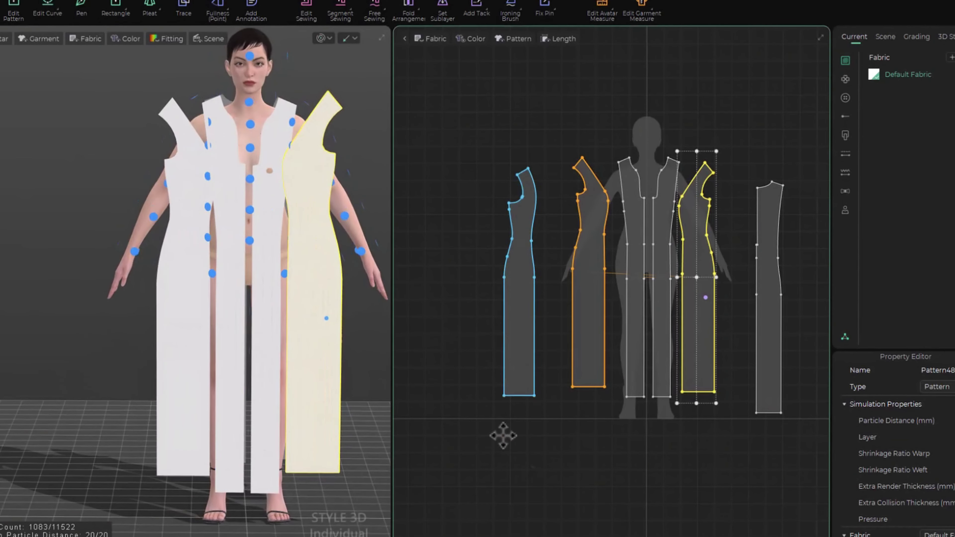
pyautogui.click(598, 478)
pyautogui.moveTo(680, 350); pyautogui.dragTo(613, 342, button='middle')
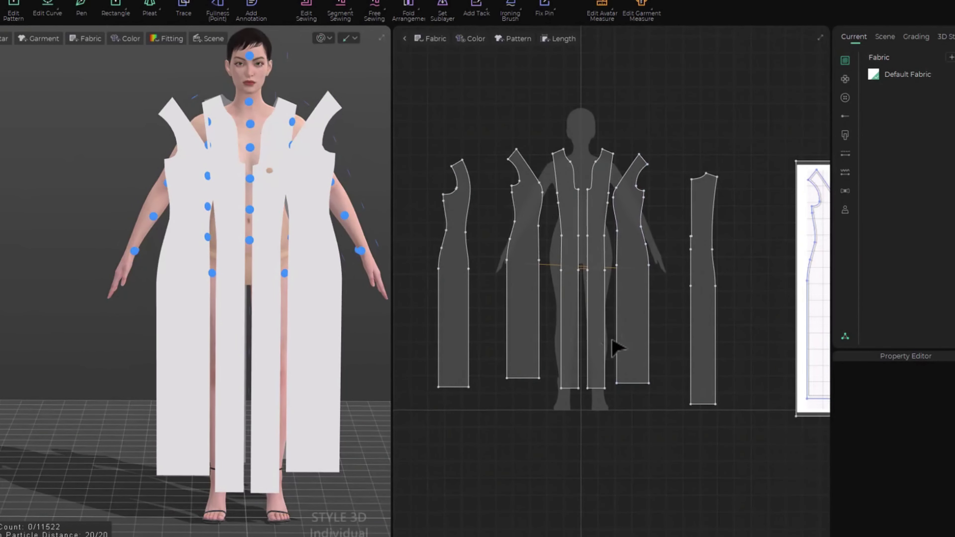
pyautogui.scroll(2, 574, 309)
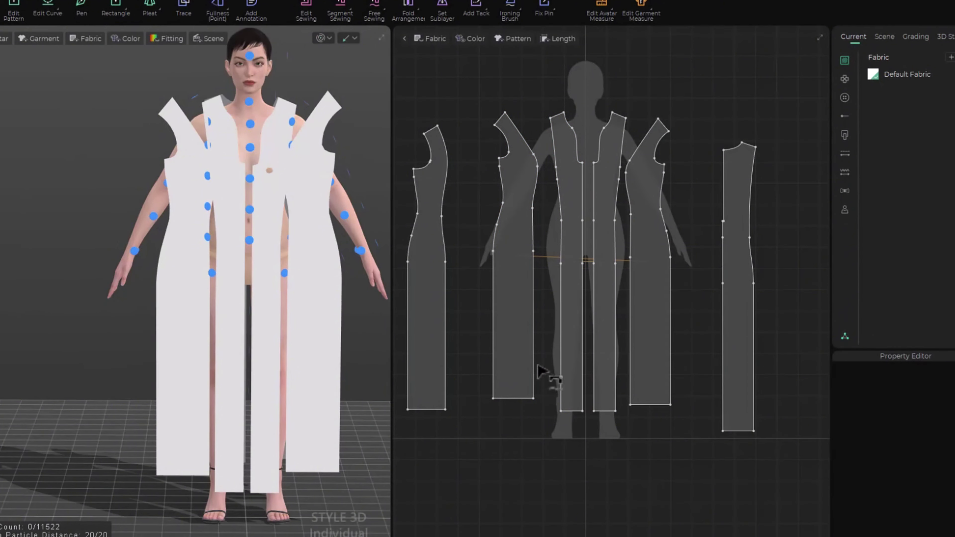
# Sew the side-front panel's princess edge to the adjacent centre-front panel's side edge from shoulder to hem with Free Sewing
pyautogui.press('m')
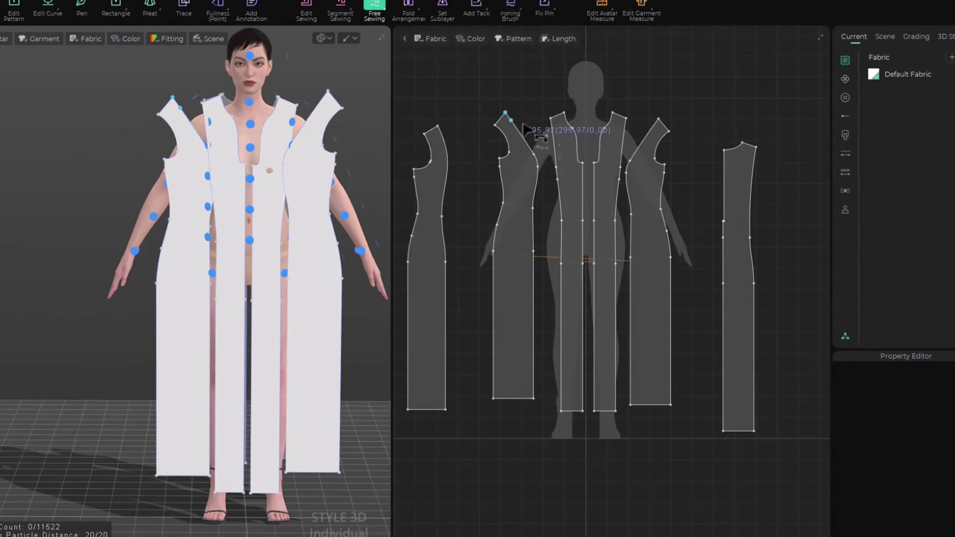
pyautogui.click(505, 113)
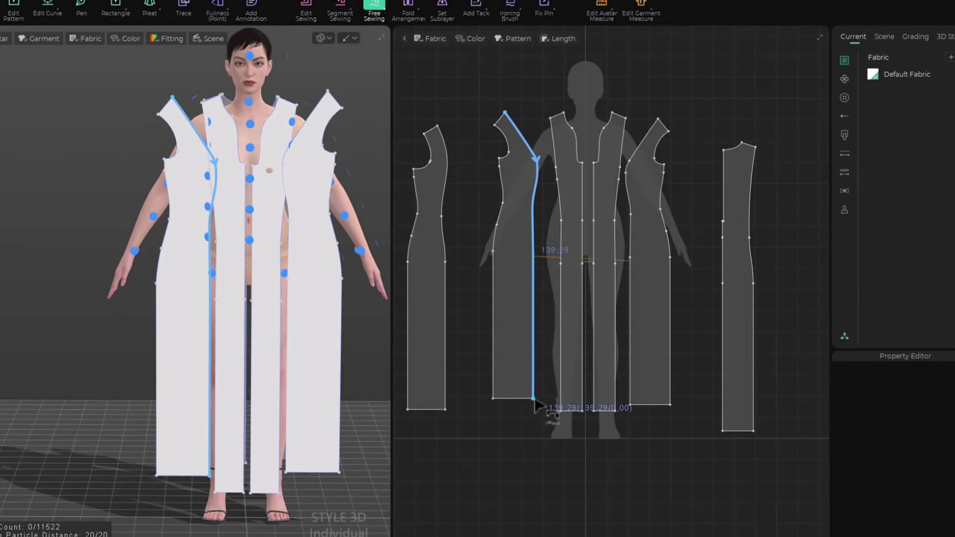
pyautogui.click(550, 118)
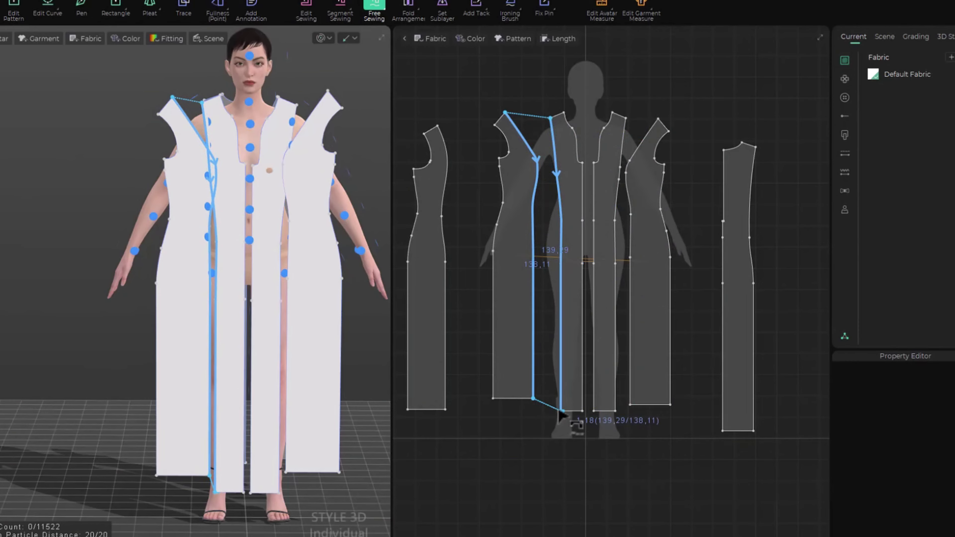
pyautogui.scroll(3, 560, 414)
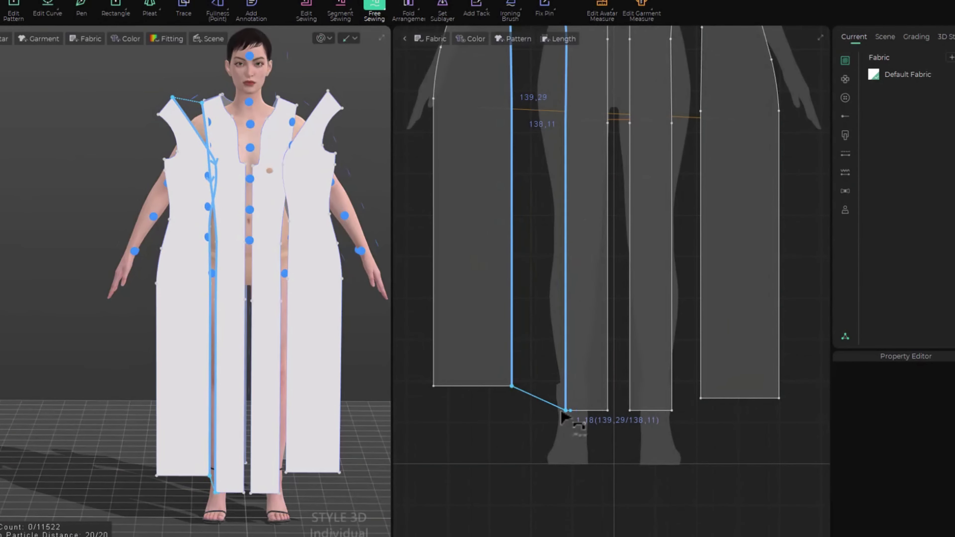
pyautogui.scroll(3, 562, 413)
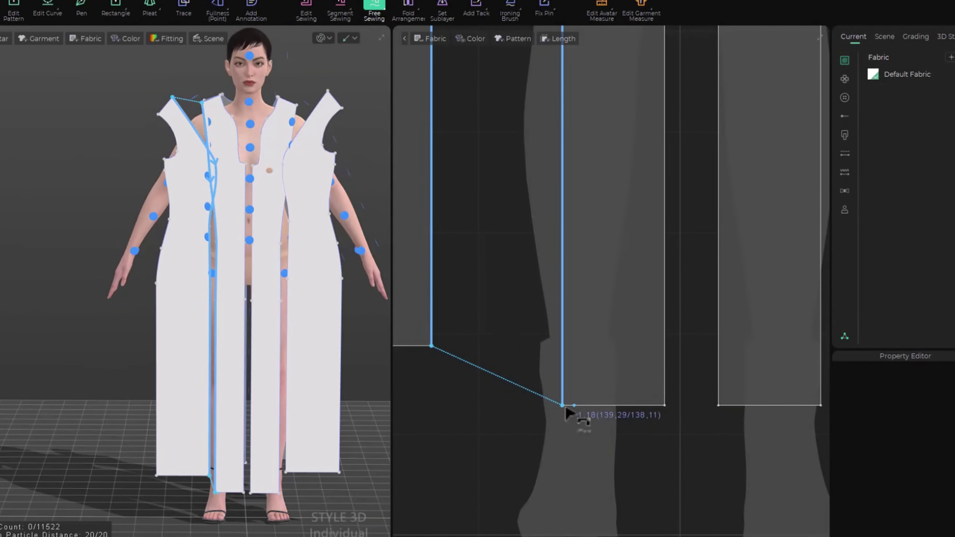
pyautogui.click(570, 414)
pyautogui.scroll(-5, 553, 444)
pyautogui.click(534, 410)
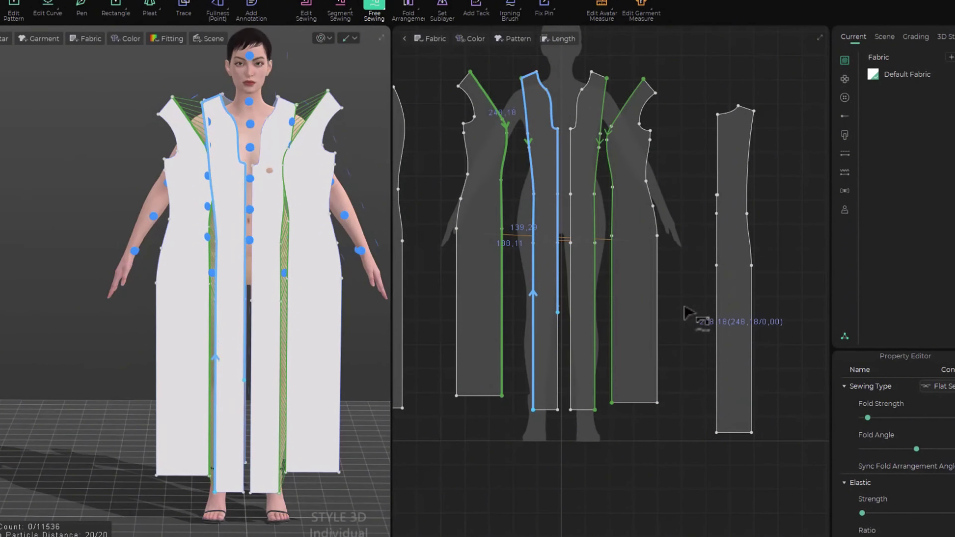
# Sew the two centre-front panels together along their centre edges, from the bottom of the neckline to the hem
pyautogui.click(531, 128)
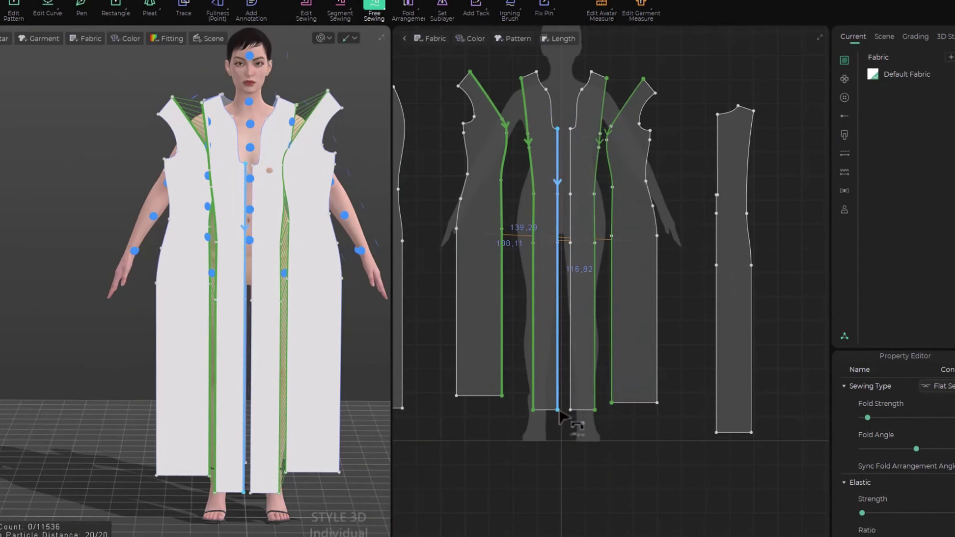
pyautogui.click(571, 130)
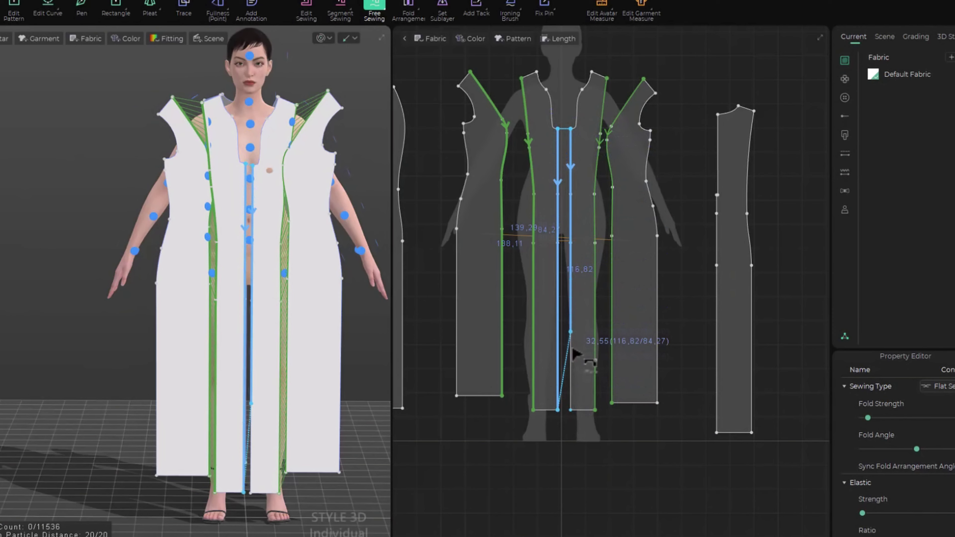
pyautogui.click(570, 413)
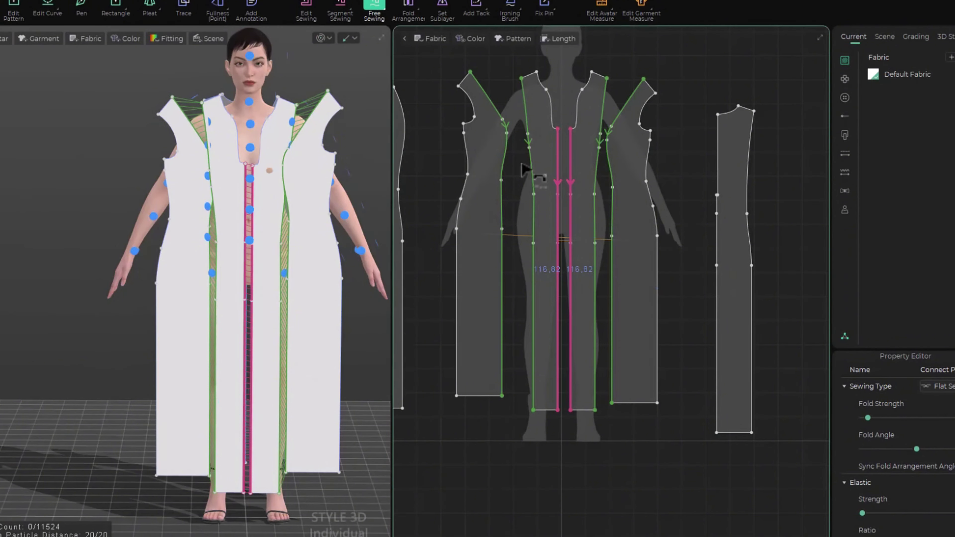
# Create a linked mirrored copy of the side-back panel in 2D and place it on the opposite side of the front panels
pyautogui.scroll(-4, 525, 169)
pyautogui.moveTo(119, 301); pyautogui.dragTo(345, 311, button='right')
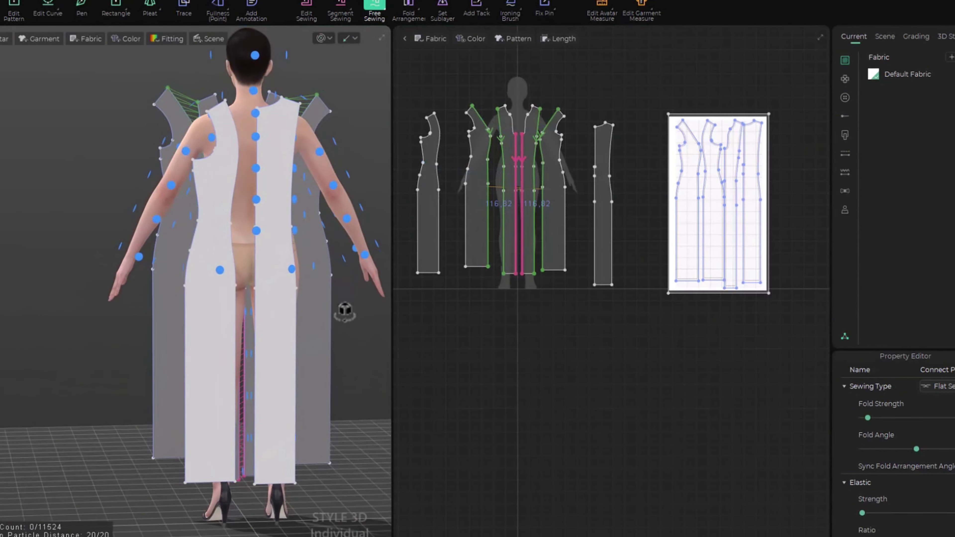
pyautogui.scroll(2, 658, 214)
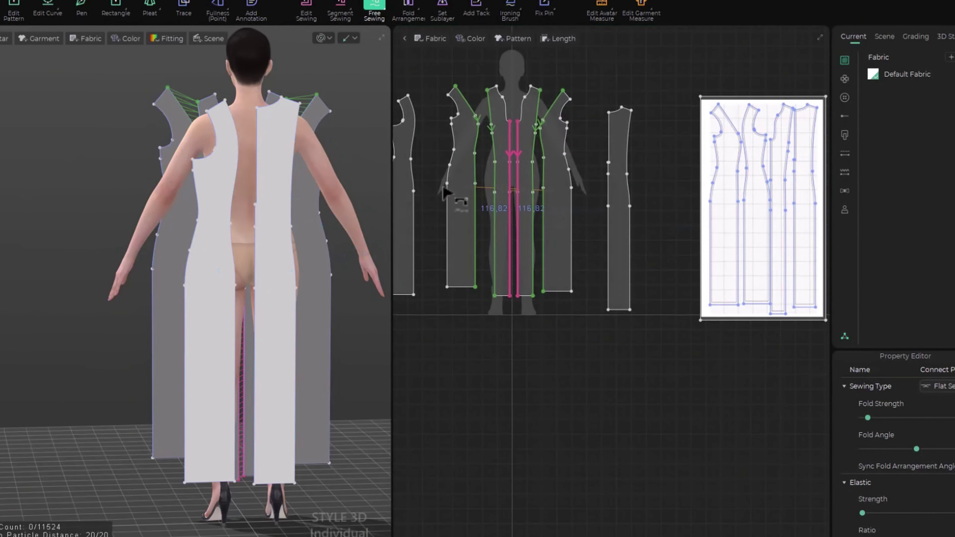
pyautogui.press('Escape')
pyautogui.click(611, 218)
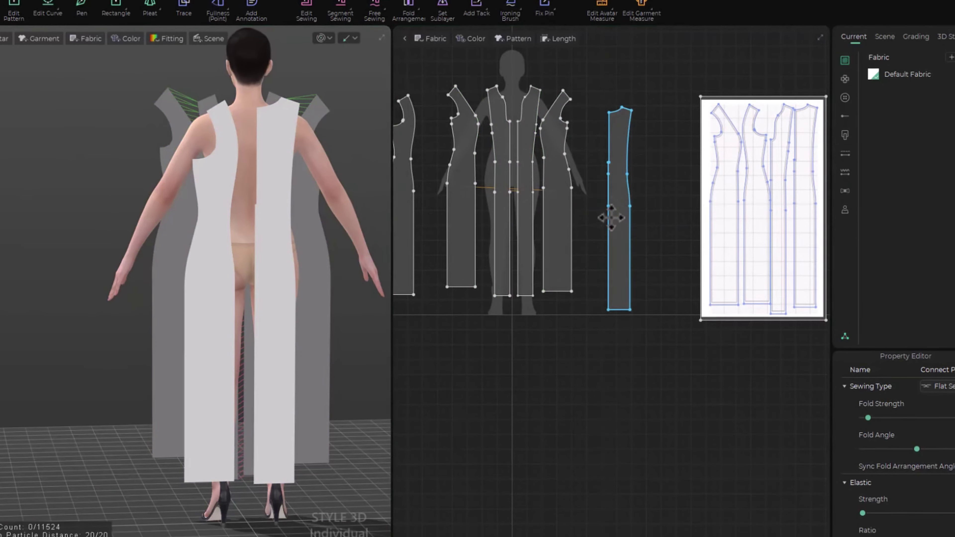
pyautogui.moveTo(611, 217); pyautogui.dragTo(665, 198, button='right')
pyautogui.click(449, 190)
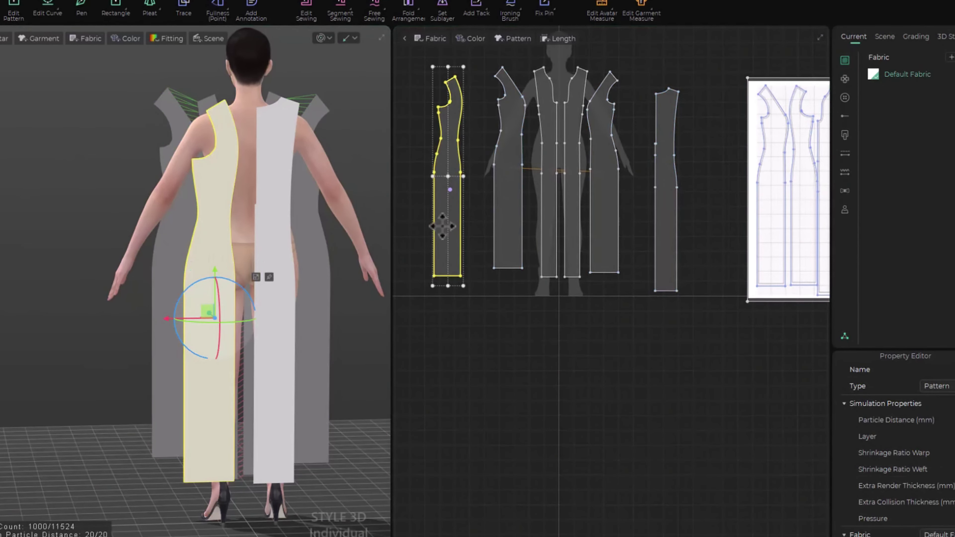
pyautogui.hotkey('ctrl', 'd')
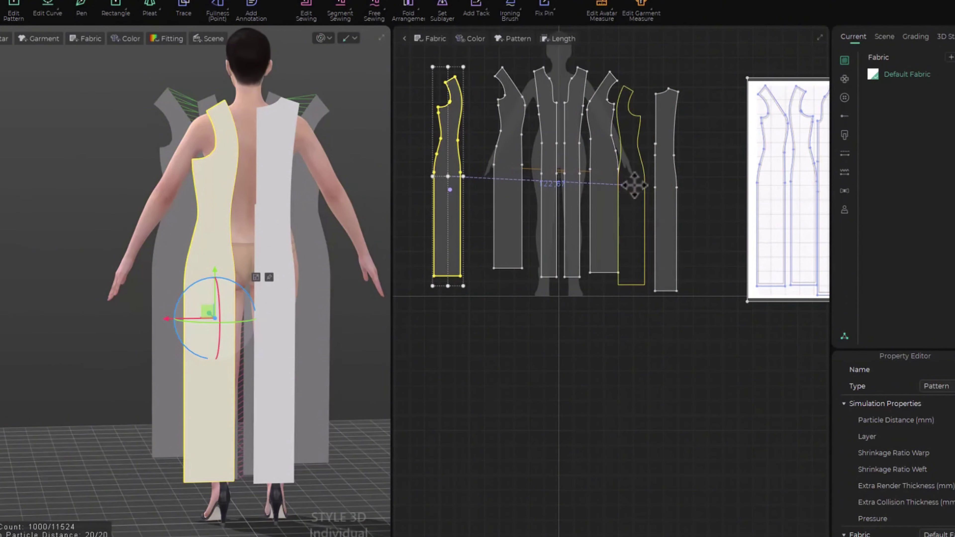
pyautogui.click(704, 171)
# Move the centre-back panel in 2D to the outer side of the original side-back panel and bring the mirrored side-back panel closer to the fronts
pyautogui.click(674, 220)
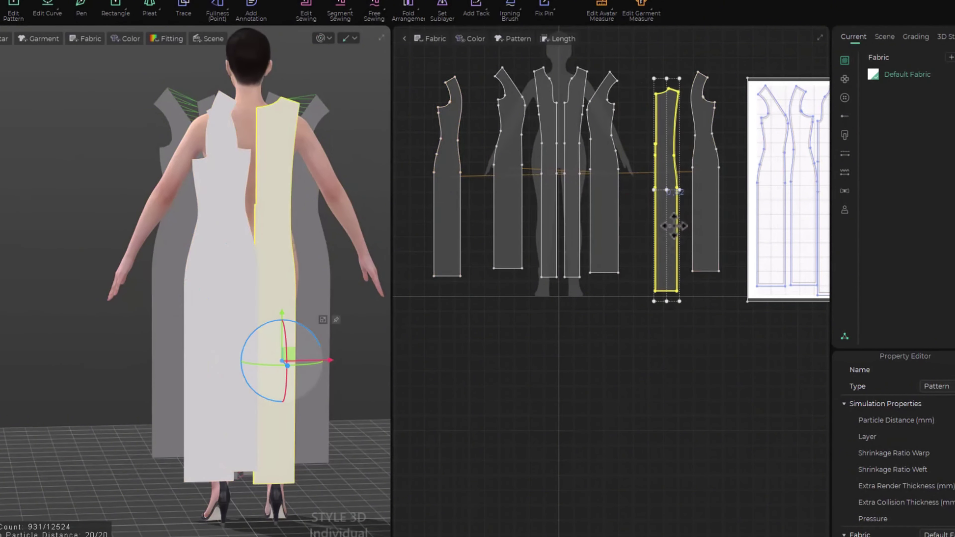
pyautogui.hotkey('ctrl', 'd')
pyautogui.moveTo(395, 197); pyautogui.dragTo(395, 211)
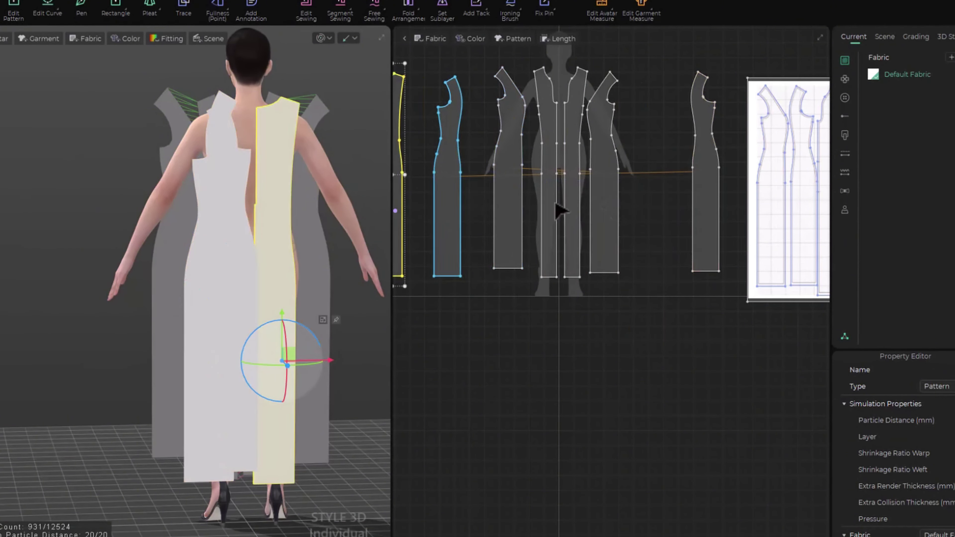
pyautogui.moveTo(708, 203); pyautogui.dragTo(657, 207)
pyautogui.click(660, 311)
pyautogui.moveTo(557, 277); pyautogui.dragTo(629, 260, button='middle')
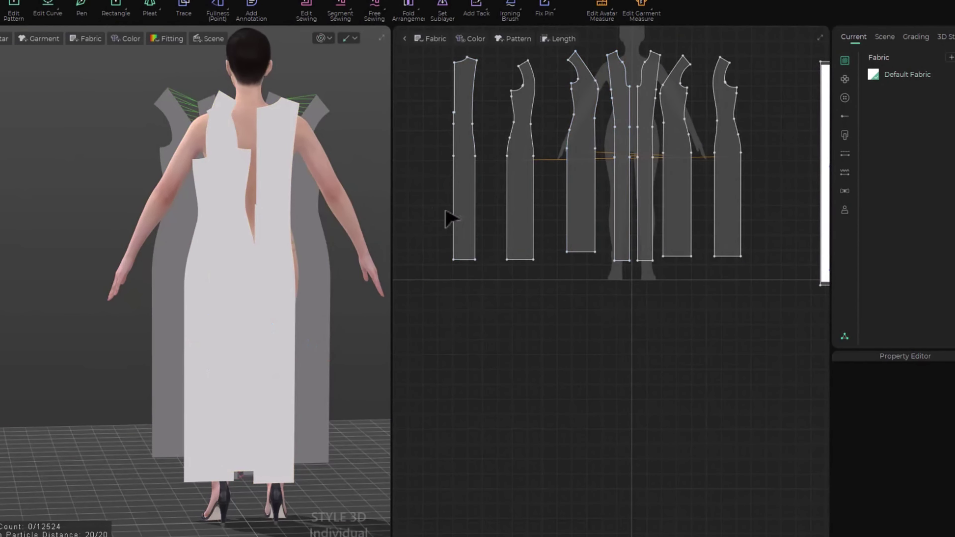
# Shift the centre back piece outward in the 2D layout and place the mirrored side back panel over the other half of the avatar's back
pyautogui.moveTo(464, 207); pyautogui.dragTo(451, 210)
pyautogui.click(499, 331)
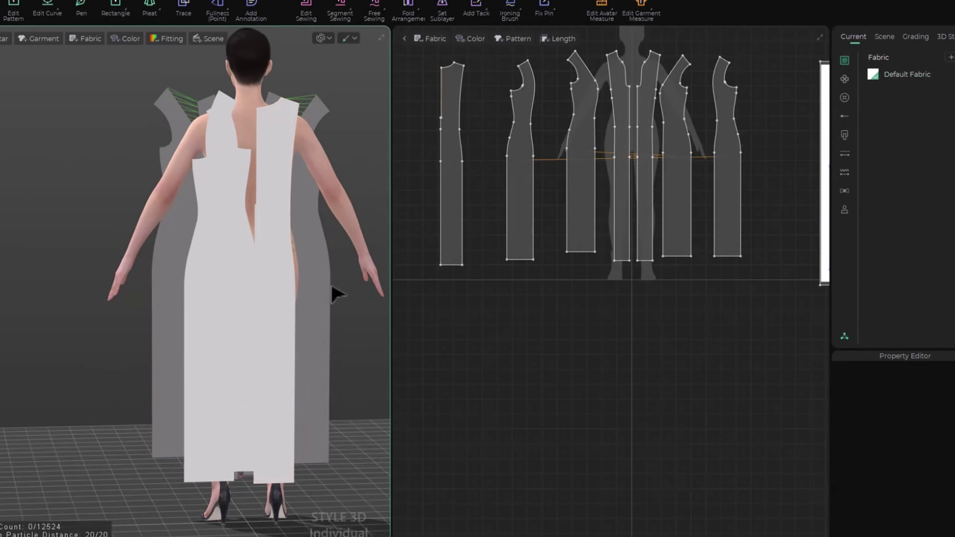
pyautogui.click(730, 207)
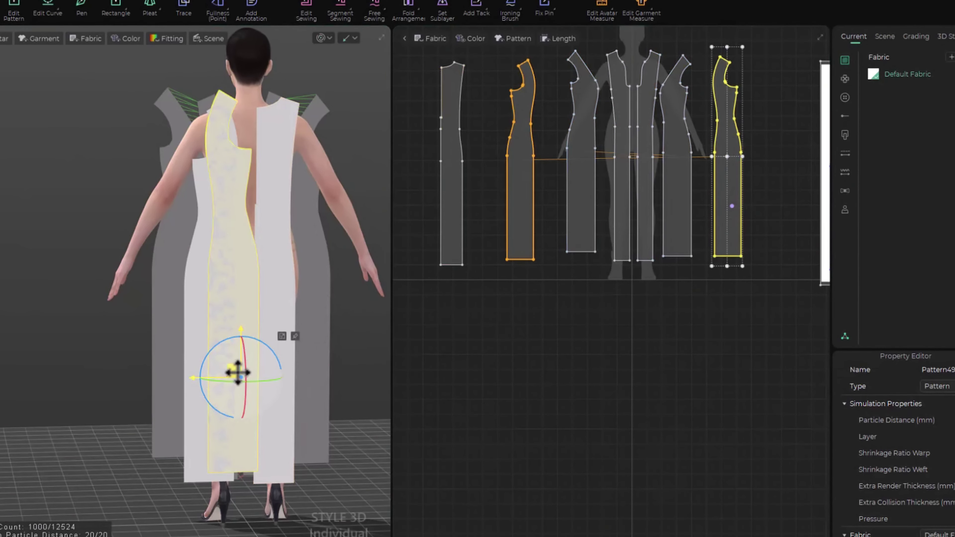
pyautogui.moveTo(237, 372); pyautogui.dragTo(330, 363)
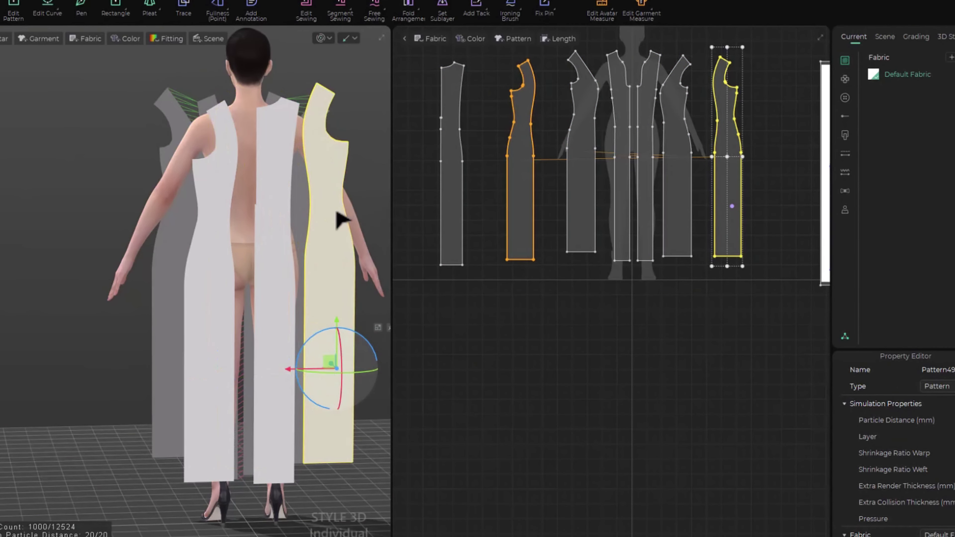
pyautogui.moveTo(334, 211); pyautogui.dragTo(331, 229)
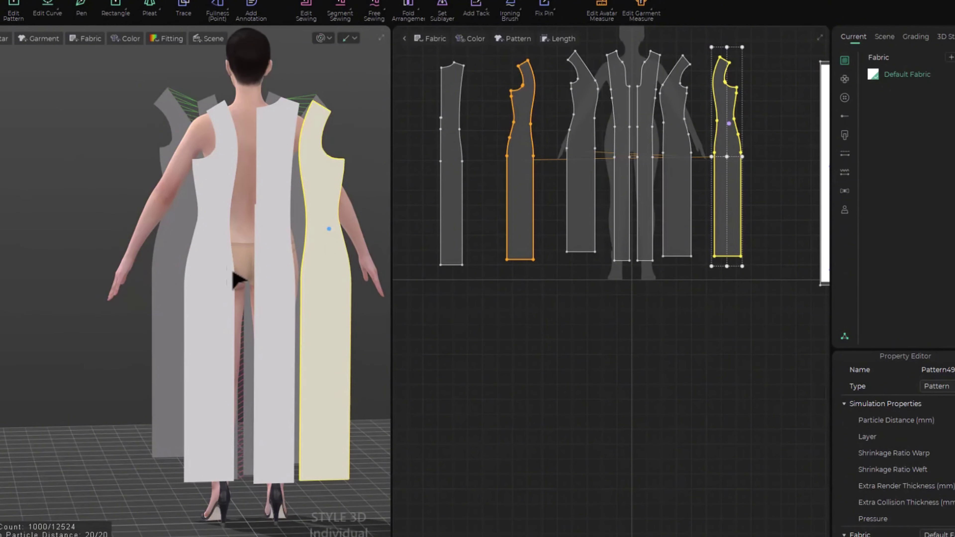
pyautogui.moveTo(219, 262); pyautogui.dragTo(216, 258)
pyautogui.click(365, 202)
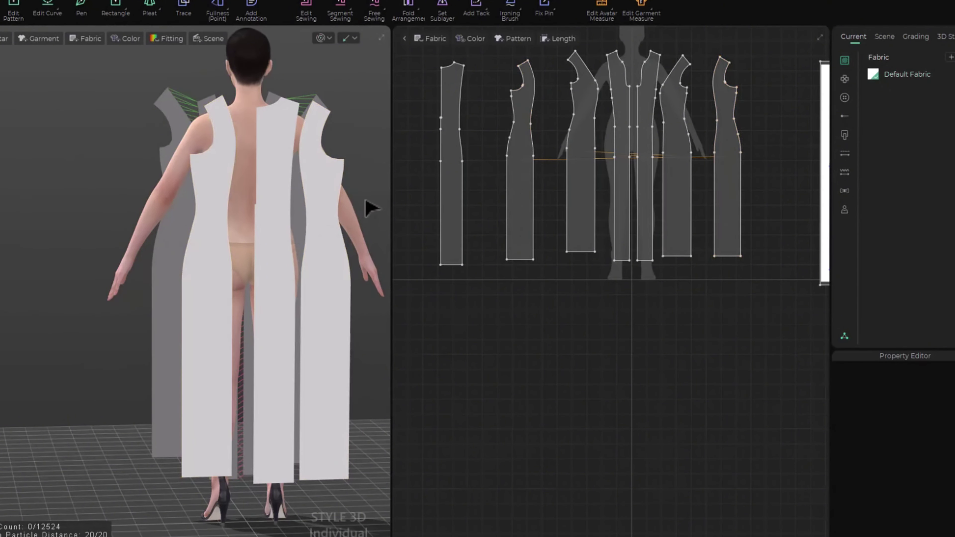
# Create a mirrored copy of the centre back panel and place it at the opposite end of the 2D pattern row
pyautogui.click(523, 177)
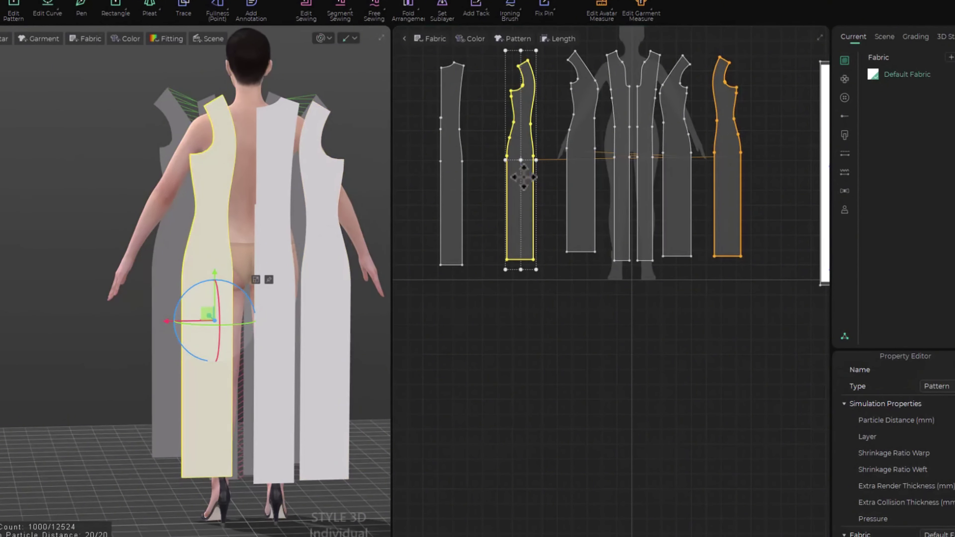
pyautogui.click(450, 183)
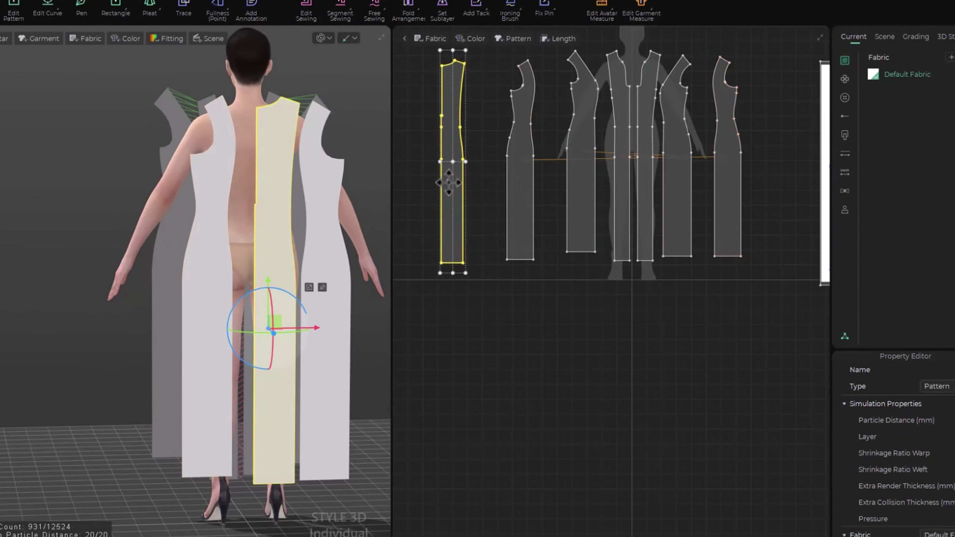
pyautogui.moveTo(301, 257); pyautogui.dragTo(315, 280, button='right')
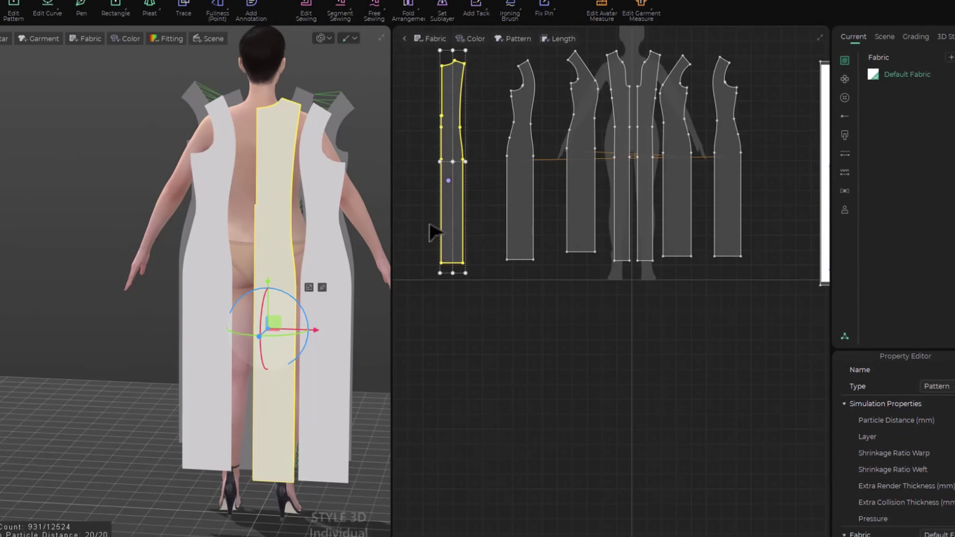
pyautogui.click(525, 200)
pyautogui.click(459, 197)
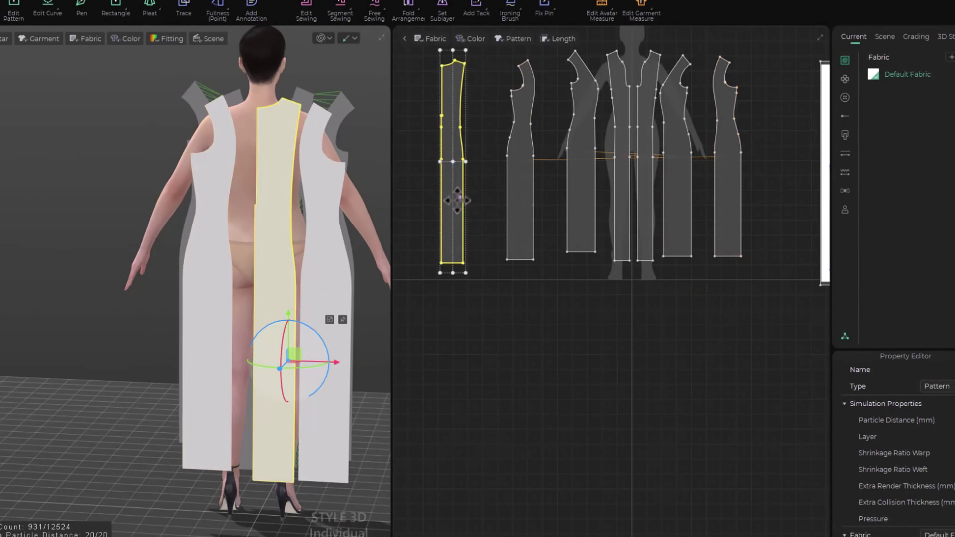
pyautogui.moveTo(453, 200); pyautogui.dragTo(775, 163)
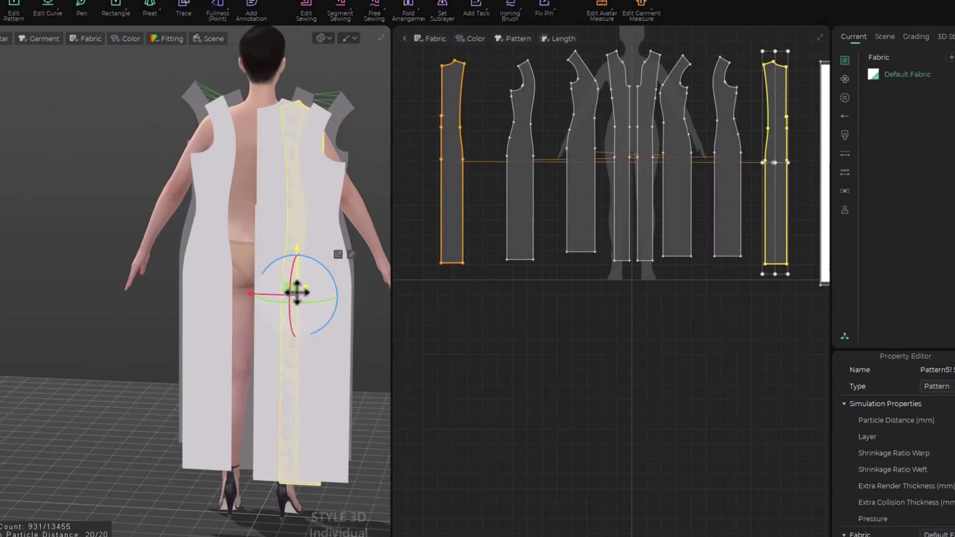
# Position the mirrored centre back panel beside its counterpart in 3D and spread the back panels side by side behind the avatar
pyautogui.moveTo(294, 290); pyautogui.dragTo(227, 278)
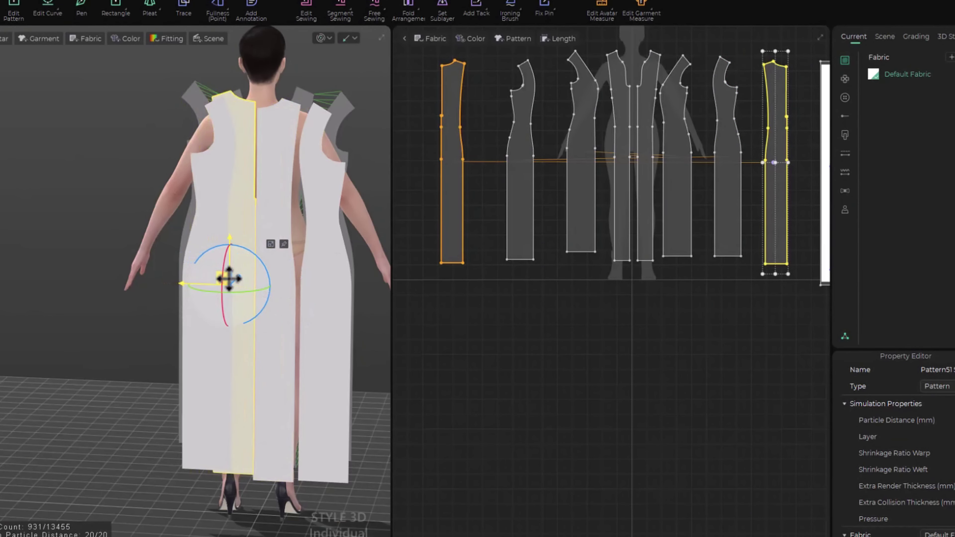
pyautogui.click(216, 245)
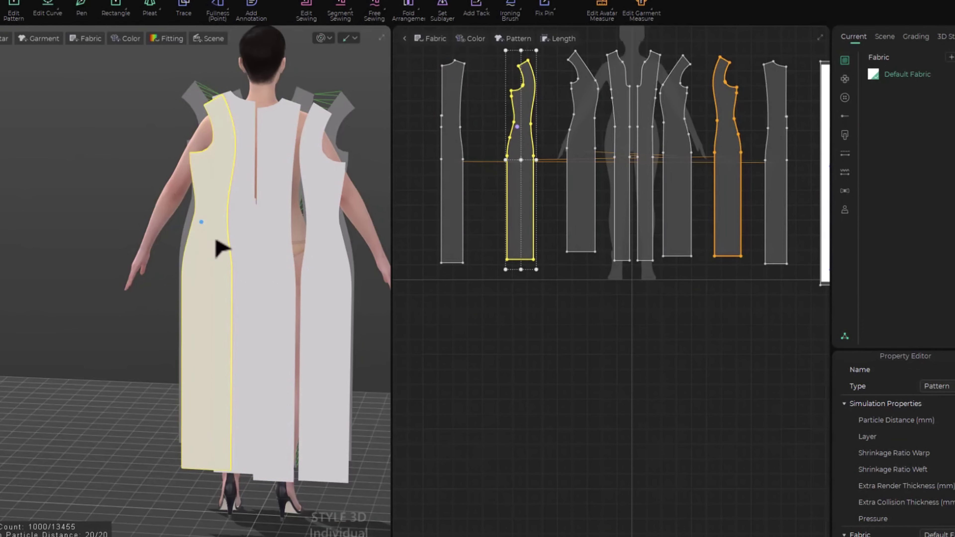
pyautogui.moveTo(204, 239); pyautogui.dragTo(202, 239)
pyautogui.moveTo(284, 254); pyautogui.dragTo(246, 250)
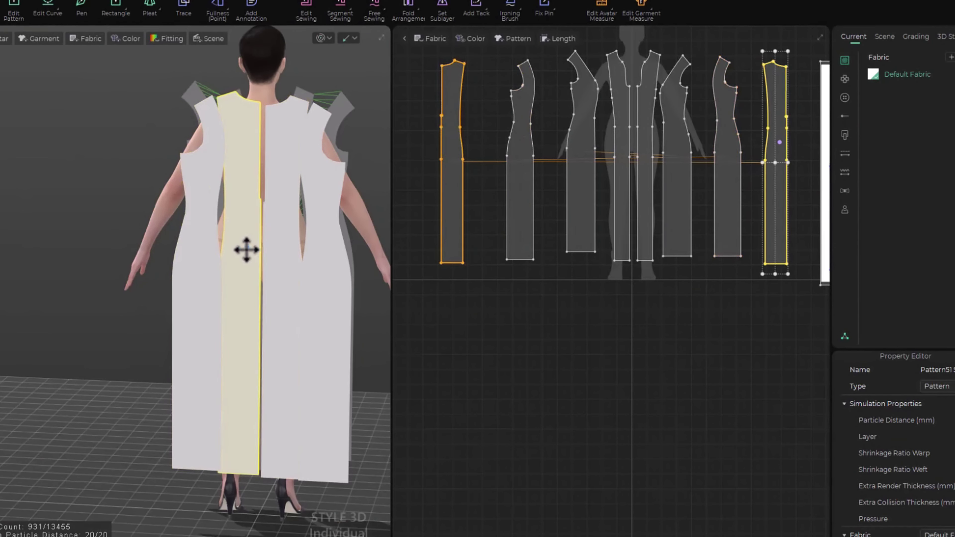
pyautogui.click(673, 259)
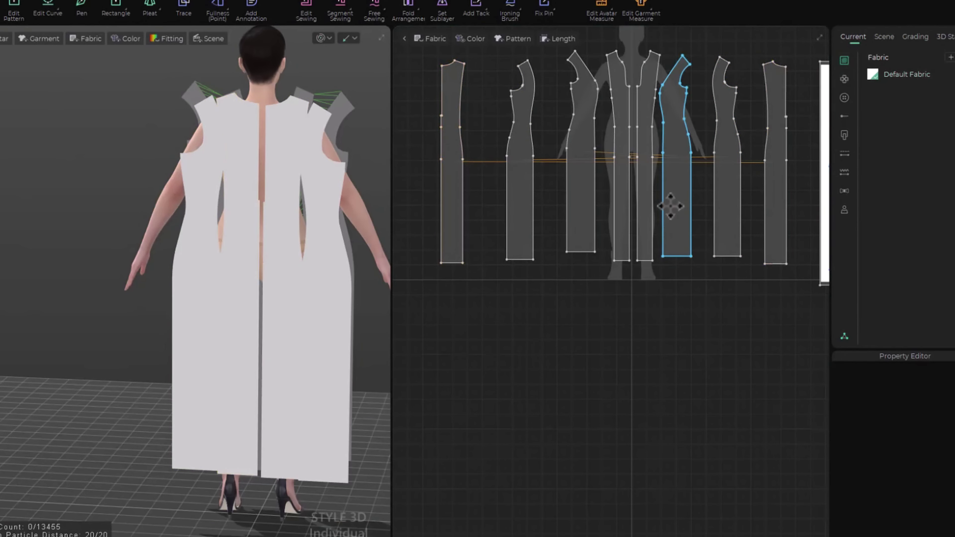
# Try to sew the straight lower side edges of the adjacent front and back side panels with Segment Sewing, and undo it
pyautogui.scroll(3, 672, 207)
pyautogui.scroll(-1, 663, 209)
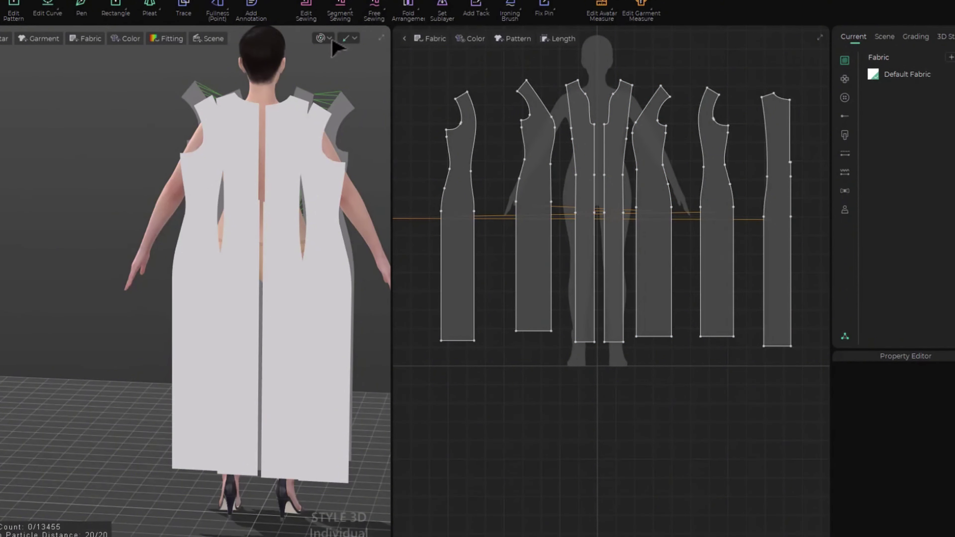
pyautogui.click(340, 11)
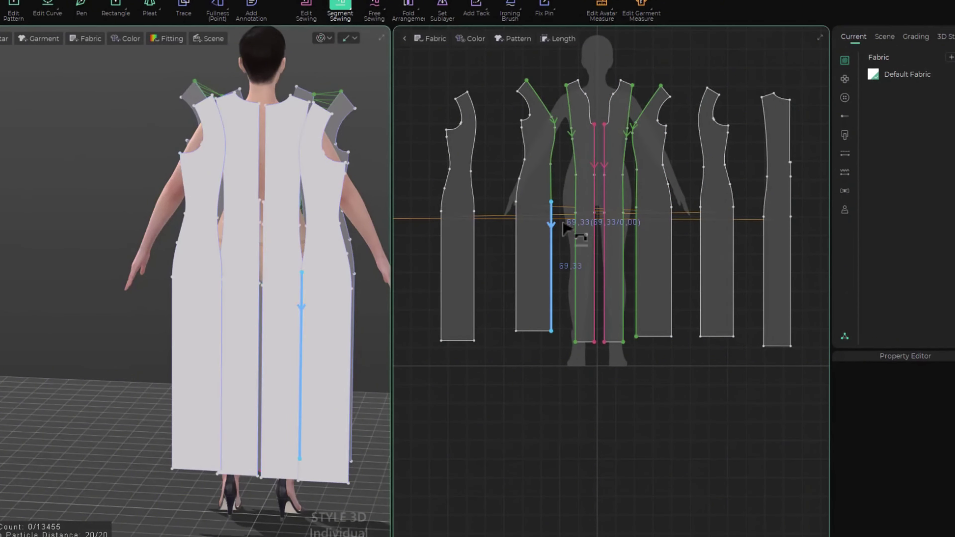
pyautogui.scroll(2, 627, 252)
pyautogui.click(635, 195)
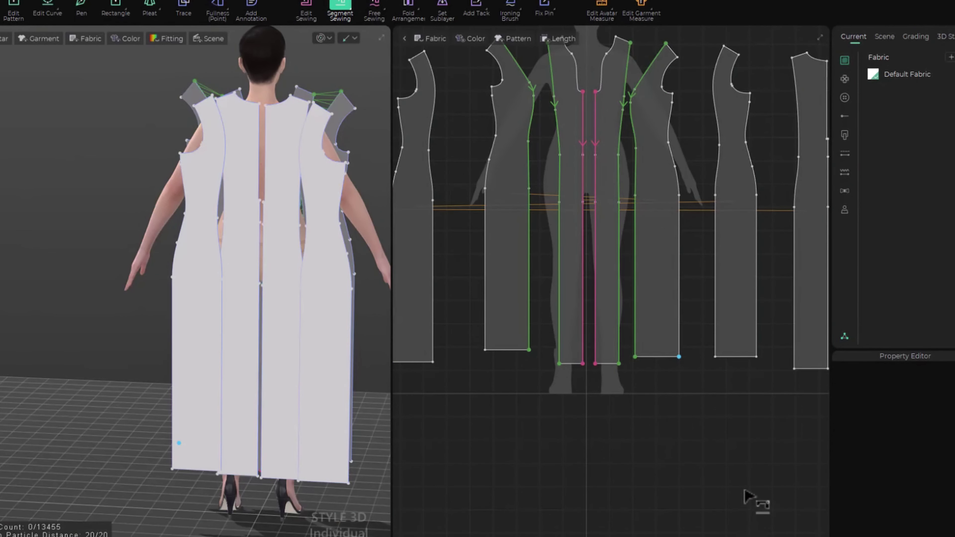
pyautogui.click(683, 238)
pyautogui.click(718, 236)
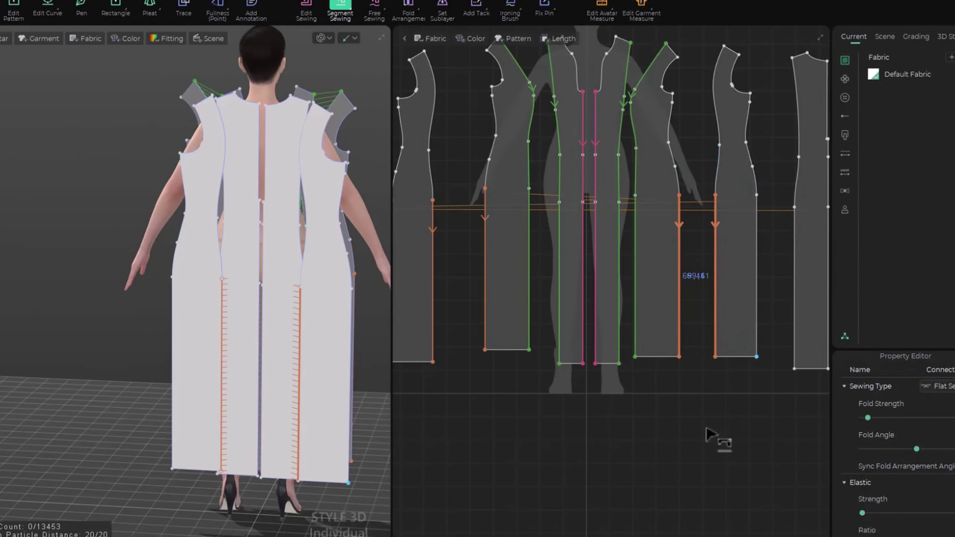
pyautogui.hotkey('ctrl', 'z')
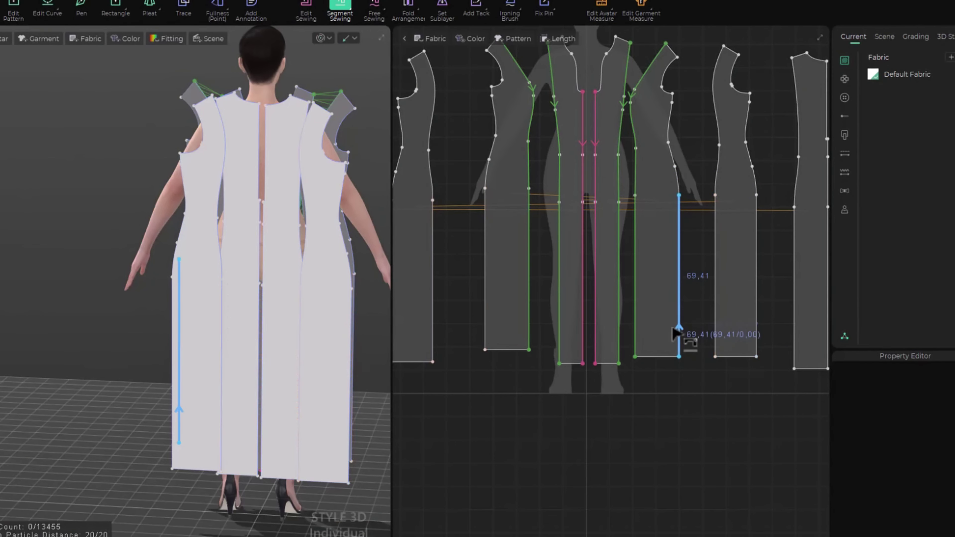
pyautogui.hotkey('ctrl', 'z')
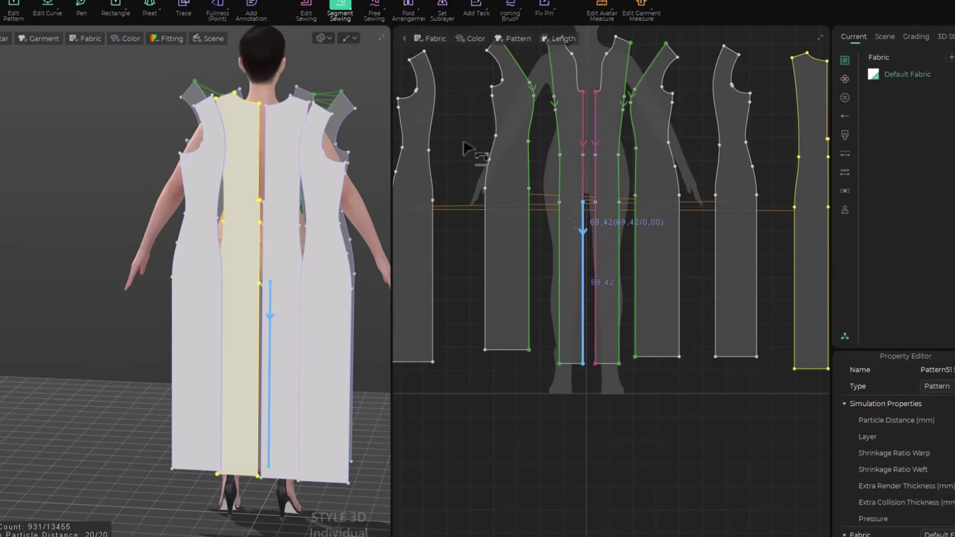
pyautogui.click(674, 93)
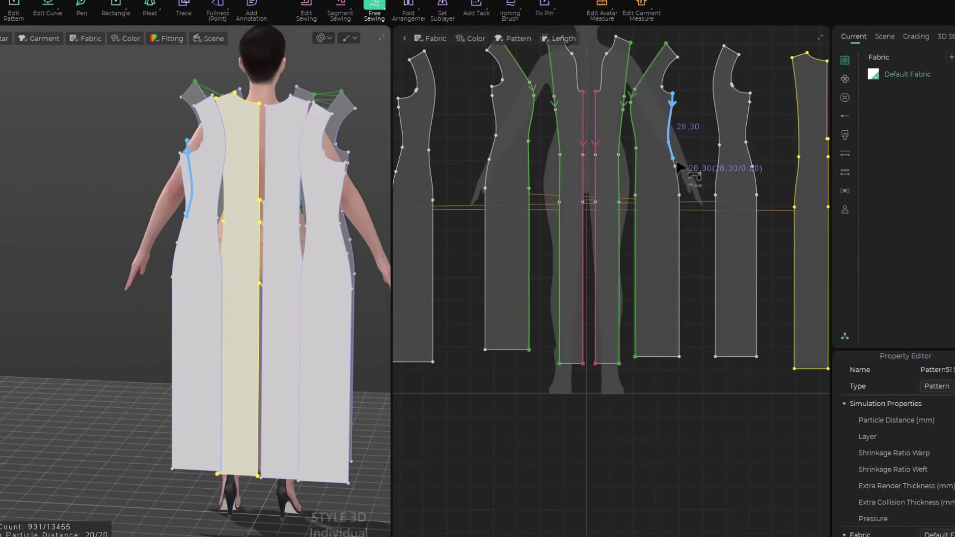
pyautogui.click(679, 361)
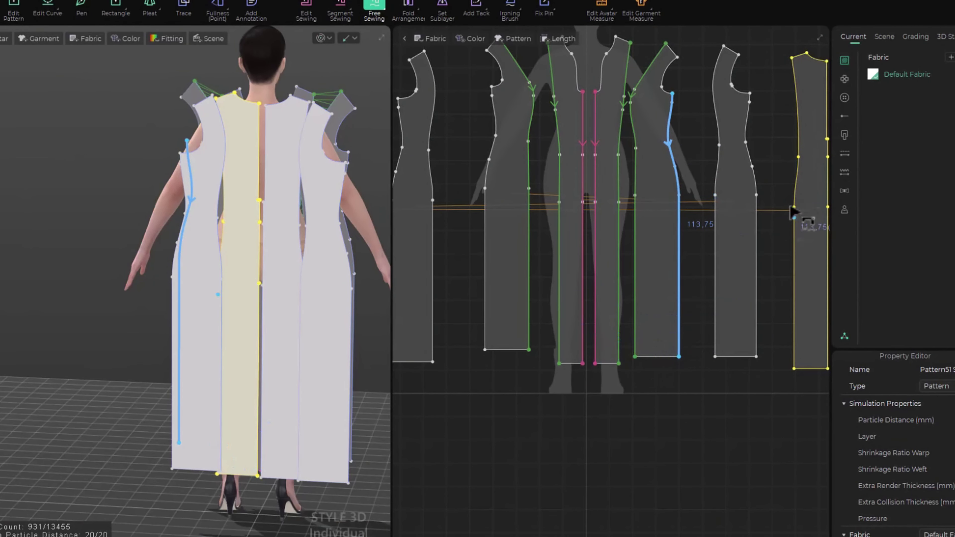
pyautogui.click(750, 93)
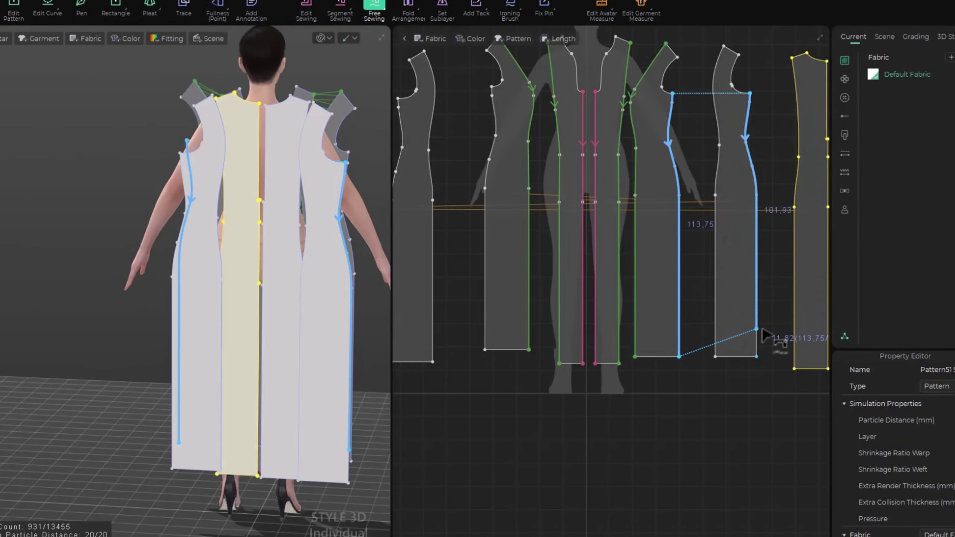
pyautogui.press('Escape')
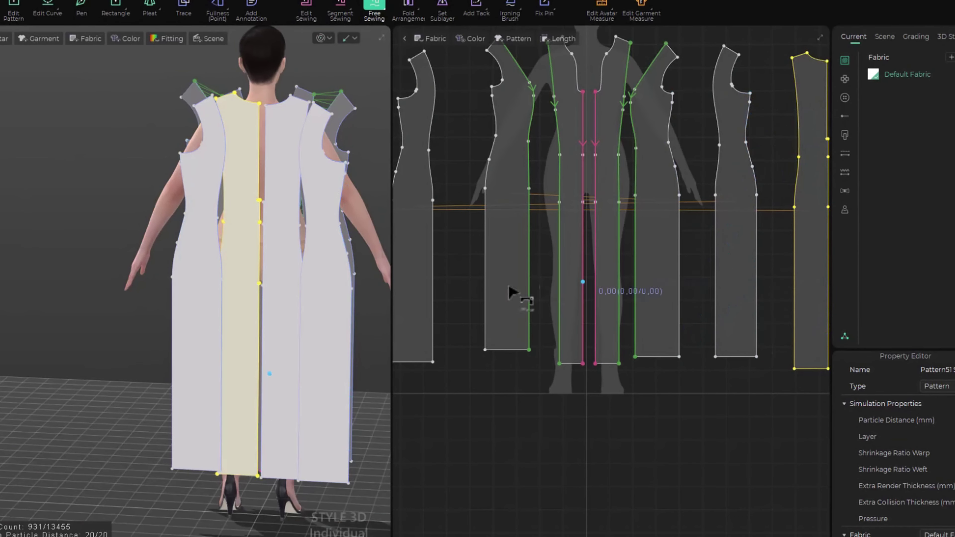
# Sew the back side panel's outer edge to the front side panel's outer edge from underarm to hem using Free Sewing
pyautogui.moveTo(452, 230); pyautogui.dragTo(511, 230, button='middle')
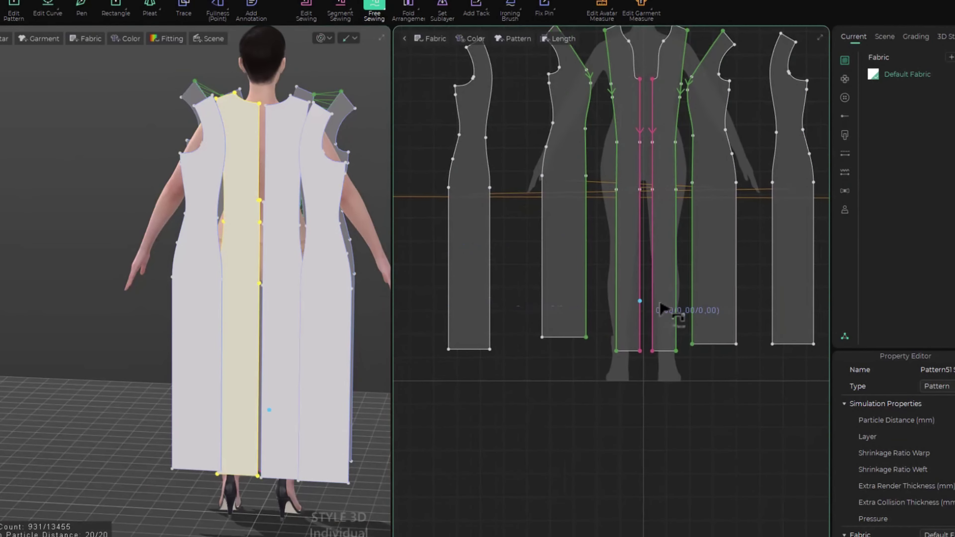
pyautogui.click(454, 86)
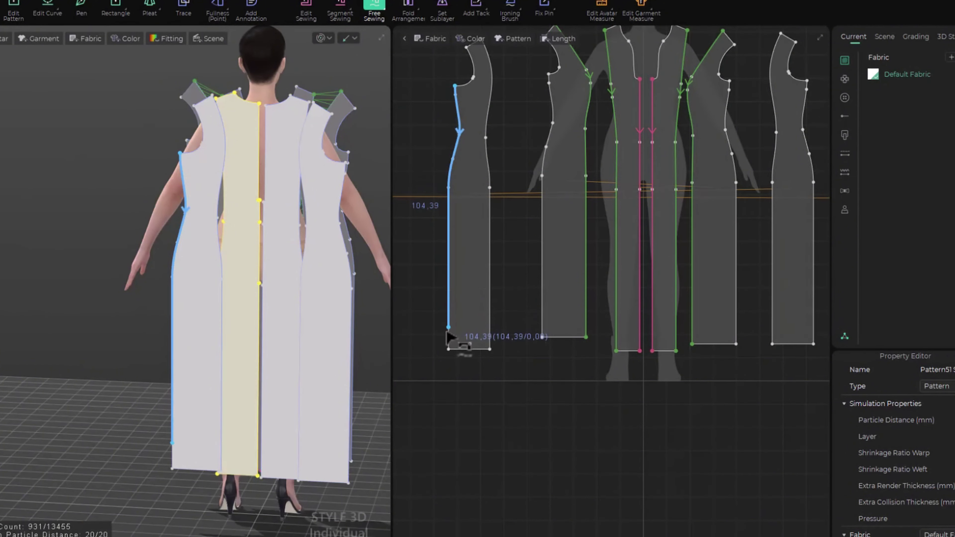
pyautogui.click(729, 82)
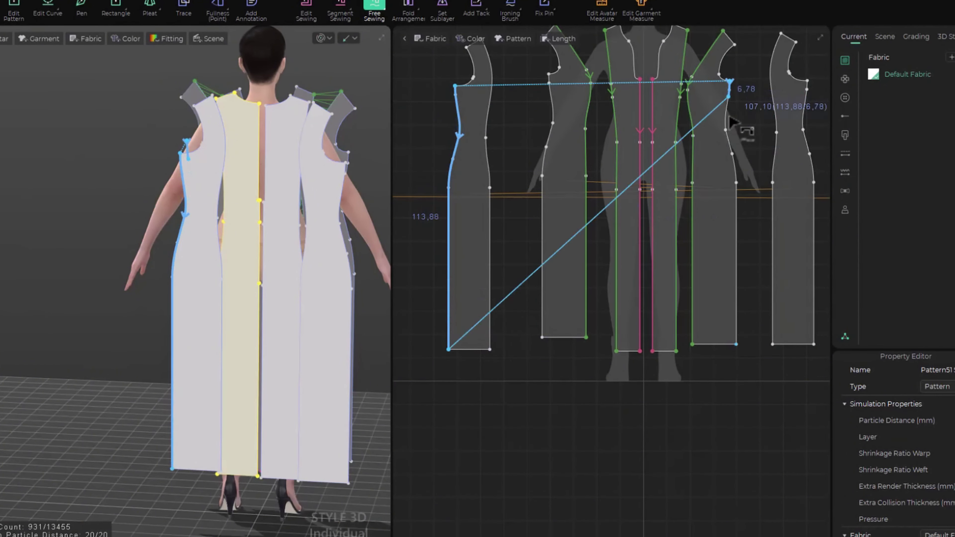
pyautogui.click(736, 345)
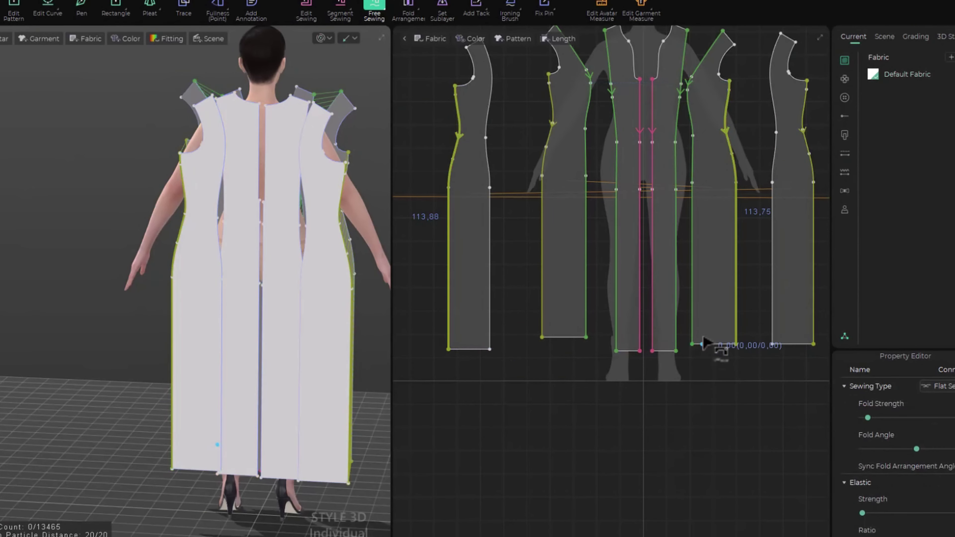
# Move the traced reference image farther away from the pattern pieces in the 2D layout
pyautogui.scroll(-3, 703, 347)
pyautogui.scroll(2, 709, 335)
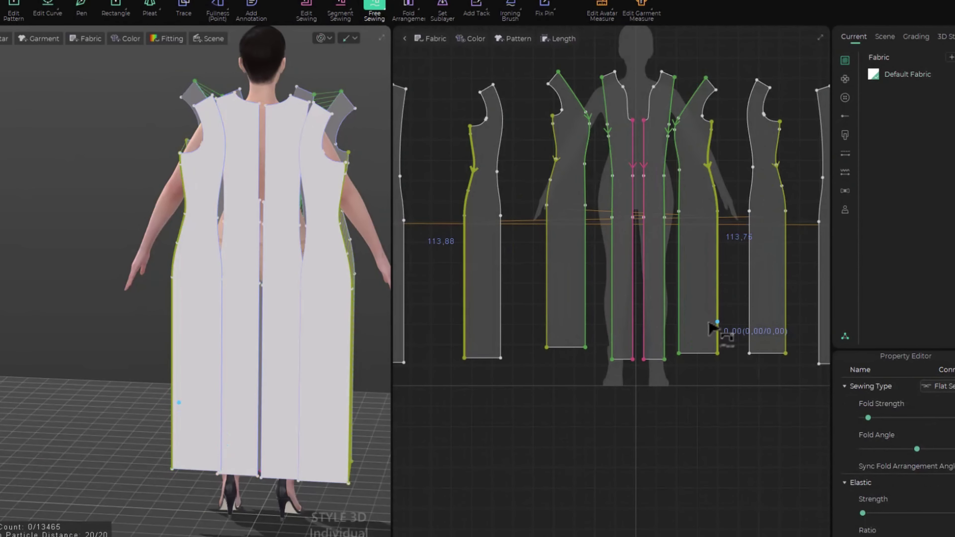
pyautogui.scroll(-1, 710, 323)
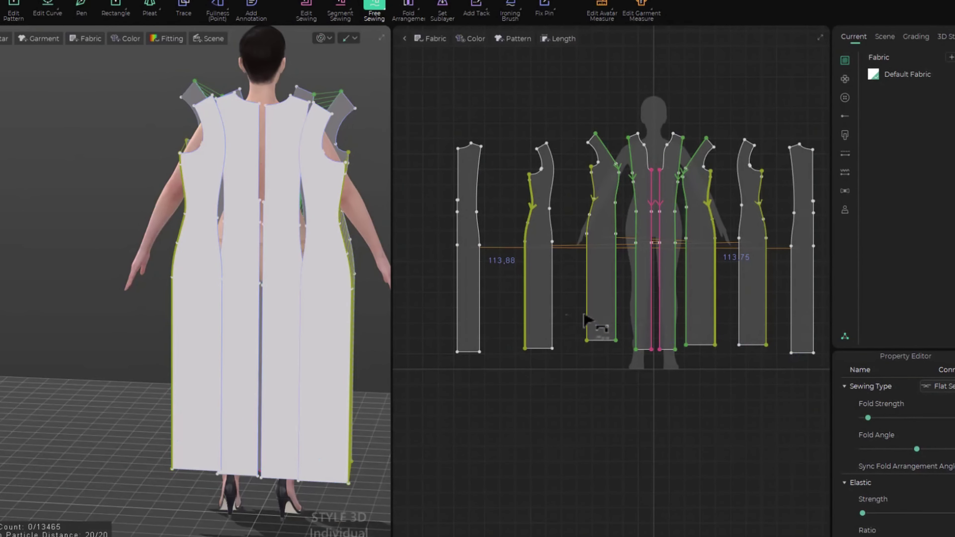
pyautogui.moveTo(813, 317); pyautogui.dragTo(671, 283, button='middle')
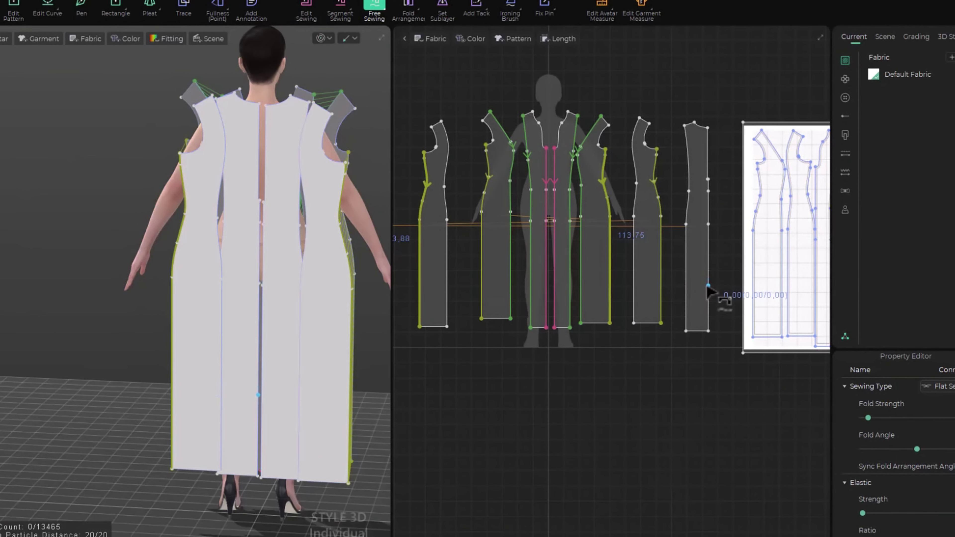
pyautogui.press('q')
pyautogui.moveTo(749, 272); pyautogui.dragTo(787, 270)
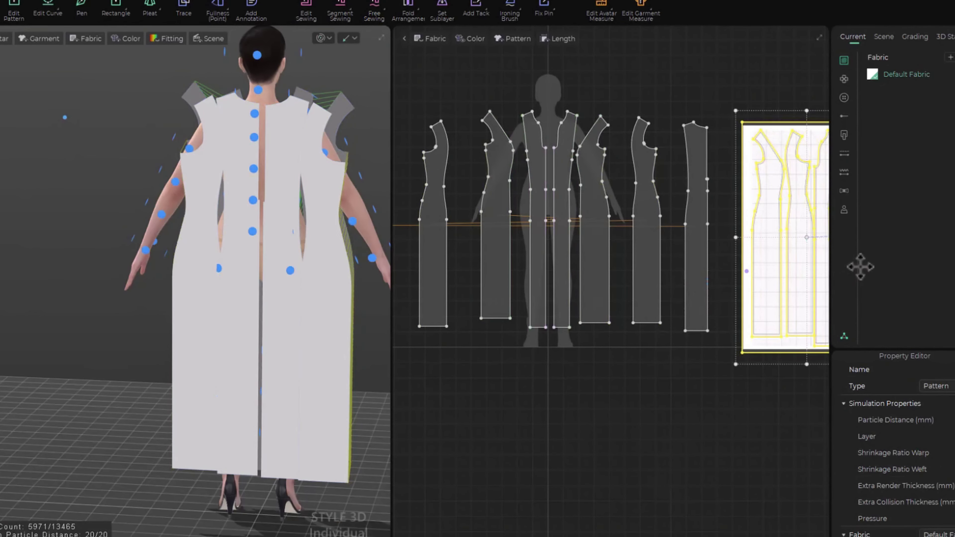
pyautogui.moveTo(863, 267); pyautogui.dragTo(863, 267)
pyautogui.scroll(-2, 713, 313)
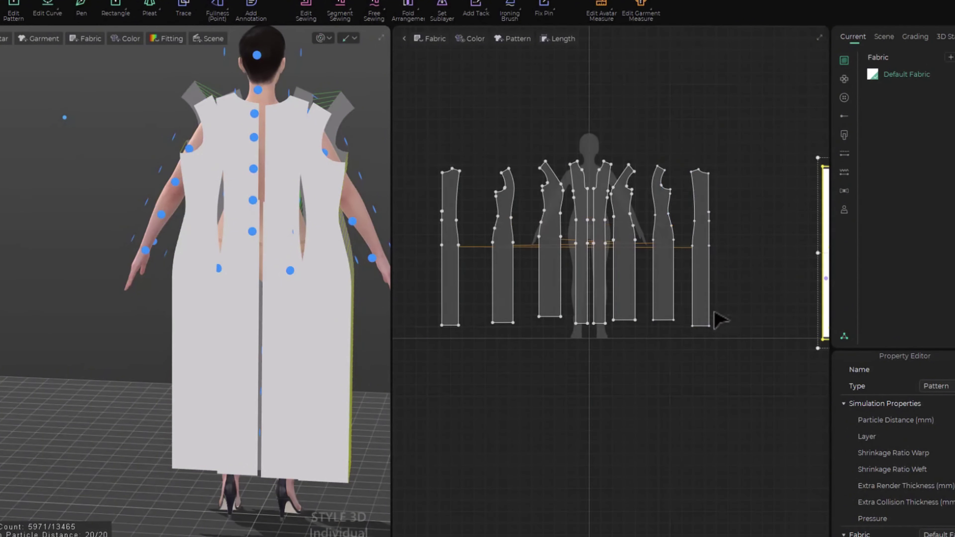
# Swap the two side back panels in the 2D layout so their side seams face the front pieces, and activate Free Sewing
pyautogui.scroll(1, 622, 287)
pyautogui.moveTo(469, 273); pyautogui.dragTo(774, 268)
pyautogui.moveTo(679, 283); pyautogui.dragTo(478, 279)
pyautogui.moveTo(780, 267); pyautogui.dragTo(671, 268)
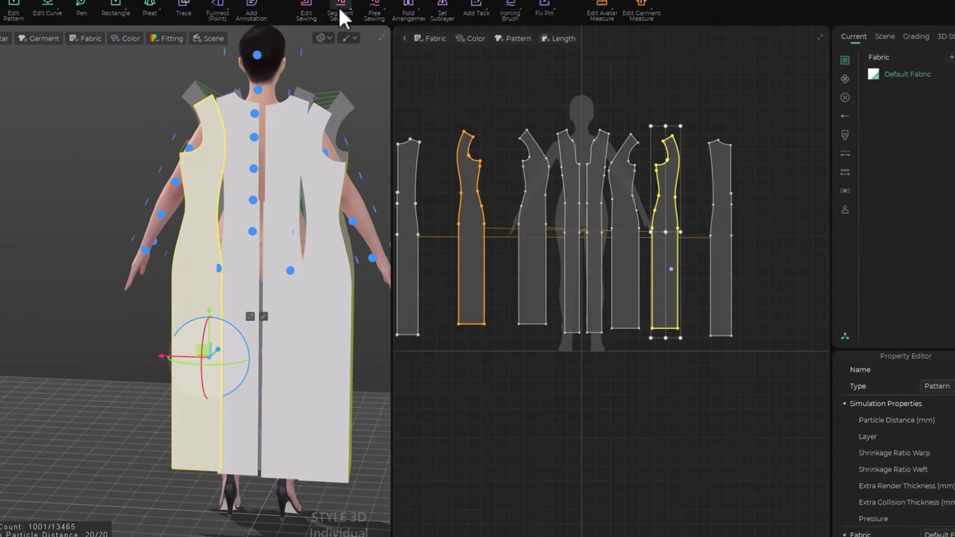
pyautogui.click(377, 10)
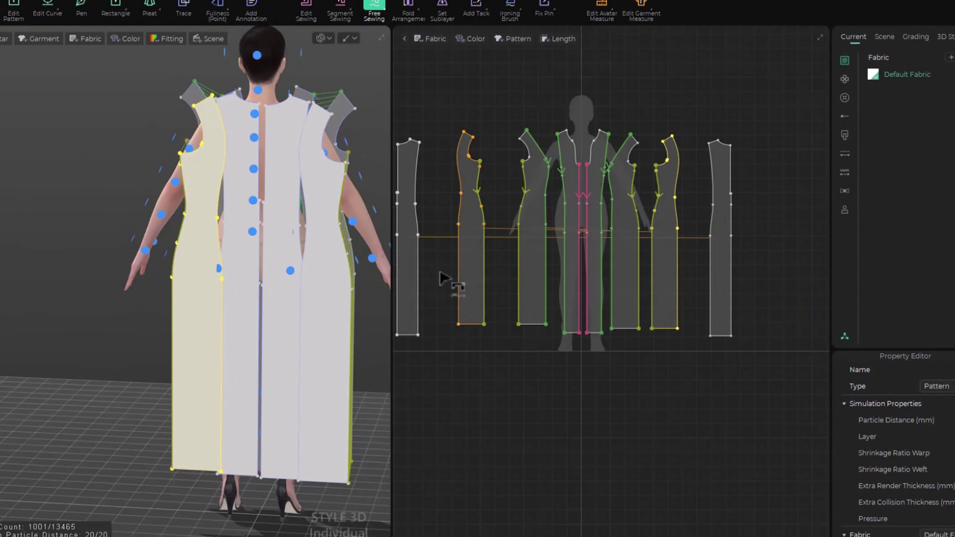
# Move one centre back panel across the 2D layout beside its mirrored counterpart so their centre back edges face each other
pyautogui.moveTo(427, 273); pyautogui.dragTo(508, 248, button='right')
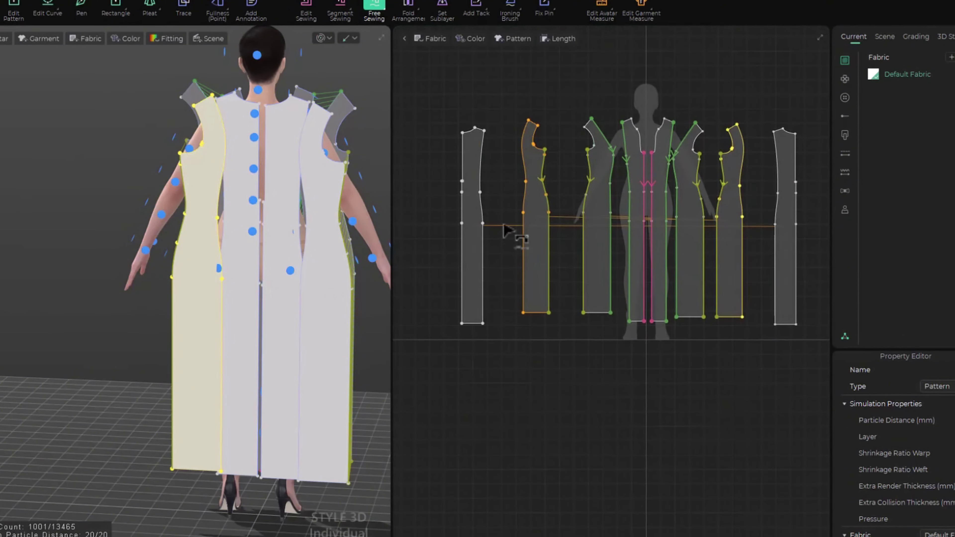
pyautogui.scroll(2, 505, 230)
pyautogui.scroll(-2, 674, 246)
pyautogui.moveTo(739, 255); pyautogui.dragTo(676, 230, button='middle')
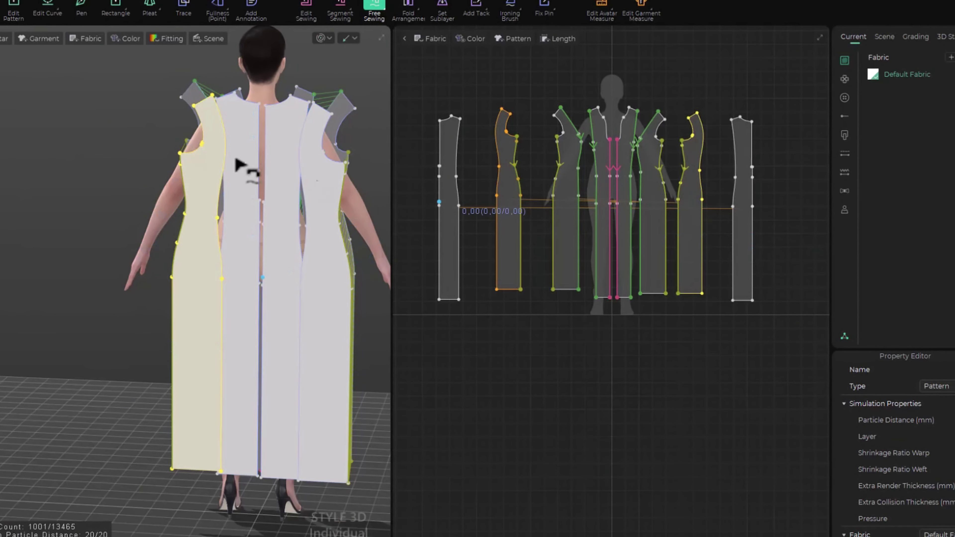
pyautogui.click(1, 10)
pyautogui.moveTo(733, 202); pyautogui.dragTo(405, 201)
pyautogui.moveTo(456, 208); pyautogui.dragTo(518, 195, button='middle')
pyautogui.click(515, 199)
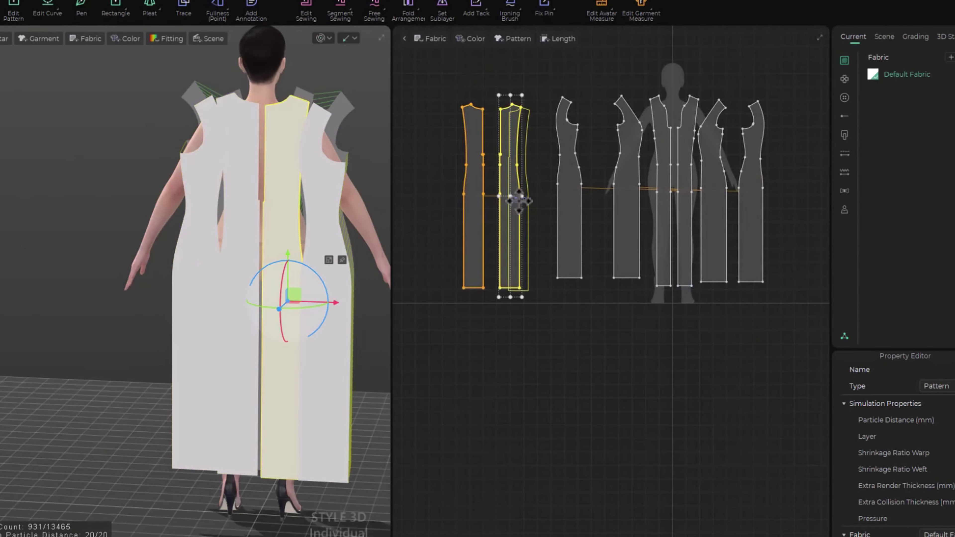
pyautogui.scroll(3, 545, 227)
pyautogui.scroll(-4, 545, 228)
pyautogui.click(555, 260)
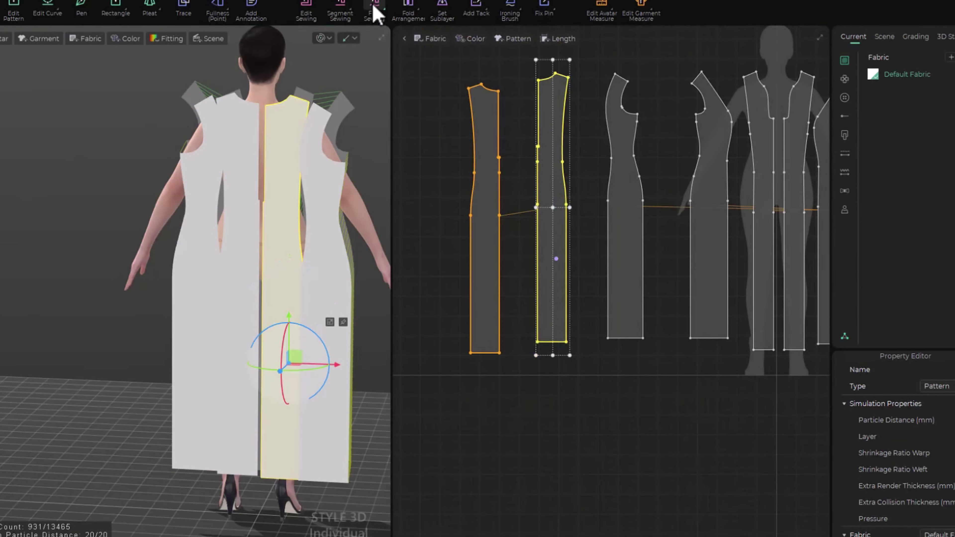
# Sew the two centre back edges together from below the neck opening down to the hem using Segment Sewing
pyautogui.click(340, 9)
pyautogui.scroll(3, 523, 262)
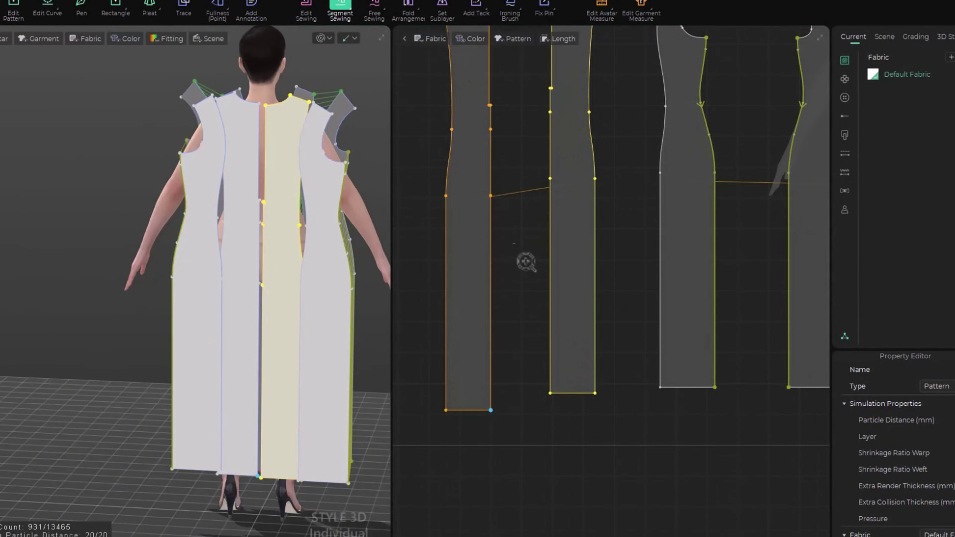
pyautogui.click(490, 235)
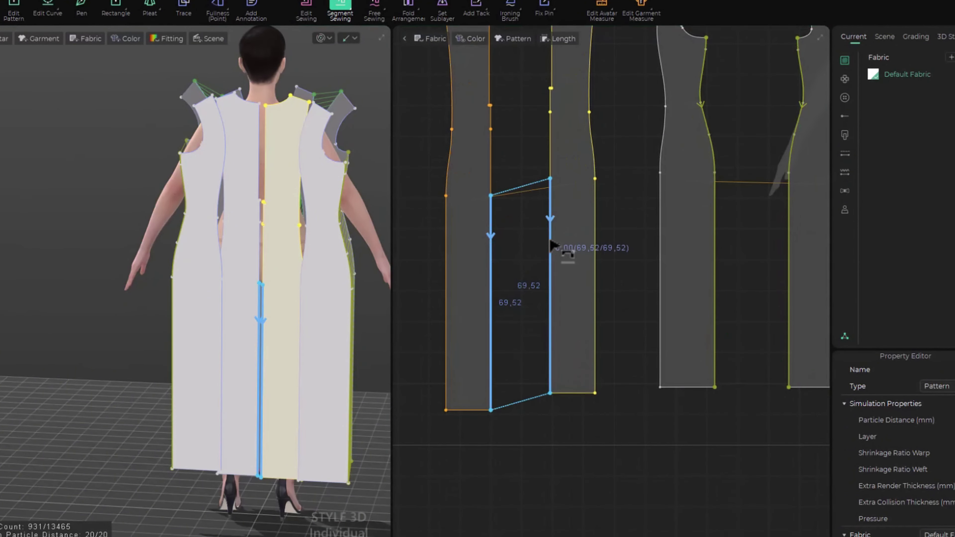
pyautogui.click(559, 243)
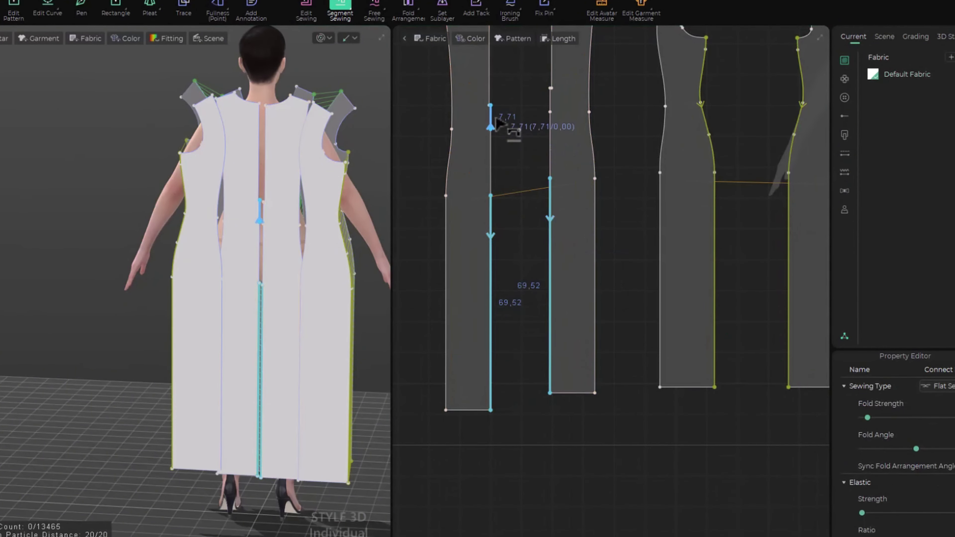
pyautogui.click(550, 102)
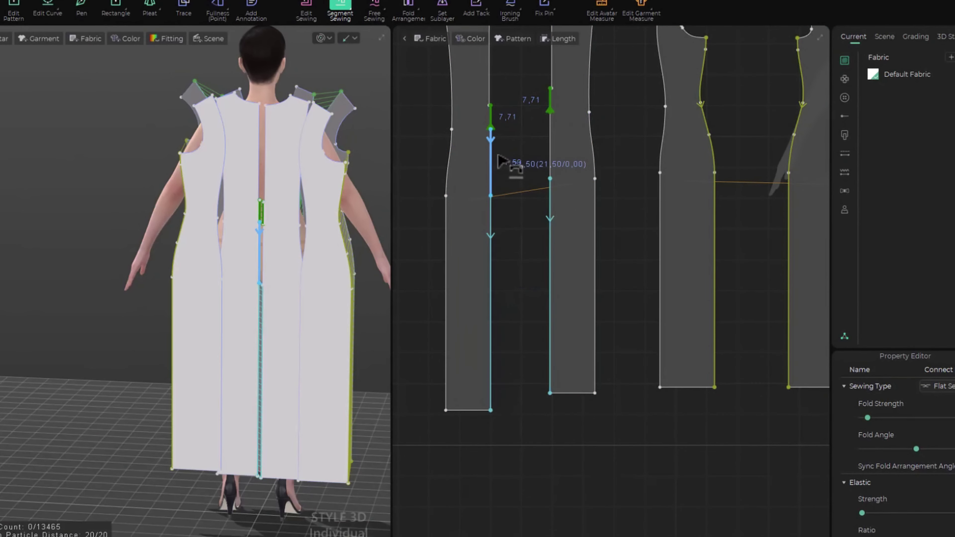
pyautogui.click(498, 155)
pyautogui.click(562, 147)
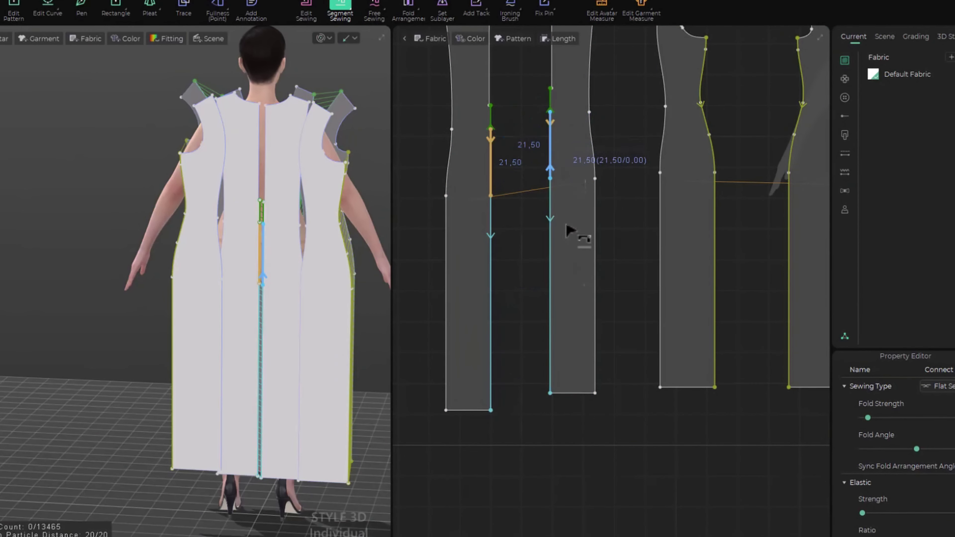
pyautogui.scroll(-2, 570, 241)
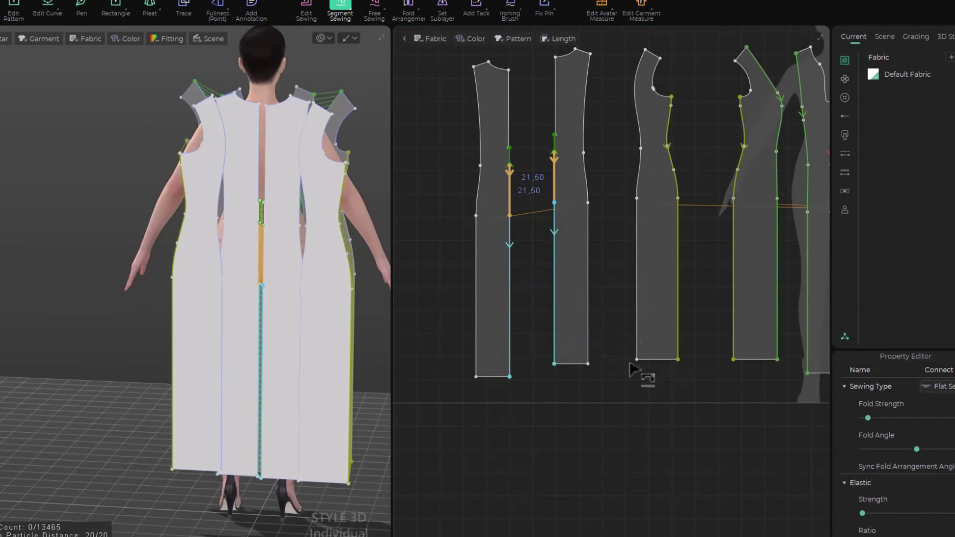
# Sew the centre back panel's princess seam to the matching side back panel from shoulder to hem using Free Sewing
pyautogui.moveTo(267, 377); pyautogui.dragTo(206, 294, button='right')
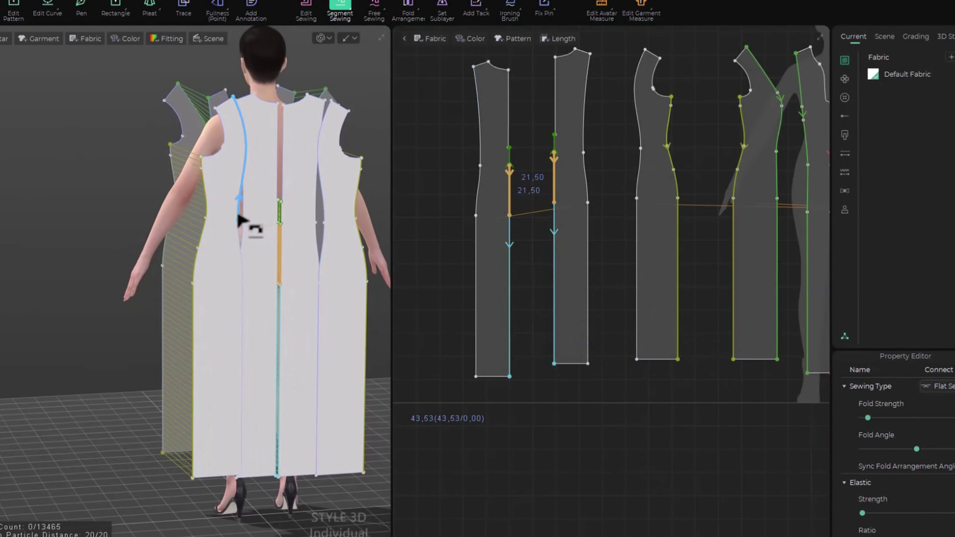
pyautogui.scroll(-3, 565, 335)
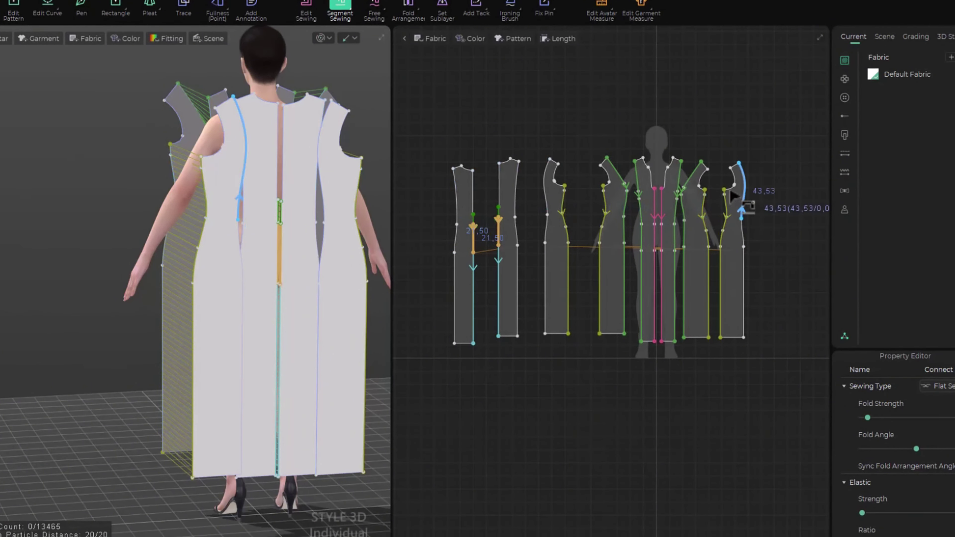
pyautogui.click(377, 14)
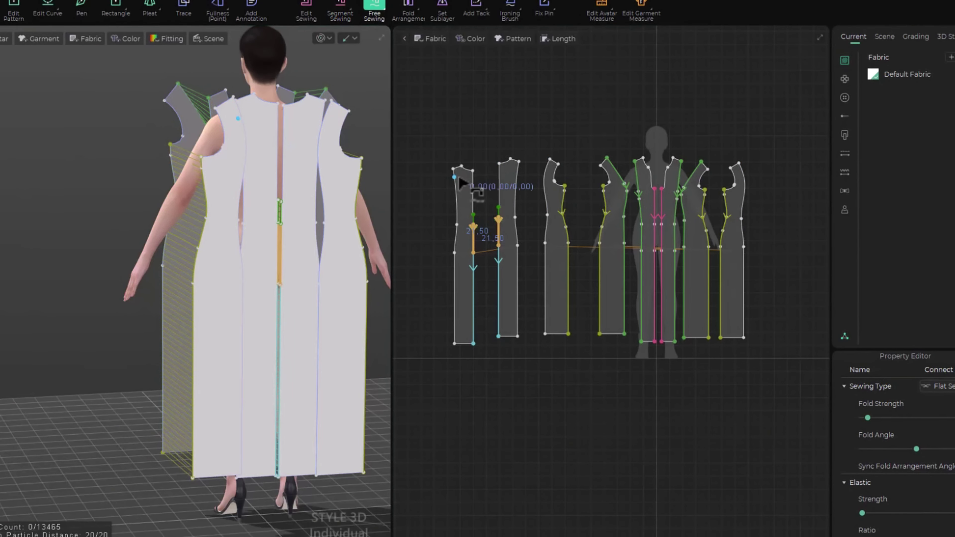
pyautogui.click(454, 169)
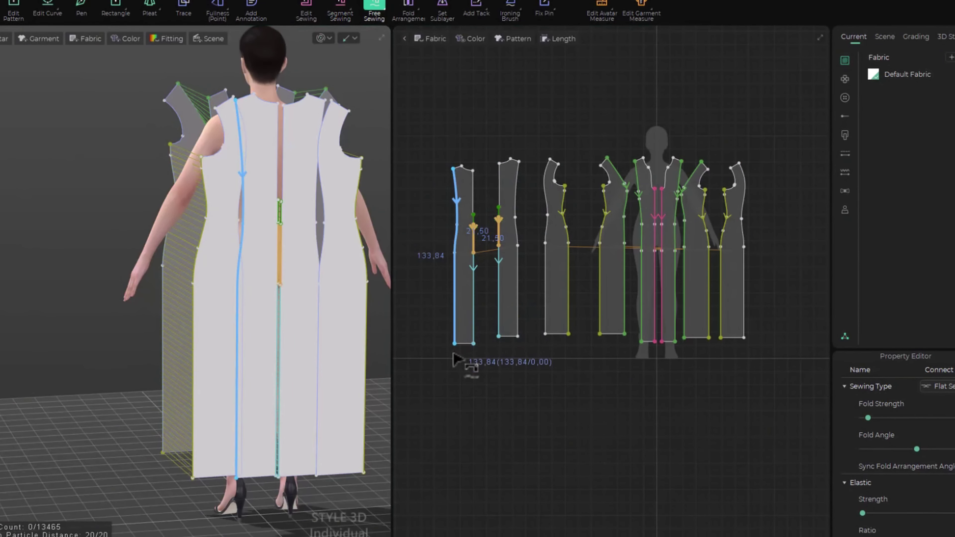
pyautogui.click(460, 350)
pyautogui.click(740, 163)
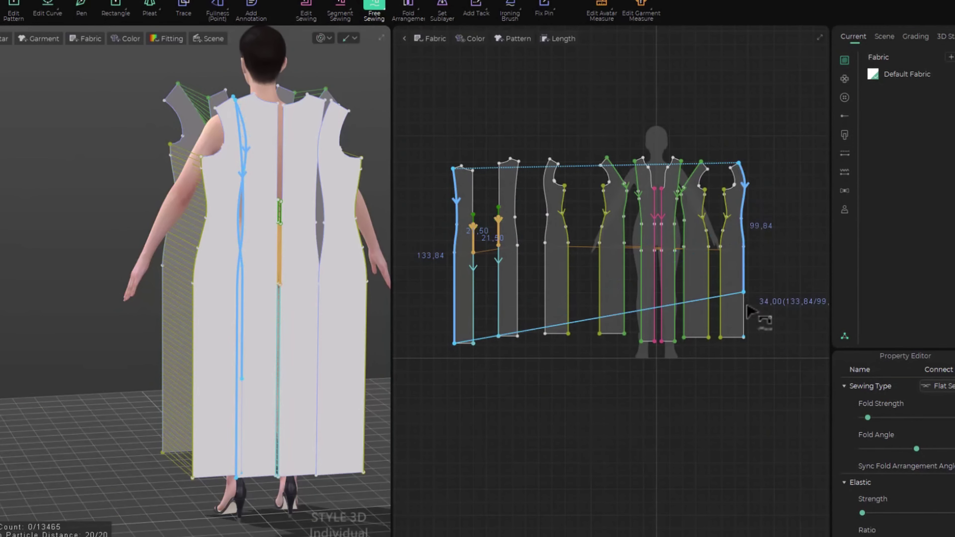
pyautogui.click(745, 340)
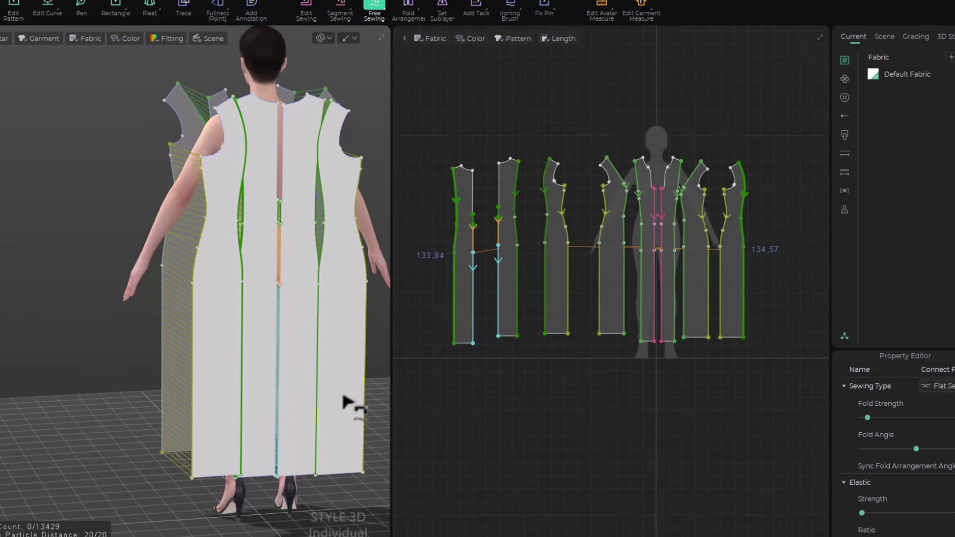
# Sew the shoulder edges of the centre front and side front panels to the matching back panels using Free Sewing
pyautogui.moveTo(342, 394); pyautogui.dragTo(324, 419, button='right')
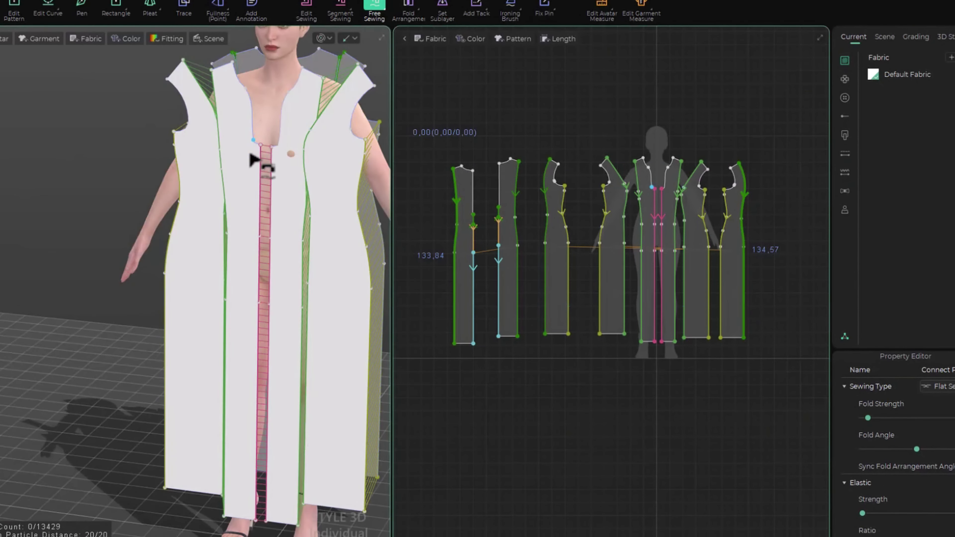
pyautogui.moveTo(287, 164); pyautogui.dragTo(314, 172, button='right')
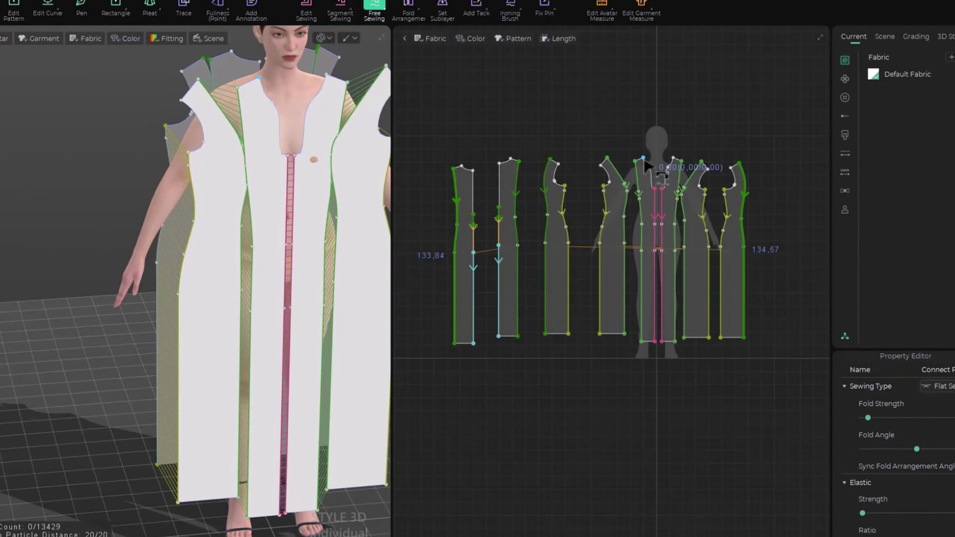
pyautogui.scroll(2, 645, 165)
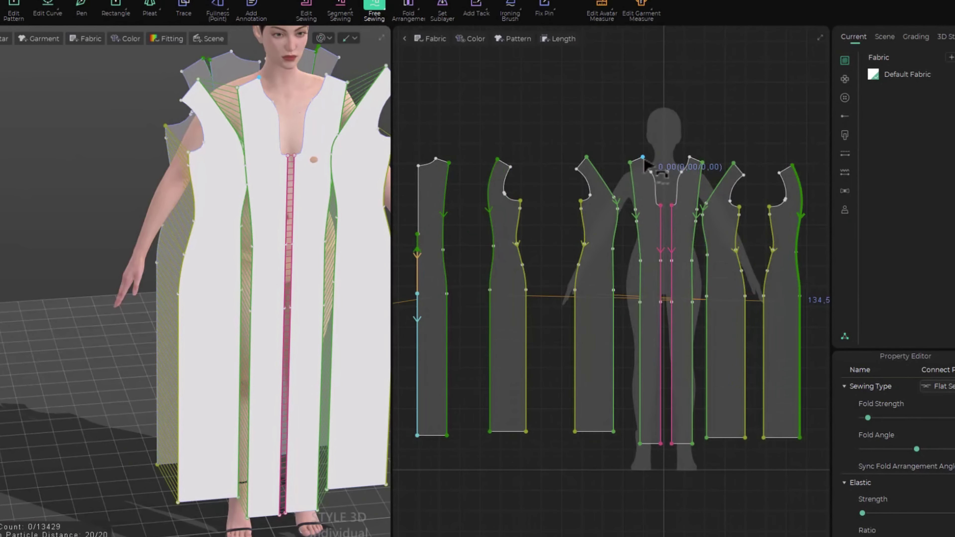
pyautogui.click(641, 161)
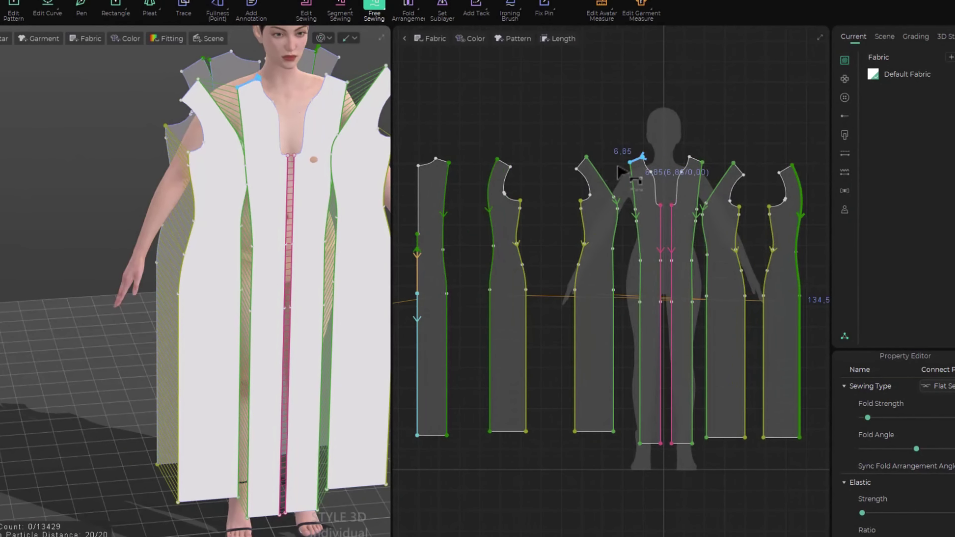
pyautogui.click(437, 158)
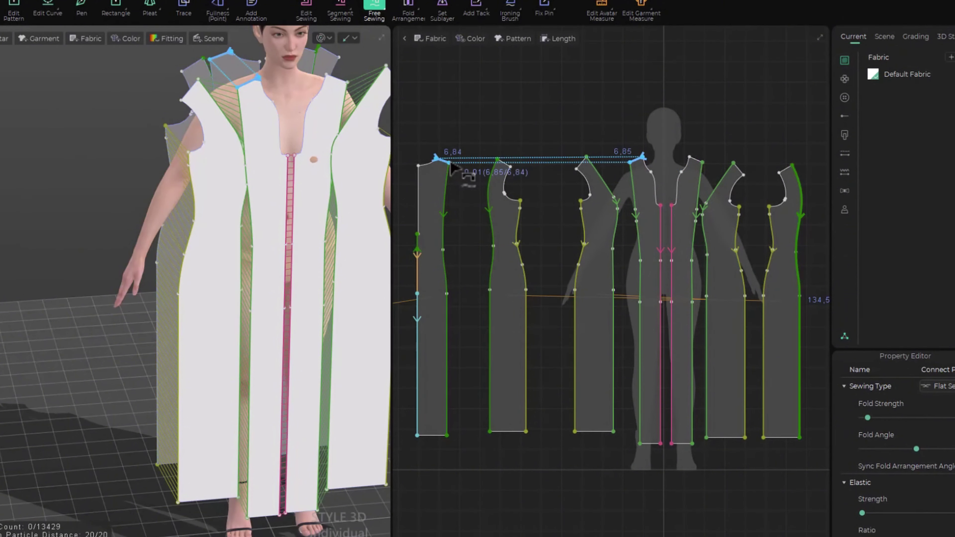
pyautogui.click(451, 164)
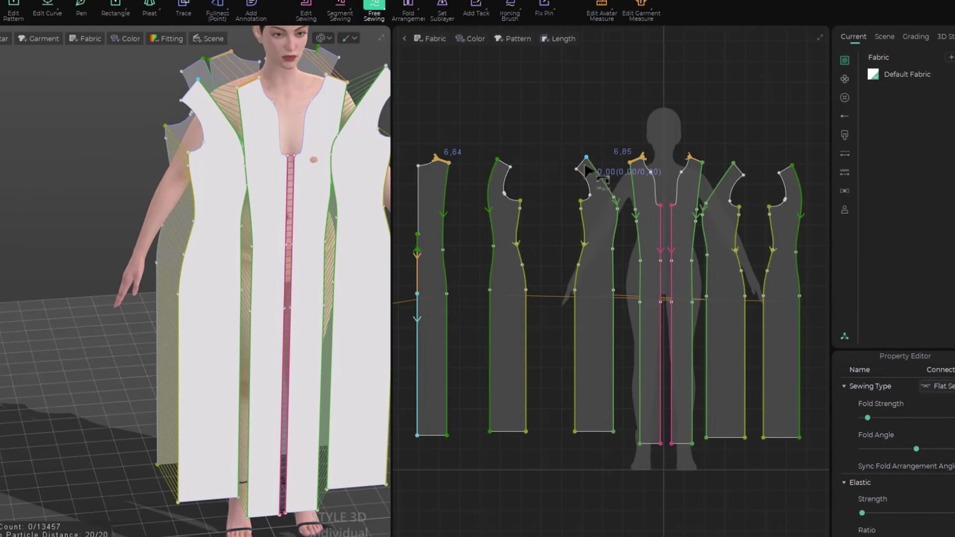
pyautogui.click(501, 161)
pyautogui.click(525, 170)
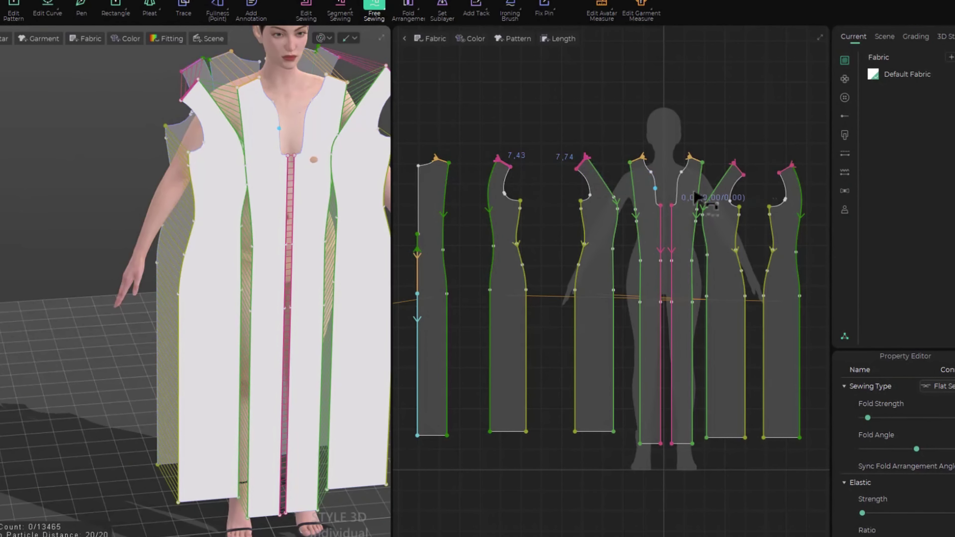
# Change the window layout to show only the 3D view of the arranged garment
pyautogui.moveTo(214, 334); pyautogui.dragTo(143, 260, button='right')
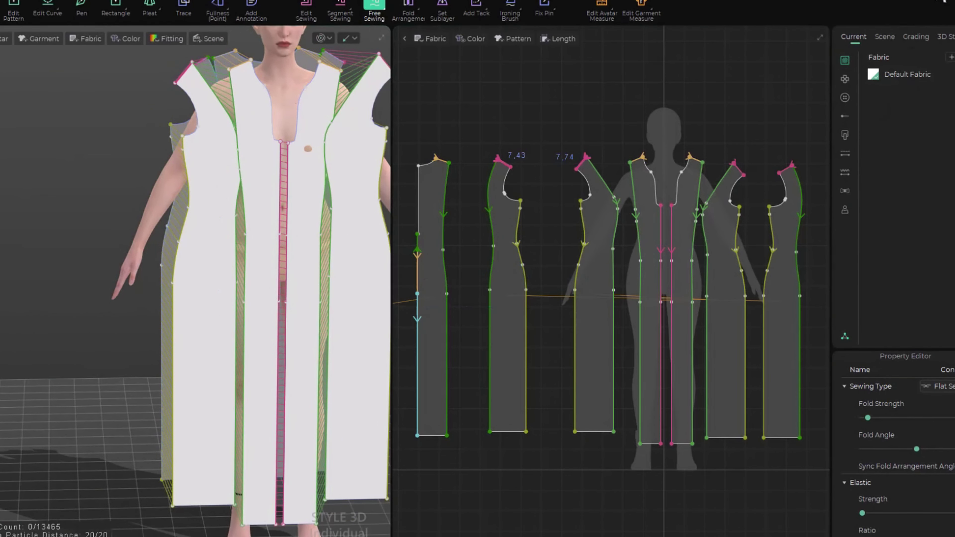
pyautogui.click(944, 1)
pyautogui.scroll(2, 522, 206)
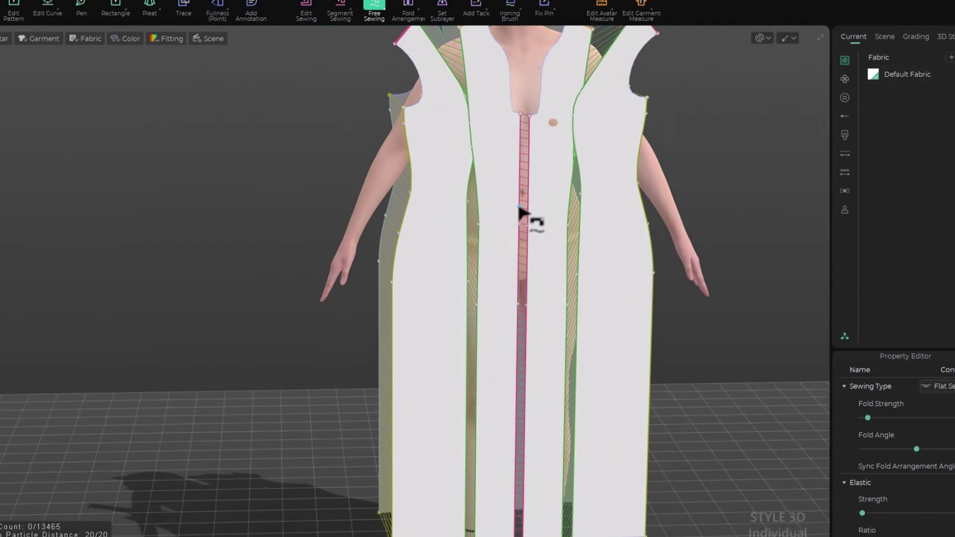
pyautogui.scroll(-2, 521, 206)
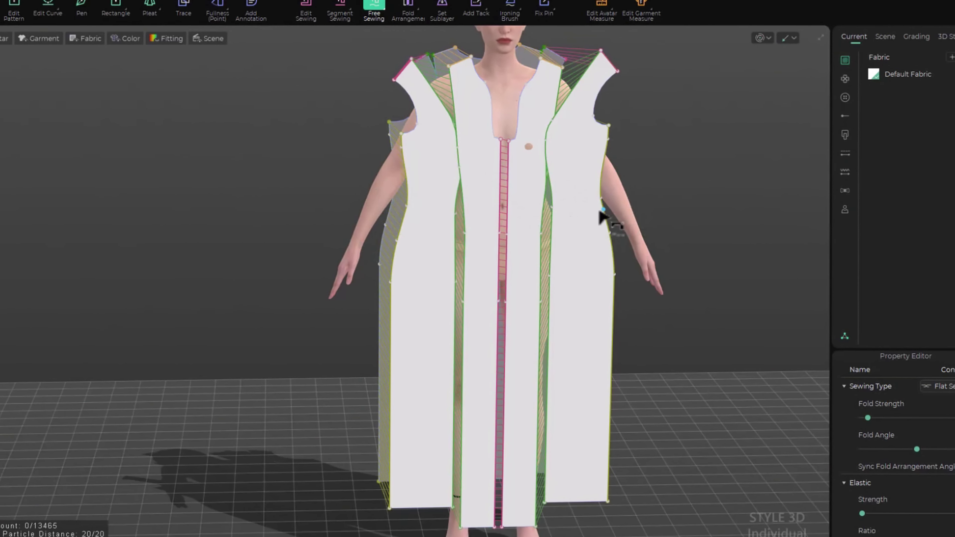
# Apply the T.spos pose to the avatar from the Resource Library's avatar poses
pyautogui.click(845, 337)
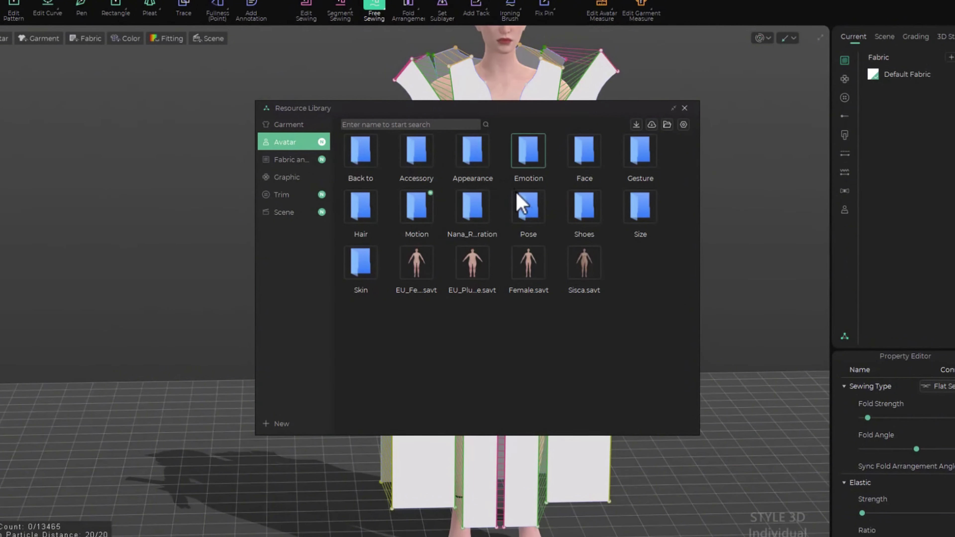
pyautogui.doubleClick(532, 211)
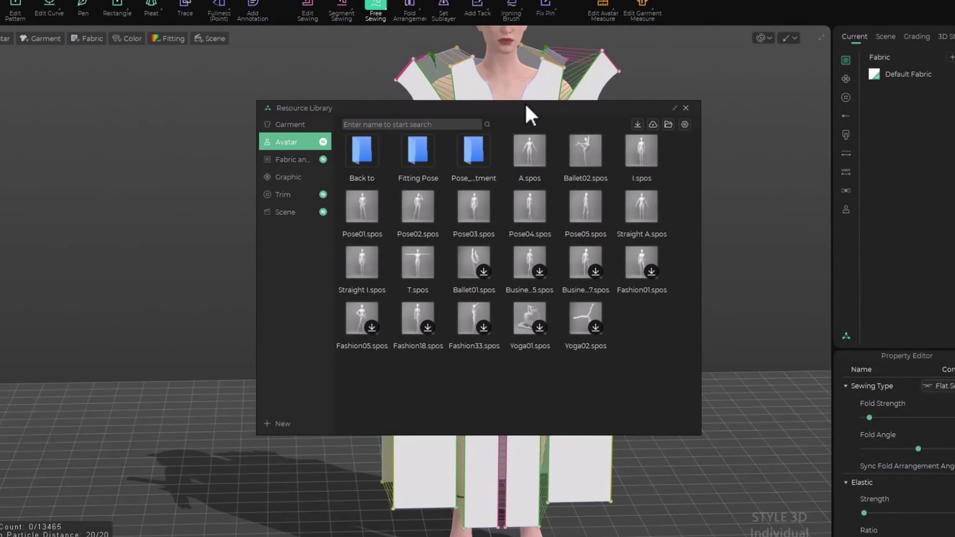
pyautogui.moveTo(524, 107); pyautogui.dragTo(155, 108)
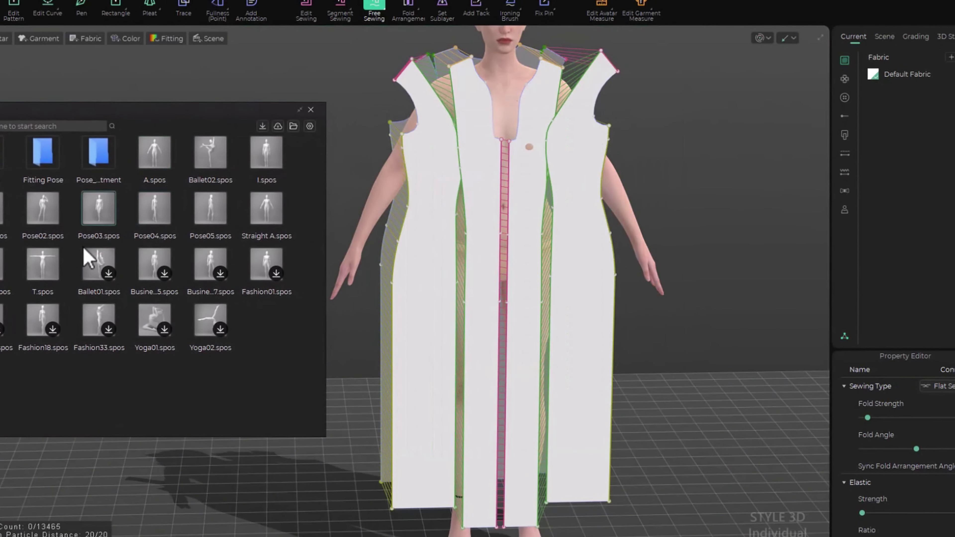
pyautogui.moveTo(43, 277)
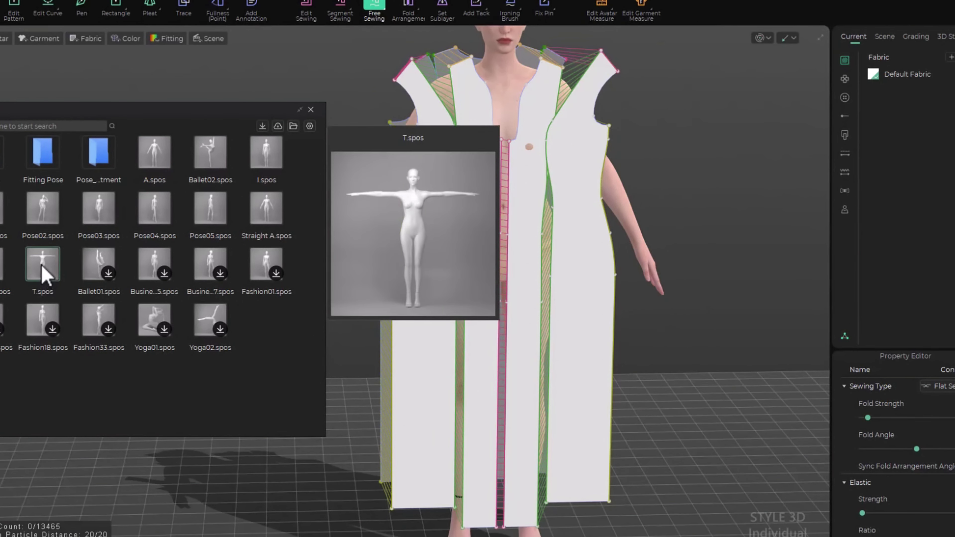
pyautogui.doubleClick(50, 274)
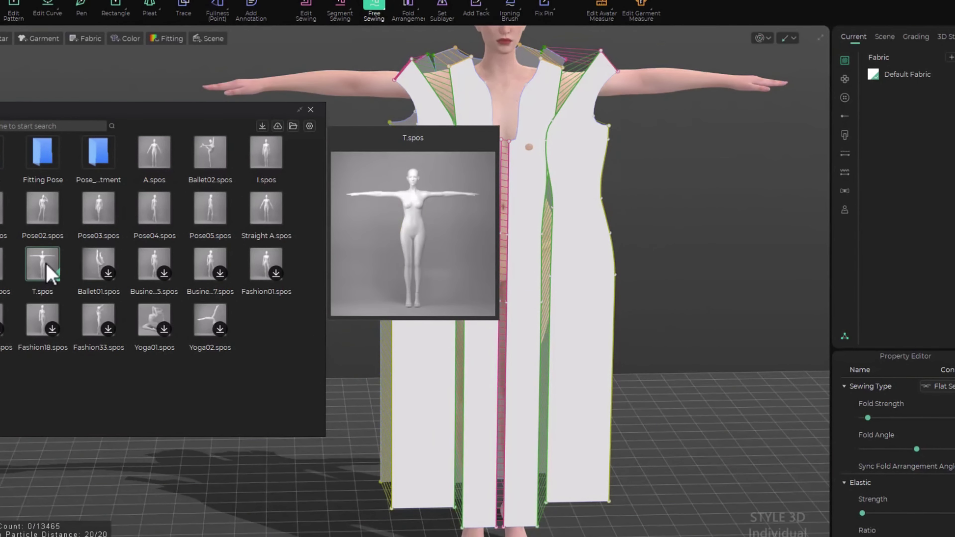
pyautogui.click(310, 110)
# Leave Free Sewing and run the simulation to drape the sewn dress on the avatar, viewed from the back
pyautogui.moveTo(348, 213); pyautogui.dragTo(614, 310, button='right')
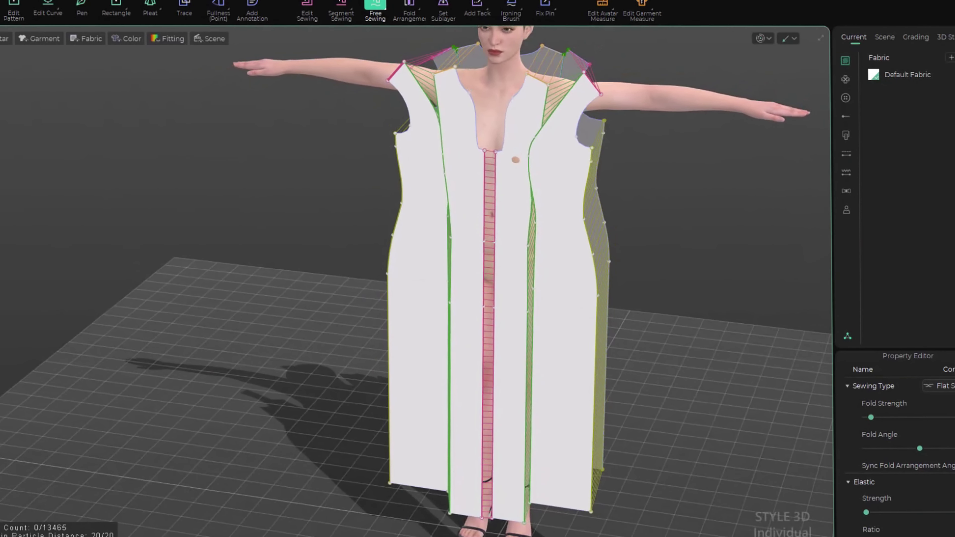
pyautogui.press('Escape')
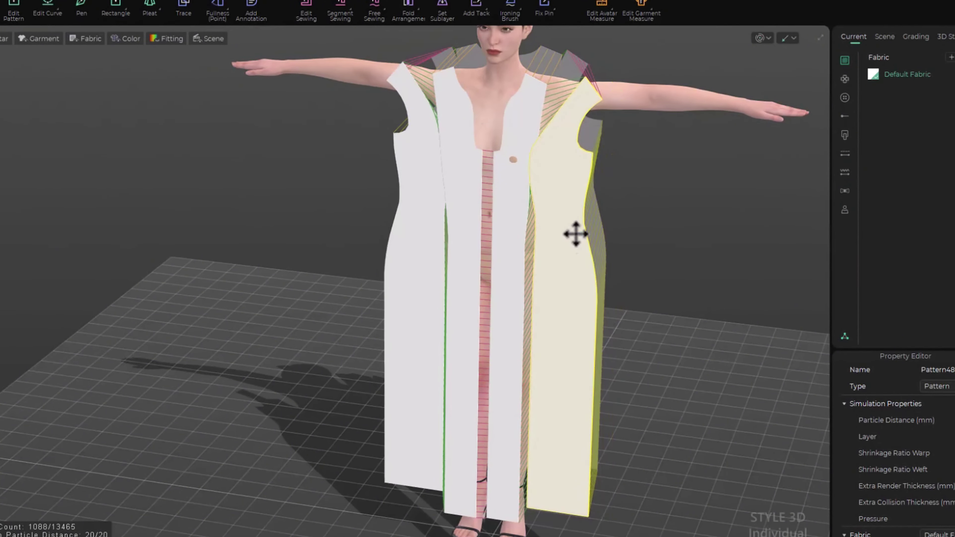
pyautogui.moveTo(699, 296); pyautogui.dragTo(473, 409, button='right')
pyautogui.click(666, 274)
pyautogui.click(453, 404)
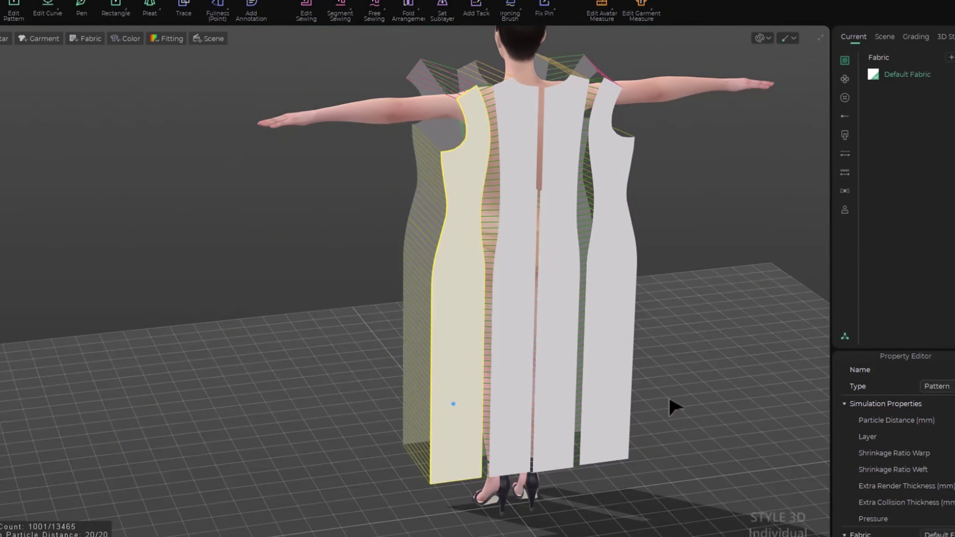
pyautogui.press('space')
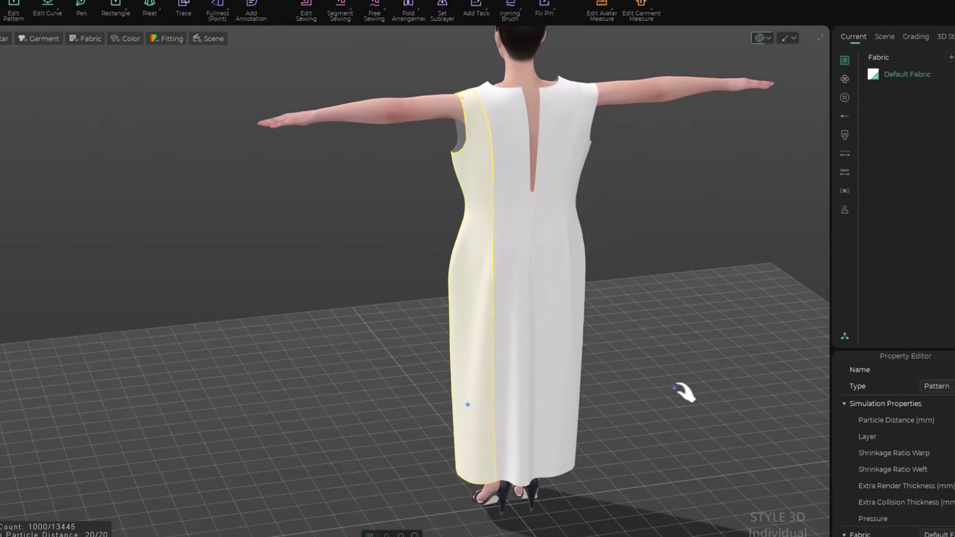
# Tug the draped dress at its front panels and shoulders during simulation to settle it, checking the fit from several sides
pyautogui.moveTo(448, 330); pyautogui.dragTo(623, 270, button='right')
pyautogui.moveTo(379, 110); pyautogui.dragTo(409, 84)
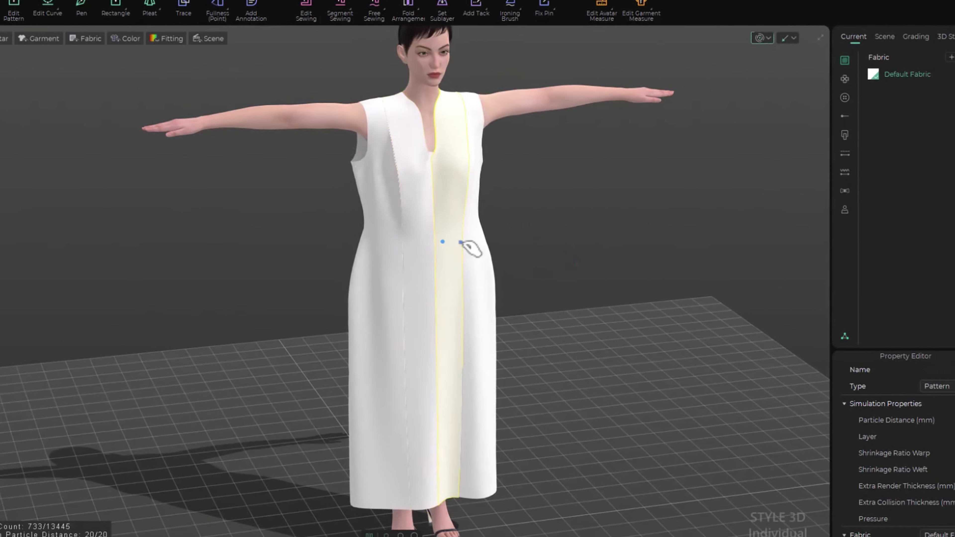
pyautogui.moveTo(458, 250); pyautogui.dragTo(490, 246)
pyautogui.moveTo(537, 278); pyautogui.dragTo(491, 160, button='right')
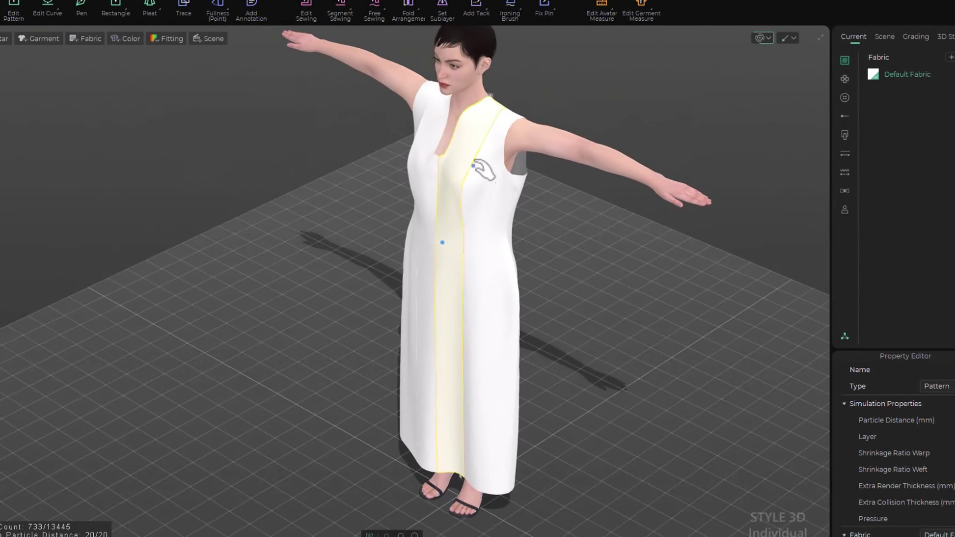
pyautogui.moveTo(511, 128); pyautogui.dragTo(497, 84)
pyautogui.moveTo(507, 88); pyautogui.dragTo(503, 169, button='right')
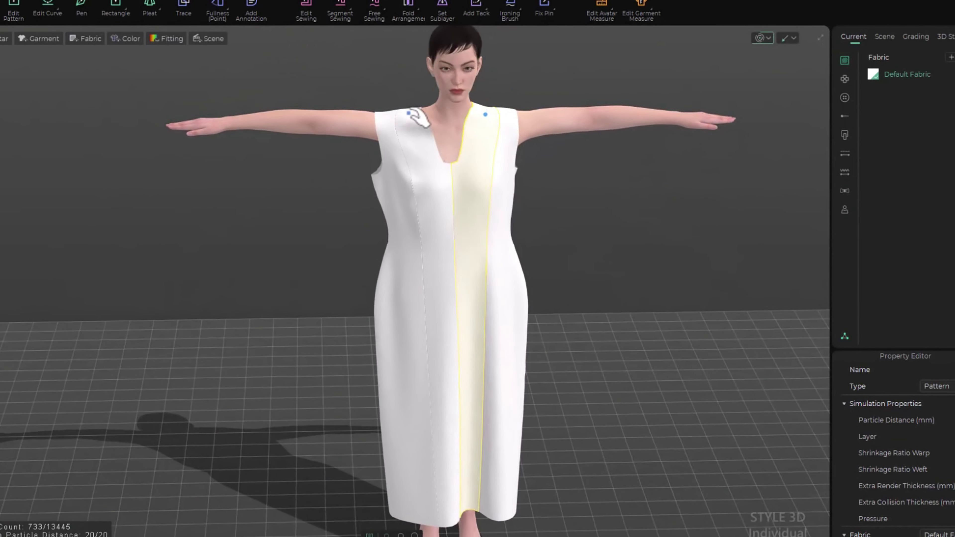
pyautogui.click(613, 239)
pyautogui.moveTo(547, 315); pyautogui.dragTo(622, 360, button='right')
pyautogui.moveTo(470, 125)
pyautogui.mouseDown()
pyautogui.moveTo(485, 116)
pyautogui.moveTo(471, 124)
pyautogui.mouseUp()
pyautogui.moveTo(685, 272); pyautogui.dragTo(470, 284, button='right')
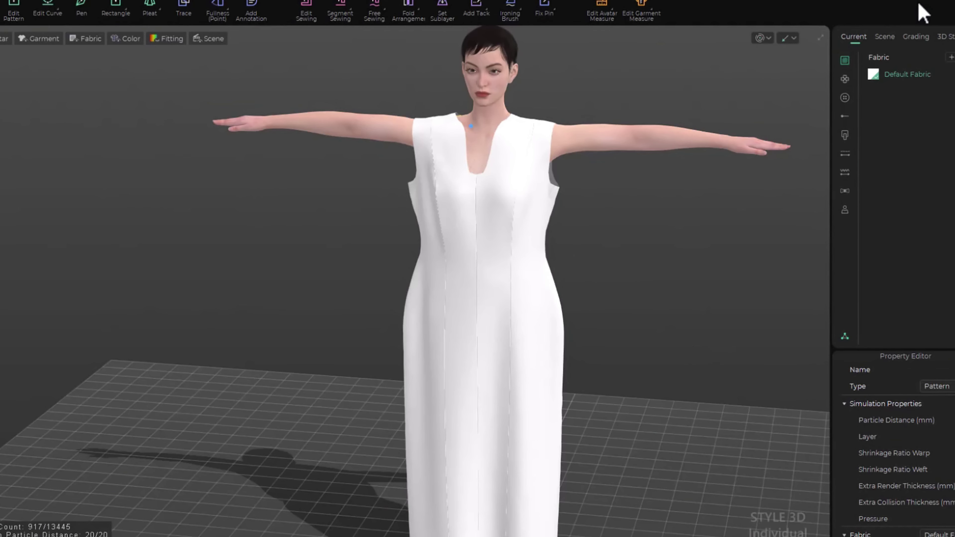
# Restore the 2D pattern window beside the 3D view and match the side front and centre back panels between both views
pyautogui.click(908, 1)
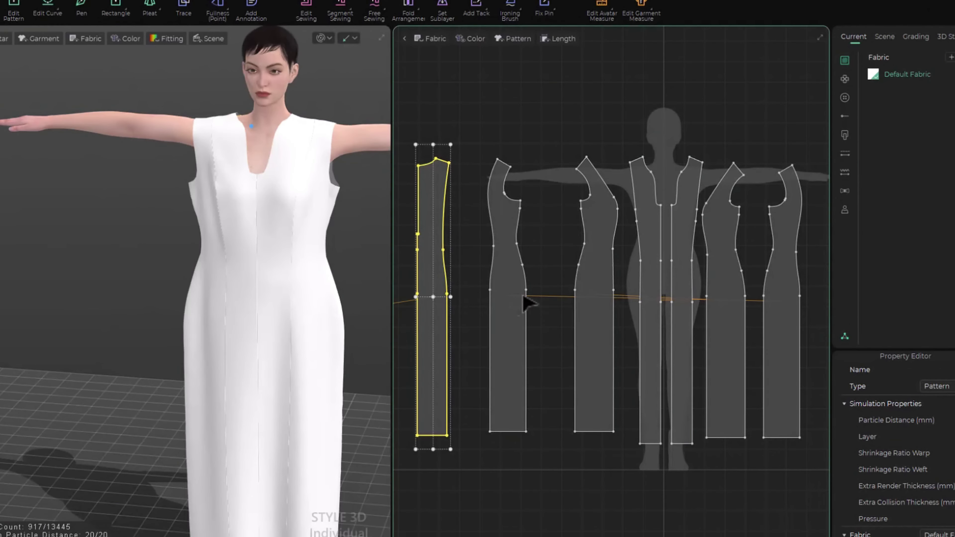
pyautogui.scroll(-2, 624, 335)
pyautogui.scroll(2, 678, 334)
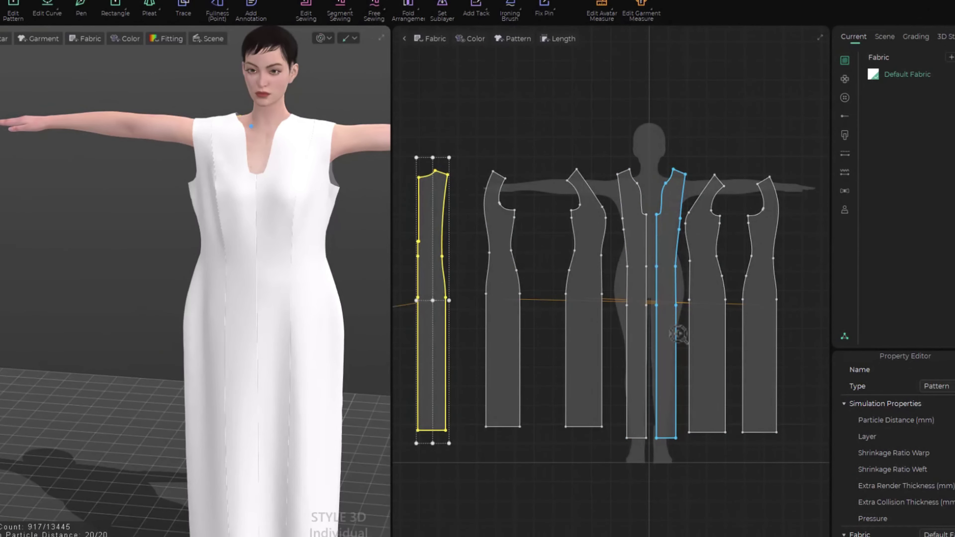
pyautogui.click(710, 316)
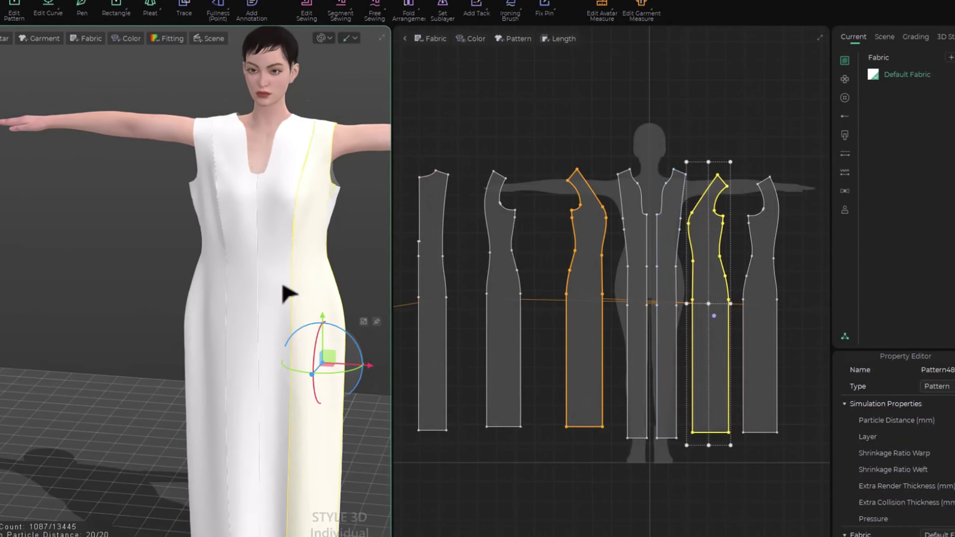
pyautogui.moveTo(273, 296); pyautogui.dragTo(224, 273, button='right')
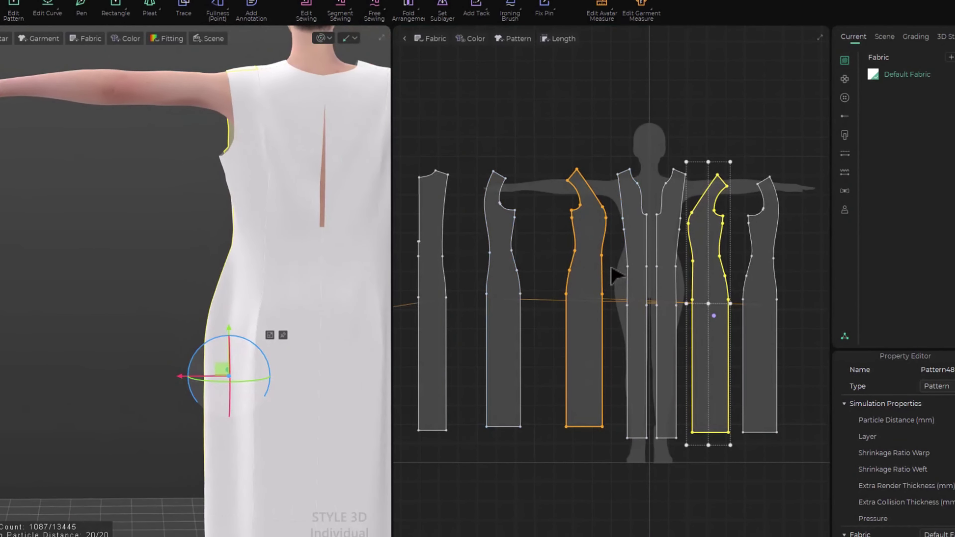
pyautogui.click(587, 271)
pyautogui.click(279, 279)
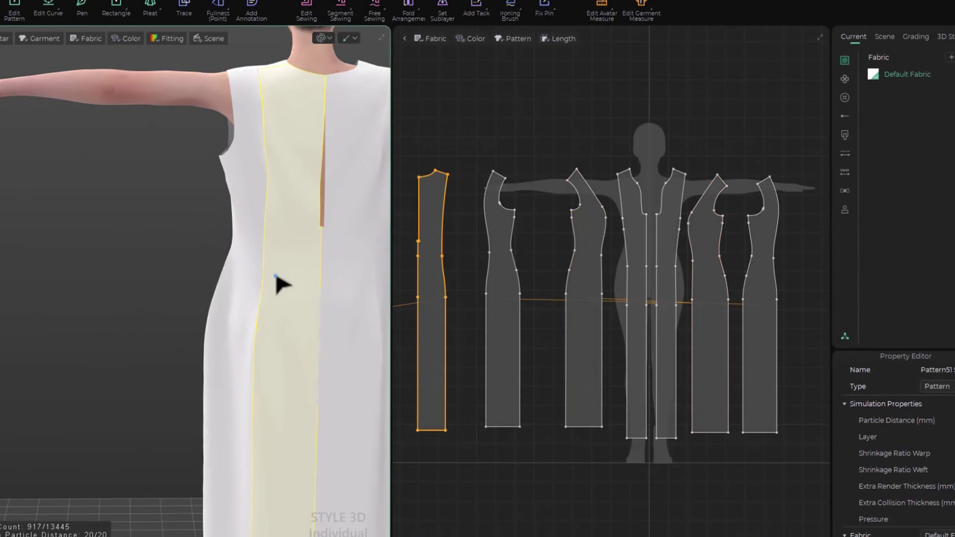
# Move the centre front and centre back panels on the avatar's right side away from the body in 3D
pyautogui.moveTo(125, 326); pyautogui.dragTo(350, 333, button='right')
pyautogui.click(193, 100)
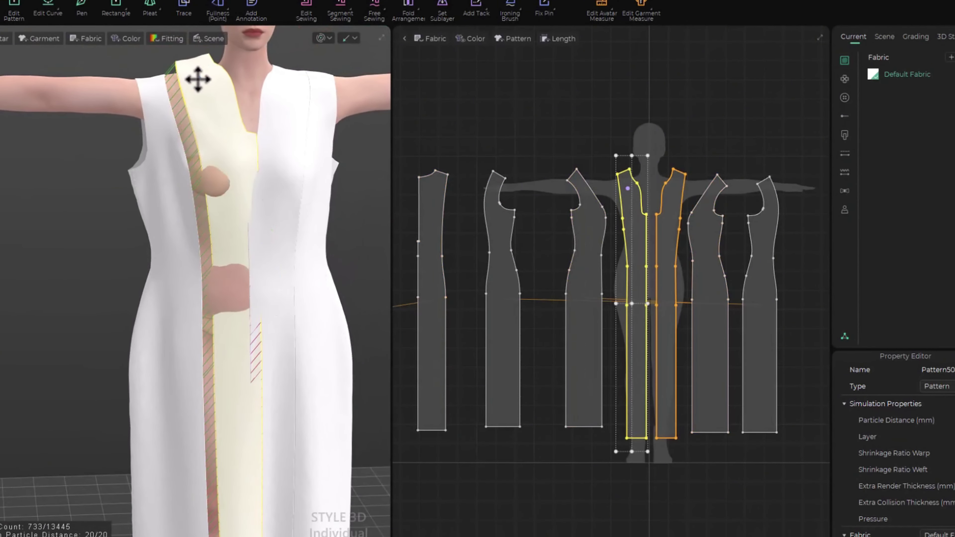
pyautogui.moveTo(141, 179); pyautogui.dragTo(237, 109, button='right')
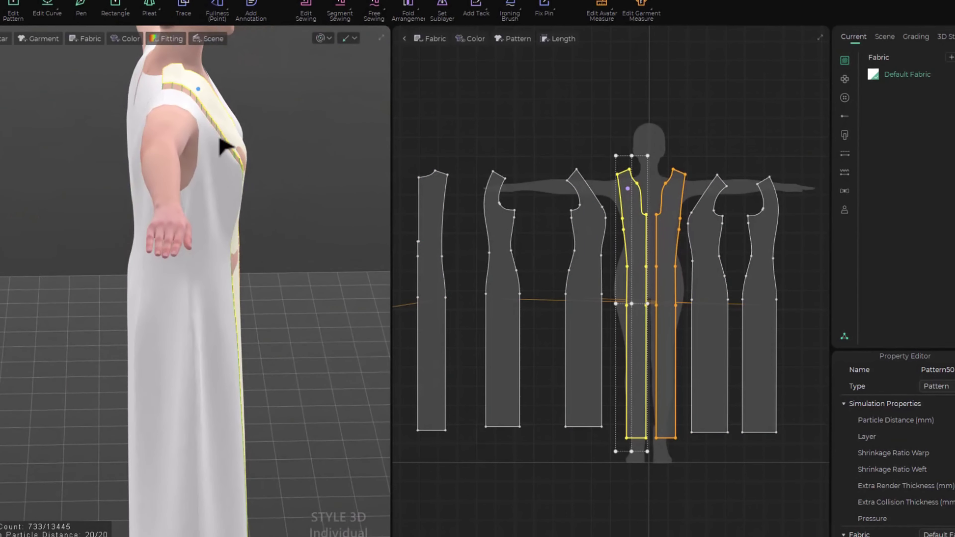
pyautogui.click(149, 83)
# Align the outermost centre back pattern piece level with its neighbouring centre back piece in the 2D layout
pyautogui.click(578, 419)
pyautogui.scroll(-1, 578, 419)
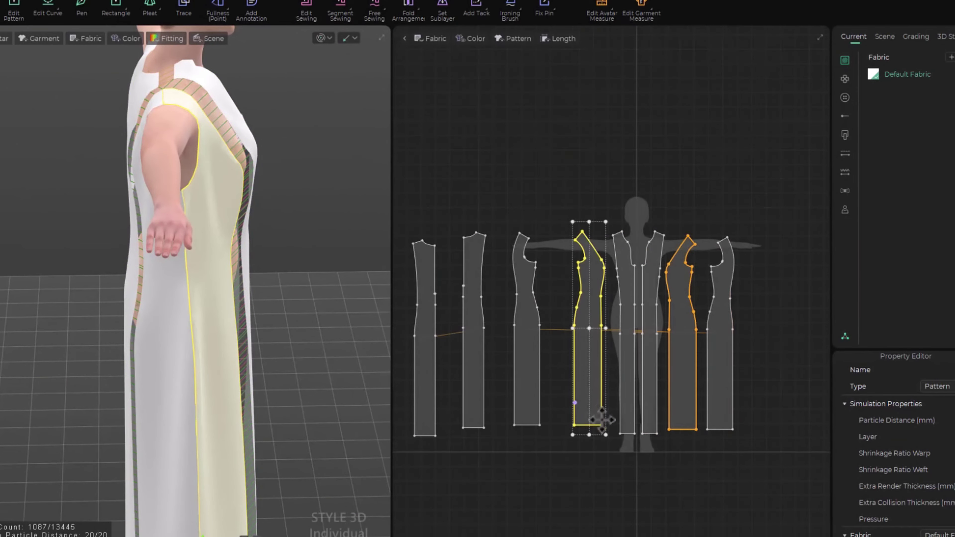
pyautogui.scroll(-1, 680, 476)
pyautogui.moveTo(675, 472); pyautogui.dragTo(703, 390, button='middle')
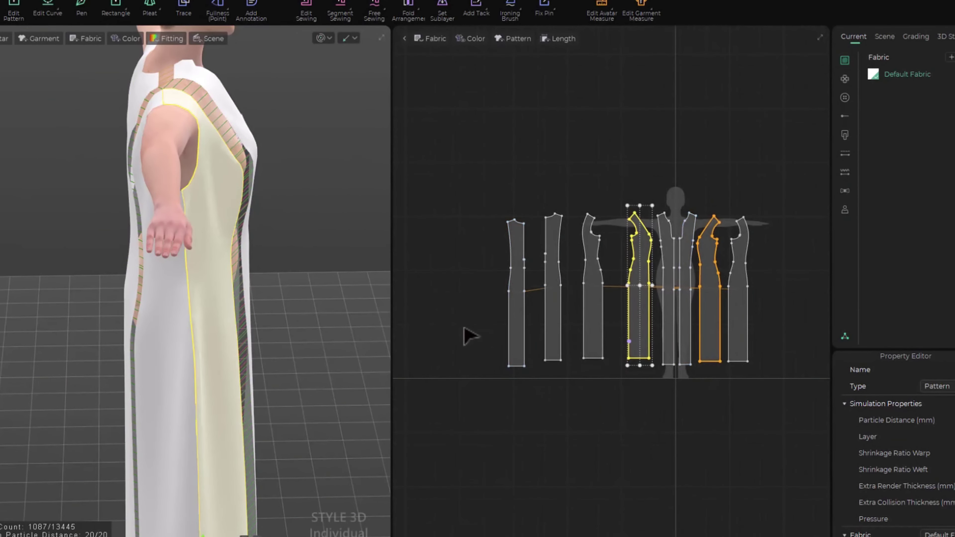
pyautogui.moveTo(517, 317)
pyautogui.mouseDown()
pyautogui.moveTo(528, 304)
pyautogui.moveTo(528, 331)
pyautogui.mouseUp()
pyautogui.click(700, 431)
pyautogui.click(665, 438)
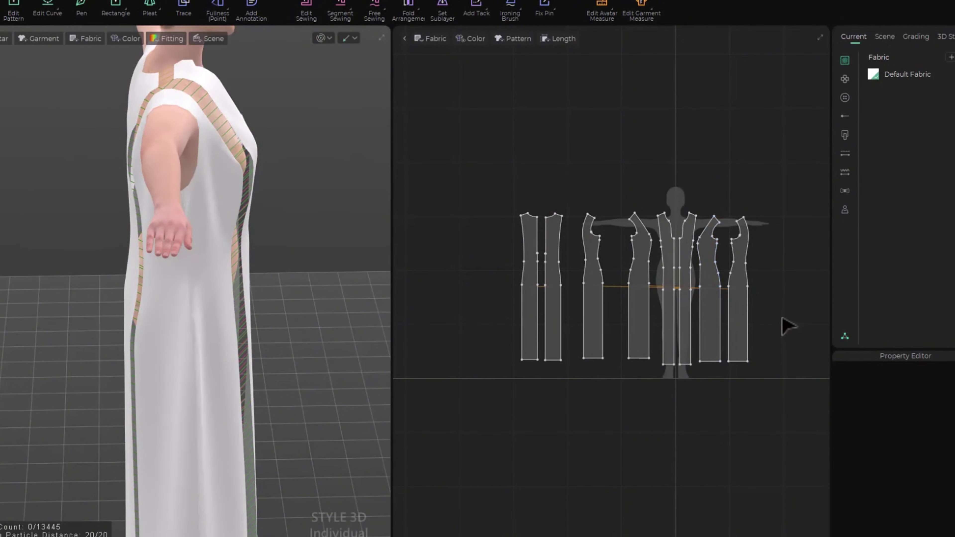
# Select all the dress pattern pieces and scale them proportionally to 90% in width and height
pyautogui.moveTo(487, 216); pyautogui.dragTo(792, 403)
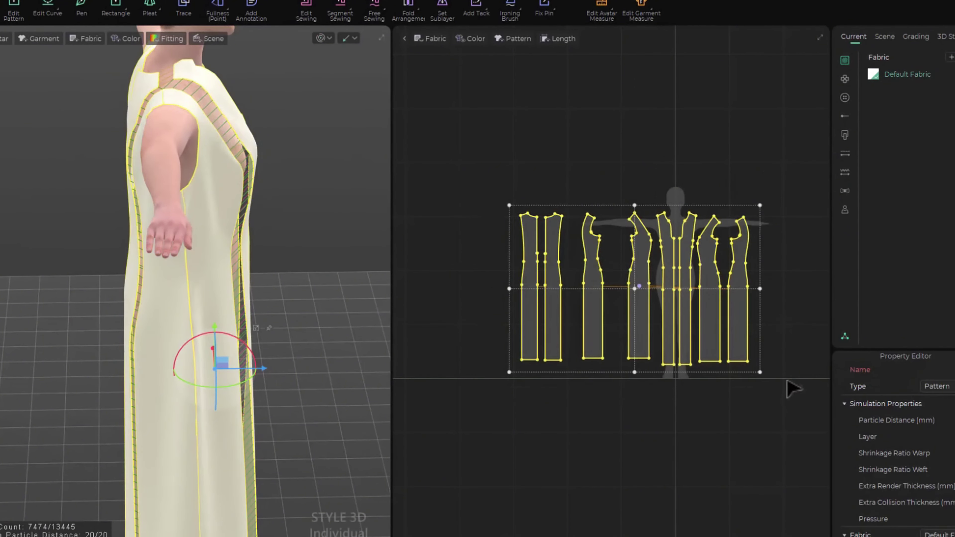
pyautogui.moveTo(787, 381); pyautogui.dragTo(748, 323, button='middle')
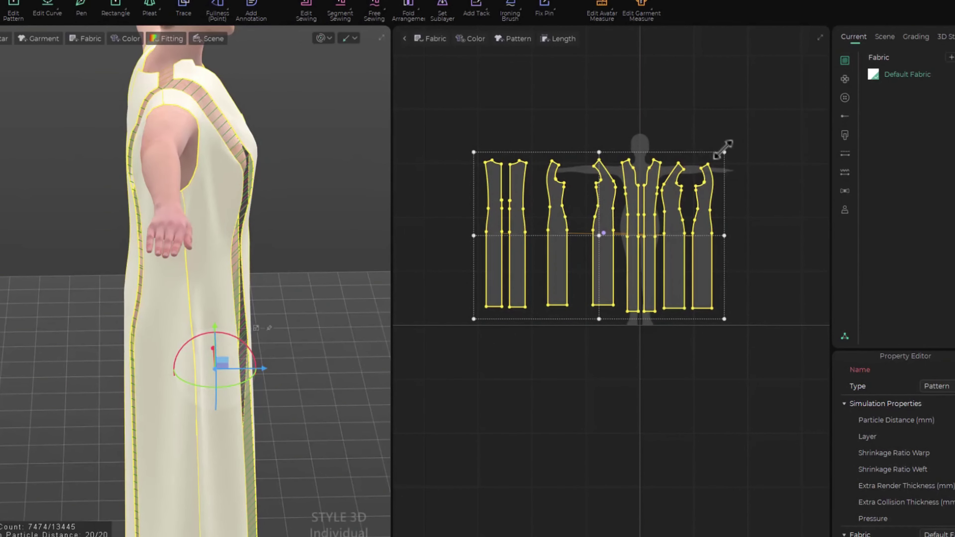
pyautogui.moveTo(724, 149); pyautogui.dragTo(709, 171)
pyautogui.moveTo(516, 196); pyautogui.dragTo(437, 176)
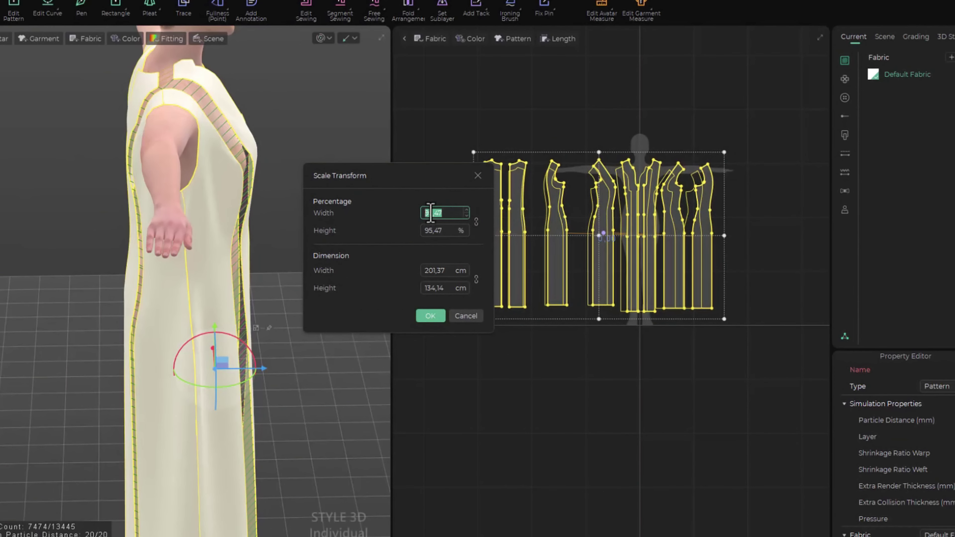
pyautogui.write('9')
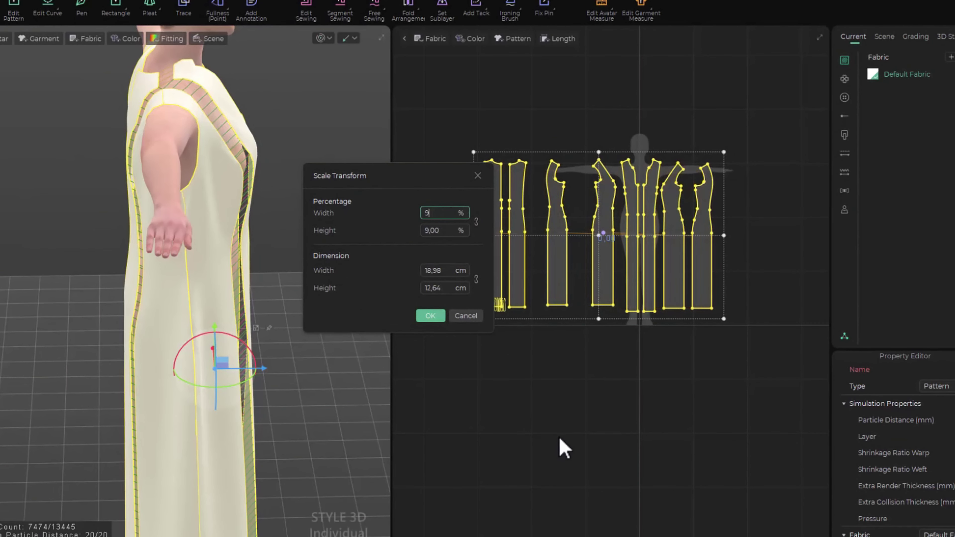
pyautogui.write('0')
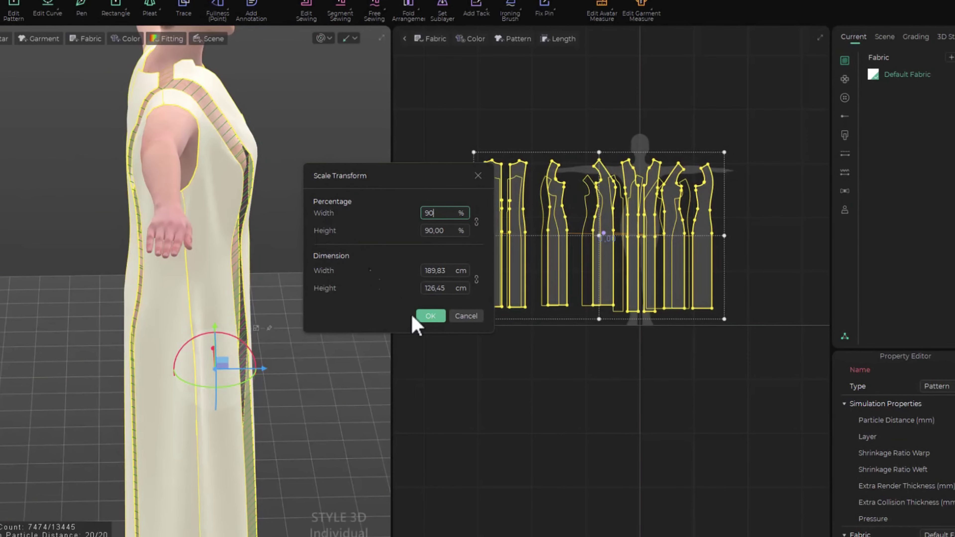
pyautogui.click(433, 318)
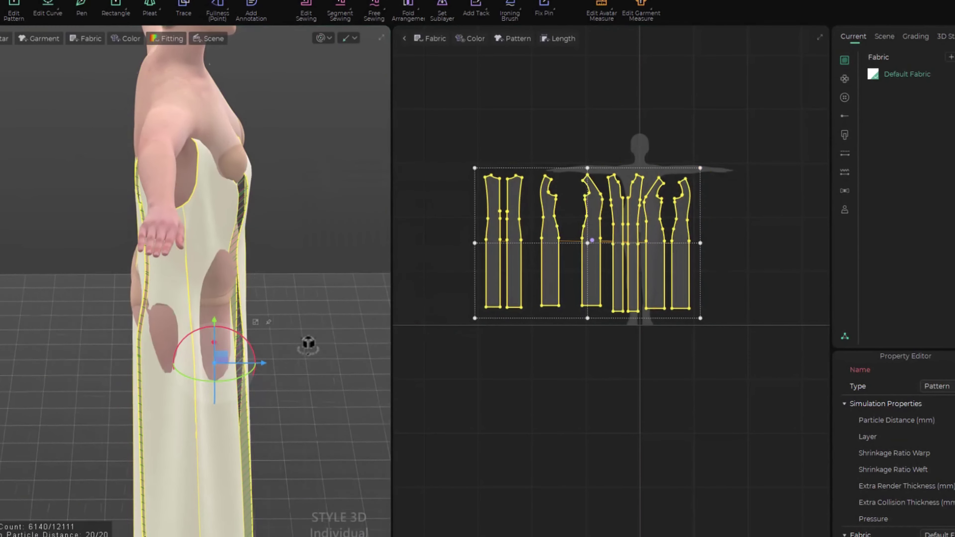
# Raise the scaled garment to the avatar's shoulders and simulate it, checking the fit from front and back
pyautogui.moveTo(309, 345); pyautogui.dragTo(270, 335, button='right')
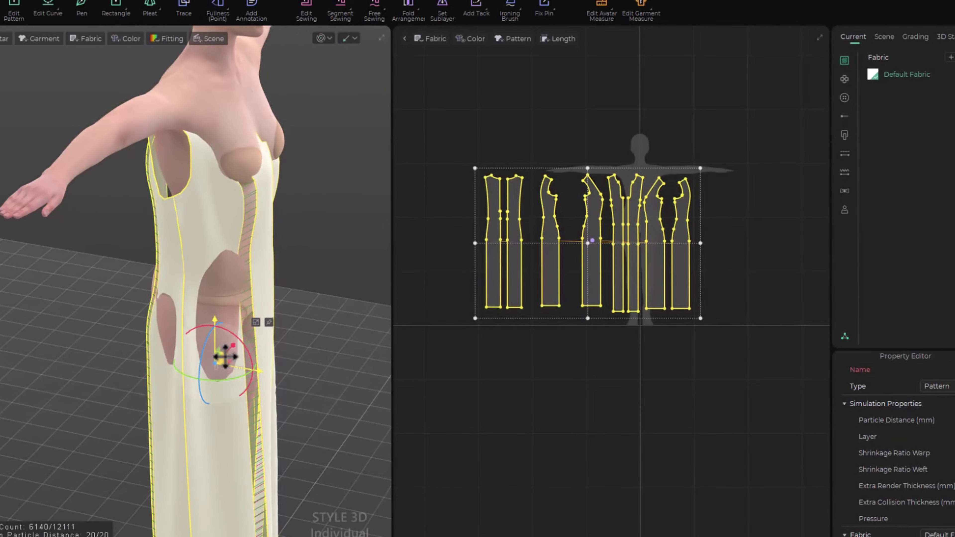
pyautogui.moveTo(226, 357); pyautogui.dragTo(222, 325)
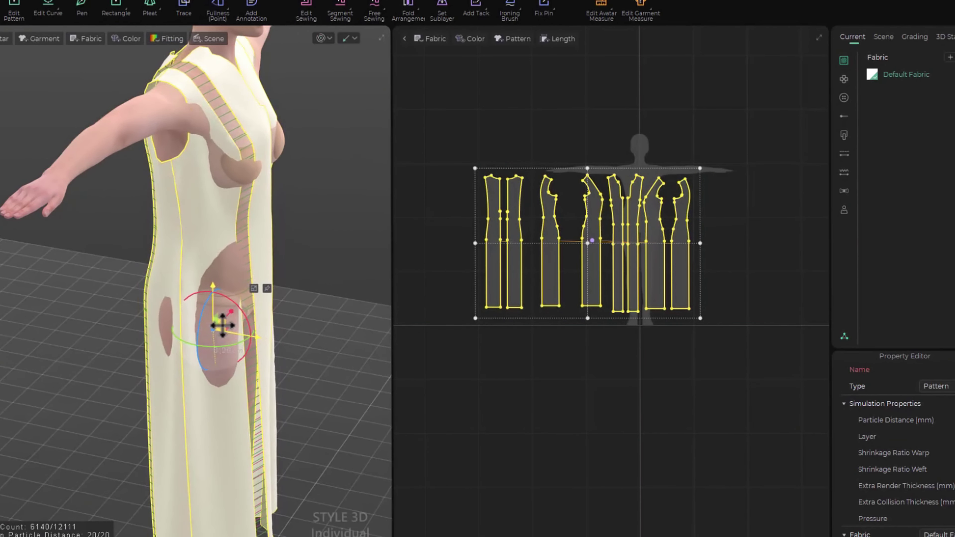
pyautogui.moveTo(251, 359); pyautogui.dragTo(214, 363, button='right')
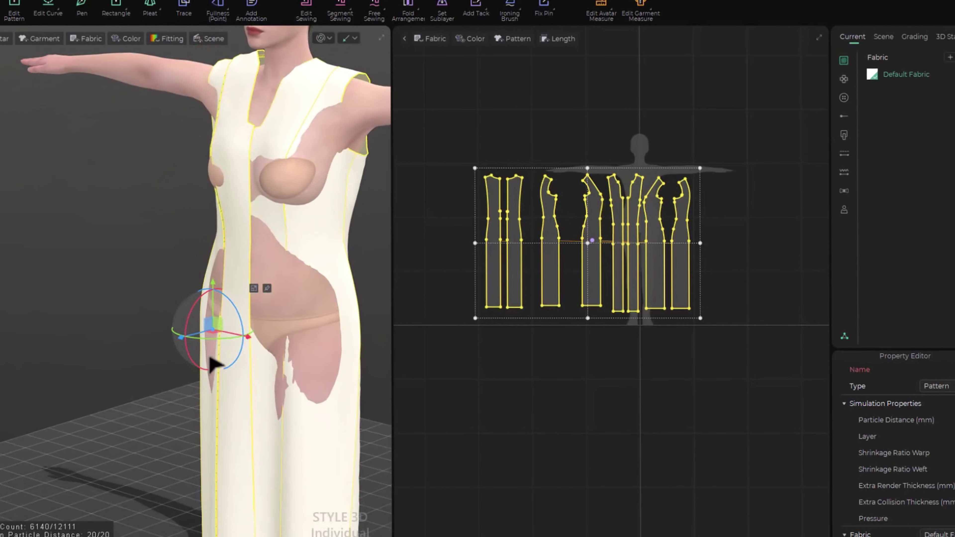
pyautogui.press('space')
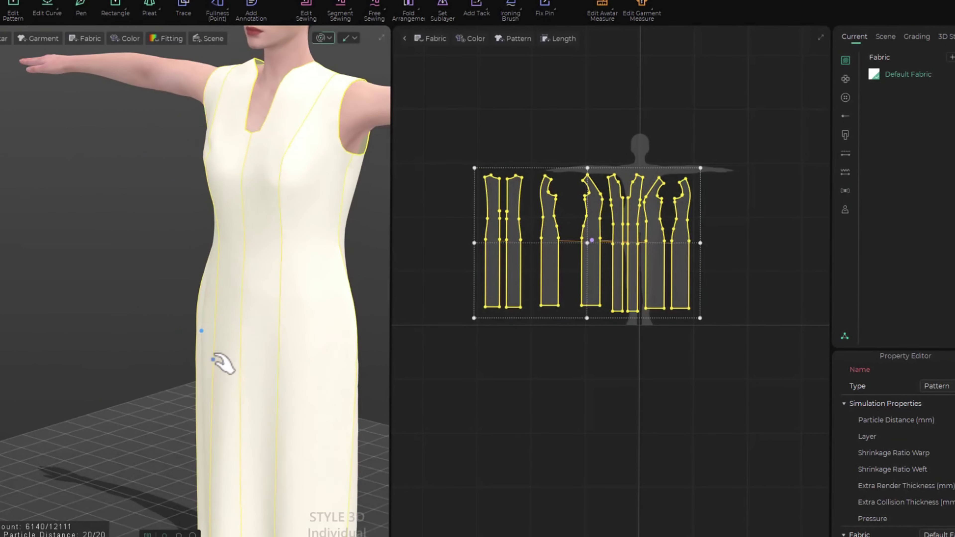
pyautogui.press('space')
pyautogui.moveTo(182, 333); pyautogui.dragTo(390, 313, button='right')
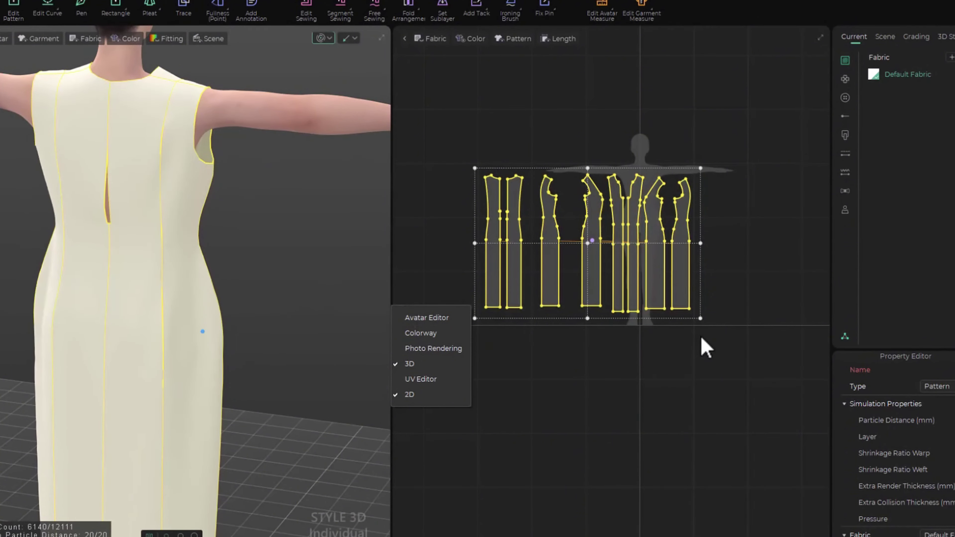
pyautogui.click(773, 307)
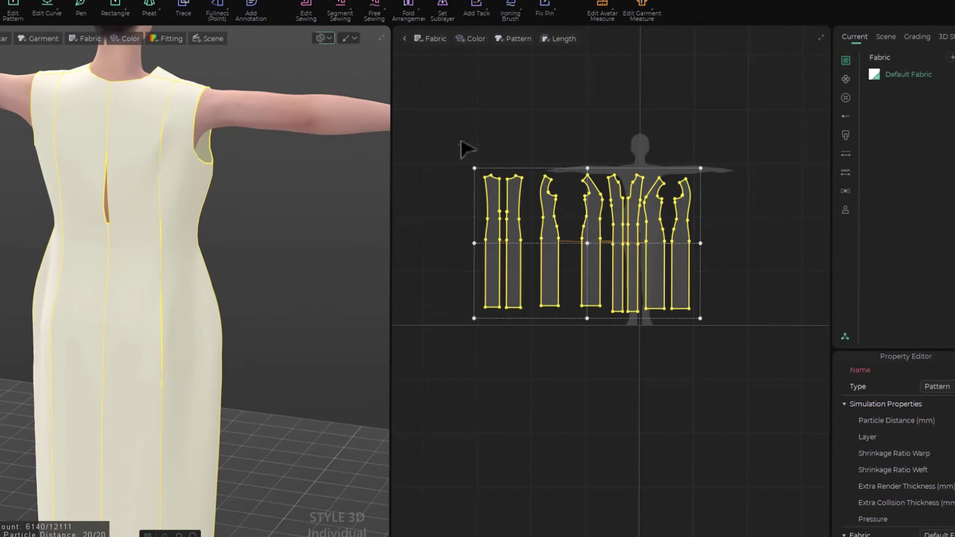
# Scale the whole set of pattern pieces a second time to 90% in width and height
pyautogui.click(456, 143)
pyautogui.moveTo(564, 285); pyautogui.dragTo(713, 354)
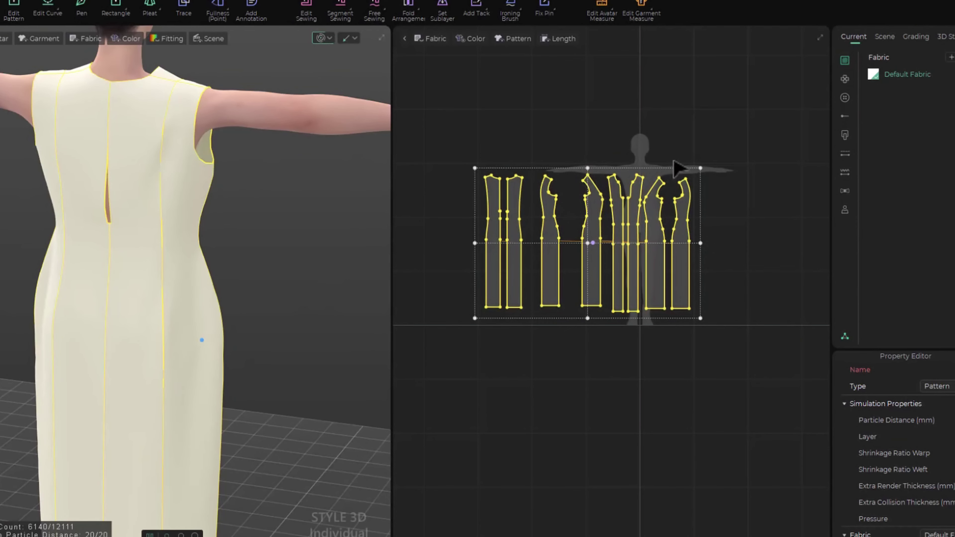
pyautogui.moveTo(702, 170); pyautogui.dragTo(691, 177)
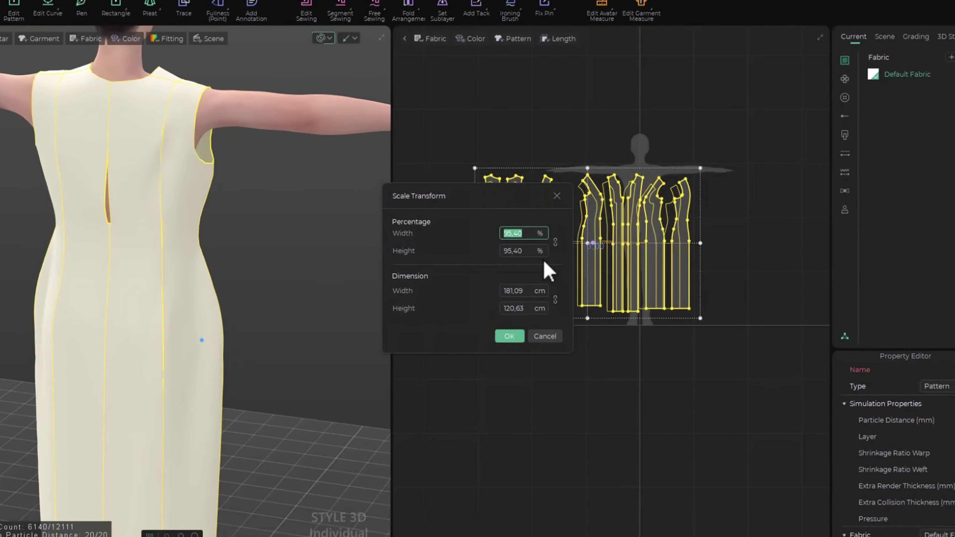
pyautogui.write('9')
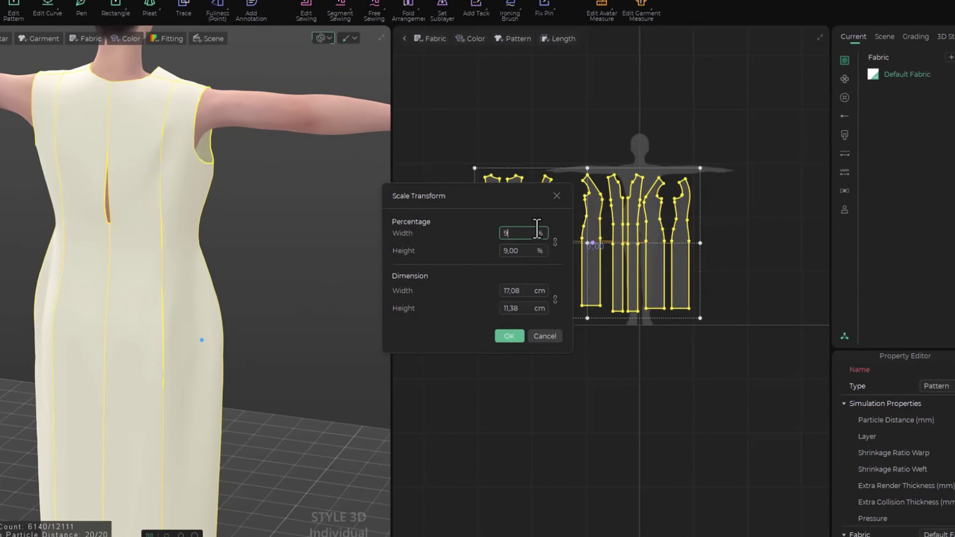
pyautogui.write('0')
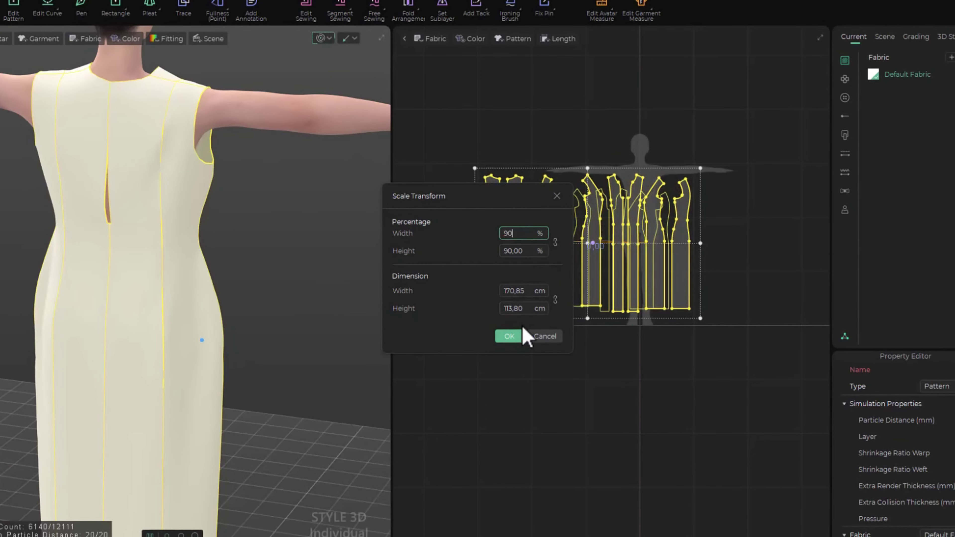
pyautogui.click(508, 336)
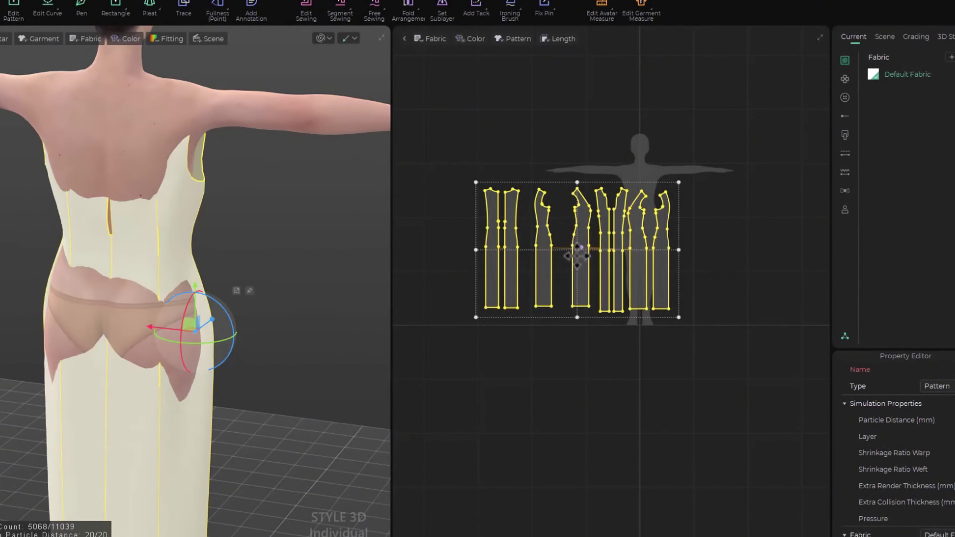
# Lift the twice-scaled garment back up to the avatar's shoulders and simulate it again
pyautogui.moveTo(192, 324); pyautogui.dragTo(185, 277)
pyautogui.moveTo(299, 301); pyautogui.dragTo(194, 279, button='right')
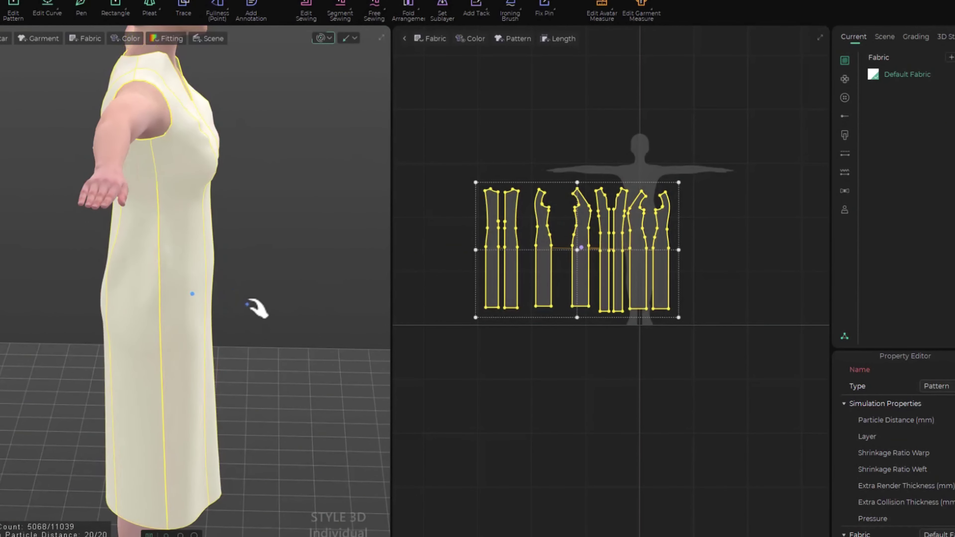
pyautogui.moveTo(256, 305); pyautogui.dragTo(227, 318, button='right')
pyautogui.press('space')
# Pull on the dress front and the centre back panel beside the neck opening to settle the simulated drape
pyautogui.moveTo(227, 303); pyautogui.dragTo(233, 320)
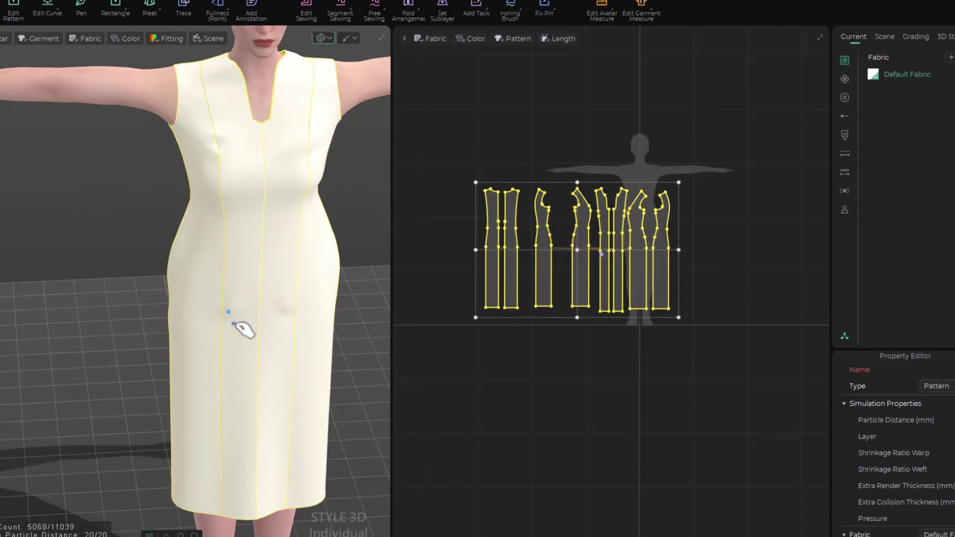
pyautogui.moveTo(329, 302); pyautogui.dragTo(334, 310)
pyautogui.moveTo(223, 335); pyautogui.dragTo(304, 285, button='right')
pyautogui.click(462, 420)
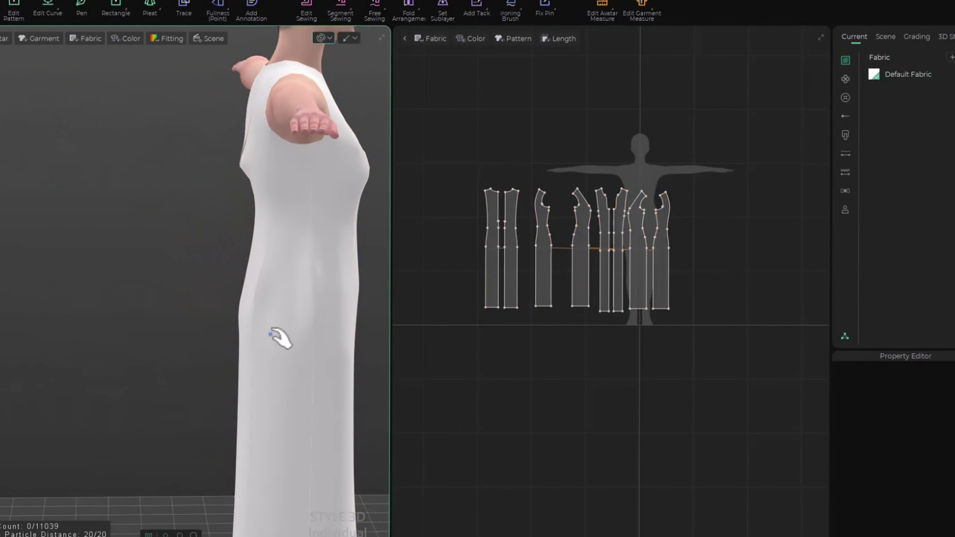
pyautogui.moveTo(277, 335); pyautogui.dragTo(379, 339, button='right')
pyautogui.click(324, 90)
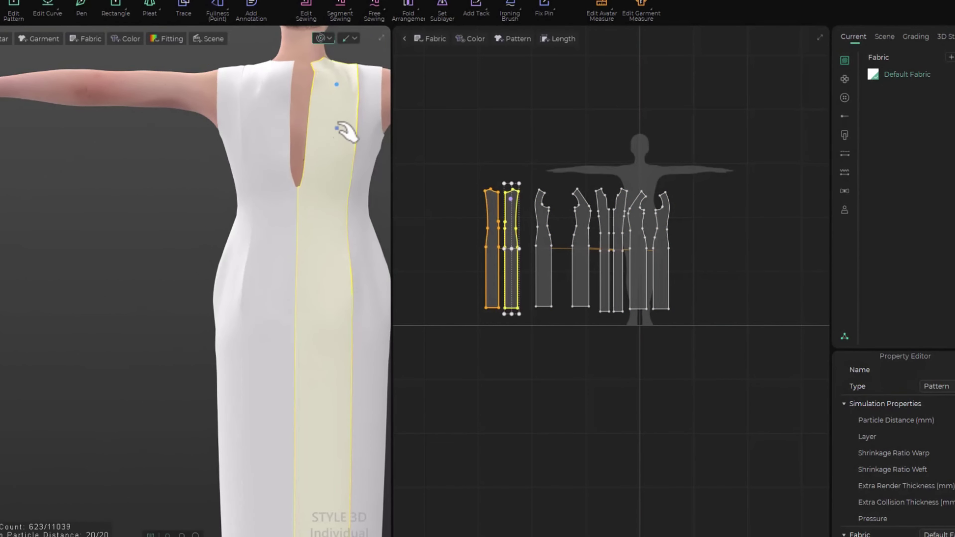
# Apply the A.spos pose to the avatar from the resource library and view the dress from the front
pyautogui.scroll(-5, 251, 97)
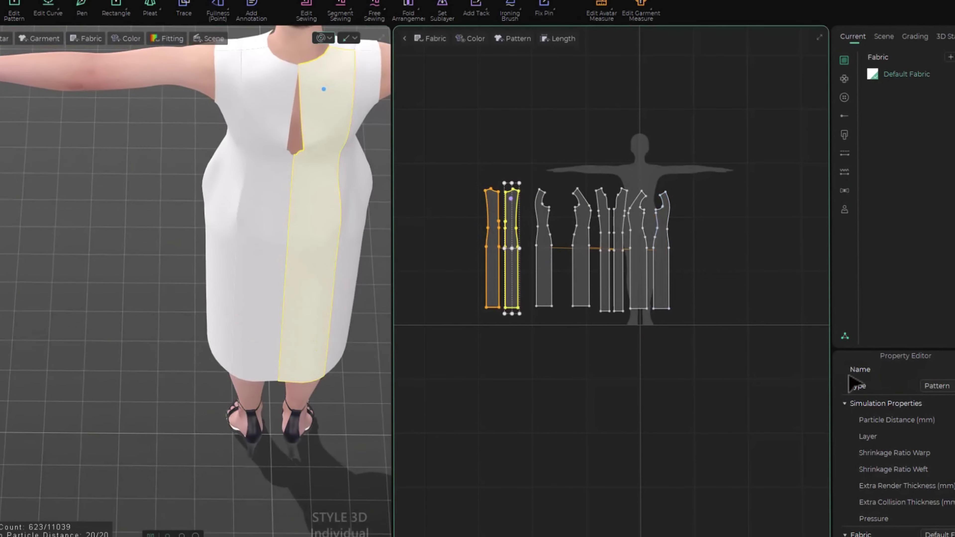
pyautogui.click(844, 336)
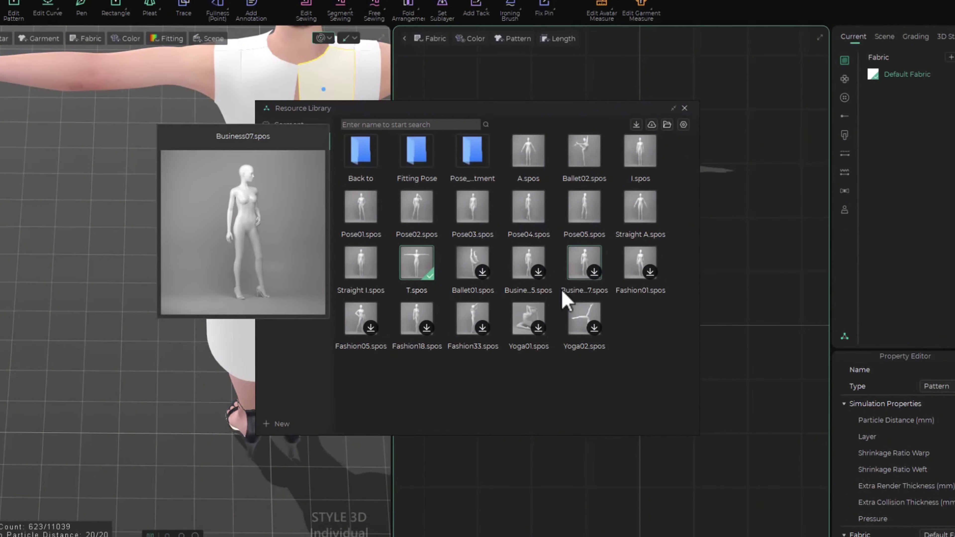
pyautogui.moveTo(534, 155)
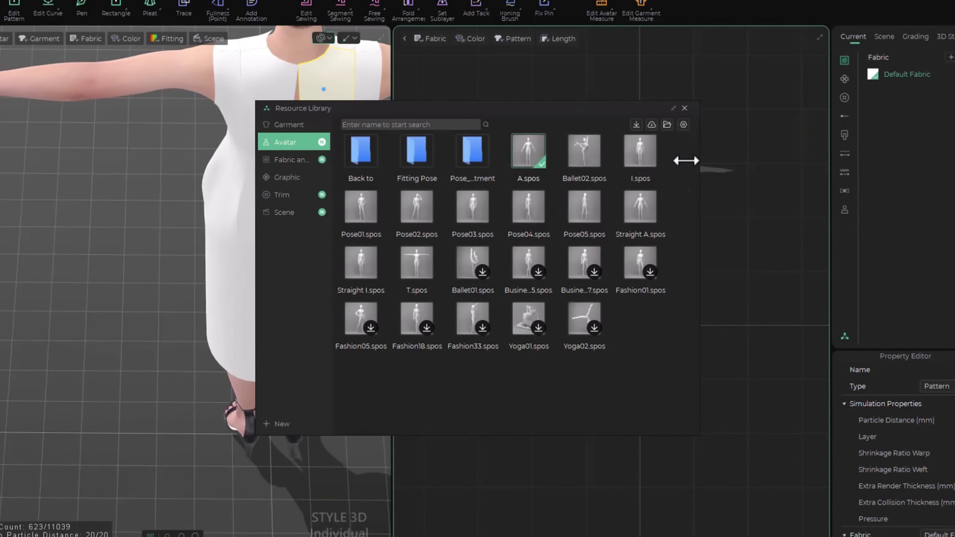
pyautogui.click(684, 108)
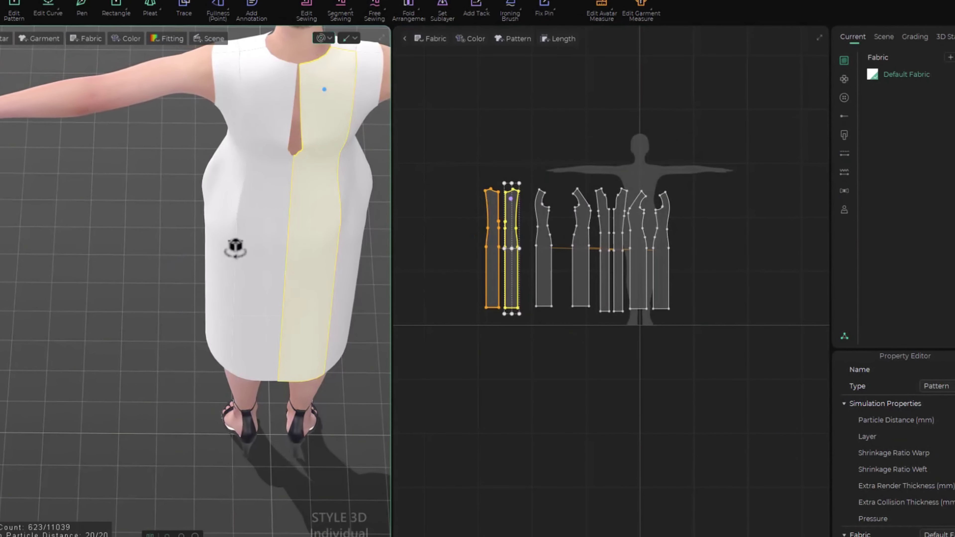
pyautogui.scroll(5, 234, 256)
pyautogui.moveTo(456, 197); pyautogui.dragTo(485, 199, button='right')
pyautogui.moveTo(301, 245); pyautogui.dragTo(192, 266, button='middle')
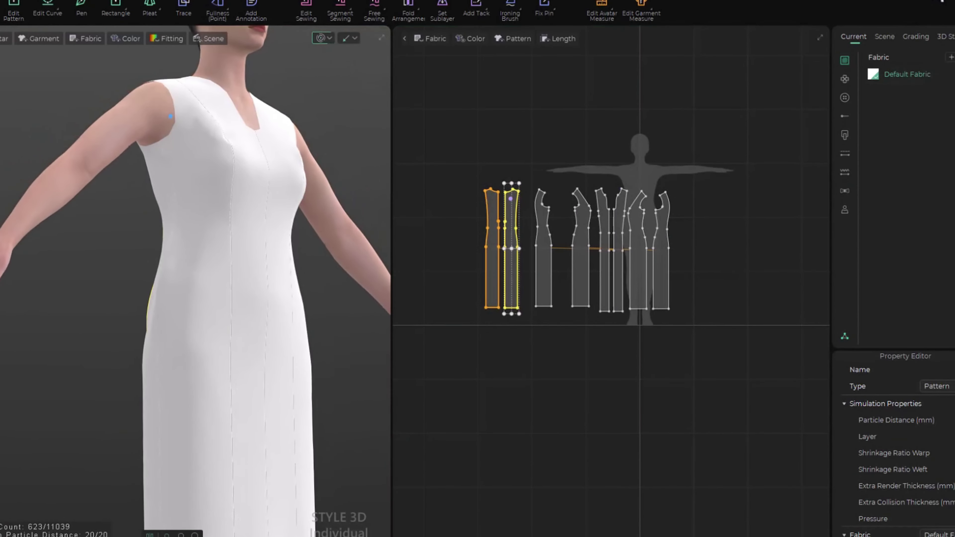
# Enlarge the 3D view and pull on the dress's side panels at the hip and waist to settle the drape
pyautogui.click(921, 6)
pyautogui.moveTo(492, 355); pyautogui.dragTo(493, 379, button='right')
pyautogui.click(490, 381)
pyautogui.moveTo(667, 416); pyautogui.dragTo(582, 438, button='right')
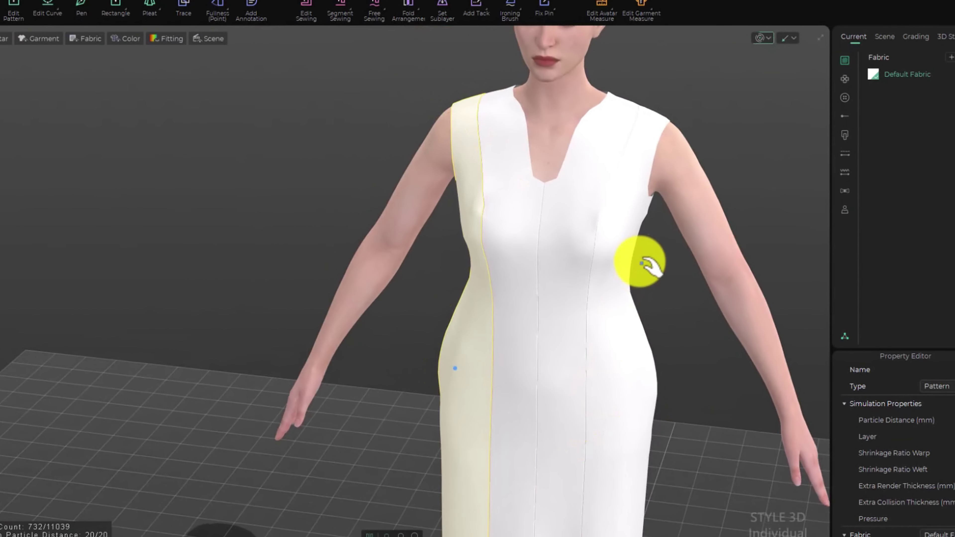
pyautogui.click(622, 289)
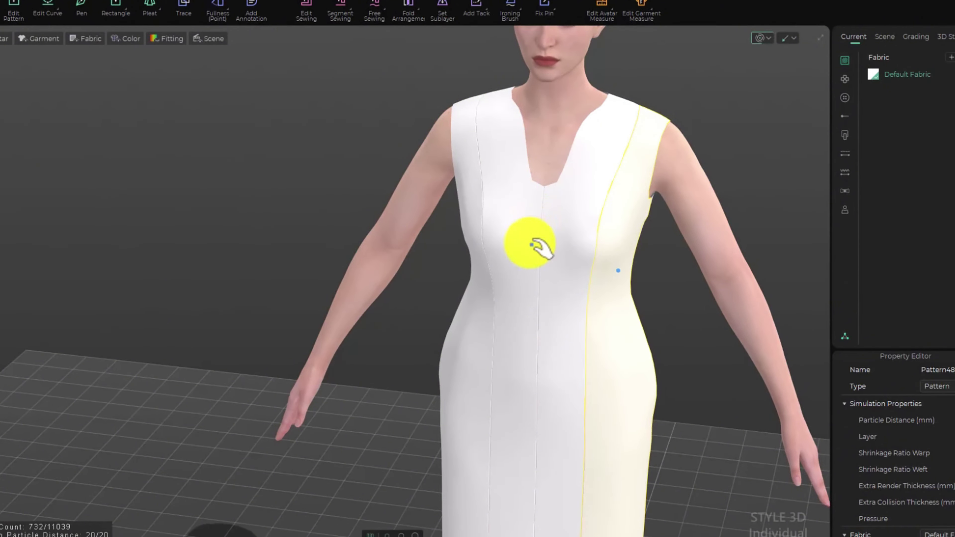
pyautogui.moveTo(538, 247); pyautogui.dragTo(502, 309, button='right')
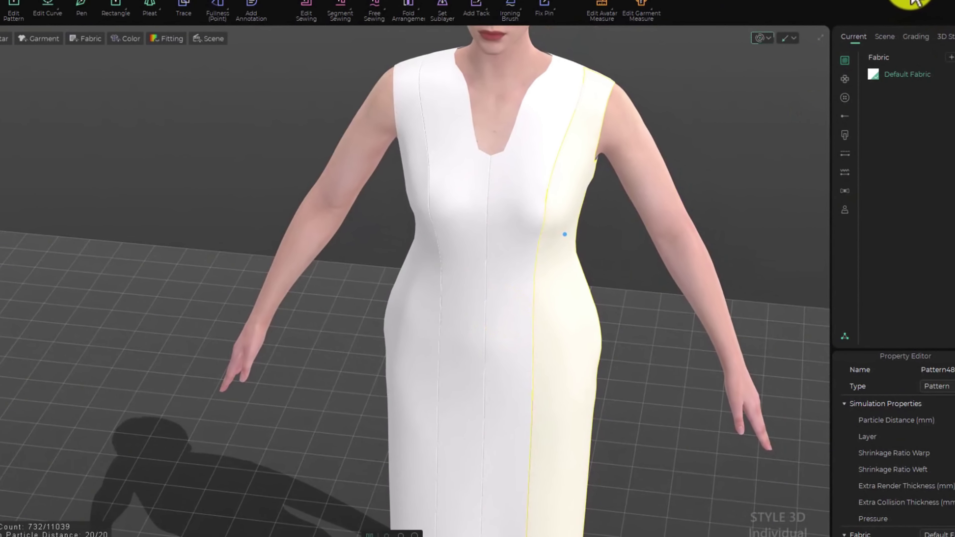
# Restore the pattern view and move all the pattern pieces up together beside the avatar silhouette
pyautogui.click(907, 3)
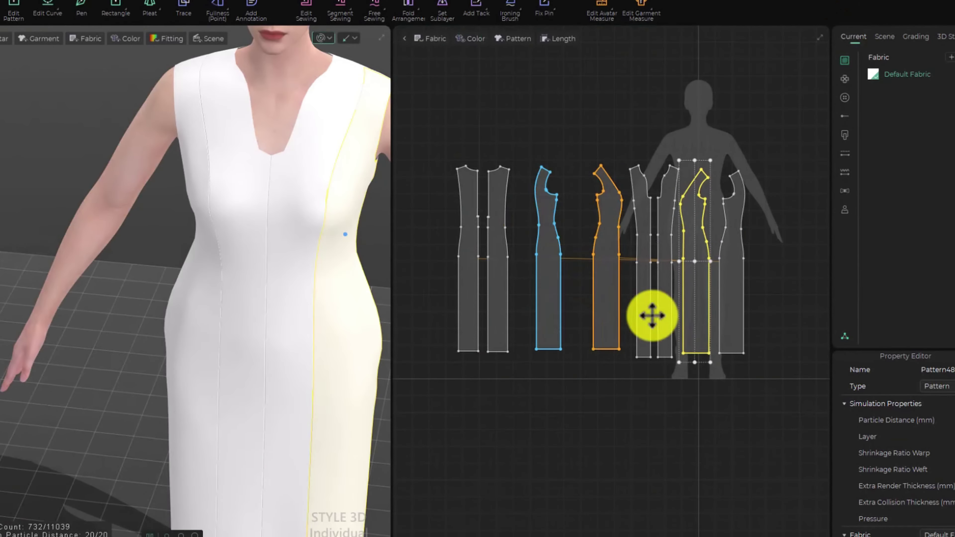
pyautogui.moveTo(422, 129); pyautogui.dragTo(731, 284)
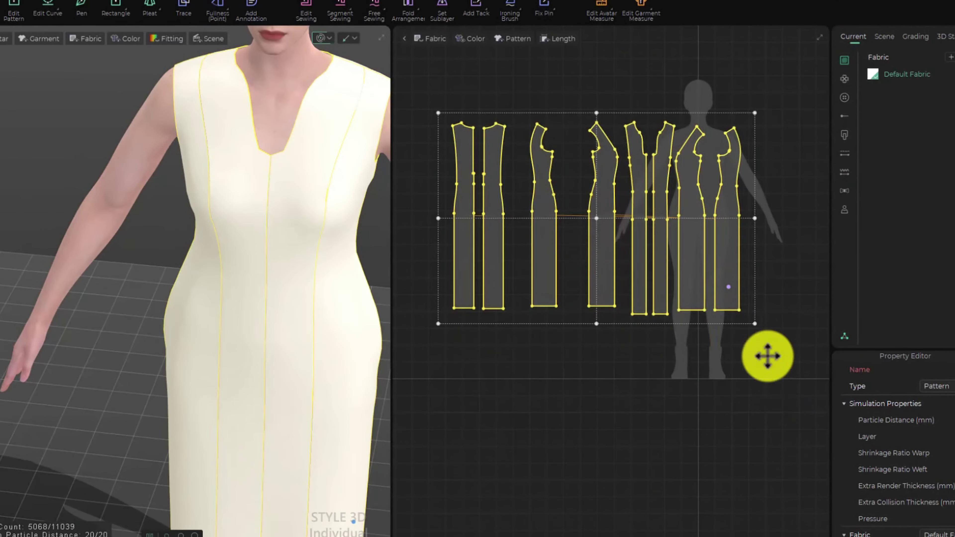
pyautogui.click(794, 435)
# Pull on the side-front panels around the hips to see how the side seams fit there
pyautogui.moveTo(213, 352); pyautogui.dragTo(175, 324, button='right')
pyautogui.click(172, 324)
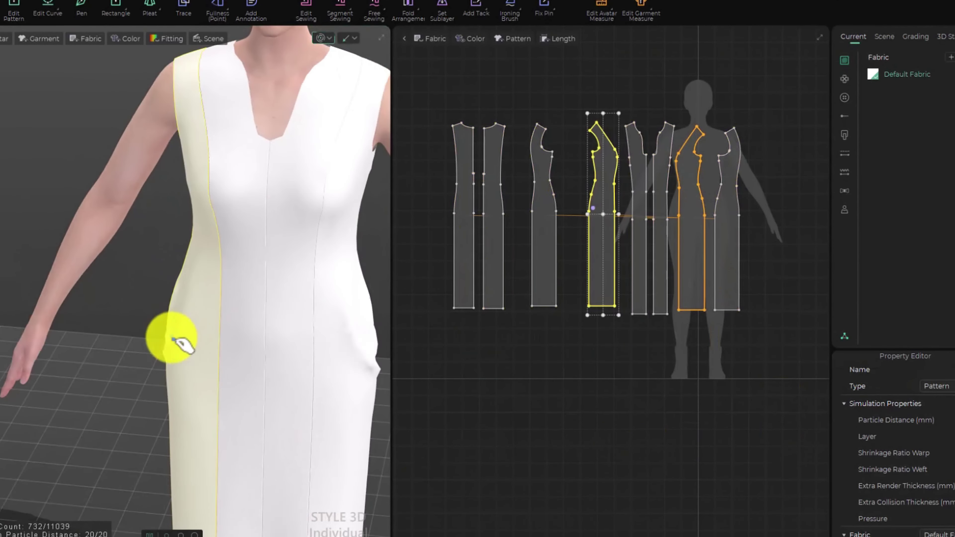
pyautogui.scroll(3, 551, 207)
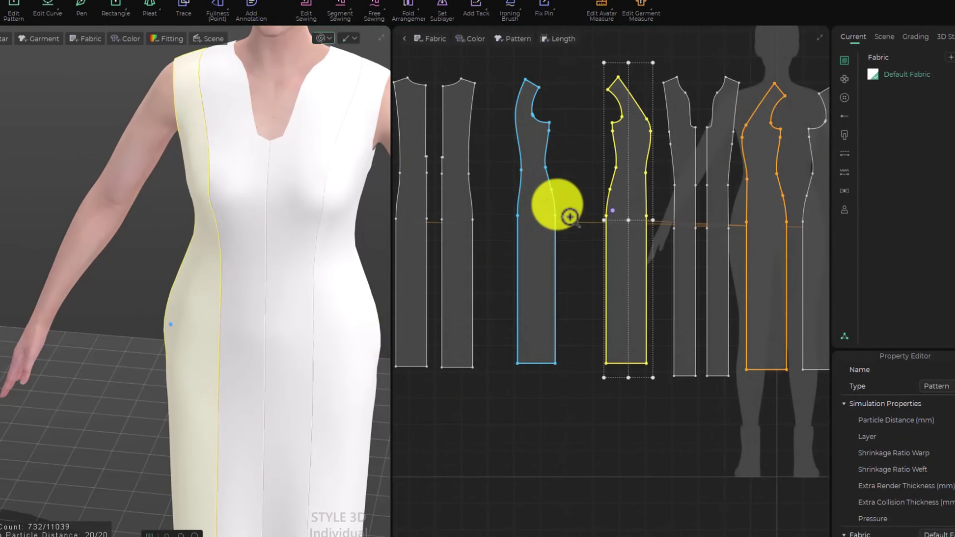
pyautogui.click(589, 226)
pyautogui.scroll(2, 588, 235)
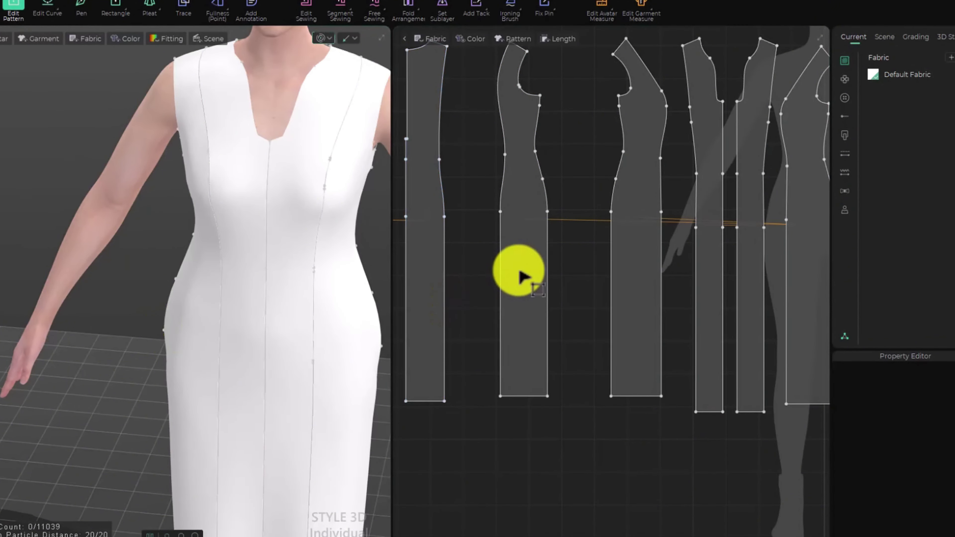
# Delete the extra point between the waist and hip points on the side-back panel's side-seam edge
pyautogui.press('z')
pyautogui.click(547, 211)
pyautogui.moveTo(318, 303); pyautogui.dragTo(404, 337, button='right')
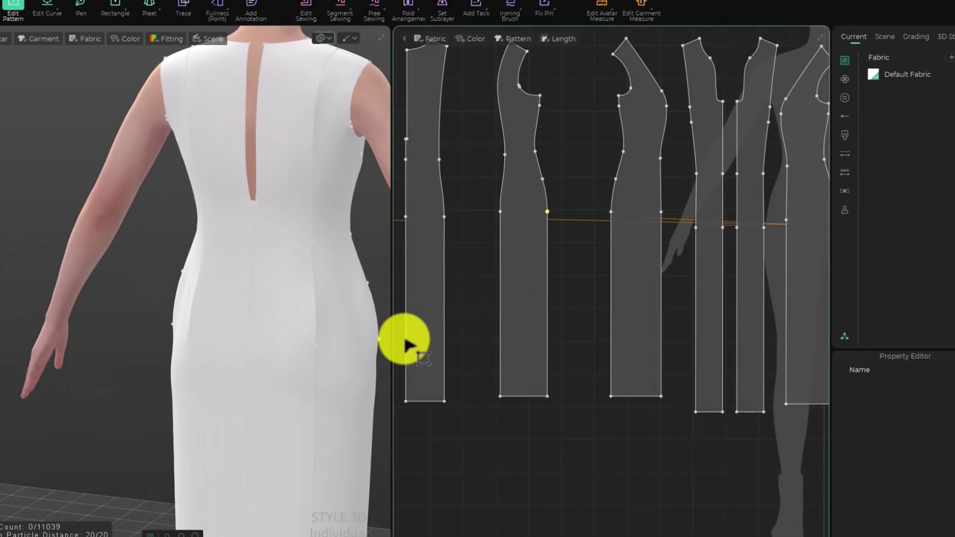
pyautogui.scroll(4, 558, 203)
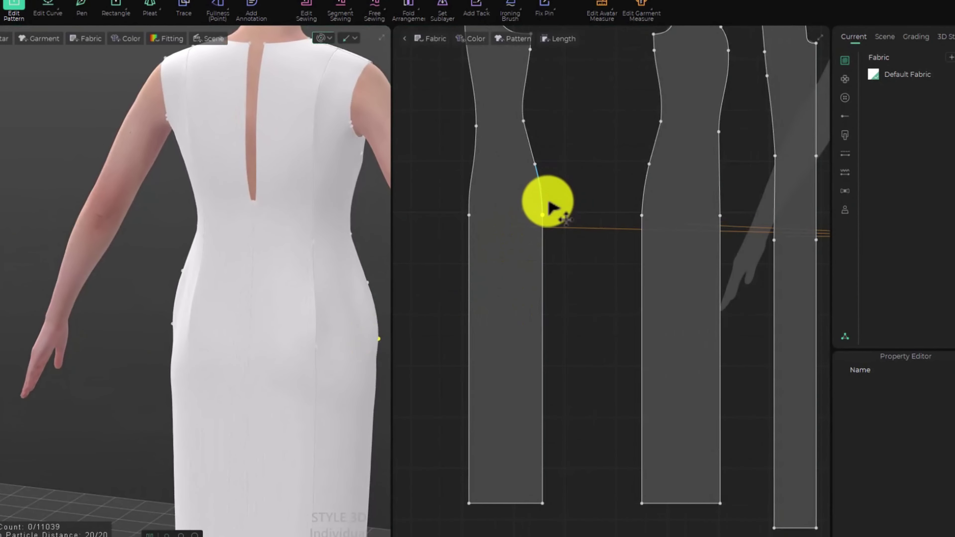
pyautogui.moveTo(376, 316); pyautogui.dragTo(209, 281, button='right')
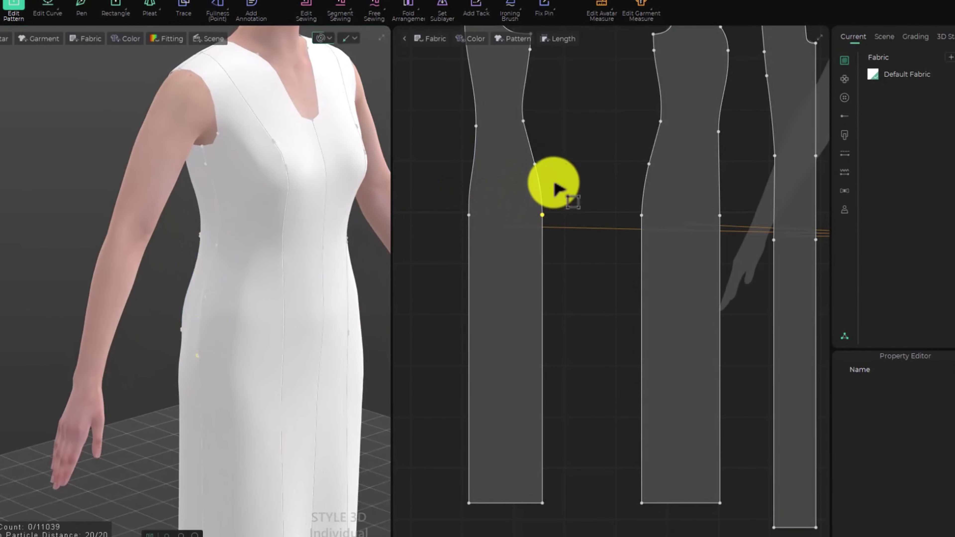
pyautogui.click(579, 199)
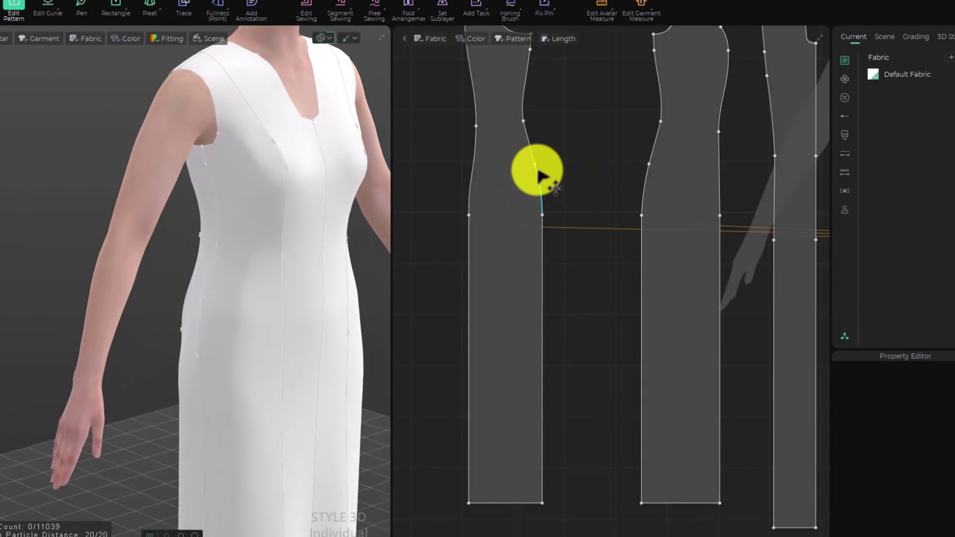
pyautogui.click(536, 165)
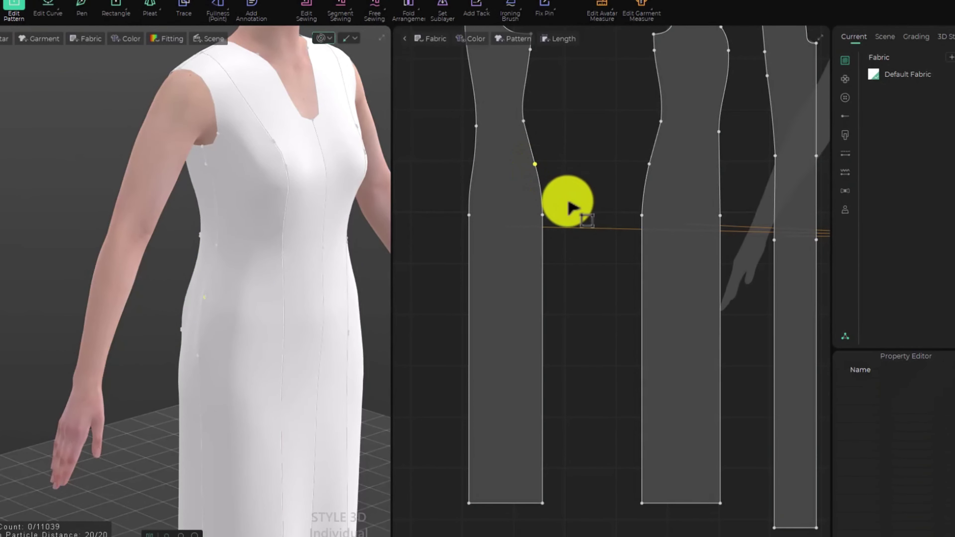
pyautogui.click(561, 205)
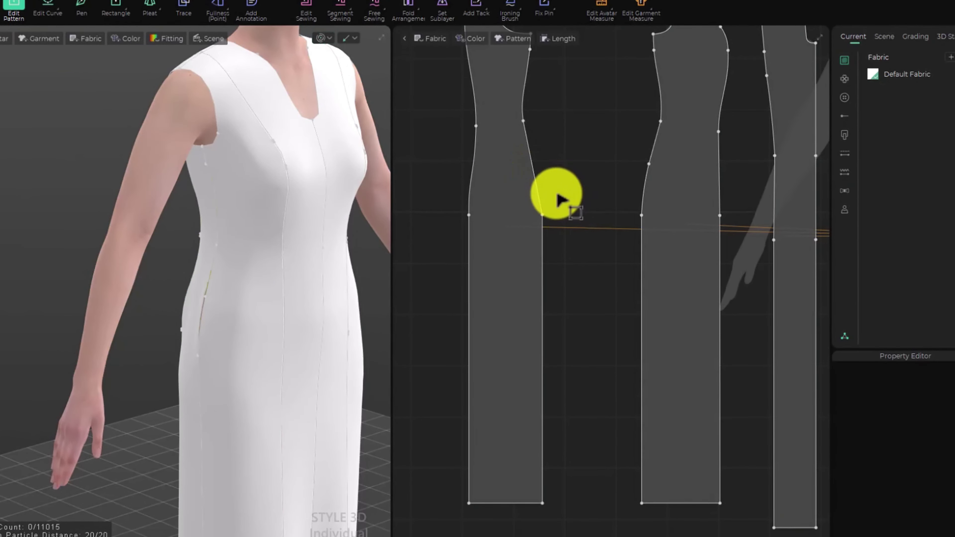
# Try to bend the side-back panel's waist-to-hip edge outward into one curve and simulate the dress
pyautogui.click(534, 169)
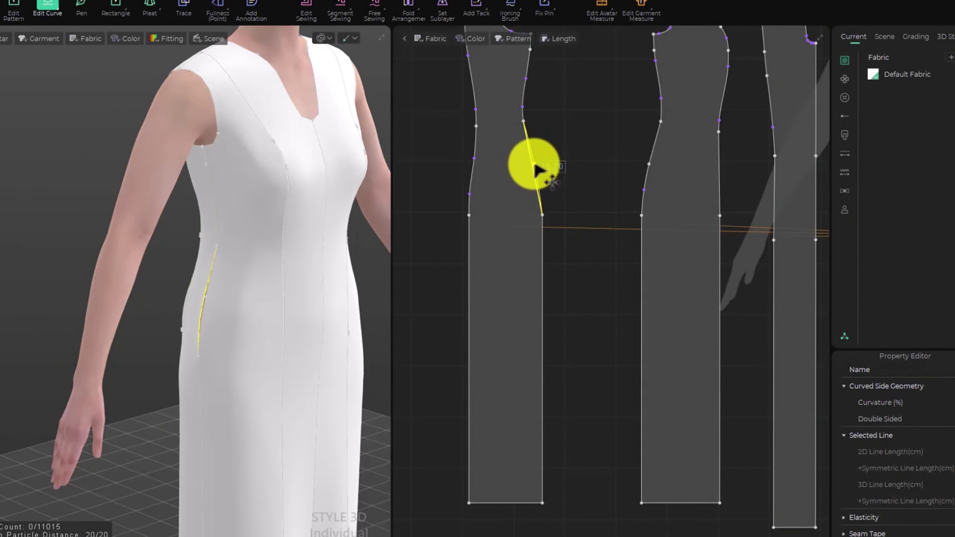
pyautogui.moveTo(535, 163); pyautogui.dragTo(535, 163)
pyautogui.click(568, 373)
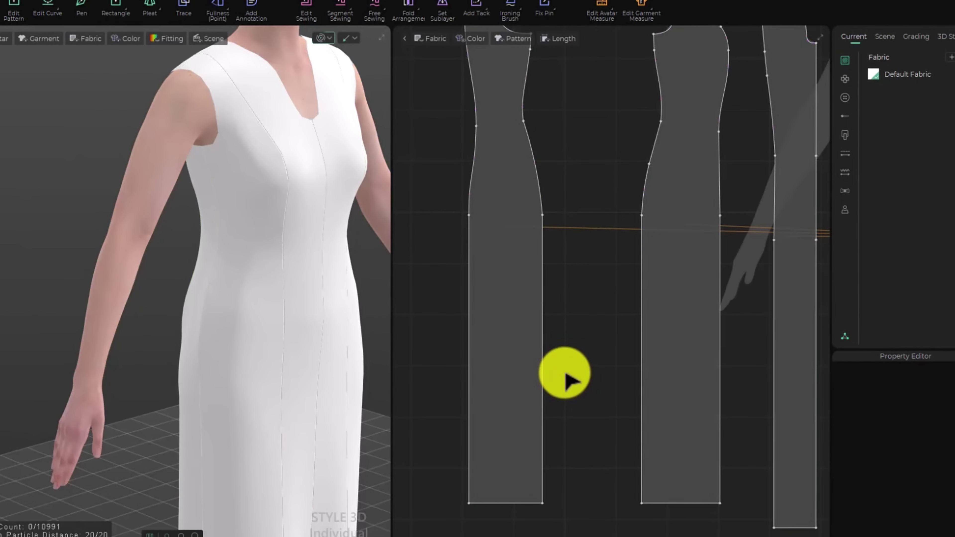
pyautogui.moveTo(315, 341); pyautogui.dragTo(245, 337, button='right')
pyautogui.click(520, 331)
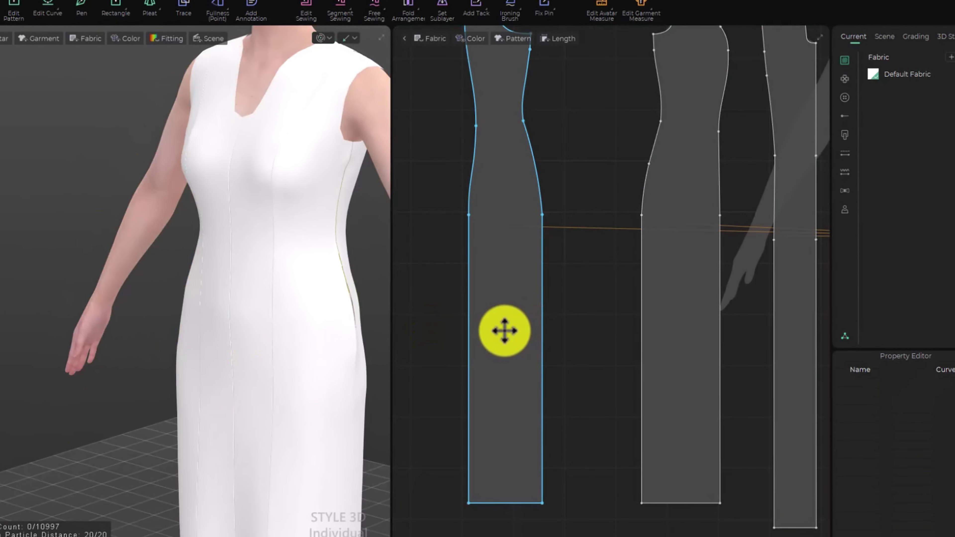
pyautogui.click(591, 320)
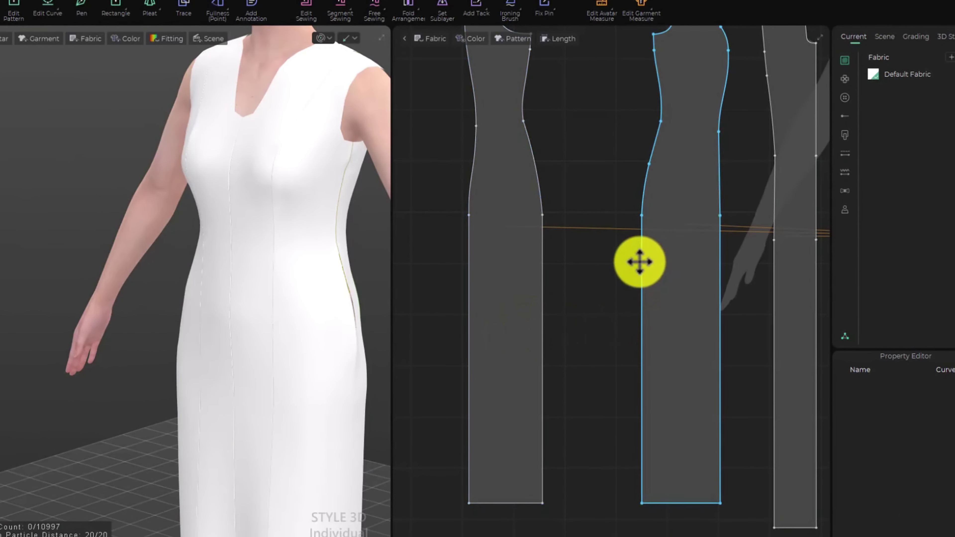
pyautogui.click(639, 263)
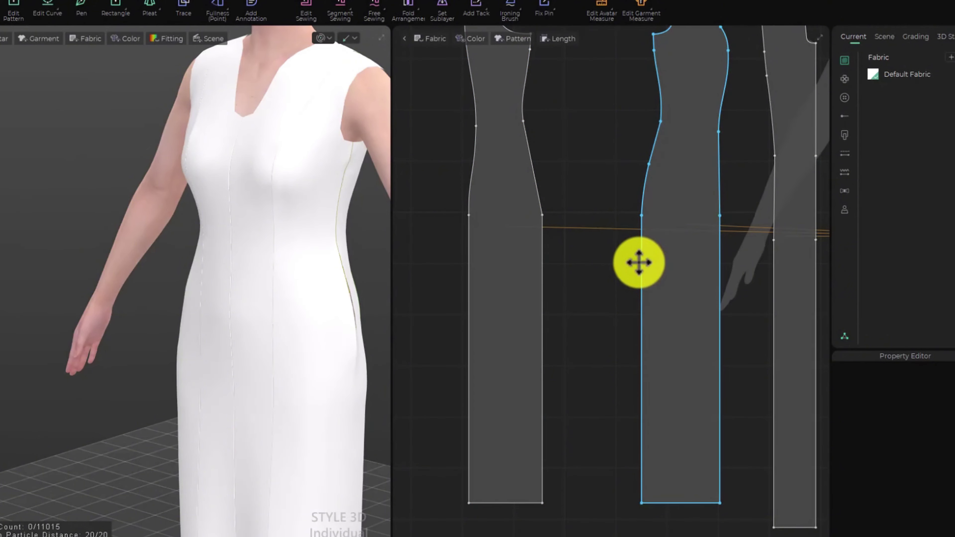
# Delete the matching extra point between the waist and hip on the side-front panel's side-seam edge
pyautogui.click(518, 171)
pyautogui.click(639, 171)
pyautogui.click(646, 168)
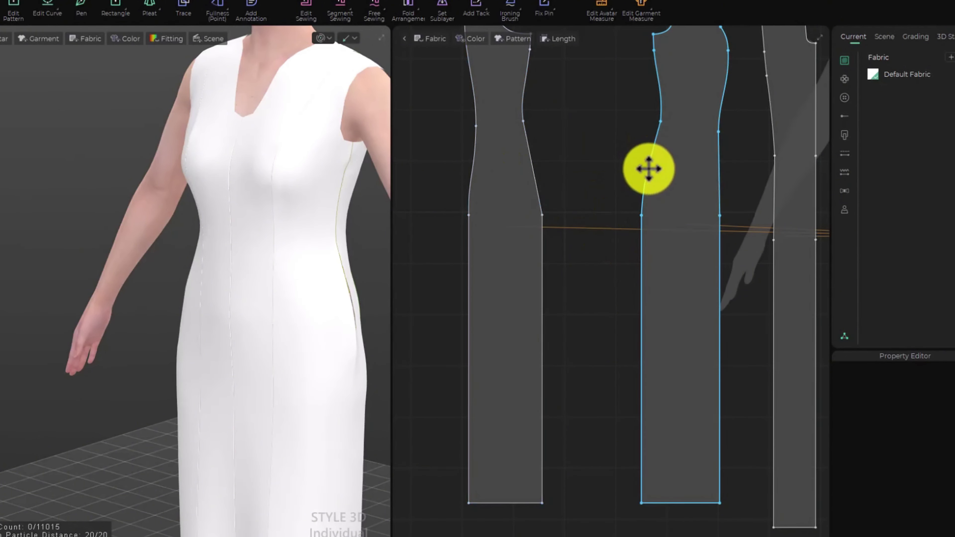
pyautogui.click(592, 184)
pyautogui.click(647, 164)
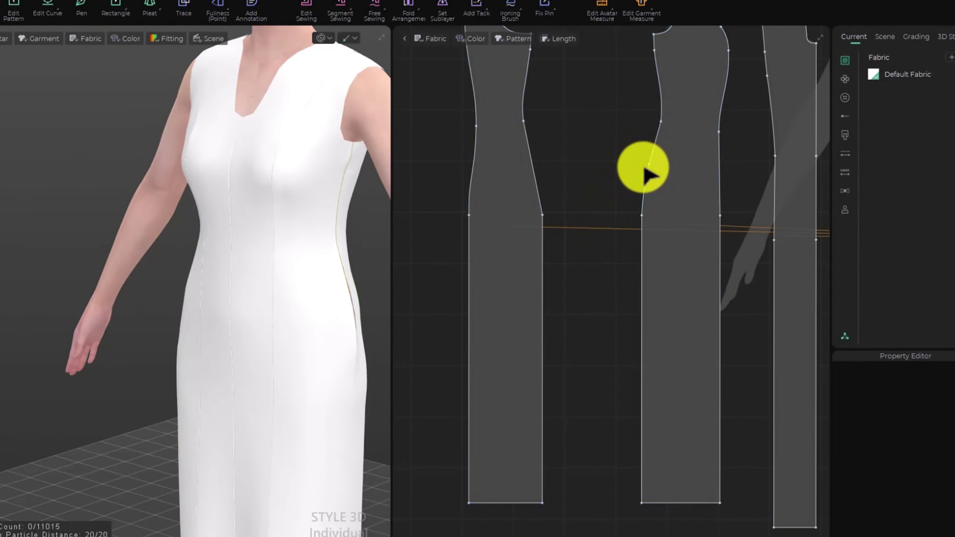
pyautogui.press('z')
pyautogui.click(649, 173)
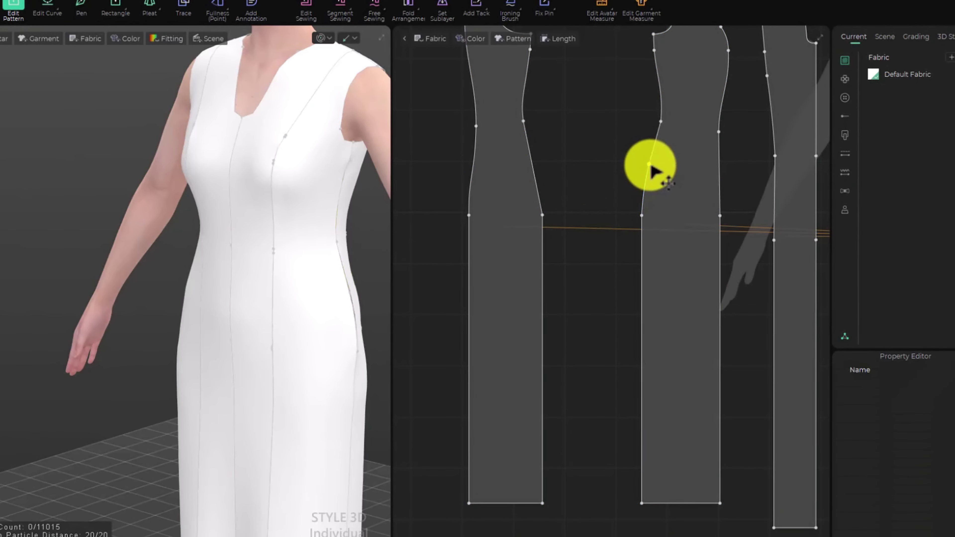
pyautogui.click(624, 197)
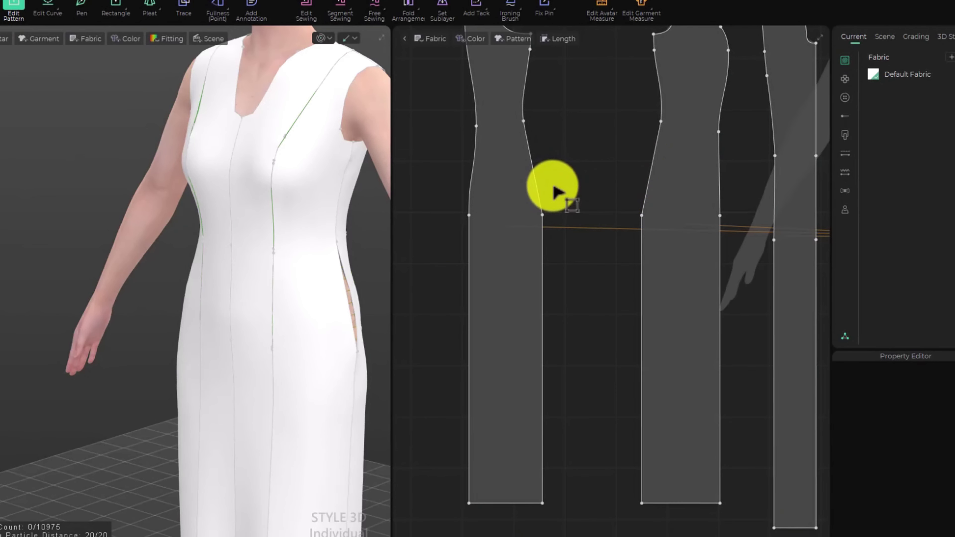
# Bend the waist-to-hip side-seam edges of the side-back and side-front panels outward into smooth curves, and simulate the dress
pyautogui.press('v')
pyautogui.moveTo(538, 175); pyautogui.dragTo(537, 155)
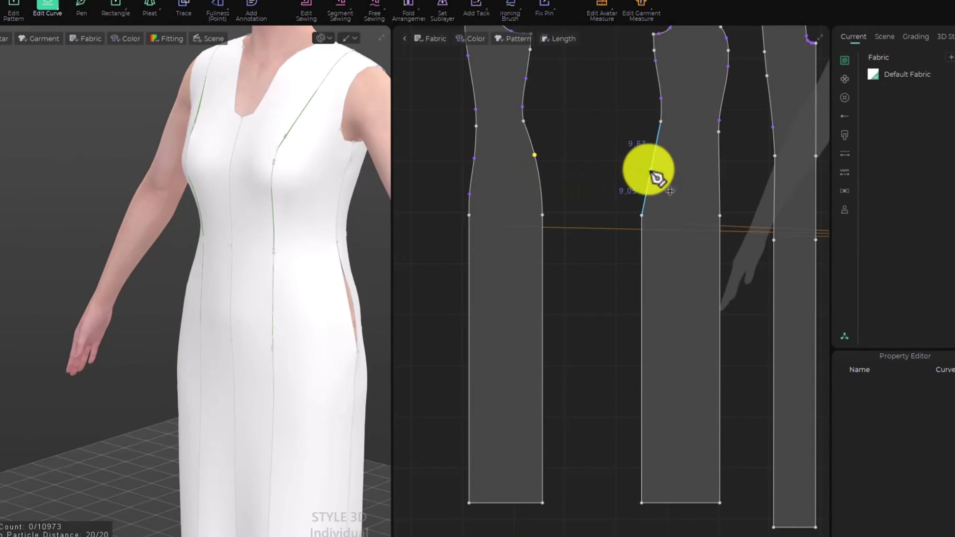
pyautogui.click(653, 161)
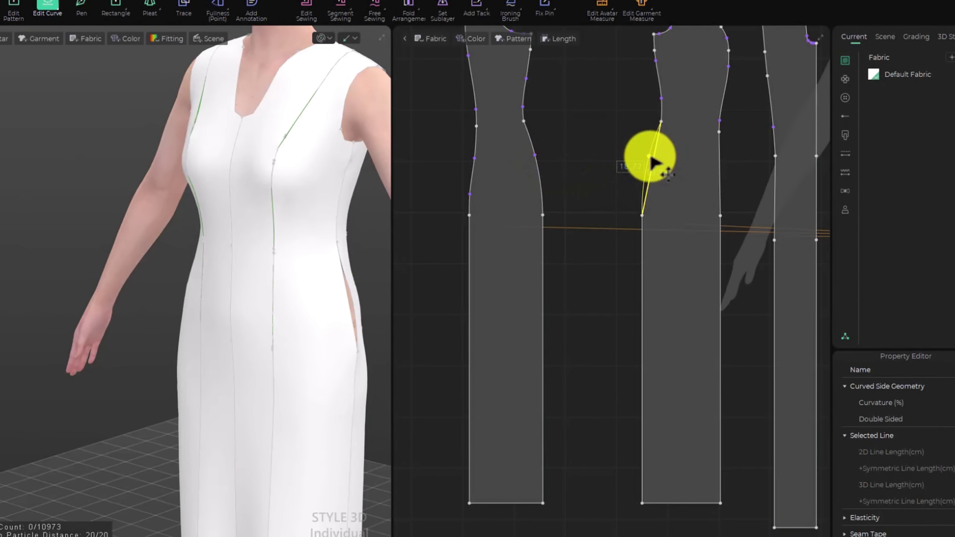
pyautogui.moveTo(650, 156); pyautogui.dragTo(649, 156)
pyautogui.click(588, 301)
pyautogui.press('space')
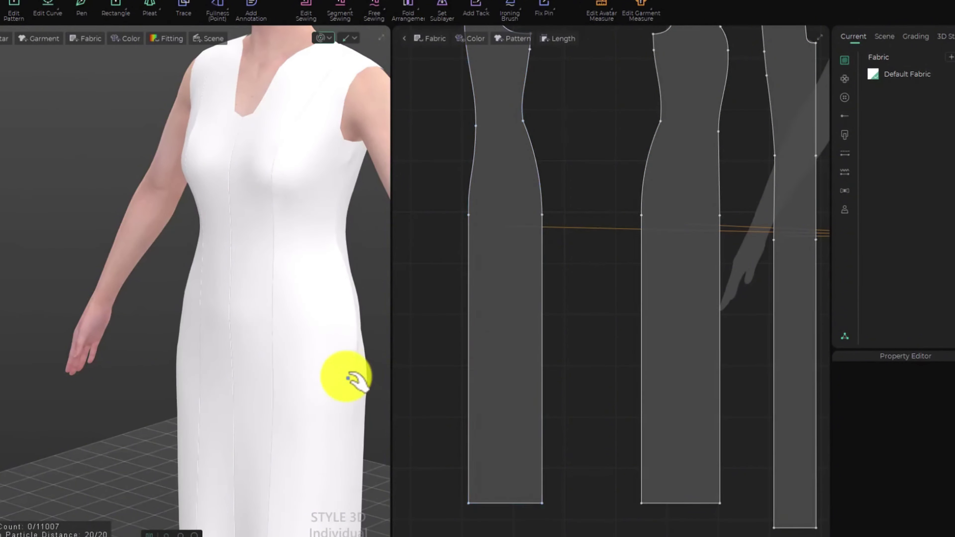
# Pull on the side-front panel at the reshaped hip and check the side seams from the front
pyautogui.moveTo(347, 378); pyautogui.dragTo(341, 356, button='right')
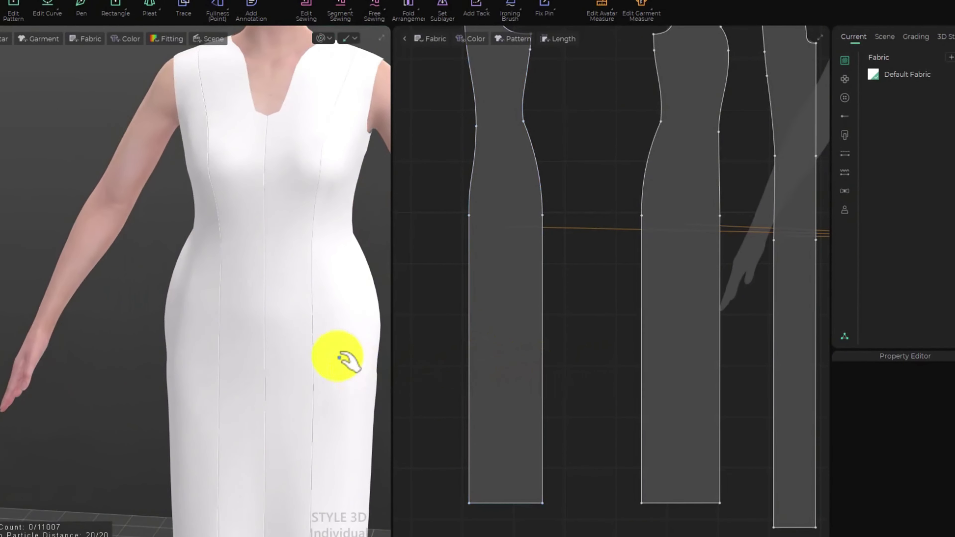
pyautogui.click(184, 280)
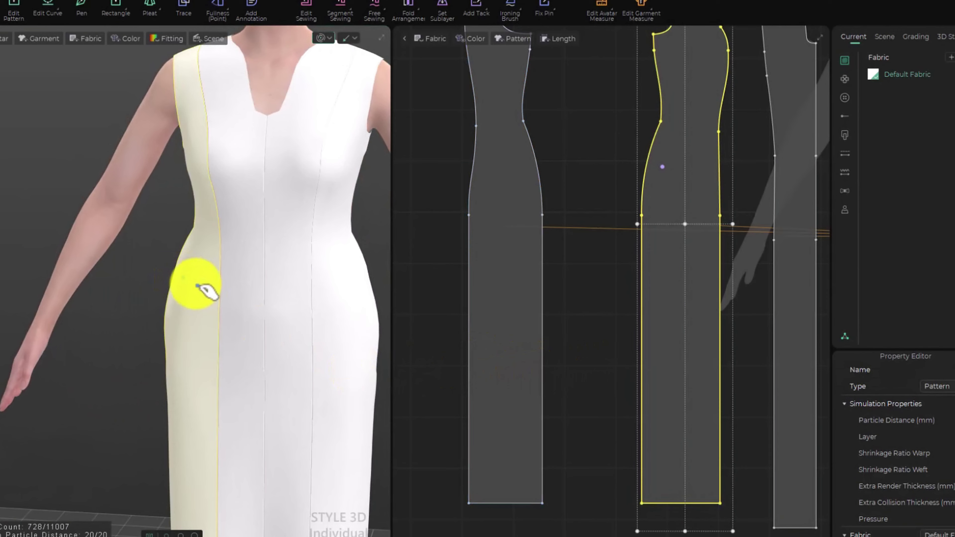
pyautogui.click(380, 214)
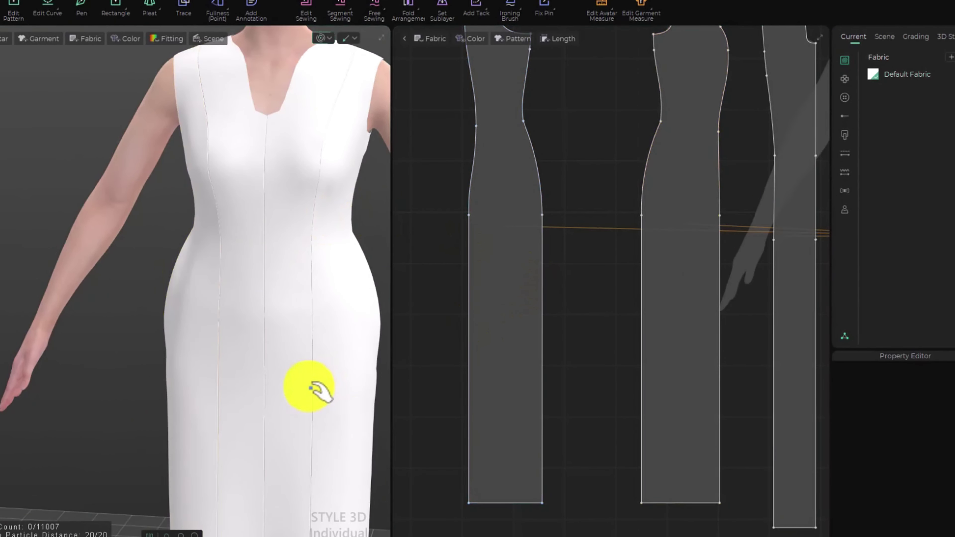
# Match the side-back panel's waist and hip points to their positions on the dress, checking from the back and front
pyautogui.click(468, 215)
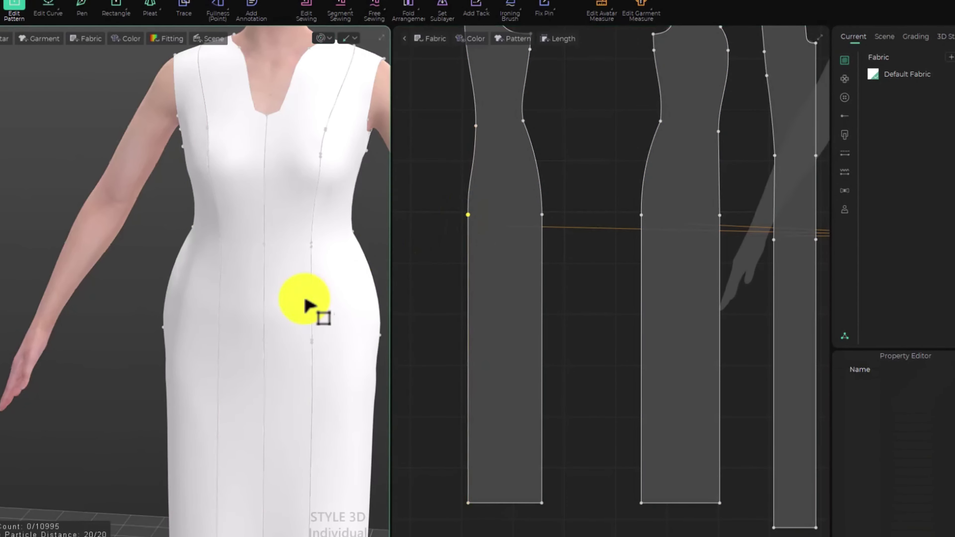
pyautogui.moveTo(309, 309); pyautogui.dragTo(547, 222, button='right')
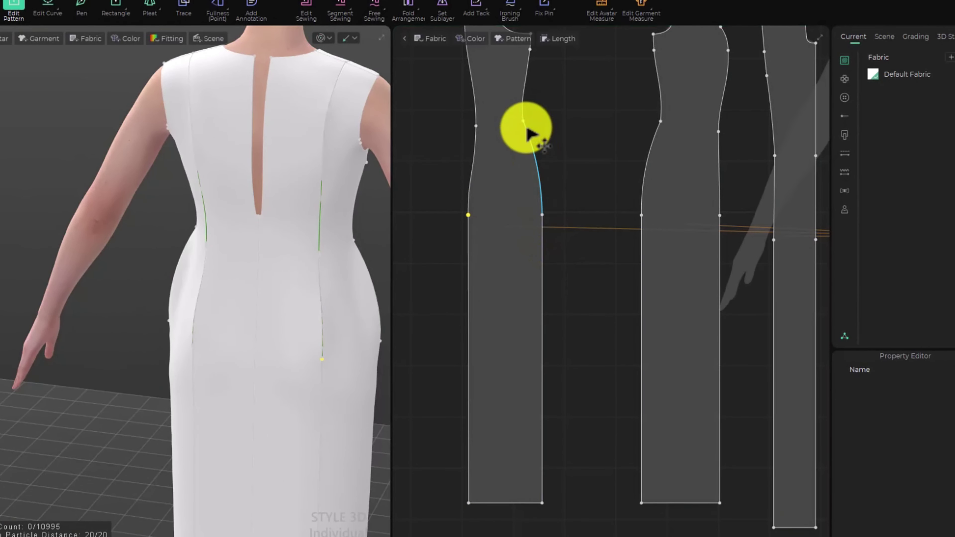
pyautogui.click(524, 121)
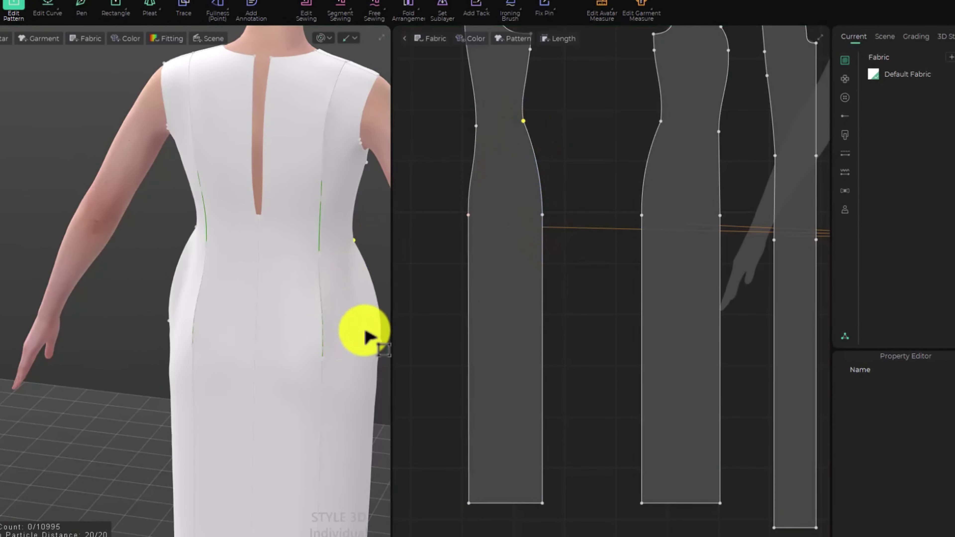
pyautogui.click(542, 215)
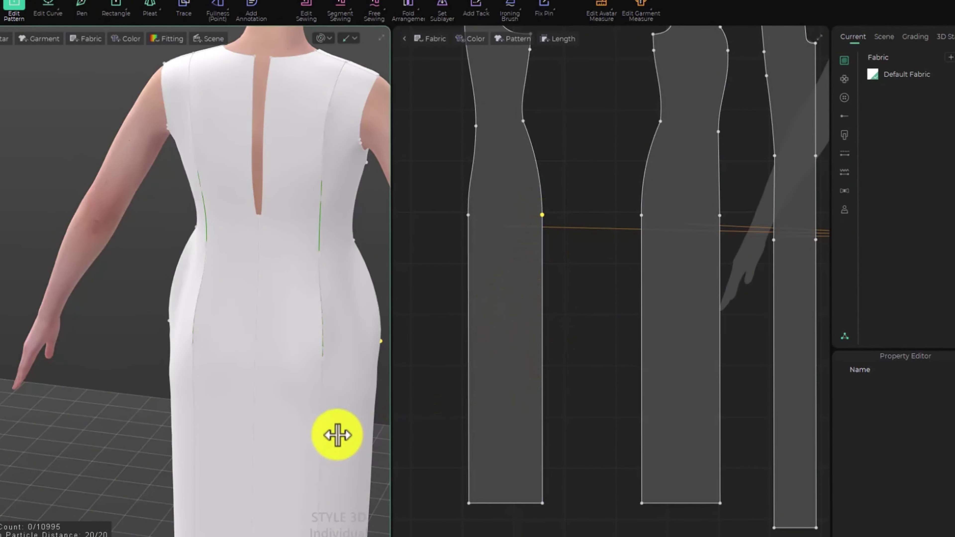
pyautogui.moveTo(335, 437); pyautogui.dragTo(163, 430, button='right')
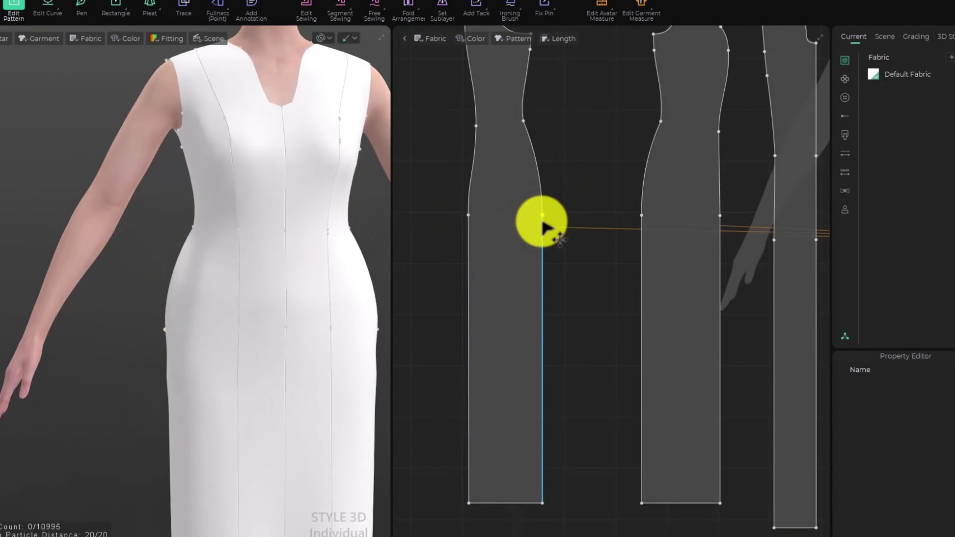
pyautogui.moveTo(267, 331); pyautogui.dragTo(244, 345, button='right')
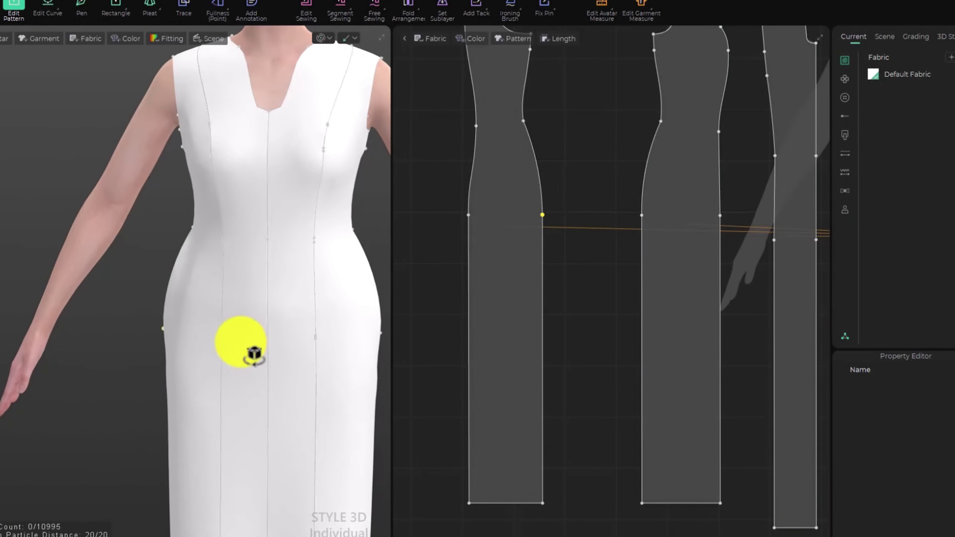
pyautogui.click(572, 302)
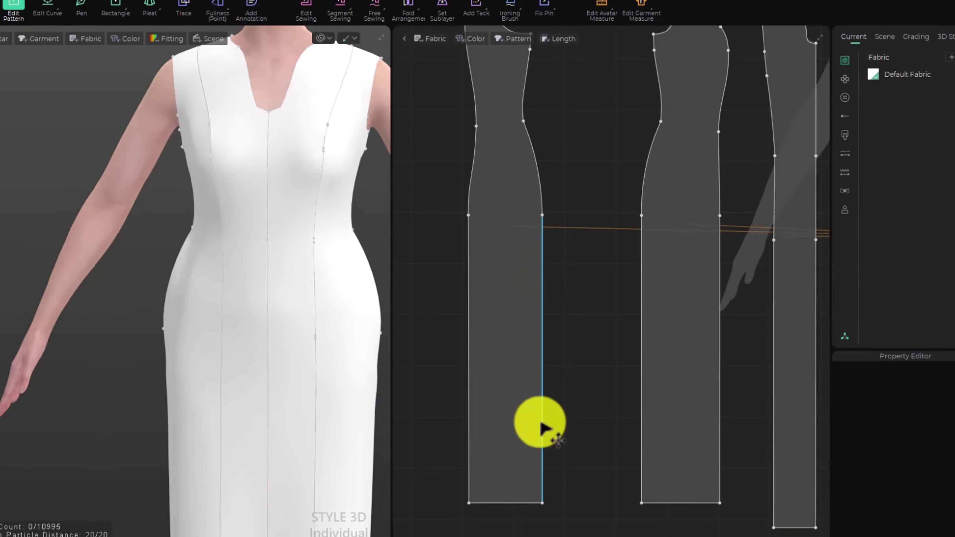
# Move the side-back panel's straight side-seam edge below the hip inward by 2 cm
pyautogui.click(542, 420)
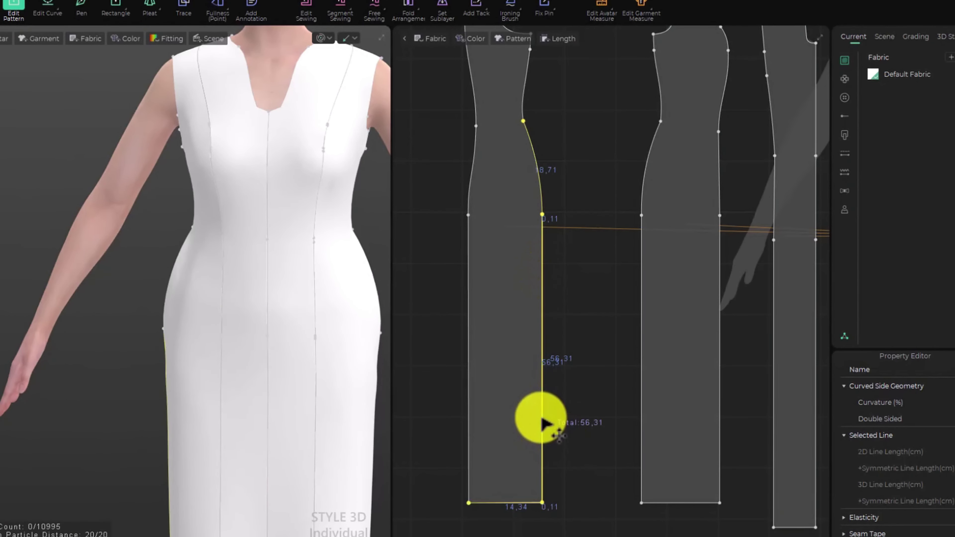
pyautogui.moveTo(542, 419); pyautogui.dragTo(528, 420)
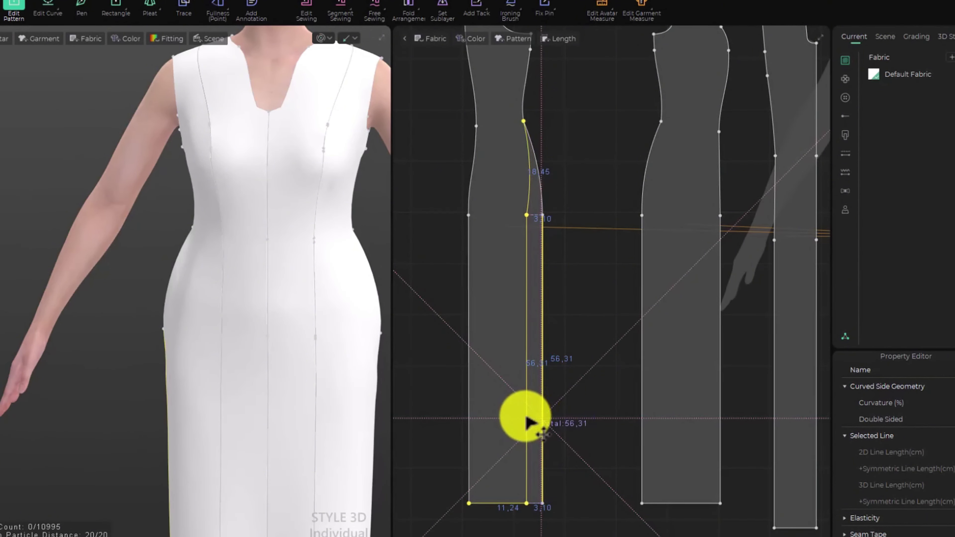
pyautogui.rightClick(526, 417)
pyautogui.moveTo(502, 202); pyautogui.dragTo(146, 193)
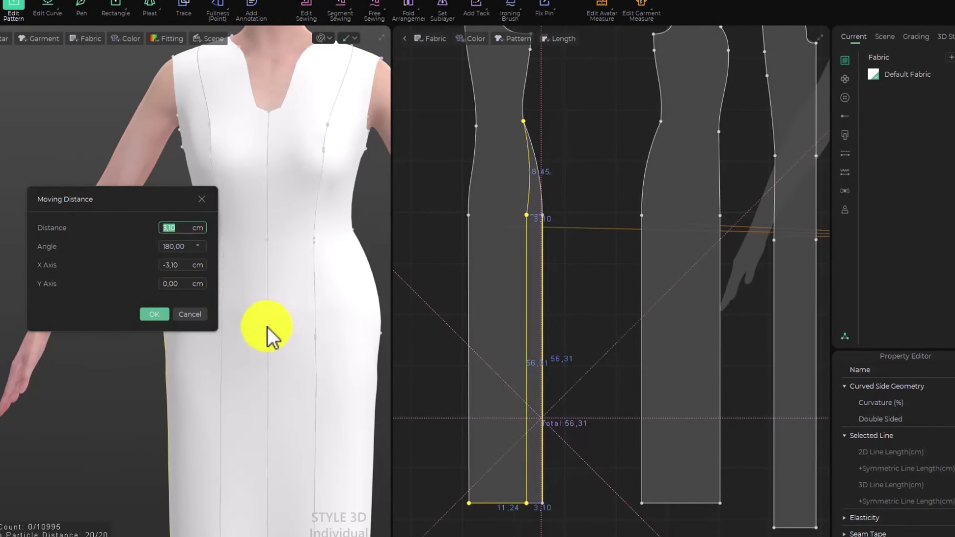
pyautogui.write('2')
pyautogui.click(150, 316)
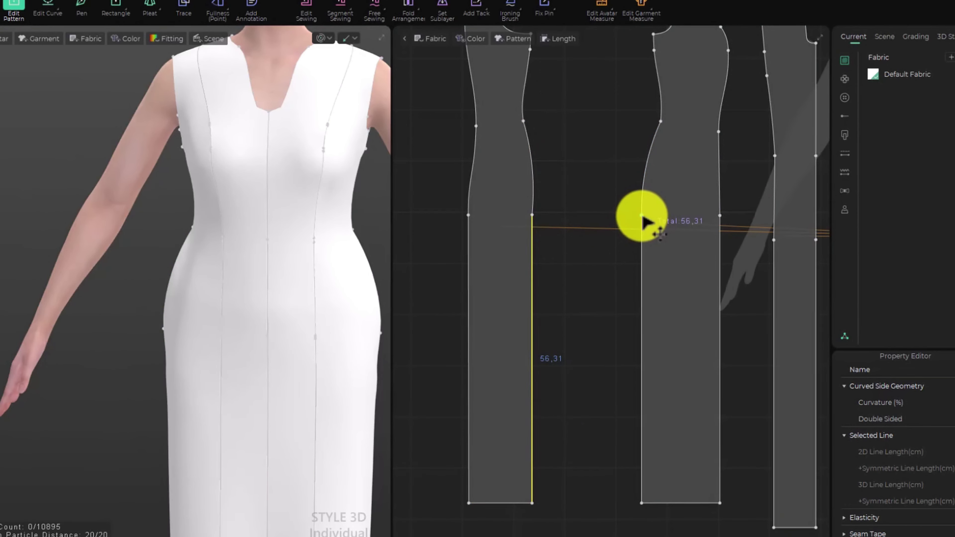
# Move the side-front panel's matching side-seam edge below the hip inward by 2 cm
pyautogui.click(642, 216)
pyautogui.moveTo(643, 217); pyautogui.dragTo(644, 216)
pyautogui.click(642, 341)
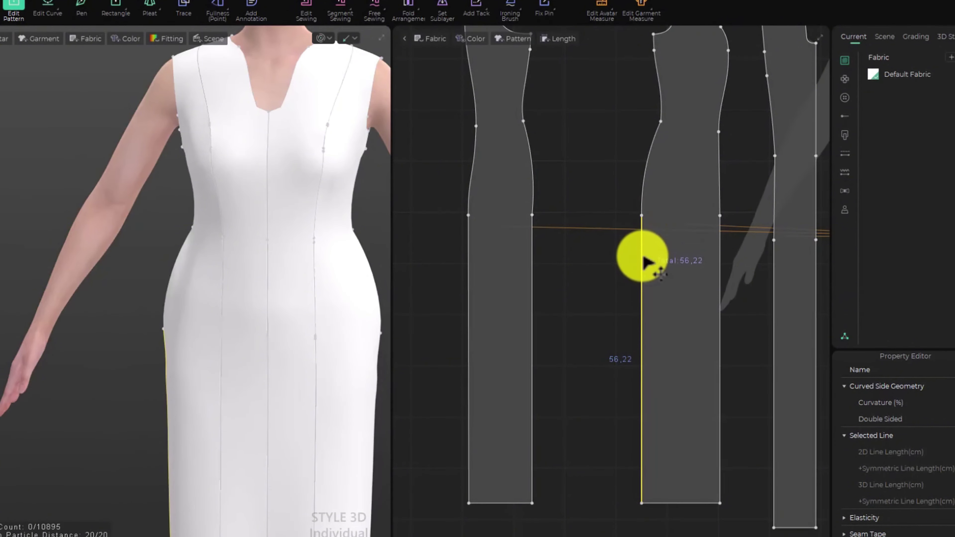
pyautogui.moveTo(646, 266); pyautogui.dragTo(655, 262)
pyautogui.rightClick(654, 262)
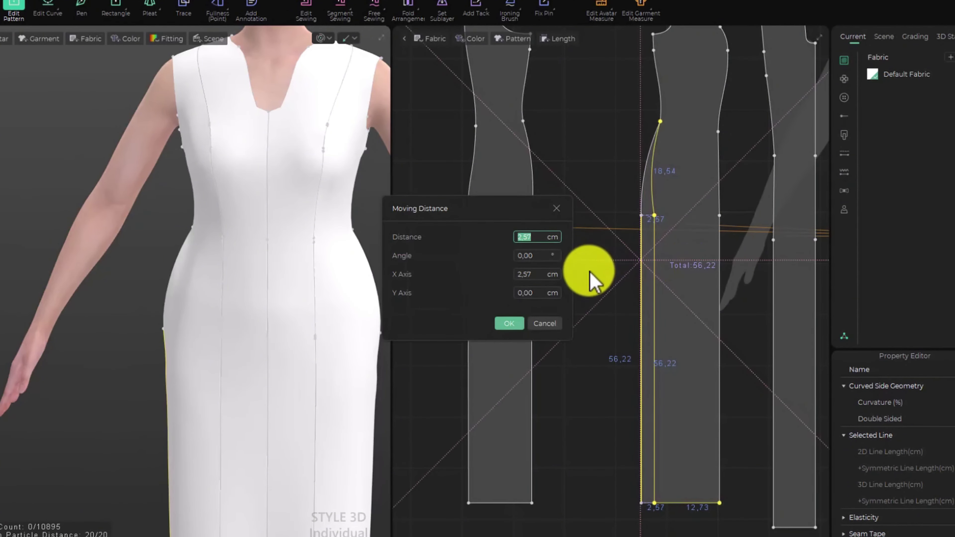
pyautogui.write('2')
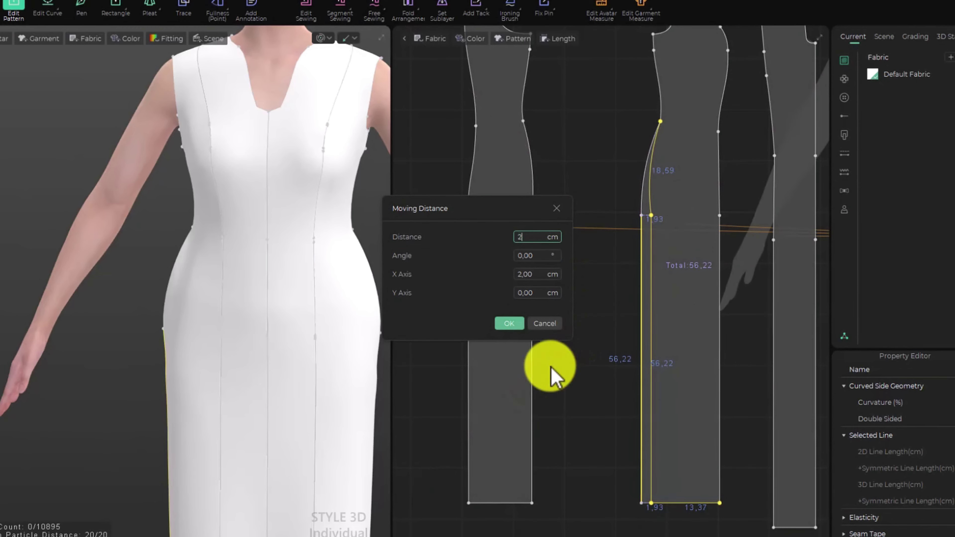
pyautogui.click(510, 323)
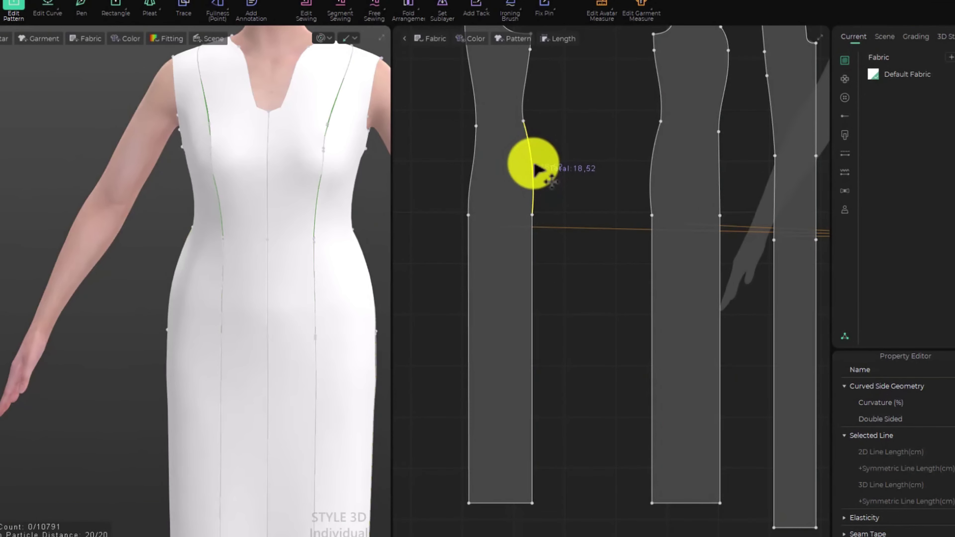
# Flatten the side-back panel's waist-to-hip side-seam curve slightly by moving its curve point inward
pyautogui.click(582, 166)
pyautogui.scroll(2, 550, 155)
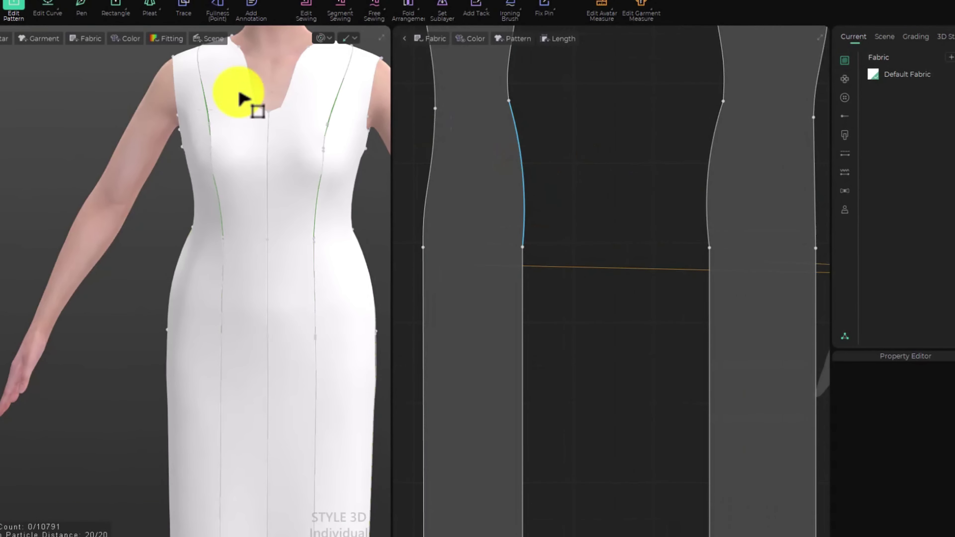
pyautogui.click(48, 13)
pyautogui.click(521, 156)
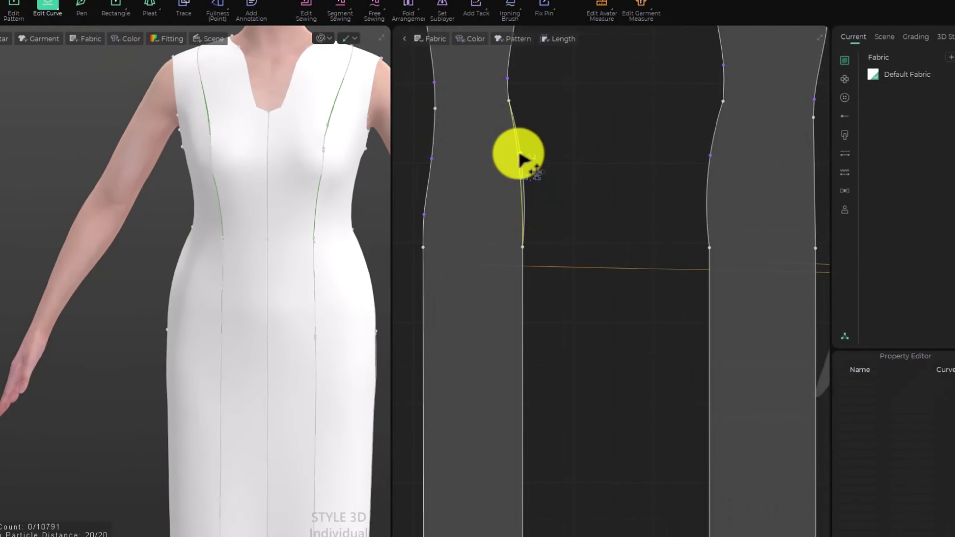
pyautogui.moveTo(518, 155); pyautogui.dragTo(516, 153)
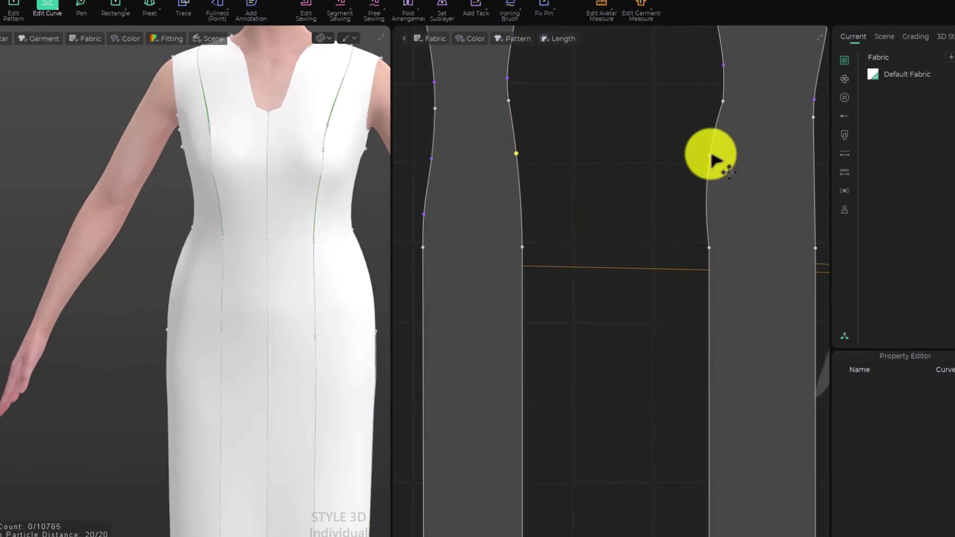
# Flatten the side-front panel's waist-to-hip side-seam curve to match and simulate the dress
pyautogui.click(686, 322)
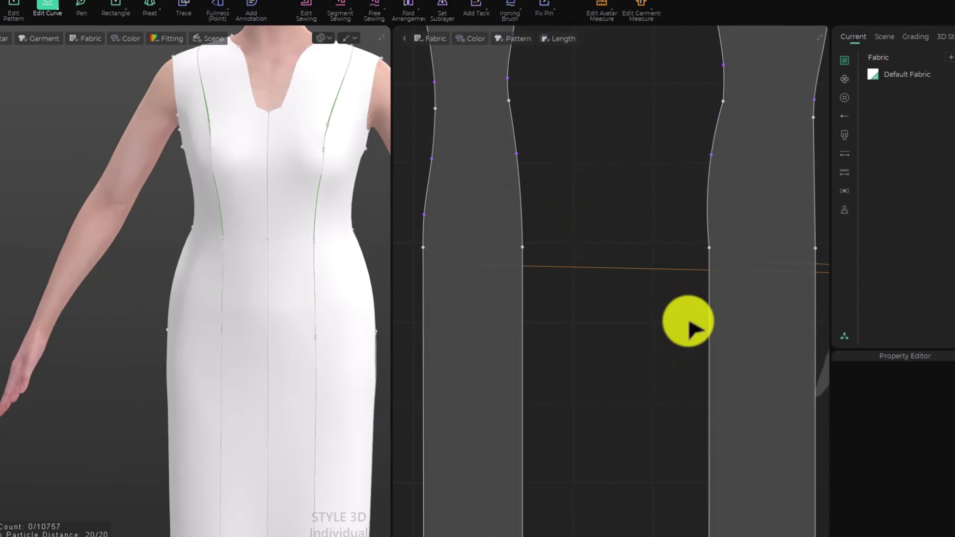
pyautogui.click(715, 160)
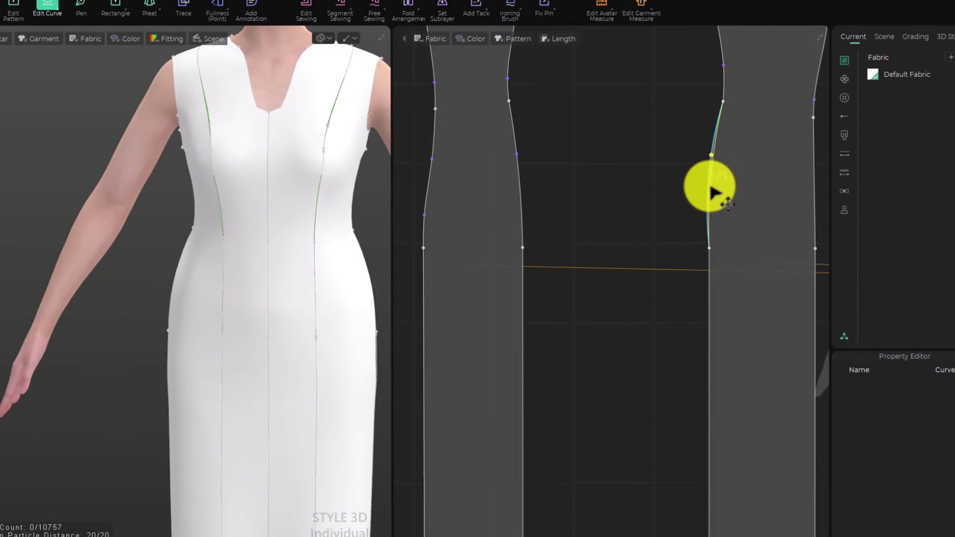
pyautogui.moveTo(710, 187); pyautogui.dragTo(710, 187)
pyautogui.click(693, 264)
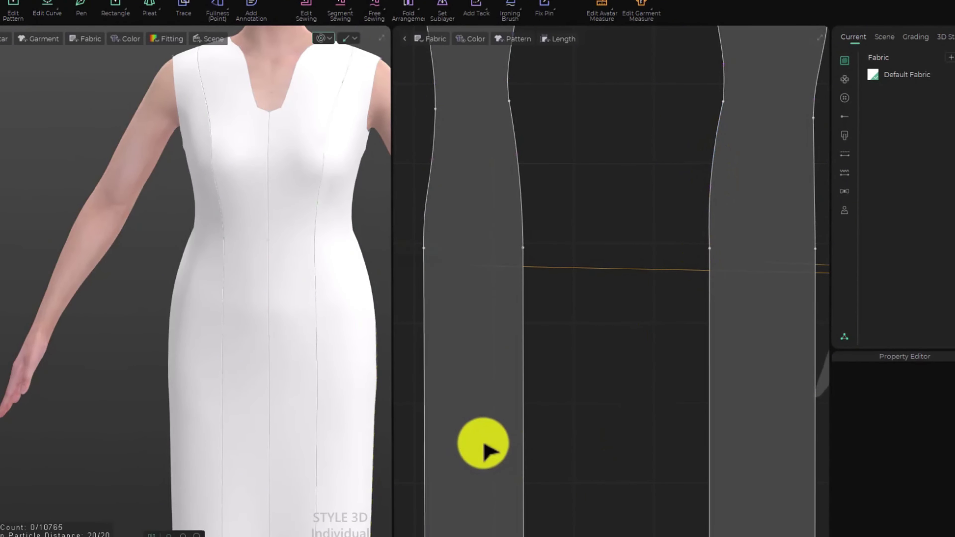
# Pull the simulated dress outward at both hips to resettle it and check the fit from the front, side and back
pyautogui.moveTo(277, 384); pyautogui.dragTo(236, 377, button='right')
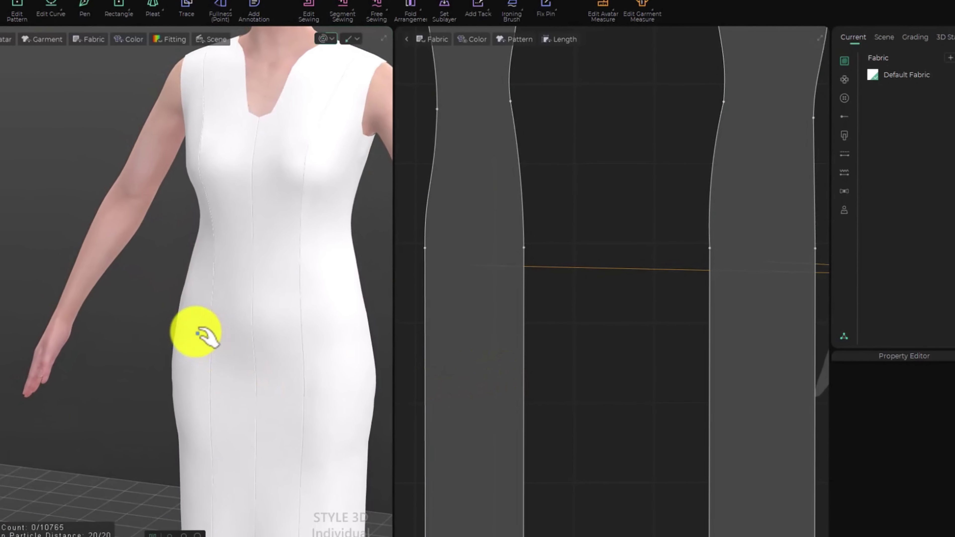
pyautogui.moveTo(198, 333); pyautogui.dragTo(171, 355)
pyautogui.moveTo(363, 327); pyautogui.dragTo(385, 313)
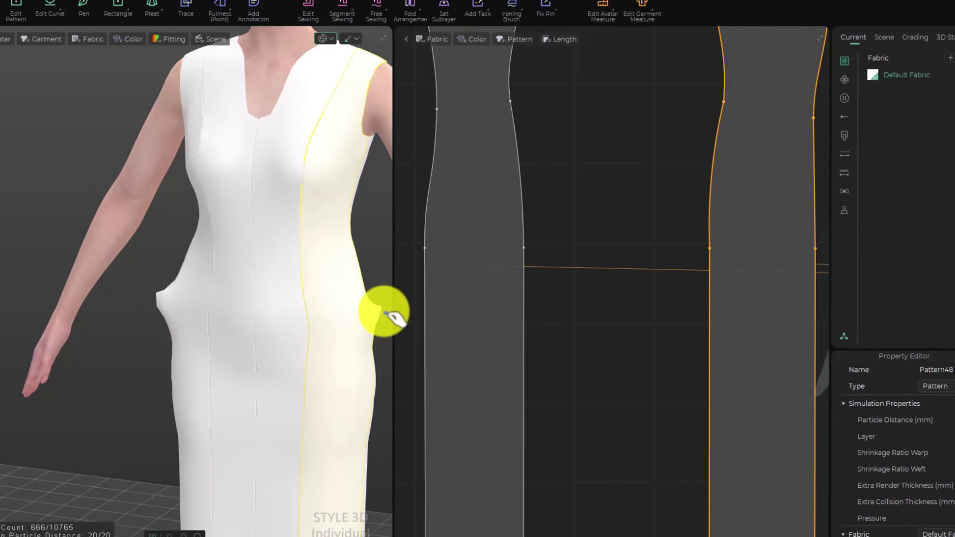
pyautogui.moveTo(271, 356); pyautogui.dragTo(410, 346, button='right')
pyautogui.moveTo(327, 330); pyautogui.dragTo(132, 273, button='middle')
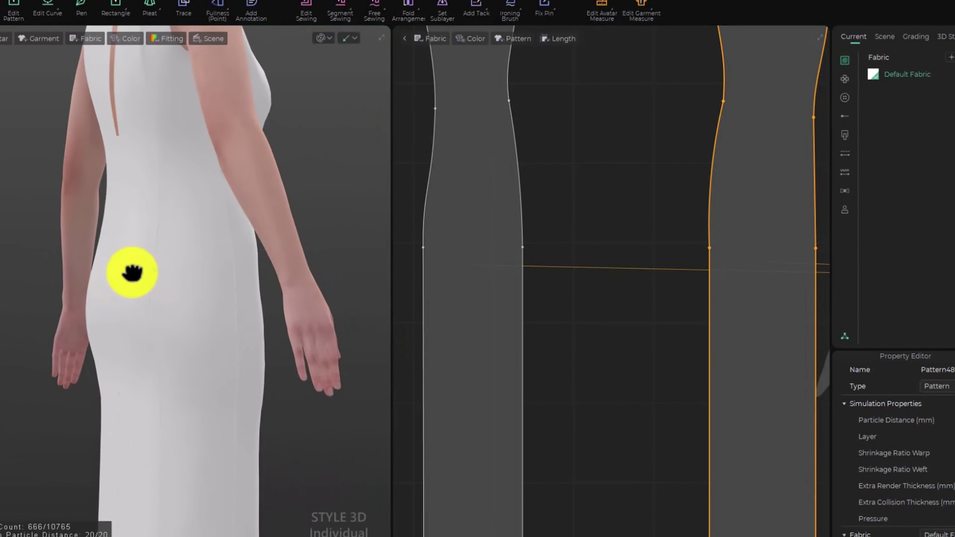
pyautogui.moveTo(265, 320); pyautogui.dragTo(159, 335, button='right')
# Examine the dress's side seam from the hip up to the armhole from several angles, and clear the panel selection
pyautogui.scroll(-3, 693, 372)
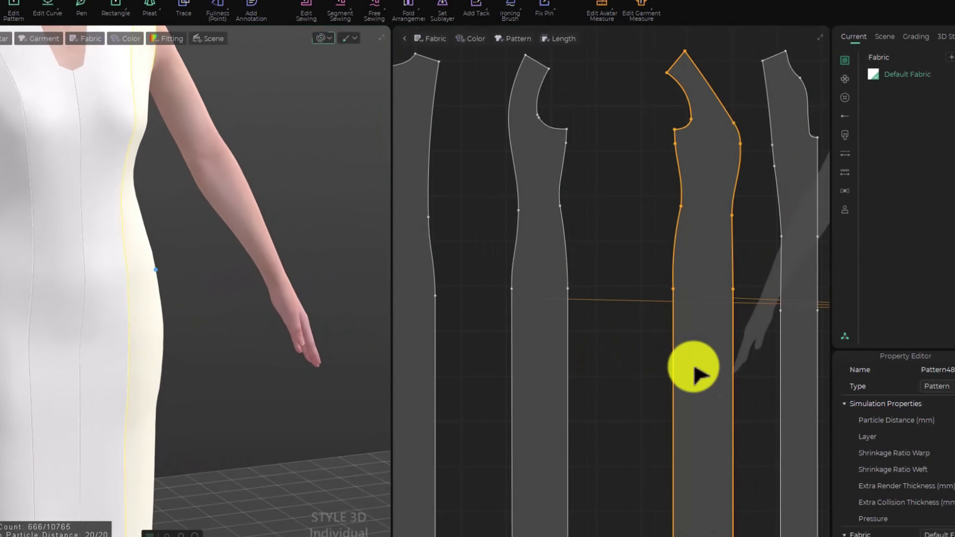
pyautogui.moveTo(712, 364); pyautogui.dragTo(691, 328, button='middle')
pyautogui.moveTo(172, 277); pyautogui.dragTo(251, 245, button='middle')
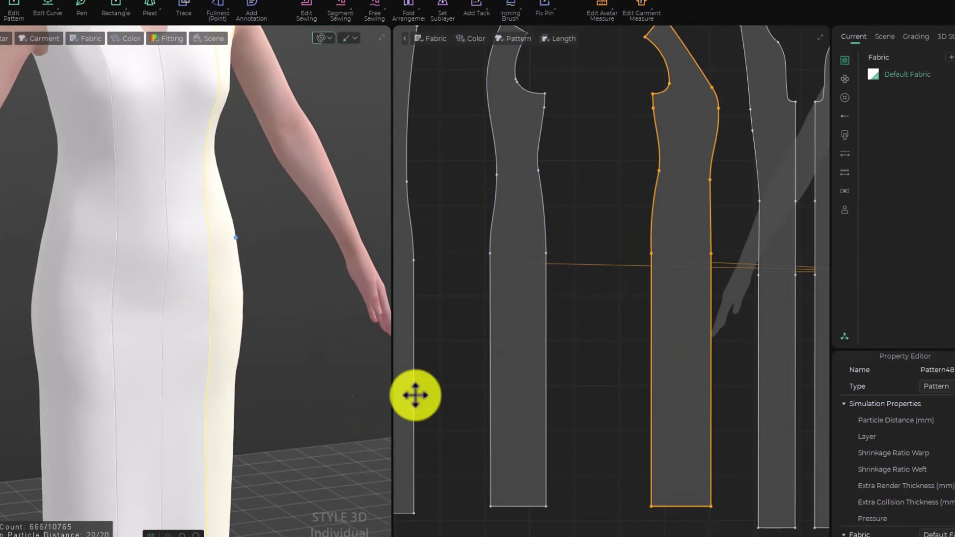
pyautogui.moveTo(315, 346); pyautogui.dragTo(341, 358, button='right')
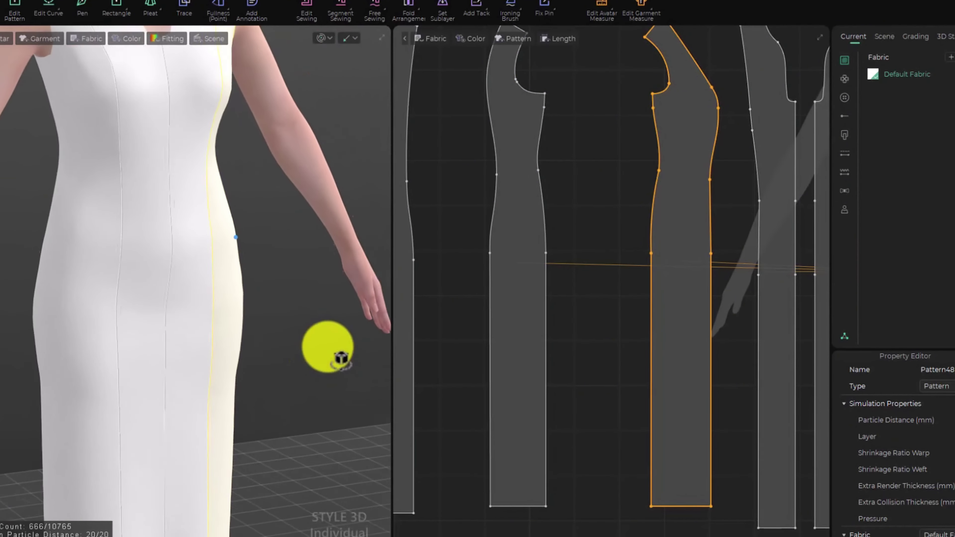
pyautogui.moveTo(79, 305); pyautogui.dragTo(251, 358, button='right')
pyautogui.moveTo(107, 124); pyautogui.dragTo(70, 156, button='right')
pyautogui.scroll(3, 71, 156)
pyautogui.moveTo(70, 156); pyautogui.dragTo(131, 165, button='middle')
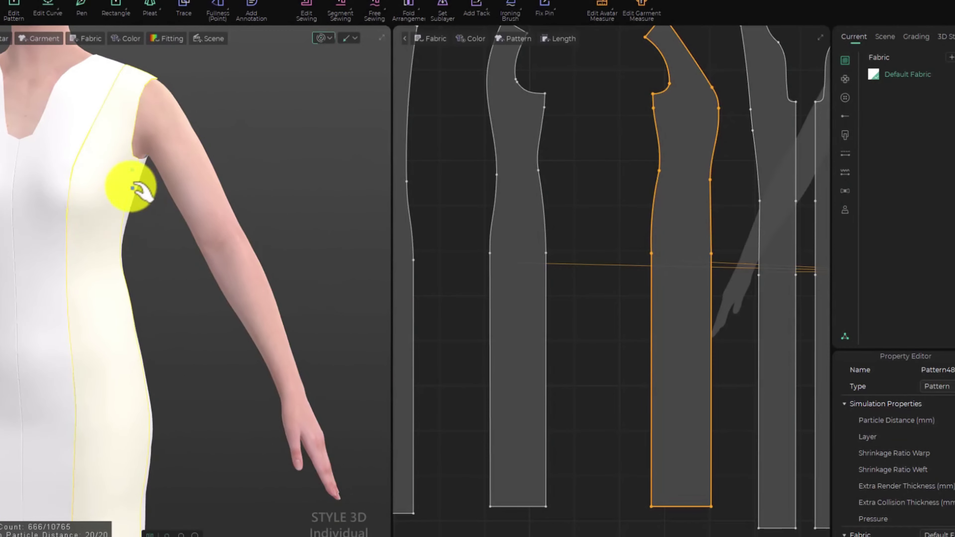
pyautogui.scroll(-3, 181, 192)
pyautogui.moveTo(181, 192); pyautogui.dragTo(191, 263, button='right')
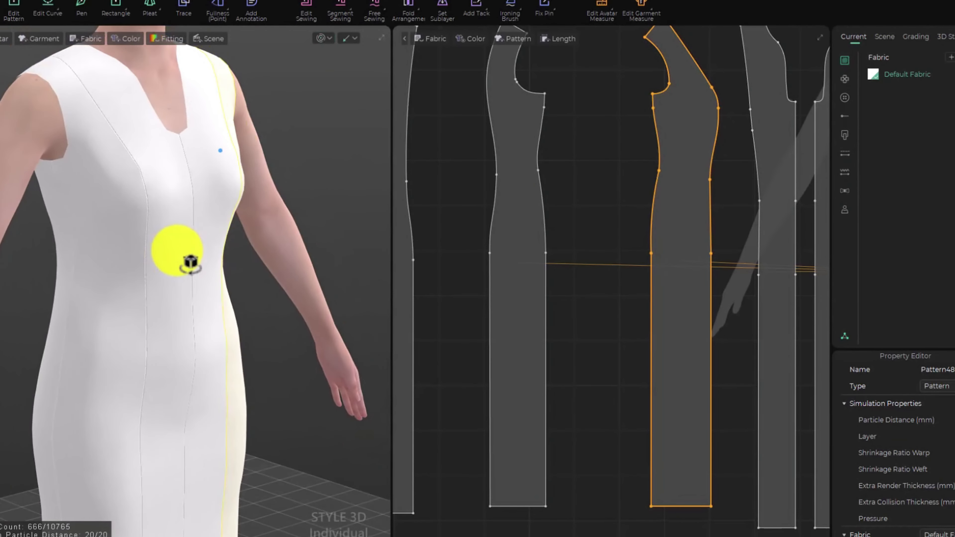
pyautogui.click(182, 188)
pyautogui.click(437, 223)
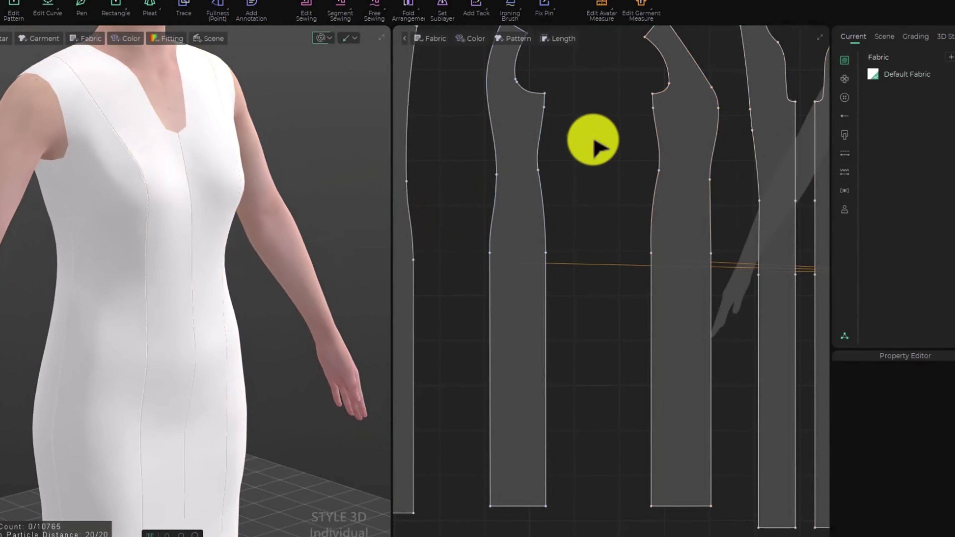
# Delete the side-front panel's armhole curve points and the corner point low on the armhole, leaving one edge from shoulder to underarm
pyautogui.moveTo(579, 118); pyautogui.dragTo(597, 207, button='middle')
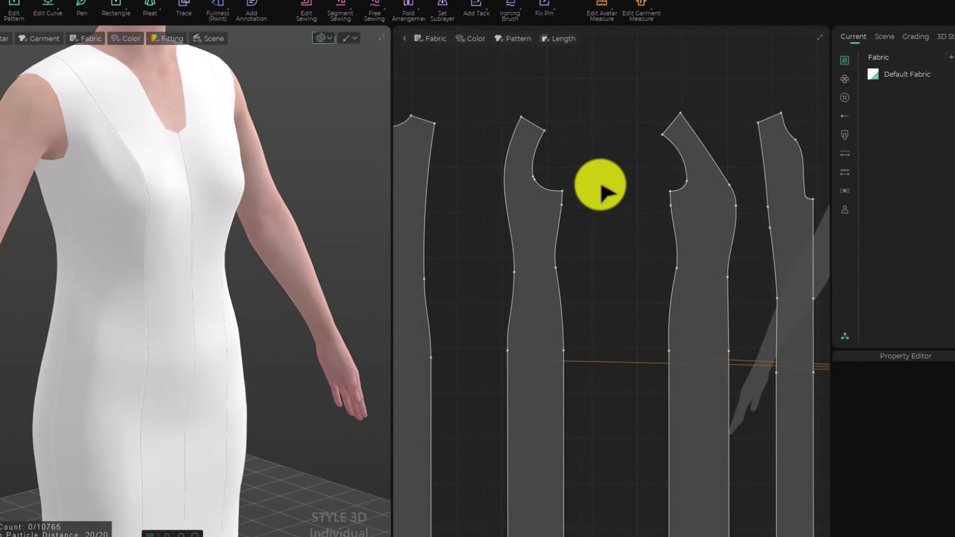
pyautogui.scroll(2, 603, 190)
pyautogui.scroll(1, 623, 171)
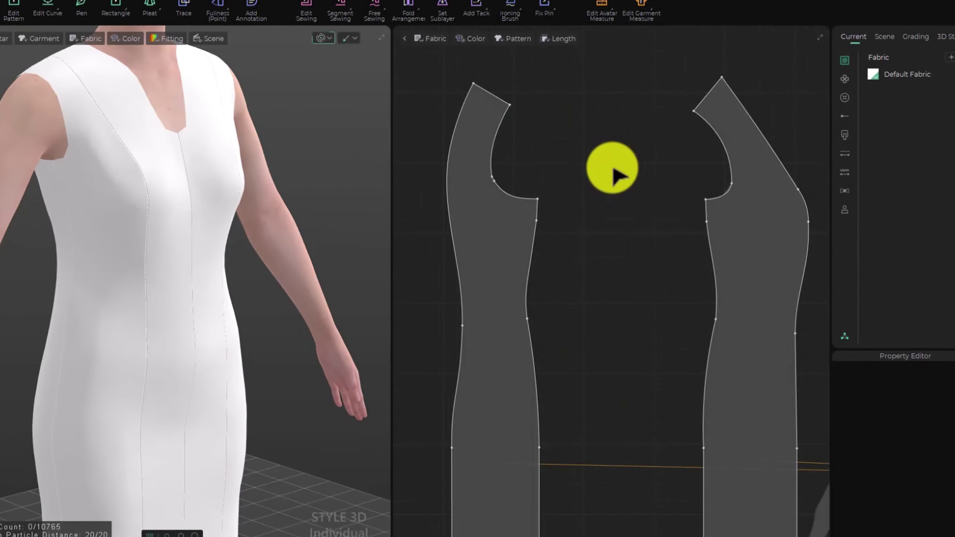
pyautogui.click(739, 181)
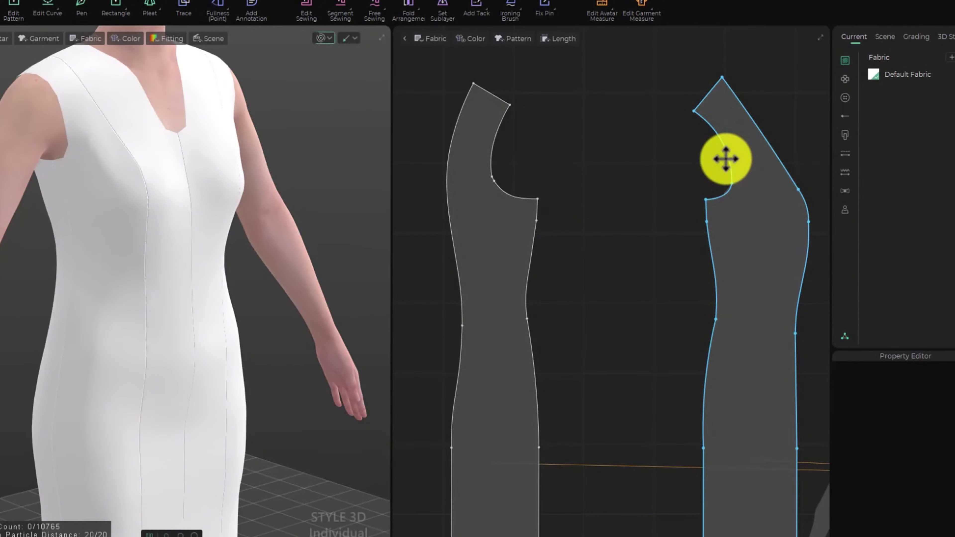
pyautogui.moveTo(38, 192); pyautogui.dragTo(188, 192, button='right')
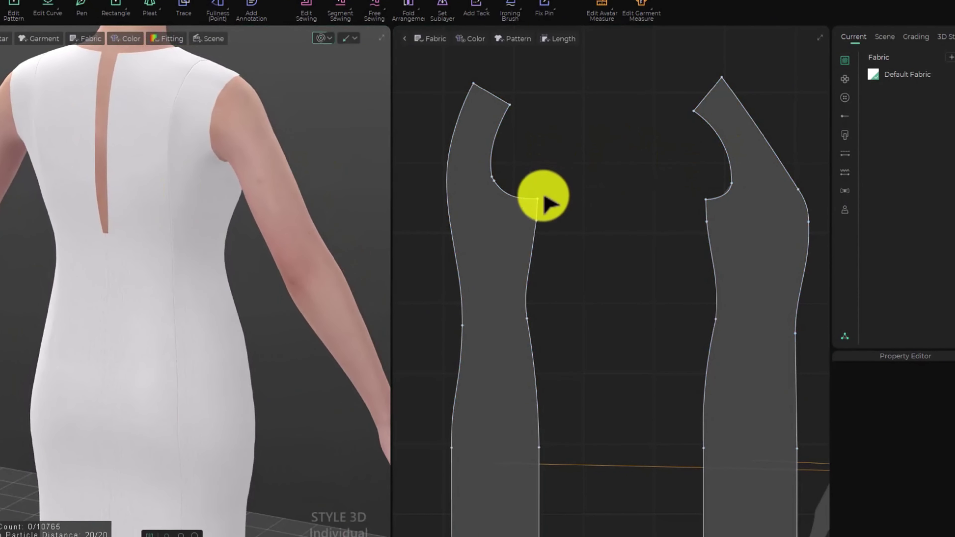
pyautogui.press('c')
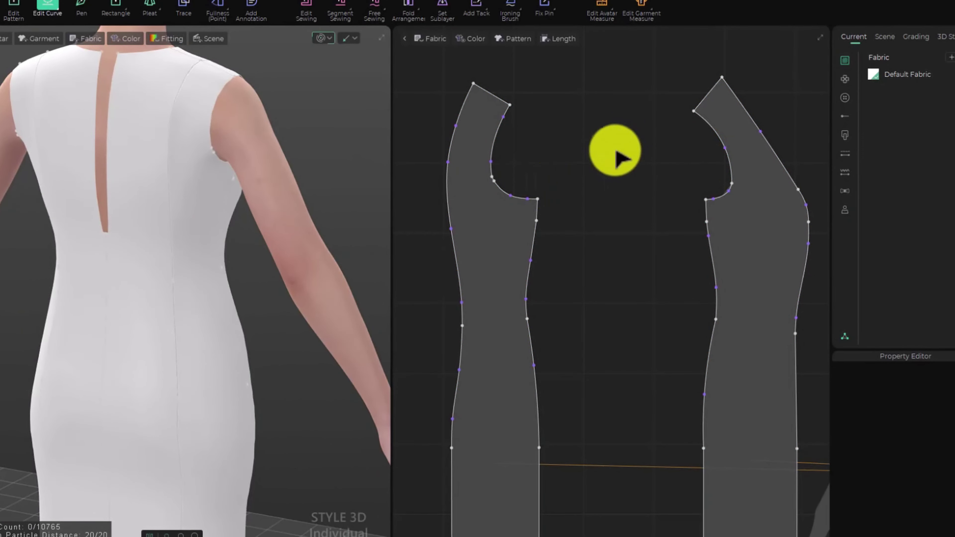
pyautogui.click(727, 149)
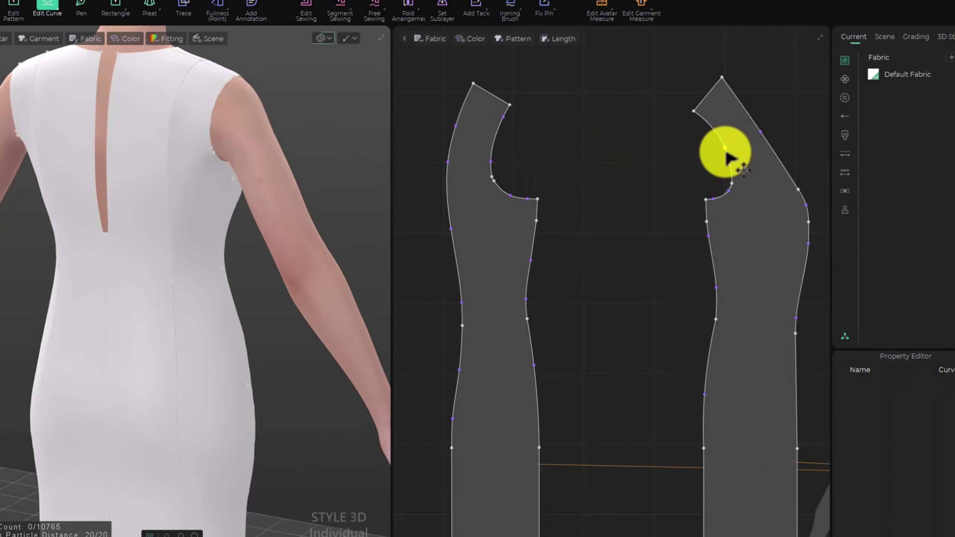
pyautogui.moveTo(720, 188); pyautogui.dragTo(738, 195)
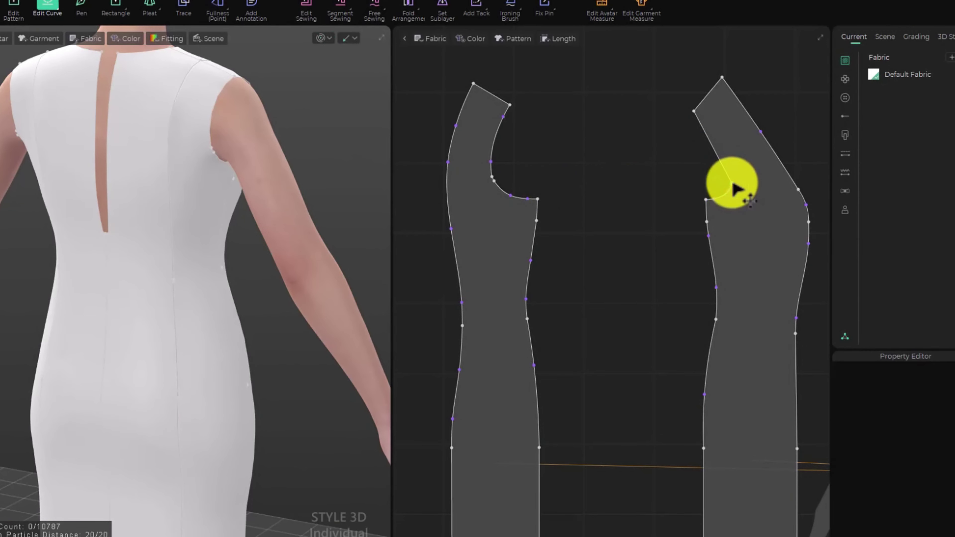
pyautogui.click(732, 183)
pyautogui.press('Delete')
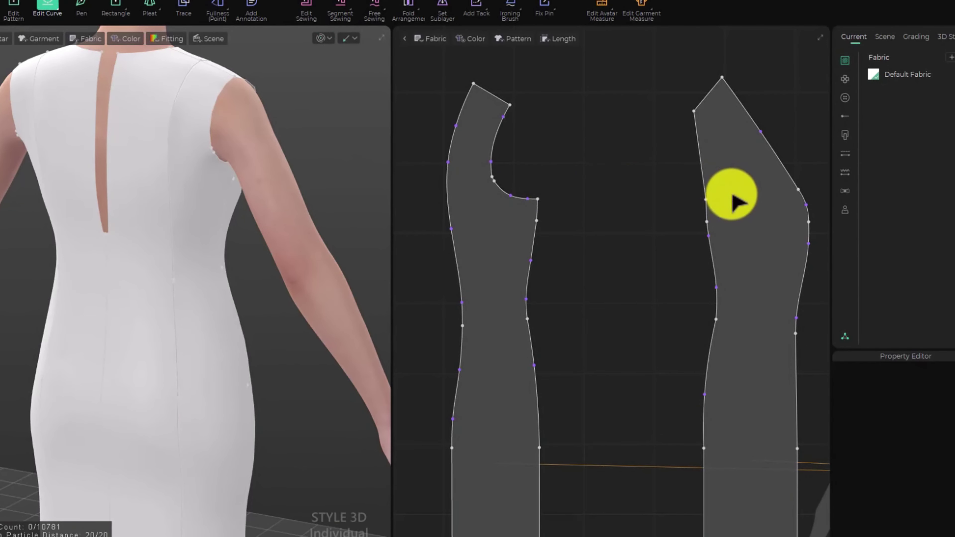
# Bend the side-front panel's shoulder-to-underarm edge inward into a single armhole curve
pyautogui.click(704, 161)
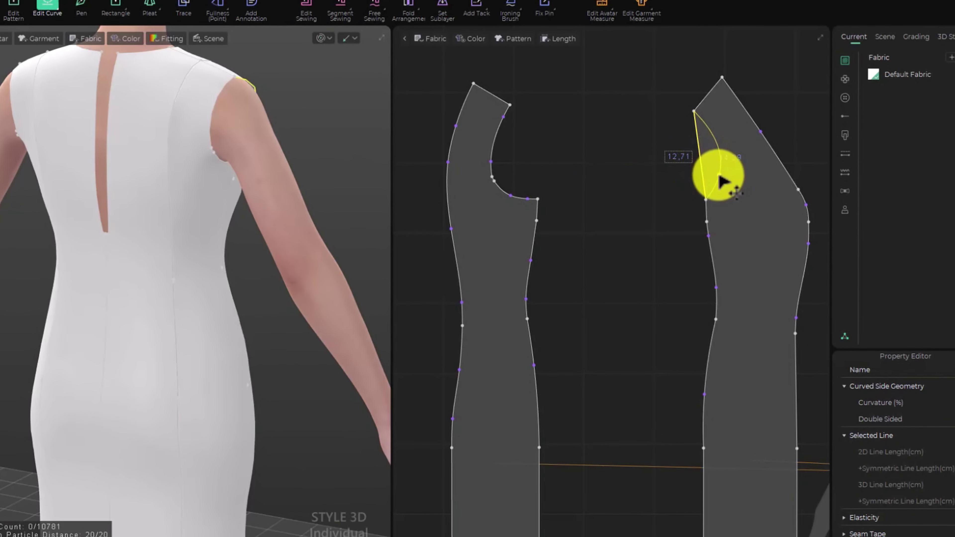
pyautogui.moveTo(723, 182); pyautogui.dragTo(721, 181)
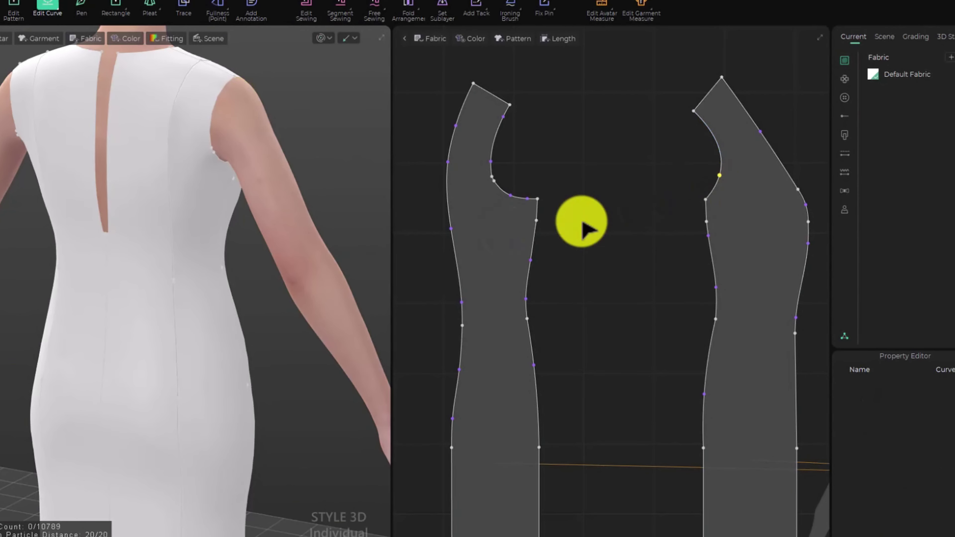
pyautogui.moveTo(348, 239); pyautogui.dragTo(214, 246, button='right')
pyautogui.moveTo(132, 269); pyautogui.dragTo(153, 246, button='right')
# Delete the two points low on the side-back panel's armhole and bend the remaining edge into one smooth curve
pyautogui.click(523, 194)
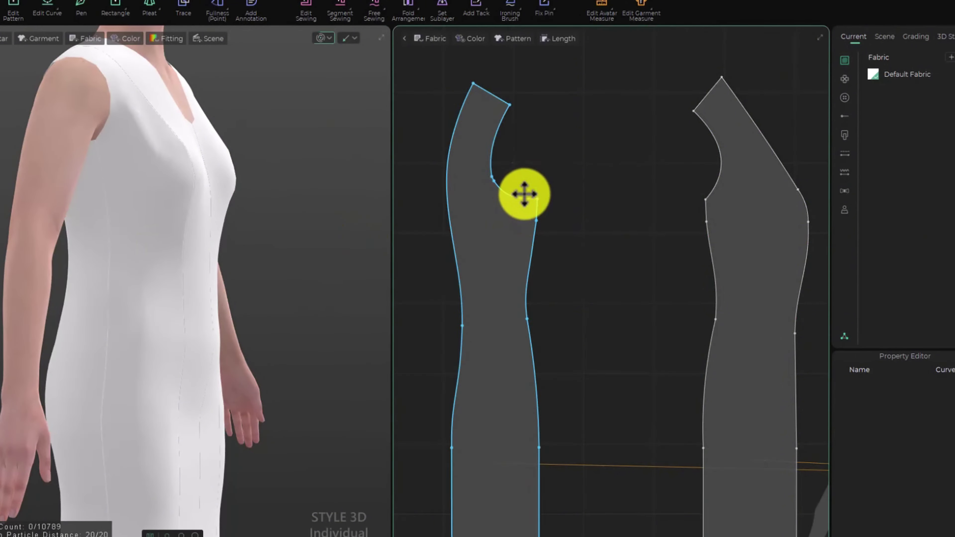
pyautogui.scroll(4, 480, 188)
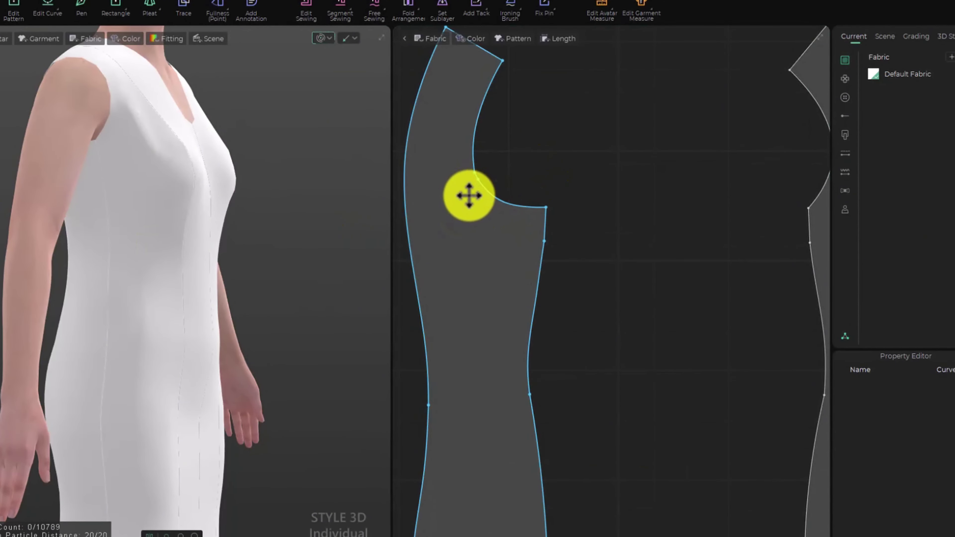
pyautogui.press('z')
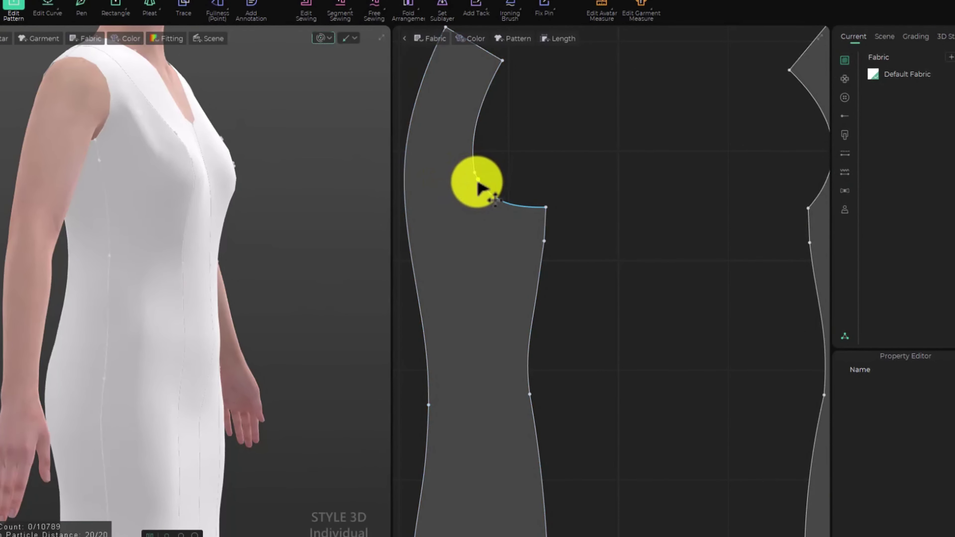
pyautogui.click(13, 16)
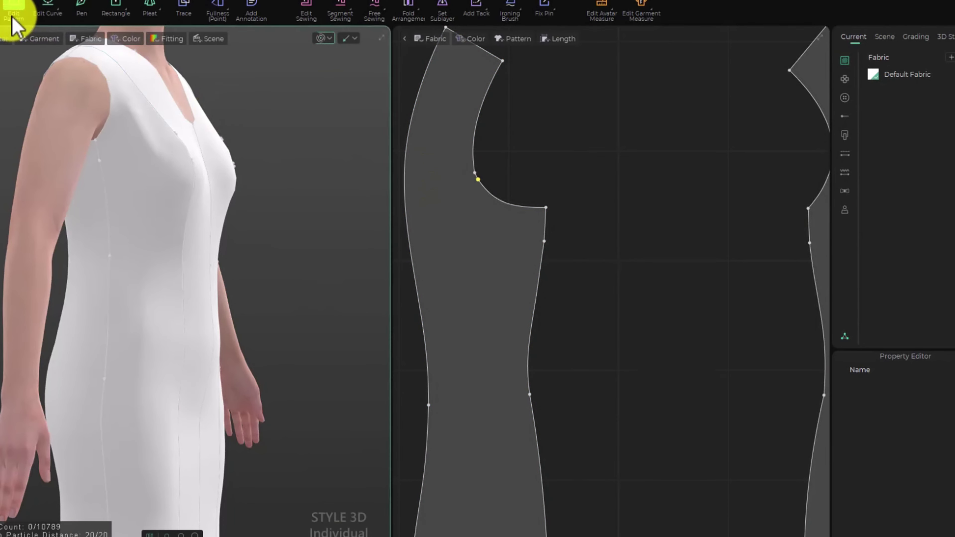
pyautogui.press('Delete')
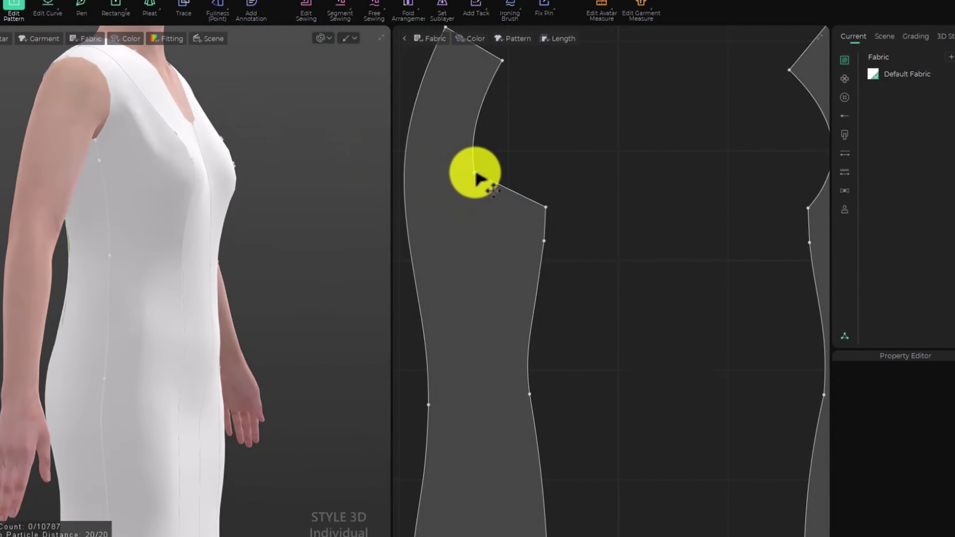
pyautogui.moveTo(477, 177); pyautogui.dragTo(507, 226)
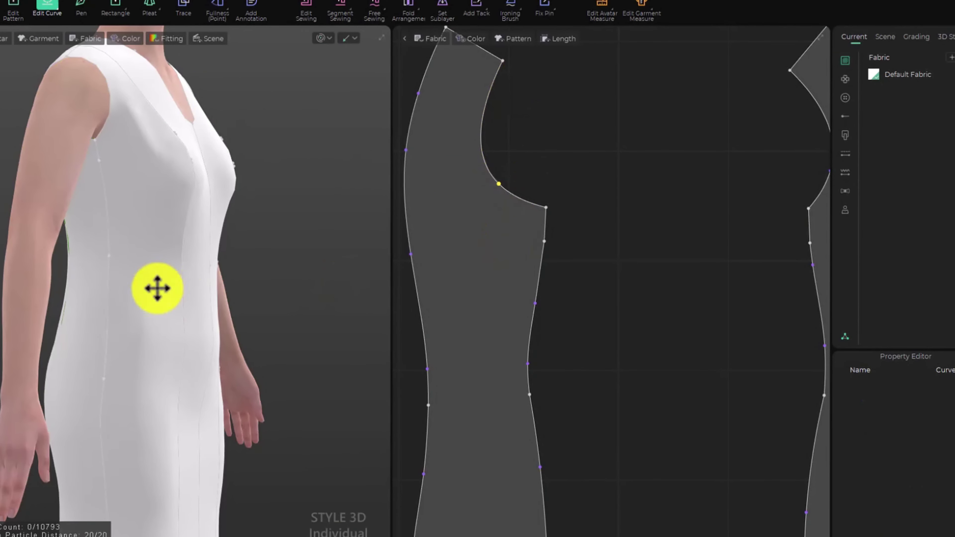
pyautogui.moveTo(156, 288)
pyautogui.mouseDown(button='right')
pyautogui.moveTo(123, 296)
pyautogui.moveTo(230, 305)
pyautogui.moveTo(164, 301)
pyautogui.mouseUp(button='right')
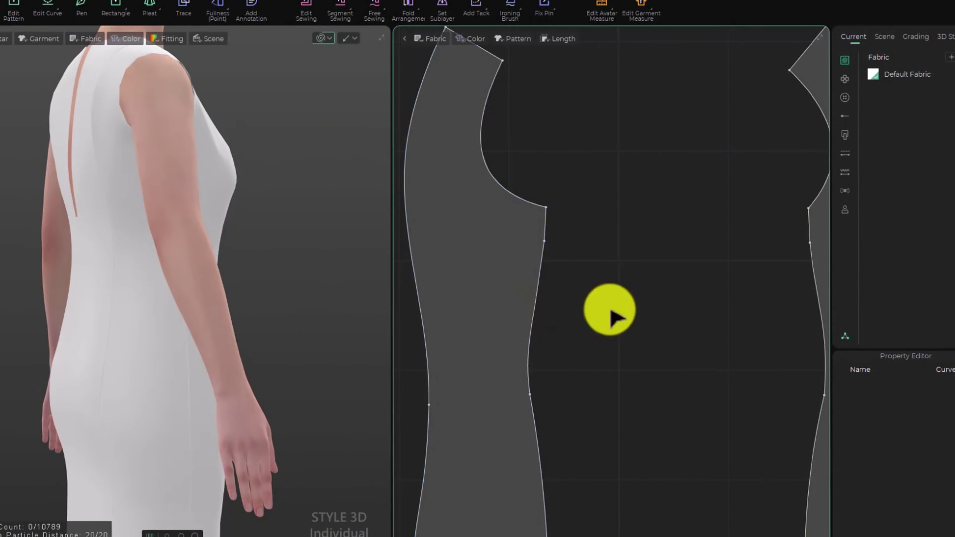
pyautogui.click(610, 310)
pyautogui.moveTo(223, 237); pyautogui.dragTo(141, 258, button='right')
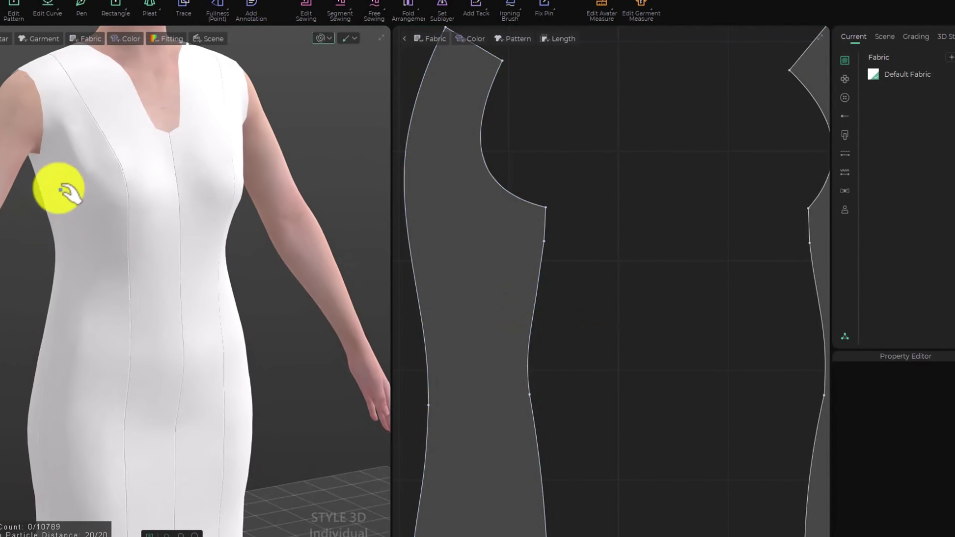
# Lower the side-back panel's underarm point down along the side seam through the Moving Distance settings
pyautogui.scroll(-3, 664, 284)
pyautogui.scroll(-5, 669, 274)
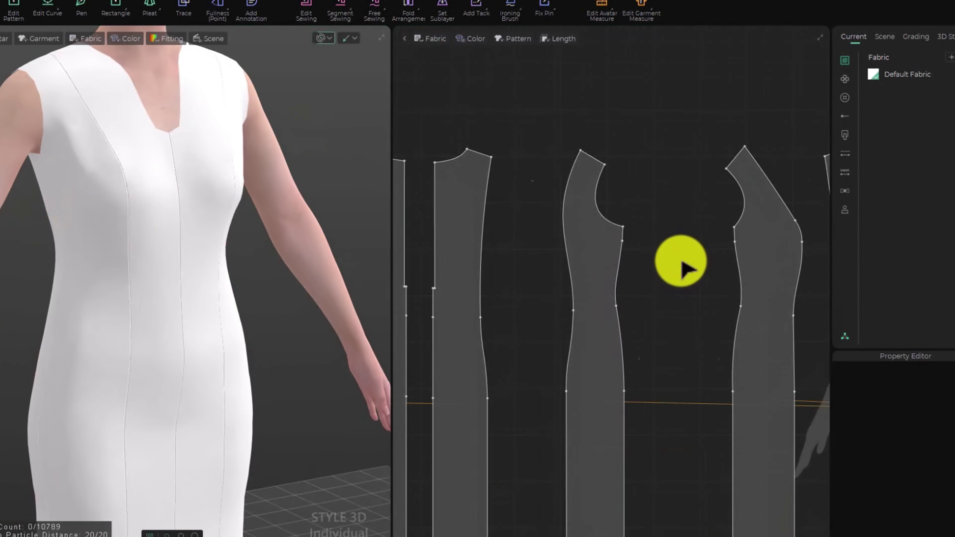
pyautogui.moveTo(653, 279); pyautogui.dragTo(504, 256, button='right')
pyautogui.scroll(4, 550, 260)
pyautogui.scroll(-1, 468, 241)
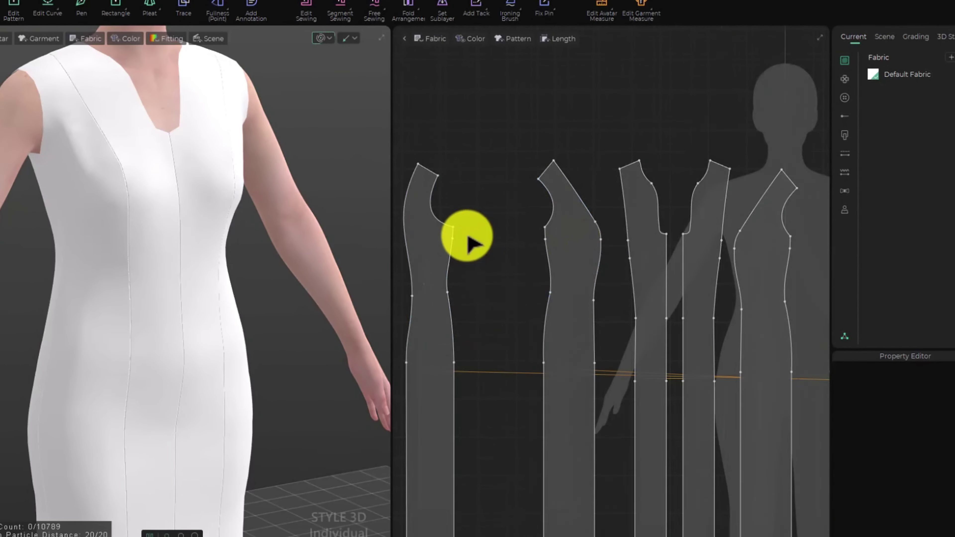
pyautogui.press('a')
pyautogui.scroll(5, 472, 226)
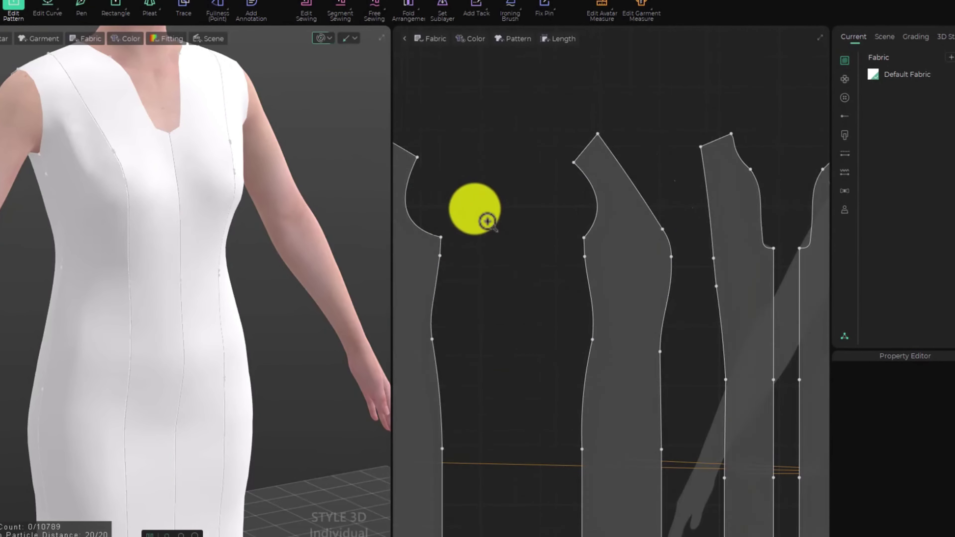
pyautogui.click(435, 247)
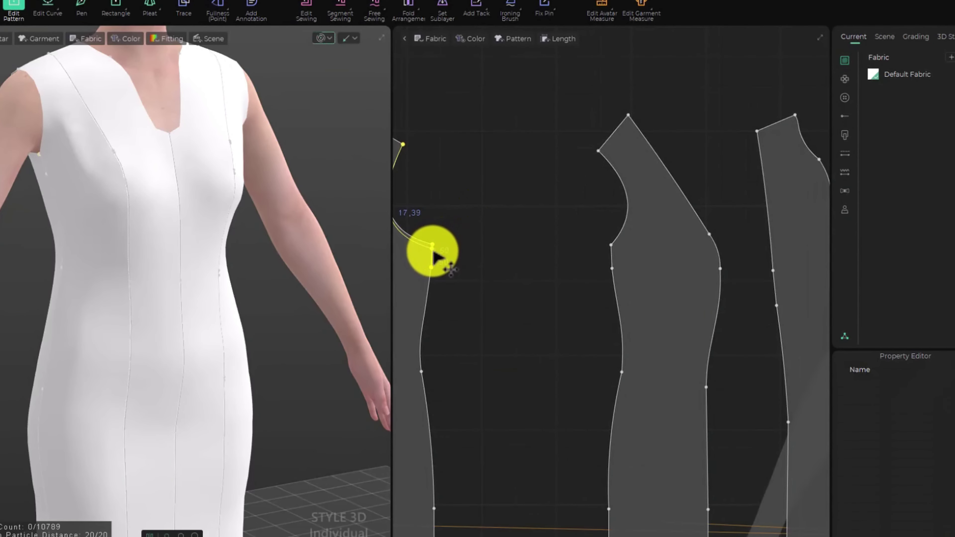
pyautogui.rightClick(434, 255)
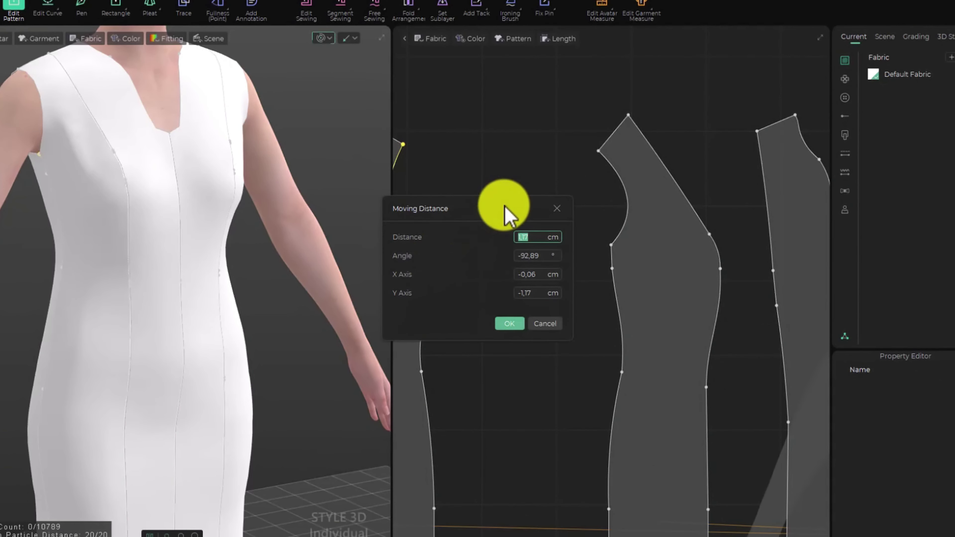
pyautogui.moveTo(504, 206); pyautogui.dragTo(203, 163)
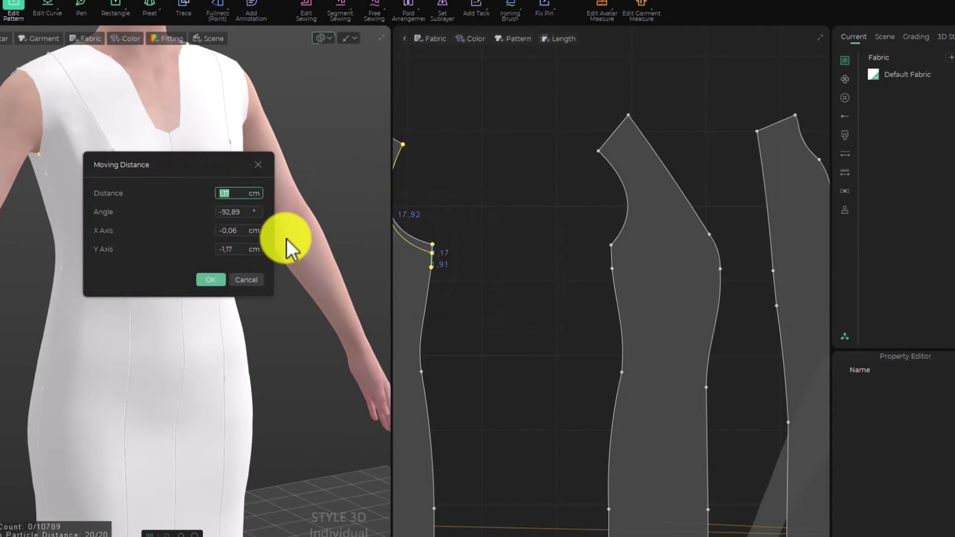
pyautogui.click(210, 280)
# Lower the side-front panel's underarm point 2 cm down along the side seam
pyautogui.scroll(3, 553, 271)
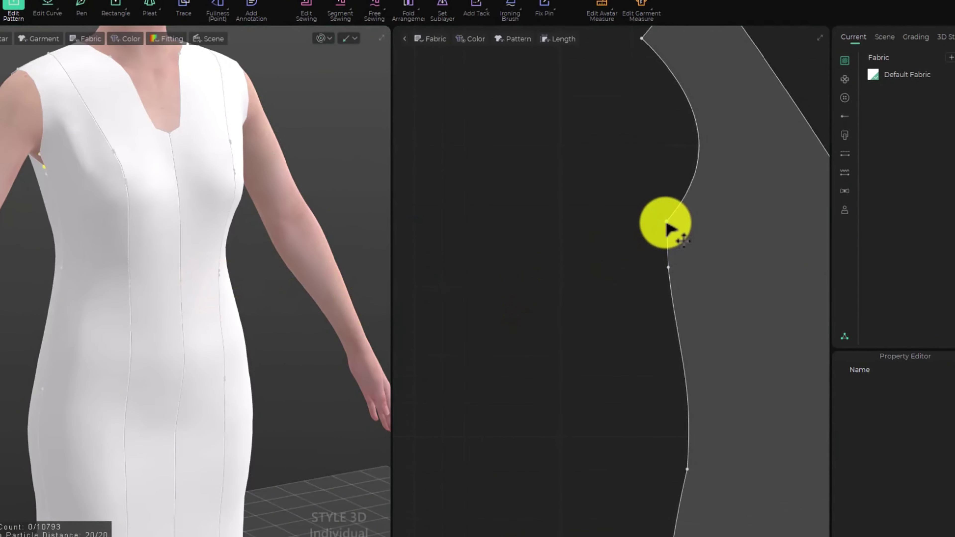
pyautogui.rightClick(673, 245)
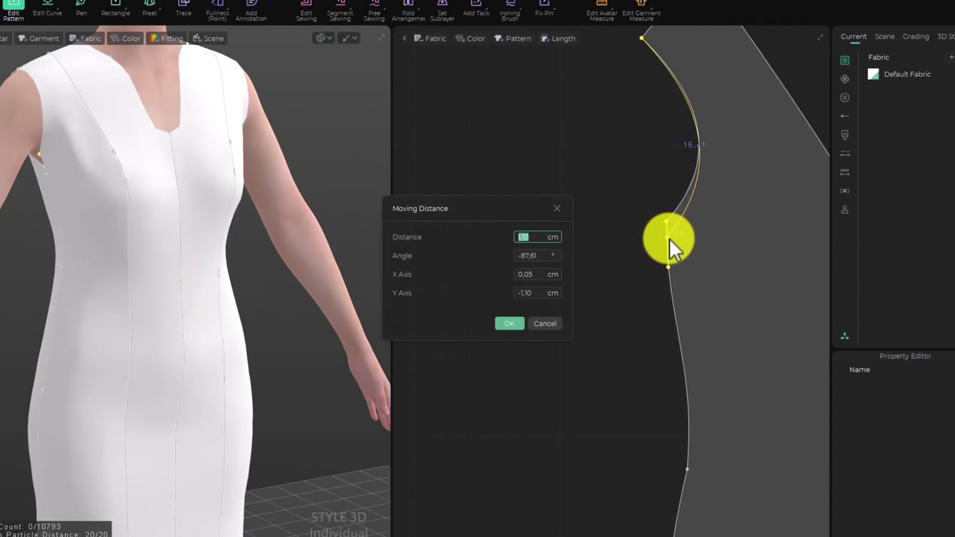
pyautogui.press('Return')
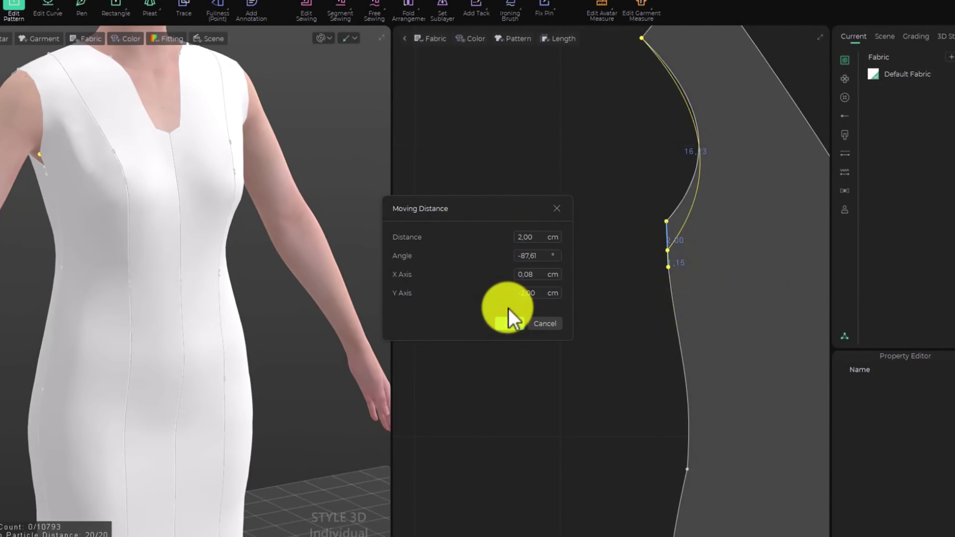
pyautogui.click(510, 324)
pyautogui.moveTo(352, 324); pyautogui.dragTo(177, 303, button='right')
pyautogui.moveTo(356, 295); pyautogui.dragTo(282, 295, button='right')
pyautogui.scroll(-5, 572, 290)
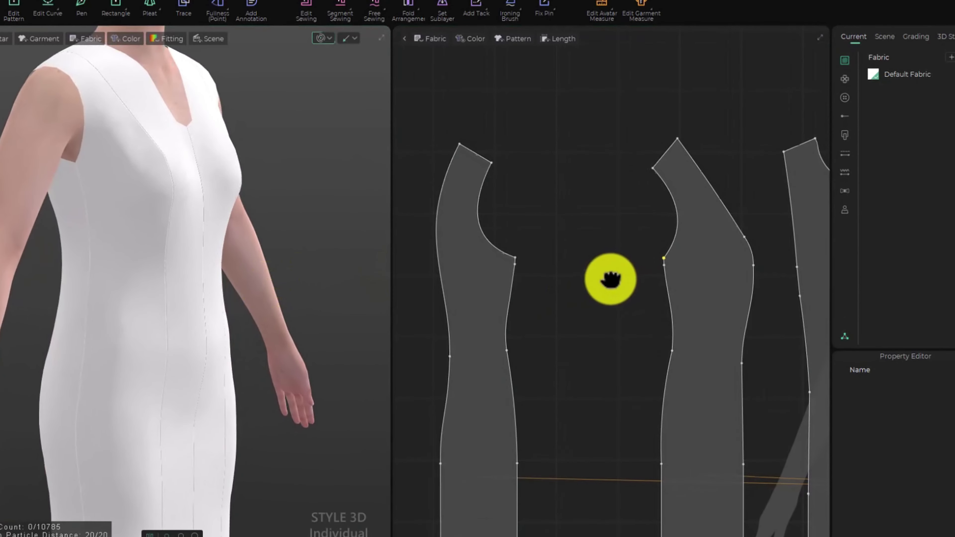
# Deepen the armhole curves on the side-front and side-back panels by moving their lower curve points into the panels
pyautogui.click(688, 239)
pyautogui.click(615, 241)
pyautogui.press('v')
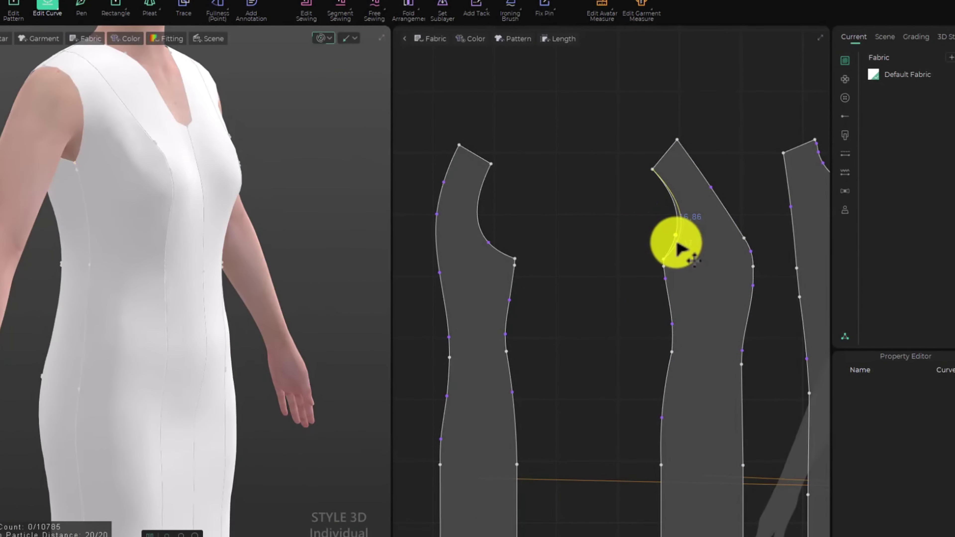
pyautogui.moveTo(677, 249); pyautogui.dragTo(677, 248)
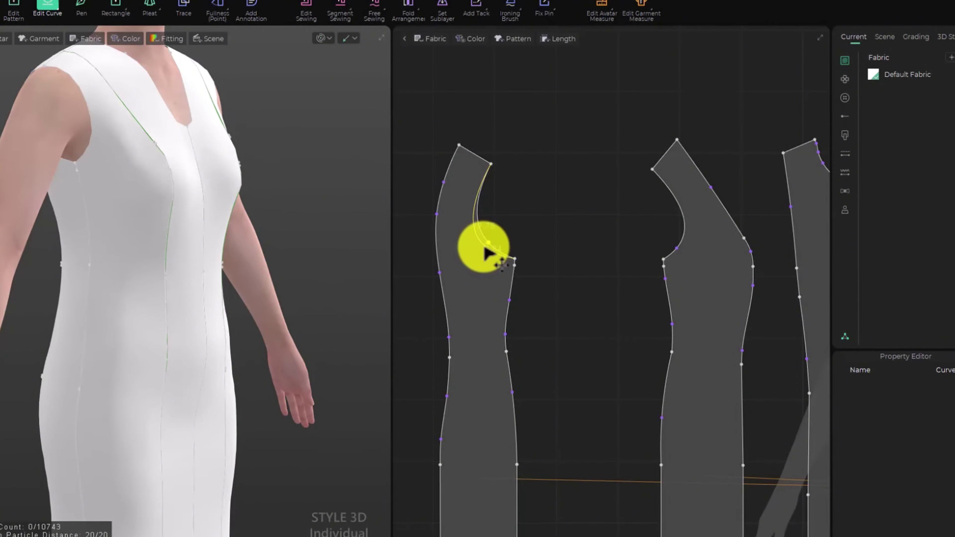
pyautogui.click(588, 307)
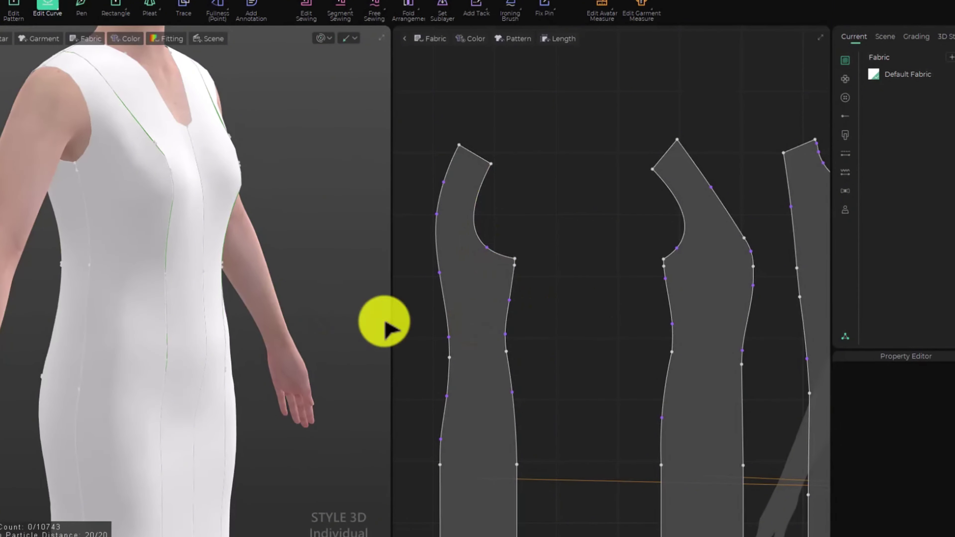
# Simulate the dress with the reshaped armholes and check the fit from the front
pyautogui.press('space')
pyautogui.moveTo(251, 315); pyautogui.dragTo(302, 293, button='right')
pyautogui.scroll(-6, 761, 324)
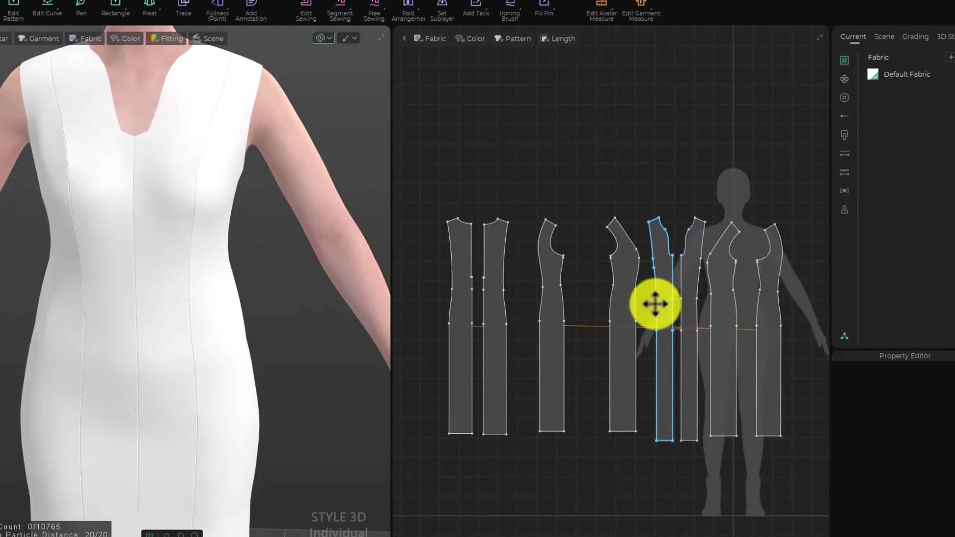
pyautogui.scroll(-3, 156, 192)
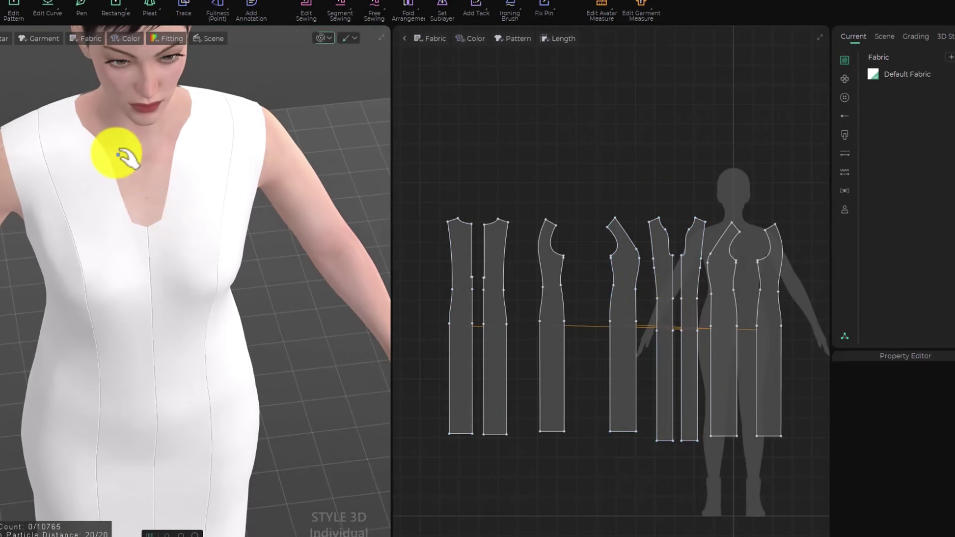
# Inspect the centre-front panel and neckline on the avatar from the side and the front
pyautogui.click(64, 96)
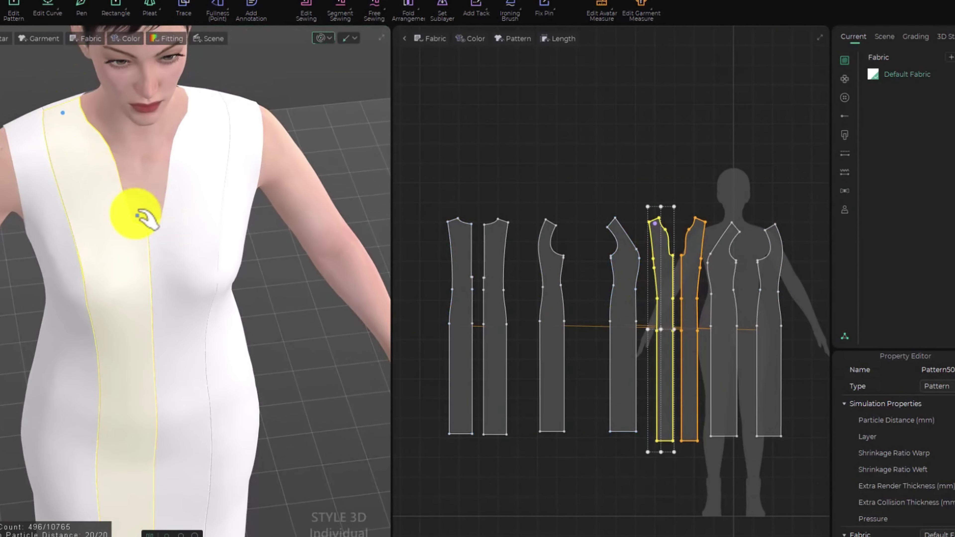
pyautogui.moveTo(139, 213); pyautogui.dragTo(224, 217, button='right')
pyautogui.press('v')
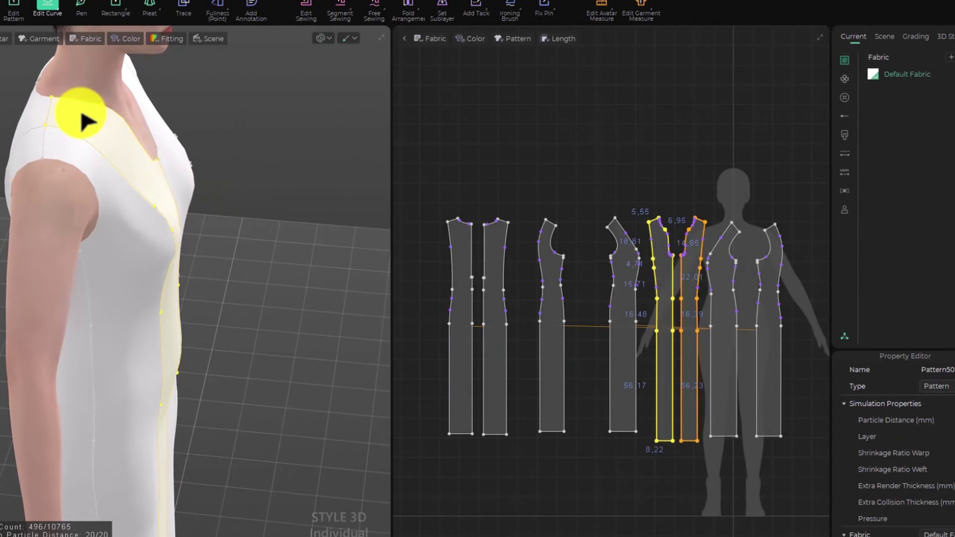
pyautogui.press('a')
pyautogui.moveTo(331, 166); pyautogui.dragTo(252, 166, button='right')
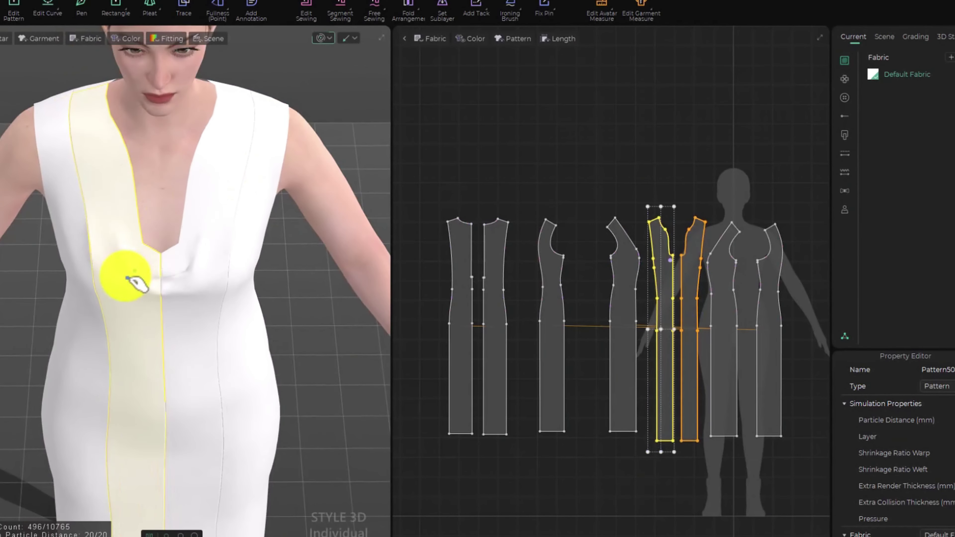
pyautogui.press('Escape')
# Define the zipper's first side along one centre-back panel edge, from the neckline down to the end of the back opening
pyautogui.moveTo(89, 324); pyautogui.dragTo(332, 295, button='right')
pyautogui.moveTo(648, 352); pyautogui.dragTo(640, 315, button='middle')
pyautogui.scroll(-1, 643, 307)
pyautogui.scroll(1, 697, 236)
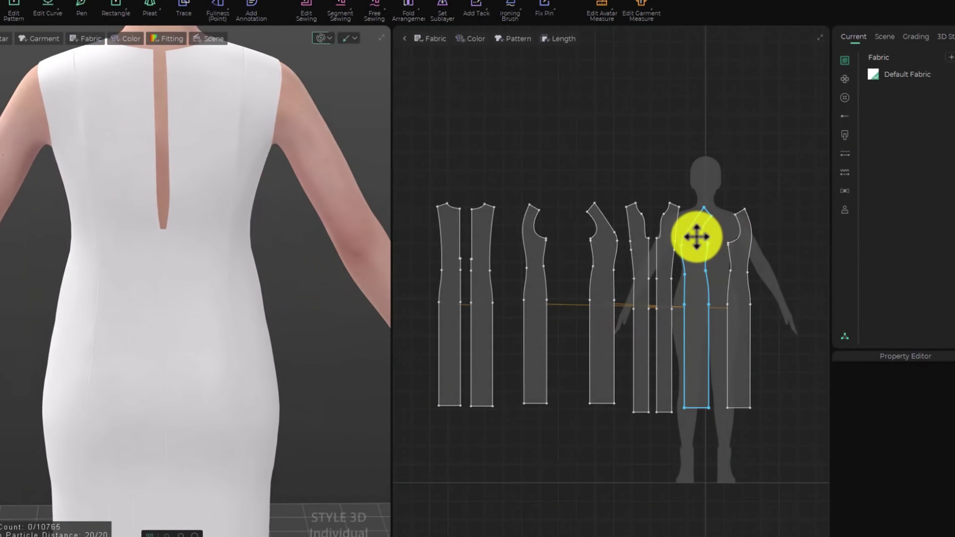
pyautogui.scroll(2, 697, 237)
pyautogui.moveTo(537, 307); pyautogui.dragTo(693, 286, button='middle')
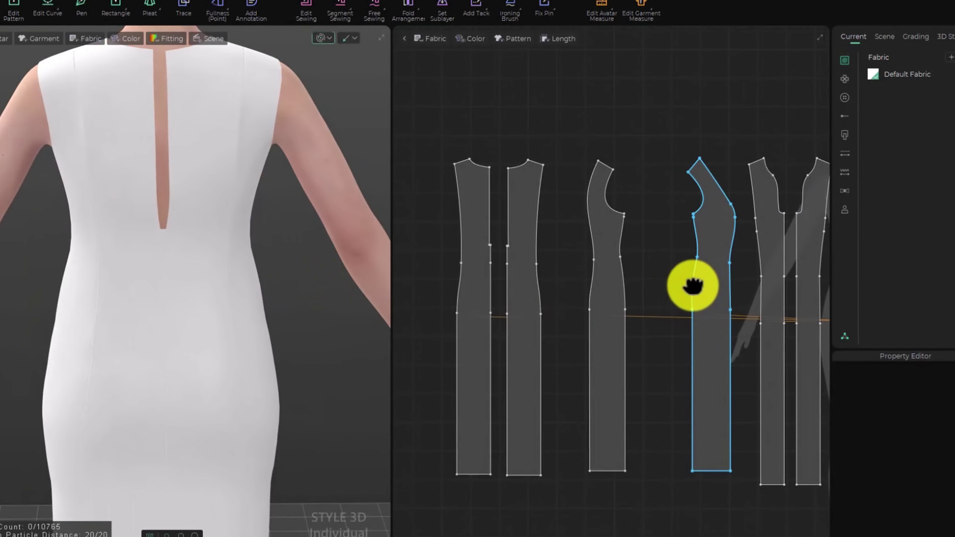
pyautogui.scroll(2, 512, 228)
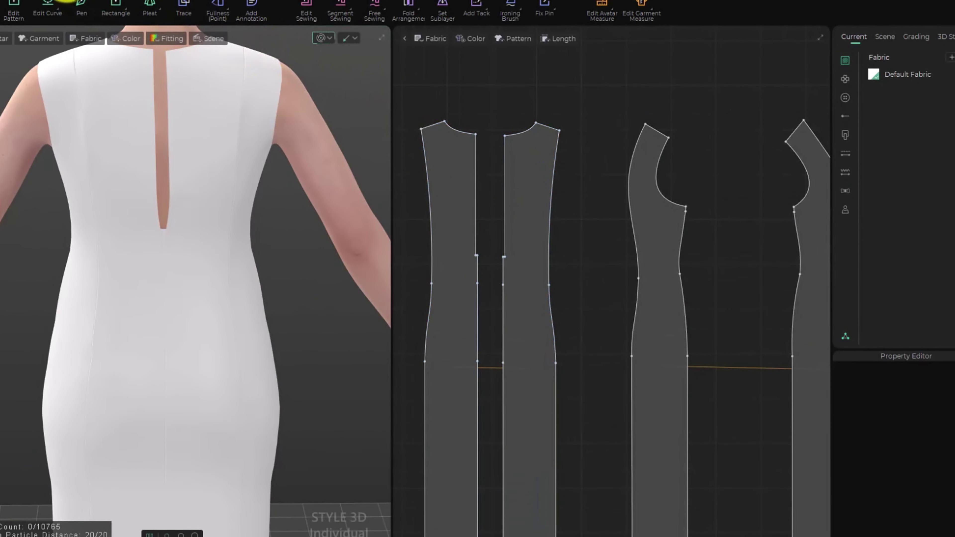
pyautogui.click(67, 0)
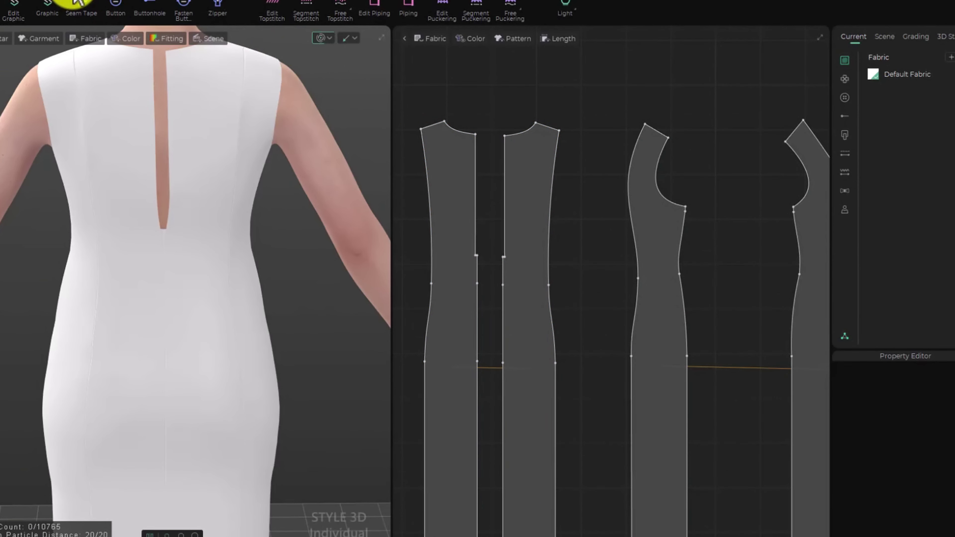
pyautogui.click(217, 9)
pyautogui.scroll(5, 478, 196)
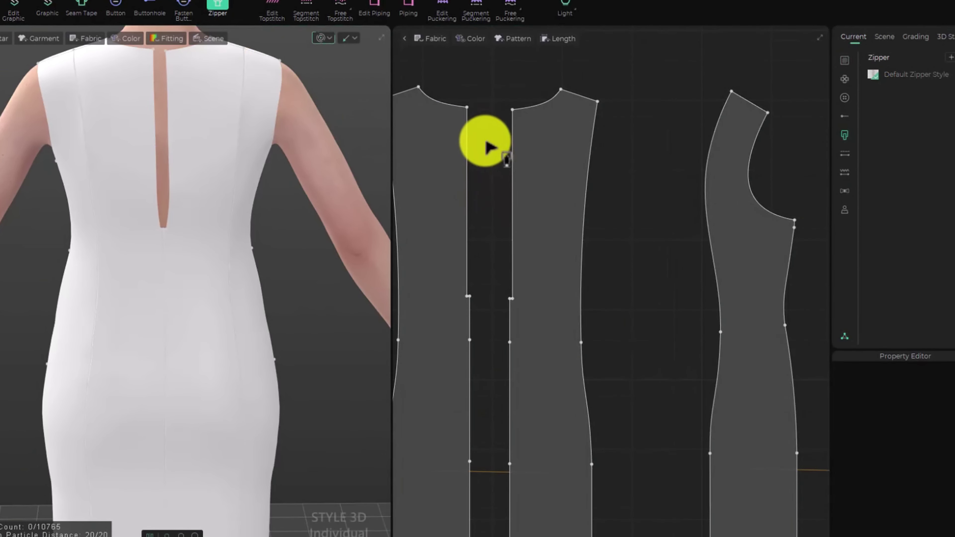
pyautogui.click(468, 109)
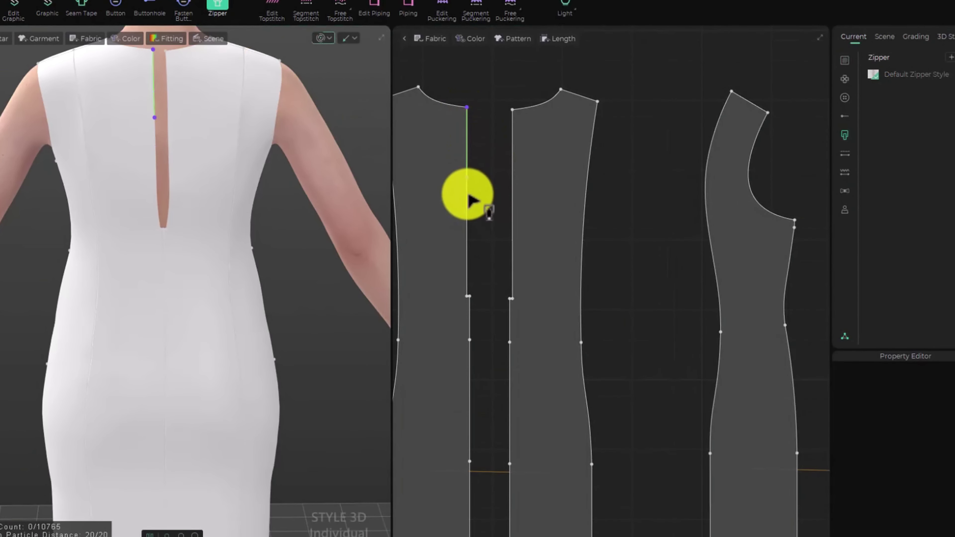
pyautogui.click(468, 297)
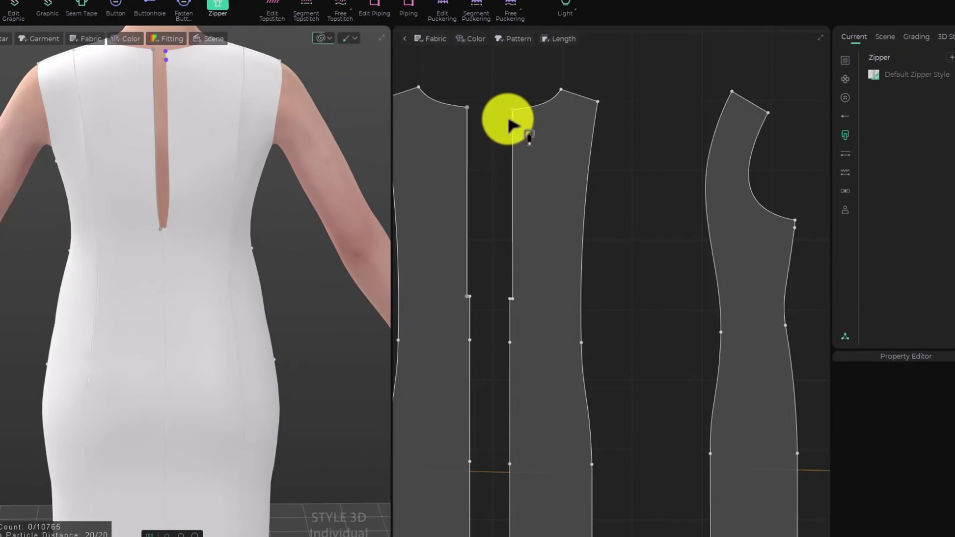
# Define the zipper's second side along the opposite centre-back opening edge and simulate the dress to close the back
pyautogui.click(512, 110)
pyautogui.scroll(4, 526, 229)
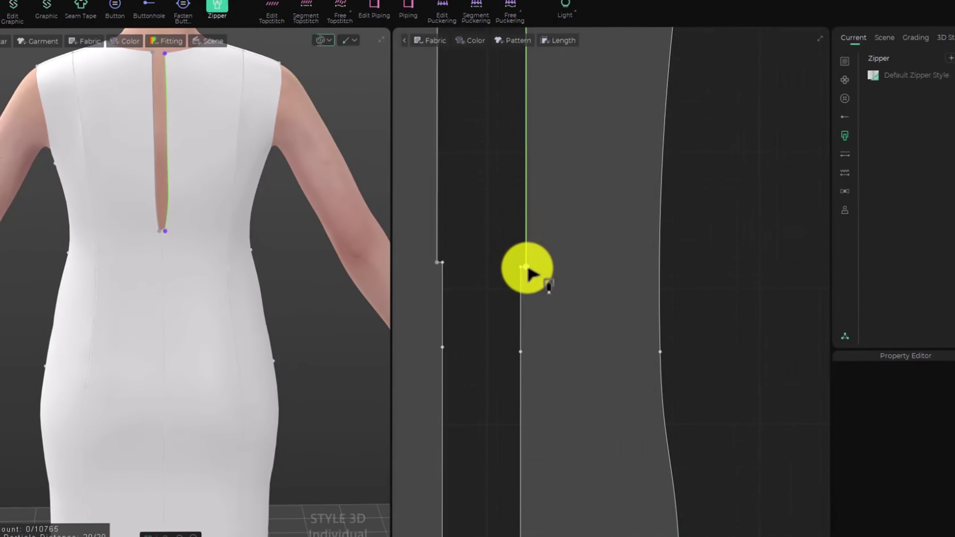
pyautogui.click(529, 269)
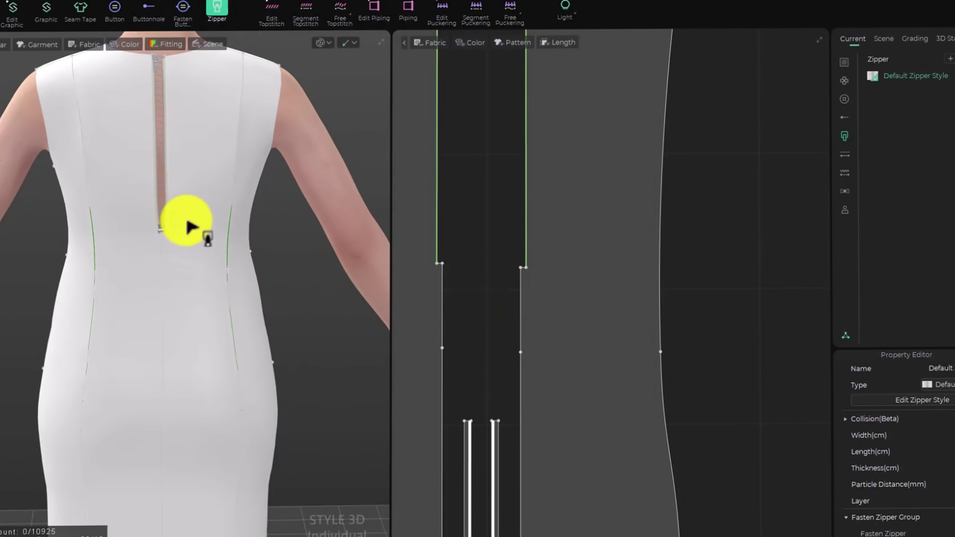
pyautogui.press('space')
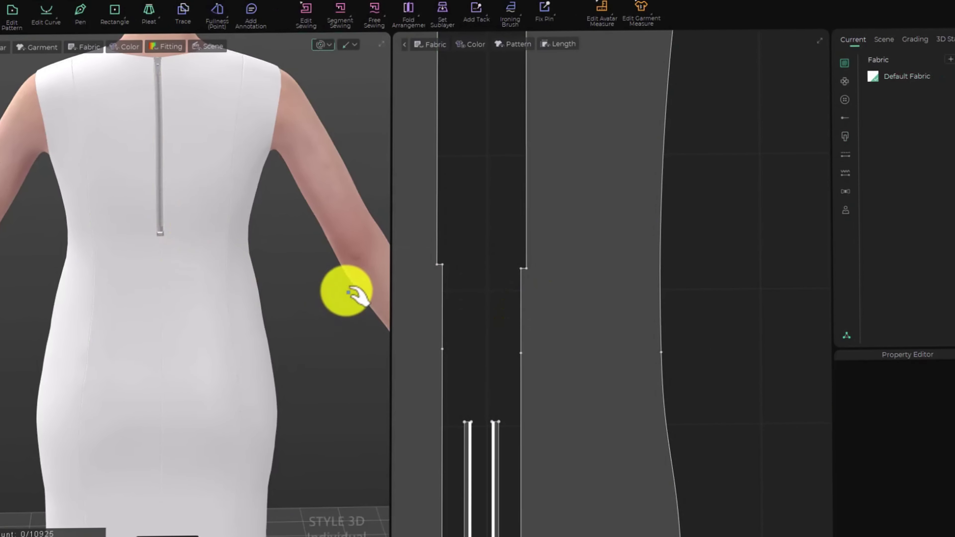
pyautogui.moveTo(348, 291); pyautogui.dragTo(235, 346, button='right')
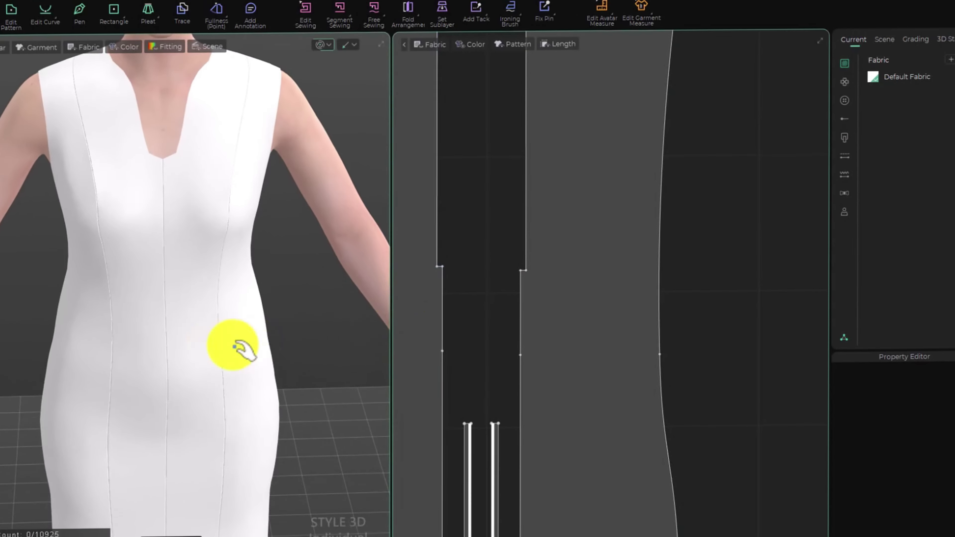
pyautogui.scroll(-10, 244, 350)
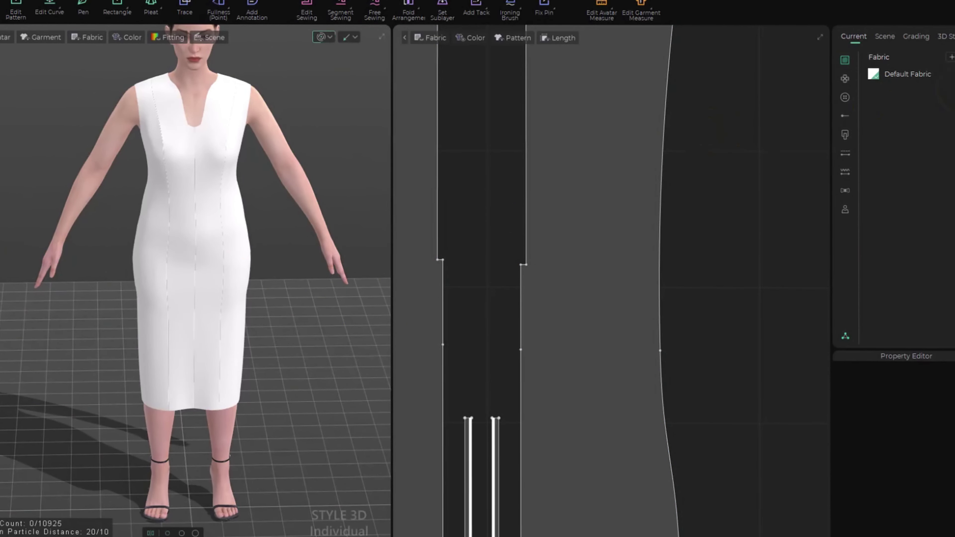
# Add the Leather_Calfskin fabric from the Resource Library to the project's fabrics
pyautogui.click(625, 204)
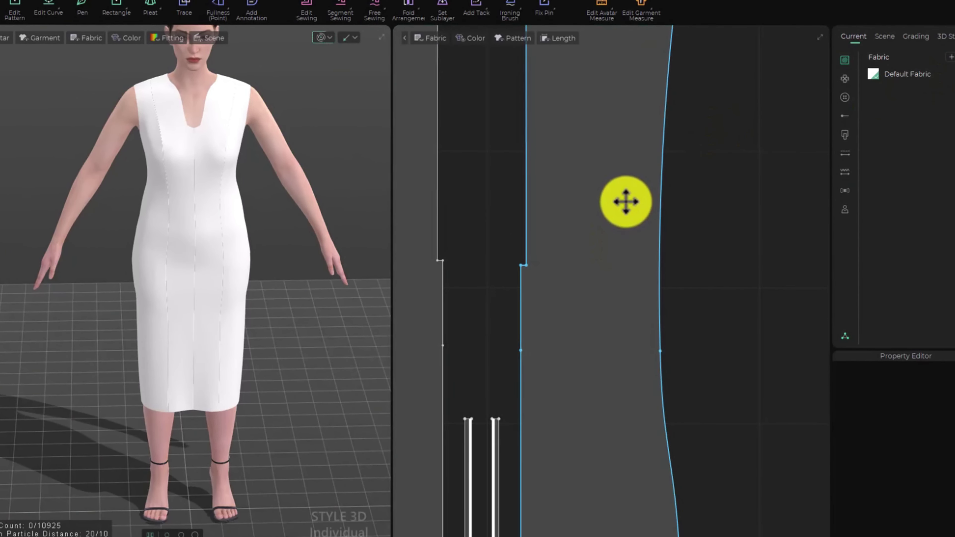
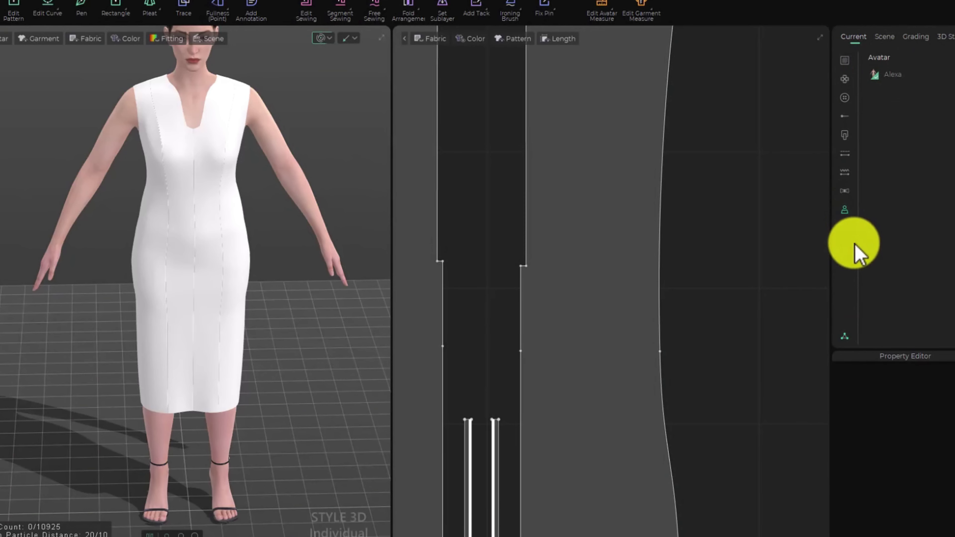
pyautogui.click(844, 336)
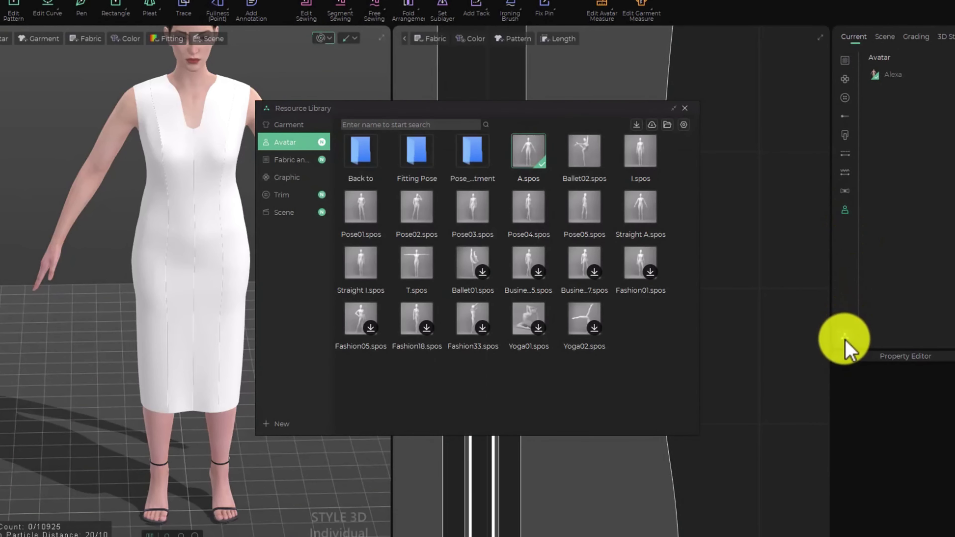
pyautogui.click(297, 161)
pyautogui.moveTo(552, 283)
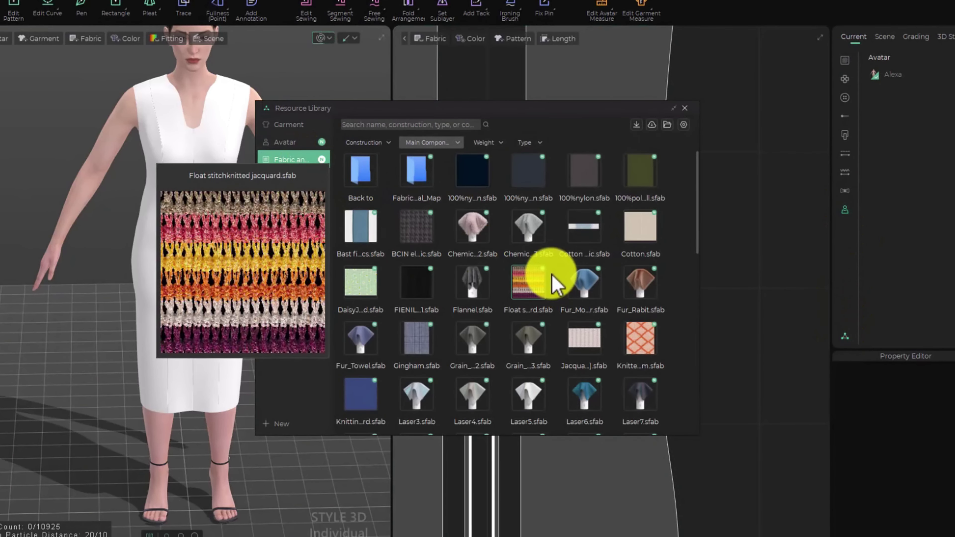
pyautogui.moveTo(641, 252)
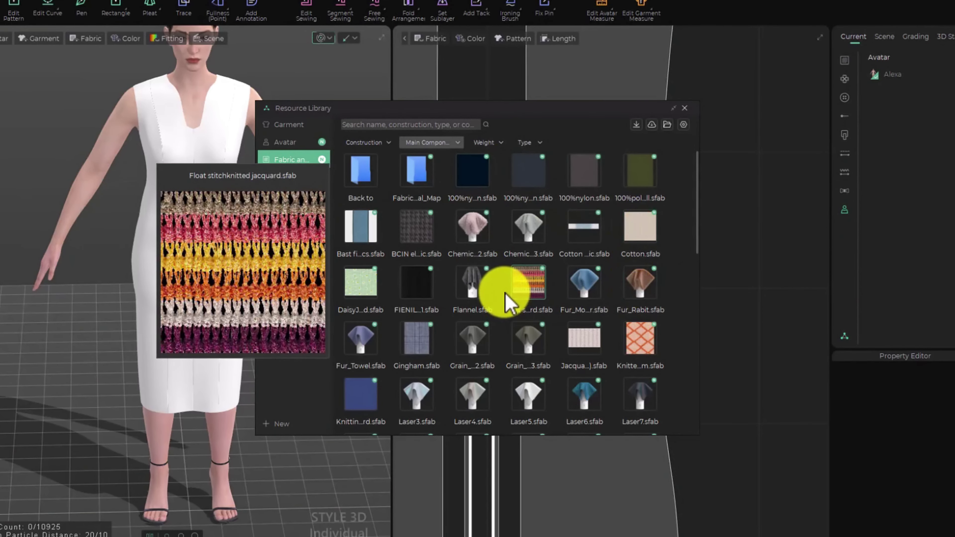
pyautogui.scroll(-3, 504, 297)
pyautogui.moveTo(646, 188)
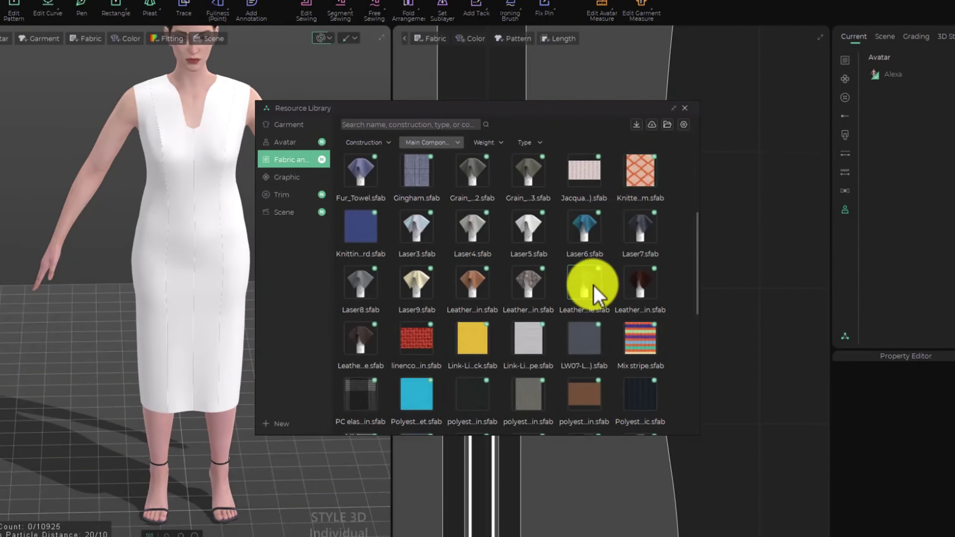
pyautogui.moveTo(596, 293)
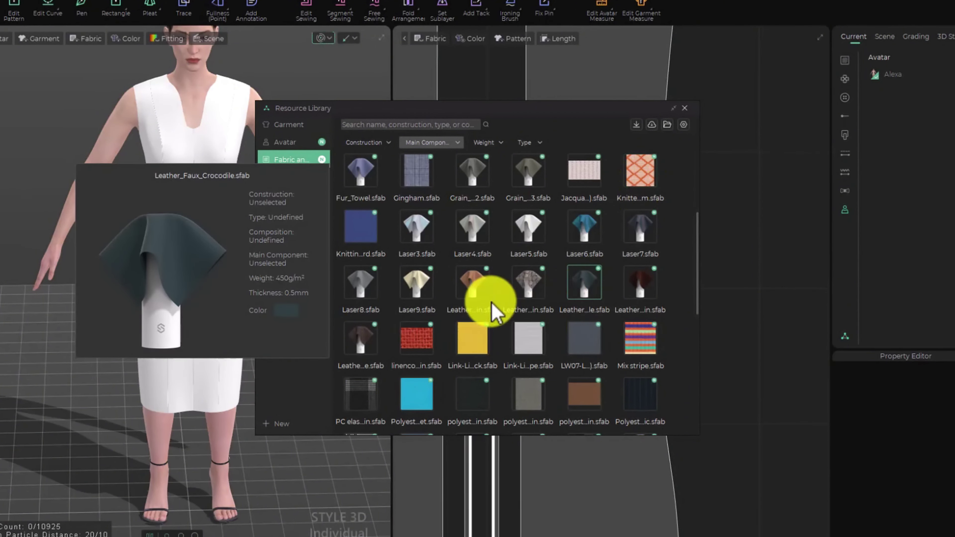
pyautogui.moveTo(467, 295)
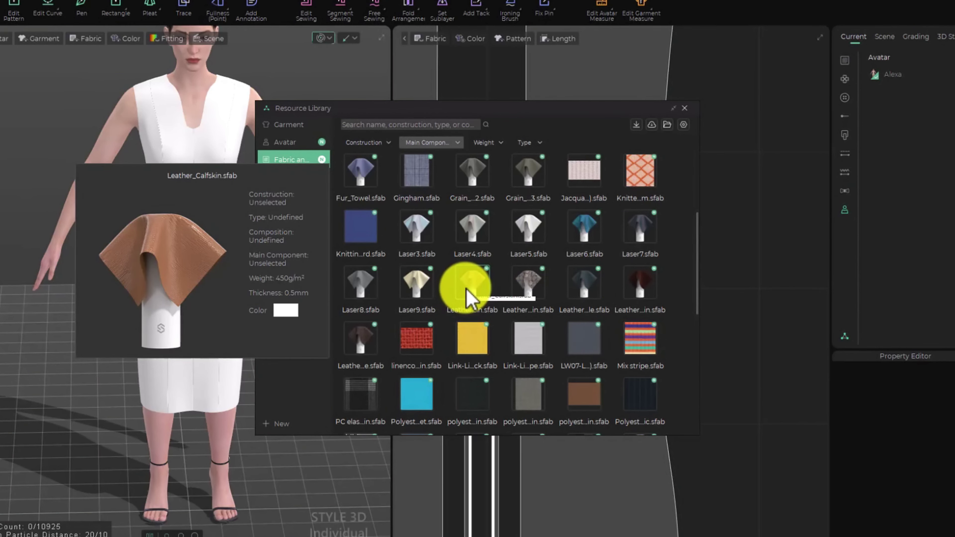
pyautogui.doubleClick(473, 289)
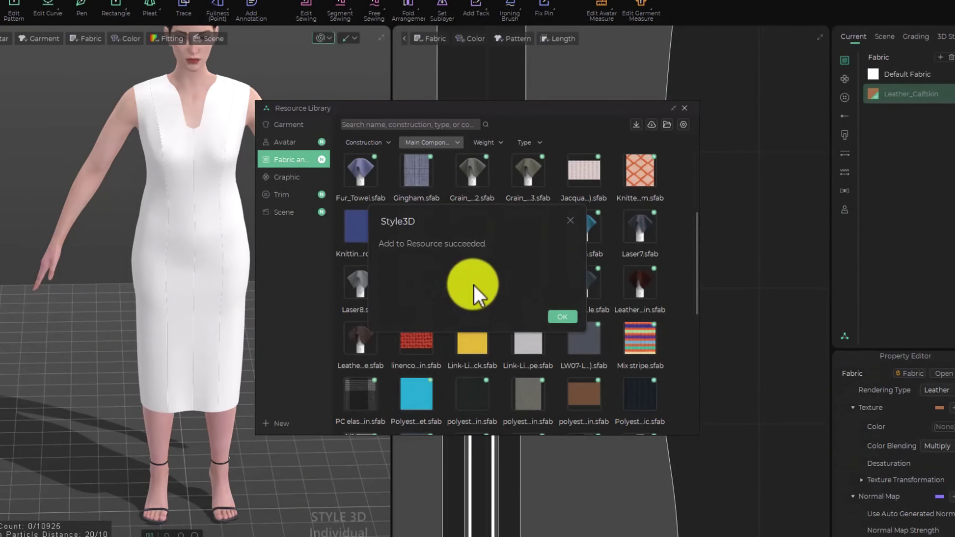
pyautogui.click(562, 317)
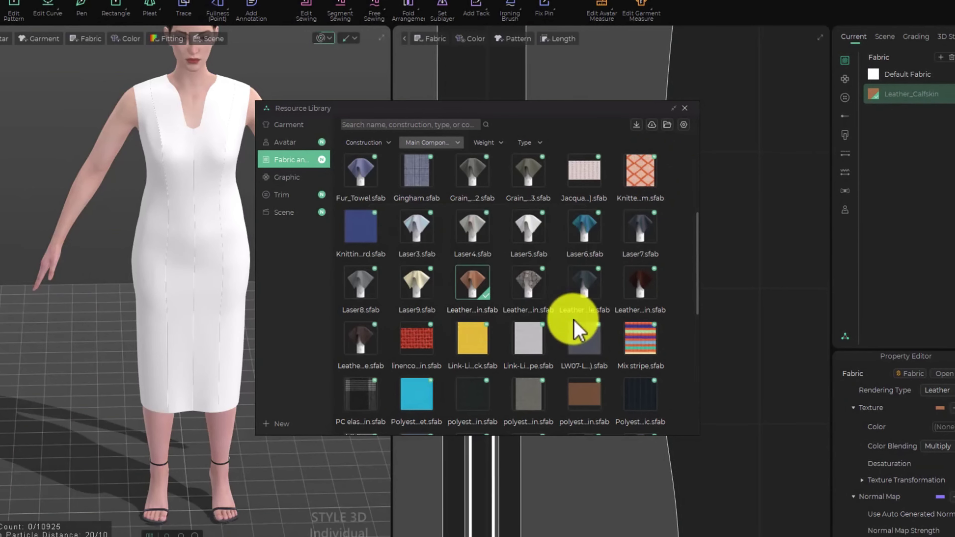
pyautogui.click(690, 108)
# Assign the Leather_Calfskin fabric to all dress pattern pieces
pyautogui.scroll(-6, 609, 256)
pyautogui.moveTo(592, 237); pyautogui.dragTo(543, 175, button='middle')
pyautogui.scroll(-6, 591, 247)
pyautogui.moveTo(627, 274); pyautogui.dragTo(581, 261, button='middle')
pyautogui.moveTo(468, 172); pyautogui.dragTo(709, 331)
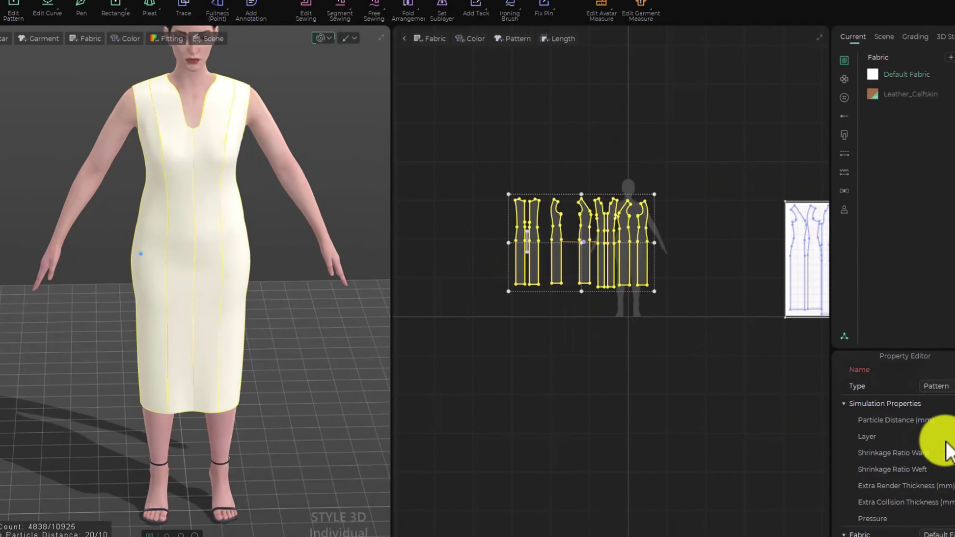
pyautogui.scroll(-3, 953, 464)
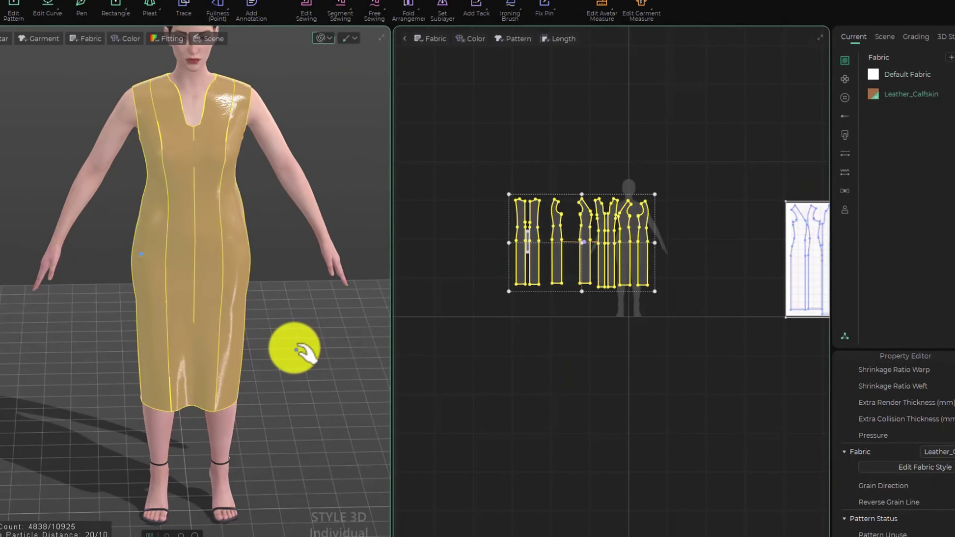
pyautogui.click(293, 348)
# Examine the leather dress on the avatar from the back and front, including the zipper and bodice surface
pyautogui.moveTo(172, 361); pyautogui.dragTo(424, 351, button='right')
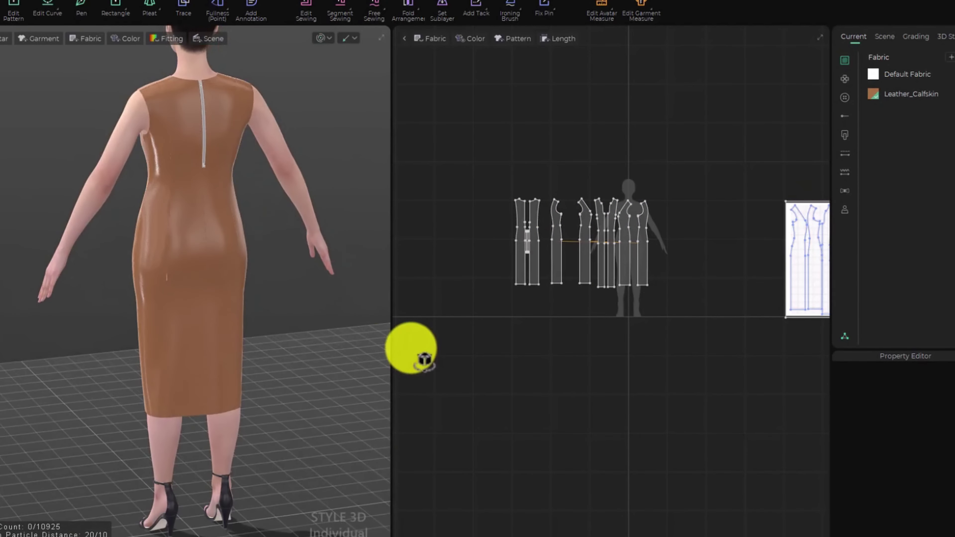
pyautogui.scroll(3, 136, 237)
pyautogui.moveTo(134, 237); pyautogui.dragTo(305, 254, button='right')
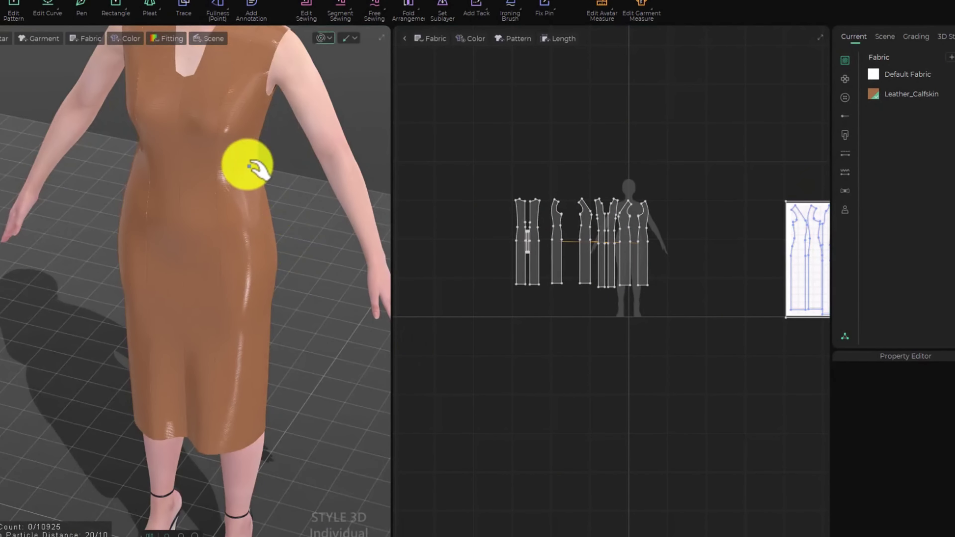
pyautogui.moveTo(249, 166); pyautogui.dragTo(223, 306, button='middle')
pyautogui.moveTo(223, 306); pyautogui.dragTo(256, 277, button='right')
pyautogui.scroll(2, 213, 181)
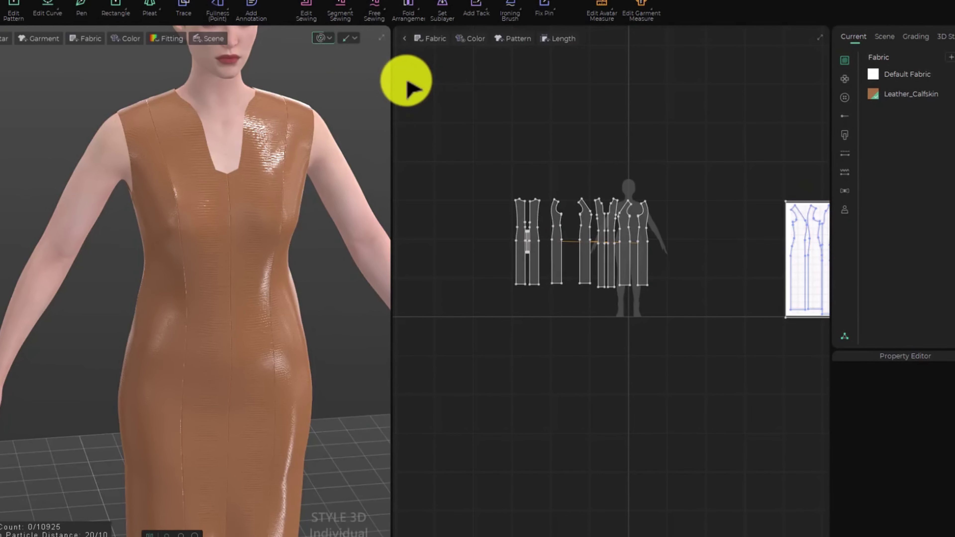
# Add a free topstitch in the default style along the front neckline, from the shoulder point to the centre-front seam
pyautogui.scroll(-1, 77, 2)
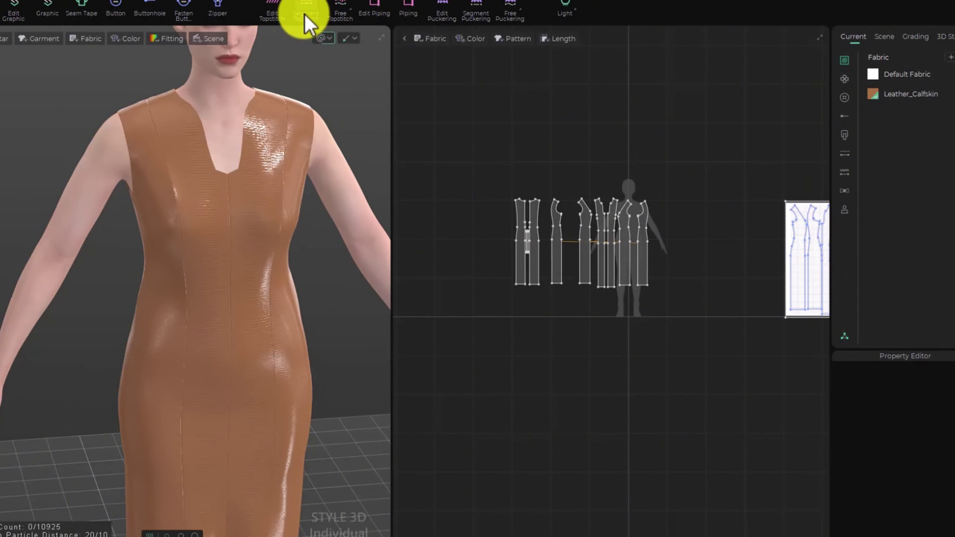
pyautogui.click(341, 8)
pyautogui.scroll(5, 620, 217)
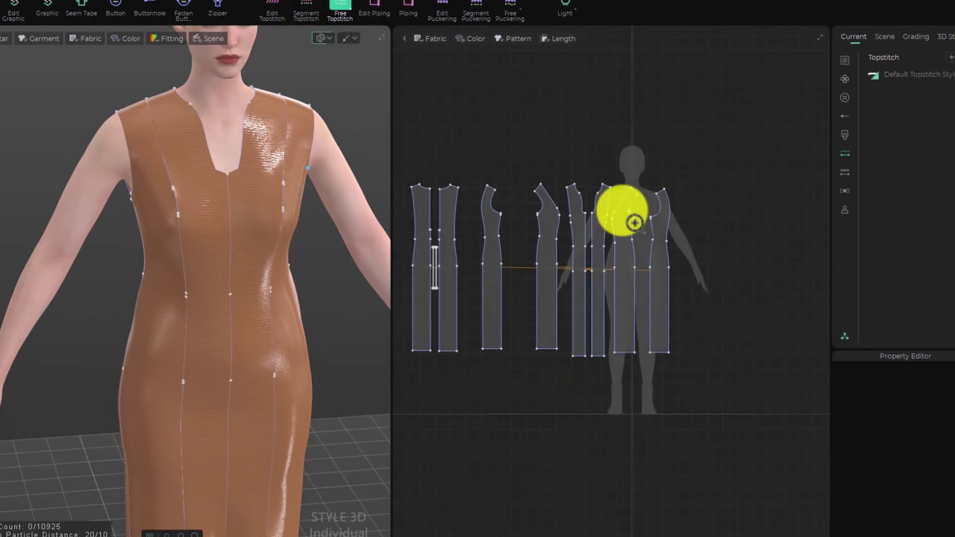
pyautogui.scroll(3, 620, 212)
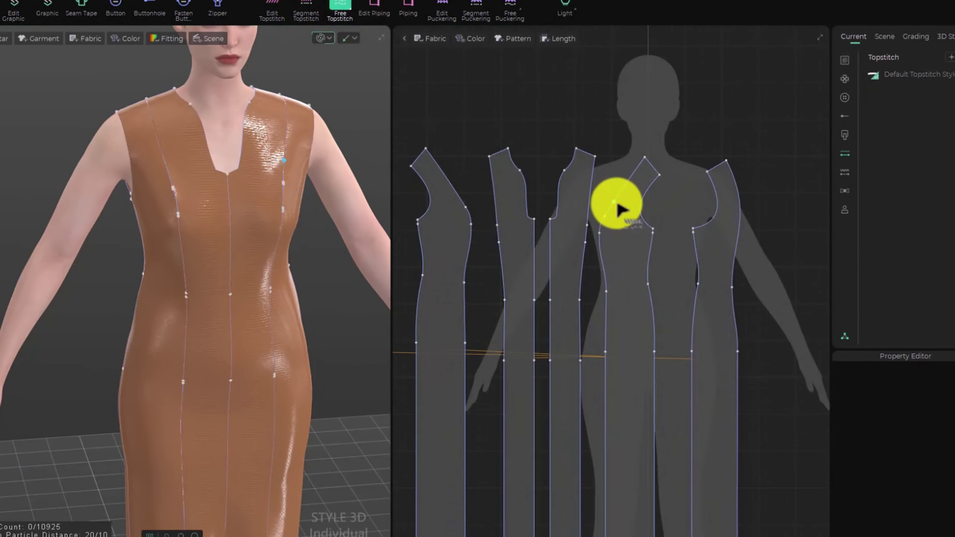
pyautogui.click(577, 149)
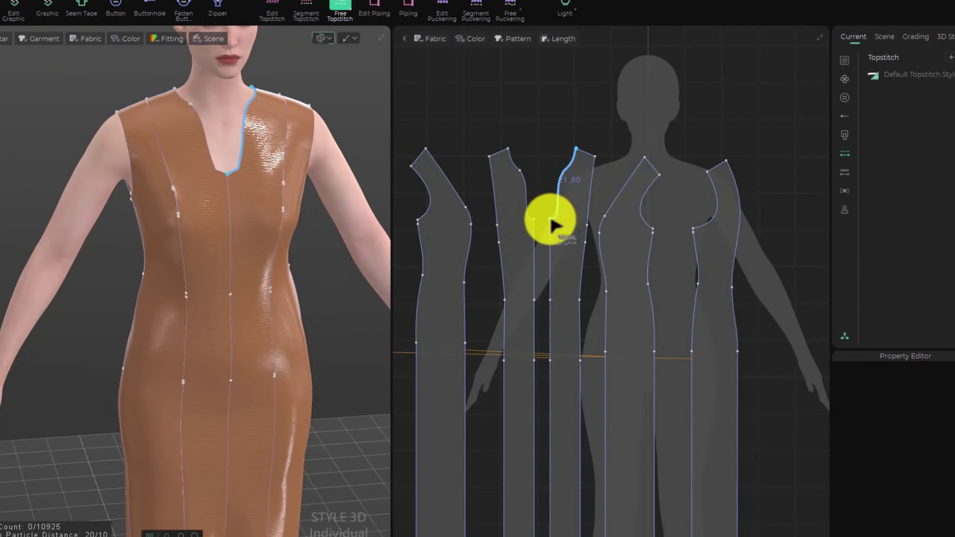
pyautogui.click(552, 241)
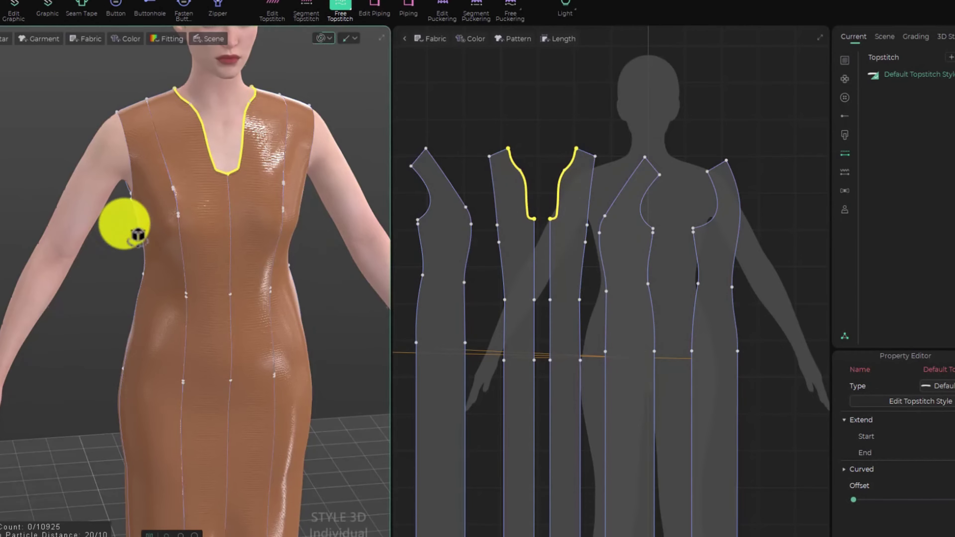
# Add a free topstitch along the back neckline, from the shoulder point to the centre-back edge
pyautogui.moveTo(127, 224); pyautogui.dragTo(376, 229, button='right')
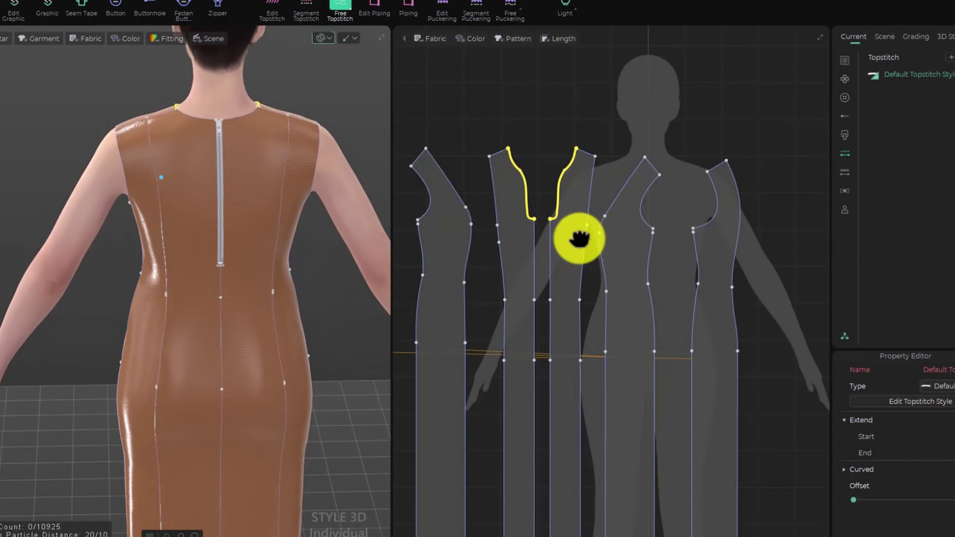
pyautogui.moveTo(576, 239); pyautogui.dragTo(846, 226, button='right')
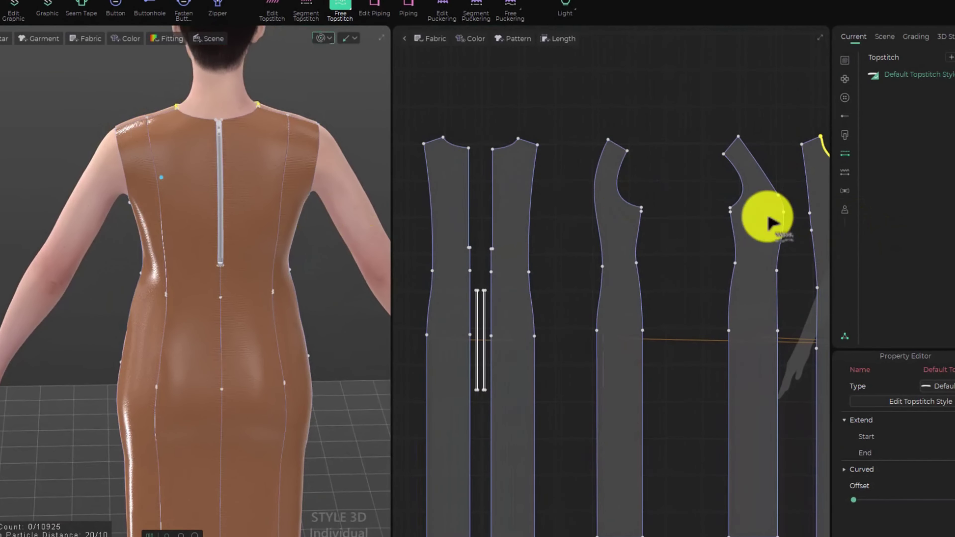
pyautogui.scroll(4, 497, 160)
pyautogui.click(552, 126)
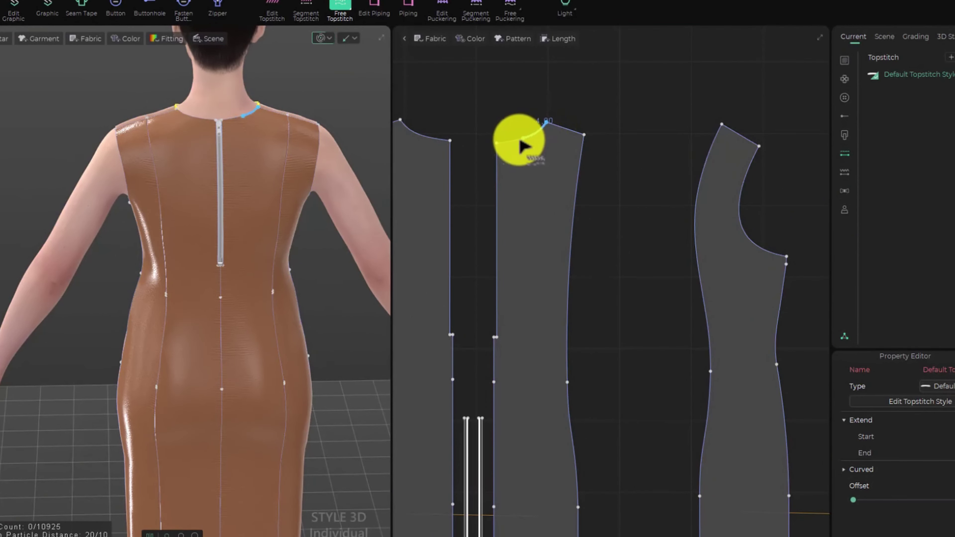
pyautogui.click(497, 146)
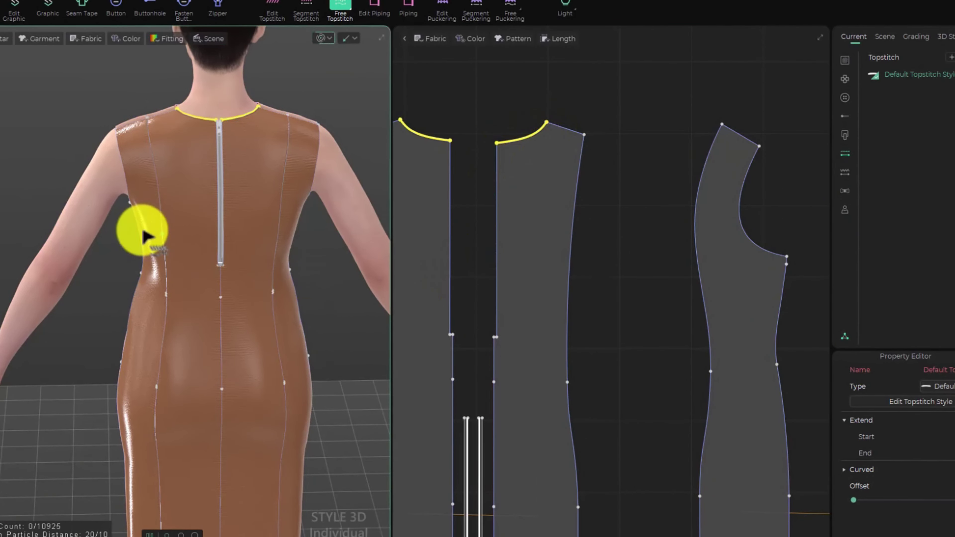
# Add free topstitches along the full armhole curves of the side-back and side-front pieces
pyautogui.moveTo(141, 230); pyautogui.dragTo(366, 230, button='right')
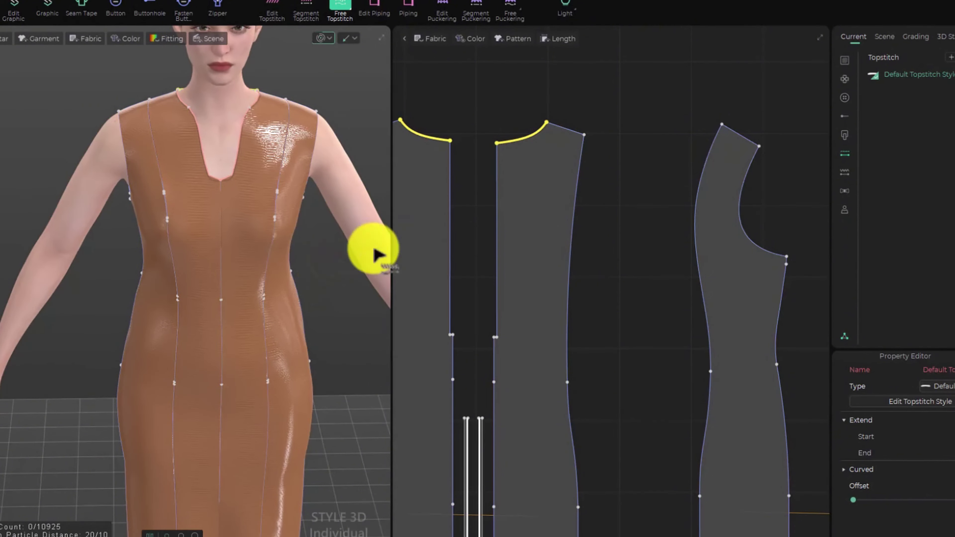
pyautogui.moveTo(708, 277); pyautogui.dragTo(598, 230, button='right')
pyautogui.scroll(-2, 598, 230)
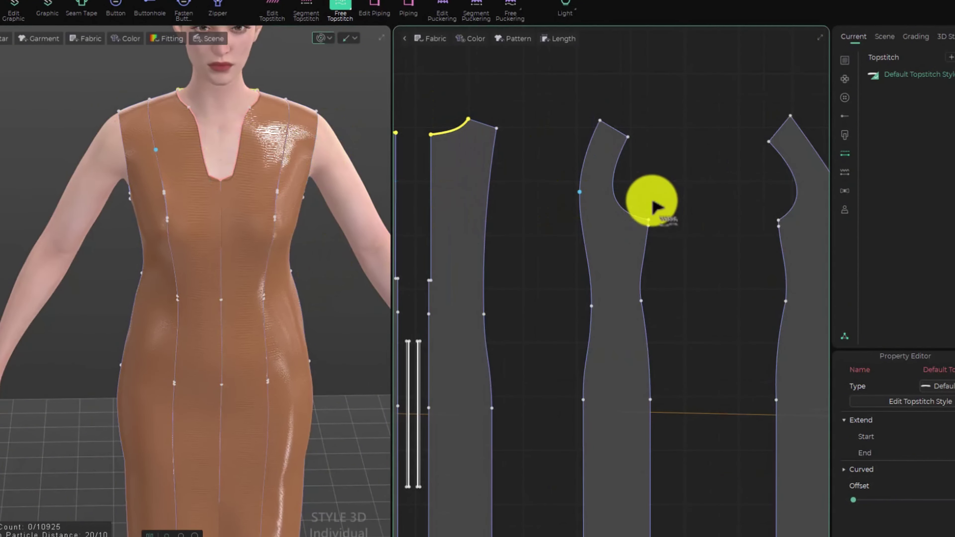
pyautogui.click(629, 139)
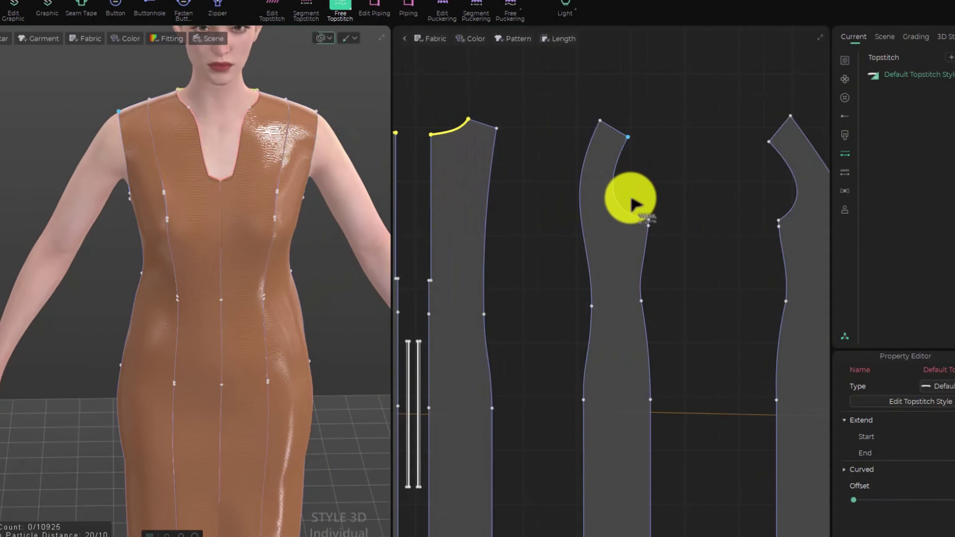
pyautogui.click(652, 223)
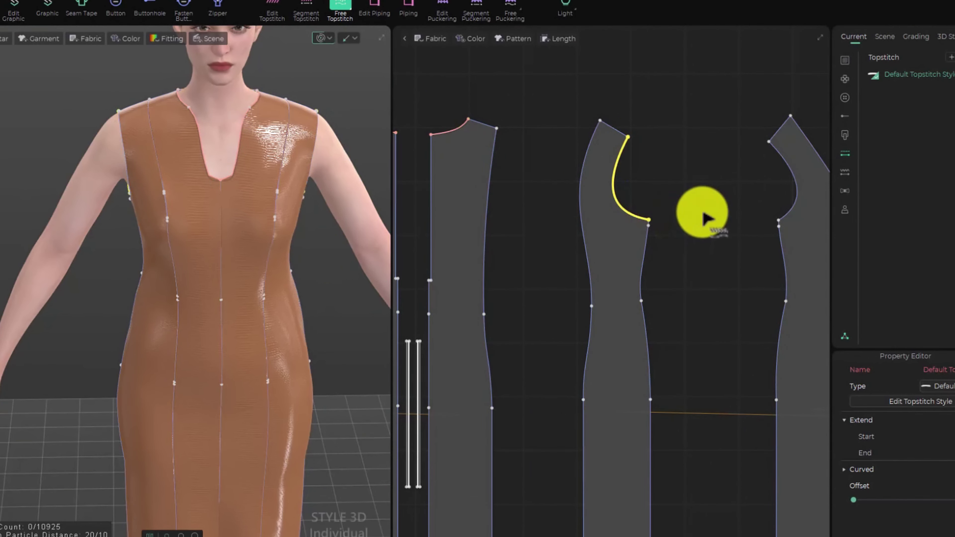
pyautogui.click(769, 143)
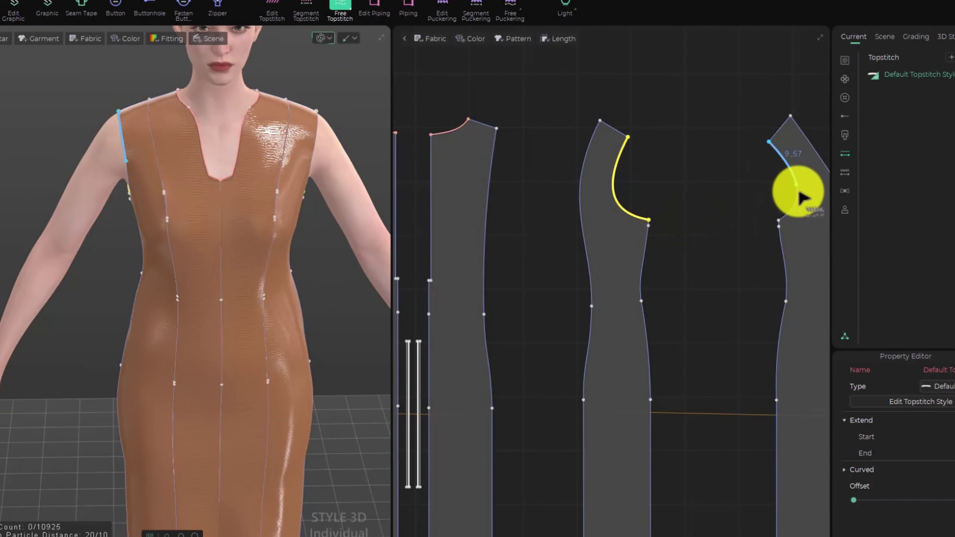
pyautogui.click(778, 222)
pyautogui.moveTo(171, 299); pyautogui.dragTo(270, 280, button='right')
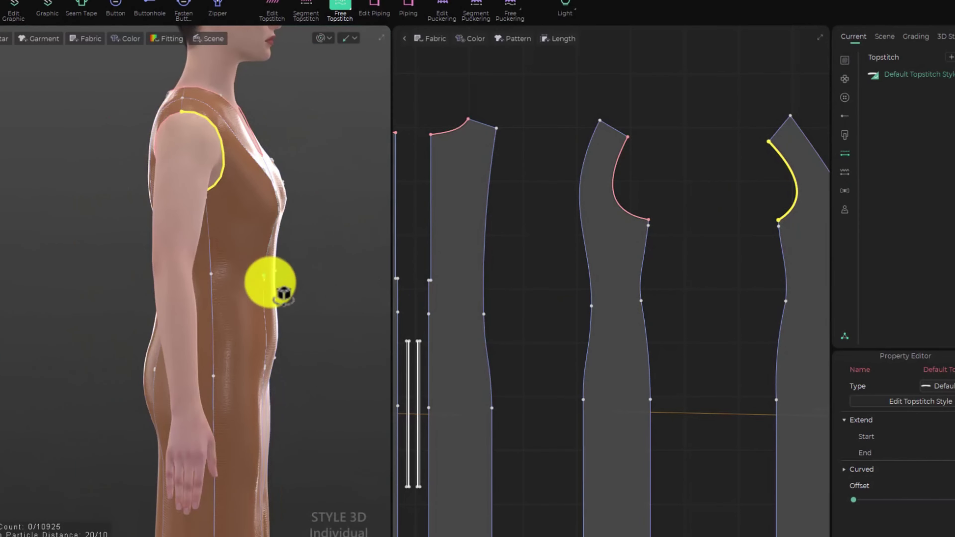
# Add free topstitches along the hem edges of the side-back and side-front pieces
pyautogui.scroll(-3, 677, 361)
pyautogui.scroll(-4, 665, 349)
pyautogui.moveTo(602, 282); pyautogui.dragTo(473, 56, button='middle')
pyautogui.scroll(3, 560, 168)
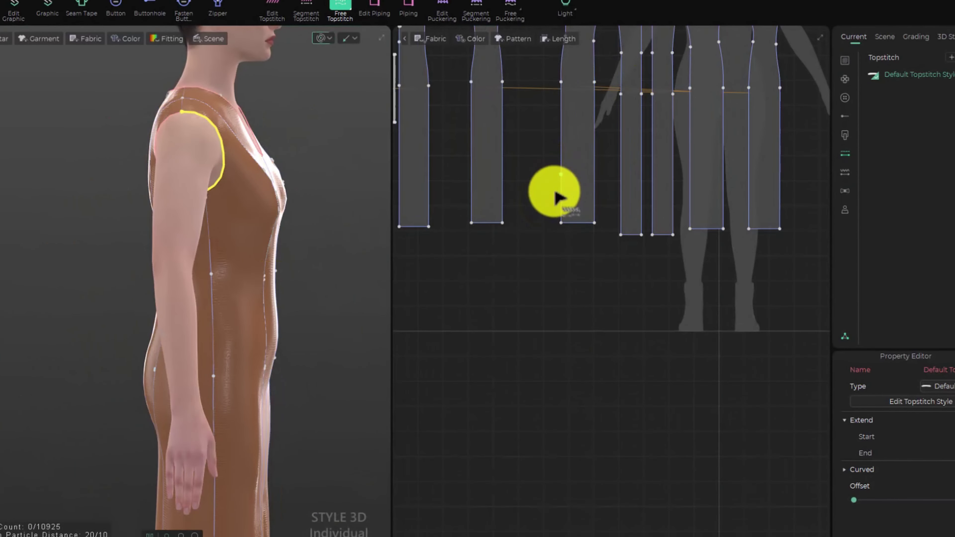
pyautogui.click(475, 228)
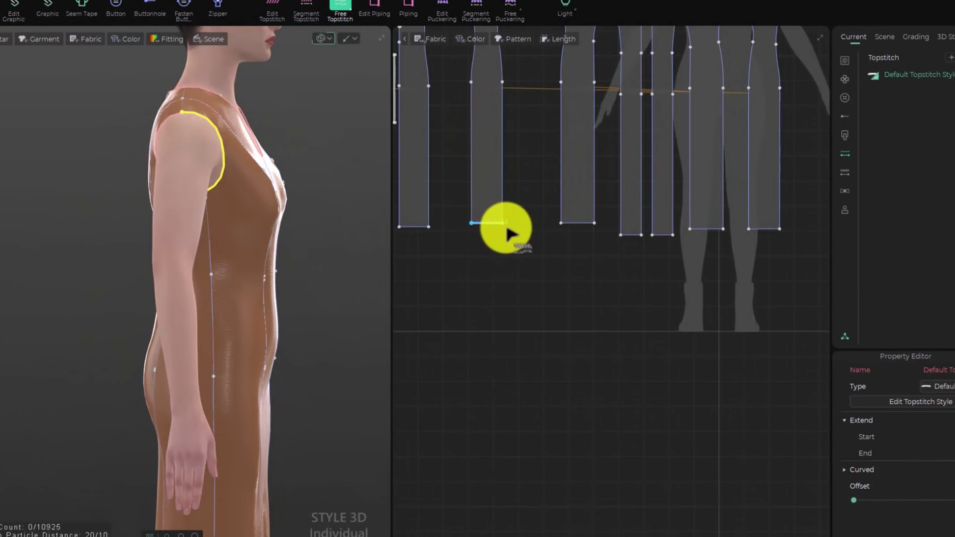
pyautogui.click(504, 225)
pyautogui.click(562, 225)
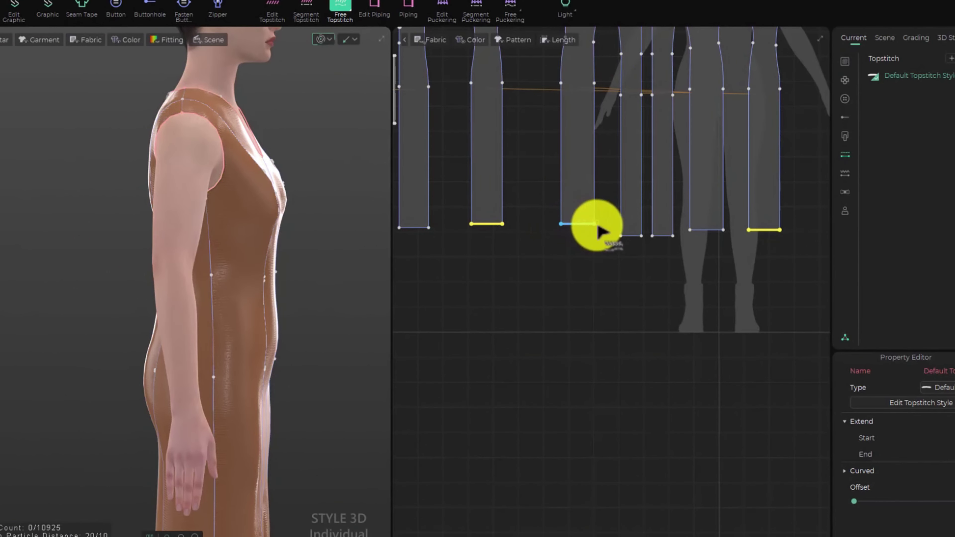
pyautogui.click(594, 224)
# Add free topstitches along the hem edges of the centre-front and centre-back pieces
pyautogui.click(620, 238)
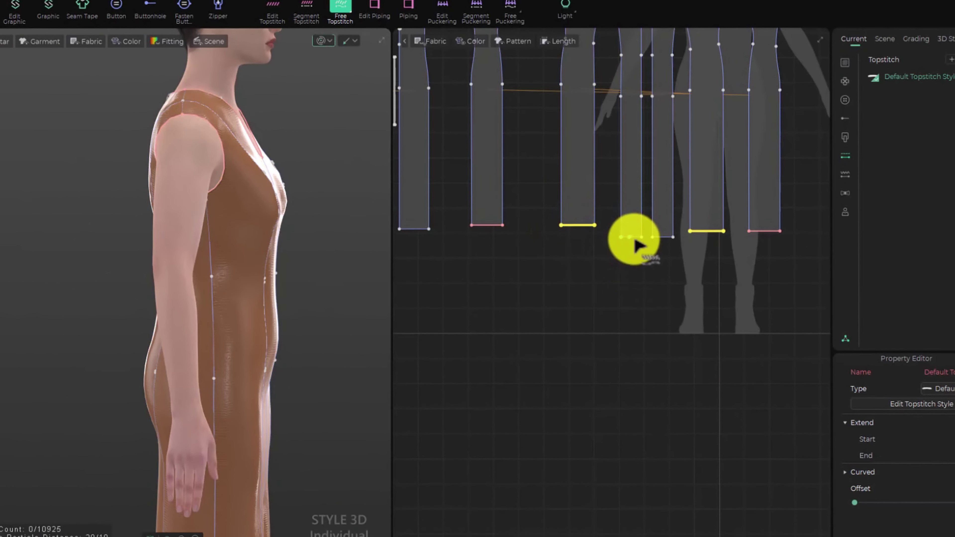
pyautogui.click(641, 237)
pyautogui.moveTo(550, 261); pyautogui.dragTo(661, 250, button='middle')
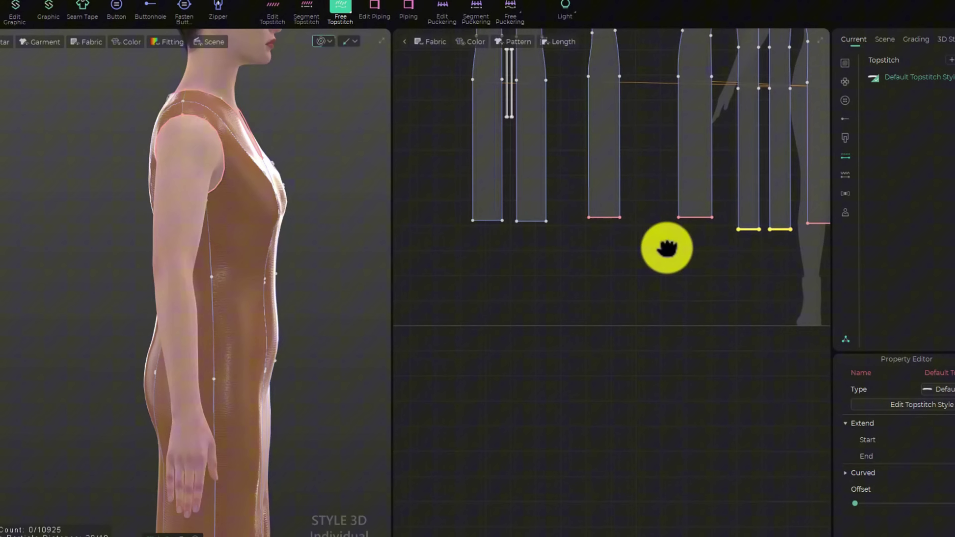
pyautogui.click(475, 222)
pyautogui.click(504, 223)
pyautogui.moveTo(293, 328); pyautogui.dragTo(260, 113, button='middle')
pyautogui.scroll(-2, 300, 245)
pyautogui.moveTo(312, 276); pyautogui.dragTo(237, 277, button='right')
pyautogui.scroll(2, 226, 163)
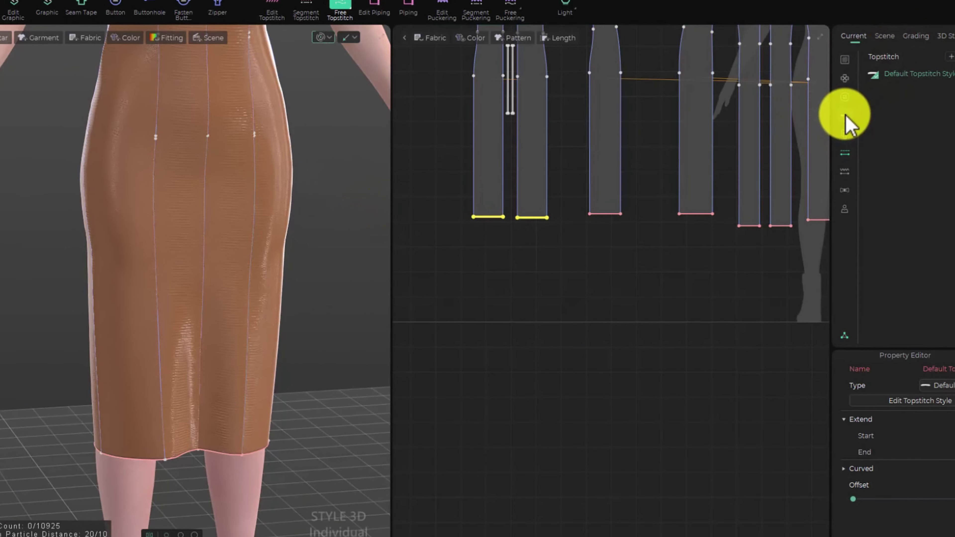
# Open the default topstitch style's properties and examine the topstitched front neckline on the avatar
pyautogui.click(844, 155)
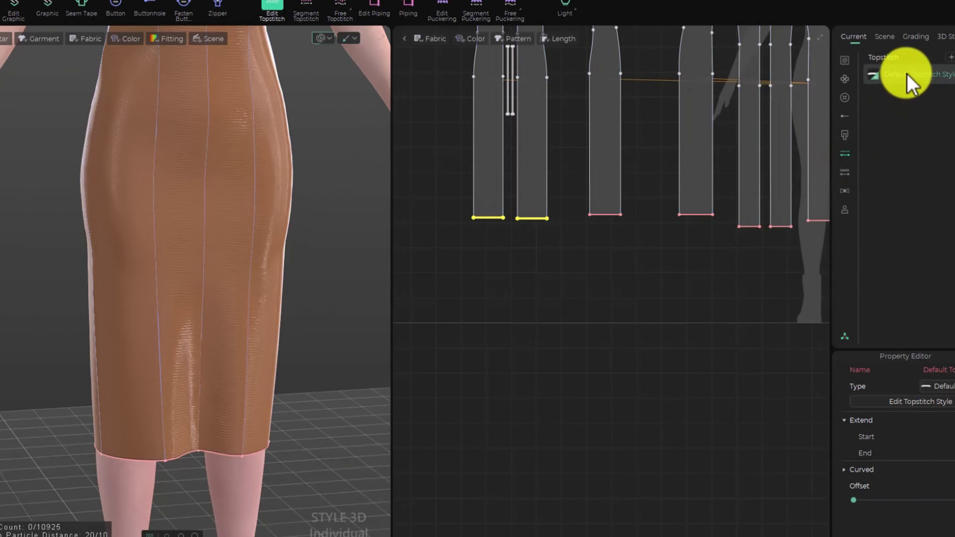
pyautogui.click(910, 82)
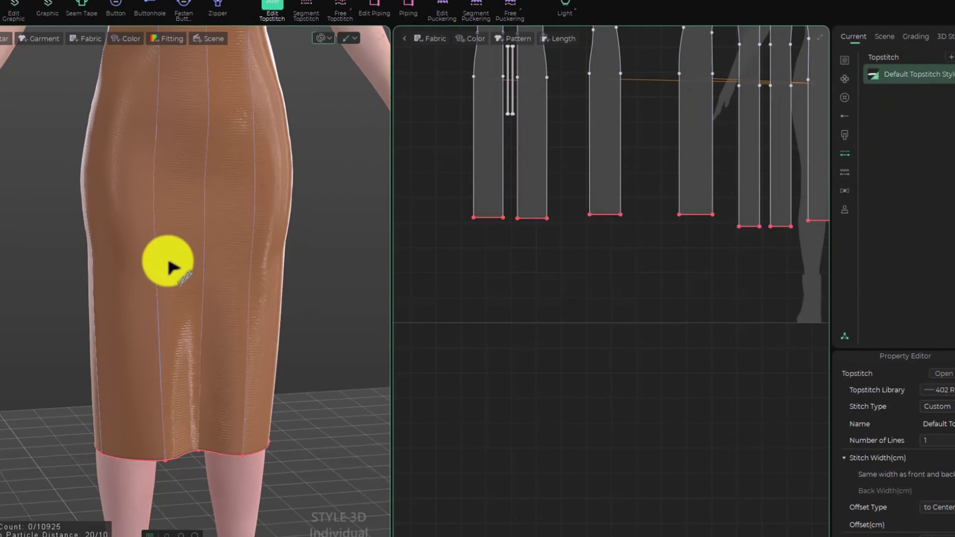
pyautogui.moveTo(220, 189); pyautogui.dragTo(286, 427, button='middle')
pyautogui.scroll(3, 260, 188)
pyautogui.scroll(3, 303, 160)
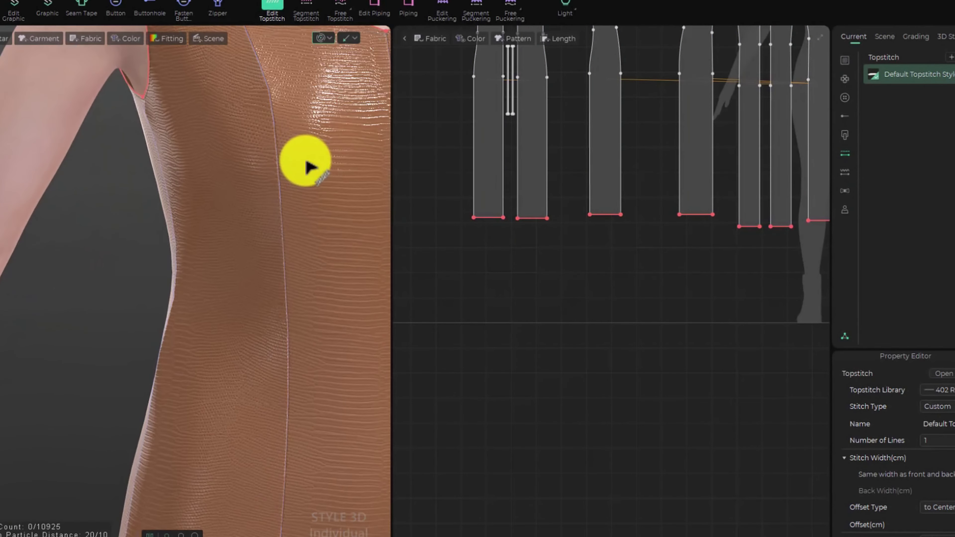
pyautogui.moveTo(305, 162); pyautogui.dragTo(215, 396, button='middle')
pyautogui.moveTo(327, 350); pyautogui.dragTo(308, 360, button='right')
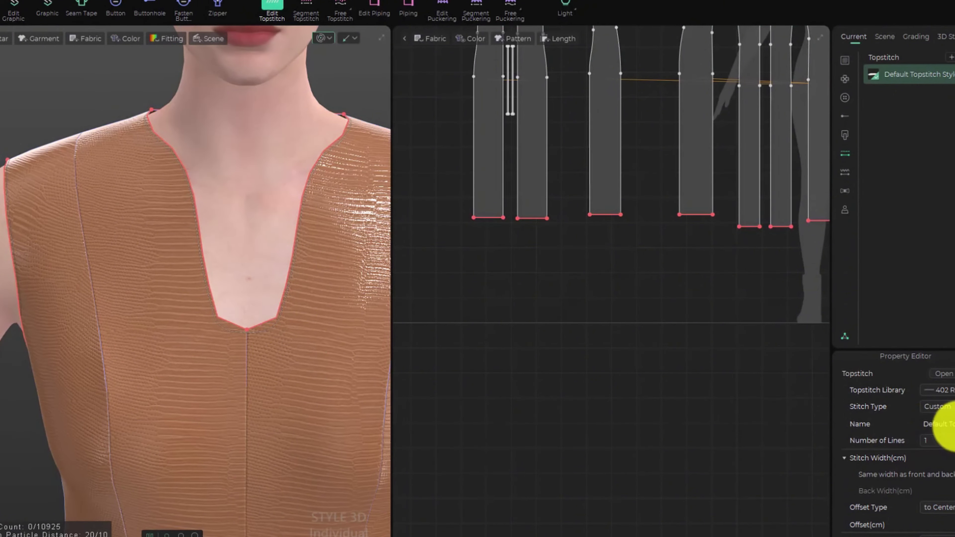
pyautogui.click(952, 441)
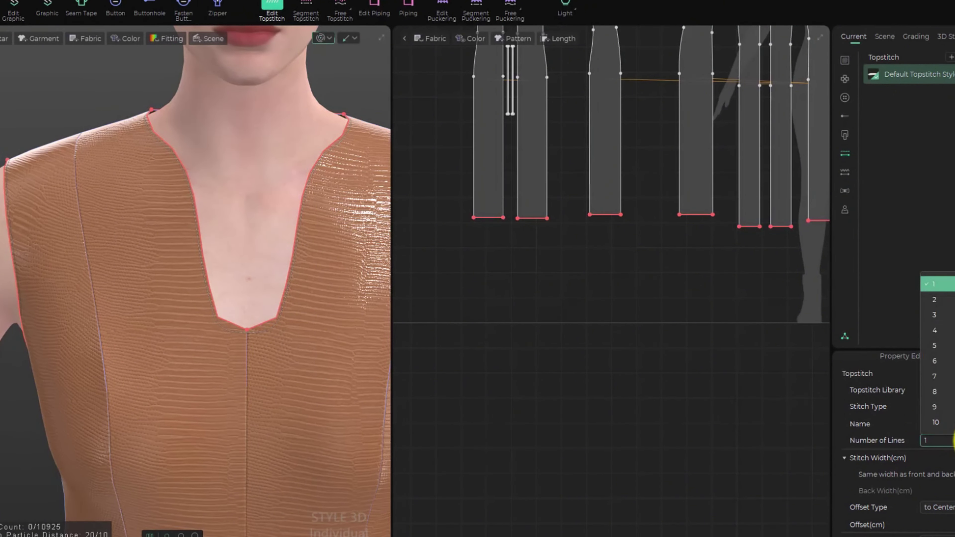
pyautogui.click(885, 305)
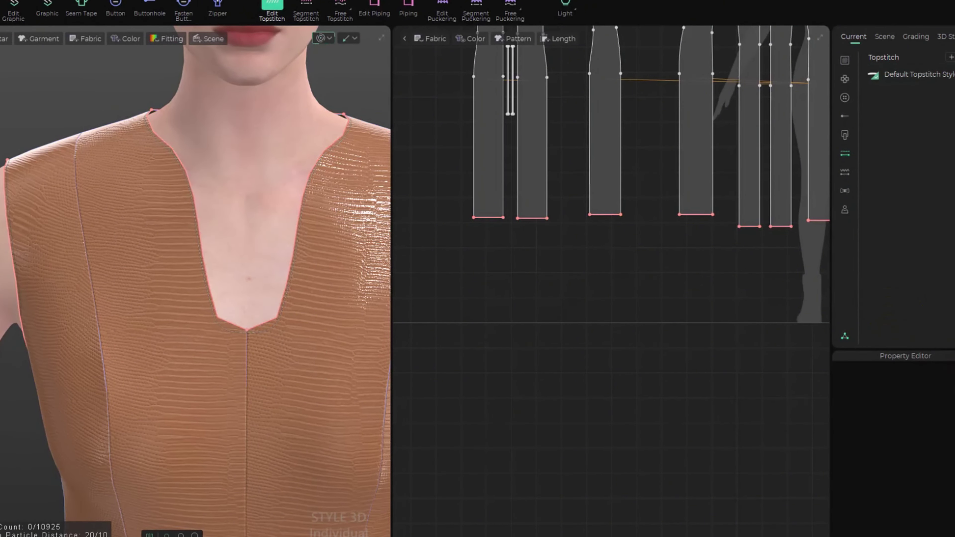
pyautogui.click(913, 75)
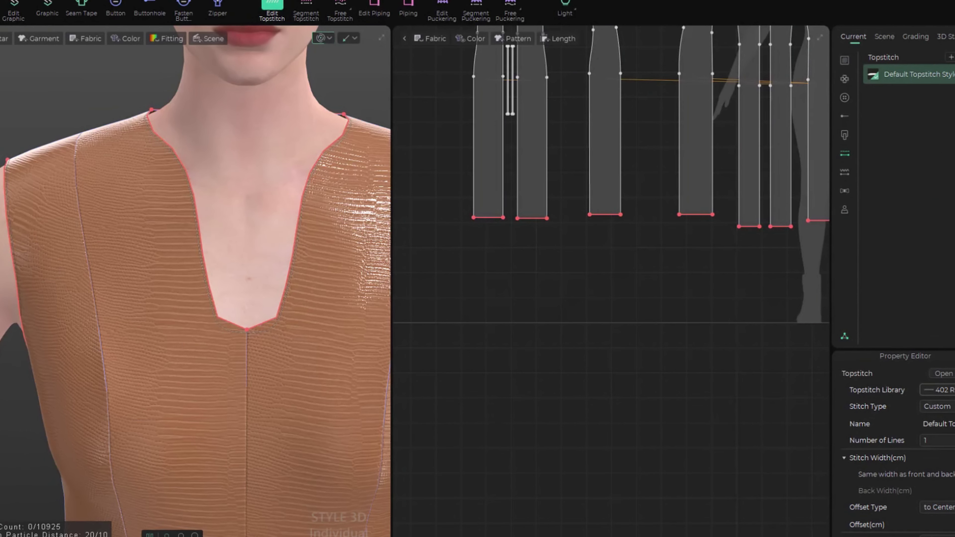
pyautogui.click(952, 390)
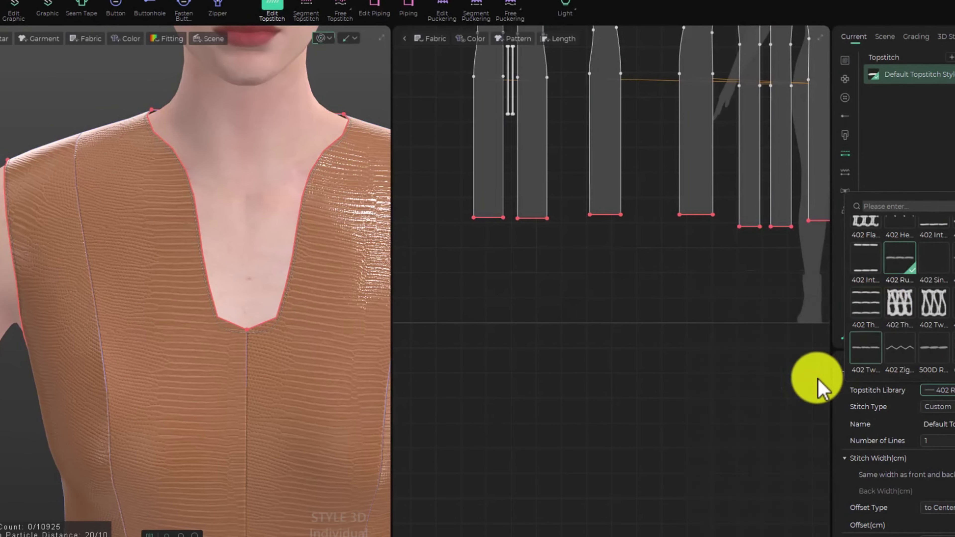
pyautogui.click(704, 359)
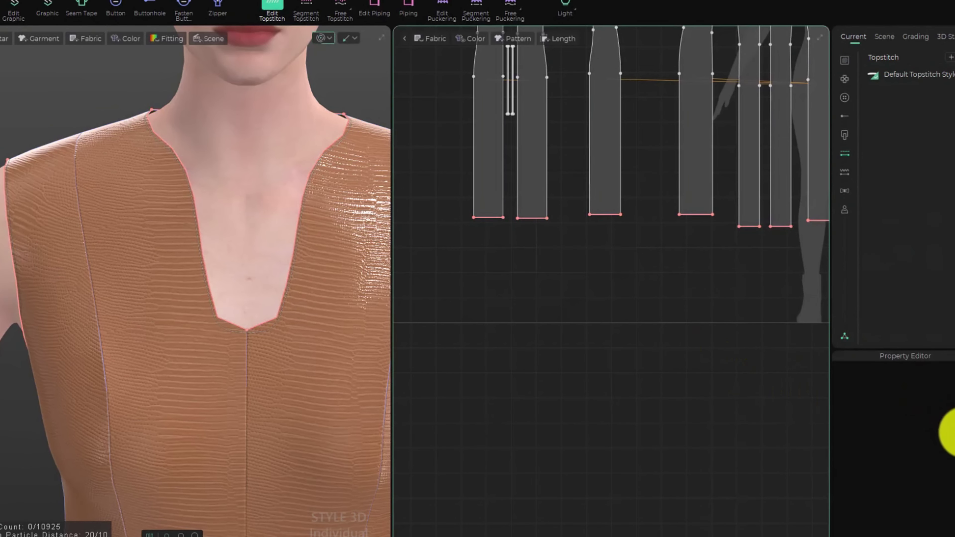
# Try the two-needle four-thread stitch type on the default topstitch style
pyautogui.click(912, 75)
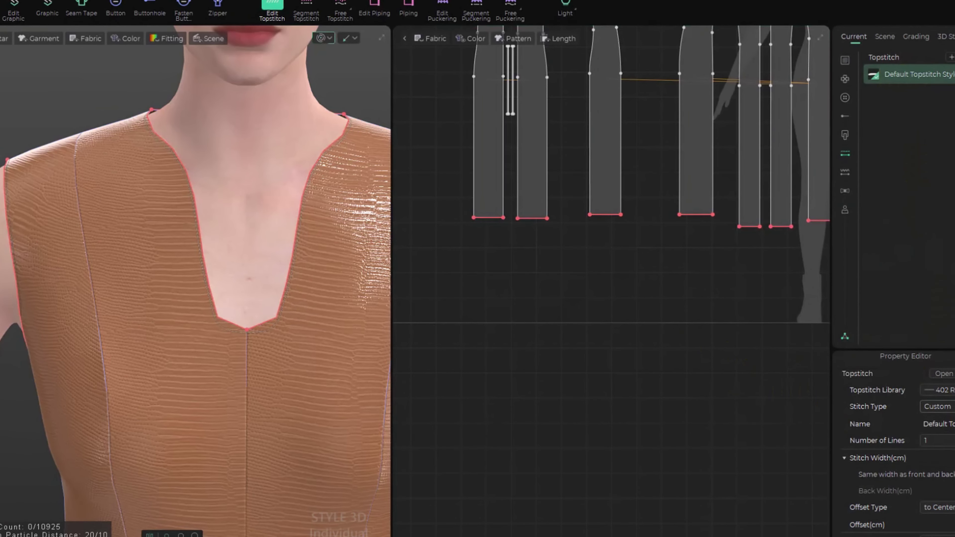
pyautogui.click(950, 407)
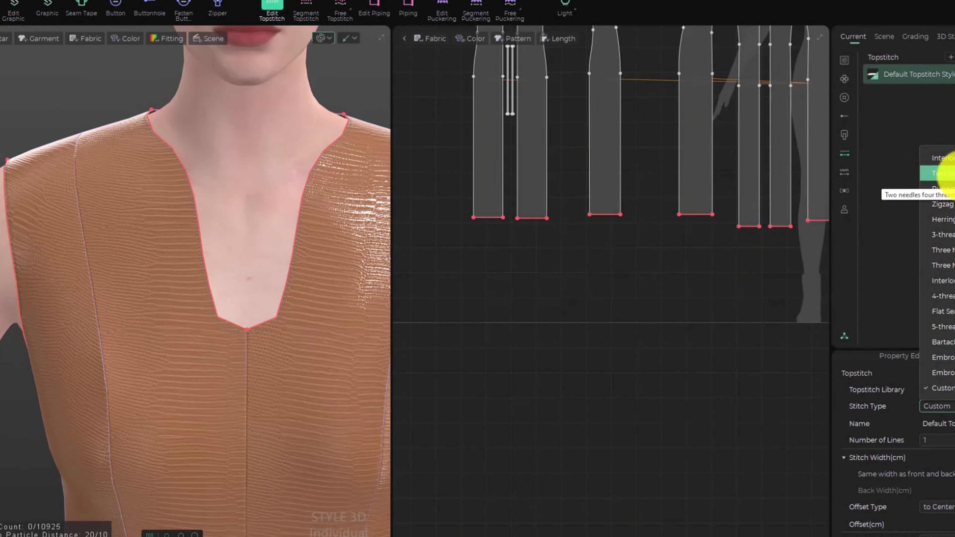
pyautogui.click(945, 173)
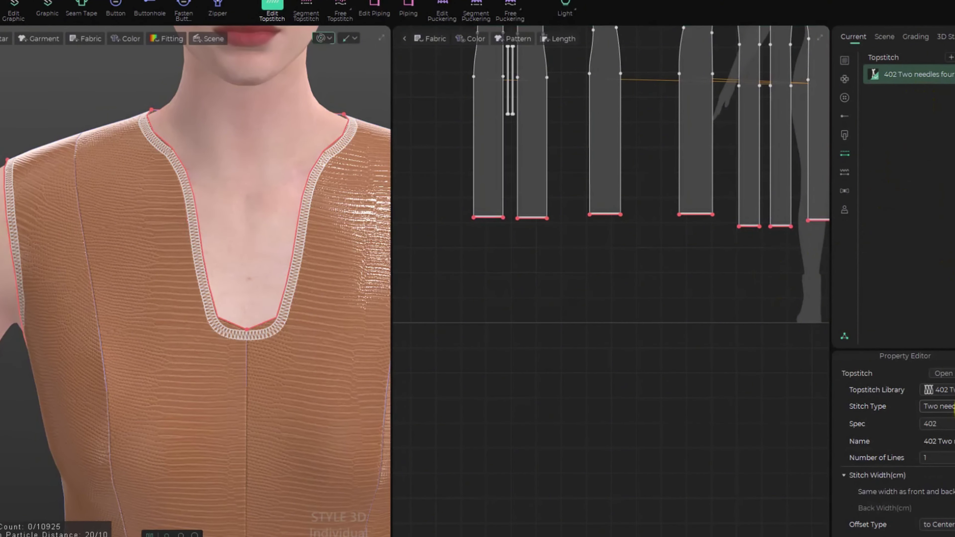
# Change the topstitch style to a Running Stitch with 2 lines and check it on the dress back
pyautogui.click(948, 406)
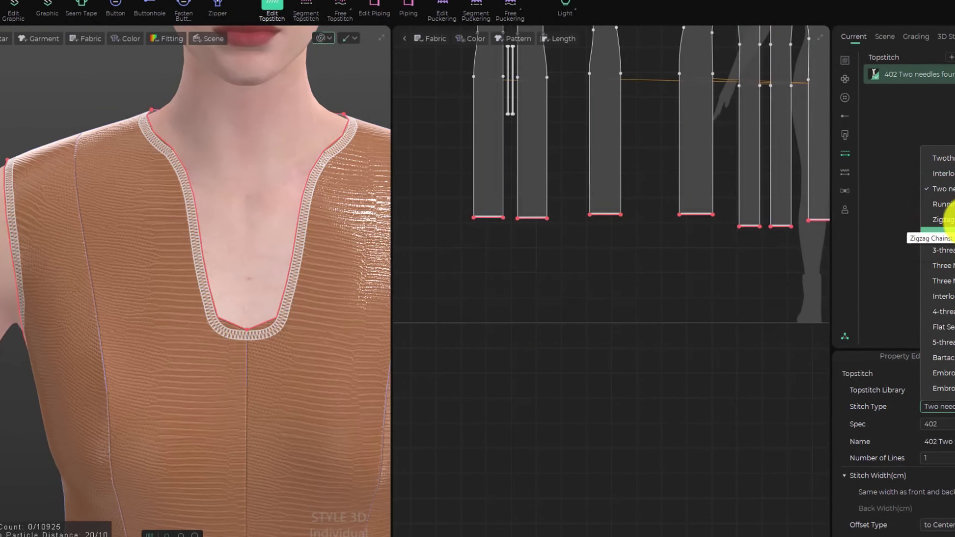
pyautogui.click(948, 203)
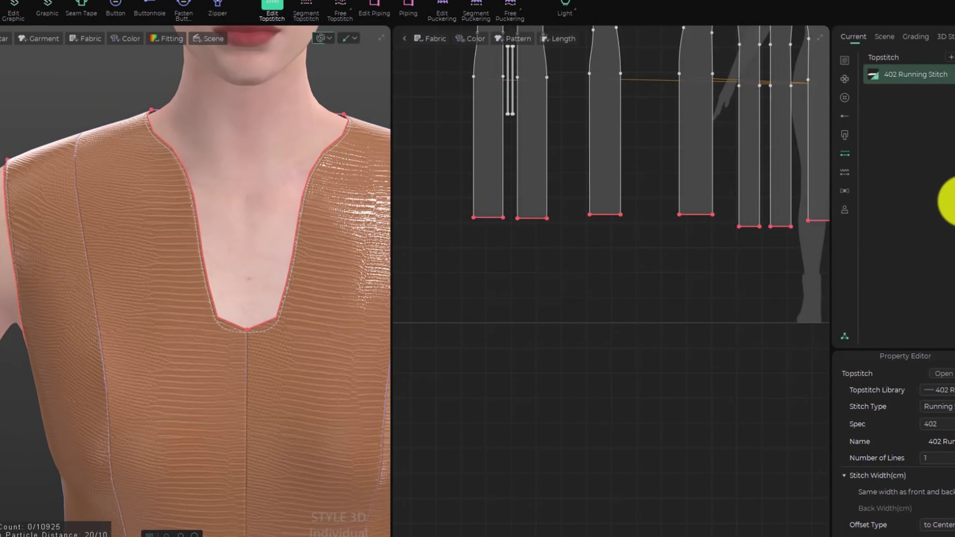
pyautogui.click(954, 458)
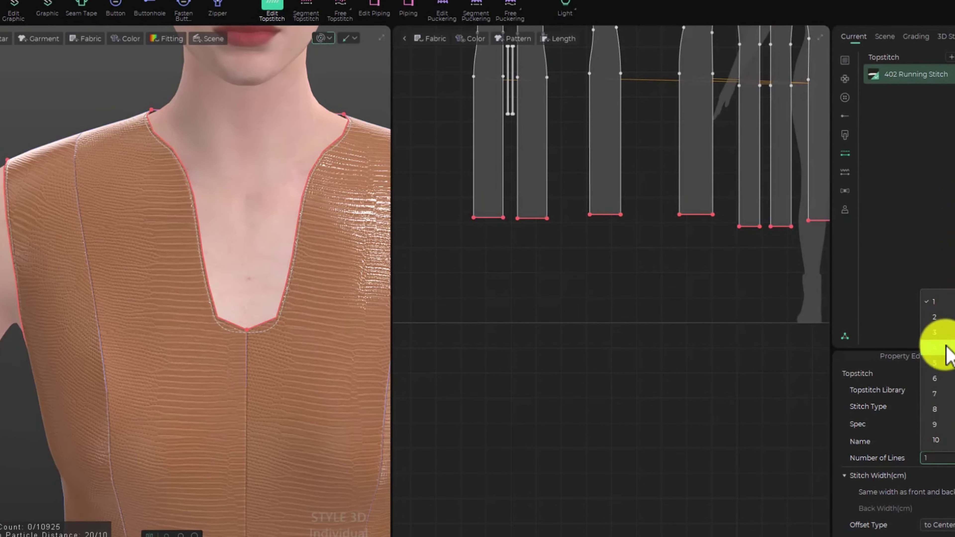
pyautogui.click(942, 320)
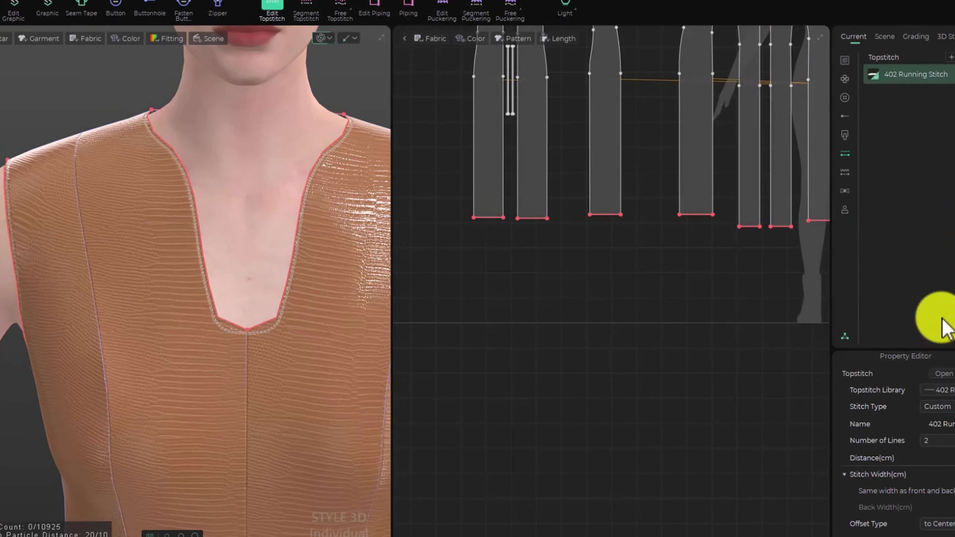
pyautogui.moveTo(109, 371); pyautogui.dragTo(340, 346, button='right')
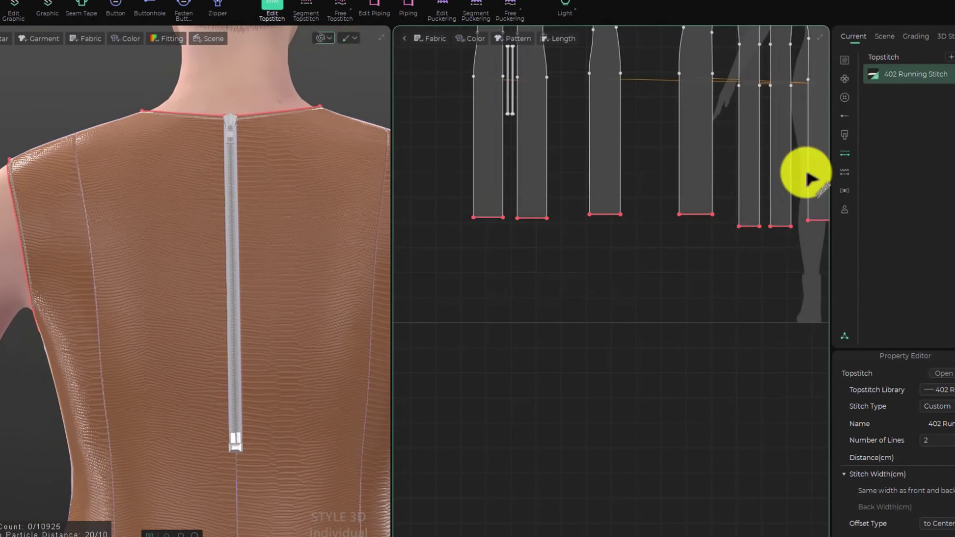
pyautogui.click(847, 154)
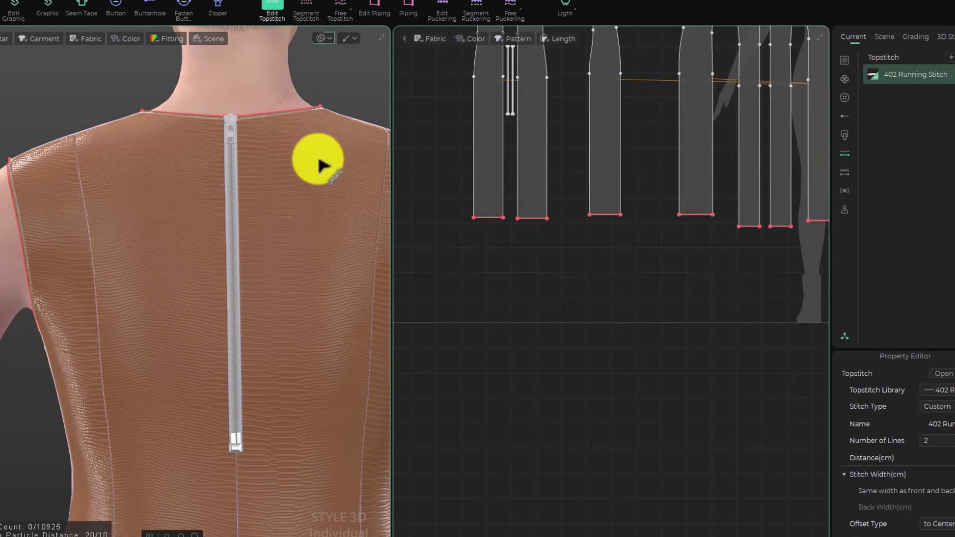
pyautogui.click(1, 3)
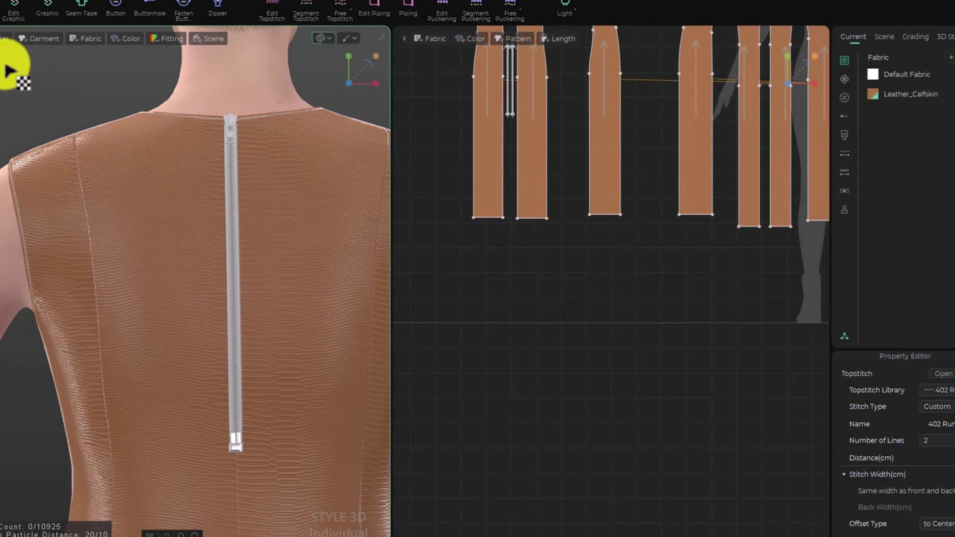
# Select the back zipper on the dress and look through its properties
pyautogui.click(32, 1)
pyautogui.click(1, 7)
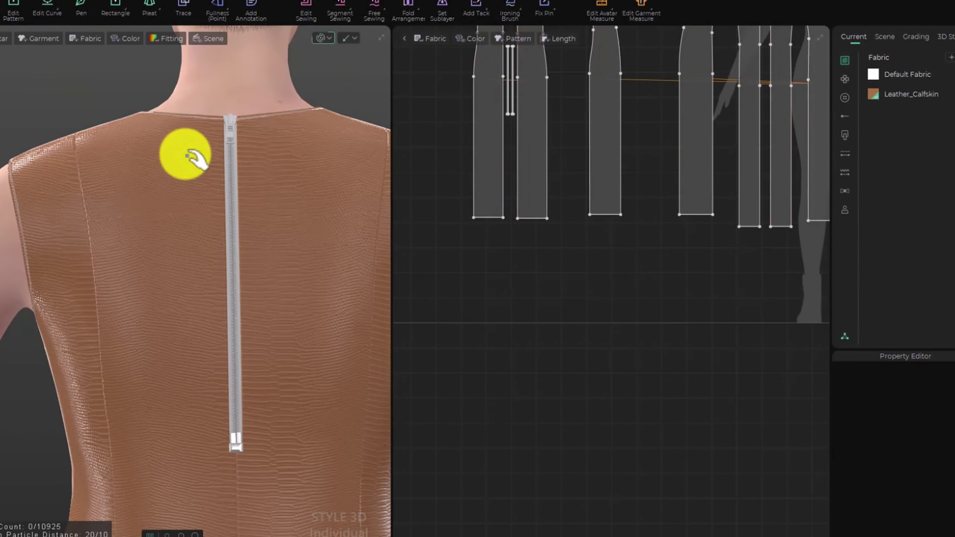
pyautogui.moveTo(232, 168); pyautogui.dragTo(232, 151)
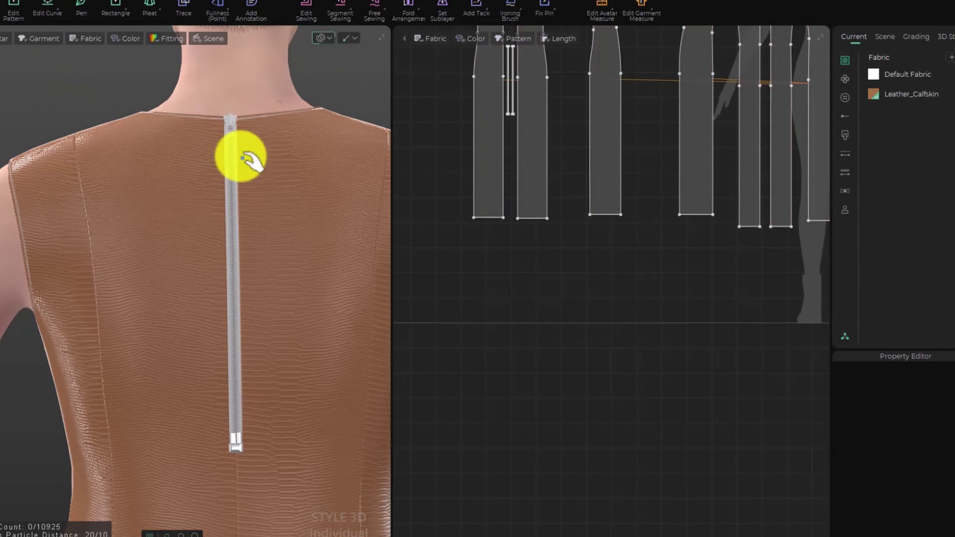
pyautogui.press('c')
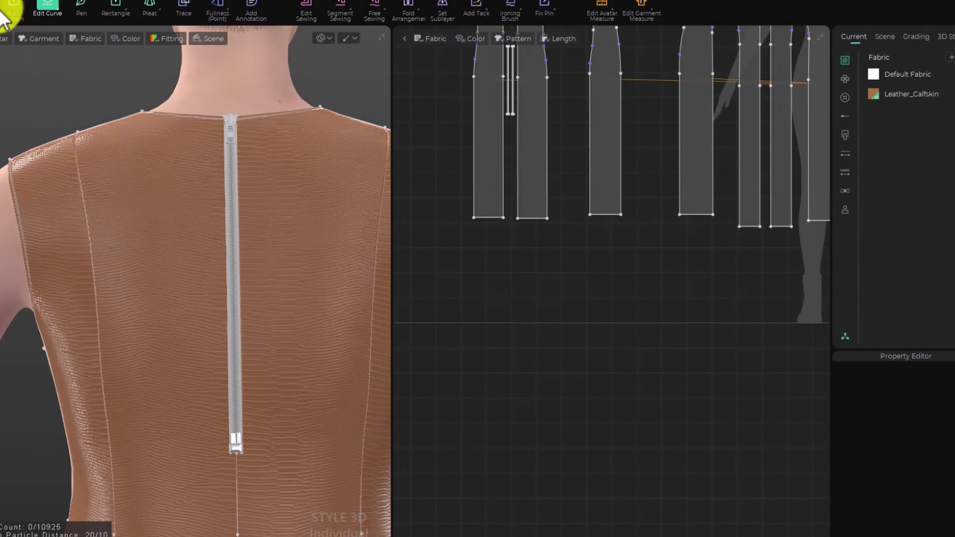
pyautogui.click(11, 9)
pyautogui.click(235, 193)
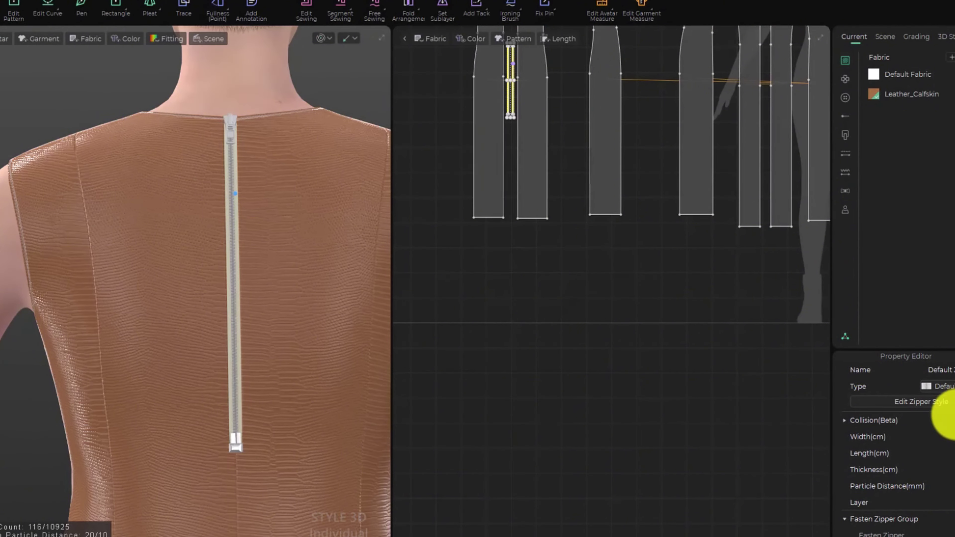
pyautogui.scroll(-3, 936, 452)
pyautogui.scroll(-2, 938, 463)
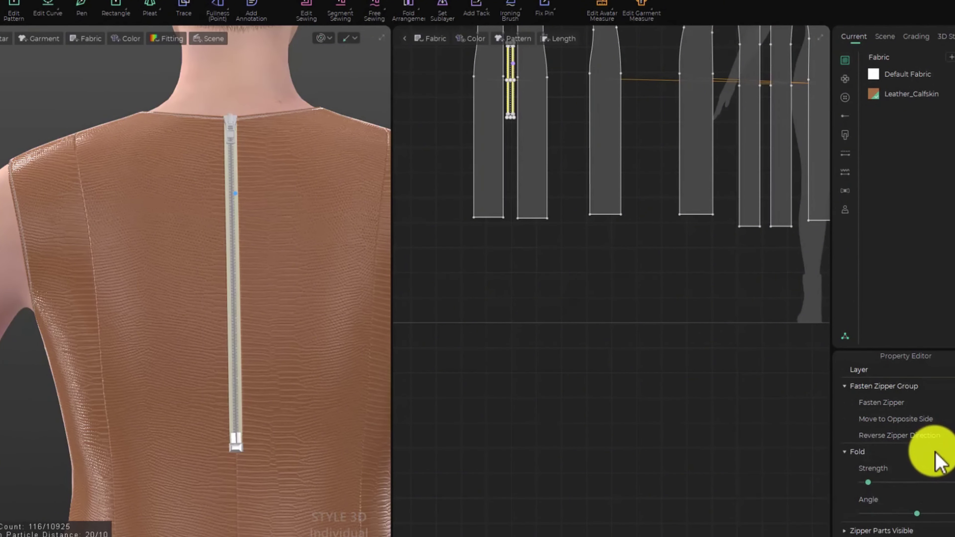
pyautogui.scroll(5, 939, 458)
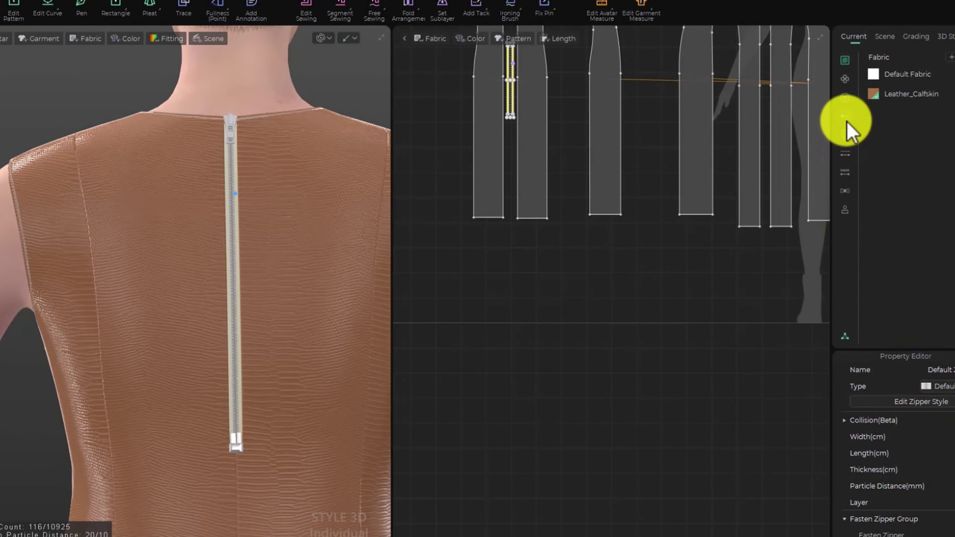
# Open the default zipper style and set the rendering type of its teeth to Metal
pyautogui.click(846, 133)
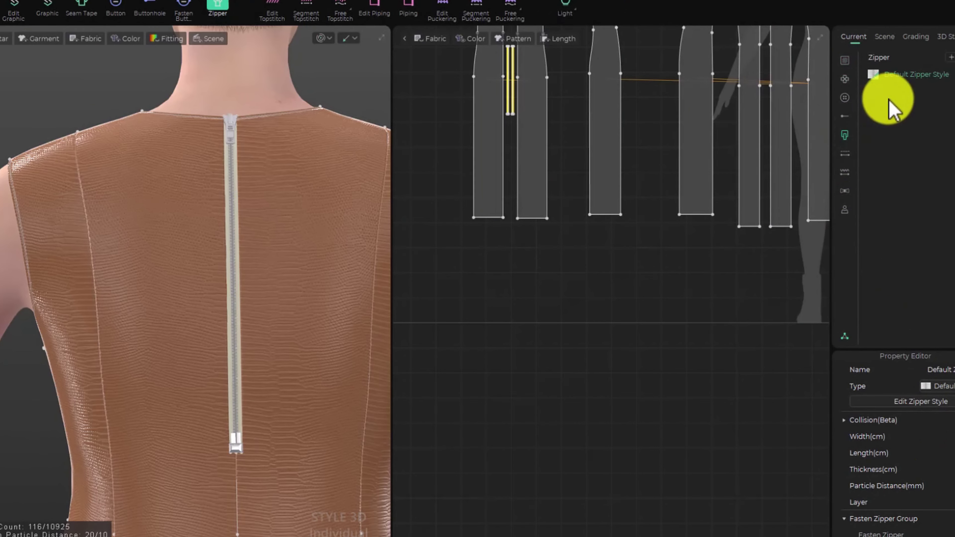
pyautogui.click(916, 74)
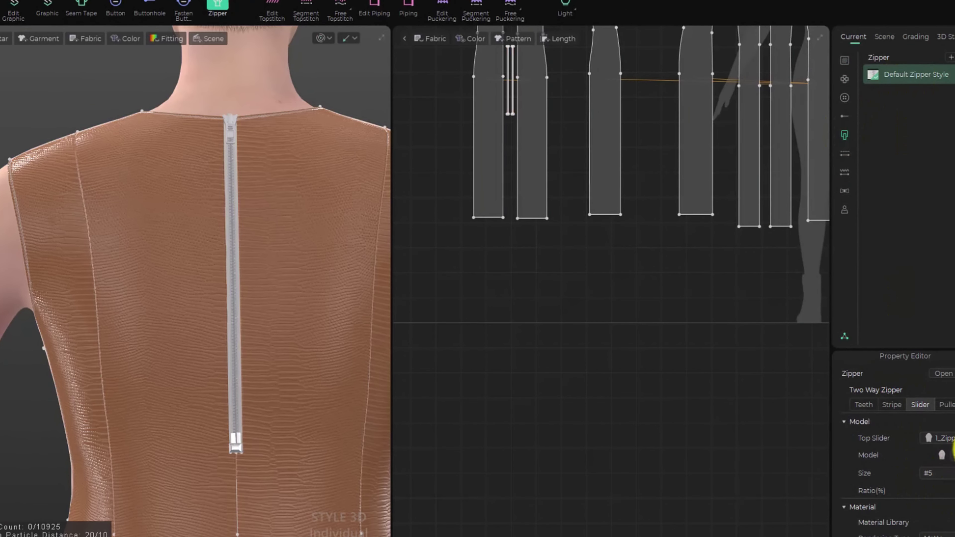
pyautogui.click(864, 406)
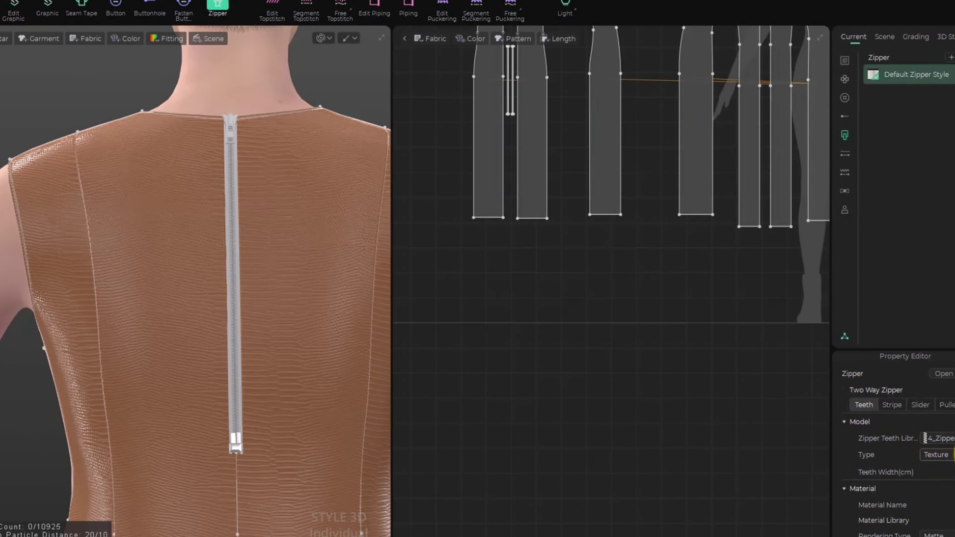
pyautogui.scroll(-2, 949, 491)
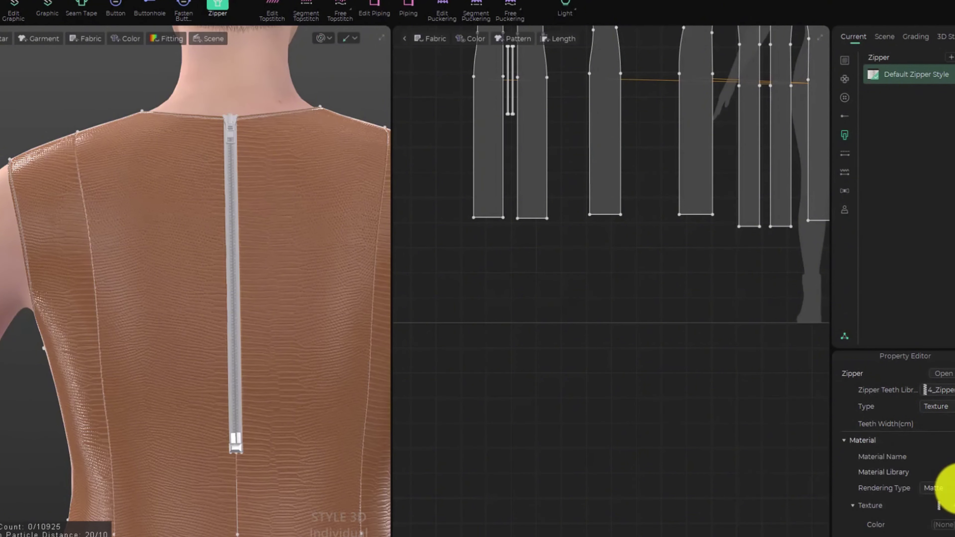
pyautogui.click(941, 487)
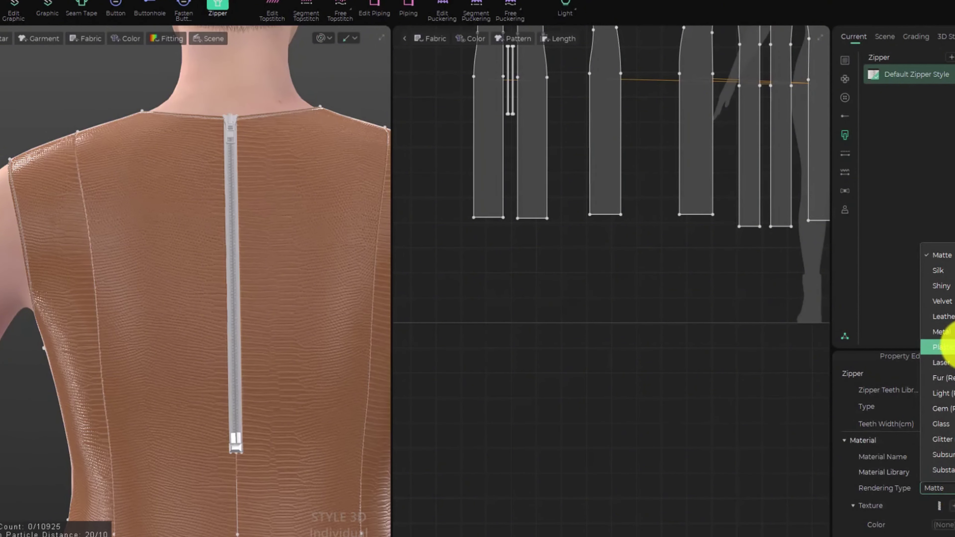
pyautogui.click(947, 331)
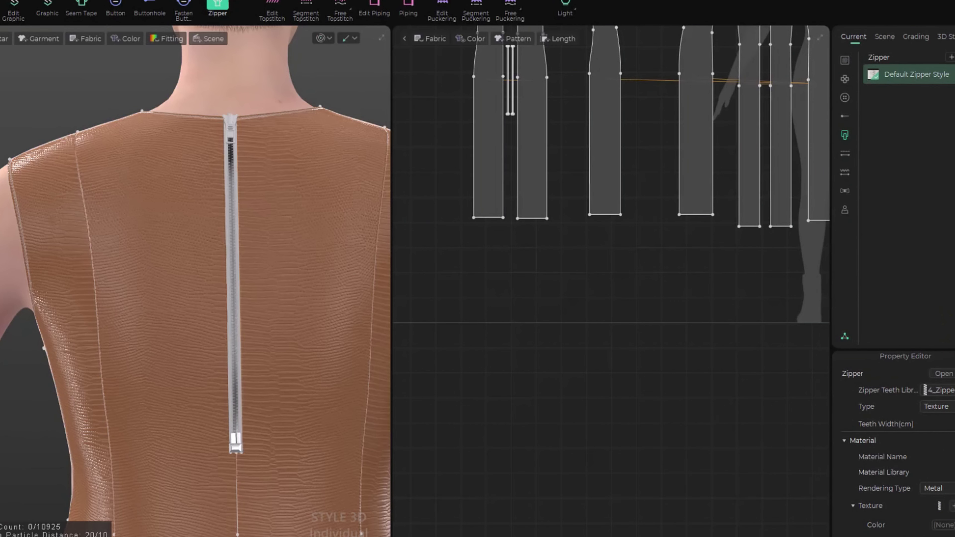
# Colour the zipper teeth dark brown with hex value 633100
pyautogui.click(951, 525)
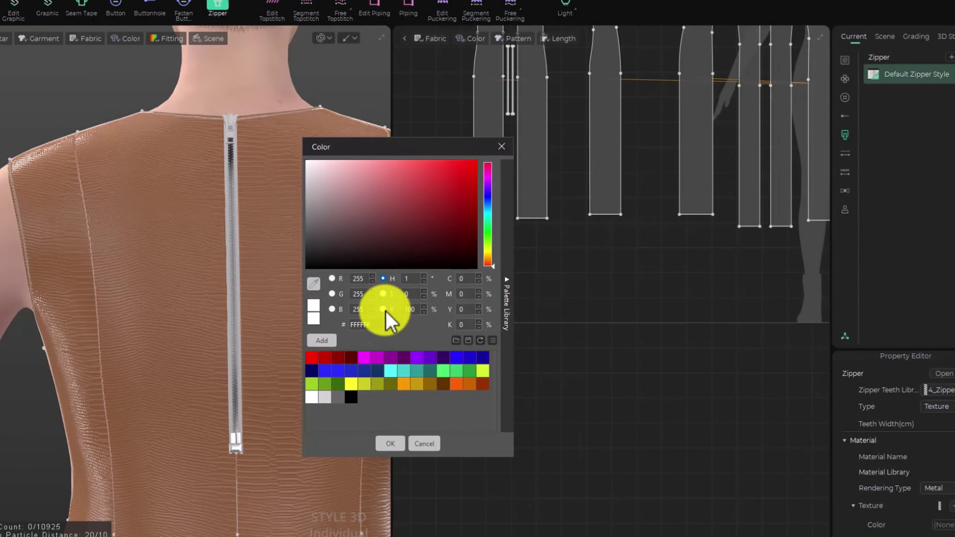
pyautogui.click(447, 387)
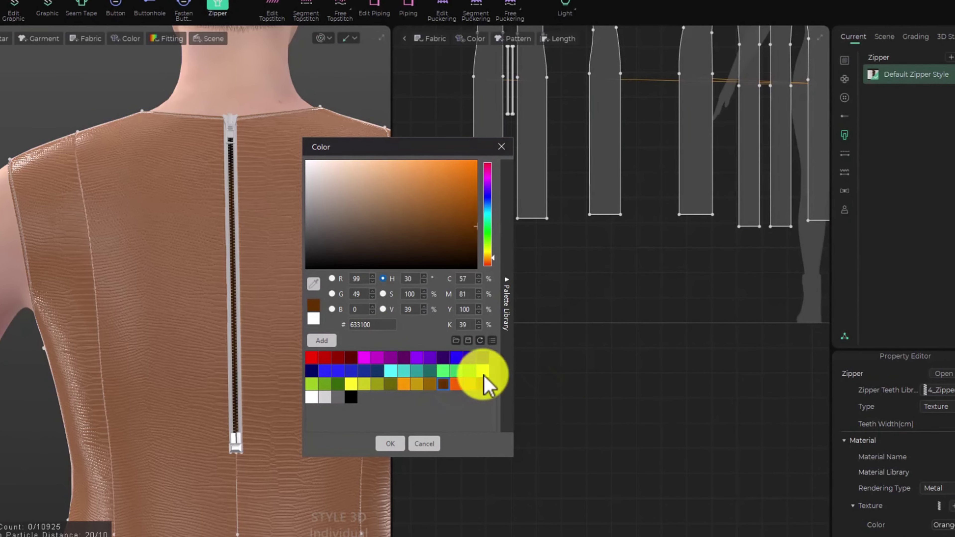
pyautogui.click(393, 443)
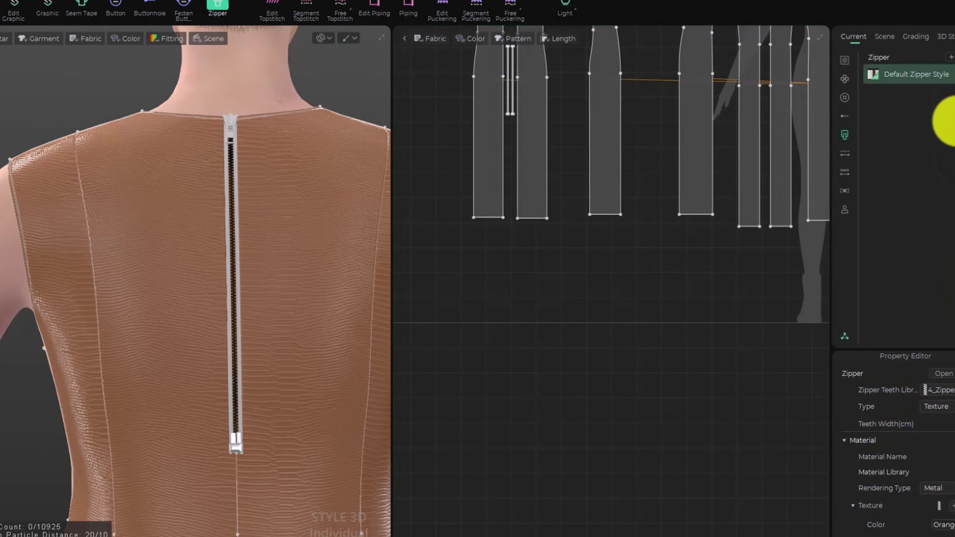
pyautogui.doubleClick(938, 74)
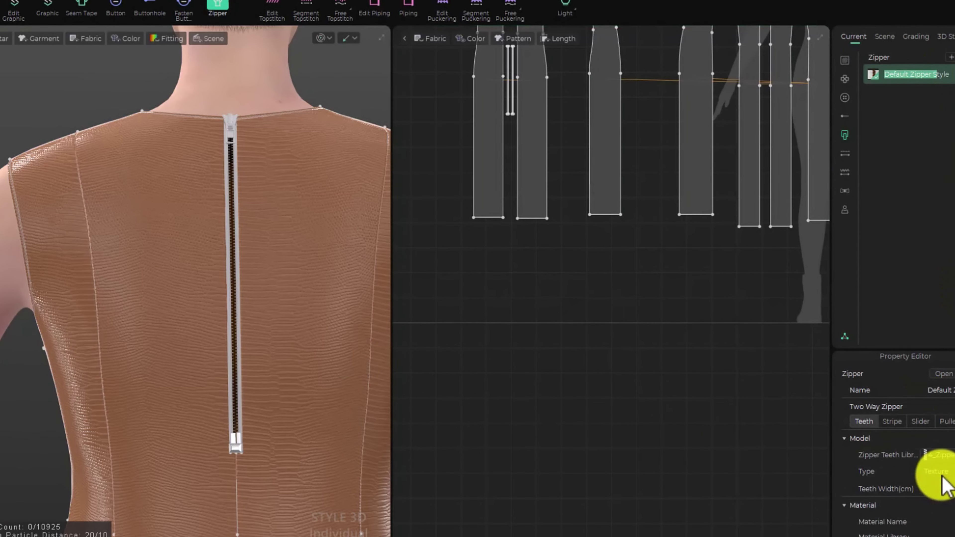
# Give the zipper slider the Metal rendering type and the dark brown colour 633100
pyautogui.click(920, 422)
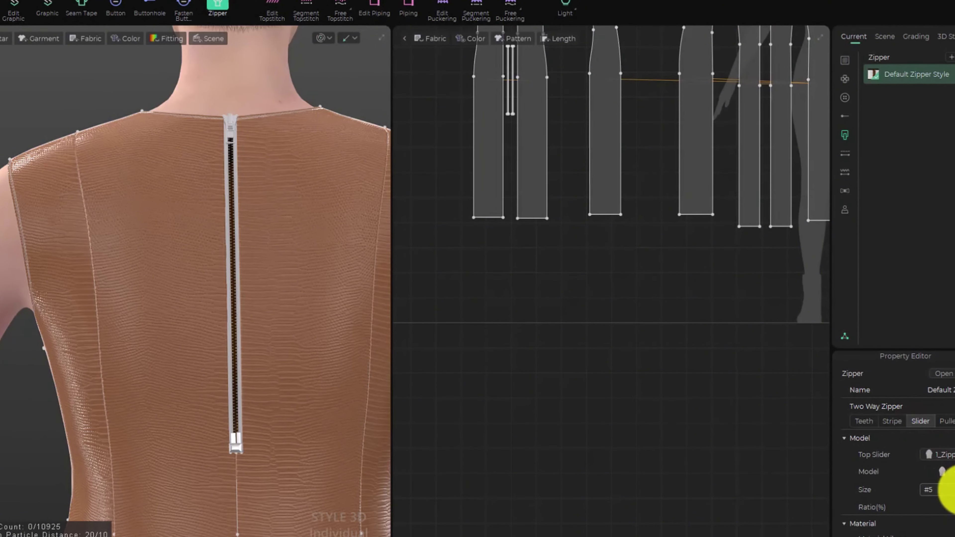
pyautogui.scroll(-5, 857, 503)
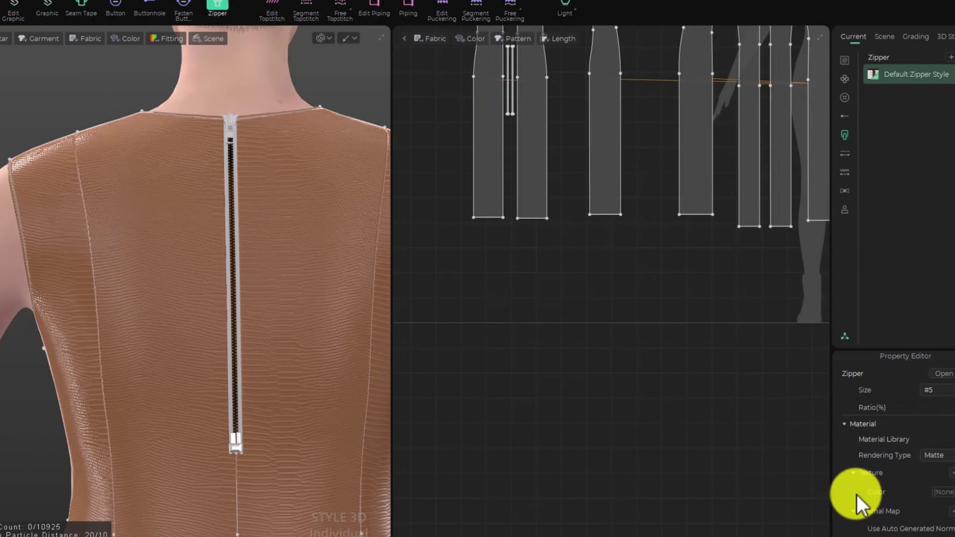
pyautogui.click(951, 405)
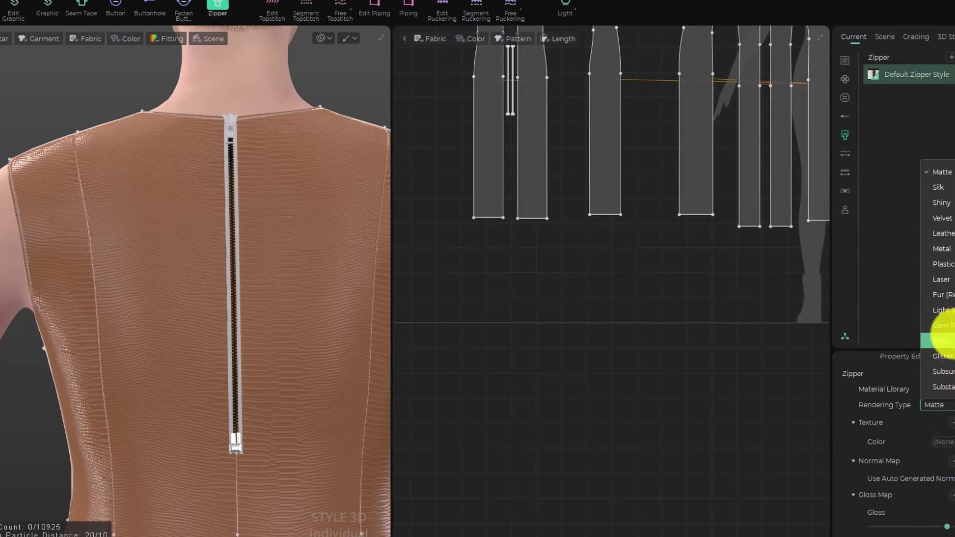
pyautogui.click(943, 248)
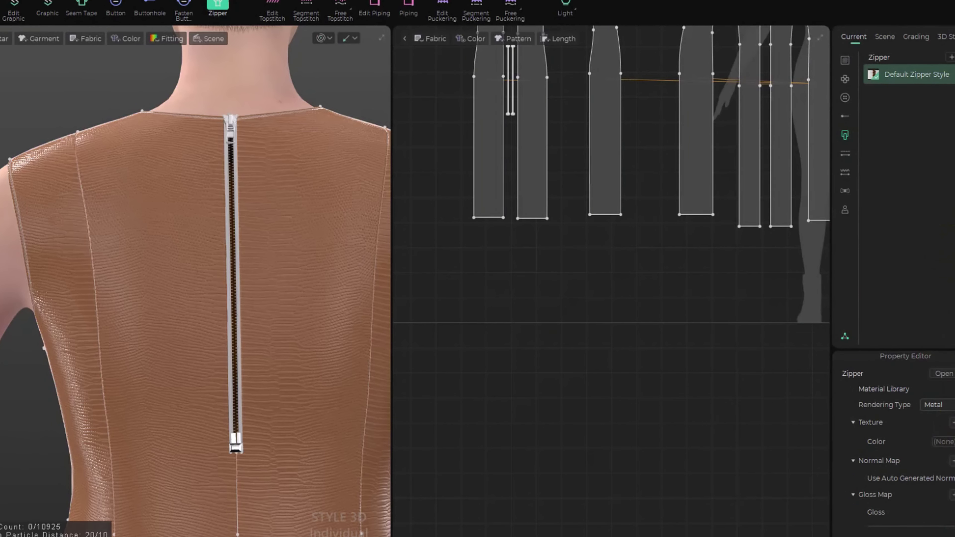
pyautogui.click(953, 441)
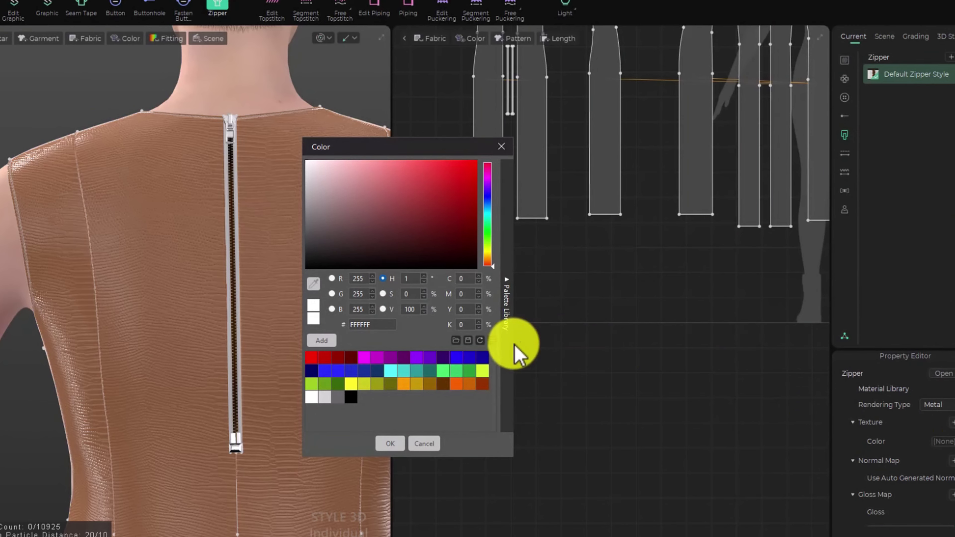
pyautogui.click(445, 386)
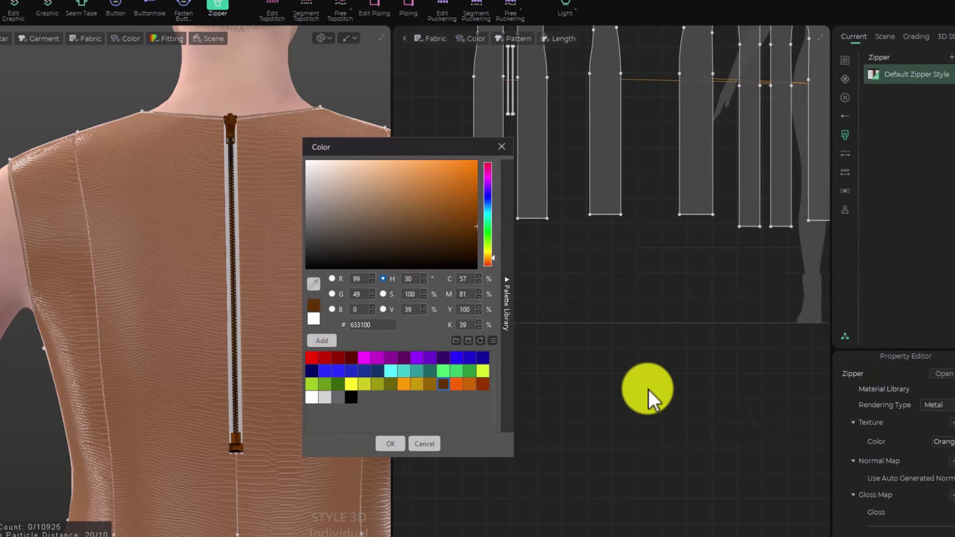
pyautogui.click(390, 443)
# Colour the zipper stripe golden brown with hex value 956401
pyautogui.scroll(3, 918, 446)
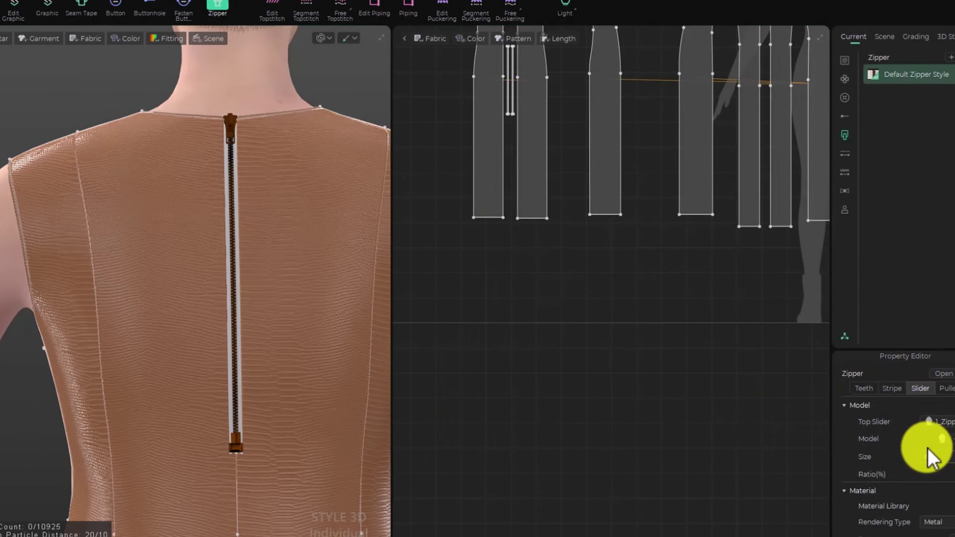
pyautogui.click(892, 389)
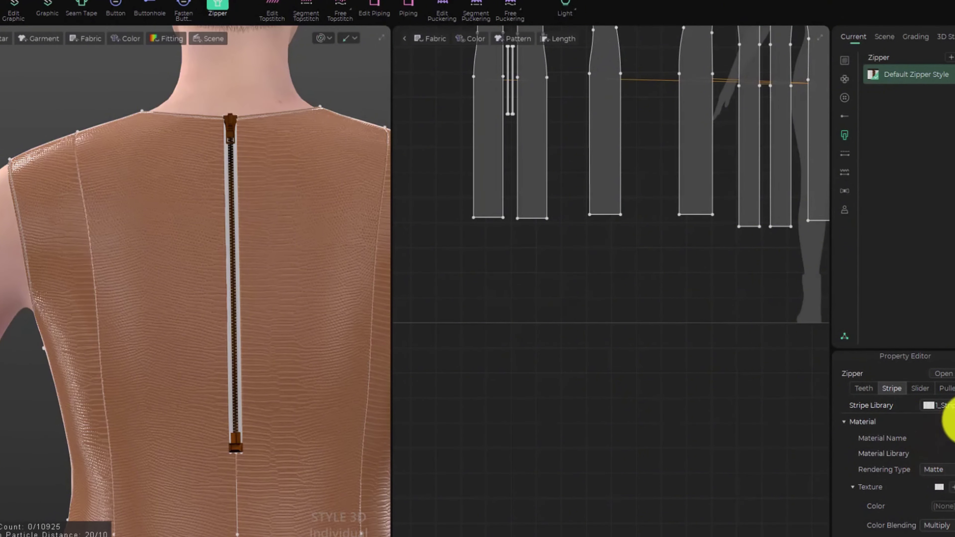
pyautogui.click(953, 405)
pyautogui.click(954, 406)
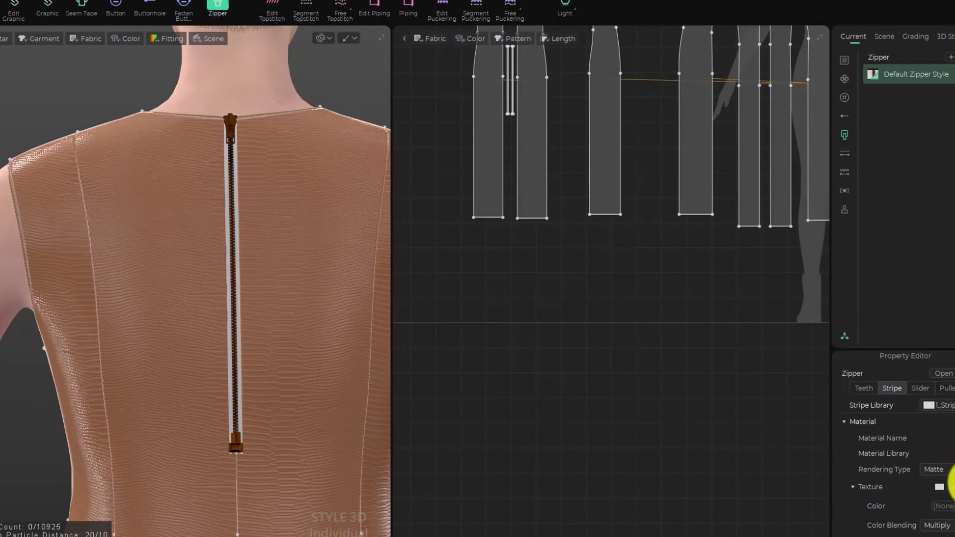
pyautogui.click(944, 506)
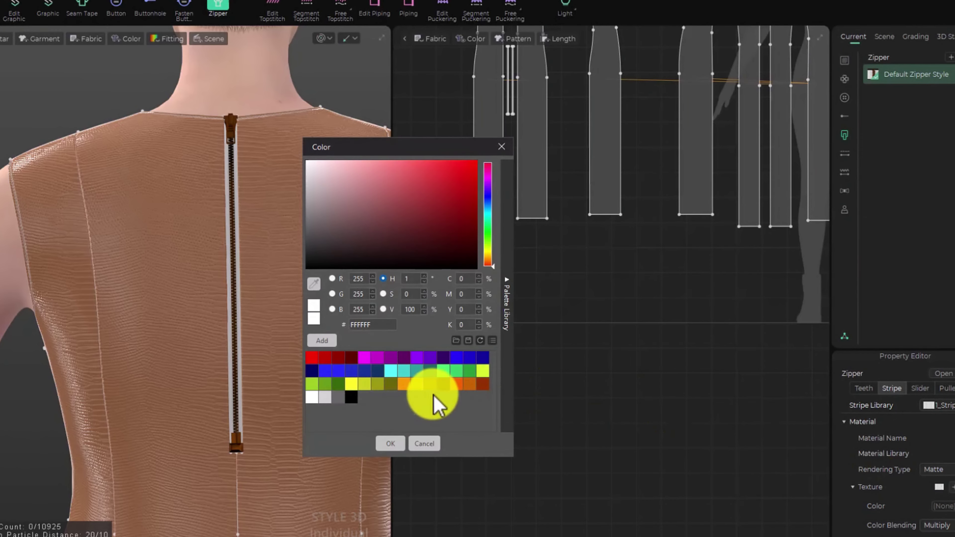
pyautogui.click(444, 387)
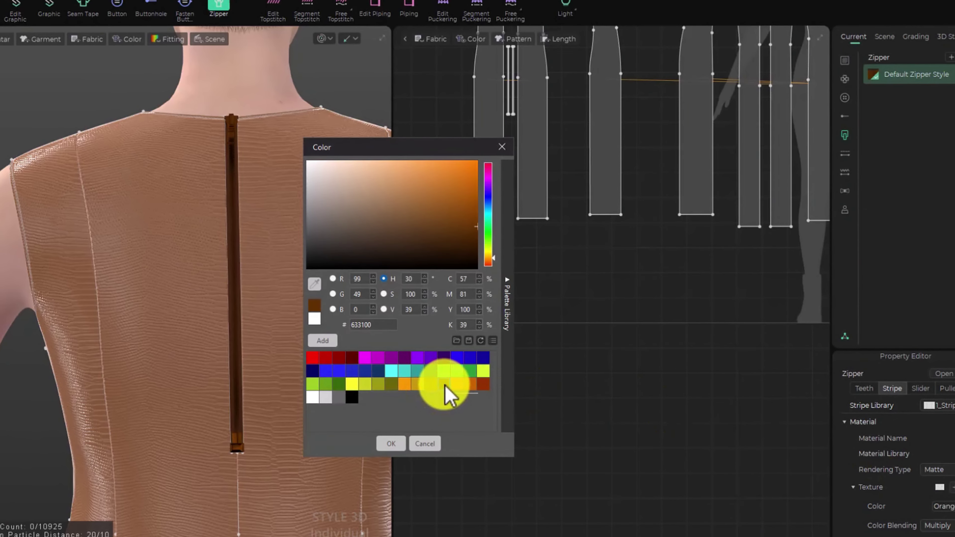
pyautogui.click(431, 387)
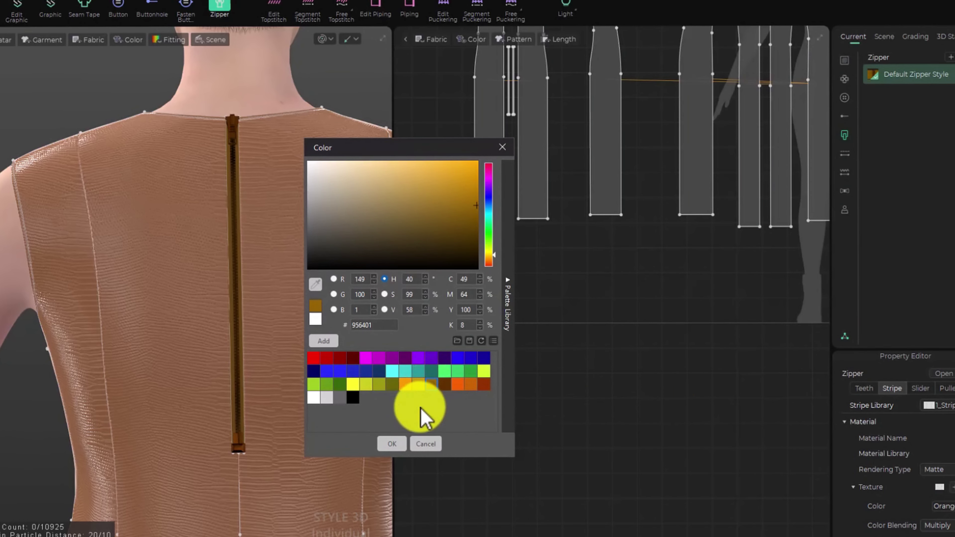
pyautogui.click(391, 443)
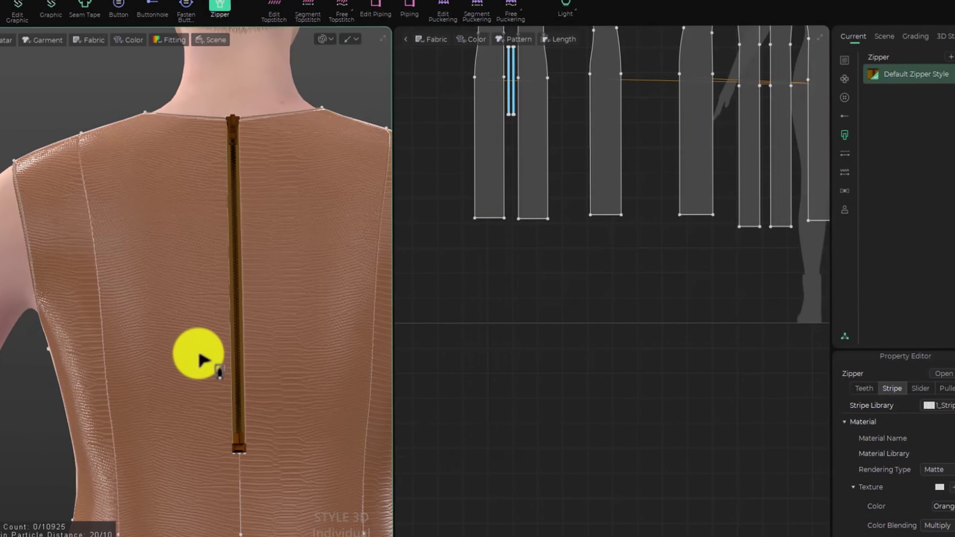
# Try to set the size of the zipper's stoppers and puller to #3
pyautogui.moveTo(198, 358); pyautogui.dragTo(217, 374, button='right')
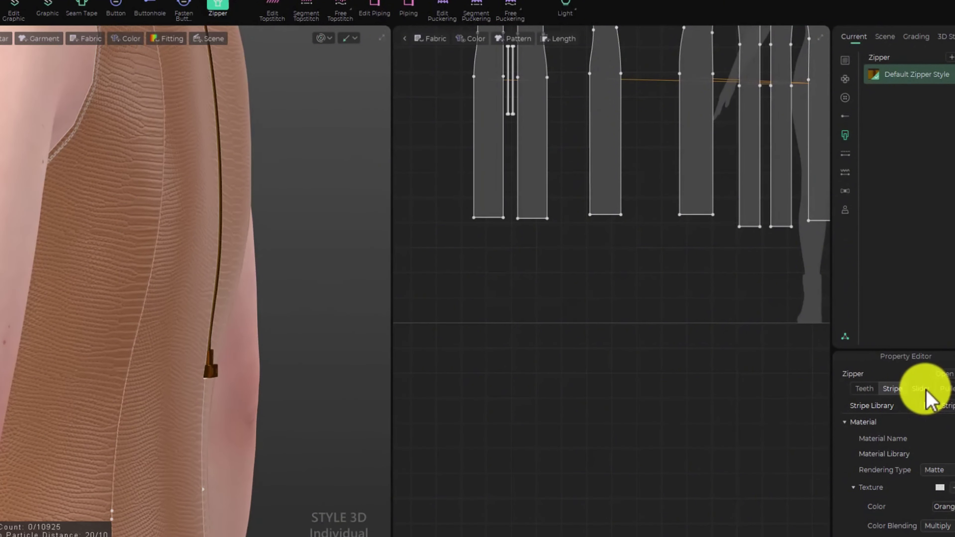
pyautogui.click(951, 387)
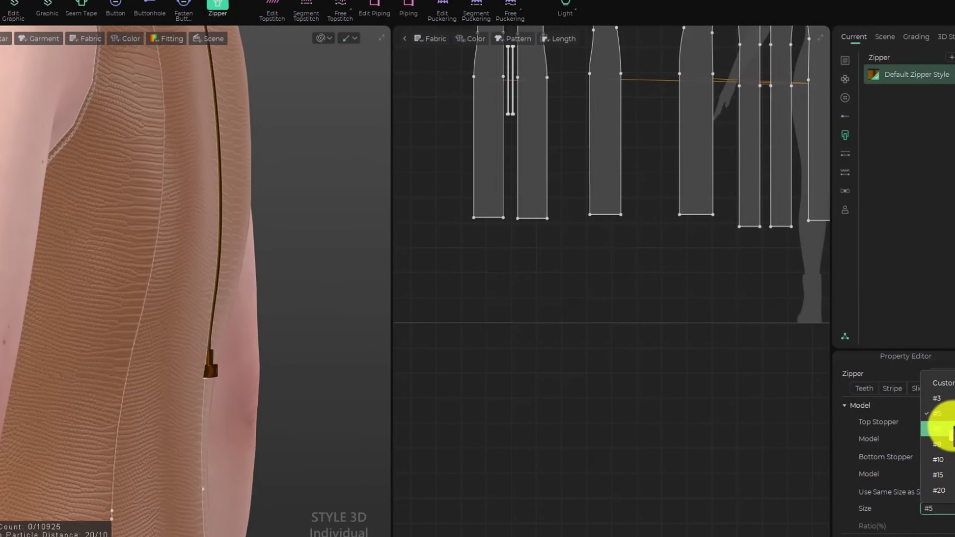
pyautogui.click(948, 399)
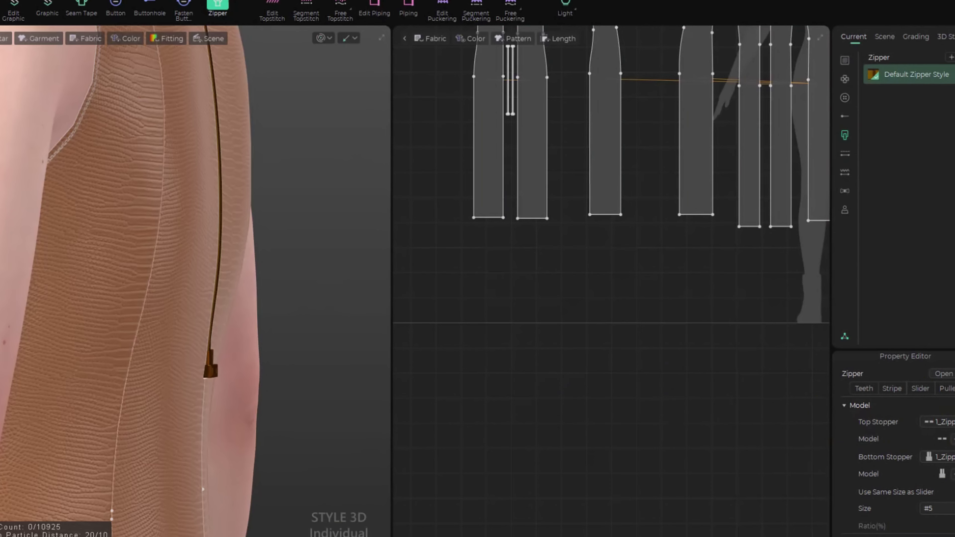
pyautogui.click(949, 391)
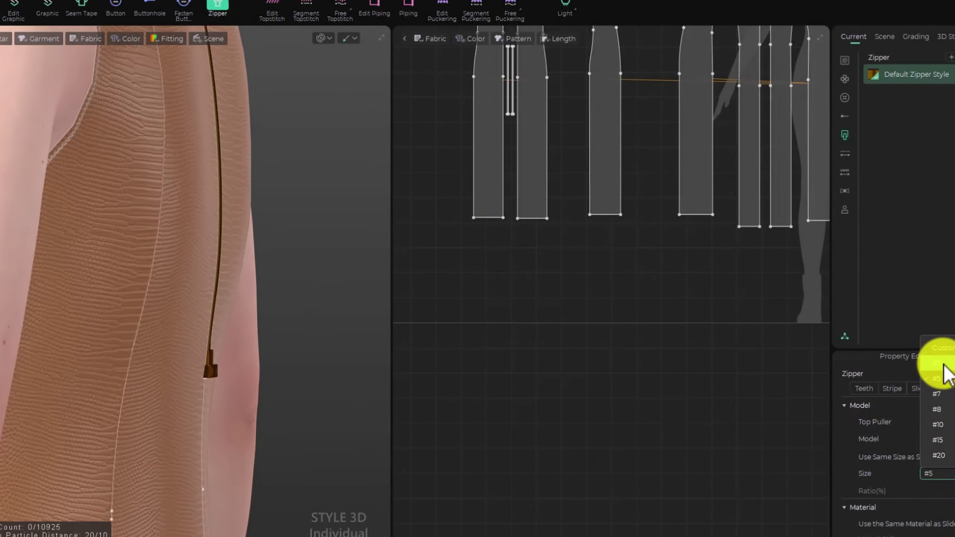
pyautogui.click(943, 364)
# Set the zipper slider's size to #3, check it on the dress back and select the zipper there
pyautogui.moveTo(342, 259); pyautogui.dragTo(339, 405, button='middle')
pyautogui.click(919, 388)
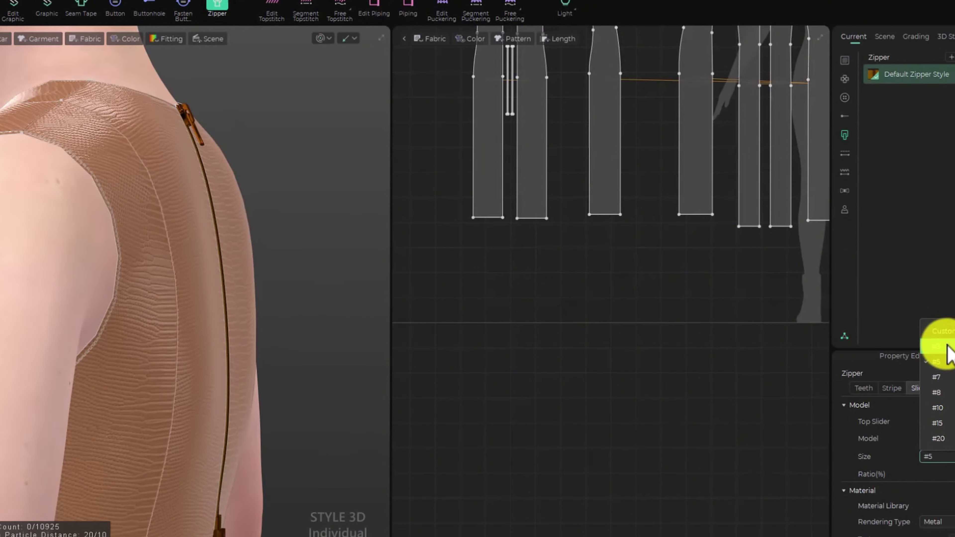
pyautogui.click(947, 351)
pyautogui.moveTo(341, 423); pyautogui.dragTo(227, 348, button='right')
pyautogui.moveTo(226, 348); pyautogui.dragTo(250, 294, button='middle')
pyautogui.moveTo(193, 359); pyautogui.dragTo(260, 254, button='middle')
pyautogui.click(213, 357)
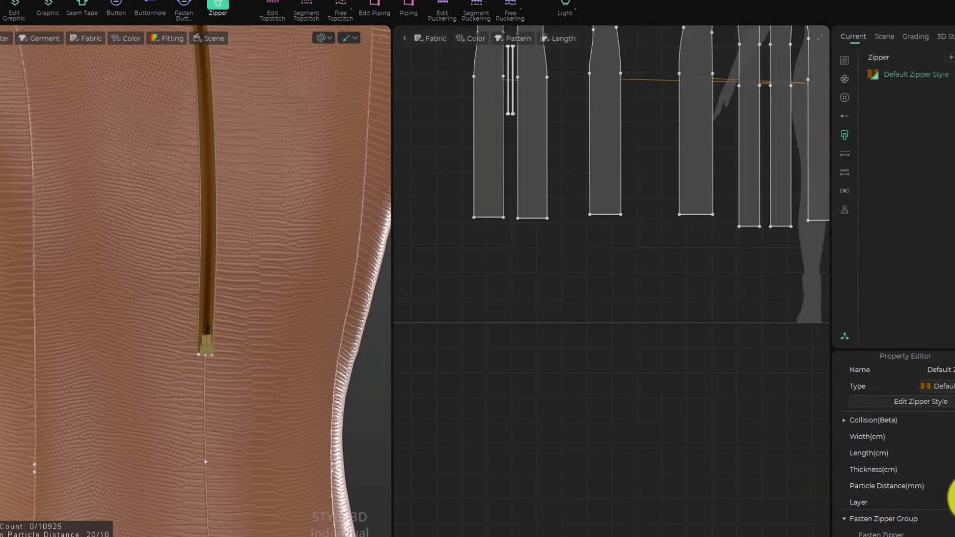
# Review the back zipper's fastening and fold properties, then its style's stripe material and physical settings
pyautogui.scroll(-3, 953, 494)
pyautogui.scroll(-1, 932, 524)
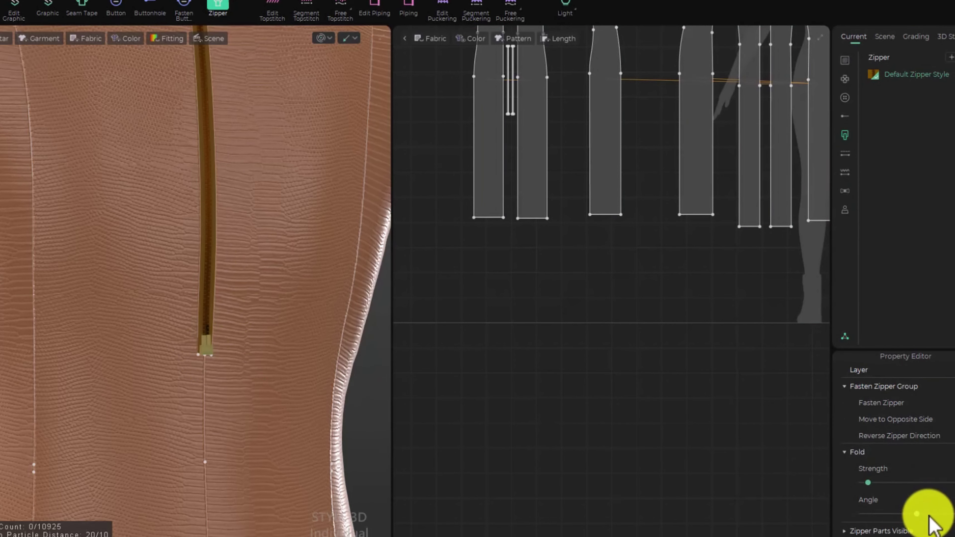
pyautogui.scroll(4, 934, 516)
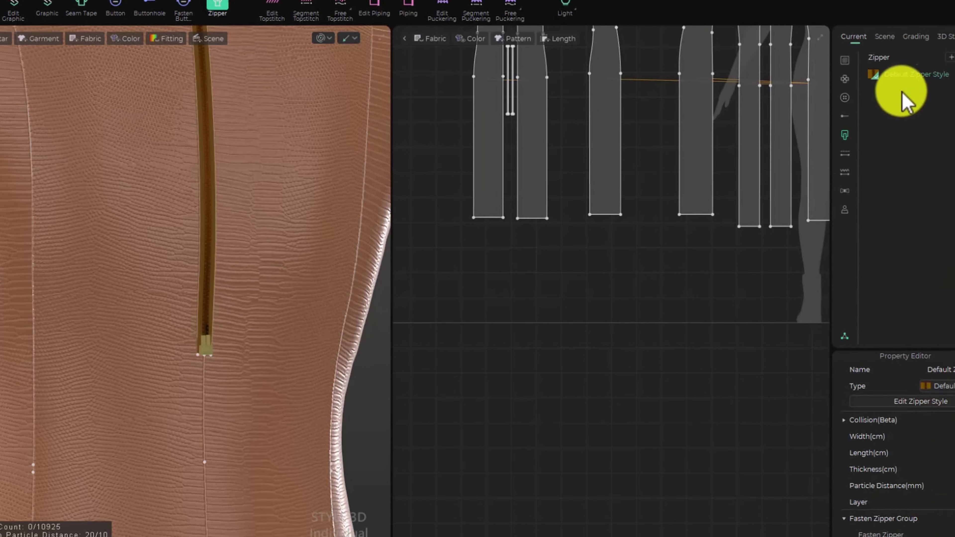
pyautogui.click(916, 77)
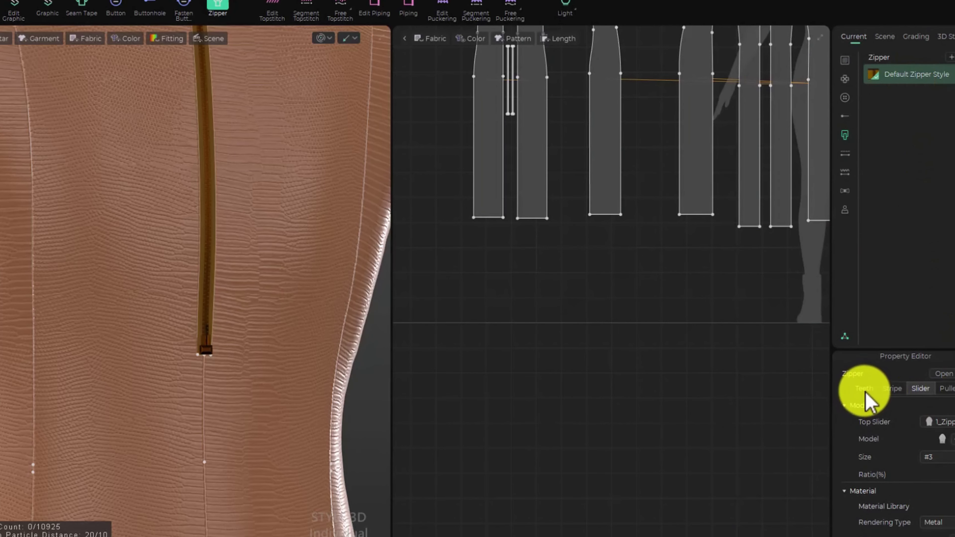
pyautogui.click(893, 391)
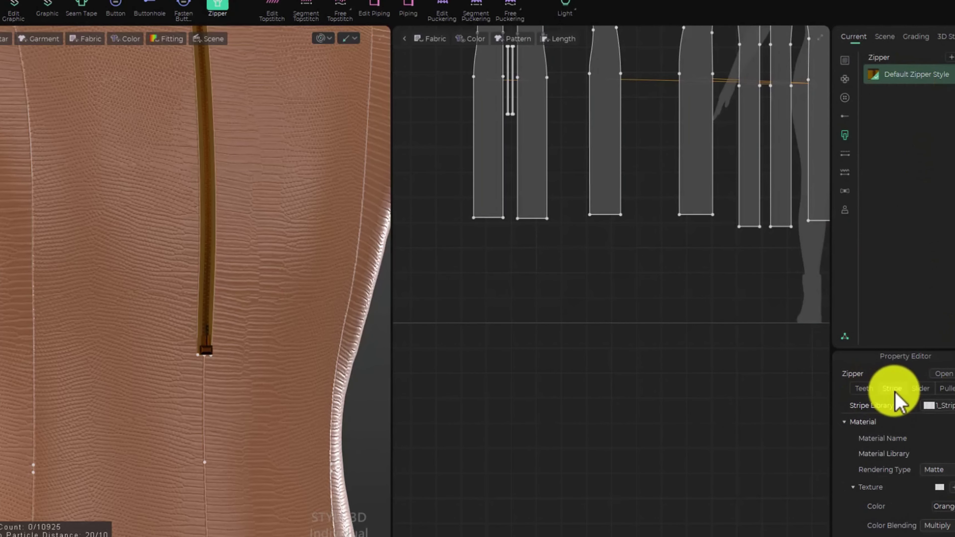
pyautogui.scroll(-3, 949, 515)
pyautogui.scroll(-2, 950, 513)
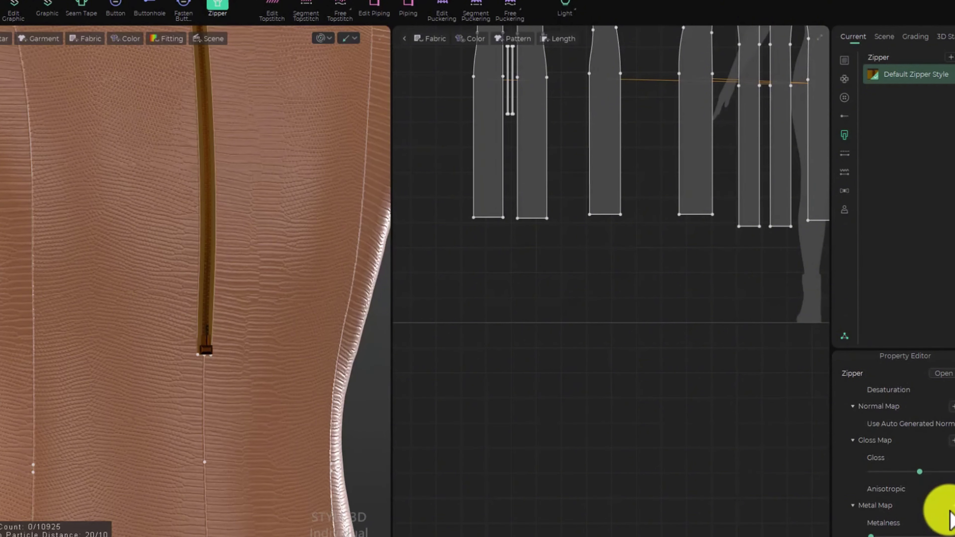
pyautogui.scroll(-4, 951, 521)
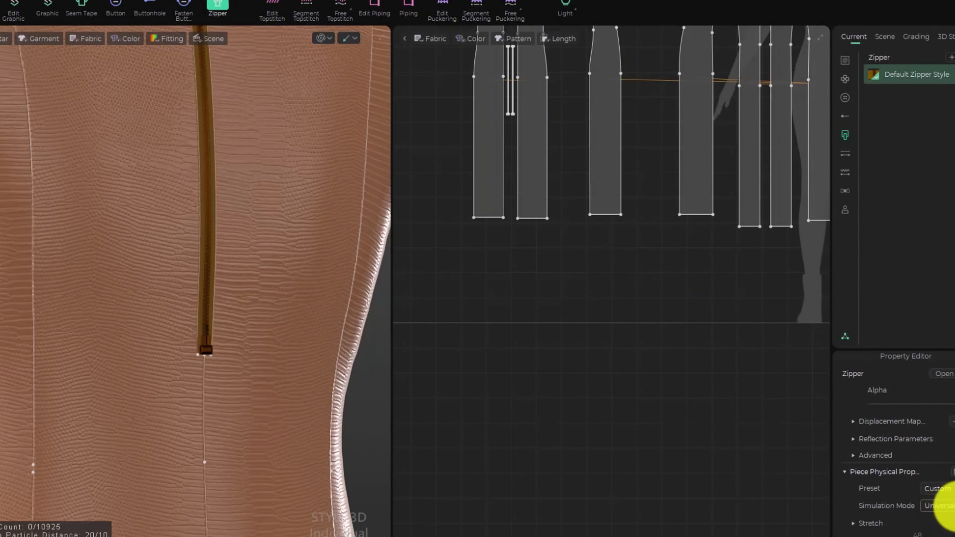
pyautogui.scroll(4, 952, 506)
pyautogui.scroll(5, 944, 500)
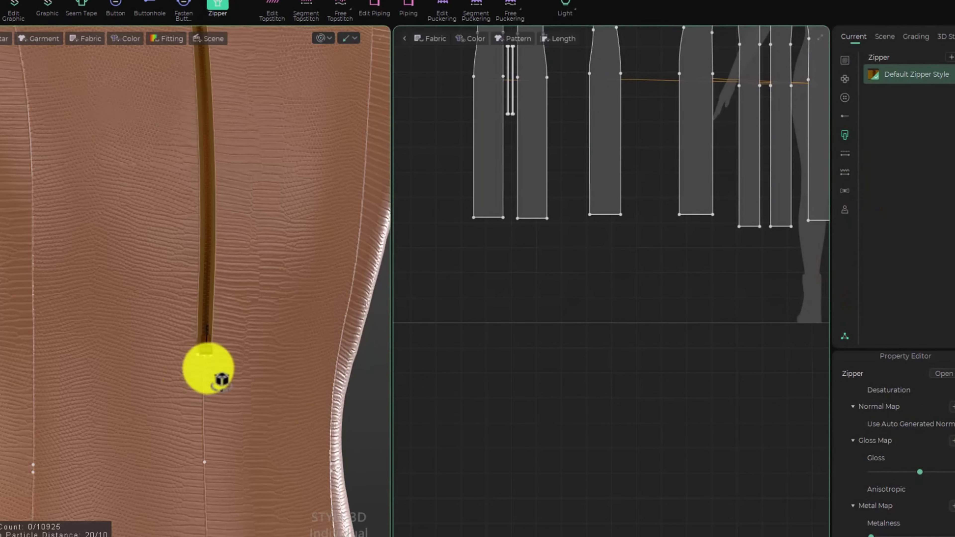
# Examine the zipper's lower end and the teeth, stripe and slider settings of its style, including the slider's size options
pyautogui.moveTo(207, 367); pyautogui.dragTo(286, 383, button='right')
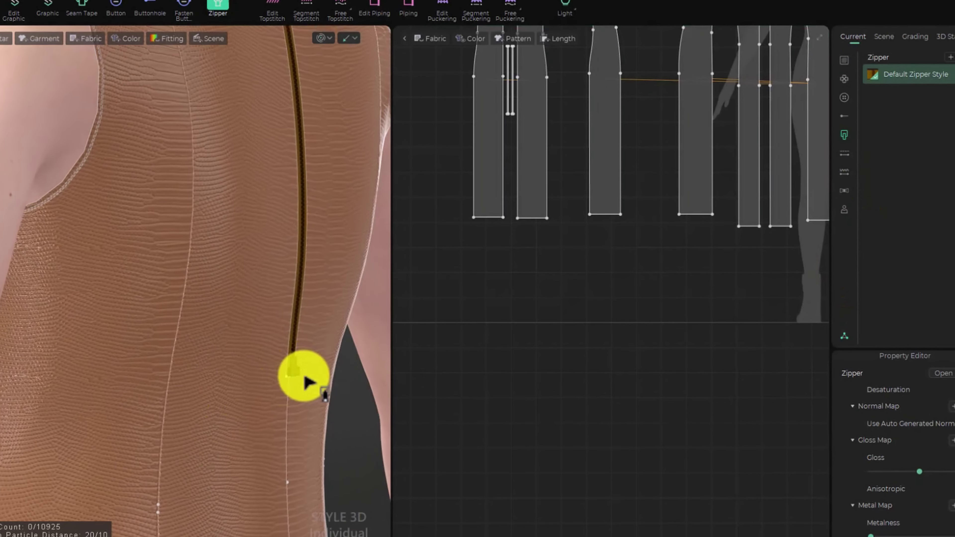
pyautogui.scroll(1, 936, 429)
pyautogui.scroll(5, 944, 433)
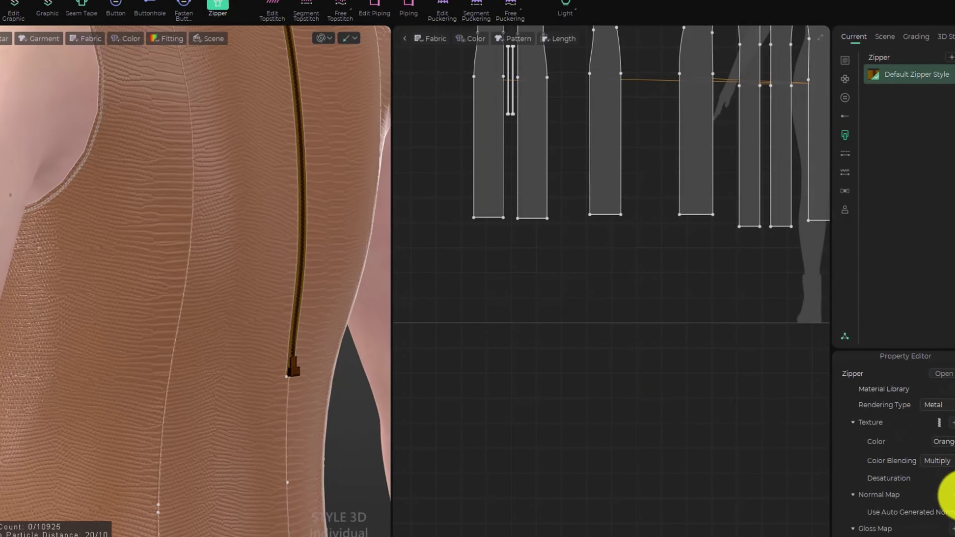
pyautogui.scroll(-3, 953, 495)
pyautogui.scroll(3, 924, 442)
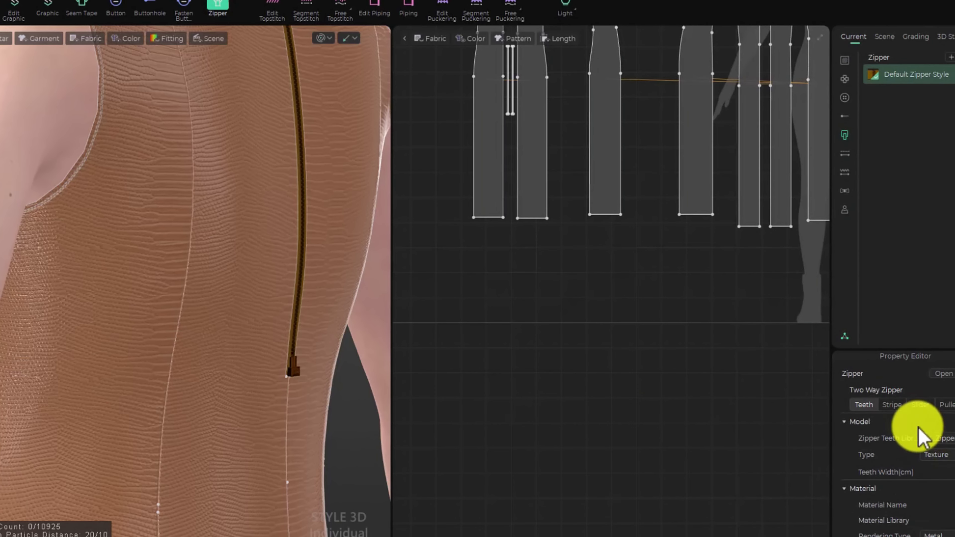
pyautogui.click(893, 405)
pyautogui.scroll(-1, 949, 493)
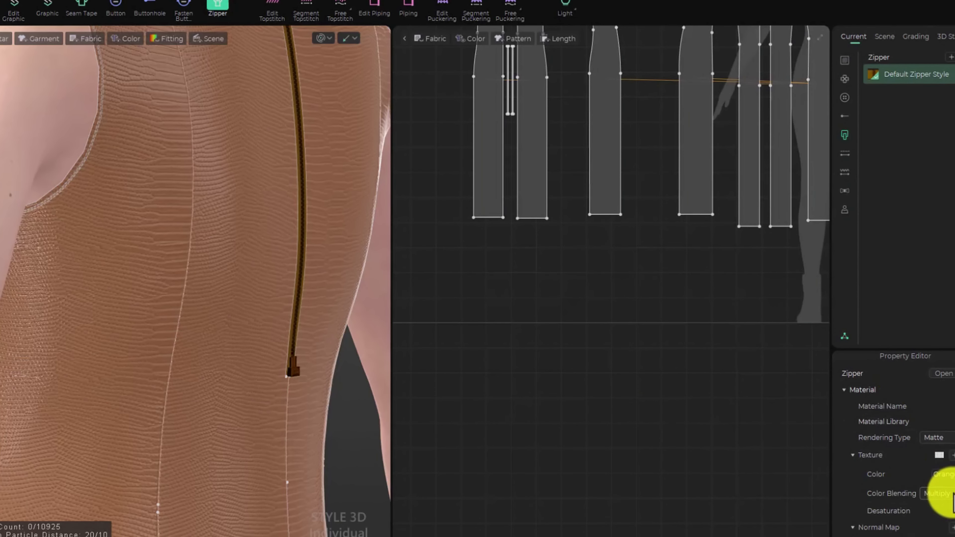
pyautogui.scroll(1, 936, 463)
pyautogui.click(920, 421)
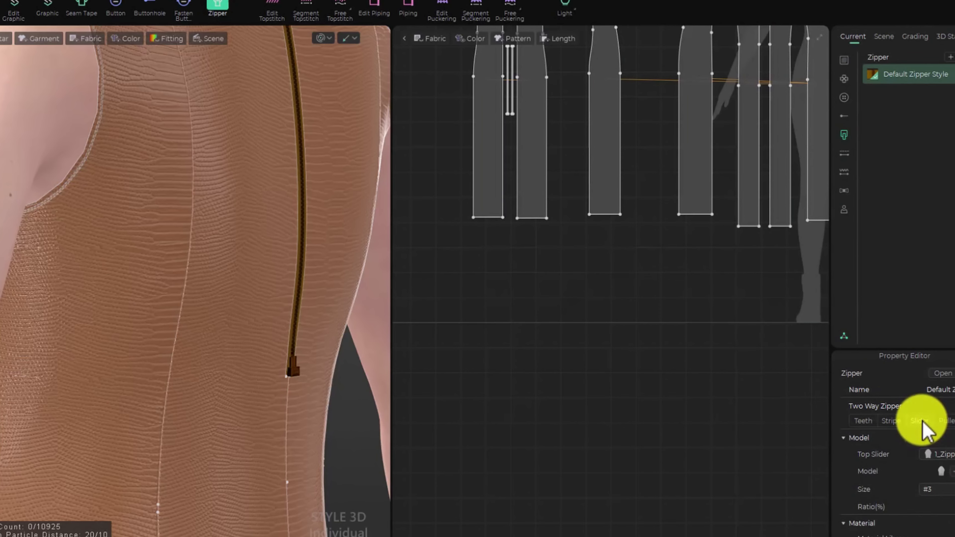
pyautogui.click(947, 489)
pyautogui.click(948, 489)
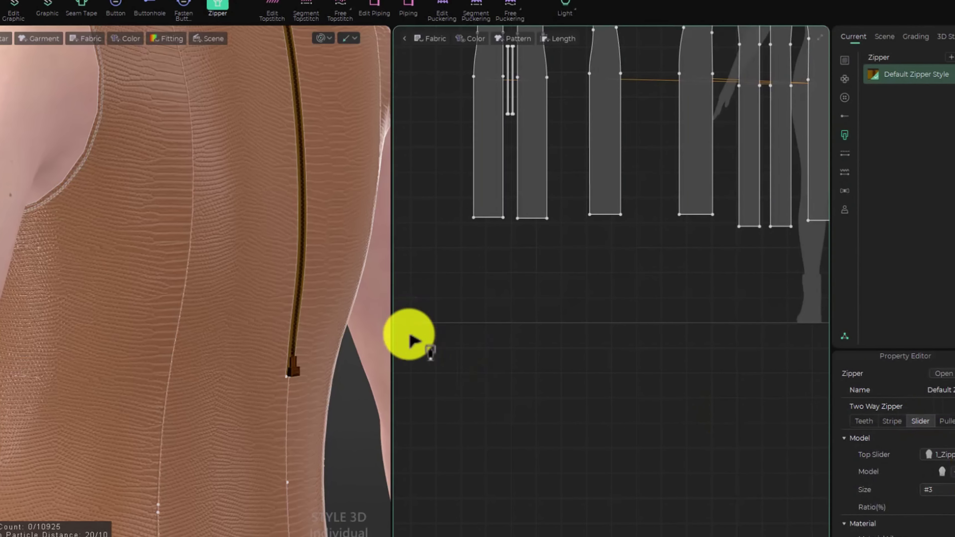
# Inspect the zipper's two ends on the dress and review the stoppers' model, size and material settings
pyautogui.moveTo(337, 265); pyautogui.dragTo(363, 478, button='middle')
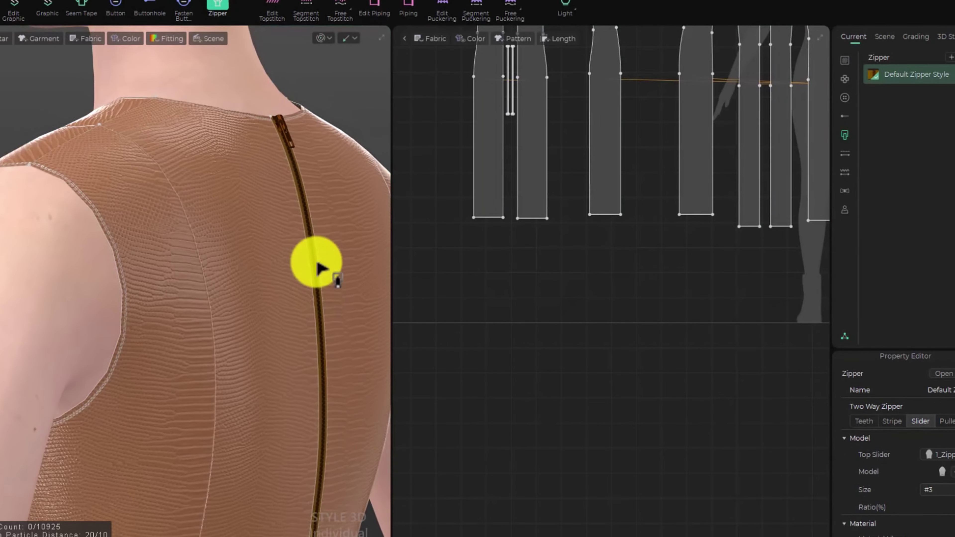
pyautogui.click(948, 422)
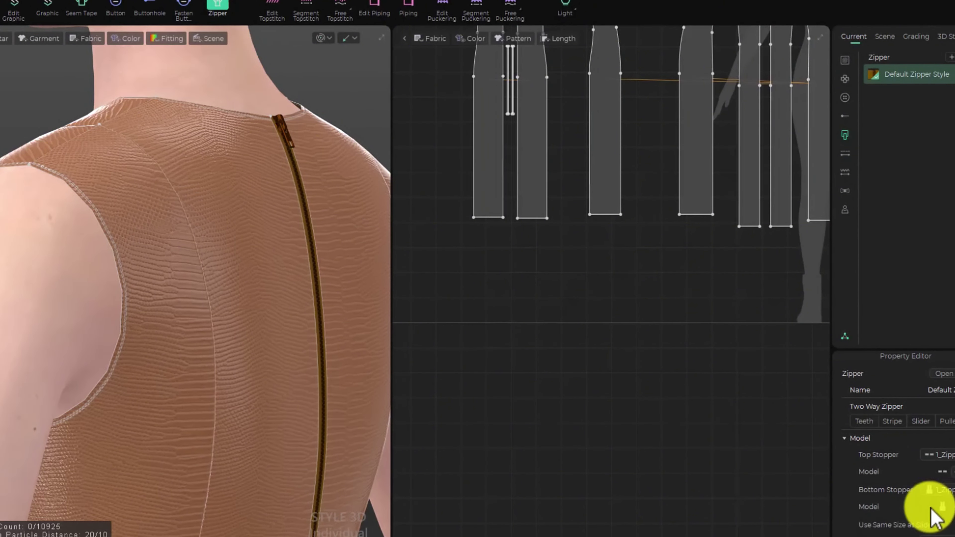
pyautogui.moveTo(309, 437); pyautogui.dragTo(251, 215, button='middle')
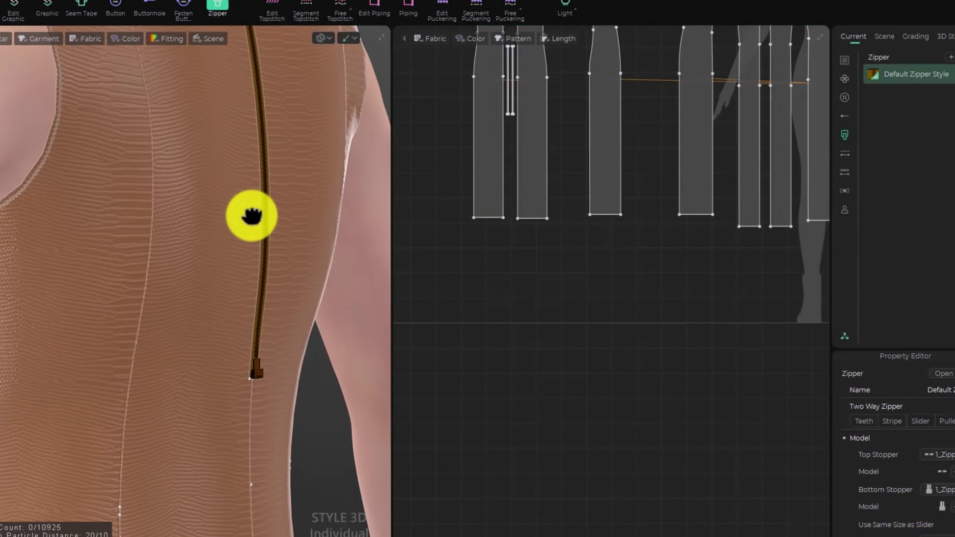
pyautogui.moveTo(247, 367); pyautogui.dragTo(297, 376, button='right')
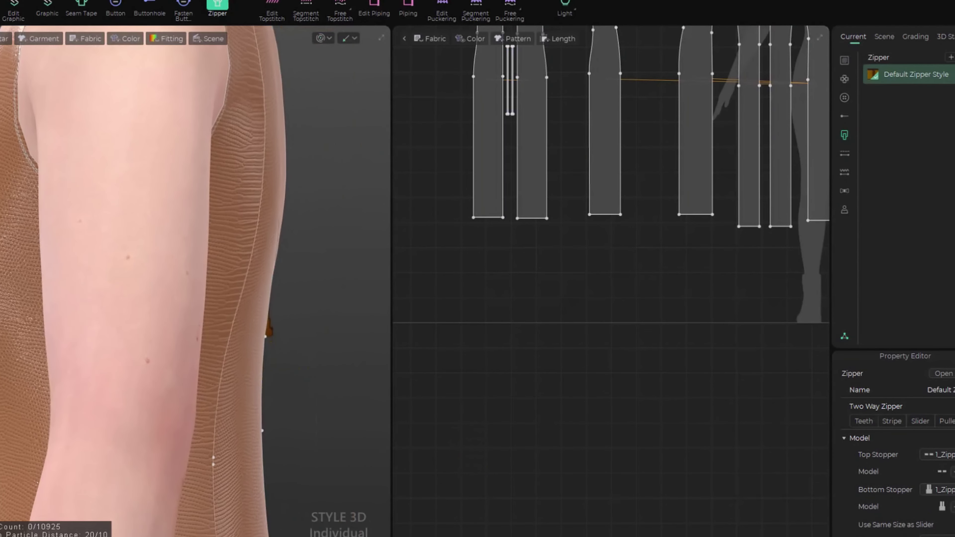
pyautogui.click(945, 471)
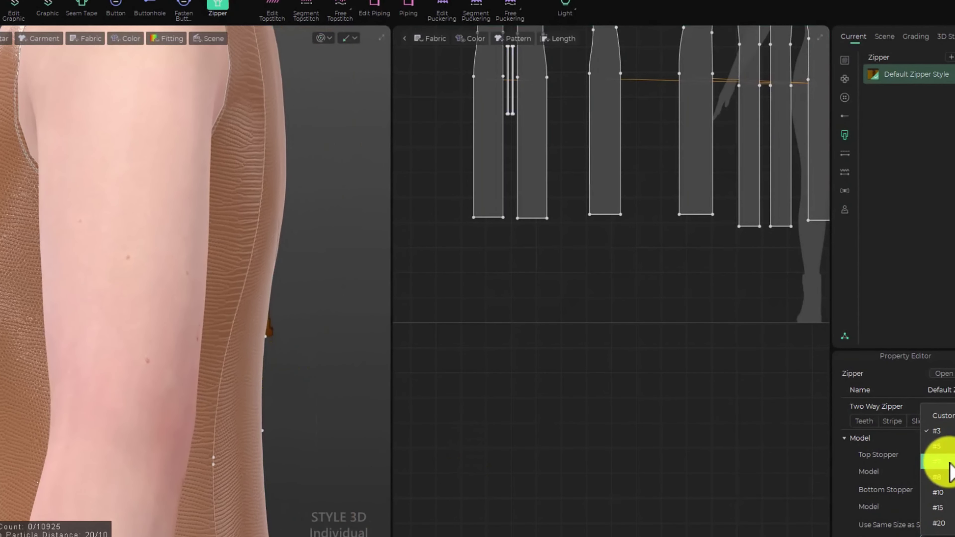
pyautogui.click(789, 474)
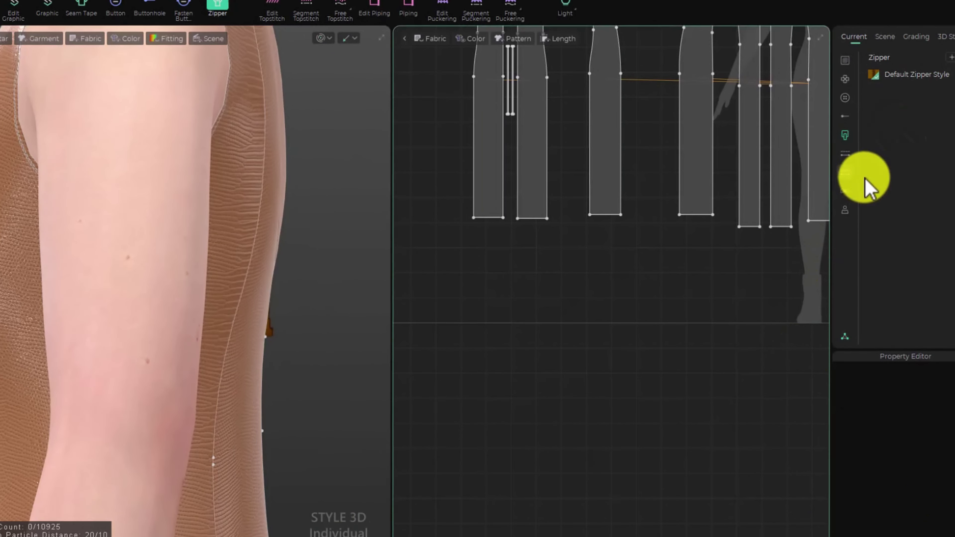
pyautogui.click(916, 75)
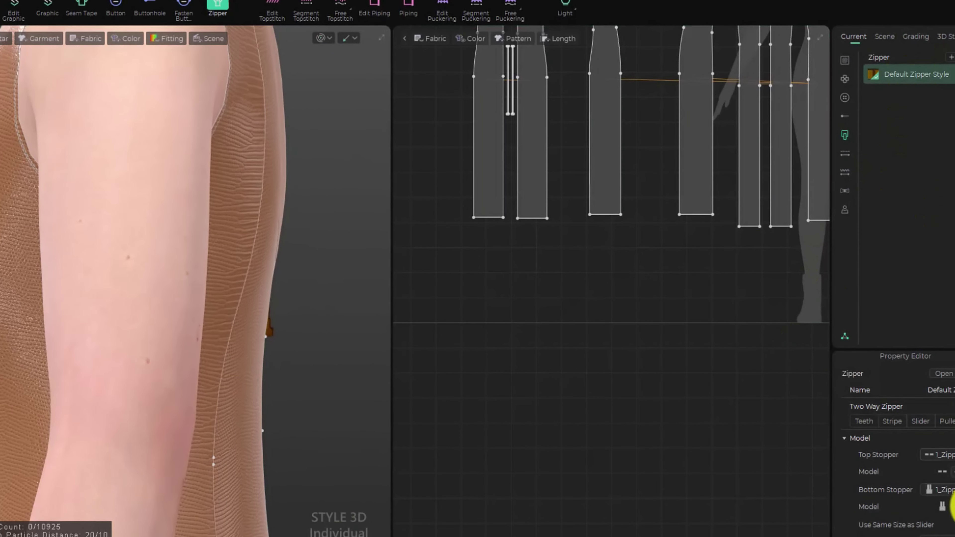
pyautogui.scroll(-2, 952, 500)
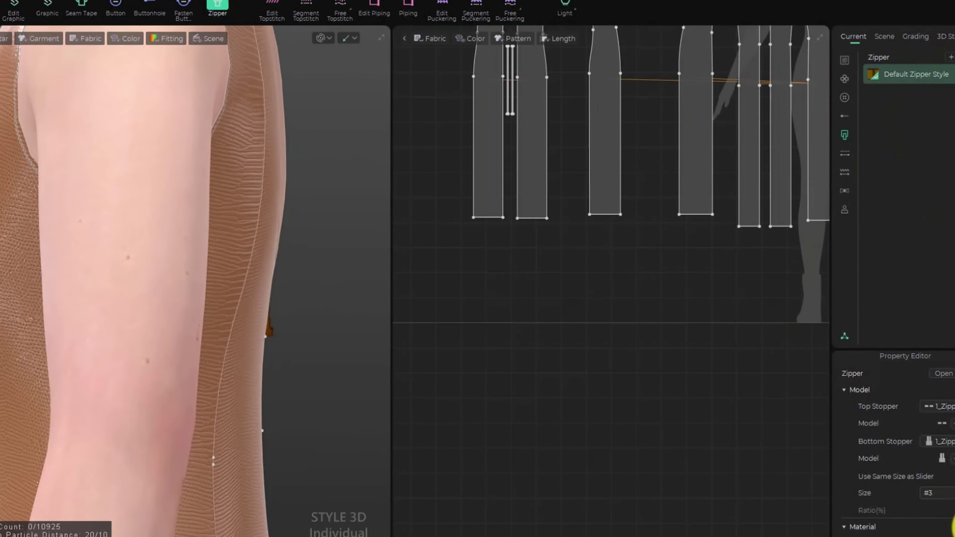
pyautogui.scroll(-2, 936, 512)
pyautogui.scroll(-4, 951, 525)
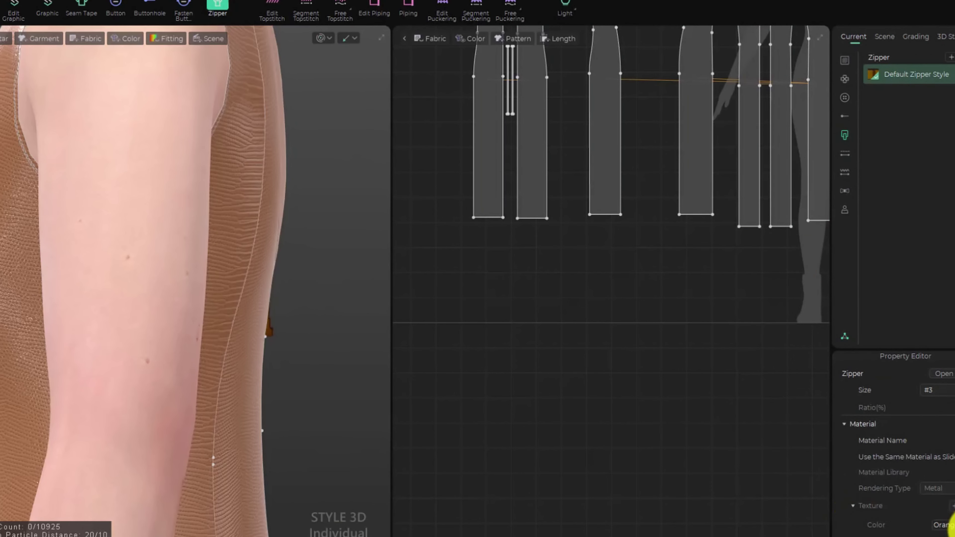
pyautogui.scroll(-2, 953, 525)
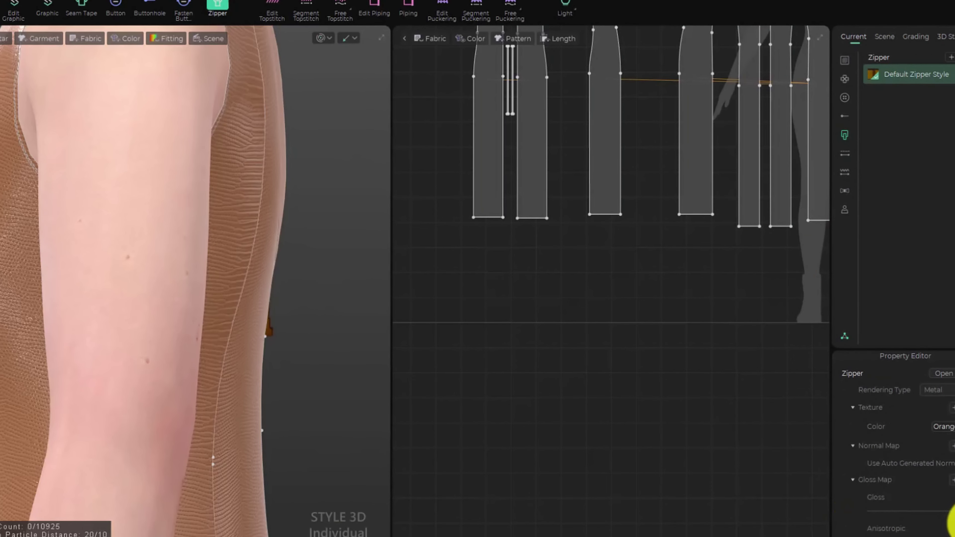
pyautogui.scroll(-6, 953, 525)
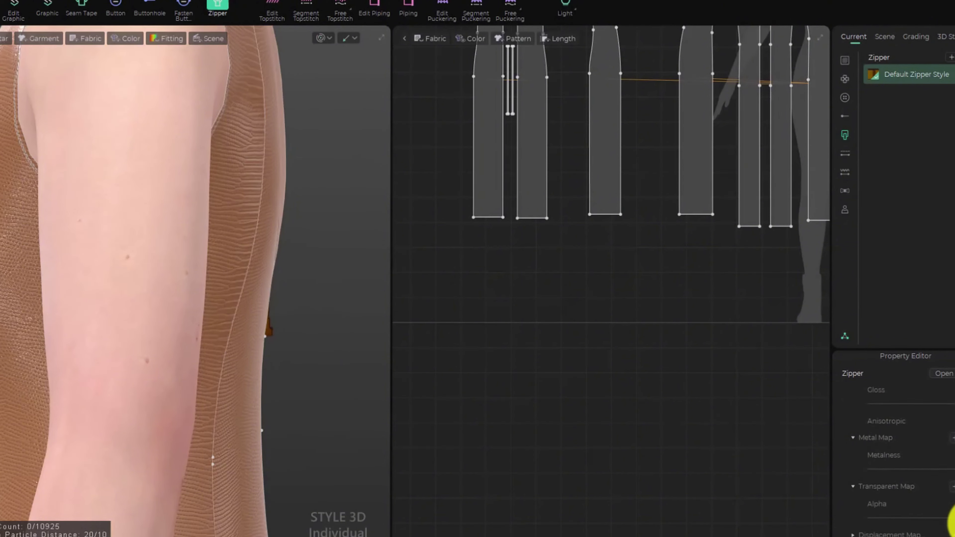
pyautogui.scroll(6, 953, 517)
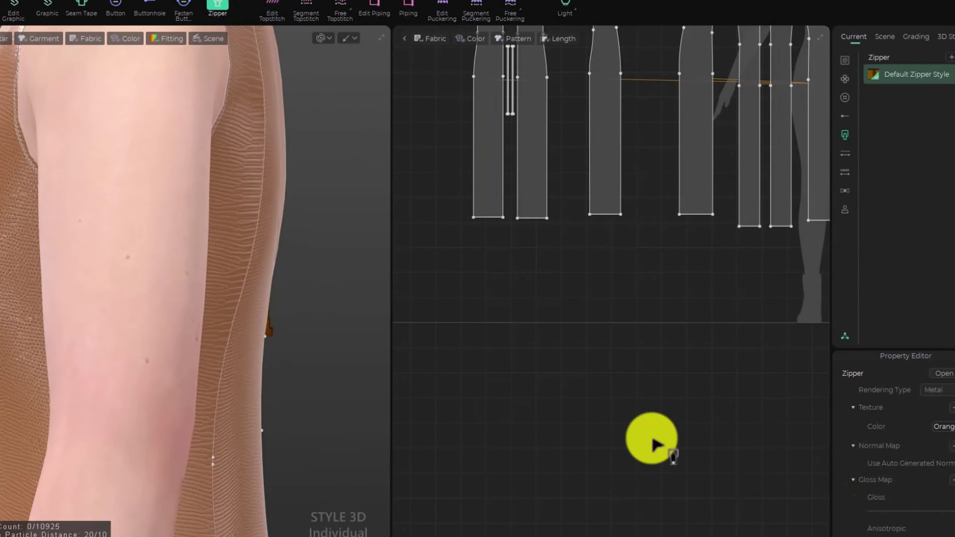
# Select the zipper on the dress back, clear the selection and run the simulation
pyautogui.click(302, 361)
pyautogui.moveTo(336, 393); pyautogui.dragTo(252, 385, button='right')
pyautogui.scroll(-8, 253, 388)
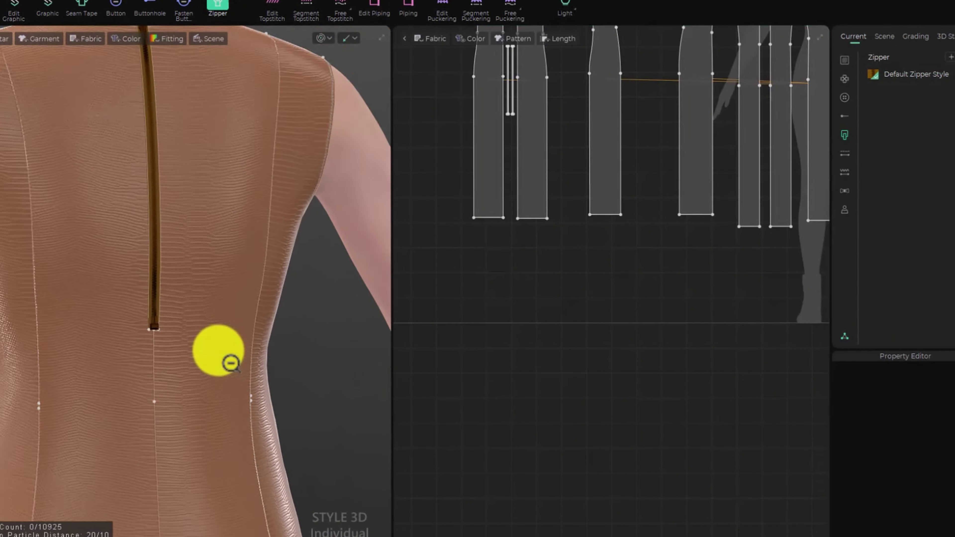
pyautogui.scroll(3, 222, 267)
pyautogui.click(183, 274)
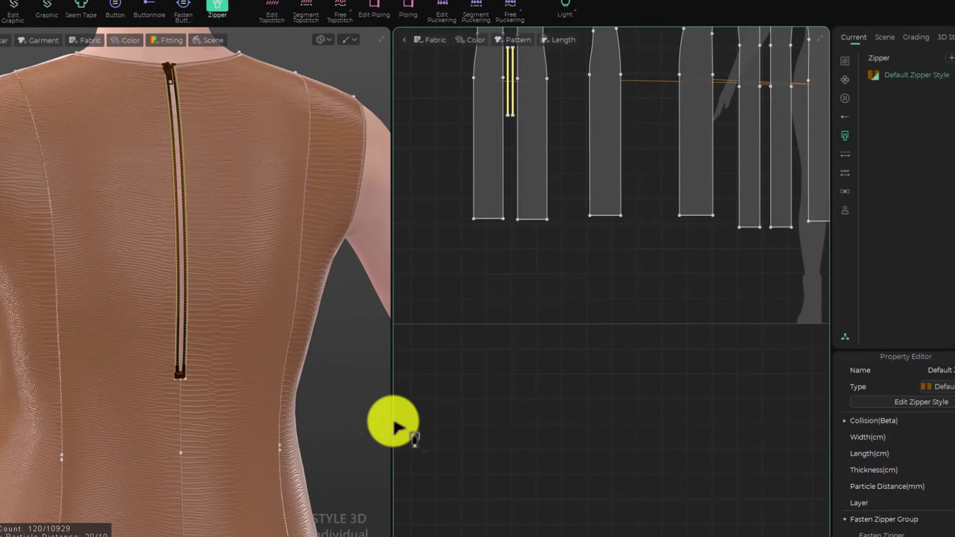
pyautogui.click(308, 393)
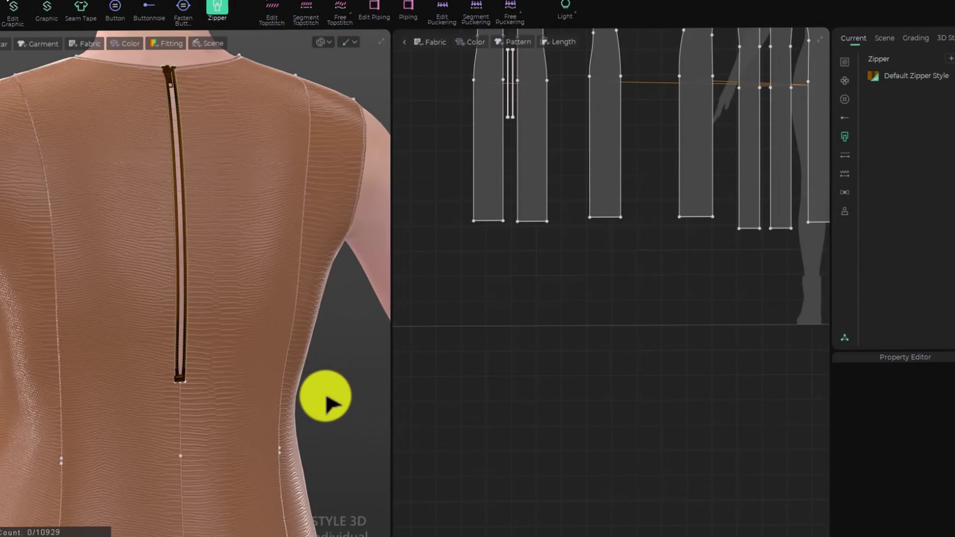
pyautogui.press('space')
# Inspect the simulated leather dress on the avatar from the front and side, along with the full set of pattern pieces
pyautogui.moveTo(166, 397); pyautogui.dragTo(395, 459, button='right')
pyautogui.scroll(-5, 285, 368)
pyautogui.moveTo(279, 348); pyautogui.dragTo(297, 211, button='middle')
pyautogui.scroll(-4, 282, 294)
pyautogui.moveTo(273, 337); pyautogui.dragTo(286, 241, button='middle')
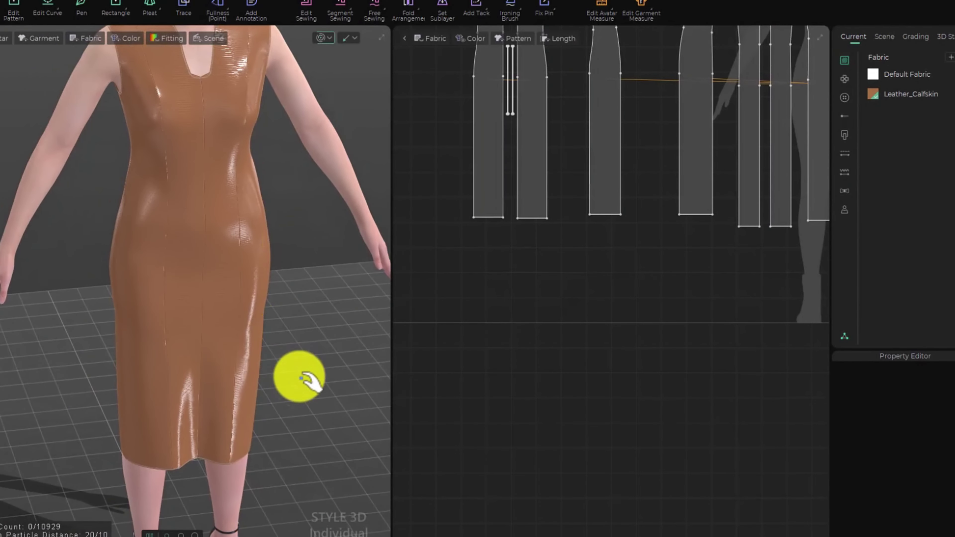
pyautogui.moveTo(316, 374); pyautogui.dragTo(253, 432, button='right')
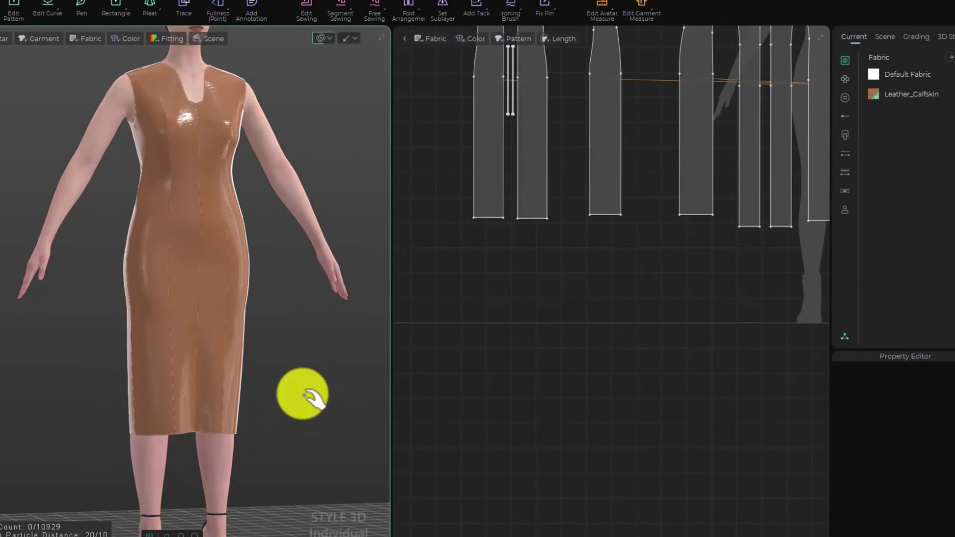
pyautogui.moveTo(304, 395)
pyautogui.mouseDown(button='right')
pyautogui.moveTo(288, 399)
pyautogui.moveTo(314, 389)
pyautogui.moveTo(111, 399)
pyautogui.moveTo(328, 400)
pyautogui.moveTo(288, 405)
pyautogui.moveTo(299, 395)
pyautogui.mouseUp(button='right')
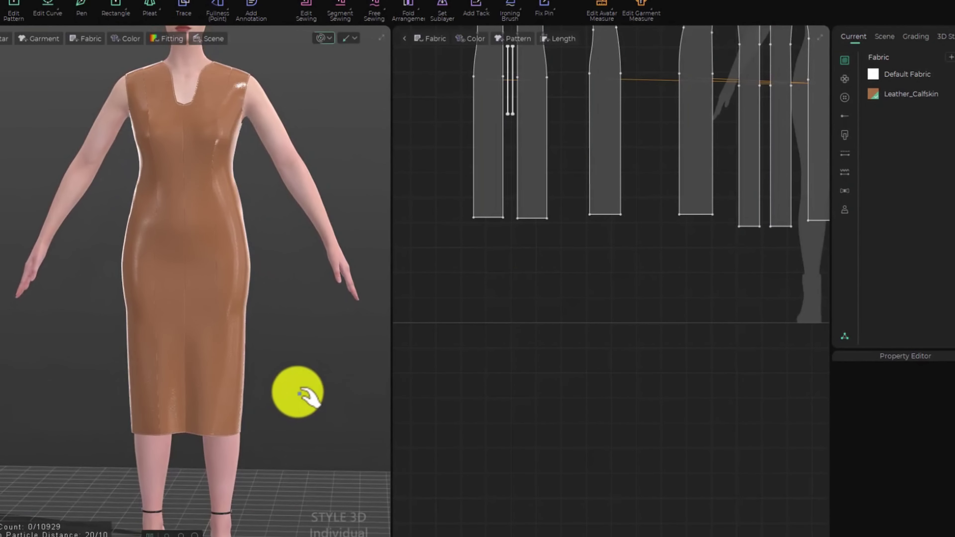
pyautogui.scroll(-2, 298, 394)
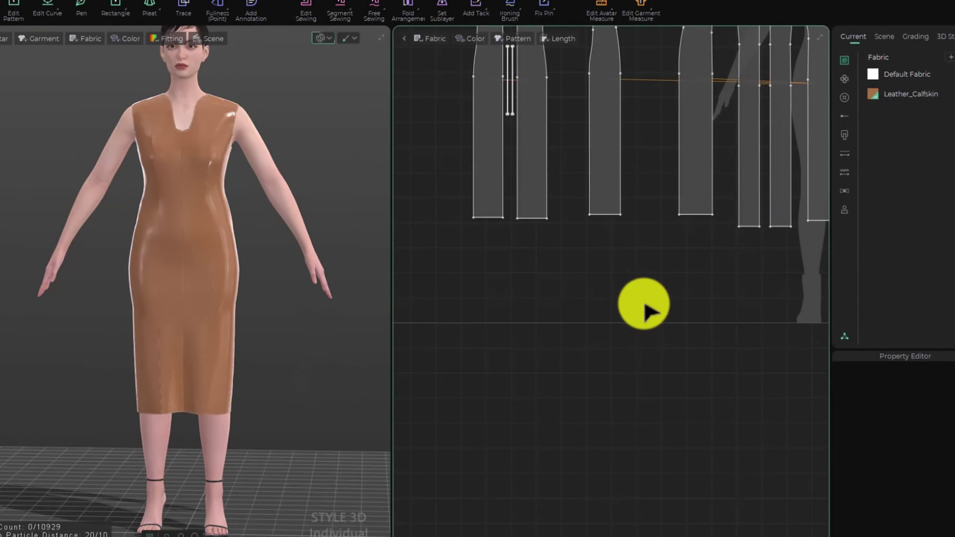
pyautogui.moveTo(644, 280); pyautogui.dragTo(611, 383, button='middle')
pyautogui.scroll(-3, 627, 381)
pyautogui.scroll(-2, 627, 381)
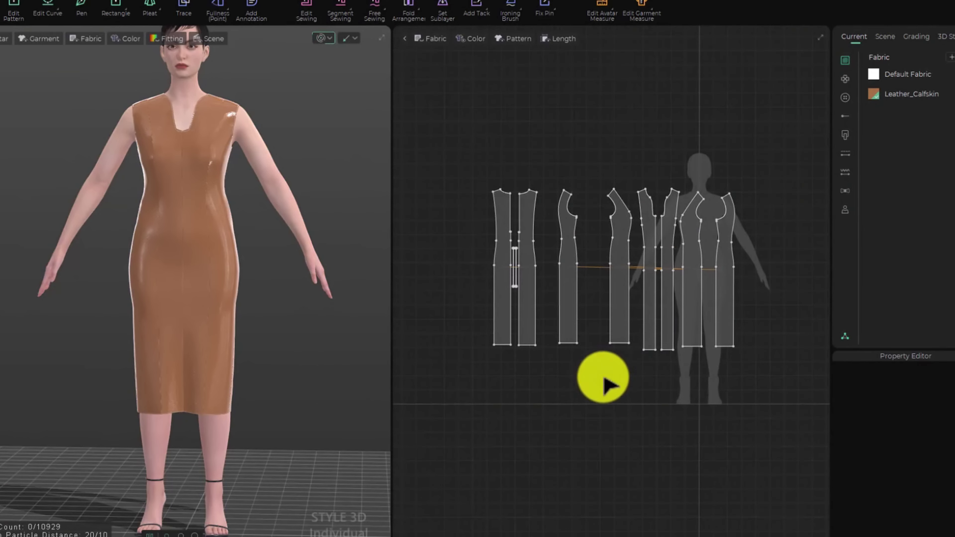
pyautogui.scroll(2, 609, 373)
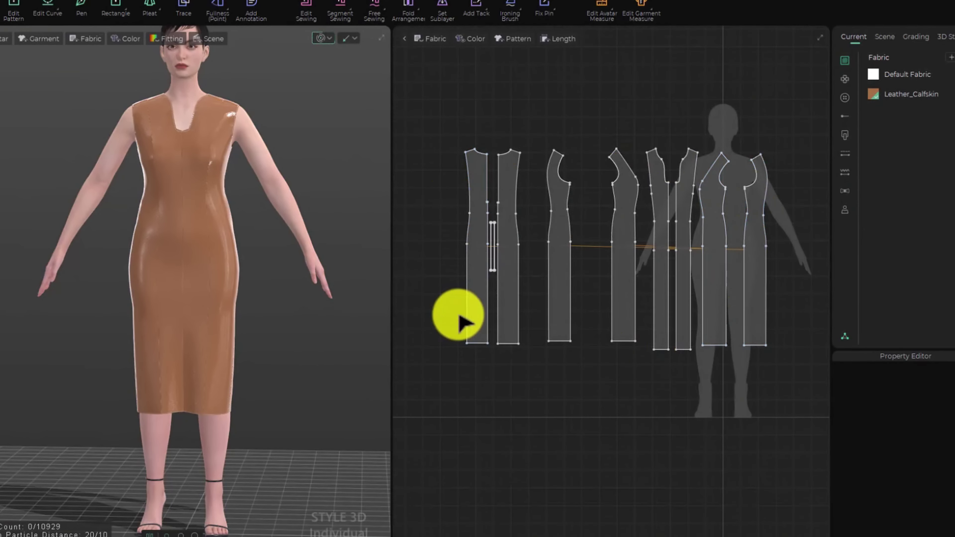
pyautogui.moveTo(174, 316); pyautogui.dragTo(522, 326, button='right')
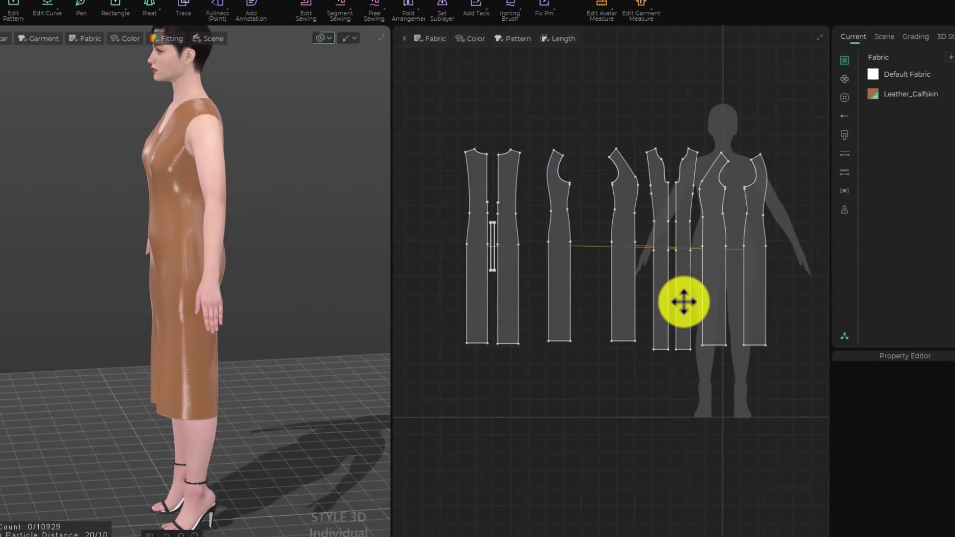
pyautogui.moveTo(128, 329); pyautogui.dragTo(237, 329, button='right')
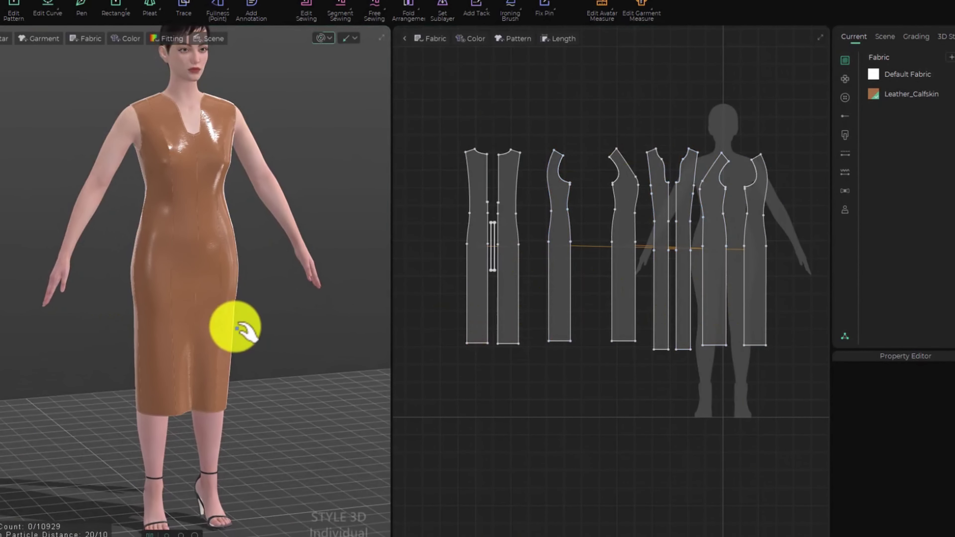